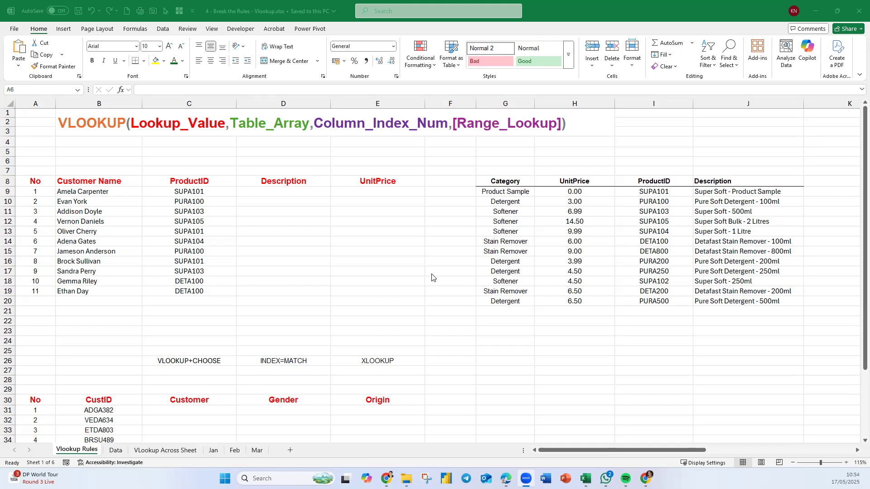
Examine the customer table and the ProductID, Description and UnitPrice columns of the product lookup table.
{"action": "left_click", "coordinate": [34, 181]}
{"action": "left_click_drag", "start_coordinate": [34, 180], "coordinate": [798, 322]}
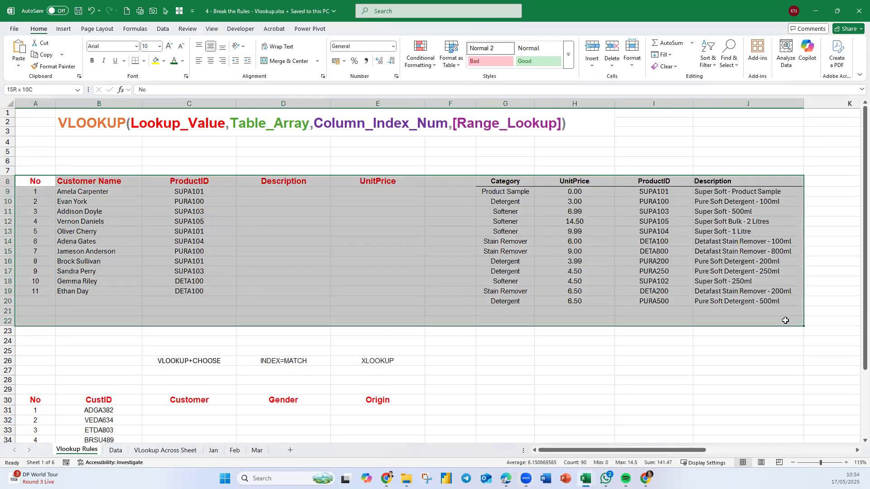
{"action": "left_click", "coordinate": [210, 189]}
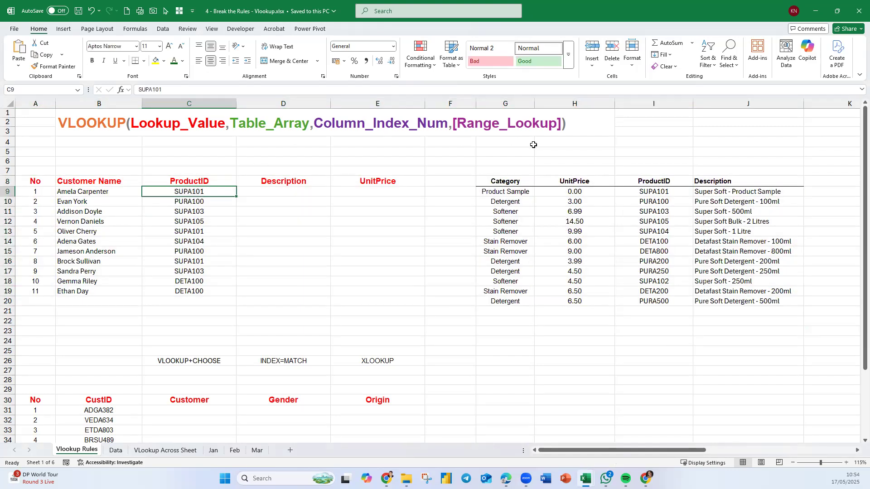
{"action": "left_click", "coordinate": [303, 191]}
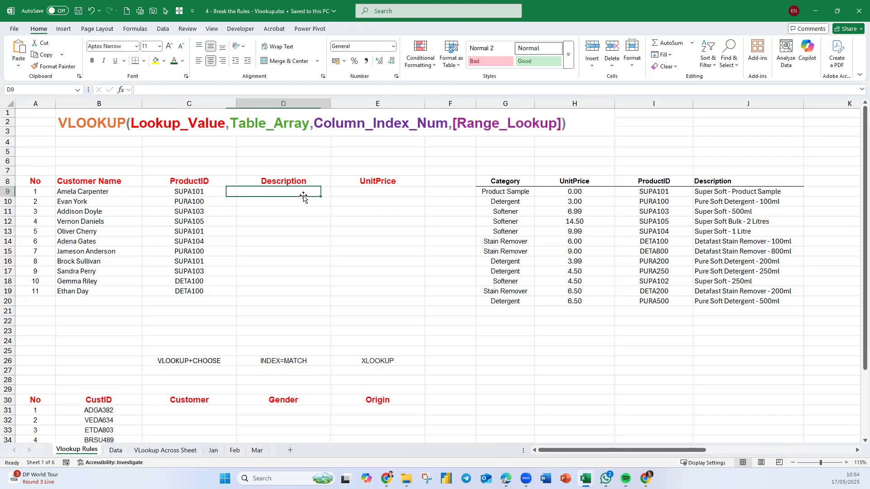
{"action": "left_click_drag", "start_coordinate": [524, 181], "coordinate": [763, 299]}
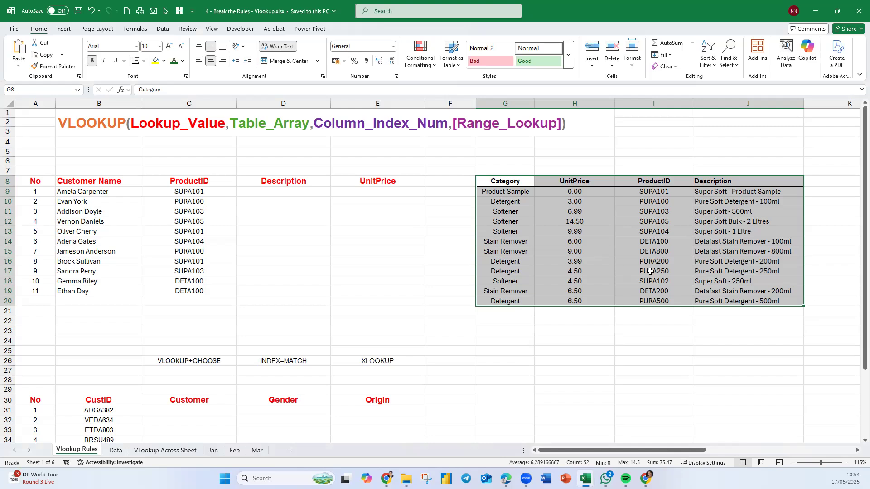
{"action": "left_click", "coordinate": [667, 232]}
{"action": "left_click_drag", "start_coordinate": [654, 185], "coordinate": [654, 302]}
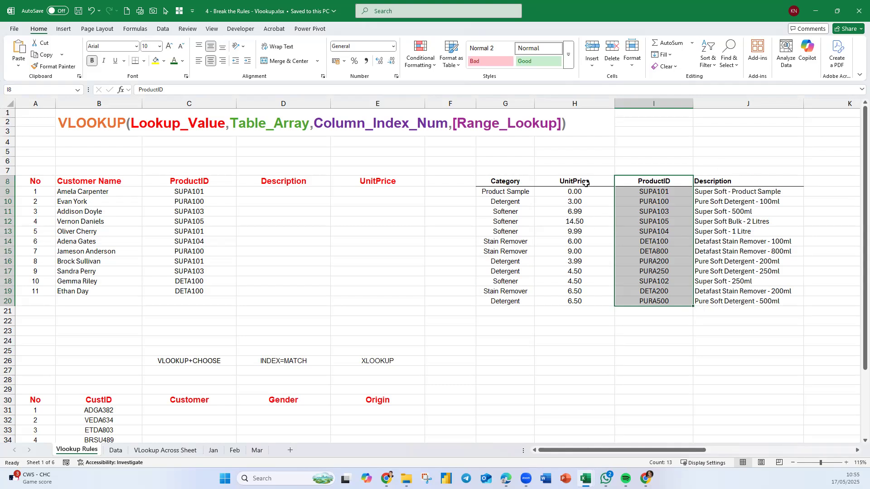
{"action": "left_click_drag", "start_coordinate": [667, 179], "coordinate": [654, 301]}
{"action": "left_click_drag", "start_coordinate": [740, 178], "coordinate": [737, 301]}
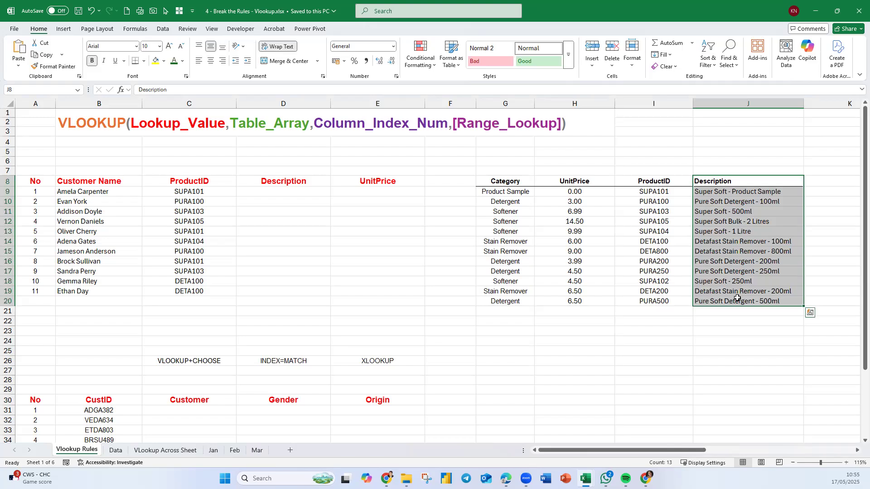
{"action": "left_click", "coordinate": [653, 183]}
{"action": "left_click_drag", "start_coordinate": [652, 182], "coordinate": [646, 286]}
{"action": "left_click_drag", "start_coordinate": [569, 183], "coordinate": [579, 300]}
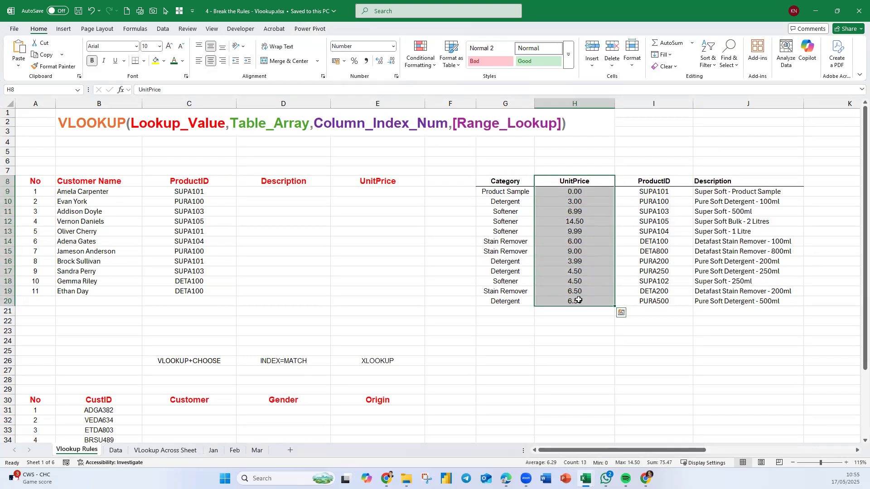
{"action": "left_click", "coordinate": [264, 195]}
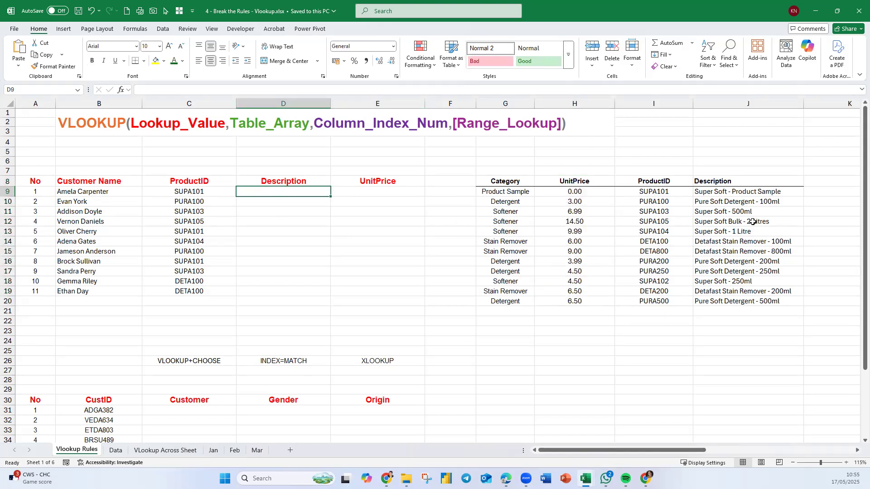
Create named ranges for the product table G8:J20 from its top row only, leaving the left column out.
{"action": "left_click_drag", "start_coordinate": [527, 183], "coordinate": [738, 301]}
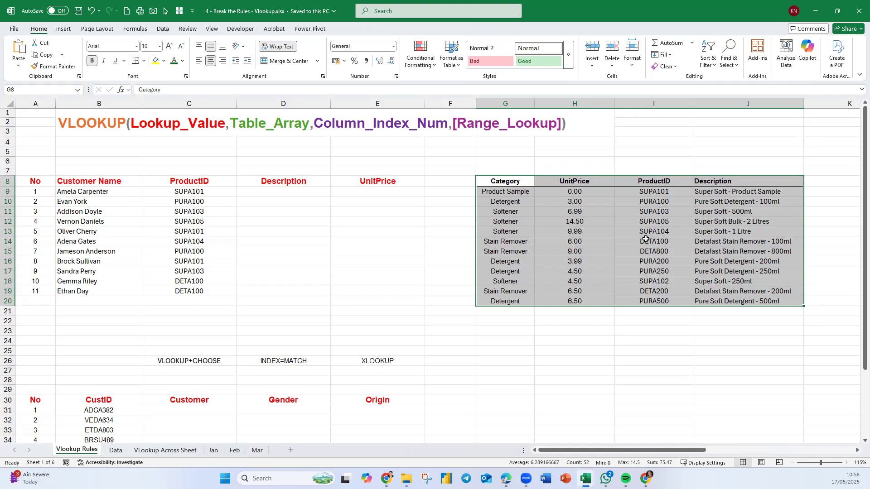
{"action": "left_click_drag", "start_coordinate": [522, 182], "coordinate": [728, 301]}
{"action": "left_click", "coordinate": [139, 28]}
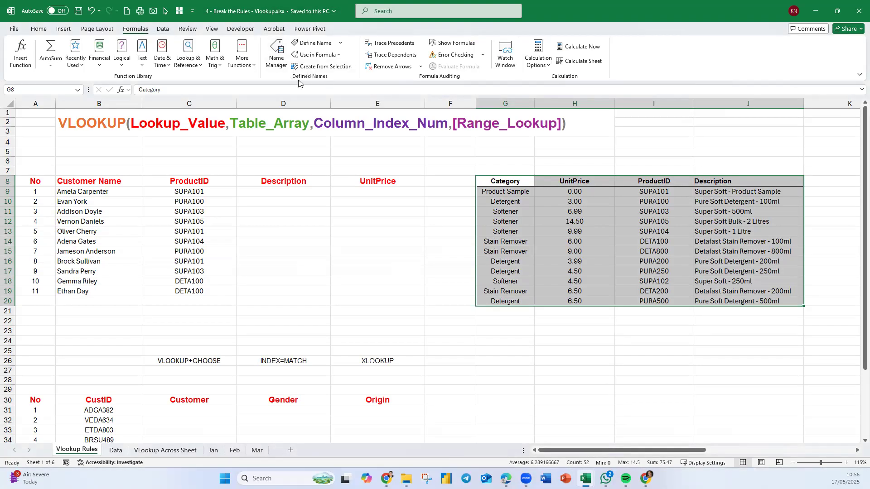
{"action": "left_click_drag", "start_coordinate": [516, 181], "coordinate": [725, 303]}
{"action": "left_click", "coordinate": [335, 67]}
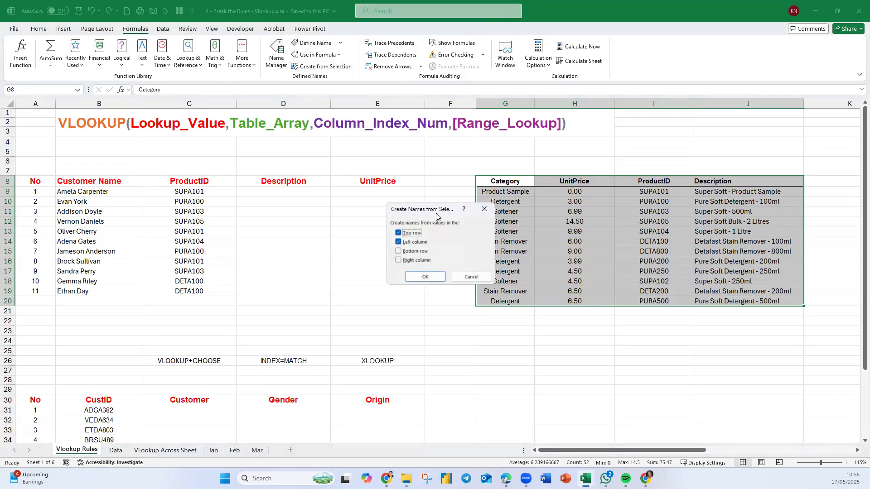
{"action": "left_click_drag", "start_coordinate": [437, 215], "coordinate": [558, 223]}
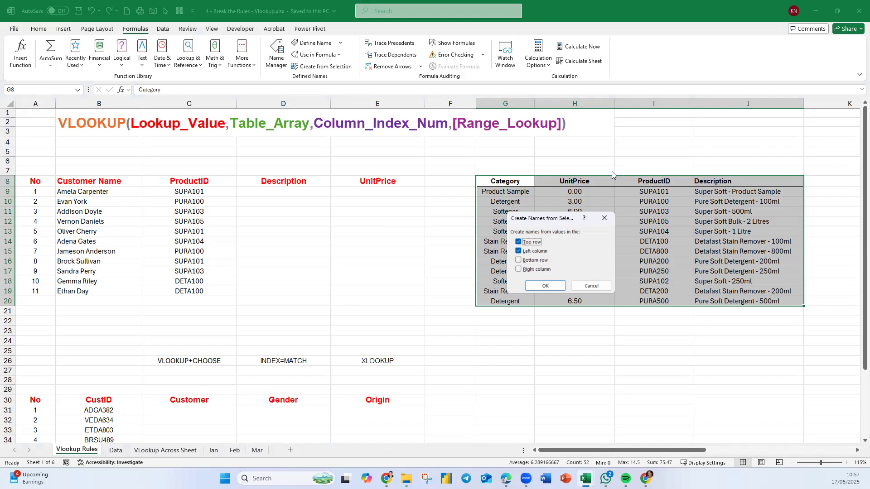
{"action": "left_click", "coordinate": [518, 253]}
{"action": "left_click_drag", "start_coordinate": [549, 219], "coordinate": [613, 210]}
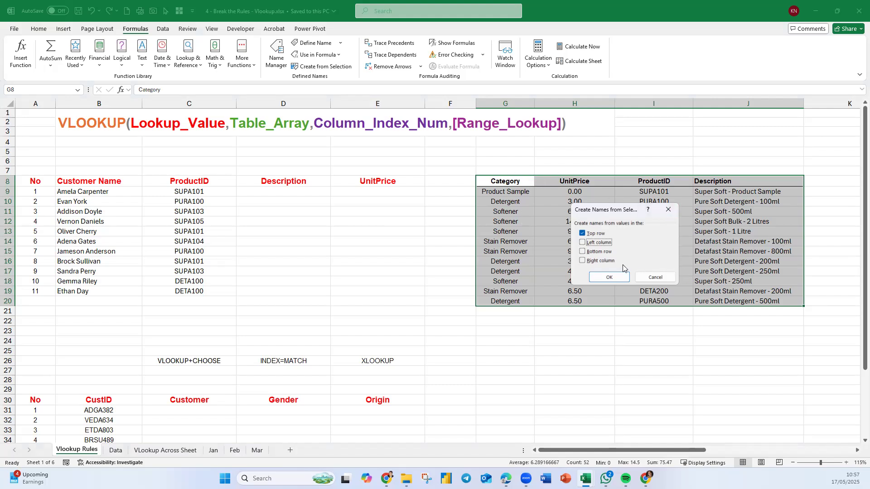
{"action": "left_click", "coordinate": [604, 279]}
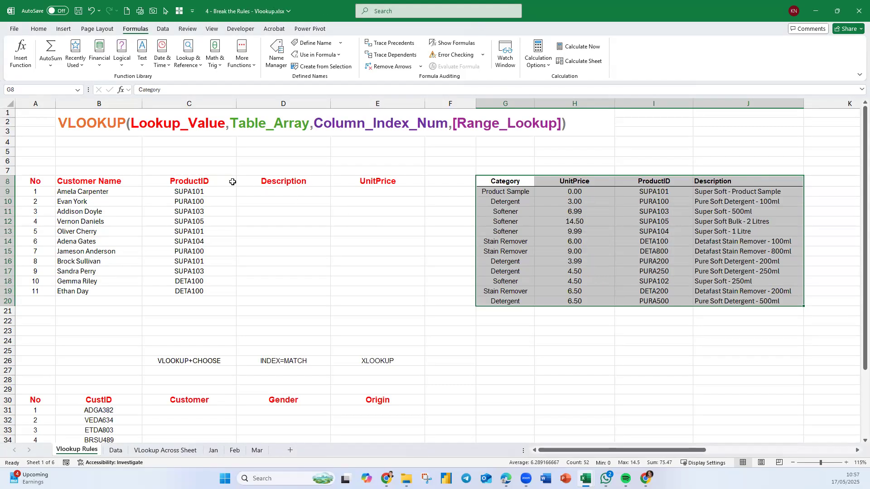
Check the list of range names available for the product table.
{"action": "left_click", "coordinate": [77, 90]}
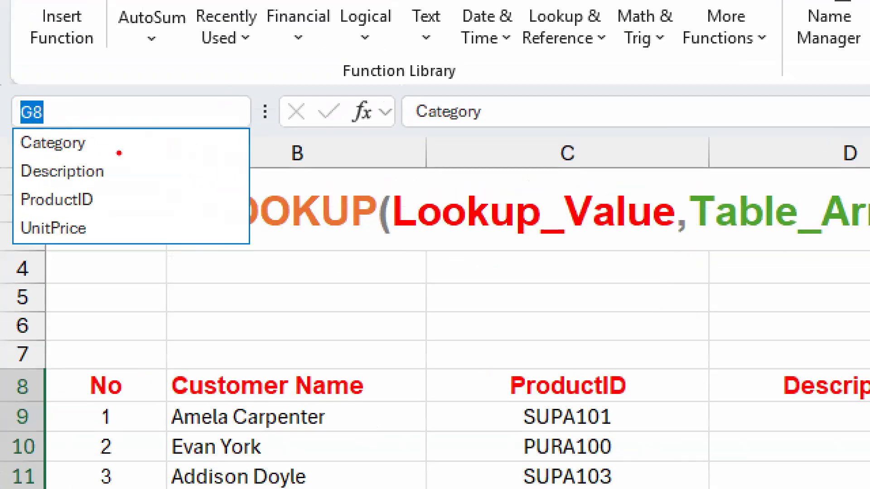
{"action": "left_click_drag", "start_coordinate": [120, 130], "coordinate": [43, 243]}
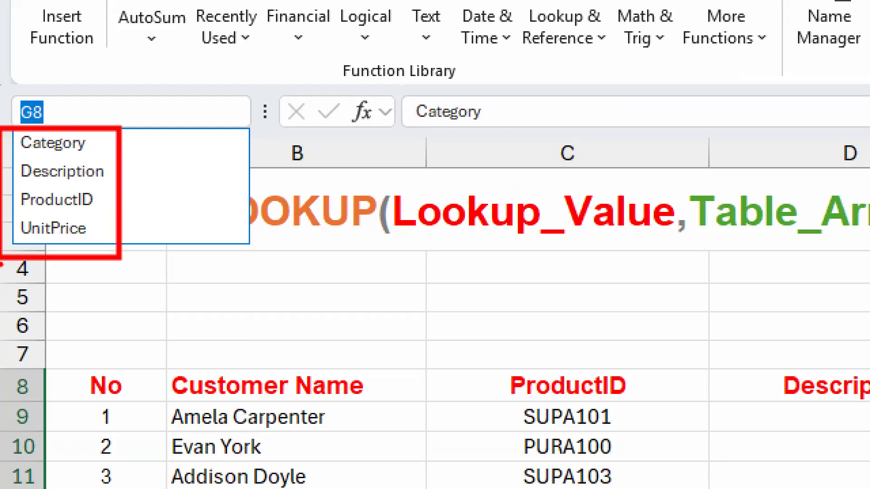
{"action": "key", "text": "Escape"}
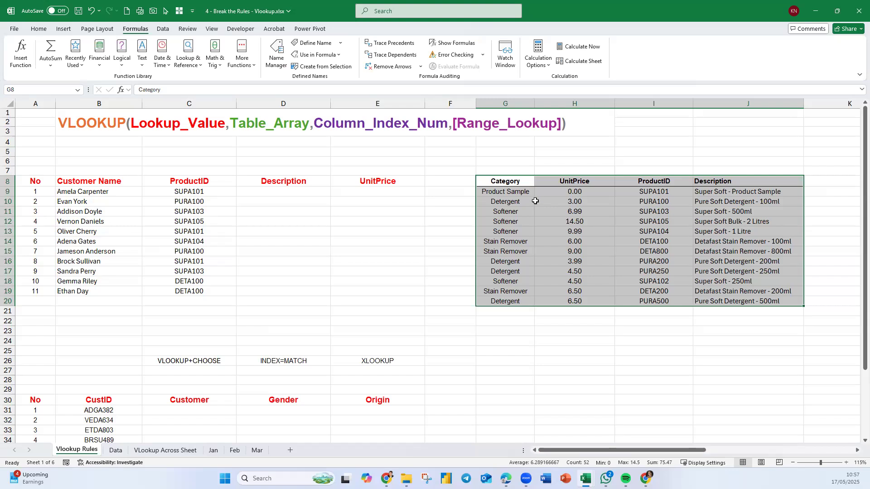
{"action": "left_click_drag", "start_coordinate": [526, 181], "coordinate": [770, 302]}
{"action": "left_click", "coordinate": [341, 68]}
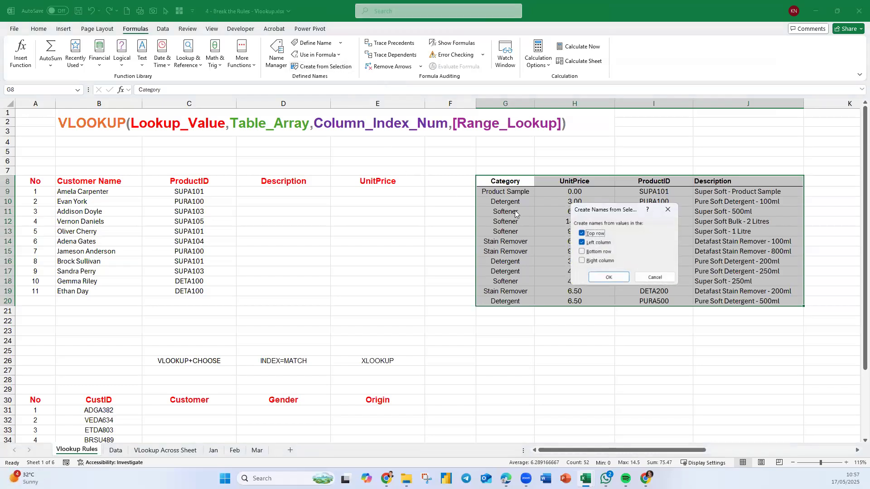
{"action": "left_click", "coordinate": [583, 243]}
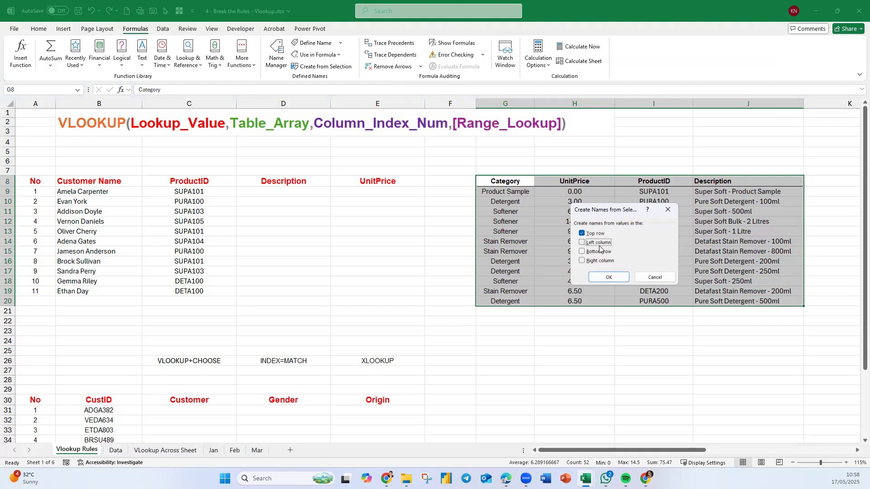
{"action": "left_click", "coordinate": [661, 280]}
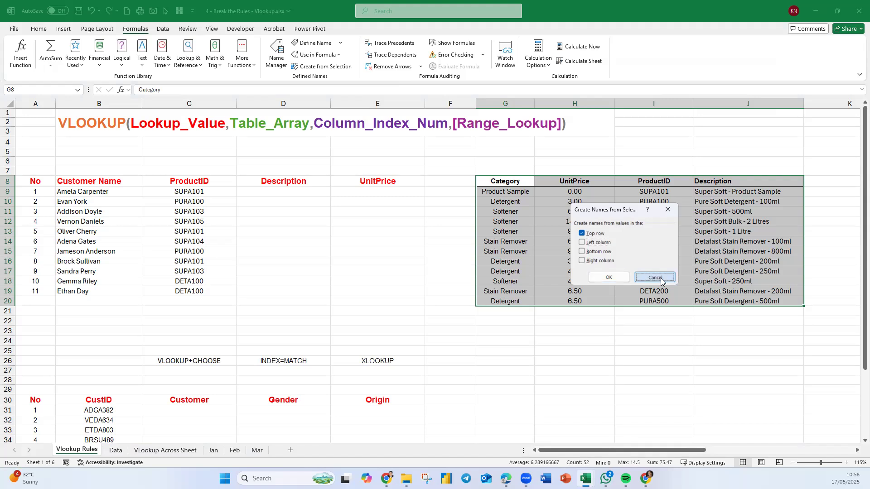
Review the workbook's defined names and the ranges they refer to in the Name Manager.
{"action": "left_click", "coordinate": [276, 67]}
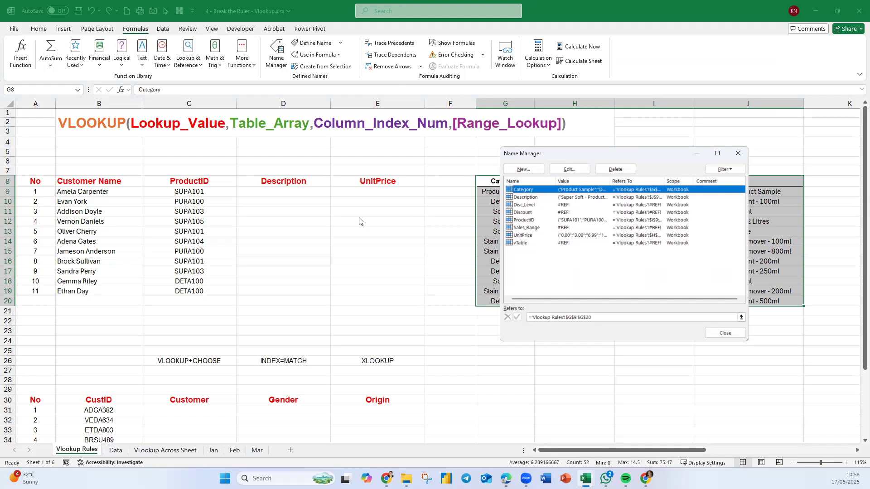
{"action": "left_click", "coordinate": [727, 335]}
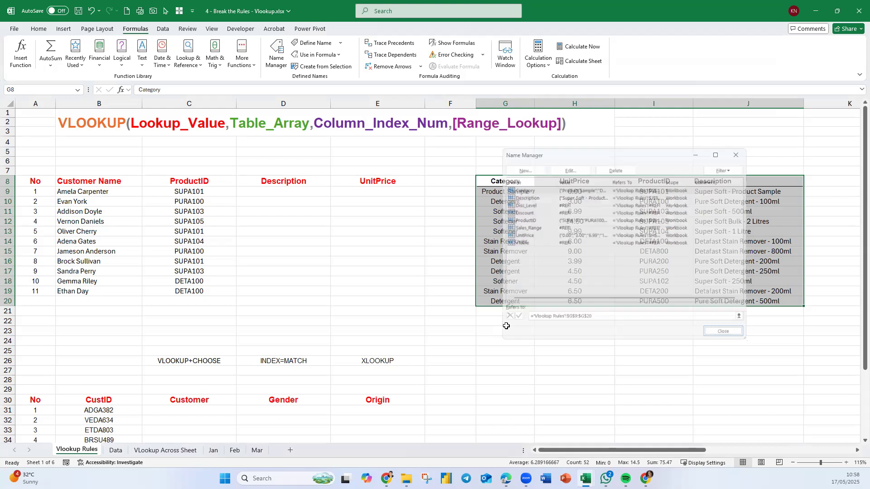
{"action": "left_click", "coordinate": [339, 290]}
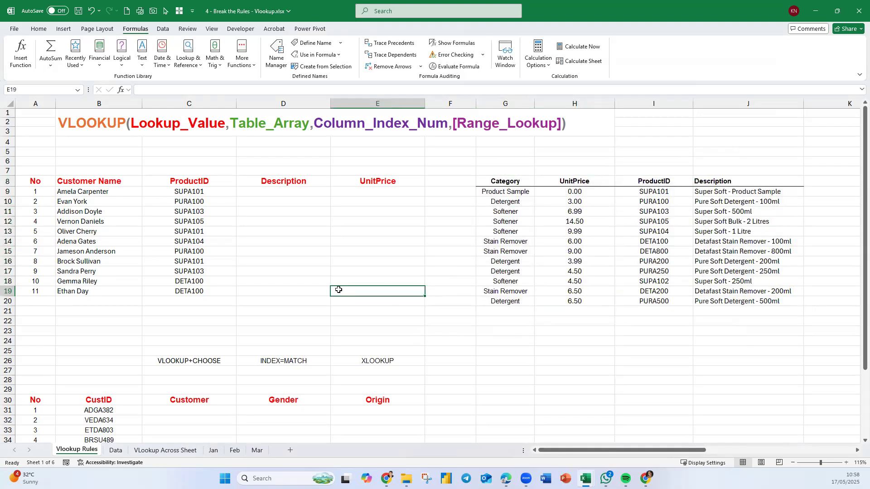
{"action": "left_click", "coordinate": [263, 191]}
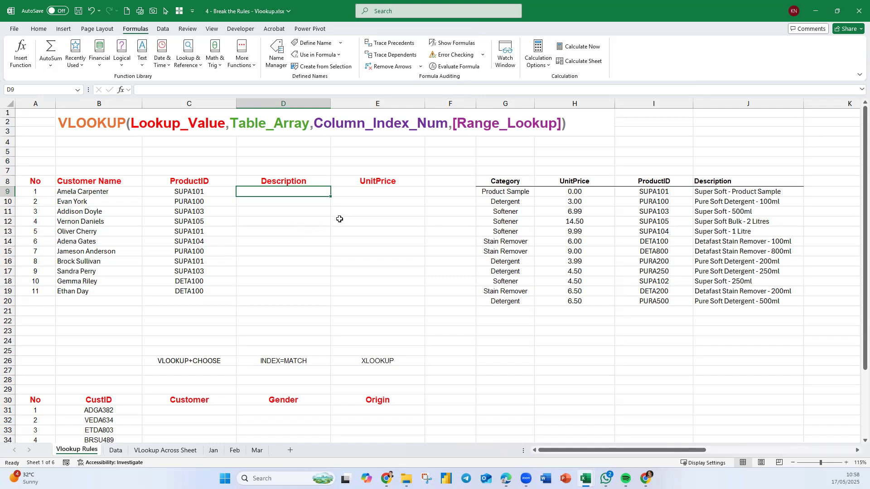
{"action": "left_click_drag", "start_coordinate": [648, 184], "coordinate": [633, 298]}
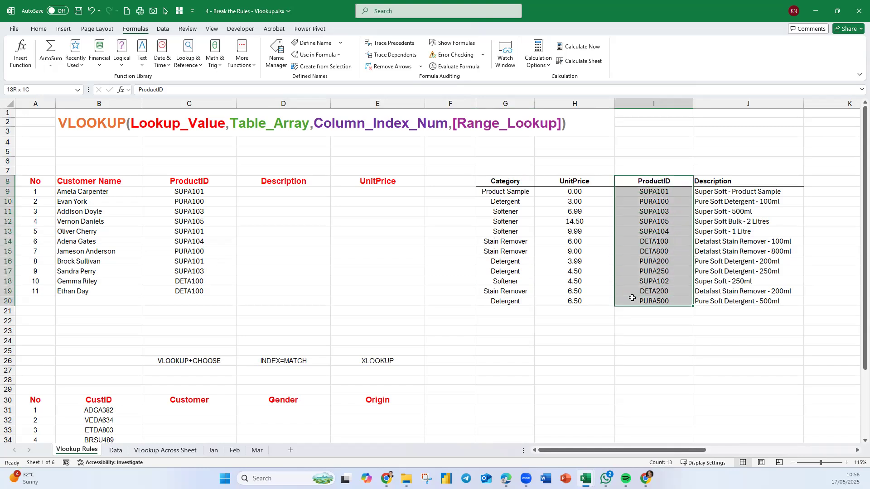
{"action": "left_click_drag", "start_coordinate": [632, 298], "coordinate": [633, 298]}
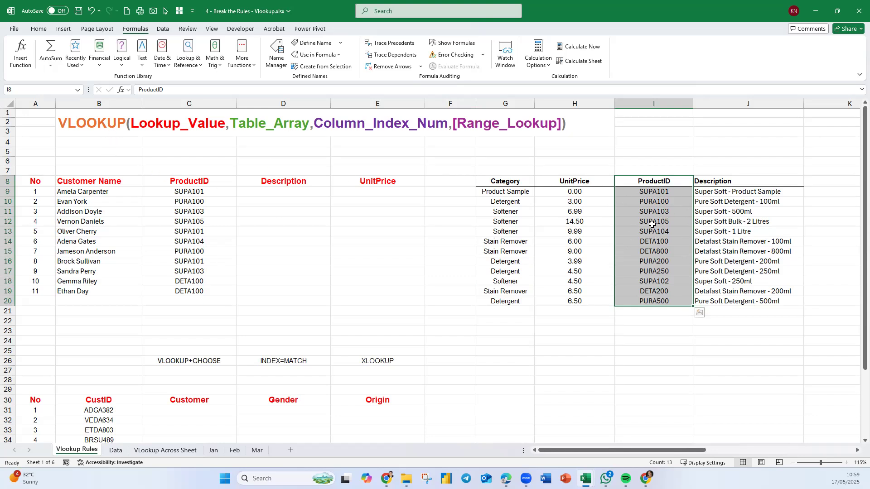
{"action": "left_click", "coordinate": [257, 194]}
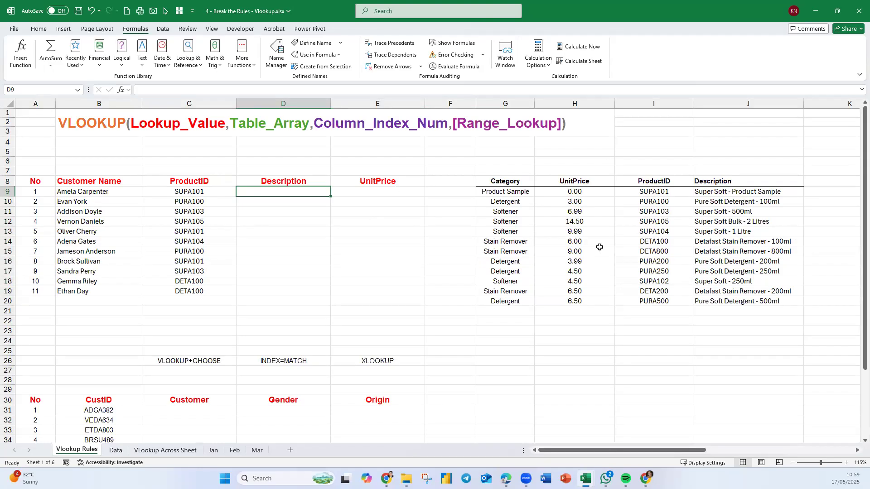
Start a VLOOKUP formula in the first Description cell, D9, with the product ID in C9 as the lookup value.
{"action": "left_click", "coordinate": [78, 172]}
{"action": "scroll", "coordinate": [78, 171], "scroll_direction": "up", "scroll_amount": 5}
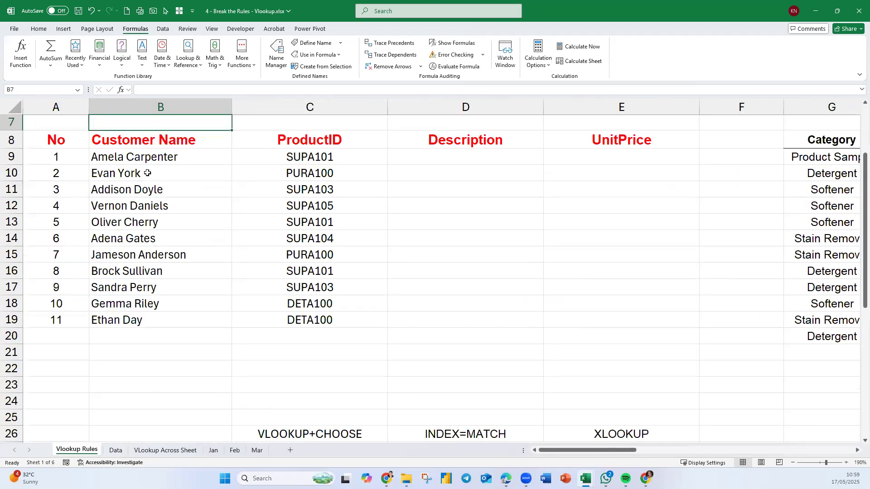
{"action": "scroll", "coordinate": [427, 249], "scroll_direction": "up", "scroll_amount": 2}
{"action": "left_click", "coordinate": [455, 250]}
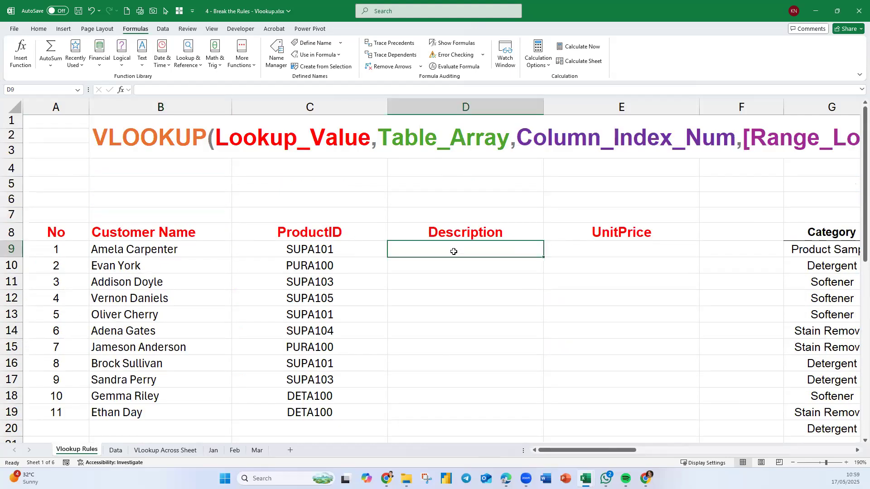
{"action": "type", "text": "=vl"}
{"action": "key", "text": "Tab"}
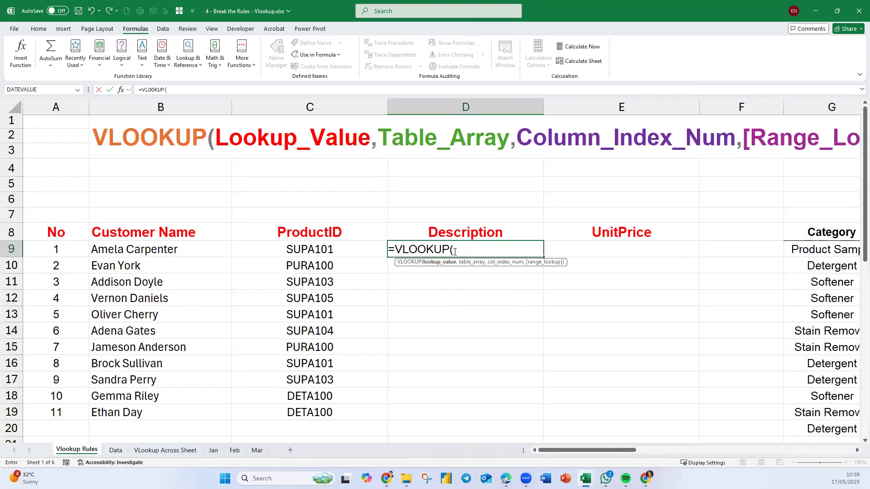
{"action": "left_click", "coordinate": [337, 247]}
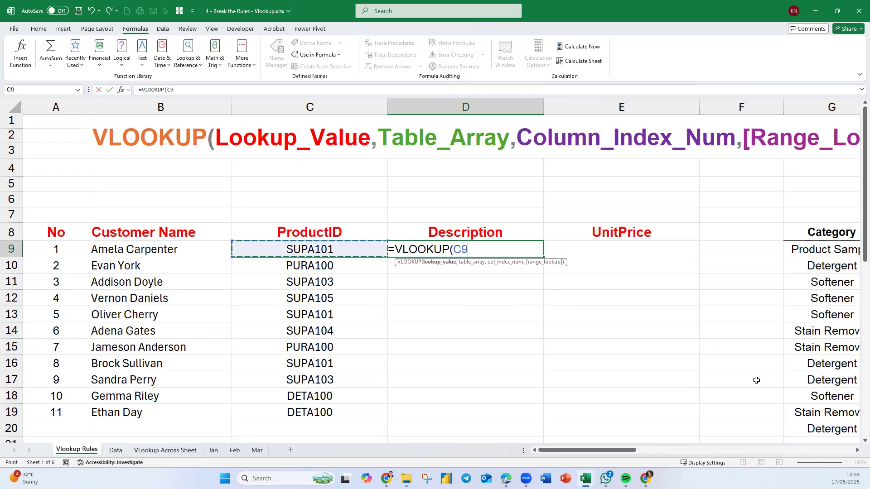
Nest a CHOOSE function as the VLOOKUP's table array, with the array {1,2} as its index number.
{"action": "left_click", "coordinate": [857, 451]}
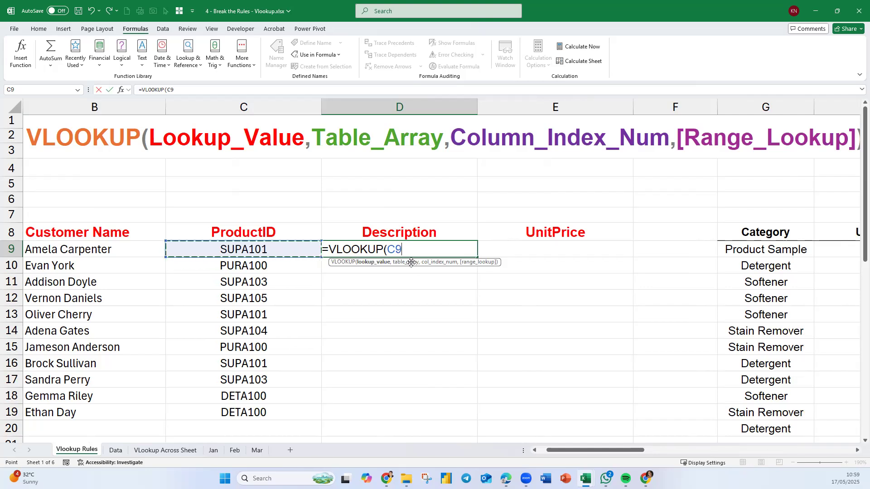
{"action": "type", "text": ","}
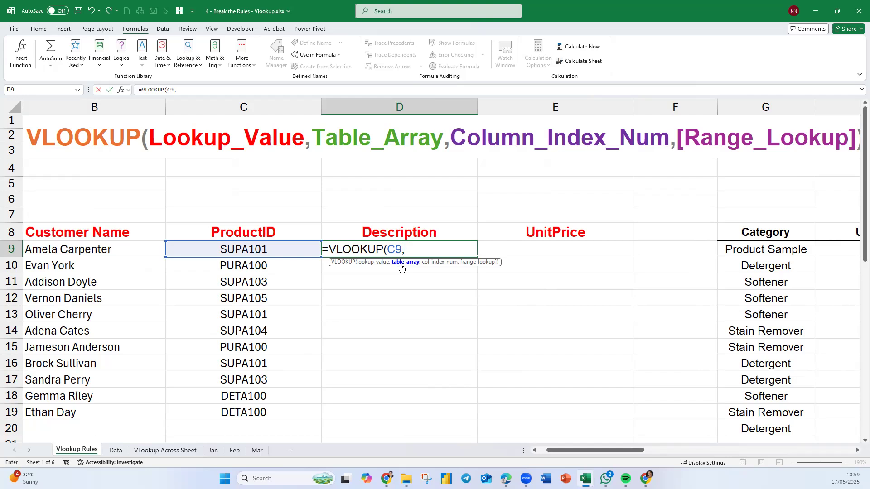
{"action": "type", "text": "choo"}
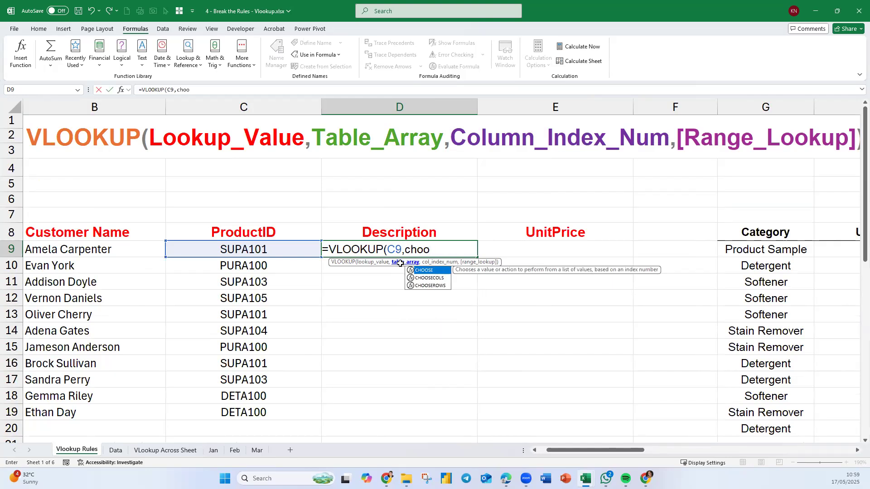
{"action": "key", "text": "Tab"}
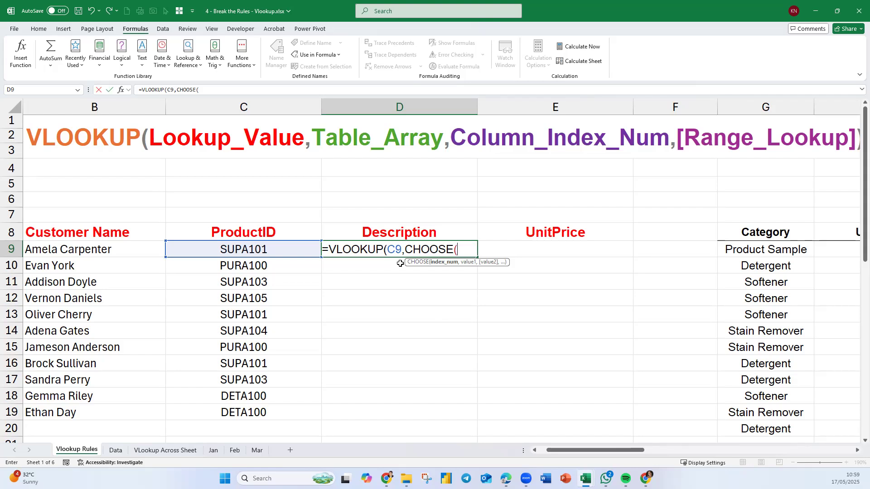
{"action": "type", "text": "{1,2}"}
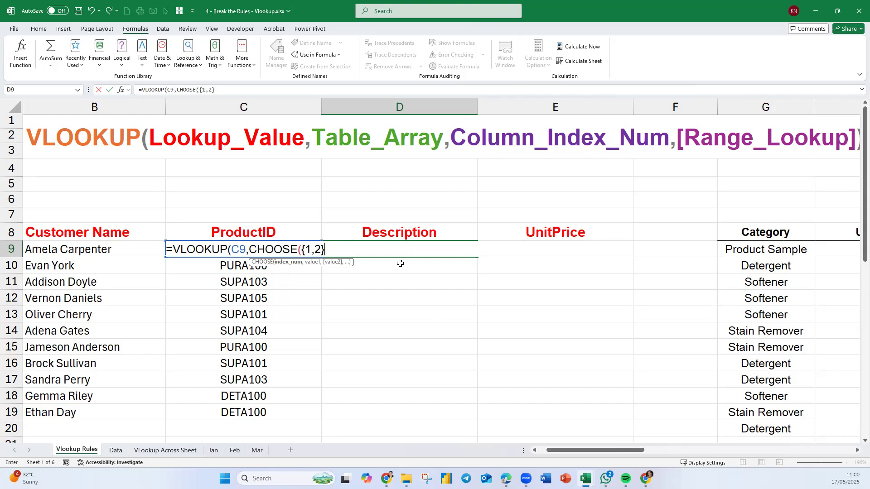
Supply the named ranges ProductID and Description as the two values of the CHOOSE function.
{"action": "type", "text": ",prod"}
{"action": "key", "text": "Tab"}
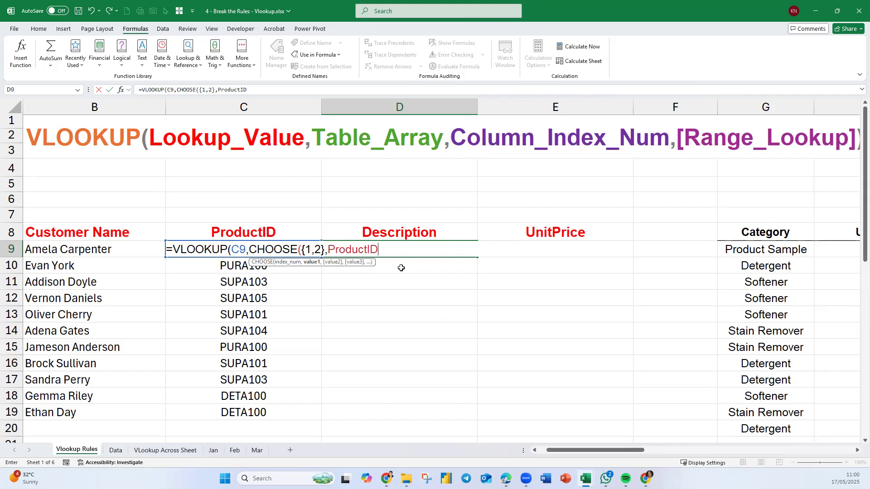
{"action": "type", "text": ","}
{"action": "type", "text": "Description"}
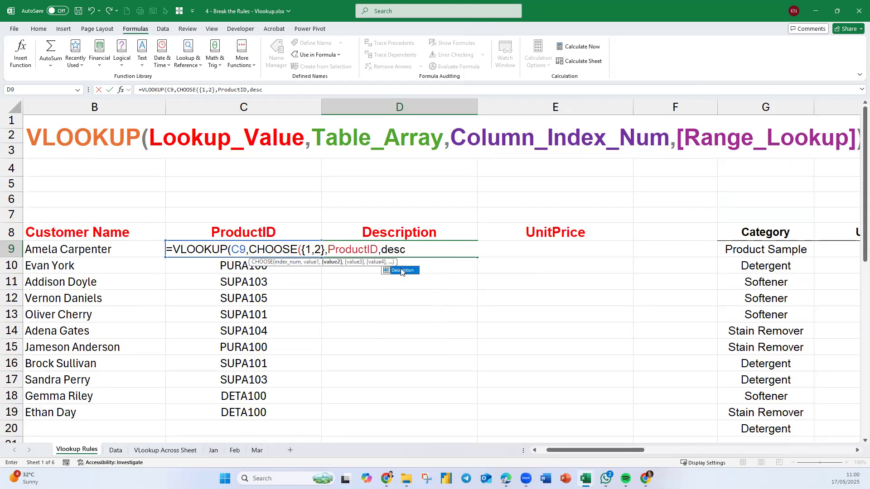
{"action": "type", "text": ")"}
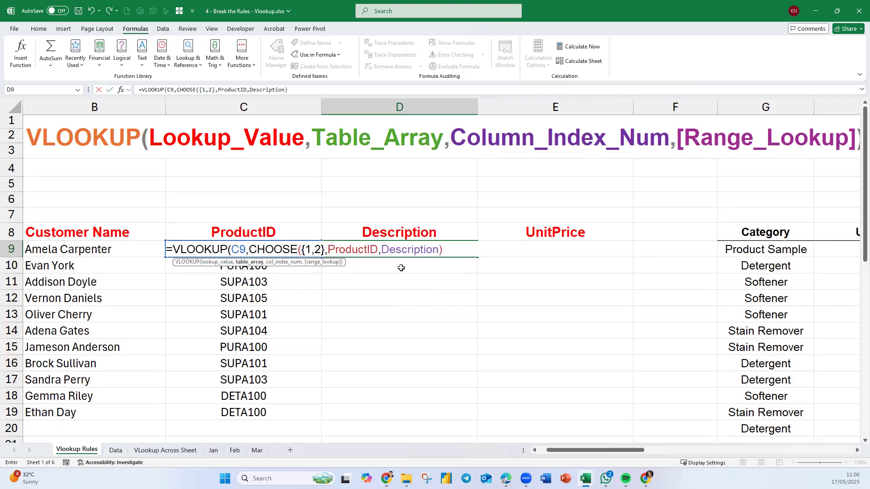
{"action": "key", "text": "BackSpace"}
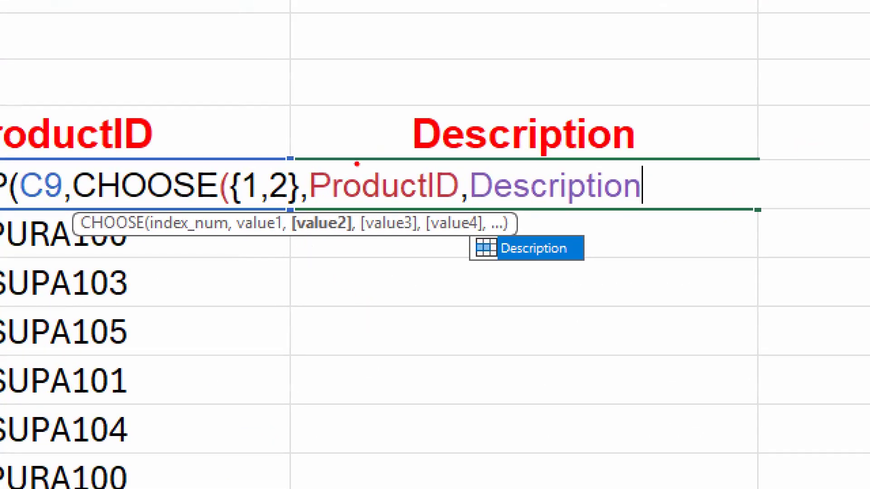
{"action": "mouse_move", "coordinate": [249, 169]}
{"action": "left_mouse_down"}
{"action": "mouse_move", "coordinate": [283, 132]}
{"action": "mouse_move", "coordinate": [327, 125]}
{"action": "mouse_move", "coordinate": [358, 175]}
{"action": "mouse_move", "coordinate": [364, 155]}
{"action": "left_mouse_up"}
{"action": "mouse_move", "coordinate": [281, 203]}
{"action": "left_mouse_down"}
{"action": "mouse_move", "coordinate": [347, 252]}
{"action": "mouse_move", "coordinate": [510, 234]}
{"action": "left_mouse_up"}
{"action": "mouse_move", "coordinate": [521, 207]}
{"action": "left_mouse_down"}
{"action": "mouse_move", "coordinate": [553, 185]}
{"action": "mouse_move", "coordinate": [547, 228]}
{"action": "left_mouse_up"}
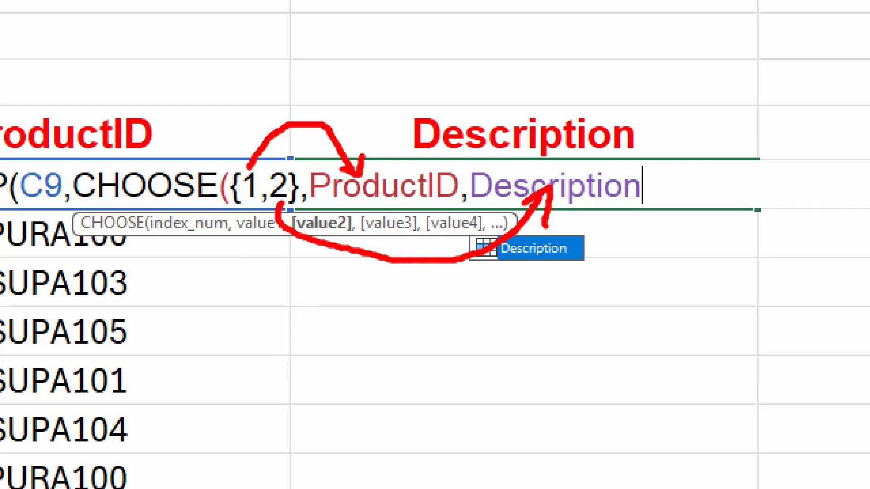
{"action": "left_click_drag", "start_coordinate": [382, 69], "coordinate": [374, 110]}
{"action": "mouse_move", "coordinate": [528, 75]}
{"action": "left_mouse_down"}
{"action": "mouse_move", "coordinate": [549, 73]}
{"action": "mouse_move", "coordinate": [534, 107]}
{"action": "mouse_move", "coordinate": [569, 110]}
{"action": "left_mouse_up"}
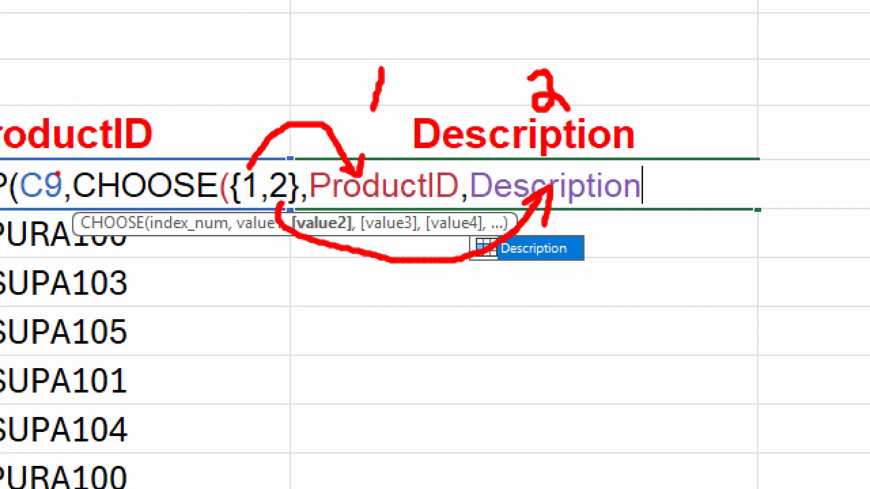
{"action": "mouse_move", "coordinate": [44, 159]}
{"action": "left_mouse_down"}
{"action": "mouse_move", "coordinate": [267, 43]}
{"action": "mouse_move", "coordinate": [317, 63]}
{"action": "mouse_move", "coordinate": [341, 122]}
{"action": "mouse_move", "coordinate": [351, 95]}
{"action": "left_mouse_up"}
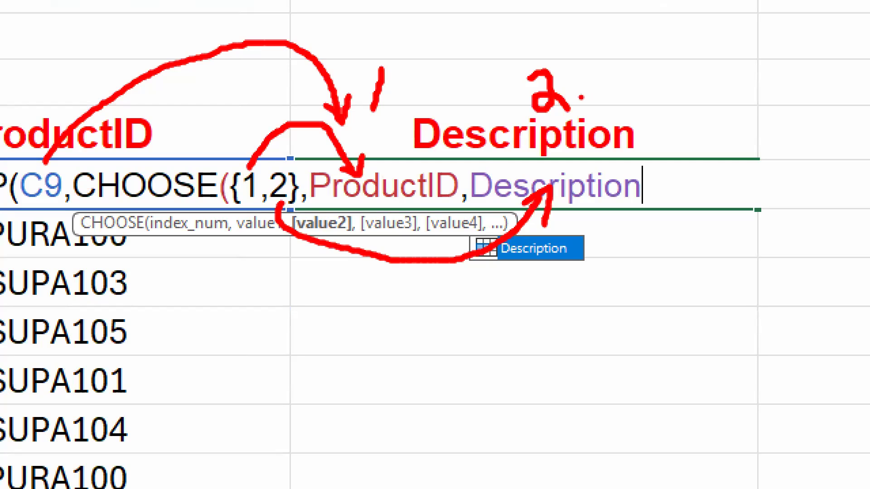
{"action": "key", "text": "e"}
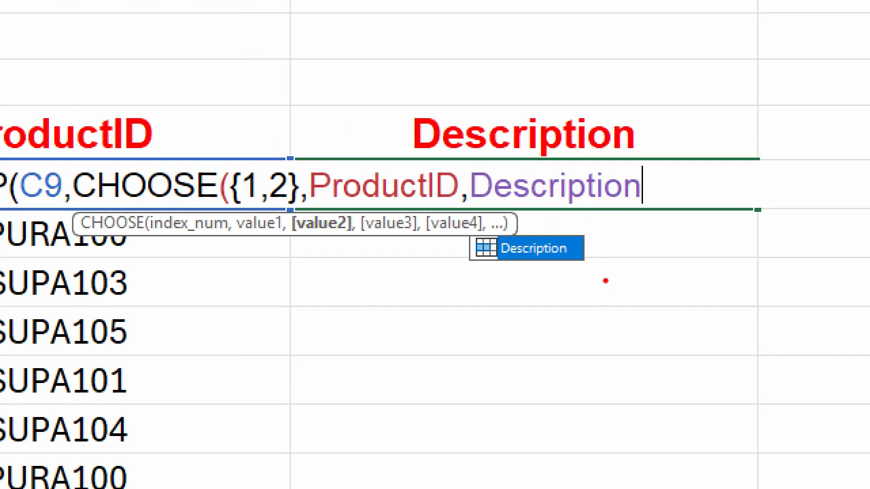
{"action": "key", "text": "Escape"}
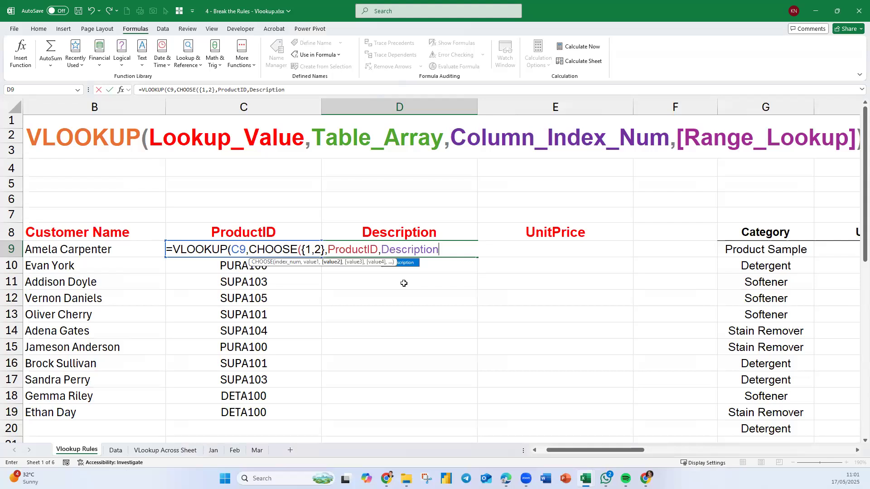
Close the CHOOSE function and highlight the whole table array argument to preview the array it returns.
{"action": "type", "text": ")"}
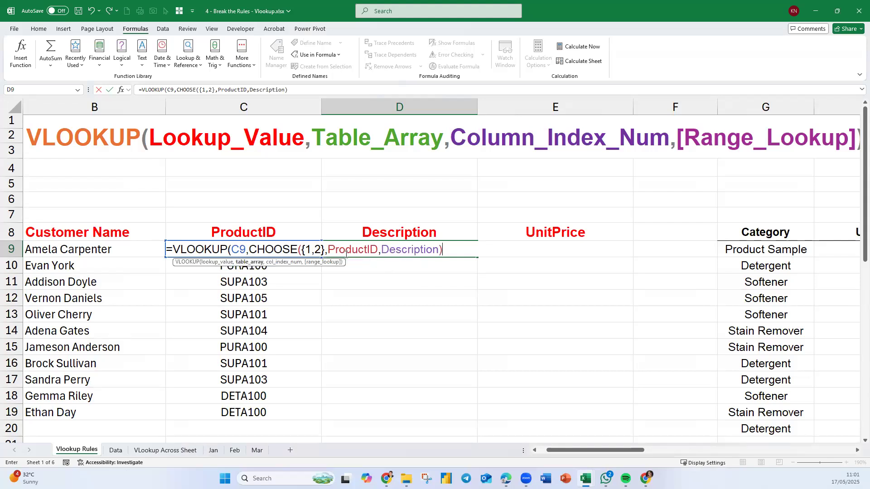
{"action": "left_click", "coordinate": [255, 263]}
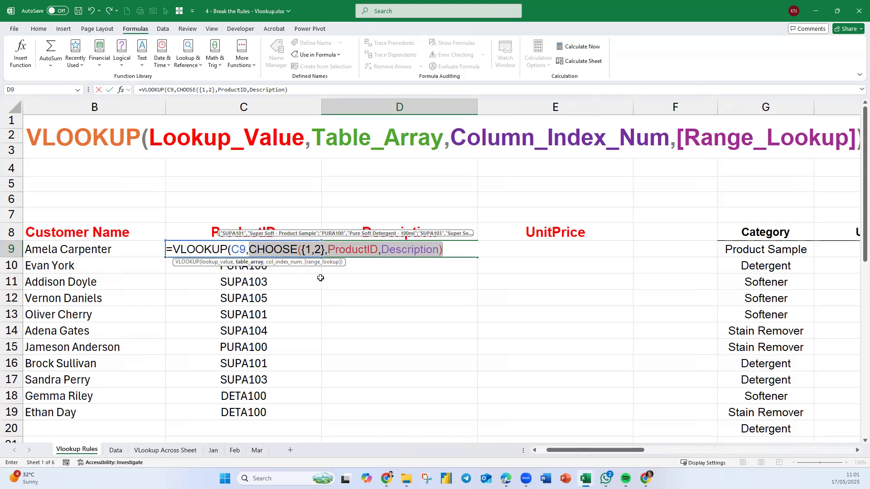
{"action": "key", "text": "ctrl+2"}
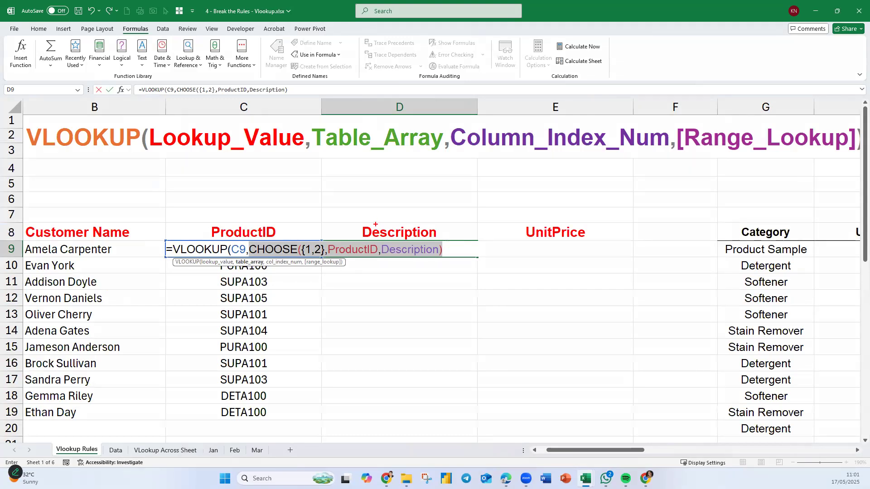
{"action": "mouse_move", "coordinate": [356, 206]}
{"action": "left_mouse_down"}
{"action": "mouse_move", "coordinate": [354, 227]}
{"action": "mouse_move", "coordinate": [416, 231]}
{"action": "left_mouse_up"}
{"action": "mouse_move", "coordinate": [243, 238]}
{"action": "left_mouse_down"}
{"action": "mouse_move", "coordinate": [303, 189]}
{"action": "mouse_move", "coordinate": [332, 215]}
{"action": "mouse_move", "coordinate": [339, 237]}
{"action": "mouse_move", "coordinate": [335, 221]}
{"action": "left_mouse_up"}
{"action": "mouse_move", "coordinate": [353, 257]}
{"action": "left_mouse_down"}
{"action": "mouse_move", "coordinate": [388, 277]}
{"action": "mouse_move", "coordinate": [405, 261]}
{"action": "mouse_move", "coordinate": [418, 264]}
{"action": "left_mouse_up"}
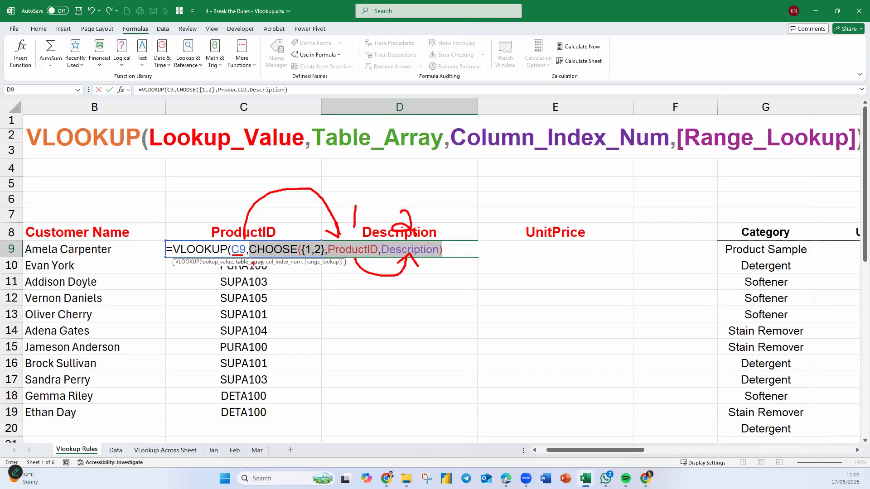
{"action": "key", "text": "Escape"}
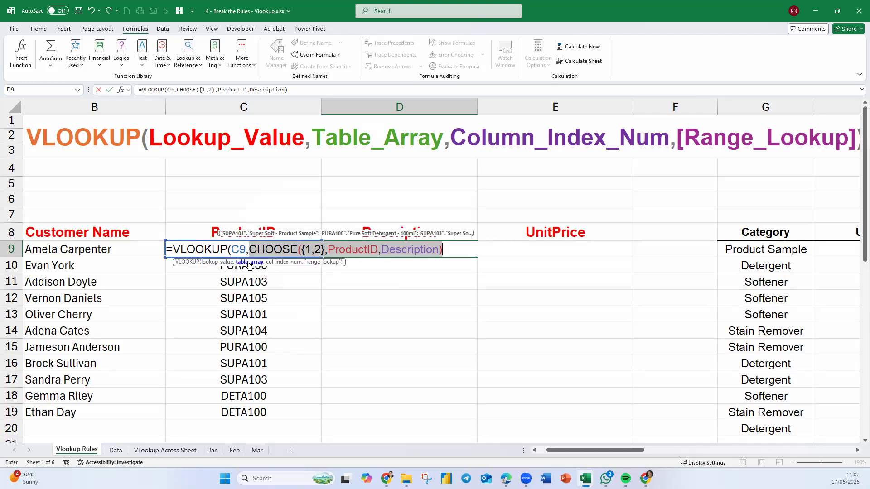
Complete the VLOOKUP in D9 with column index 2 and range lookup 0 for an exact match, and enter it.
{"action": "left_click", "coordinate": [461, 251]}
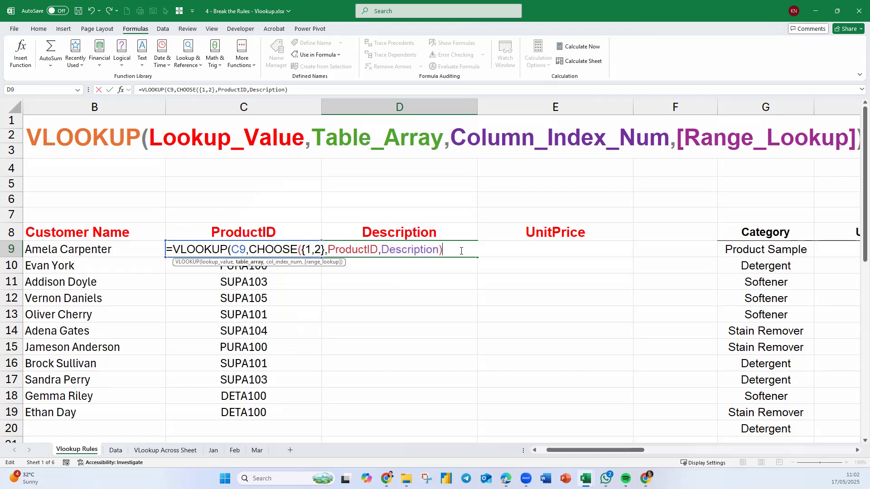
{"action": "type", "text": ","}
{"action": "type", "text": "2,"}
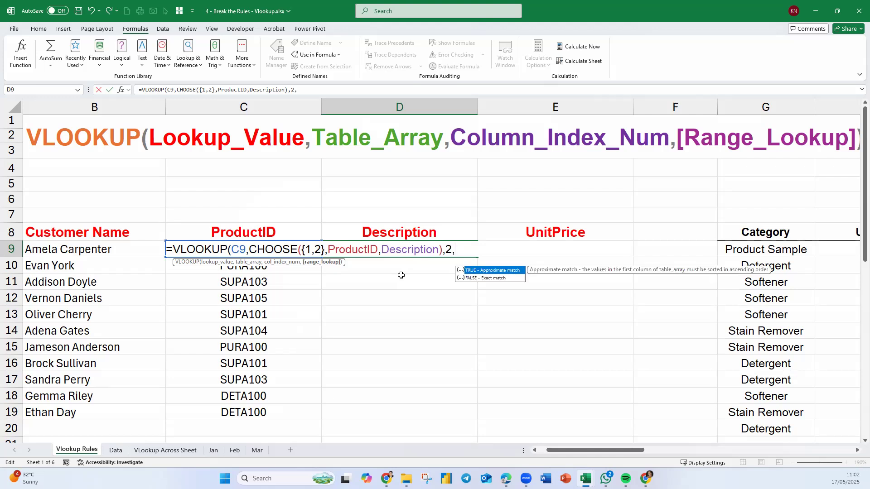
{"action": "type", "text": "0)"}
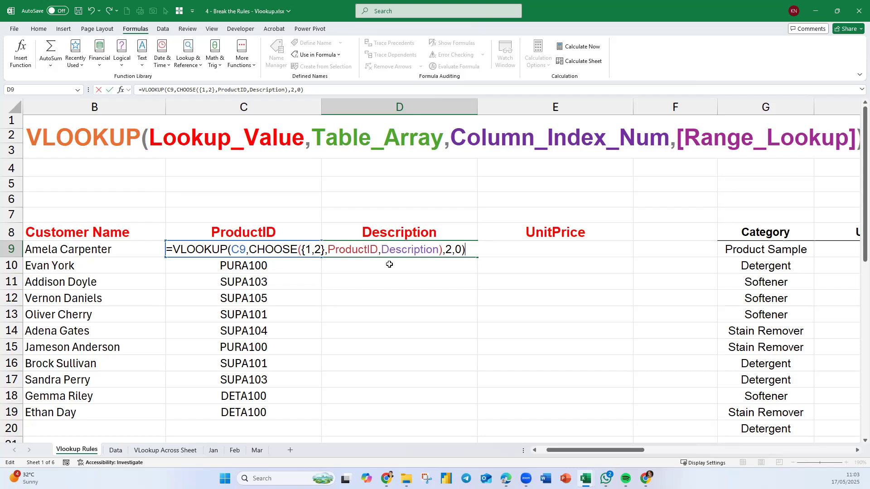
{"action": "key", "text": "Return"}
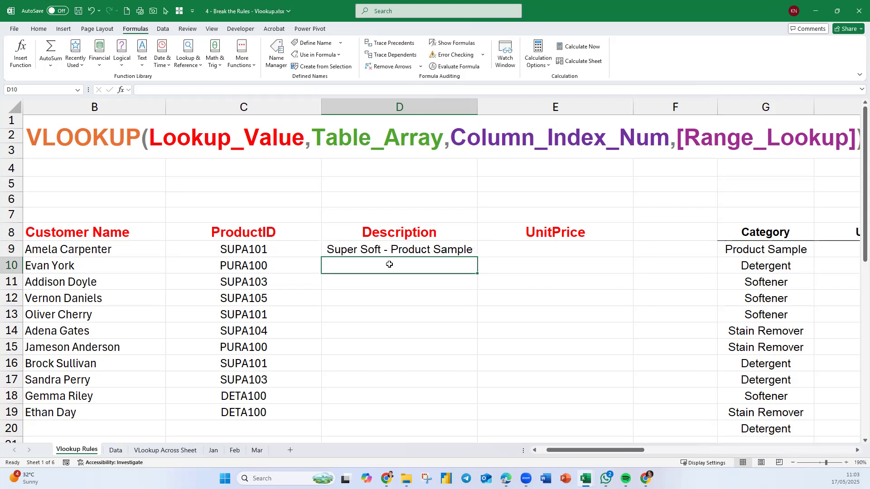
Fill the D9 formula down the Description column to D19 and widen column D to fit the longest descriptions.
{"action": "left_click", "coordinate": [442, 250]}
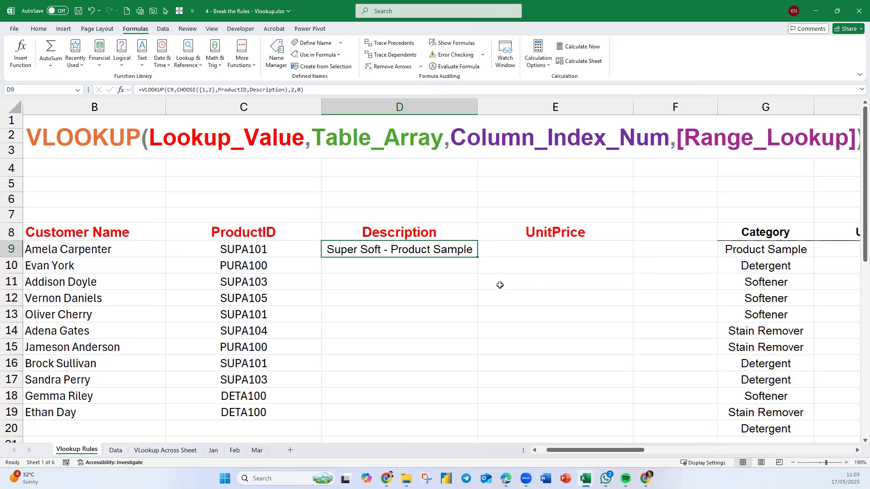
{"action": "double_click", "coordinate": [484, 259]}
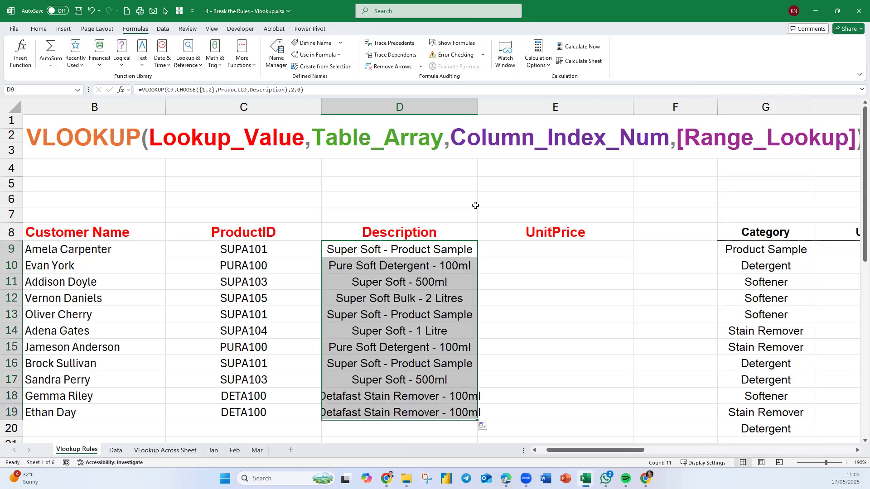
{"action": "left_click_drag", "start_coordinate": [478, 109], "coordinate": [496, 111]}
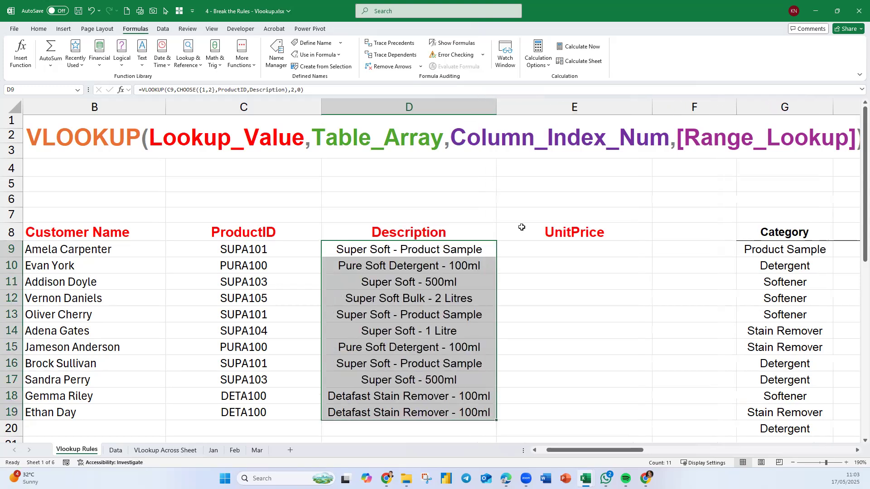
Show the formula of D9 as text in D7 with =FORMULATEXT(D9) and right-align it.
{"action": "left_click", "coordinate": [372, 219]}
{"action": "type", "text": "=FORMULATEXT("}
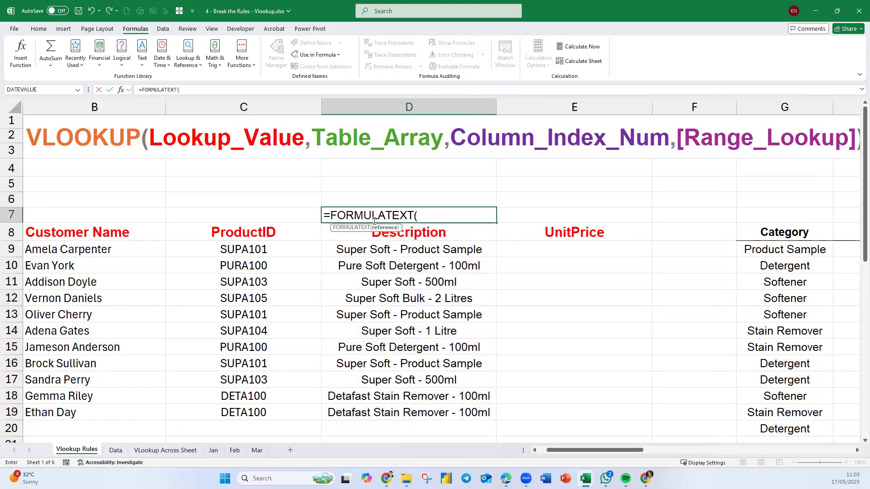
{"action": "left_click", "coordinate": [394, 249]}
{"action": "key", "text": "Return"}
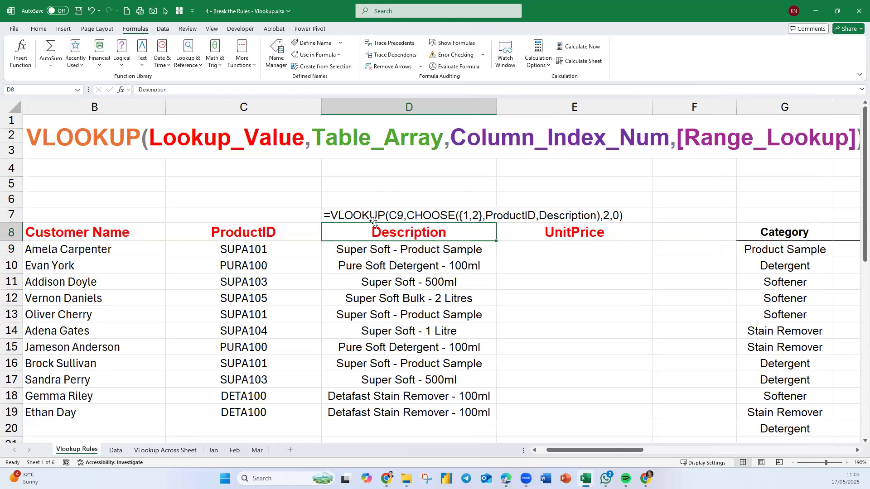
{"action": "left_click", "coordinate": [384, 216]}
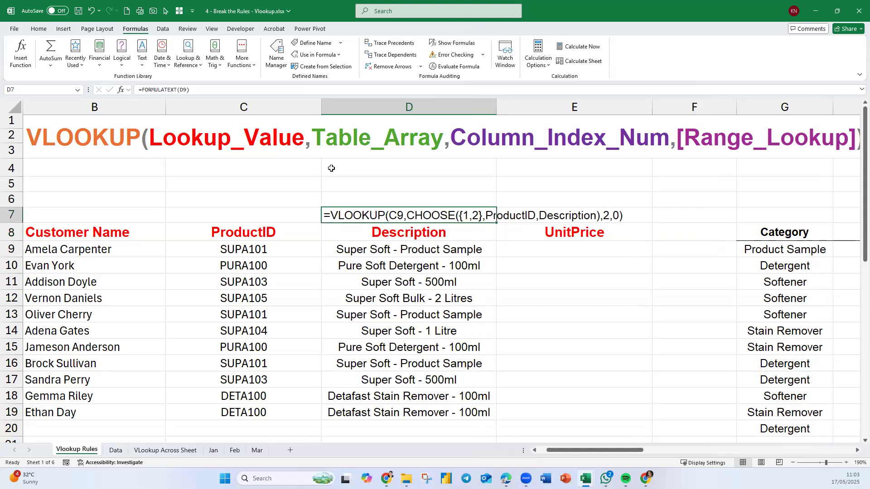
{"action": "left_click", "coordinate": [39, 29]}
{"action": "left_click", "coordinate": [222, 60]}
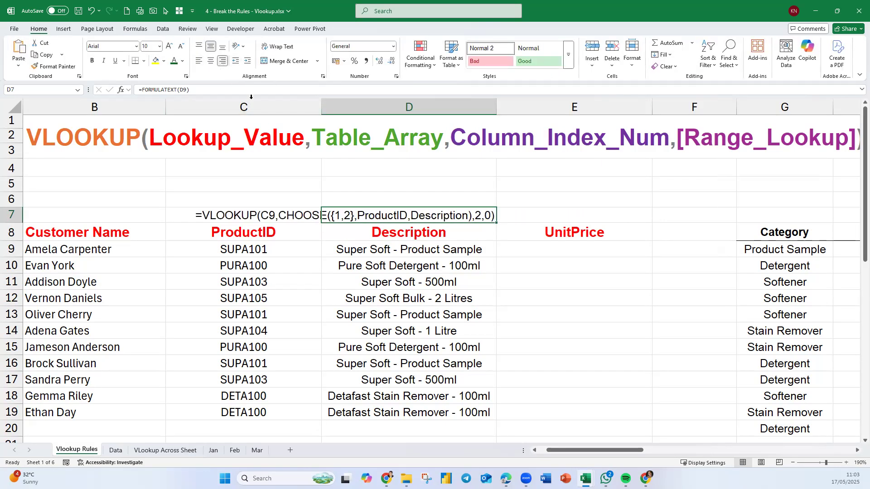
Format the formula text in D7 and the first description in D9 as bold with a purple theme font colour.
{"action": "left_click", "coordinate": [369, 253], "text": "ctrl"}
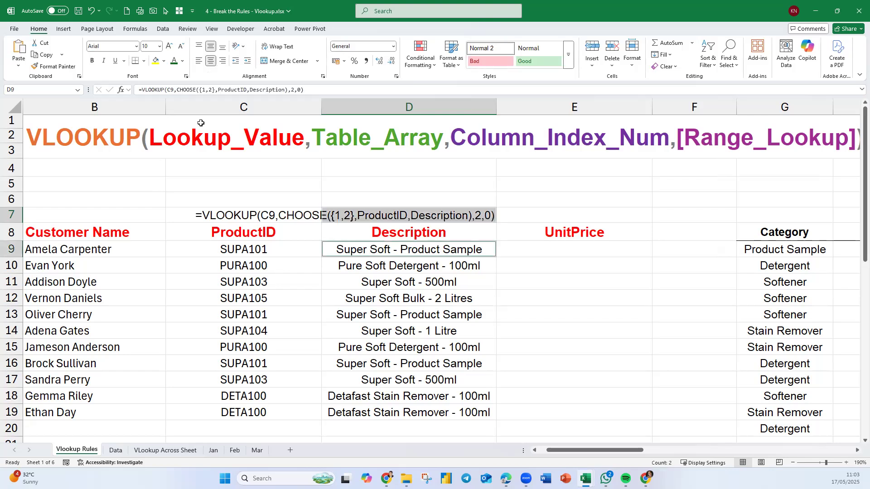
{"action": "left_click", "coordinate": [182, 60]}
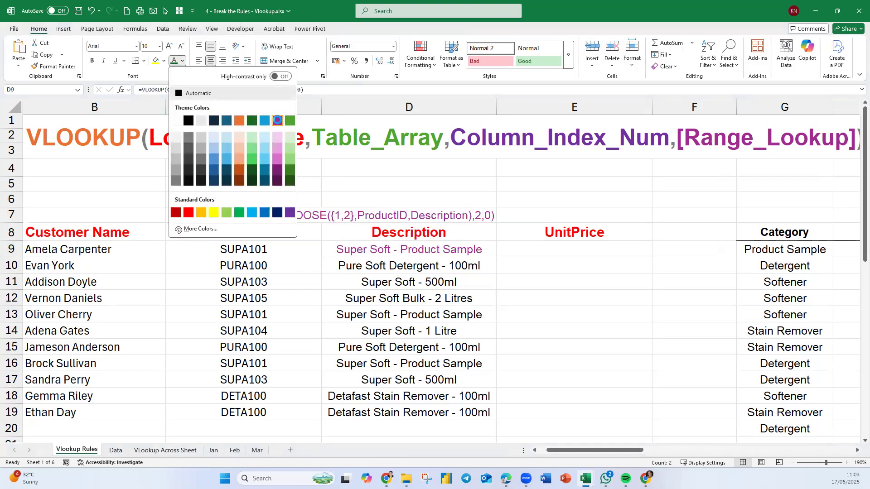
{"action": "left_click", "coordinate": [278, 121]}
{"action": "left_click", "coordinate": [93, 61]}
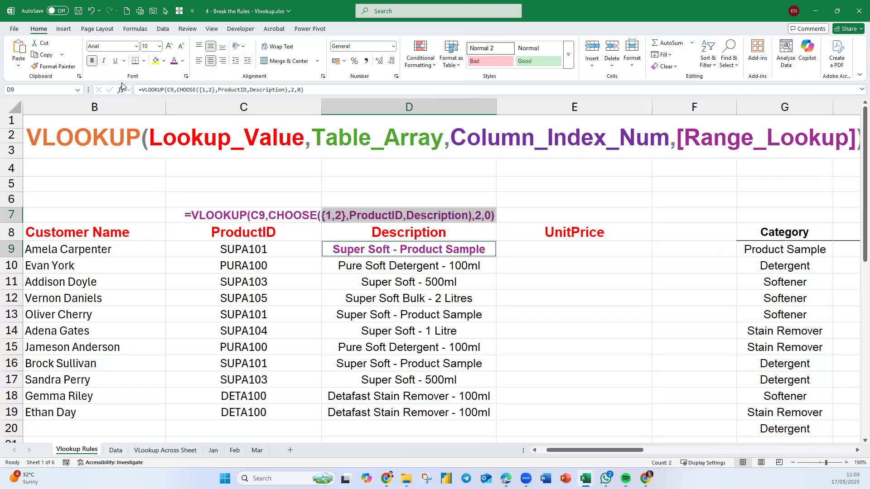
{"action": "left_click", "coordinate": [413, 313]}
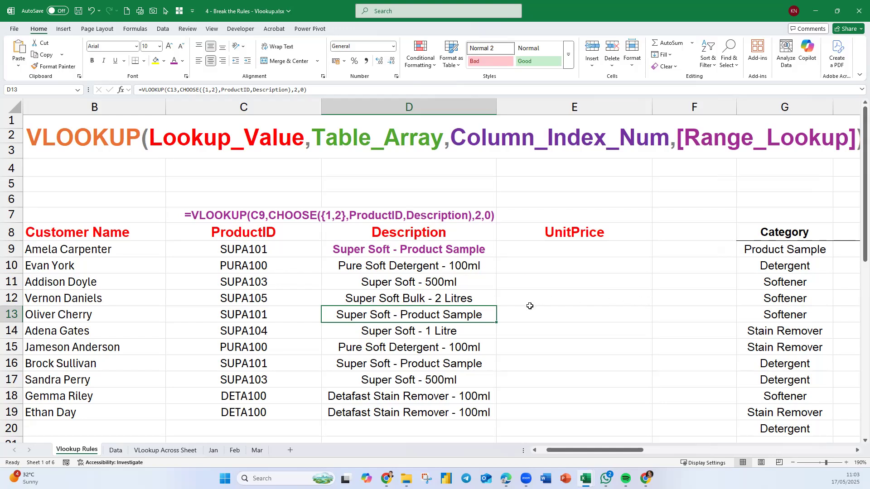
{"action": "scroll", "coordinate": [528, 313], "scroll_direction": "down", "scroll_amount": 6}
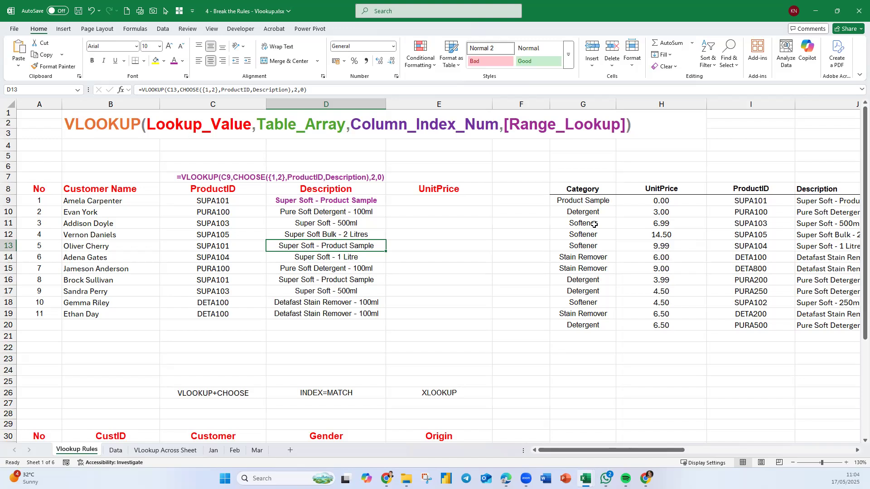
Copy the VLOOKUP formula text of D9 unchanged into E9, the first cell of the UnitPrice column.
{"action": "left_click_drag", "start_coordinate": [600, 190], "coordinate": [814, 326]}
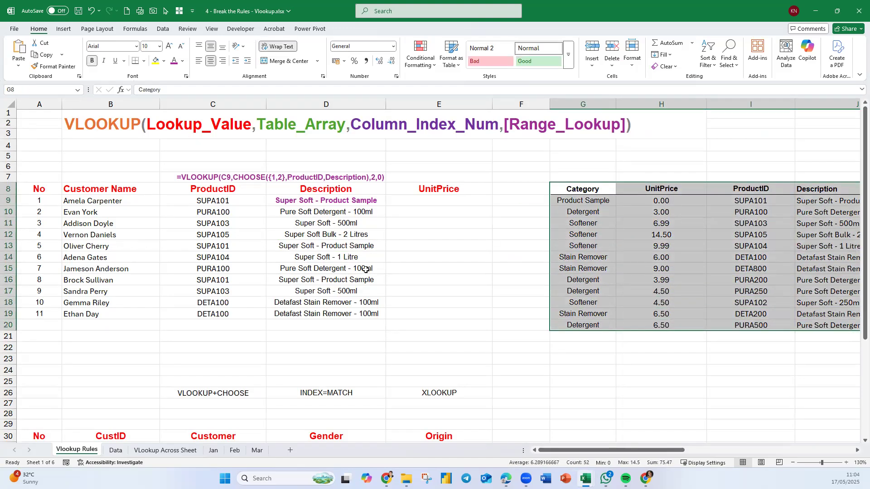
{"action": "left_click", "coordinate": [368, 200]}
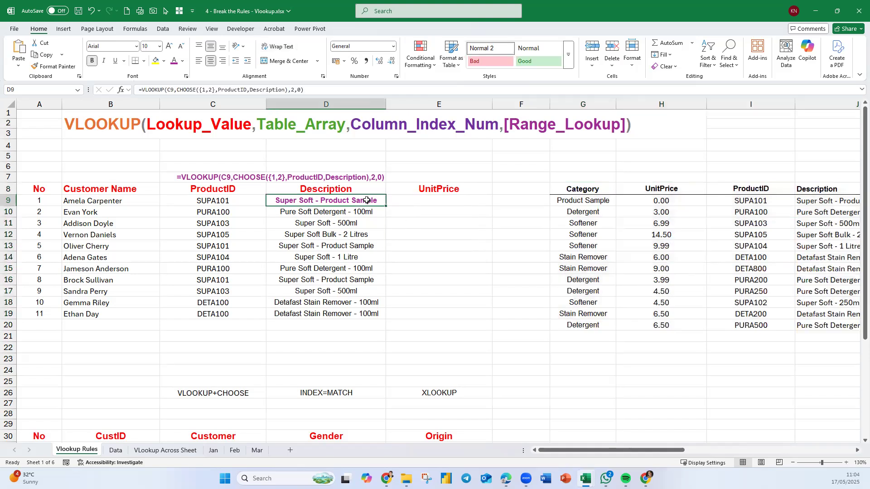
{"action": "left_click", "coordinate": [311, 92]}
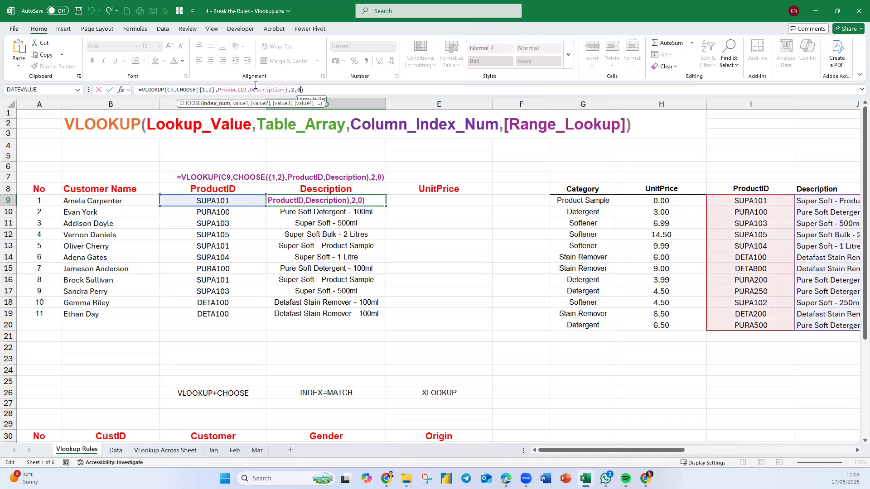
{"action": "key", "text": "Return"}
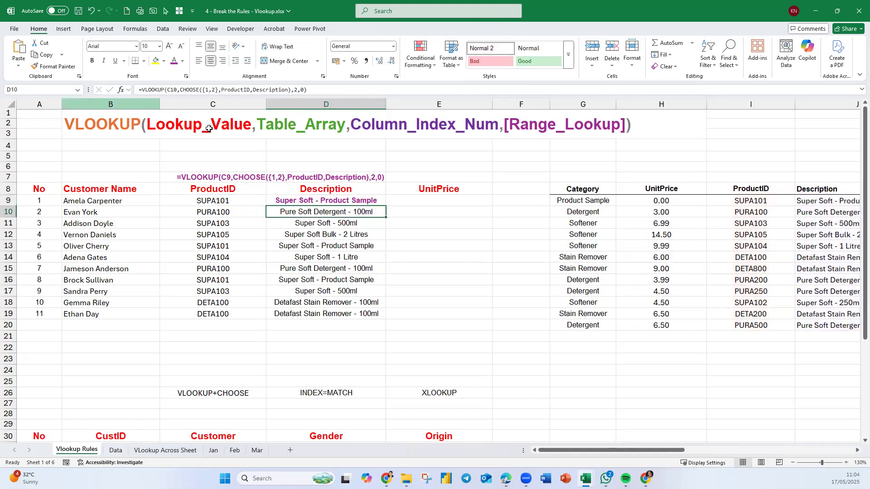
{"action": "left_click", "coordinate": [428, 200]}
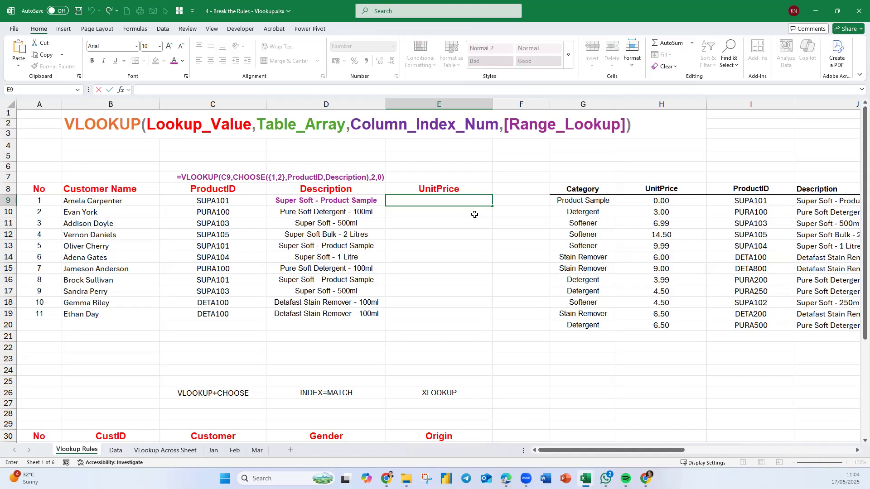
{"action": "type", "text": "=VLOOKUP(C9,CHOOSE({1,2},ProductID,Description),2,0)"}
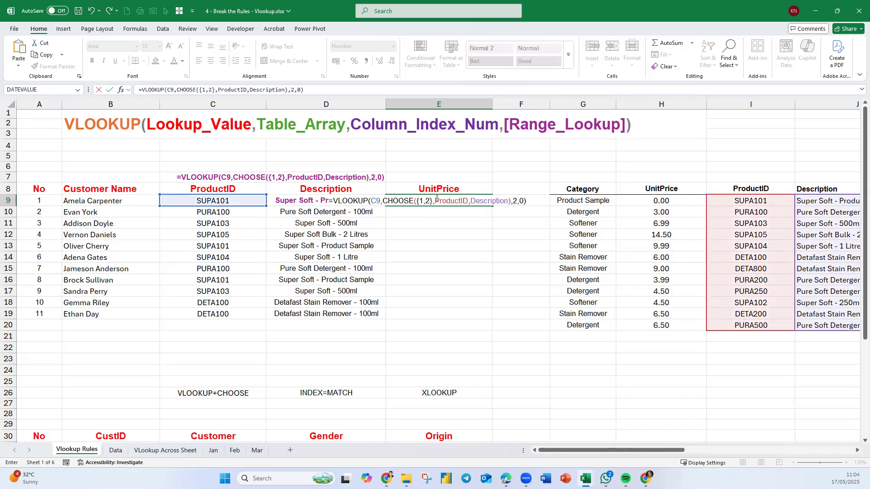
Replace Description with the UnitPrice named range in the E9 formula and enter it.
{"action": "double_click", "coordinate": [488, 202]}
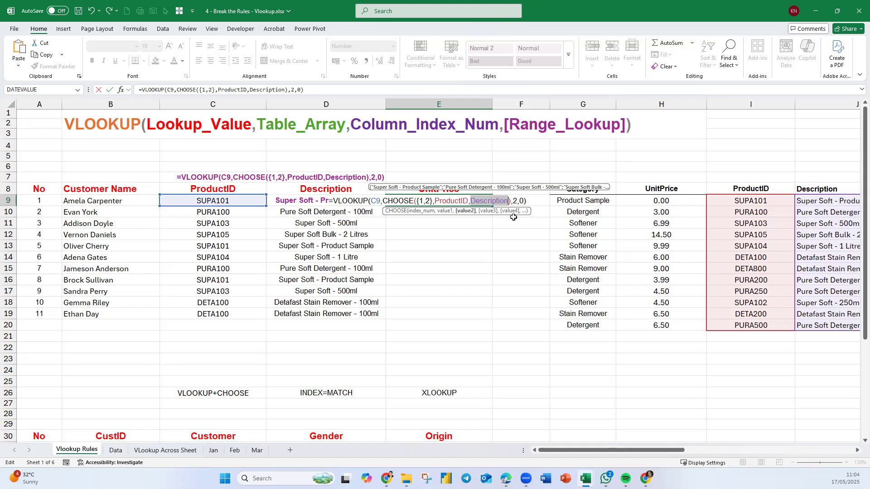
{"action": "type", "text": "unt"}
{"action": "key", "text": "BackSpace"}
{"action": "type", "text": "i"}
{"action": "key", "text": "Down"}
{"action": "key", "text": "Down"}
{"action": "key", "text": "Down"}
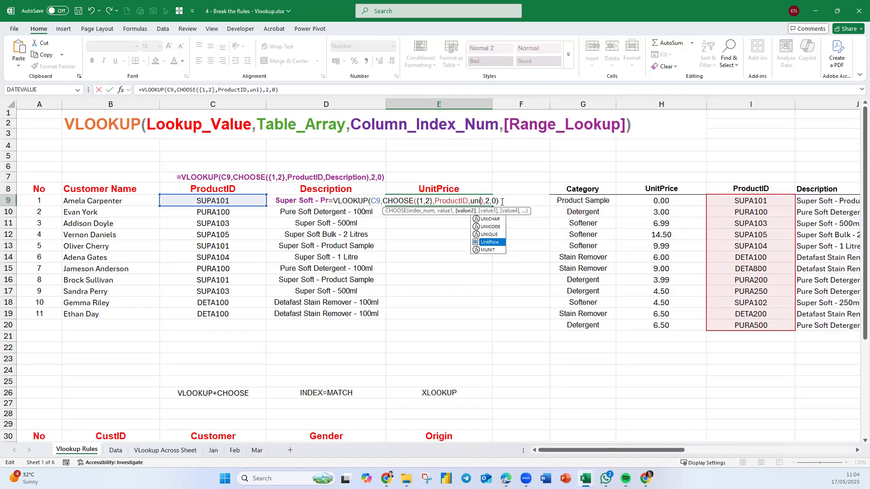
{"action": "key", "text": "Tab"}
{"action": "key", "text": "Return"}
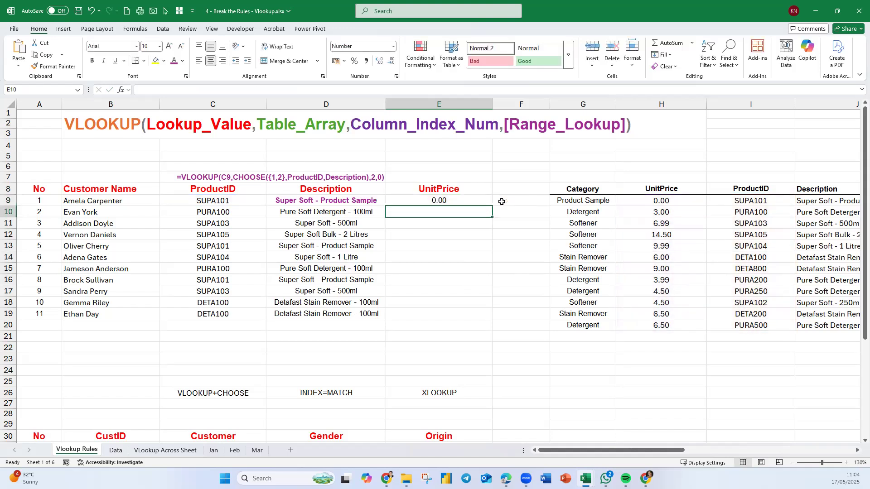
Fill the E9 formula down the UnitPrice column to E19 and extend the FORMULATEXT formula from D7 to E7.
{"action": "left_click", "coordinate": [487, 199]}
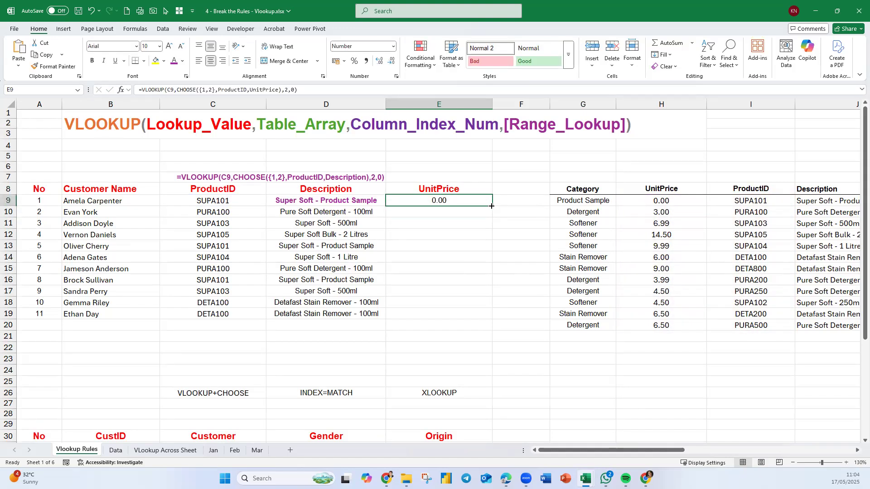
{"action": "double_click", "coordinate": [492, 206]}
{"action": "left_click", "coordinate": [358, 177]}
{"action": "left_click_drag", "start_coordinate": [386, 183], "coordinate": [489, 182]}
{"action": "left_click", "coordinate": [463, 177]}
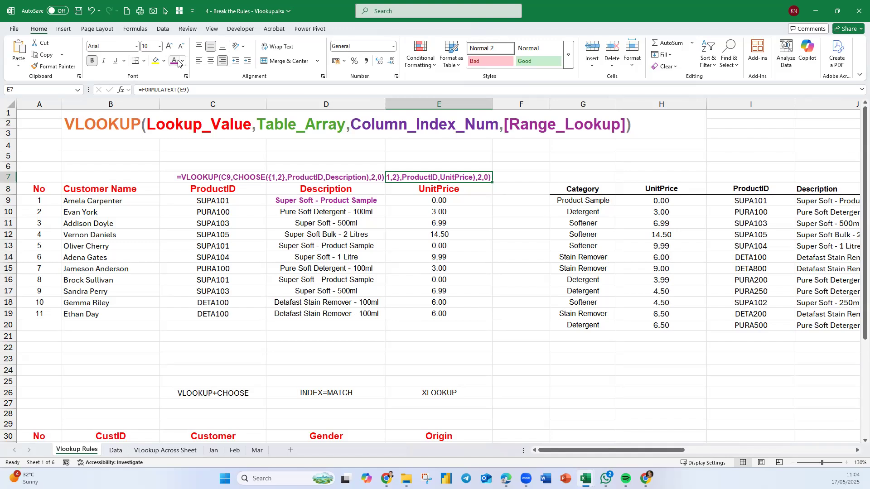
Left-align the formula text in E7 and give it an orange theme font colour.
{"action": "left_click", "coordinate": [198, 61]}
{"action": "left_click", "coordinate": [182, 61]}
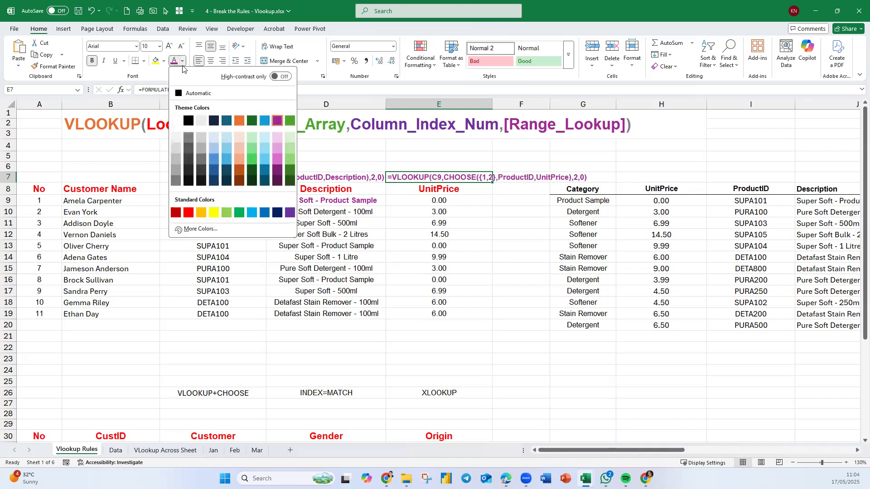
{"action": "left_click", "coordinate": [238, 121]}
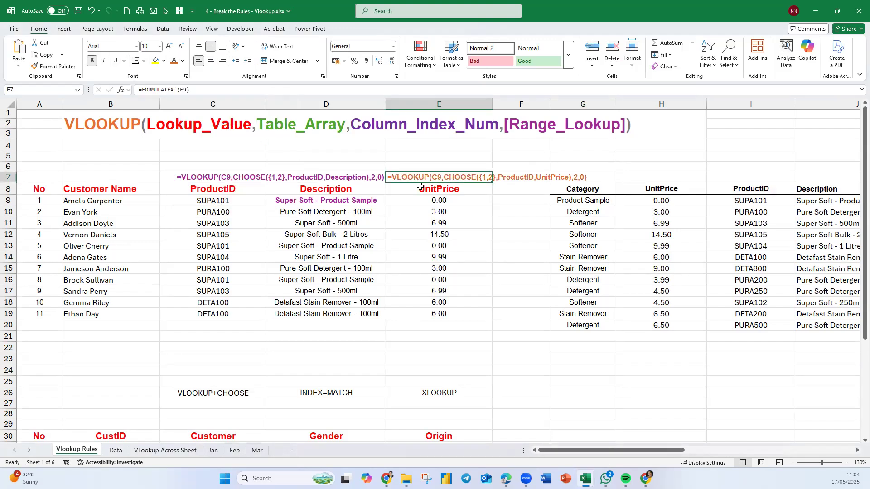
Format the first unit price in E9 as bold with the same orange font colour.
{"action": "left_click", "coordinate": [451, 201], "text": "ctrl"}
{"action": "left_click", "coordinate": [92, 61]}
{"action": "left_click", "coordinate": [499, 278]}
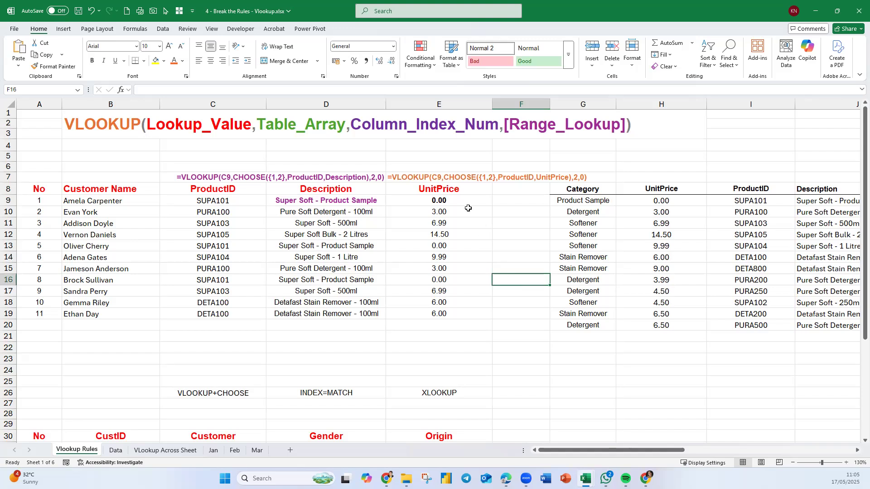
{"action": "left_click", "coordinate": [439, 204]}
{"action": "left_click", "coordinate": [174, 62]}
{"action": "left_click", "coordinate": [442, 310]}
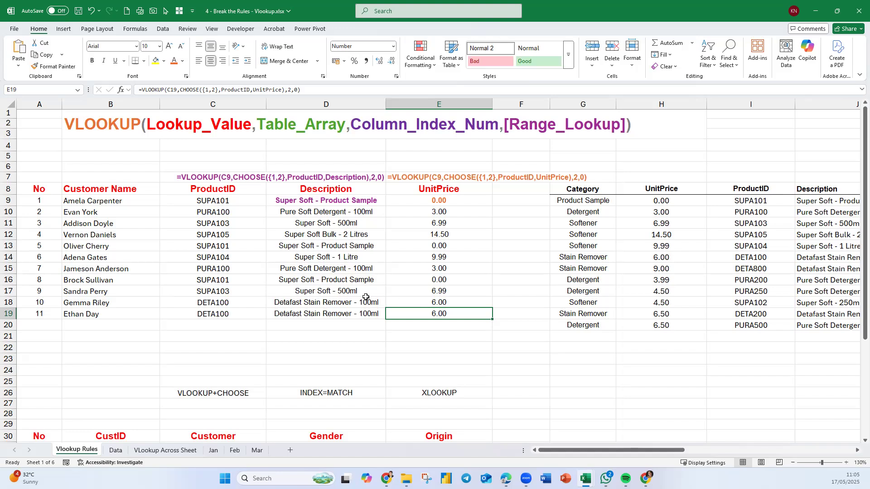
Create named ranges from the top row of the customer table B3:G14 on the Data sheet.
{"action": "left_click", "coordinate": [356, 254]}
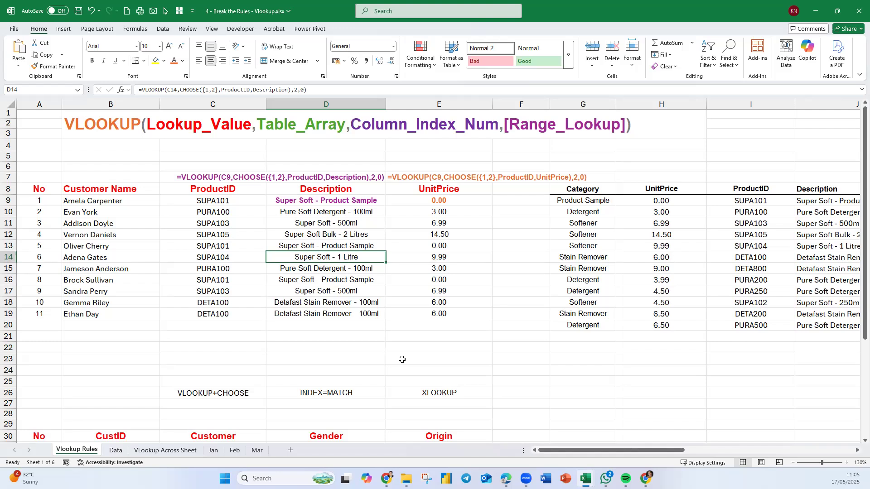
{"action": "scroll", "coordinate": [402, 359], "scroll_direction": "down", "scroll_amount": 6}
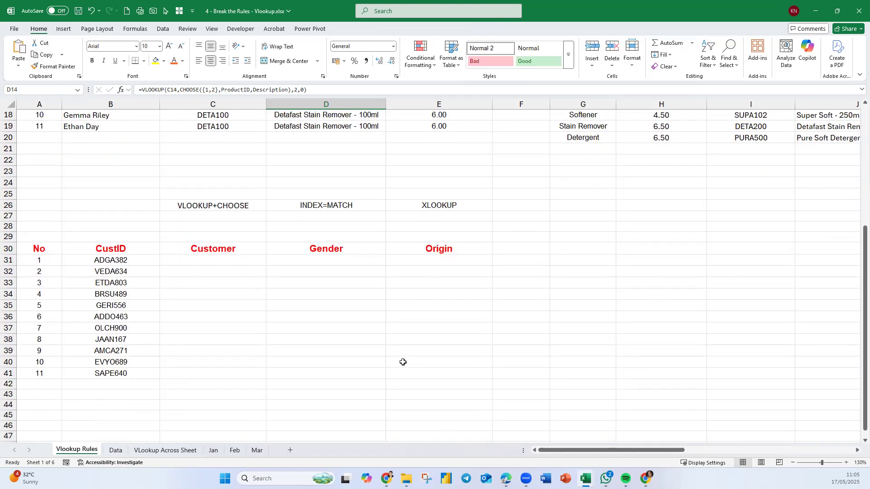
{"action": "scroll", "coordinate": [403, 362], "scroll_direction": "down", "scroll_amount": 1}
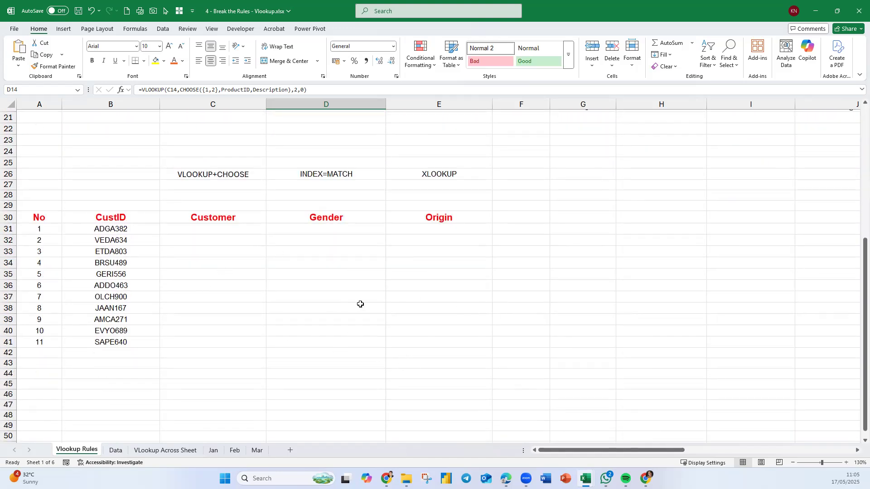
{"action": "left_click", "coordinate": [114, 450]}
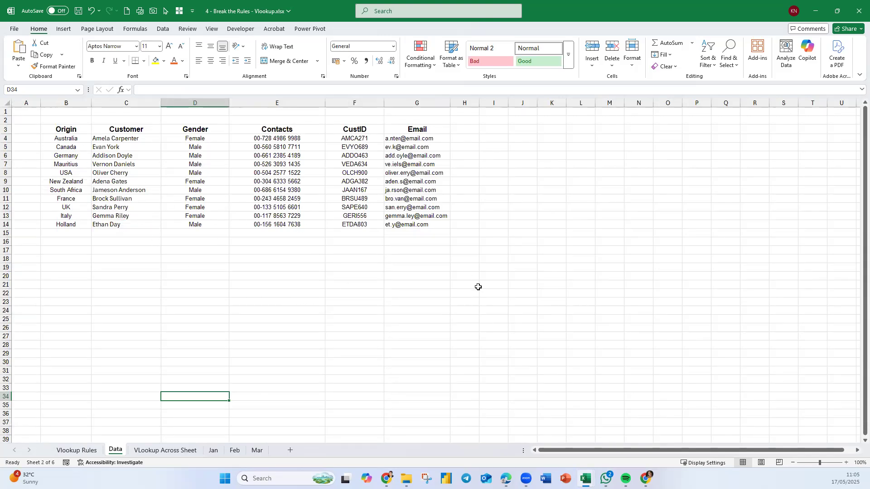
{"action": "left_click_drag", "start_coordinate": [438, 127], "coordinate": [421, 221]}
{"action": "left_click", "coordinate": [164, 272]}
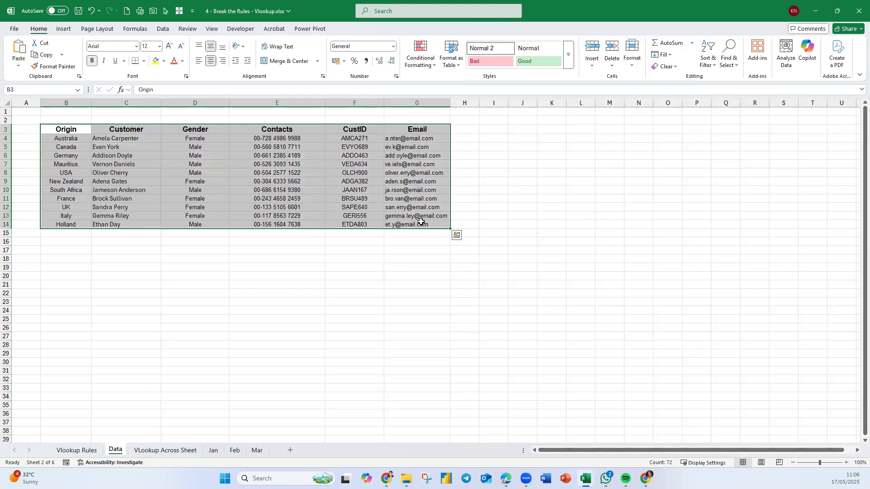
{"action": "left_click", "coordinate": [146, 30]}
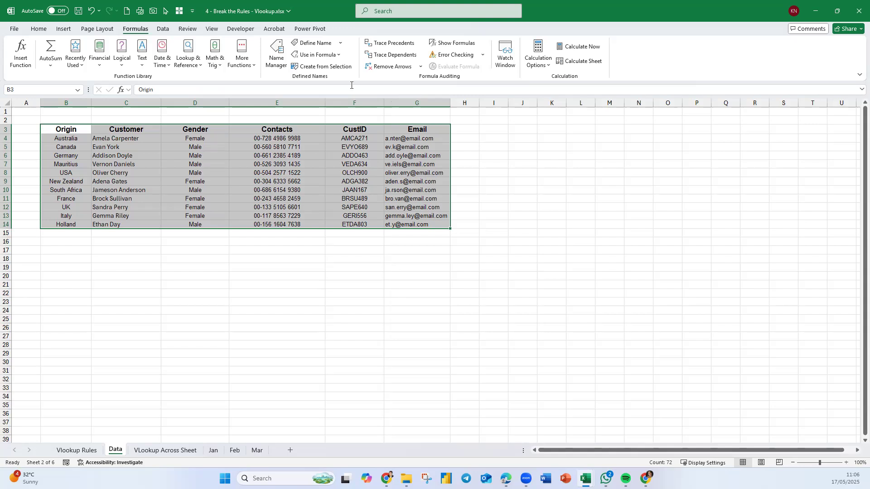
{"action": "left_click", "coordinate": [333, 68]}
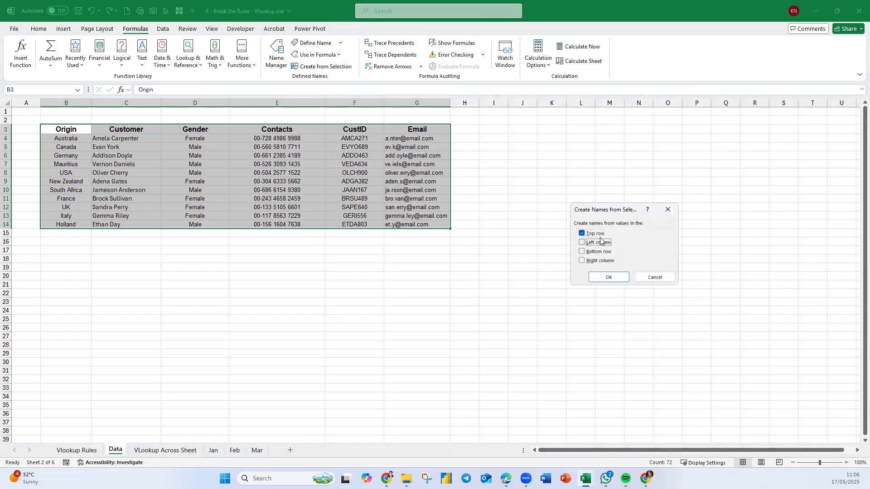
{"action": "left_click", "coordinate": [622, 281]}
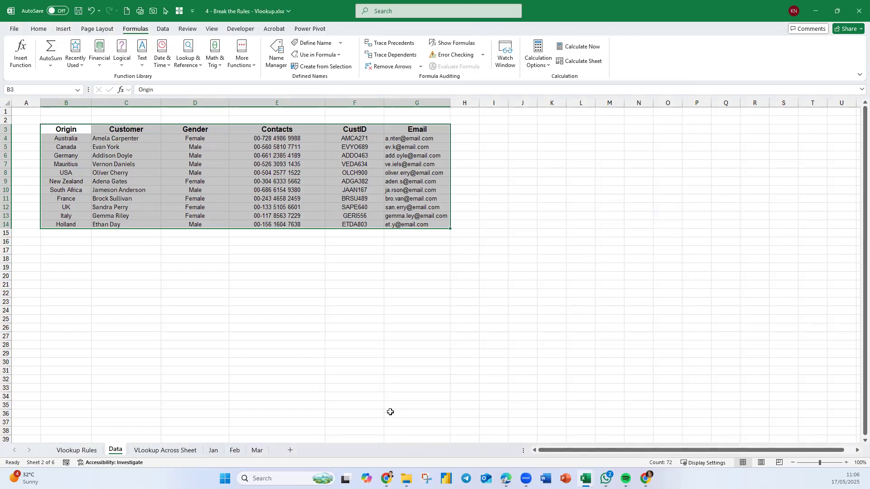
Compare the CustID table on the Vlookup Rules sheet with the CustID column F3:F14 on the Data sheet.
{"action": "left_click", "coordinate": [77, 451]}
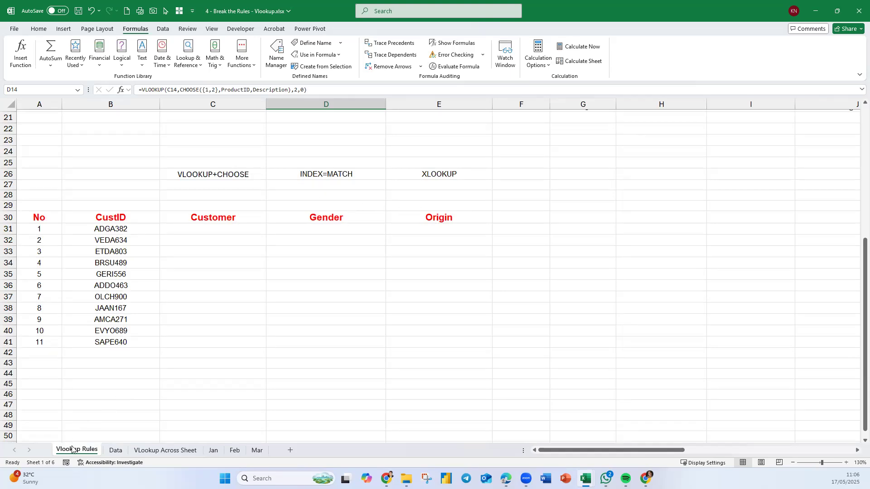
{"action": "left_click", "coordinate": [117, 451]}
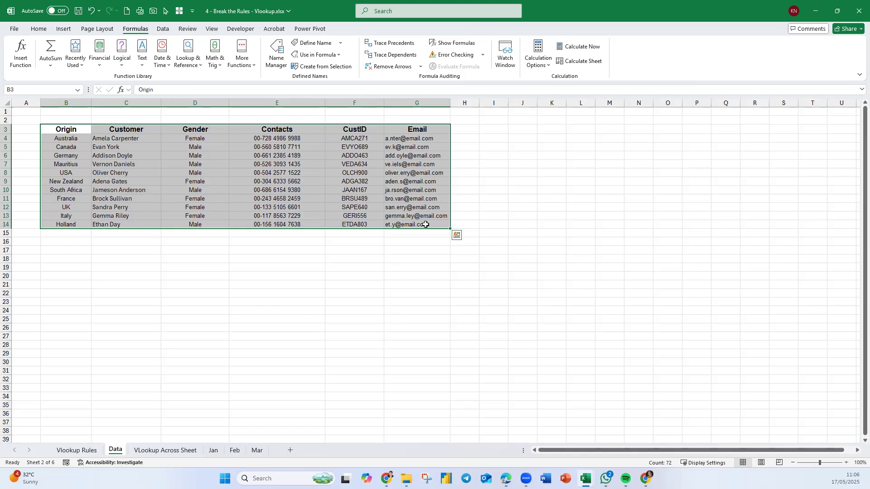
{"action": "left_click_drag", "start_coordinate": [353, 129], "coordinate": [358, 223]}
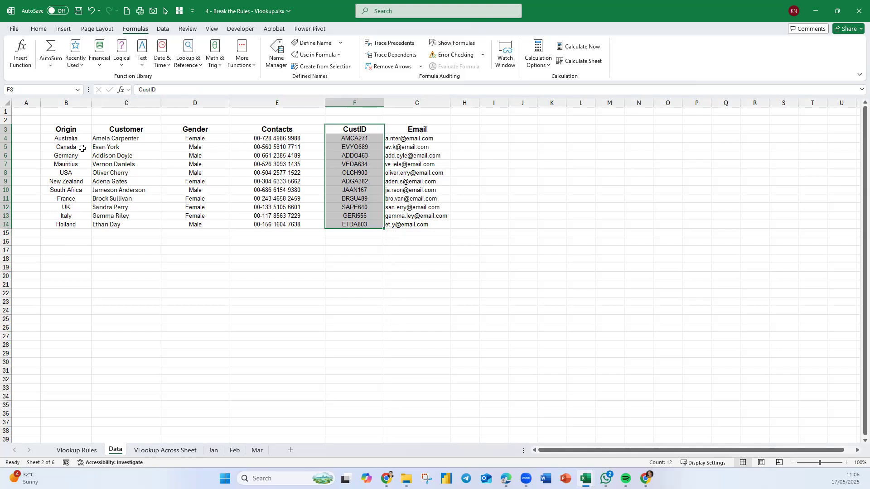
{"action": "left_click", "coordinate": [89, 450]}
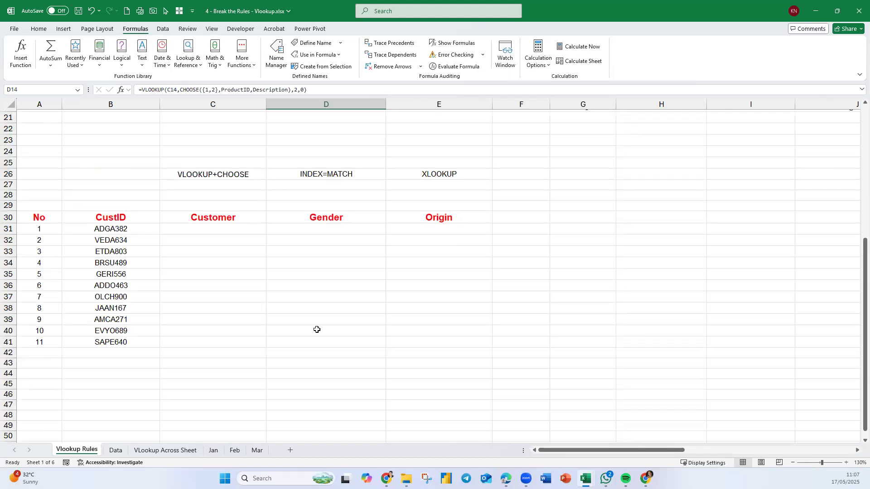
Start a VLOOKUP formula in C31, the first Customer cell, with the CustID in B31 as the lookup value.
{"action": "left_click", "coordinate": [185, 230]}
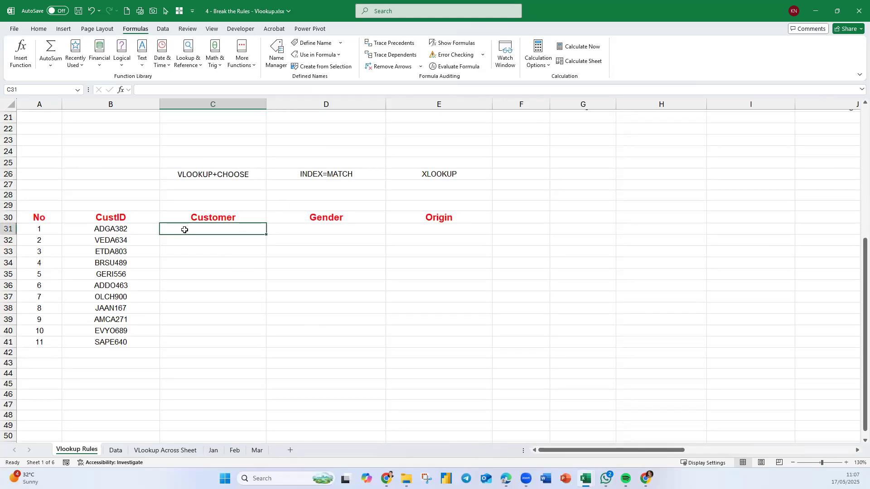
{"action": "left_click", "coordinate": [41, 205]}
{"action": "scroll", "coordinate": [42, 205], "scroll_direction": "up", "scroll_amount": 5}
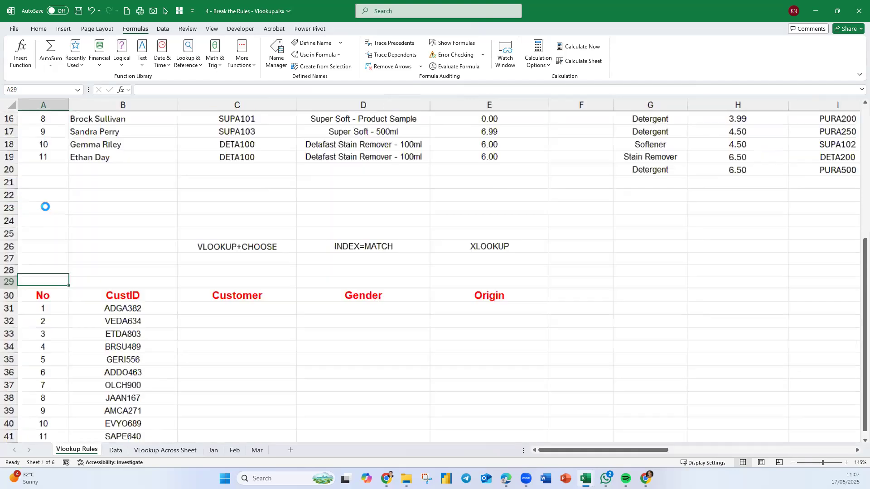
{"action": "left_click", "coordinate": [284, 221]}
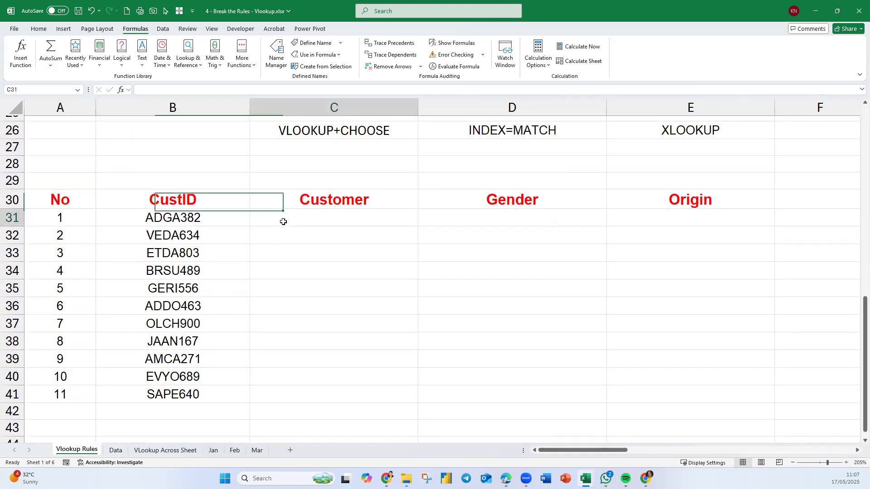
{"action": "type", "text": "="}
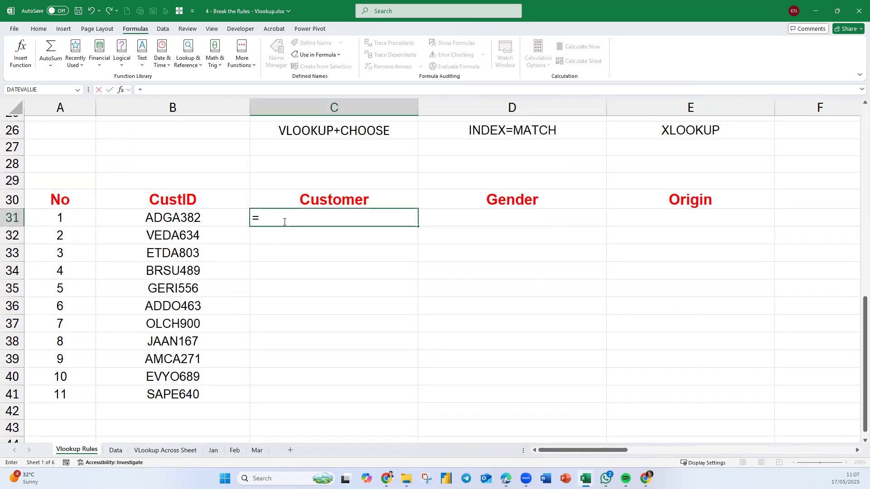
{"action": "type", "text": "vlo"}
{"action": "key", "text": "Tab"}
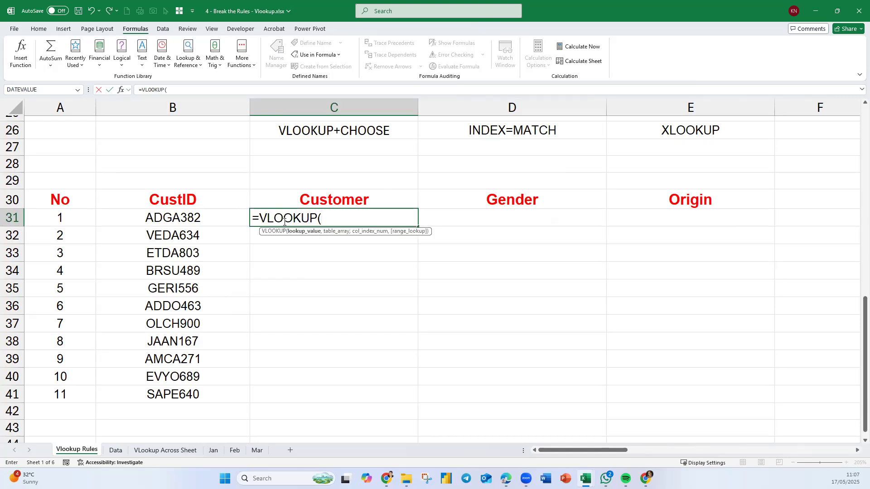
{"action": "key", "text": "Left"}
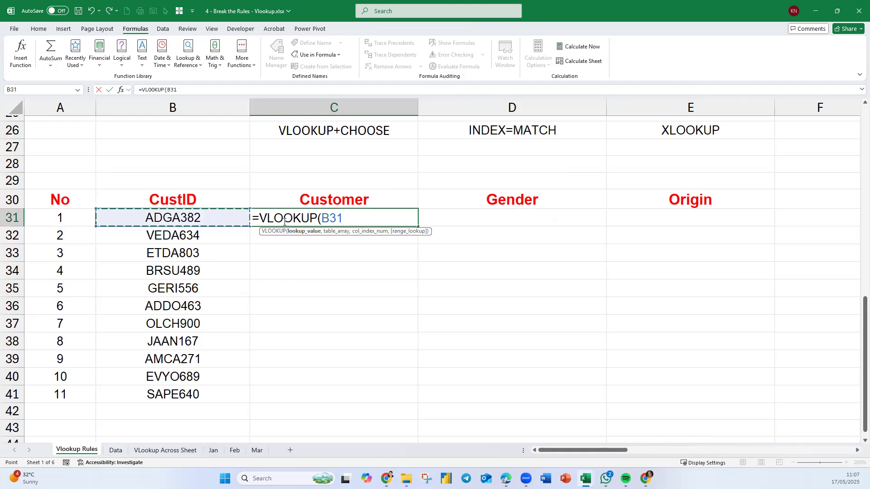
{"action": "type", "text": ","}
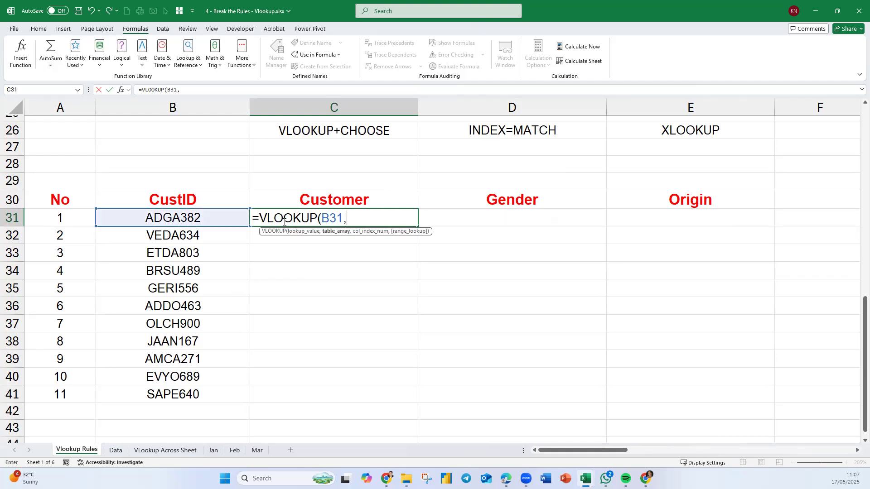
{"action": "type", "text": "choo"}
Build the VLOOKUP table array with CHOOSE, using {1,2} and the named ranges CustID and Customer.
{"action": "key", "text": "Tab"}
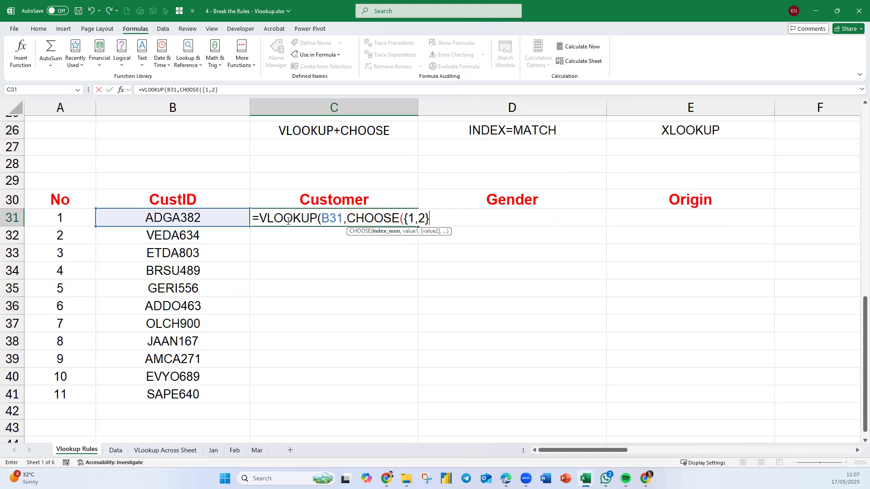
{"action": "type", "text": "{1,2},CustID"}
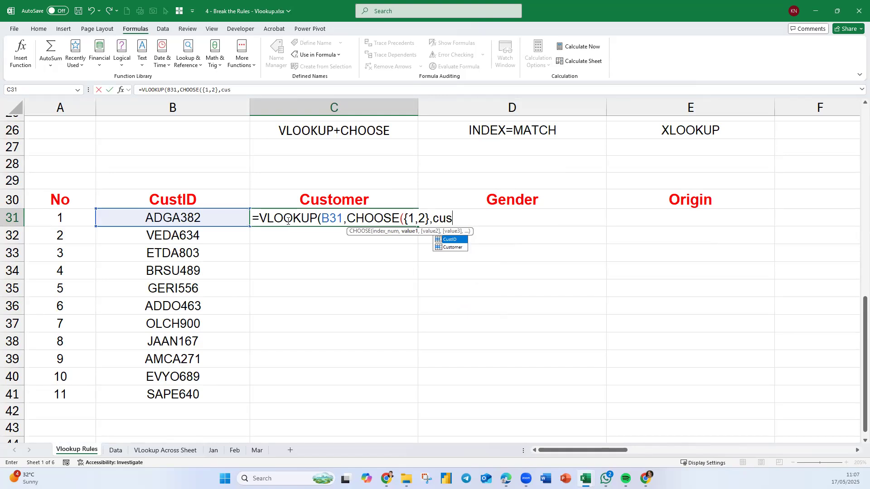
{"action": "type", "text": ","}
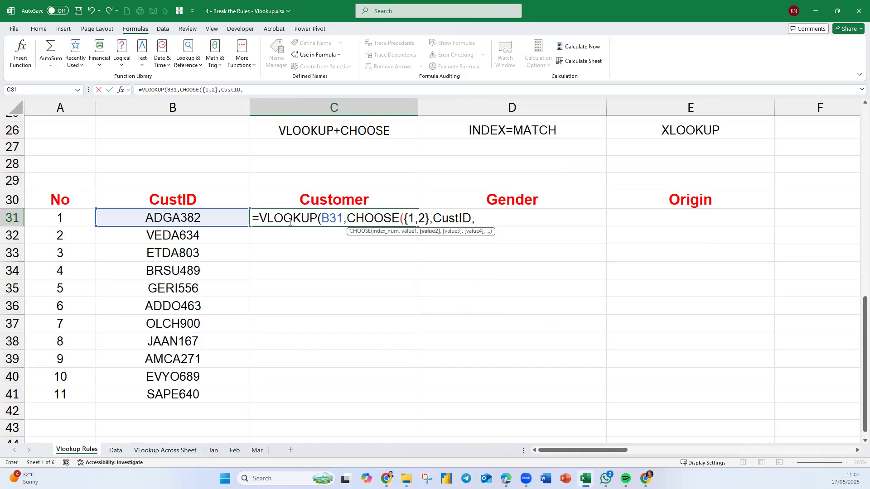
{"action": "type", "text": "cu"}
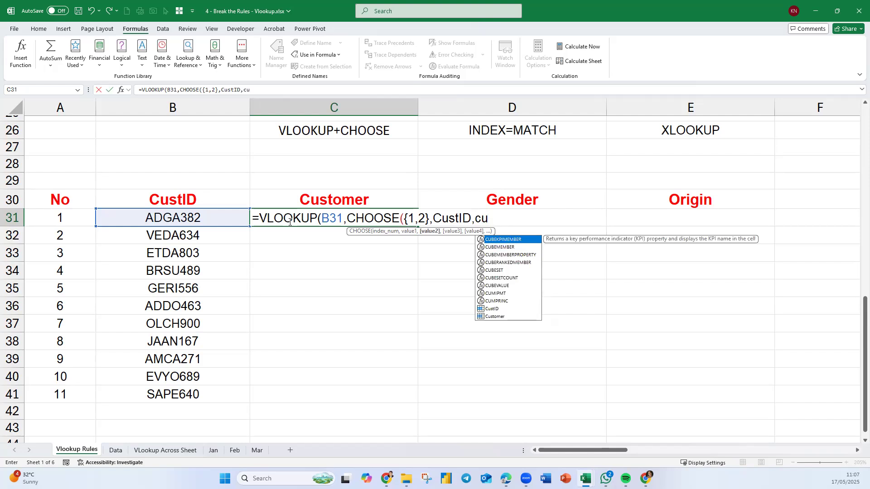
{"action": "key", "text": "Down"}
{"action": "key", "text": "Down"}
{"action": "key", "text": "Down"}
{"action": "key", "text": "Down"}
{"action": "key", "text": "Down"}
{"action": "key", "text": "Down"}
{"action": "key", "text": "Down"}
{"action": "key", "text": "Down"}
{"action": "key", "text": "Down"}
{"action": "key", "text": "Down"}
{"action": "key", "text": "Down"}
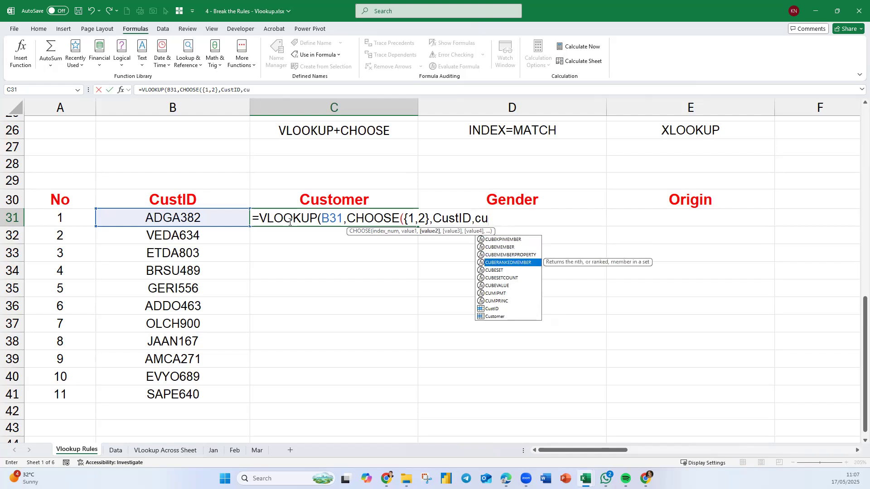
{"action": "key", "text": "Tab"}
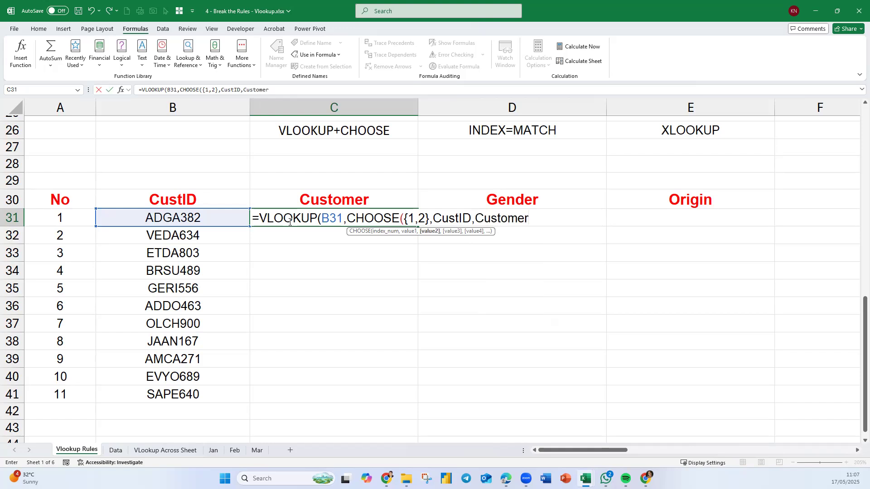
Complete the VLOOKUP with column index 2 and exact match 0, and fill it down the Customer column to C41.
{"action": "type", "text": "),2,0)"}
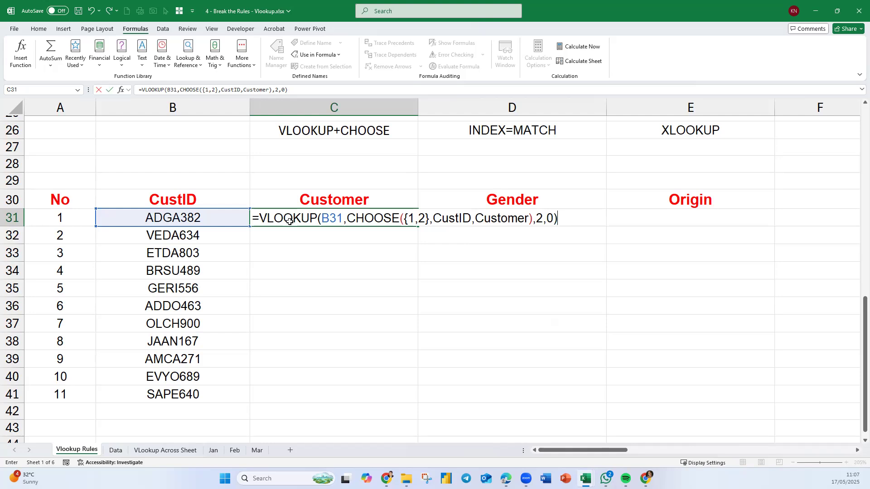
{"action": "key", "text": "Return"}
{"action": "left_click", "coordinate": [290, 222]}
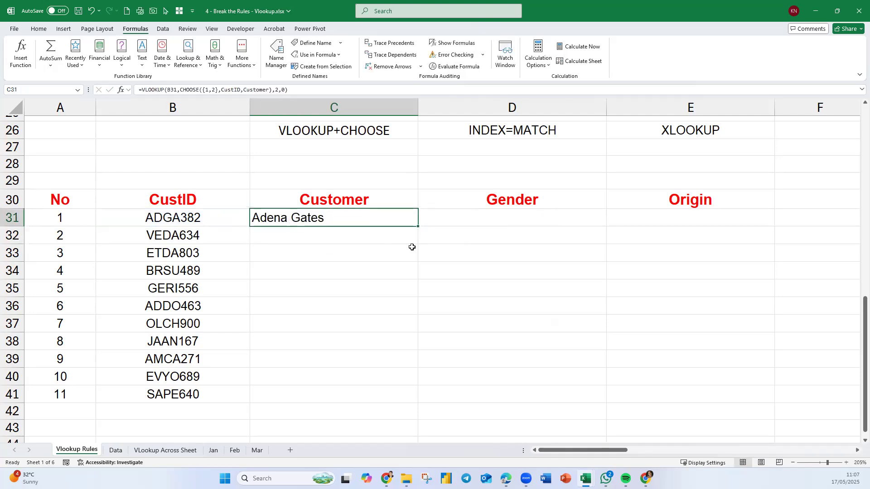
{"action": "double_click", "coordinate": [418, 225]}
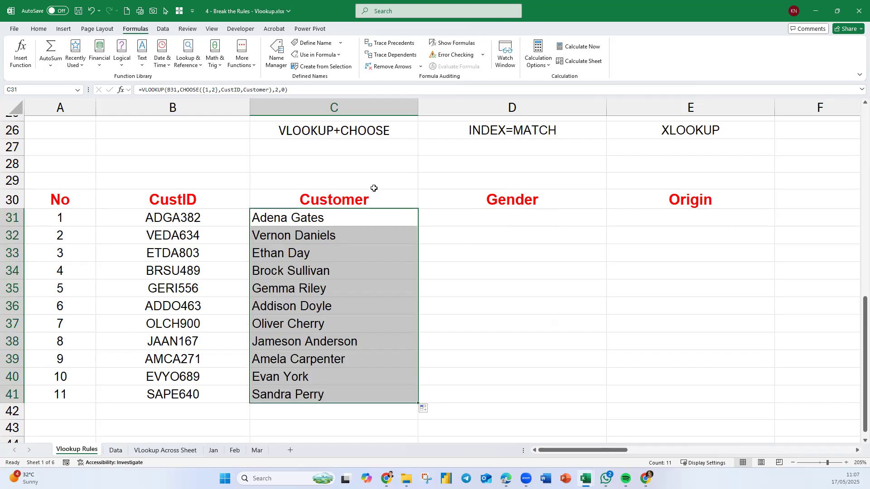
Show the formula of C31 as text in C29 with FORMULATEXT.
{"action": "left_click", "coordinate": [375, 185]}
{"action": "type", "text": "="}
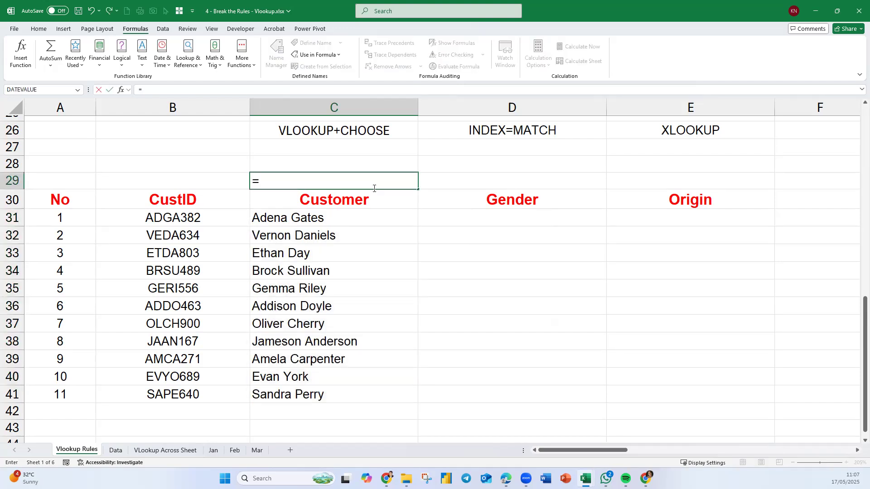
{"action": "type", "text": "form"}
{"action": "key", "text": "Tab"}
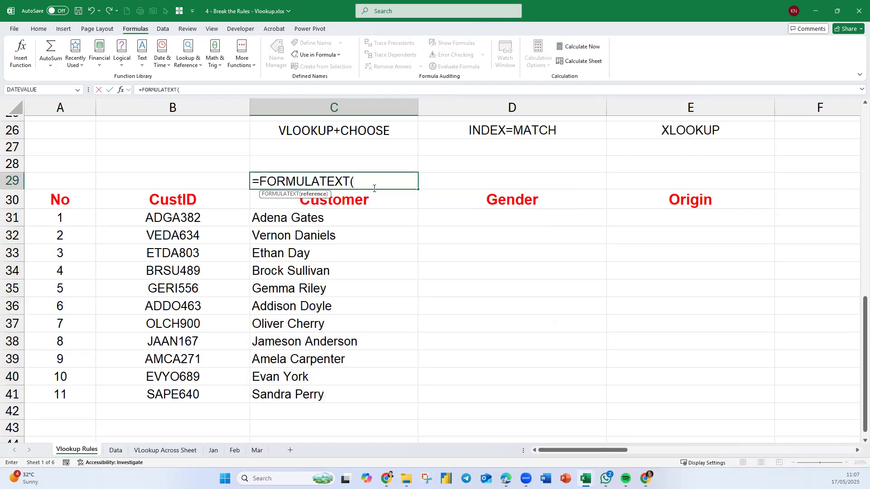
{"action": "left_click", "coordinate": [361, 221]}
{"action": "key", "text": "Return"}
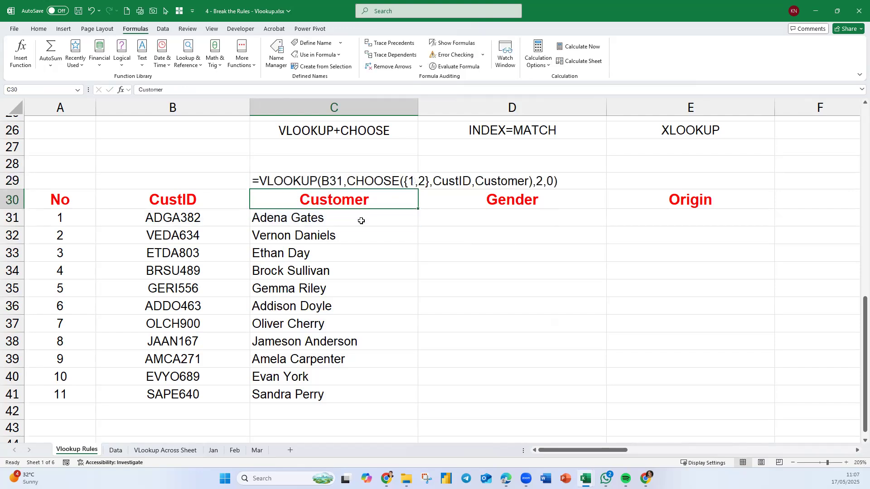
Right-align the formula text in C29 above the Customer header.
{"action": "left_click", "coordinate": [387, 178]}
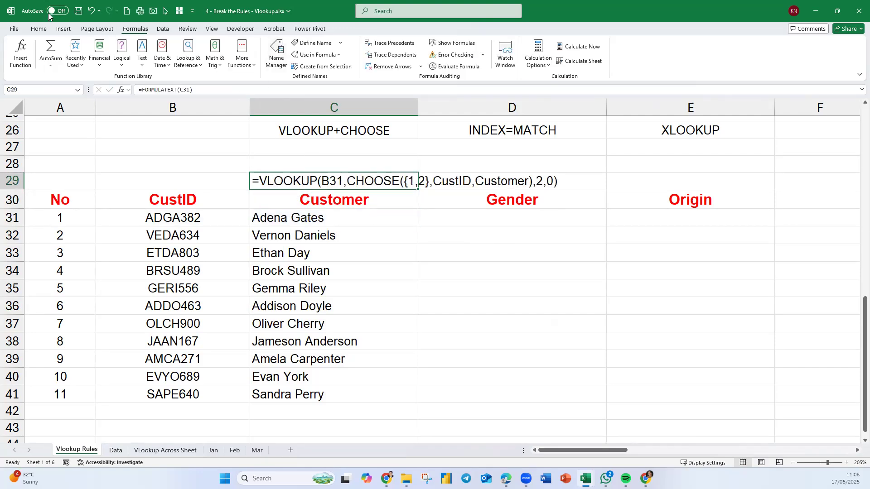
{"action": "left_click", "coordinate": [39, 29]}
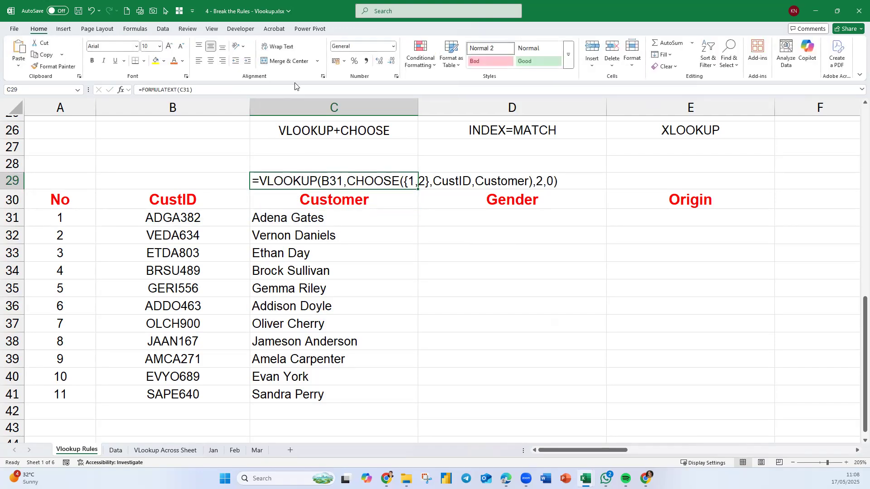
{"action": "left_click", "coordinate": [223, 61]}
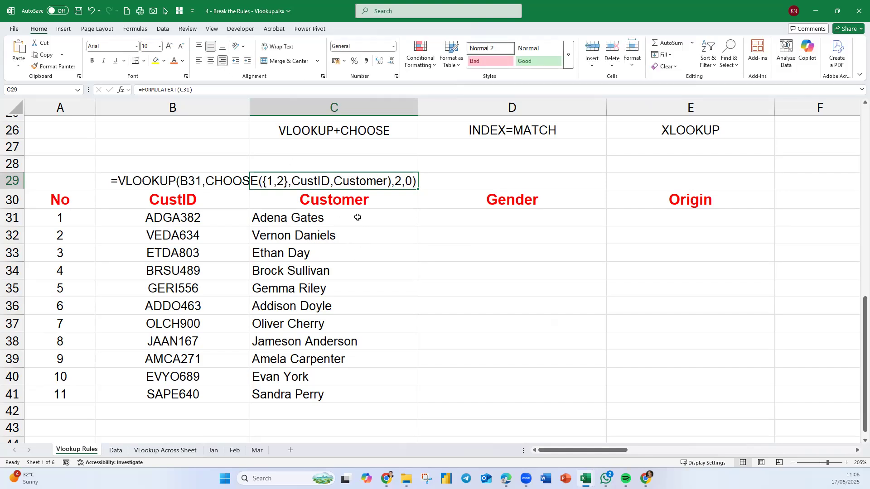
Format the formula text in C29 and the first customer in C31 as bold with a green theme font colour.
{"action": "left_click", "coordinate": [341, 218], "text": "ctrl"}
{"action": "left_click", "coordinate": [182, 61]}
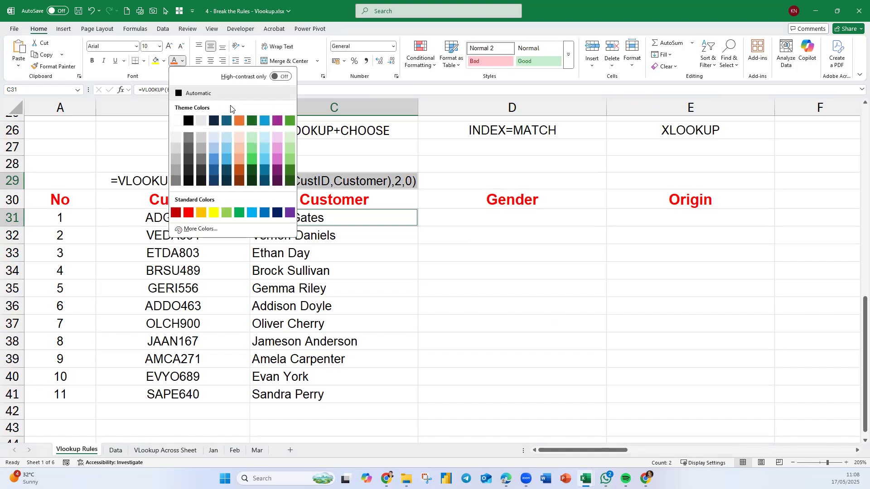
{"action": "left_click", "coordinate": [290, 121]}
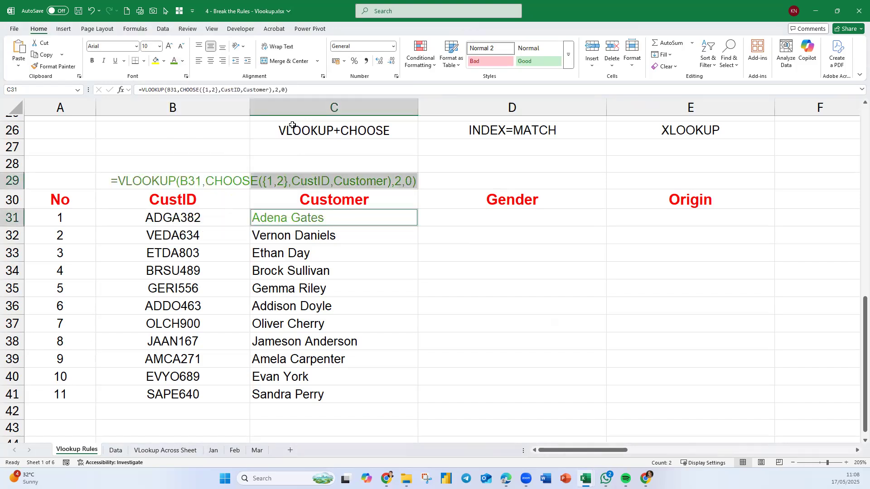
{"action": "key", "text": "ctrl+b"}
{"action": "left_click", "coordinate": [385, 362]}
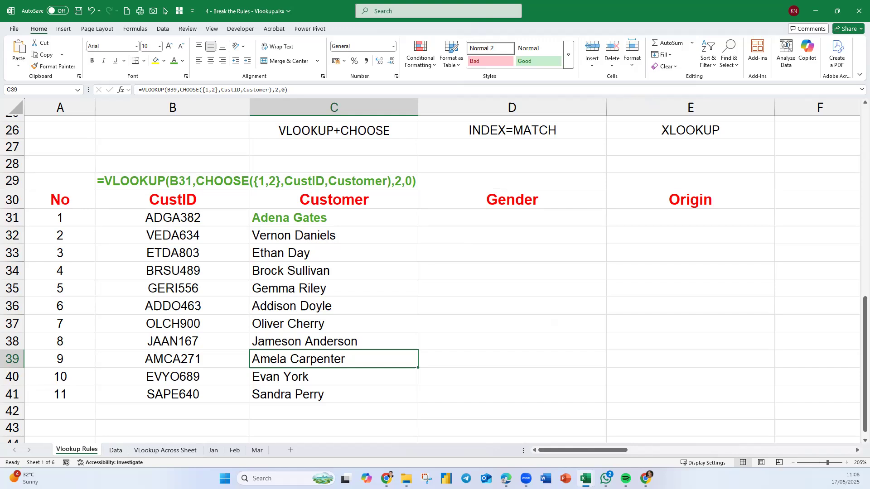
{"action": "key", "text": "alt+Tab"}
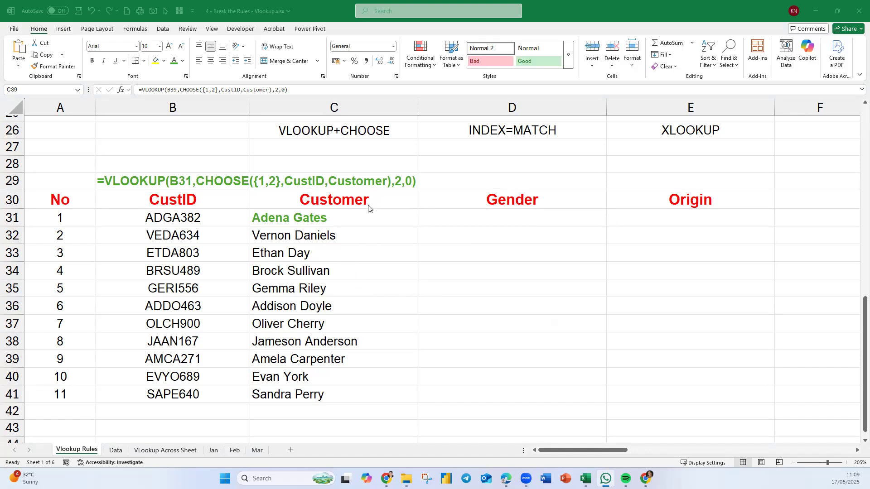
{"action": "left_click", "coordinate": [384, 134]}
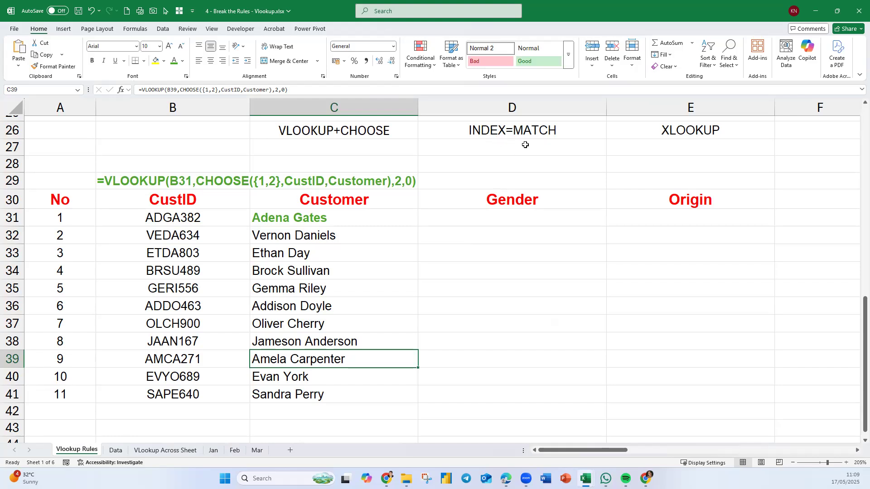
Correct the method label in D26 to INDEX+MATCH.
{"action": "double_click", "coordinate": [514, 132]}
{"action": "left_click_drag", "start_coordinate": [513, 131], "coordinate": [507, 131]}
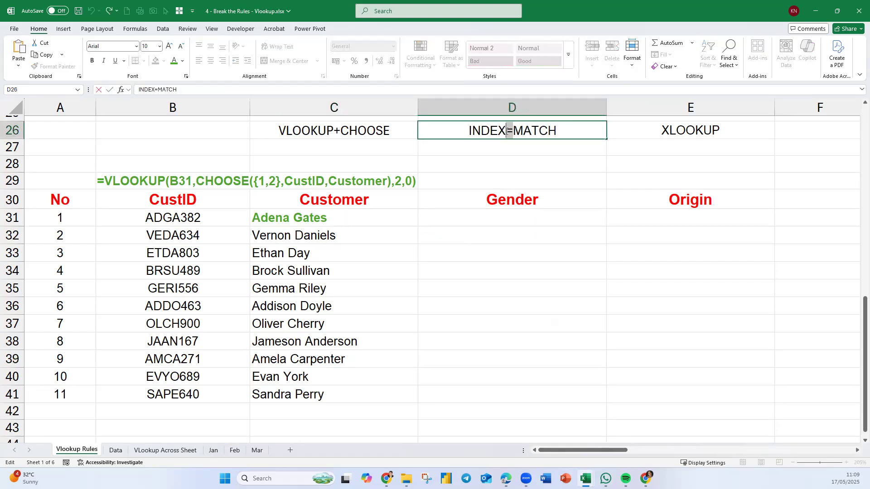
{"action": "type", "text": "+"}
Enter =INDEX(Gender,1) in D31, the first Gender cell, to return the first item of the Gender range.
{"action": "left_click", "coordinate": [529, 217]}
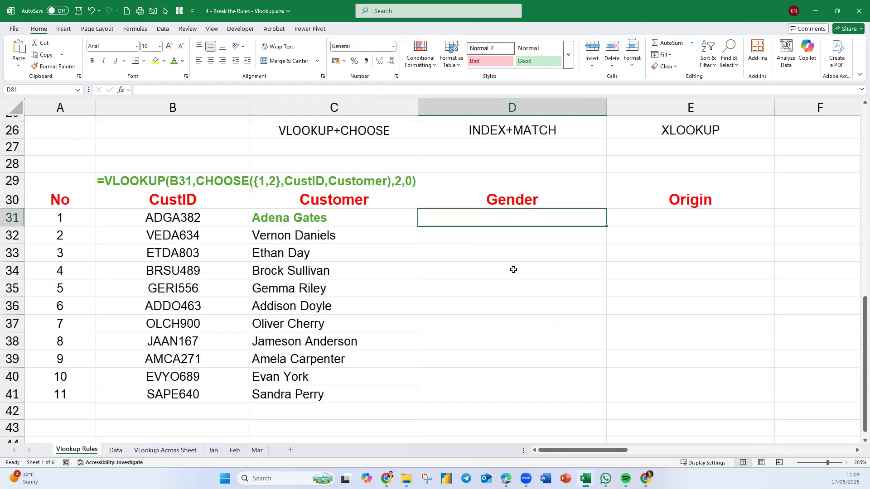
{"action": "type", "text": "=index"}
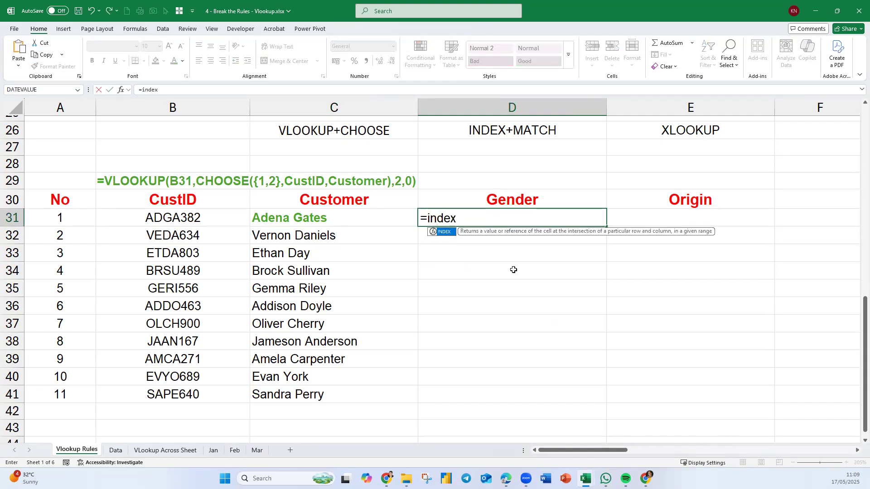
{"action": "key", "text": "Tab"}
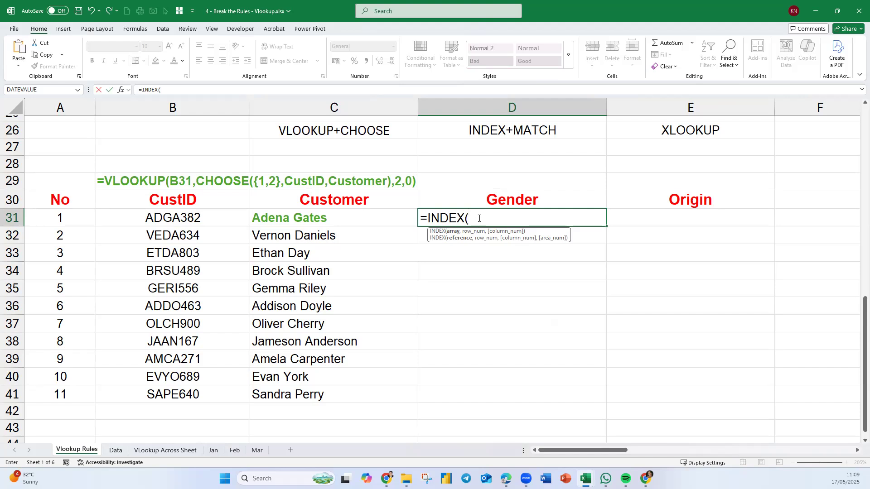
{"action": "type", "text": "gender"}
{"action": "key", "text": "Tab"}
{"action": "type", "text": ","}
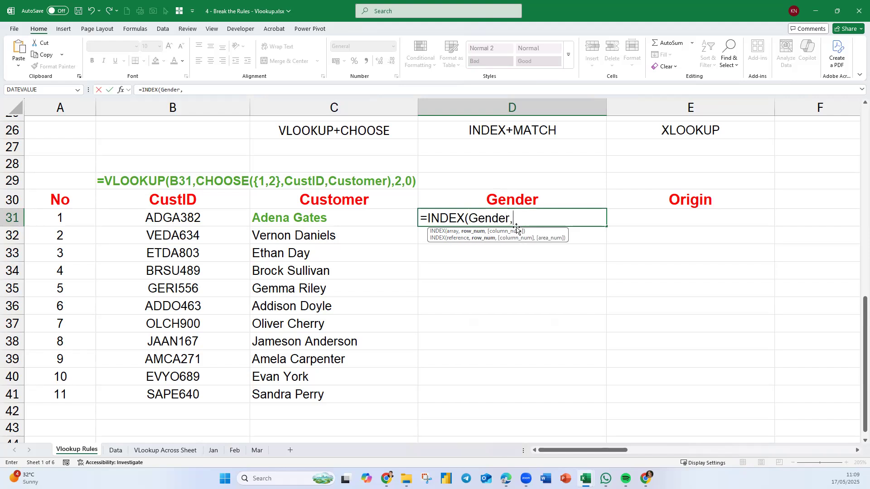
{"action": "type", "text": "1"}
{"action": "key", "text": "Return"}
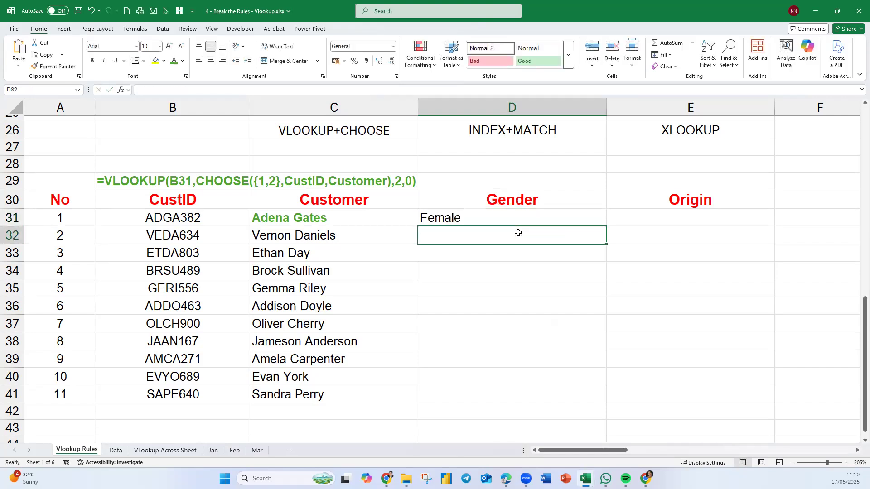
Locate the first customer's ID in the CustID column of the Data sheet and trace its record across to Origin.
{"action": "left_click", "coordinate": [504, 202]}
{"action": "left_click", "coordinate": [470, 217]}
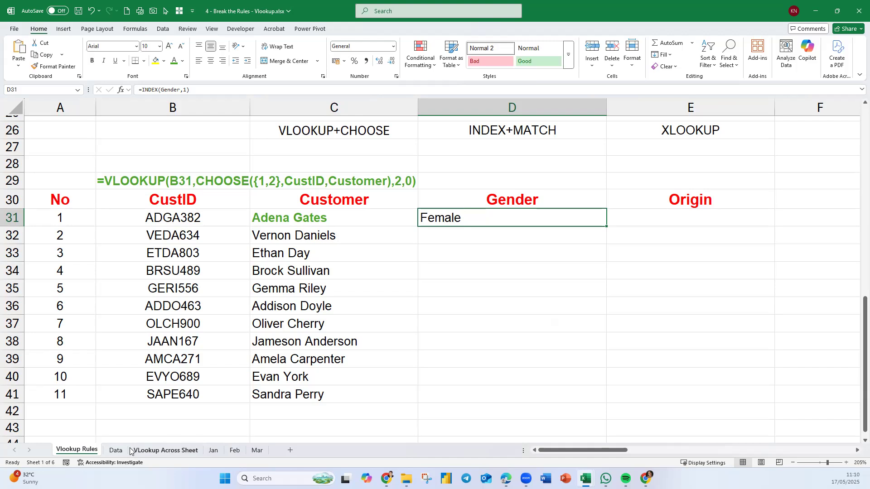
{"action": "left_click", "coordinate": [116, 451]}
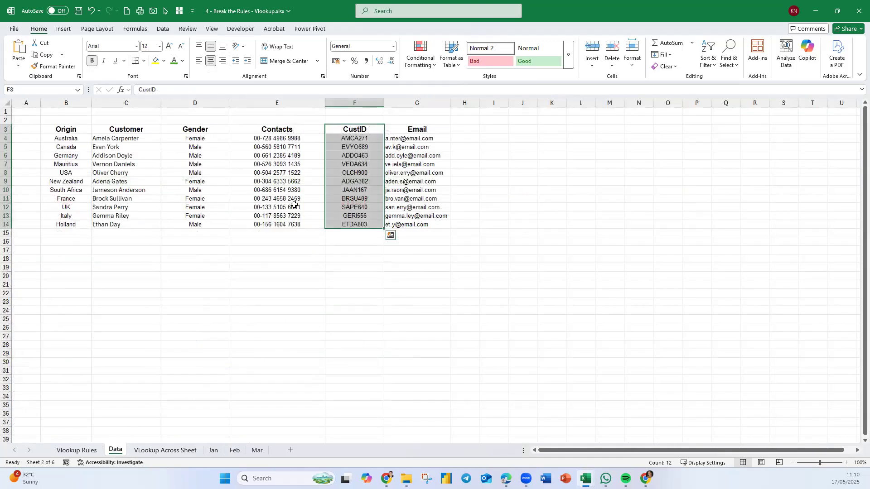
{"action": "left_click", "coordinate": [355, 200]}
{"action": "left_click", "coordinate": [368, 183]}
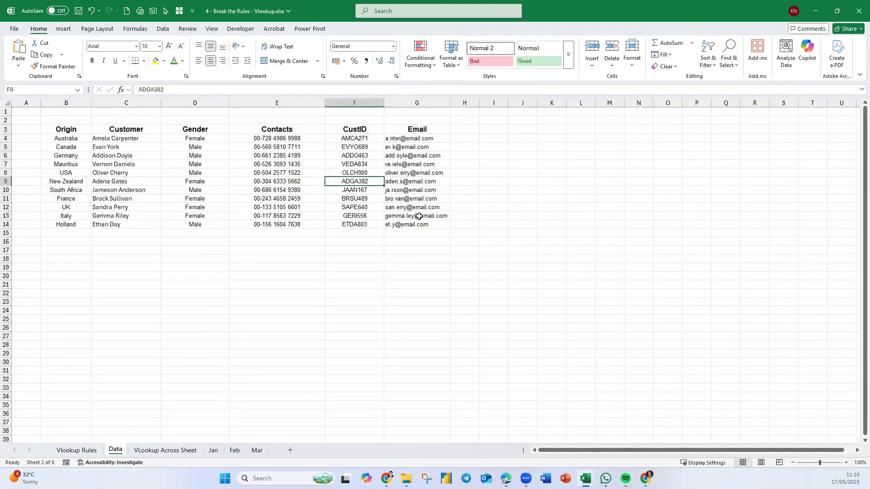
{"action": "left_click_drag", "start_coordinate": [366, 182], "coordinate": [50, 182]}
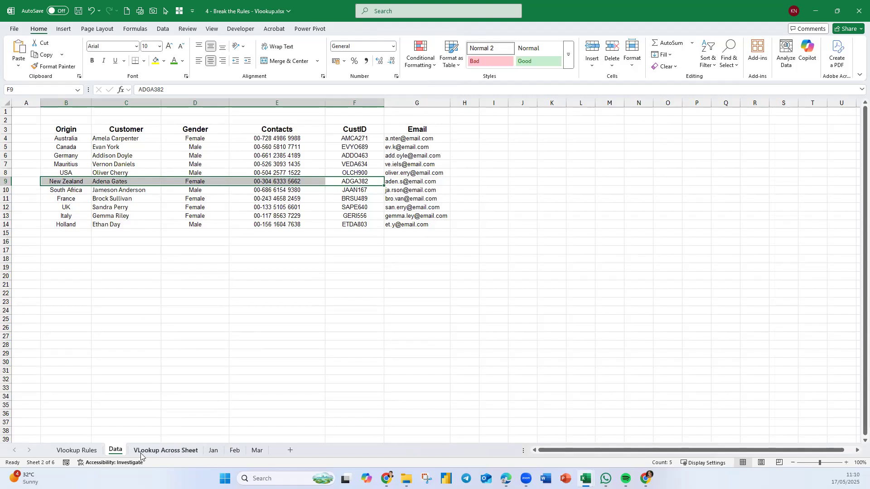
{"action": "left_click", "coordinate": [88, 452]}
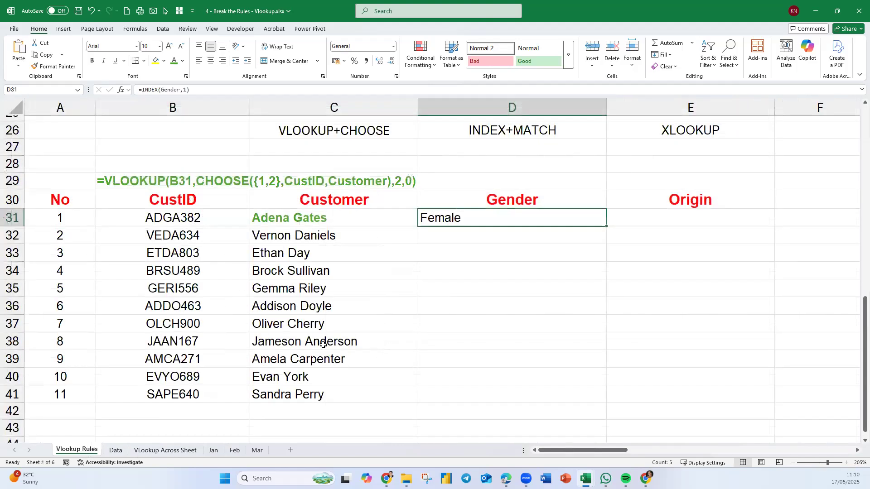
Set the row number in D31's INDEX formula to 6 and compare the result with the Data sheet.
{"action": "double_click", "coordinate": [466, 220]}
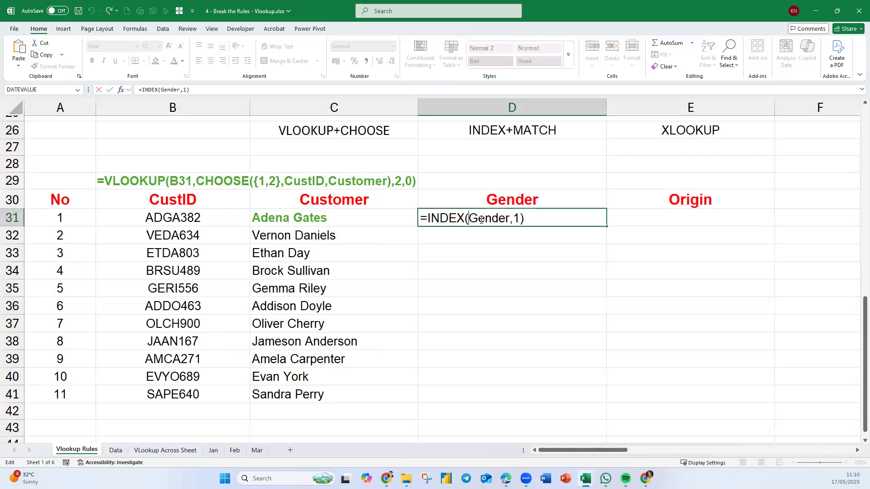
{"action": "double_click", "coordinate": [517, 220]}
{"action": "type", "text": "6"}
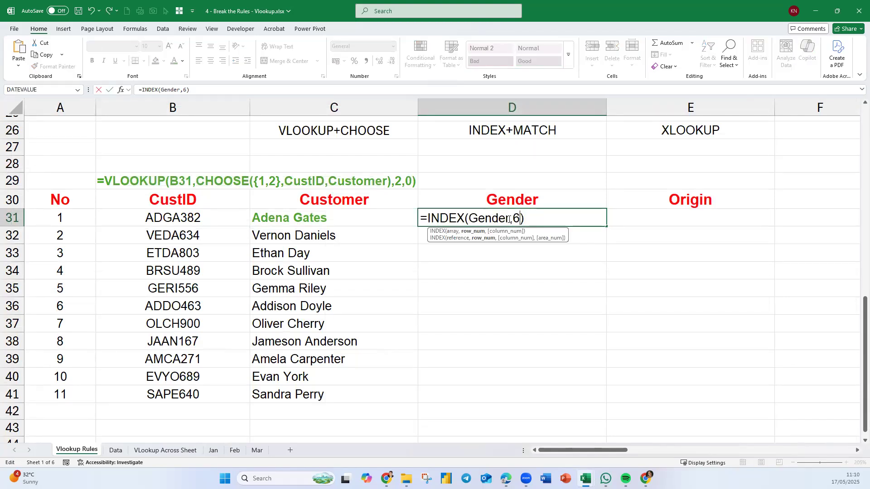
{"action": "key", "text": "Return"}
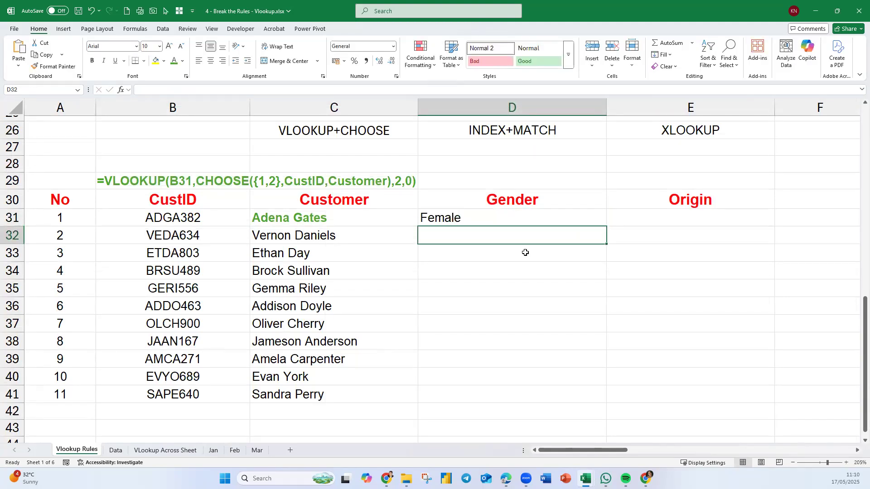
{"action": "left_click", "coordinate": [469, 216]}
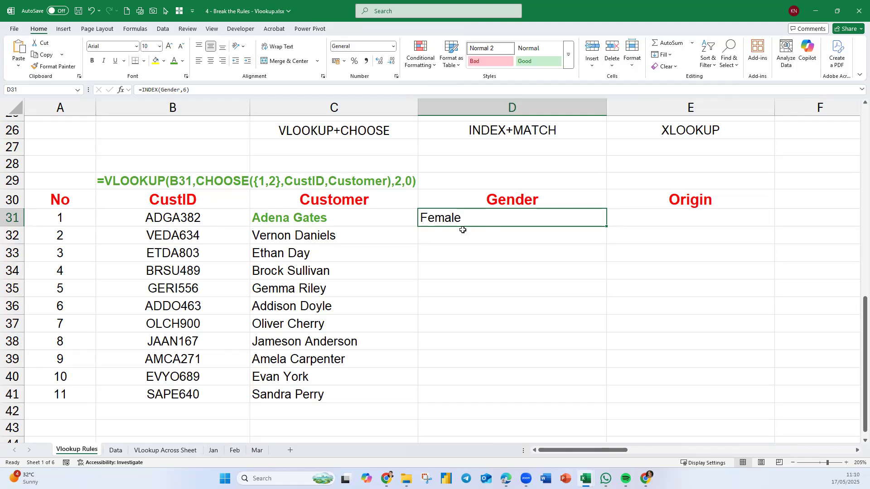
{"action": "left_click", "coordinate": [114, 450]}
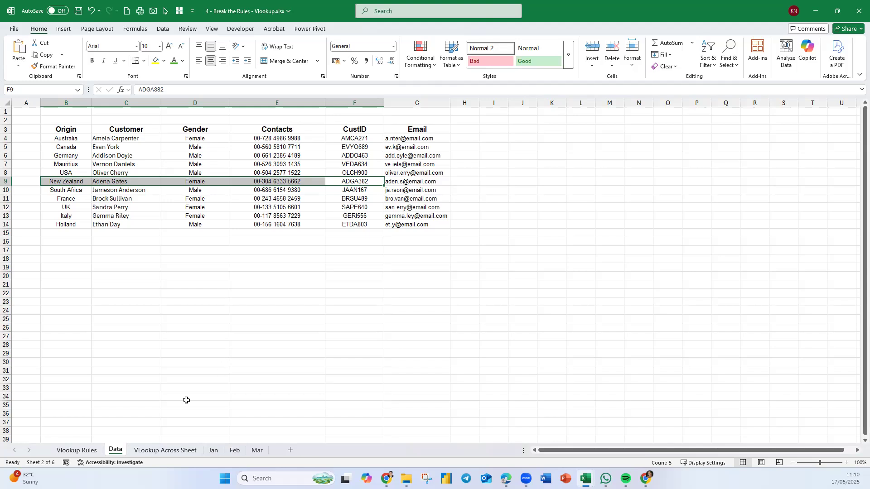
{"action": "left_click", "coordinate": [77, 451]}
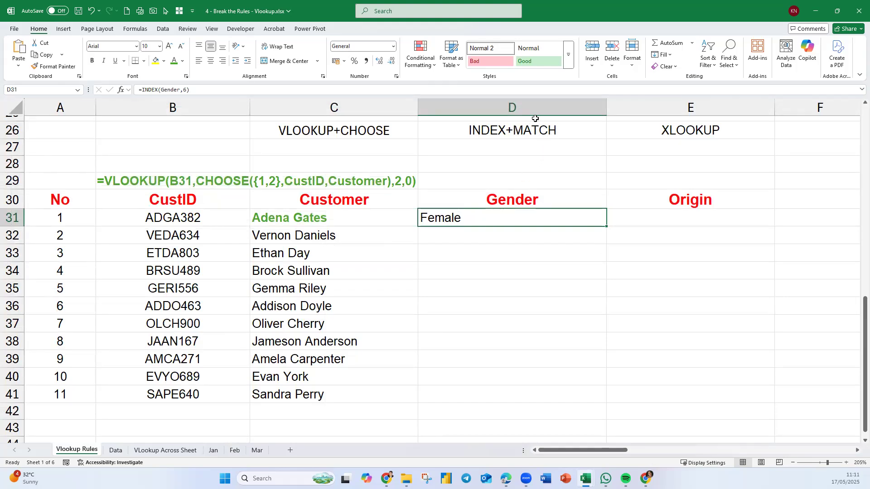
Replace the fixed row number in D31 with a nested match, making the formula =INDEX(Gender,MATCH(B31,CustID,0)).
{"action": "double_click", "coordinate": [493, 219]}
{"action": "double_click", "coordinate": [518, 218]}
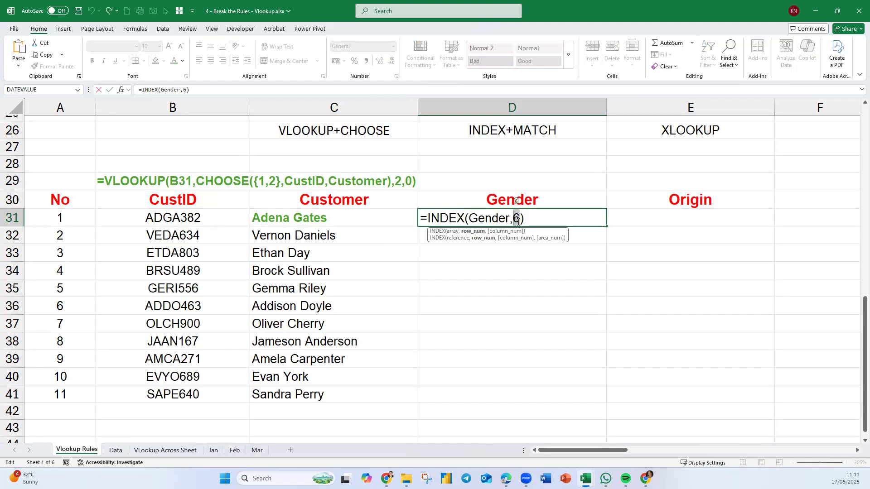
{"action": "type", "text": "matc"}
{"action": "key", "text": "Tab"}
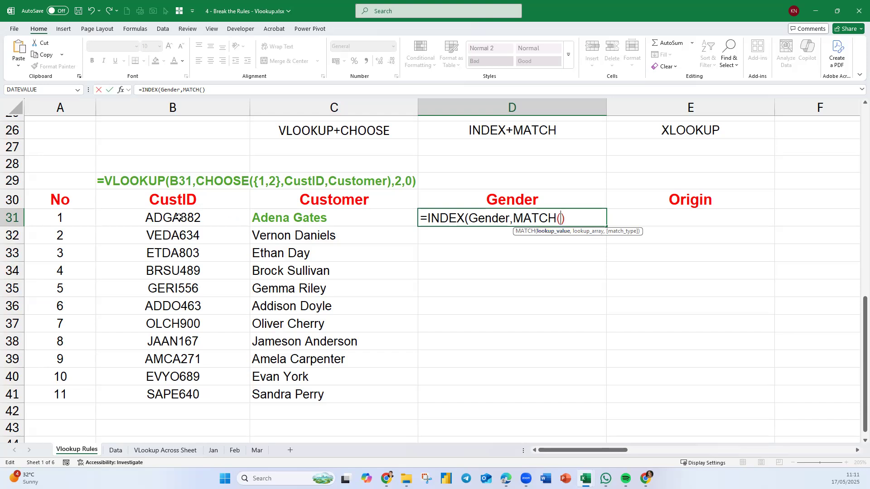
{"action": "left_click", "coordinate": [164, 220]}
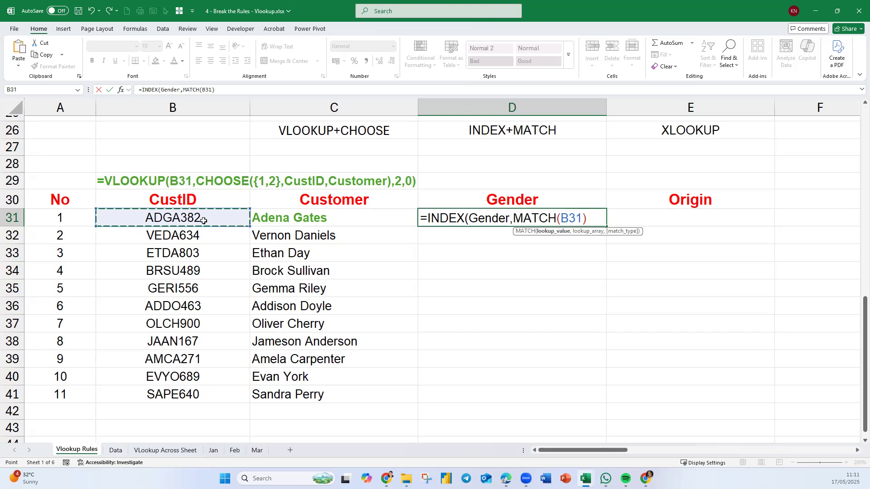
{"action": "type", "text": ","}
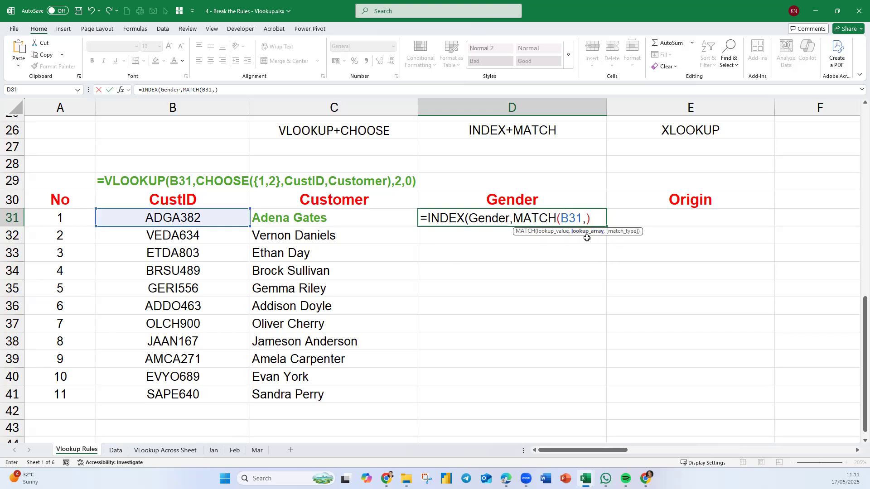
{"action": "type", "text": "custi"}
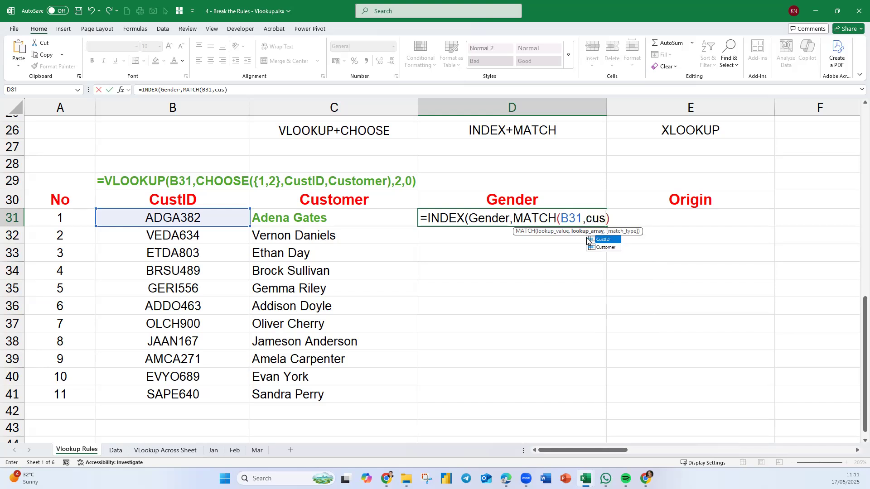
{"action": "double_click", "coordinate": [587, 239]}
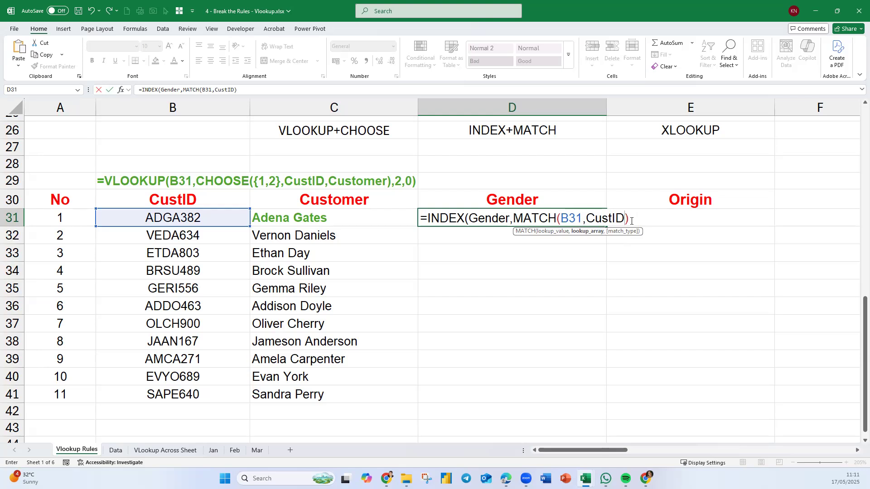
{"action": "type", "text": ","}
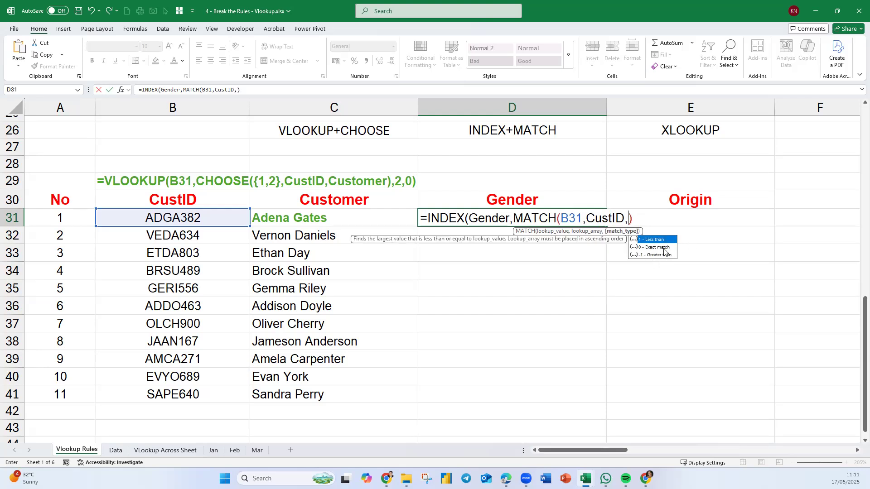
{"action": "type", "text": "0"}
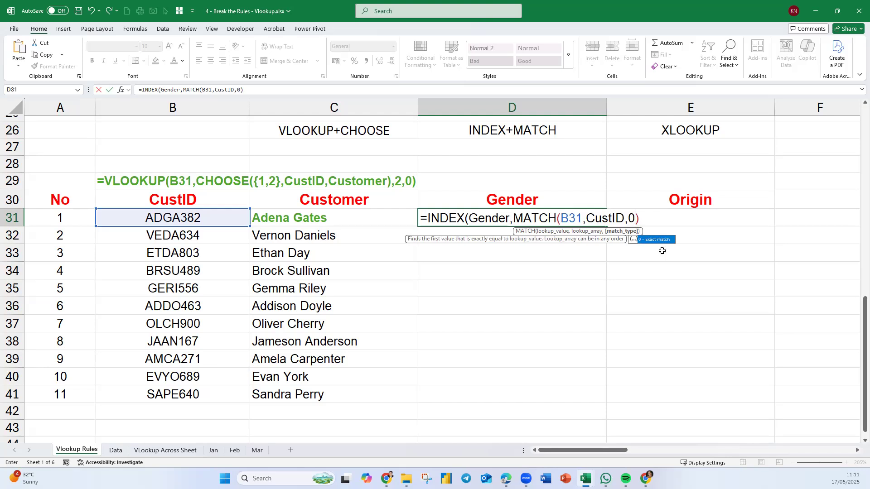
{"action": "type", "text": ")"}
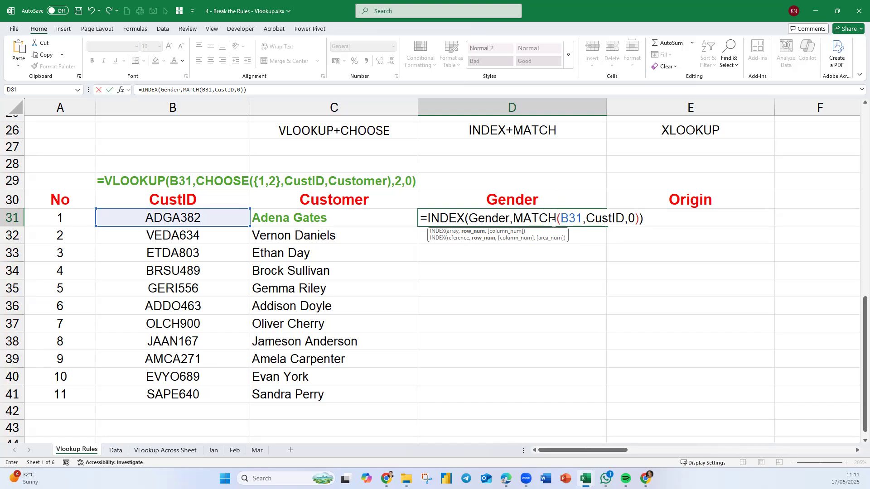
{"action": "key", "text": "Return"}
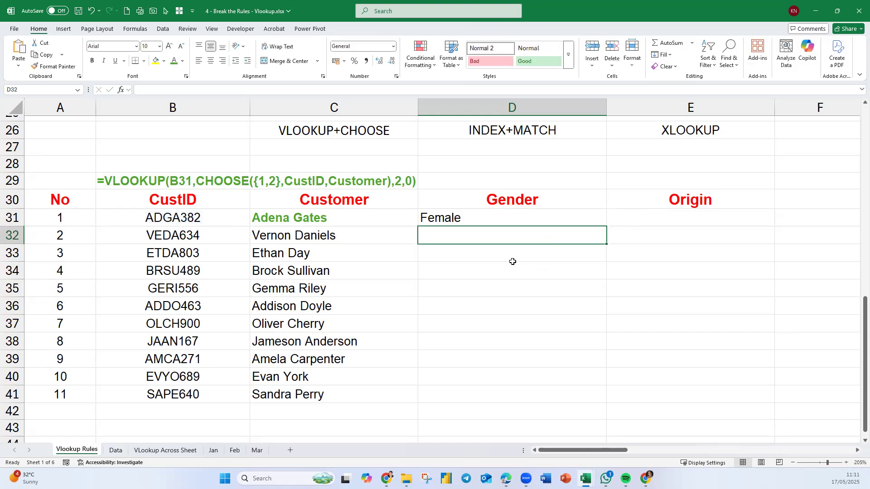
Enter =MATCH(B32,CustID,0) in D32 to test the position lookup on its own.
{"action": "type", "text": "="}
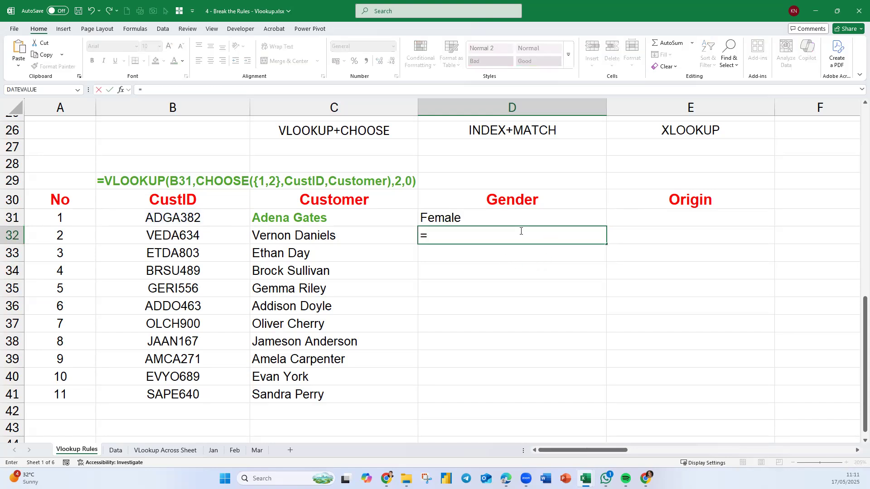
{"action": "type", "text": "match"}
{"action": "key", "text": "Tab"}
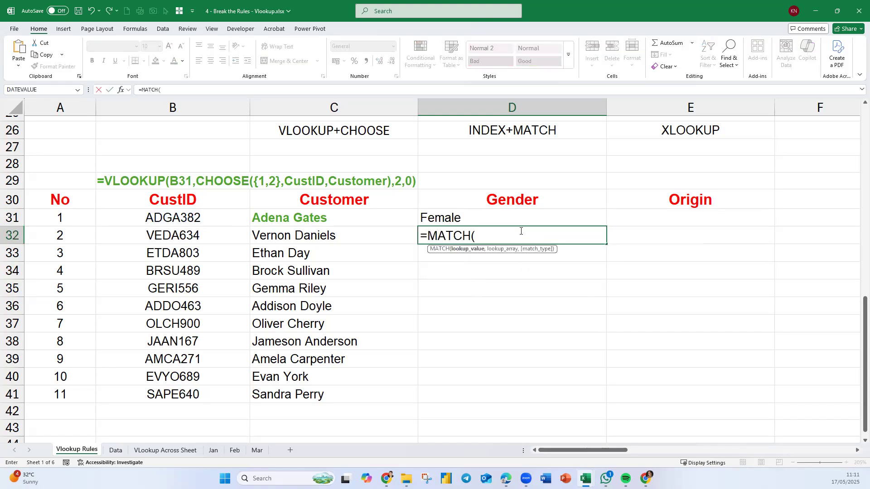
{"action": "left_click", "coordinate": [193, 238]}
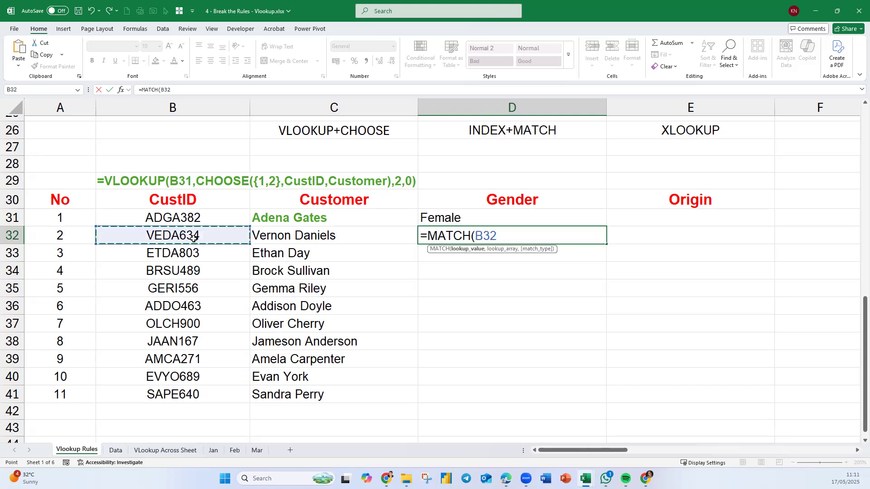
{"action": "type", "text": ",cust"}
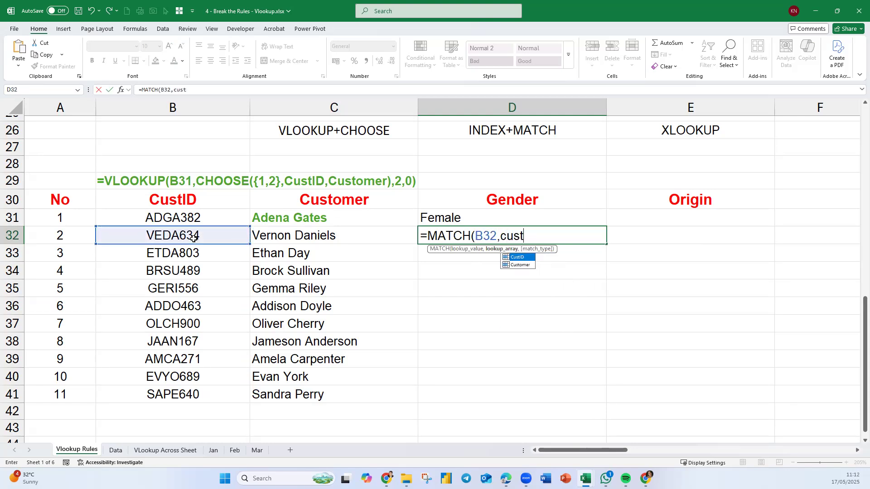
{"action": "key", "text": "Tab"}
{"action": "type", "text": ",0)"}
{"action": "key", "text": "Return"}
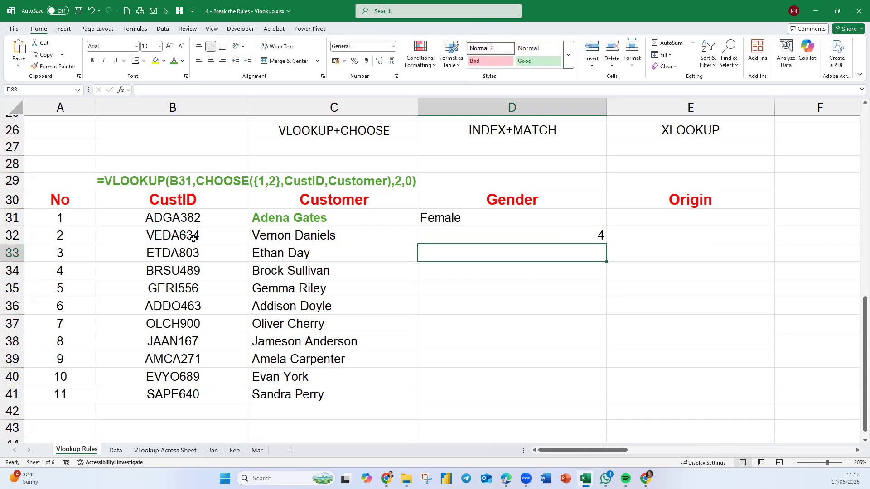
Check the MATCH position in D32 by counting down the CustID column on the Data sheet to the second customer's ID.
{"action": "left_click", "coordinate": [601, 238]}
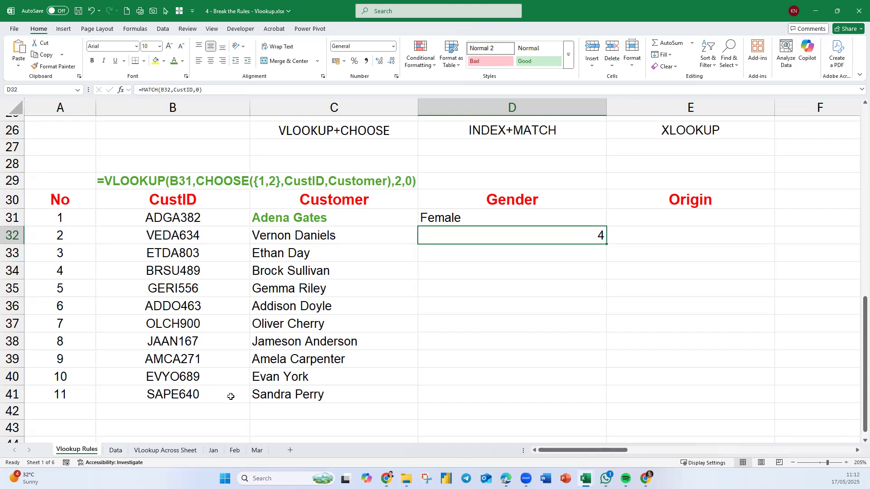
{"action": "left_click", "coordinate": [116, 451]}
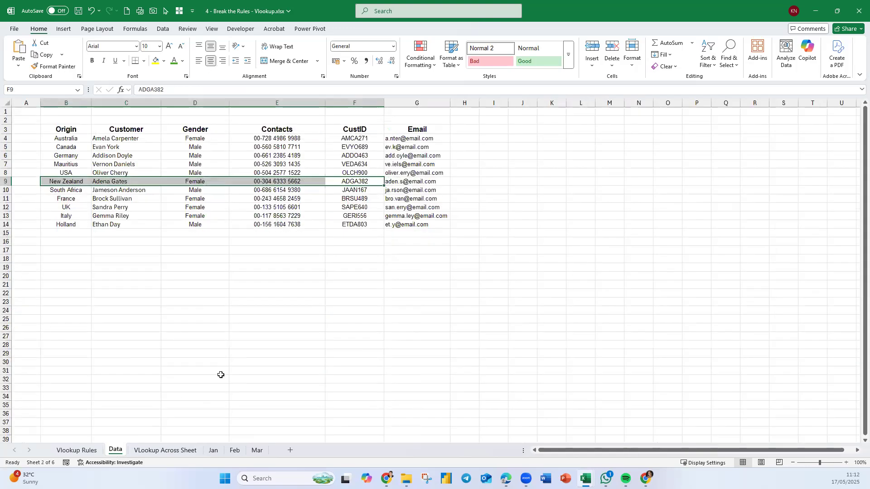
{"action": "left_click", "coordinate": [361, 140]}
{"action": "key", "text": "Down"}
{"action": "key", "text": "Down"}
{"action": "key", "text": "Down"}
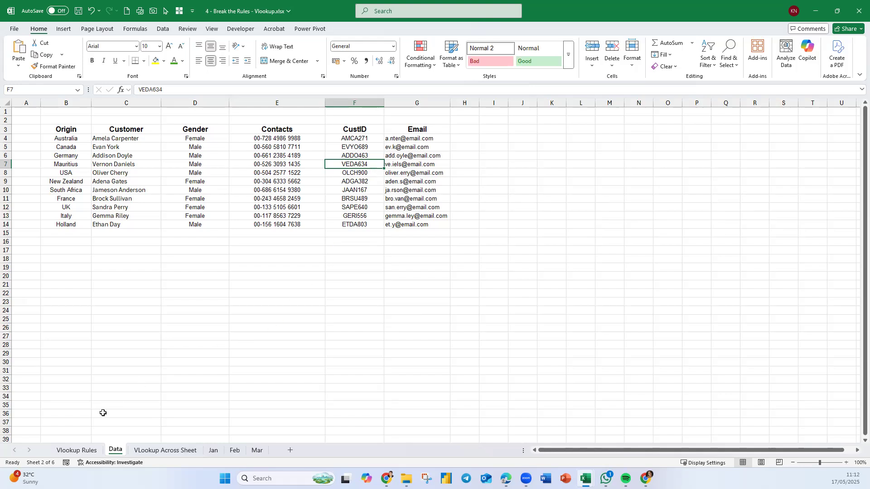
{"action": "left_click", "coordinate": [76, 450]}
Review the INDEX and MATCH formula in D31 and fill it down the Gender column through D41.
{"action": "left_click", "coordinate": [486, 222]}
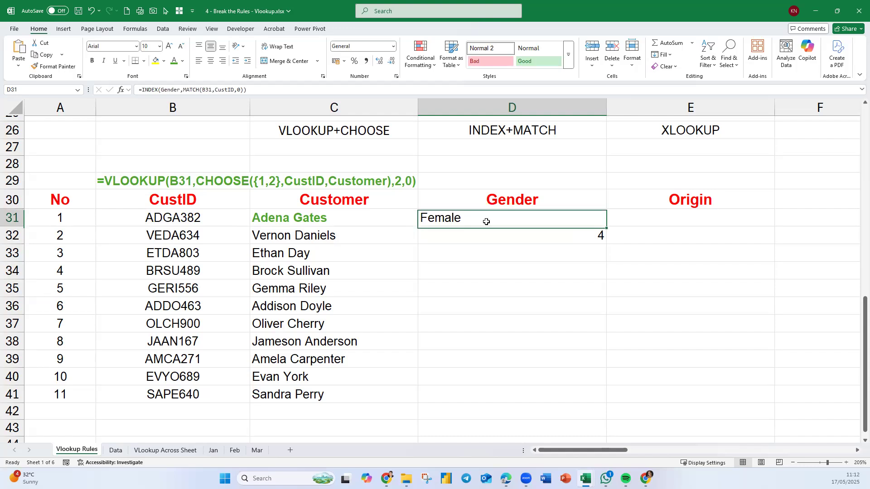
{"action": "double_click", "coordinate": [485, 222]}
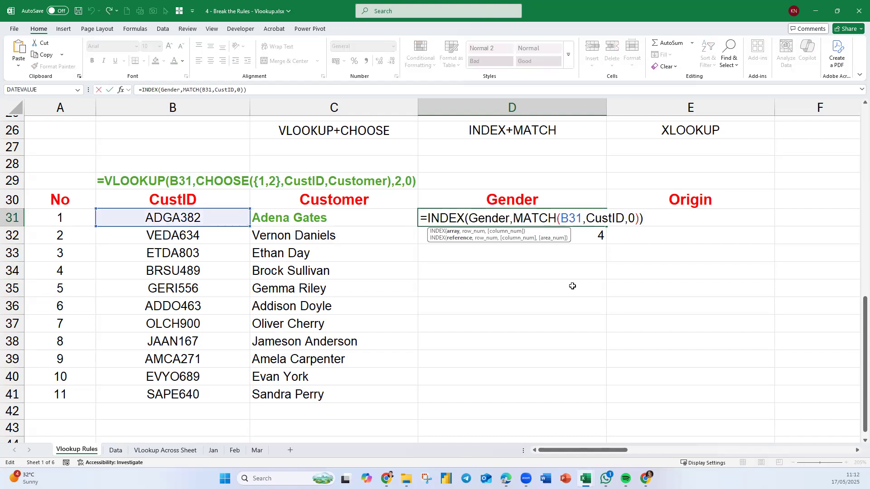
{"action": "key", "text": "Return"}
{"action": "left_click", "coordinate": [596, 222]}
{"action": "left_click_drag", "start_coordinate": [607, 227], "coordinate": [609, 233]}
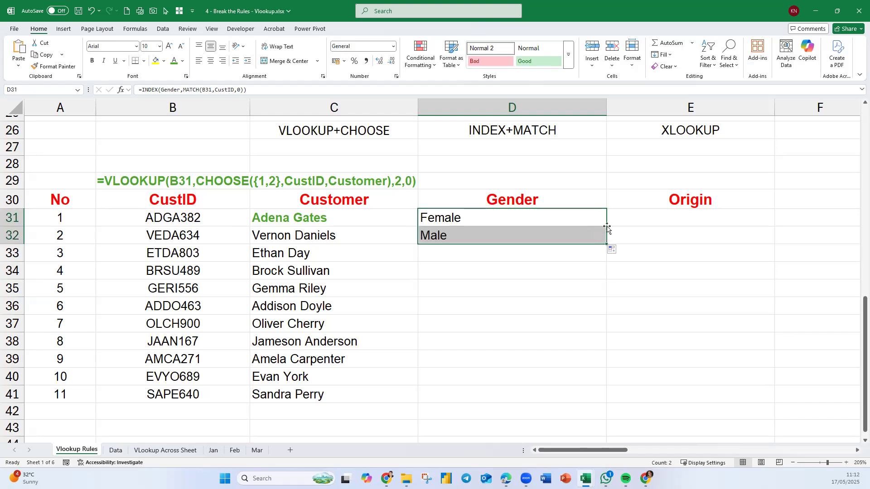
{"action": "left_click", "coordinate": [604, 239]}
{"action": "double_click", "coordinate": [607, 243]}
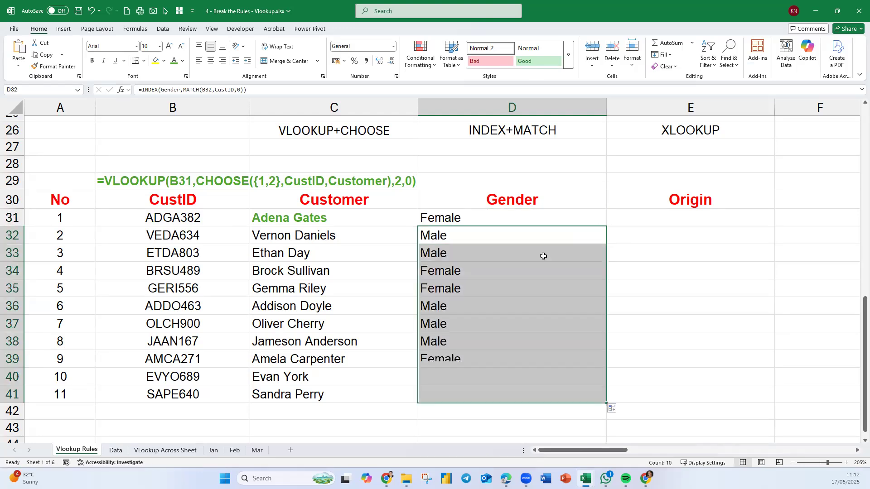
Display the Gender lookup's formula text in D28 with =FORMULATEXT(D31).
{"action": "left_click", "coordinate": [453, 166]}
{"action": "type", "text": "="}
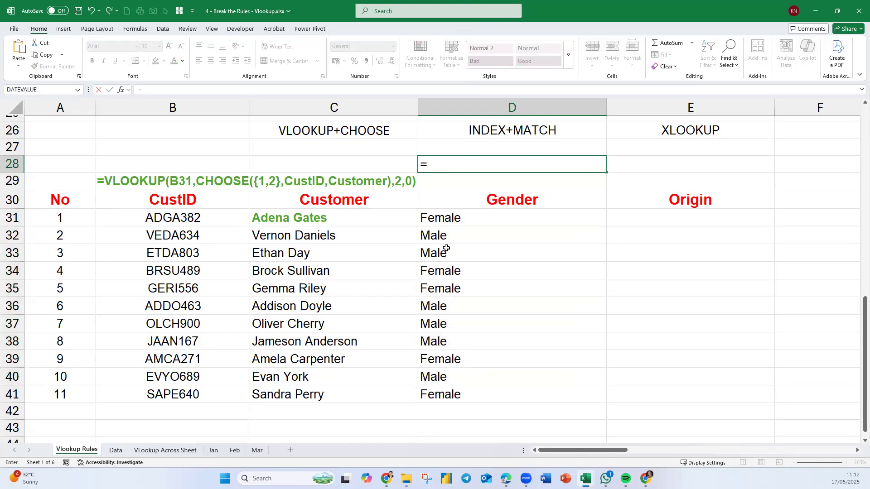
{"action": "type", "text": "for"}
{"action": "key", "text": "Tab"}
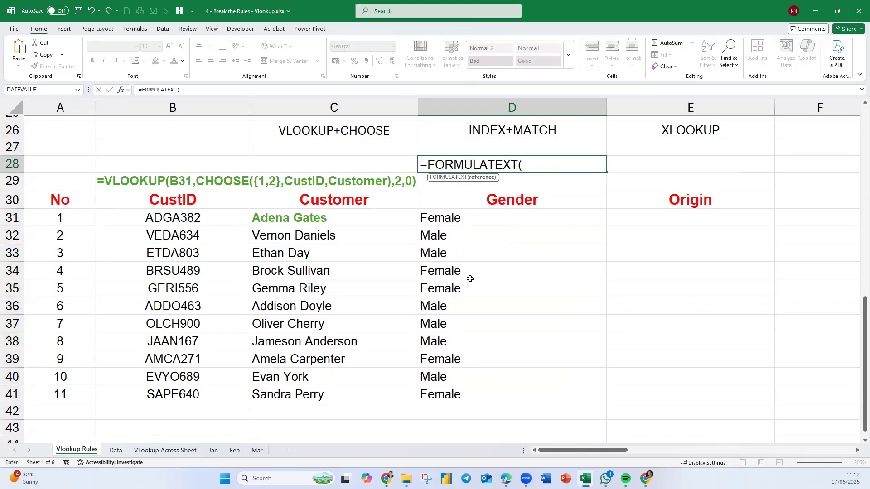
{"action": "left_click", "coordinate": [449, 219]}
{"action": "key", "text": "Return"}
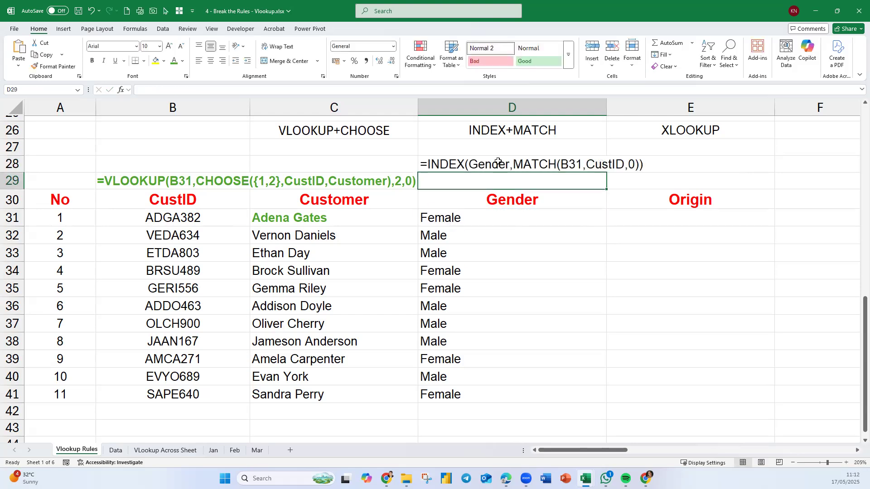
Center the formula text in D28, enlarge it to 12 pt and color it orange.
{"action": "left_click", "coordinate": [498, 162]}
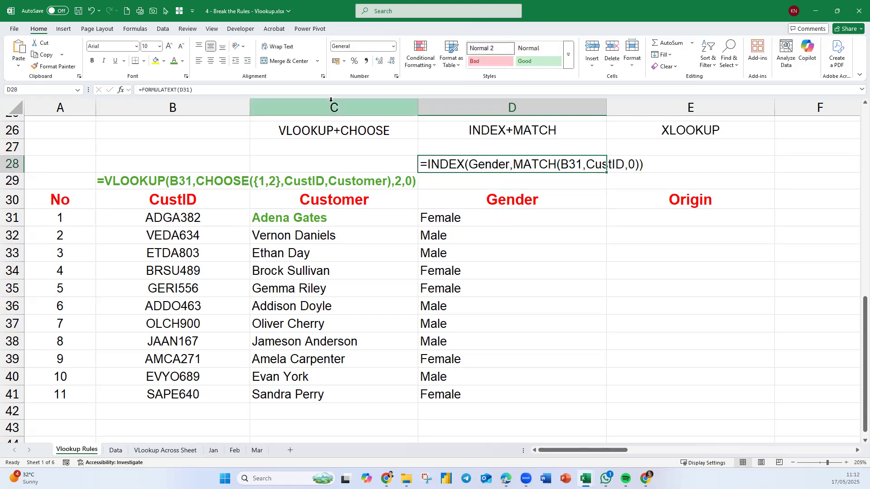
{"action": "left_click", "coordinate": [210, 60]}
{"action": "left_click", "coordinate": [170, 47]}
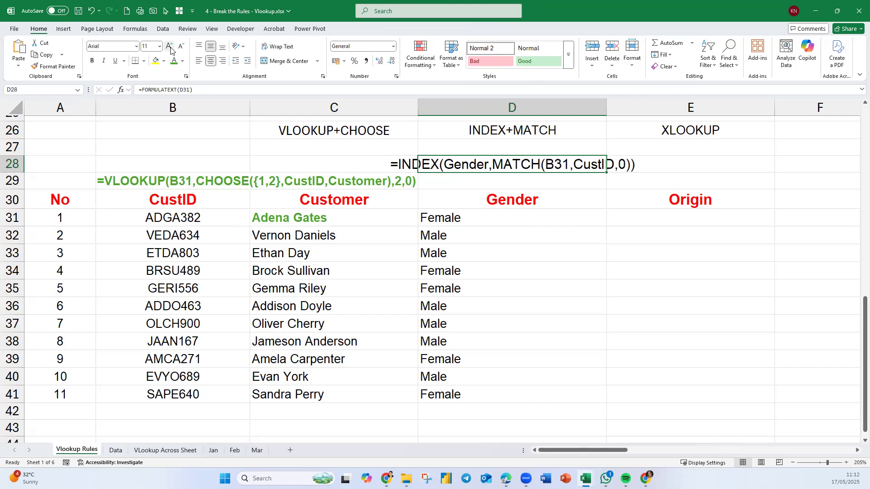
{"action": "left_click", "coordinate": [170, 47]}
{"action": "left_click", "coordinate": [183, 61]}
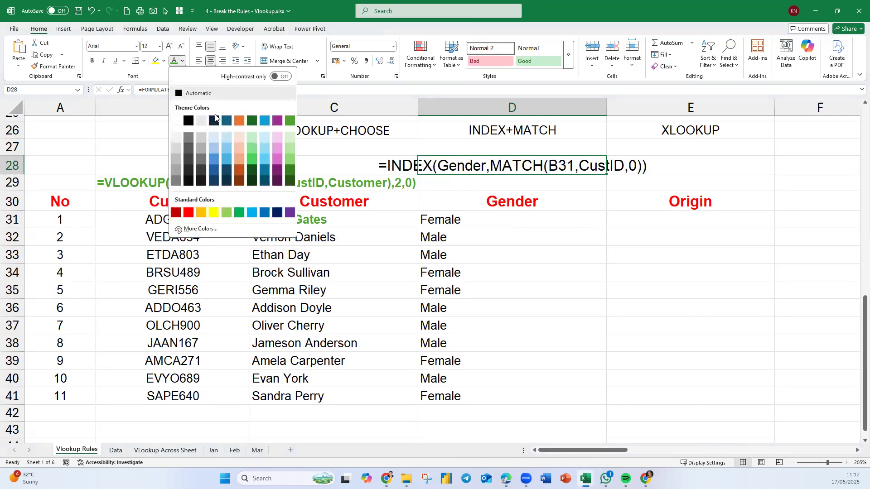
{"action": "left_click", "coordinate": [237, 121]}
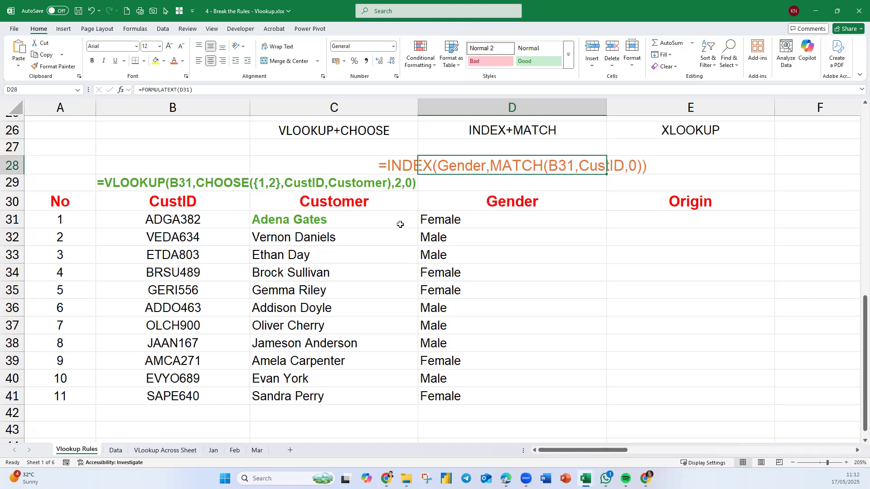
Make D28 and the first Gender result in D31 bold and orange.
{"action": "left_click", "coordinate": [451, 222], "text": "ctrl"}
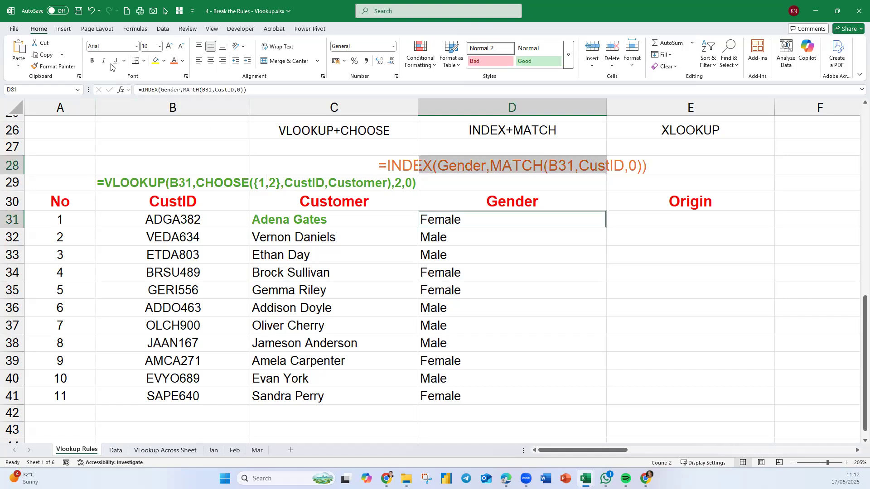
{"action": "left_click", "coordinate": [93, 61]}
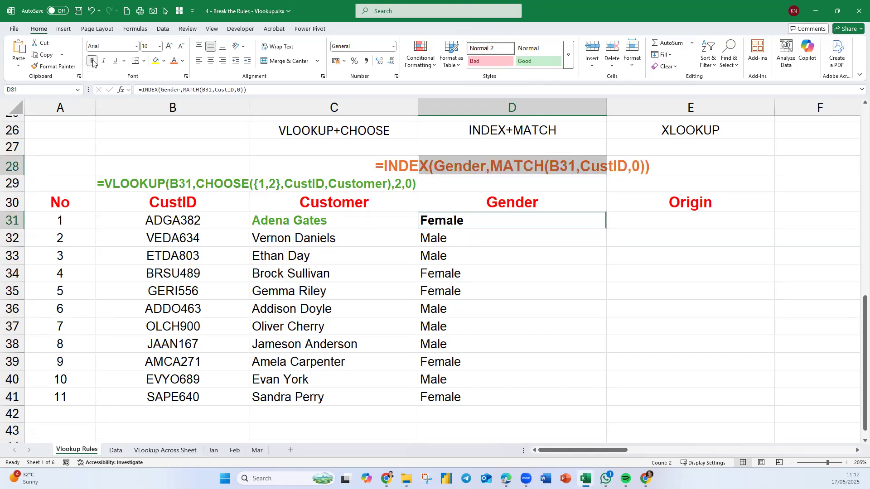
{"action": "left_click", "coordinate": [174, 61]}
{"action": "left_click", "coordinate": [500, 337]}
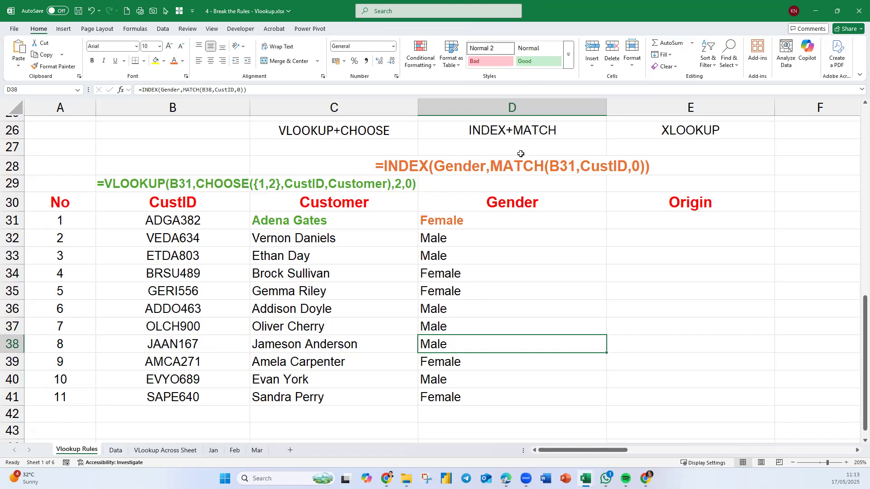
Center the Gender results in D31:D41 horizontally.
{"action": "left_click_drag", "start_coordinate": [497, 223], "coordinate": [509, 402]}
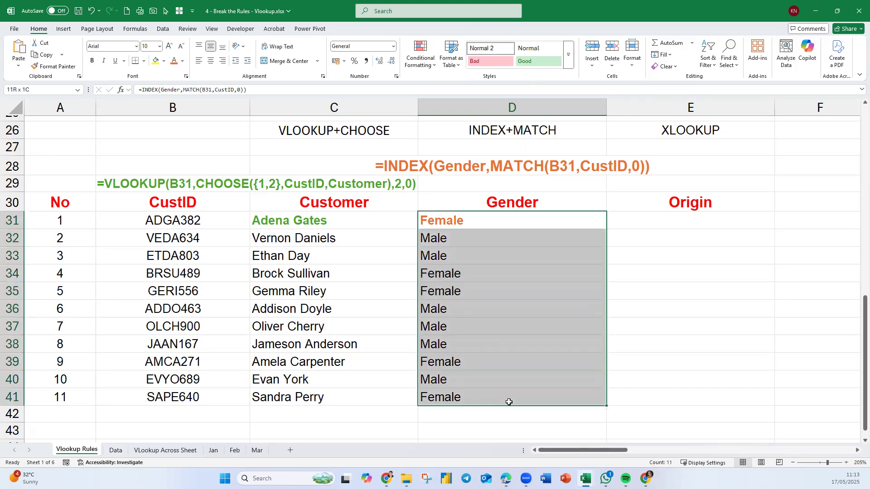
{"action": "left_click", "coordinate": [211, 60]}
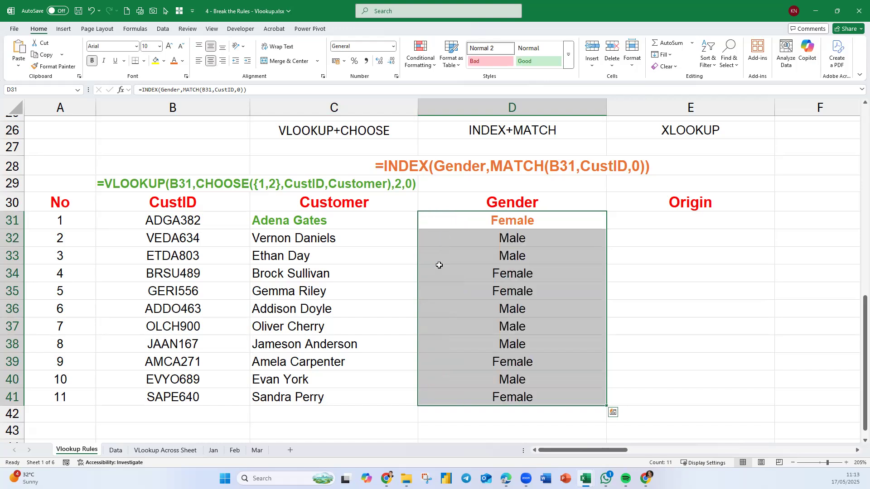
{"action": "left_click", "coordinate": [507, 301]}
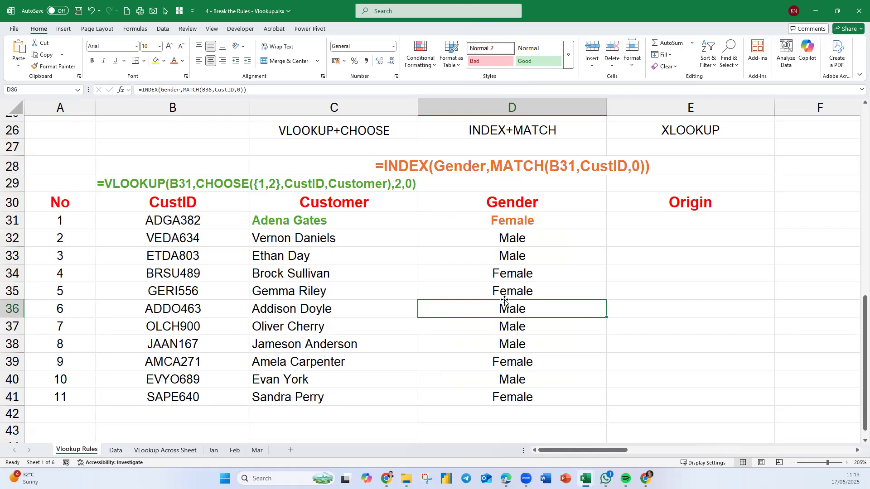
Compare the VLOOKUP+CHOOSE results in C31:C41 with the INDEX+MATCH results in D31:D41.
{"action": "left_click", "coordinate": [522, 224]}
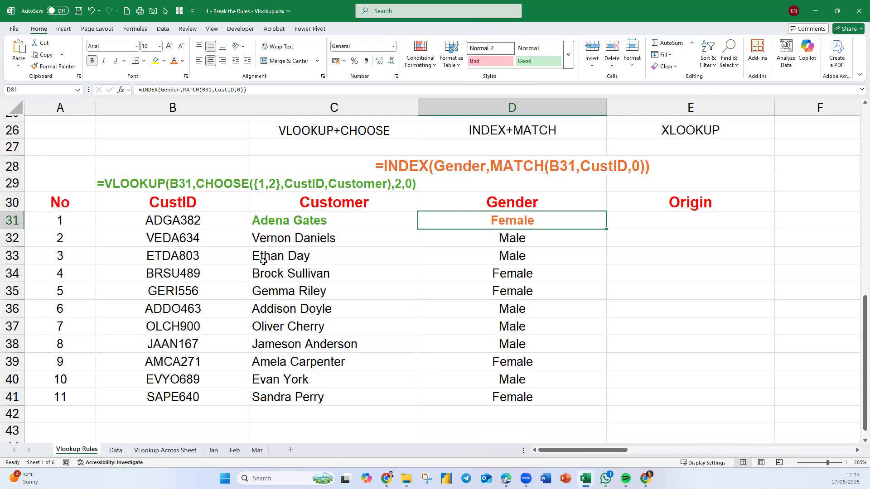
{"action": "left_click_drag", "start_coordinate": [277, 223], "coordinate": [282, 397]}
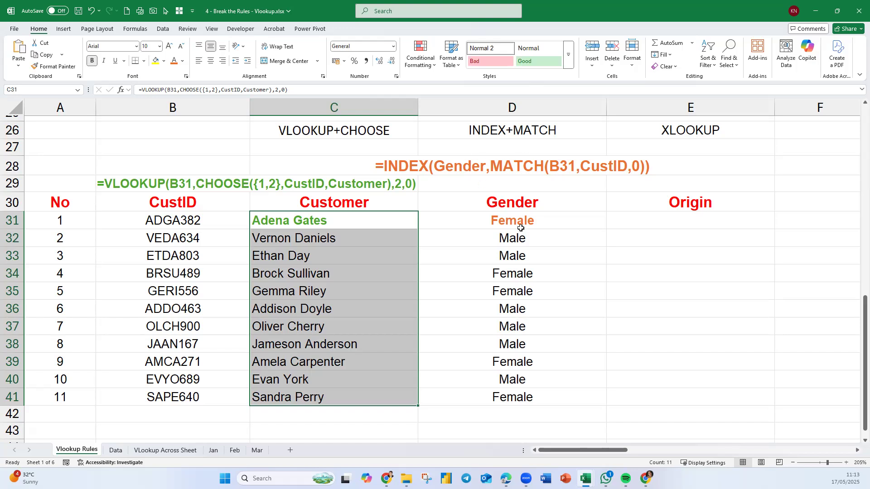
{"action": "left_click_drag", "start_coordinate": [520, 228], "coordinate": [523, 397]}
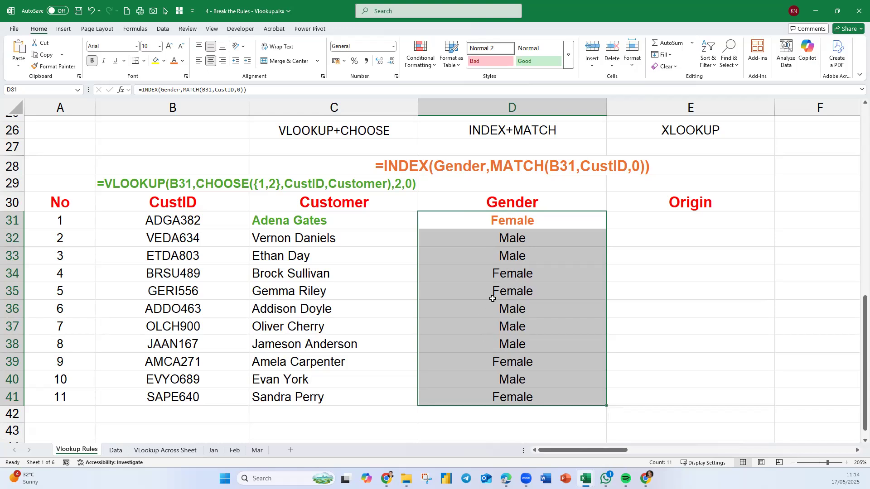
{"action": "left_click", "coordinate": [502, 220]}
{"action": "left_click_drag", "start_coordinate": [502, 221], "coordinate": [516, 397]}
{"action": "left_click", "coordinate": [345, 221]}
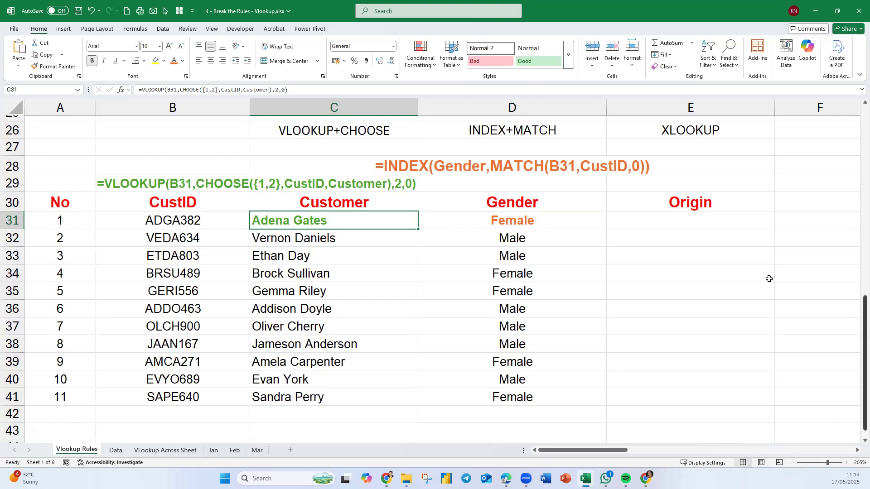
{"action": "left_click", "coordinate": [677, 222]}
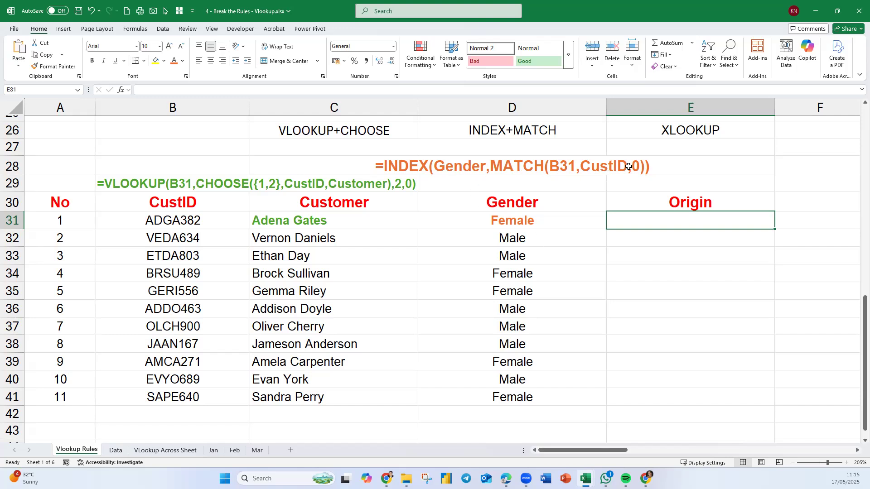
Add a column number of 0 to the D31 formula, making it =INDEX(Gender,MATCH(B31,CustID,0),0).
{"action": "double_click", "coordinate": [543, 224]}
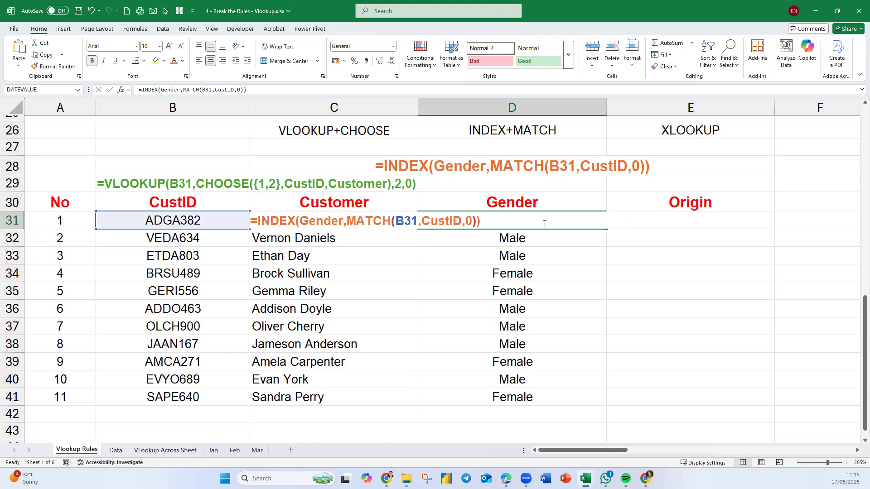
{"action": "left_click", "coordinate": [479, 221]}
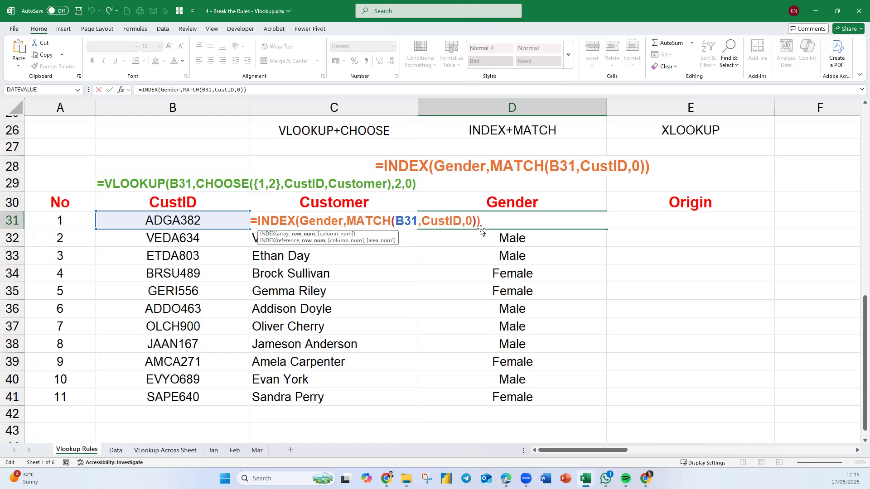
{"action": "type", "text": ","}
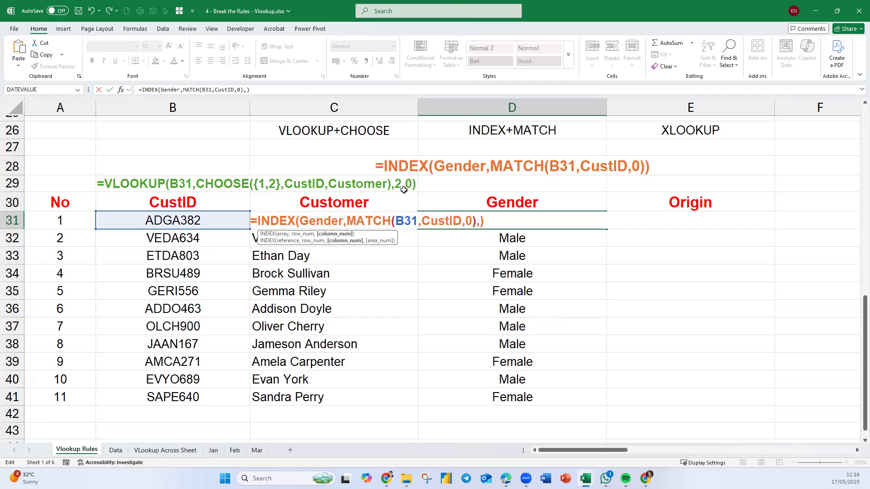
{"action": "key", "text": "BackSpace"}
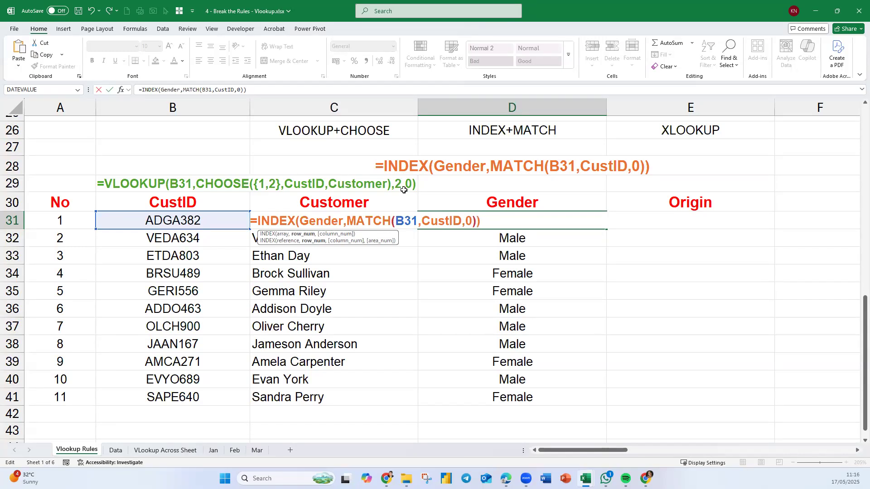
{"action": "type", "text": ",0"}
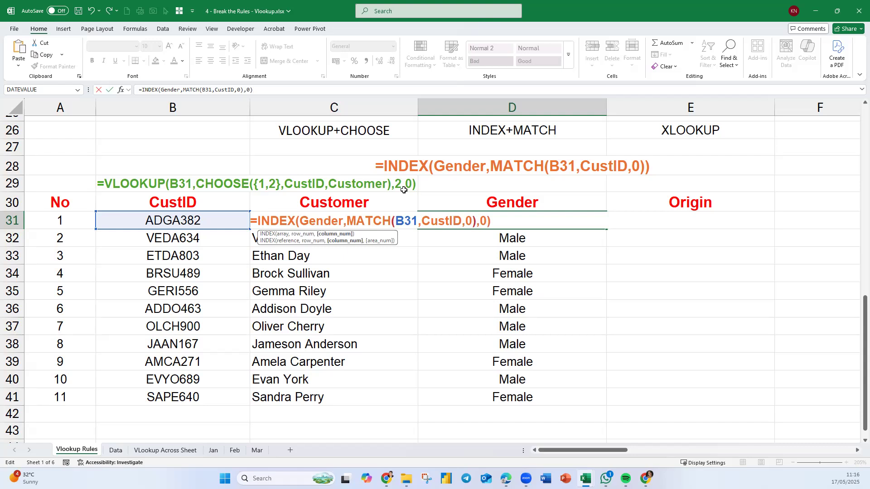
{"action": "key", "text": "Return"}
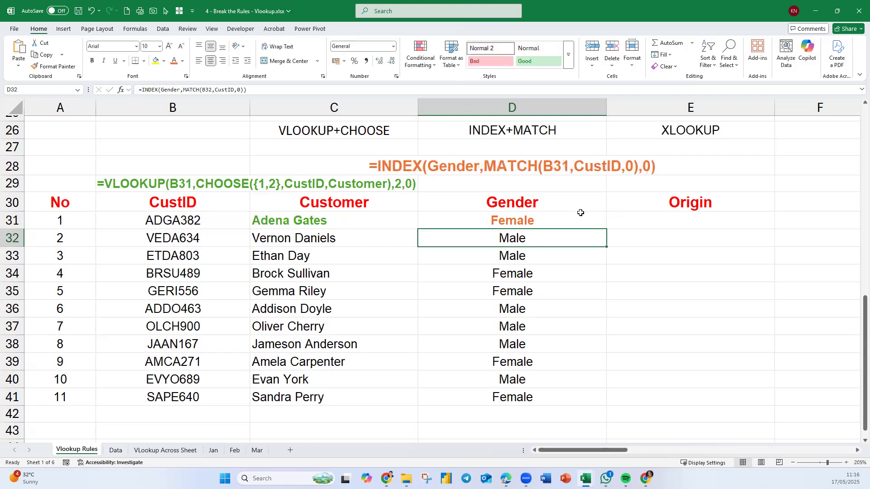
Remove the column number argument from D31, restoring =INDEX(Gender,MATCH(B31,CustID,0)).
{"action": "left_click", "coordinate": [574, 221]}
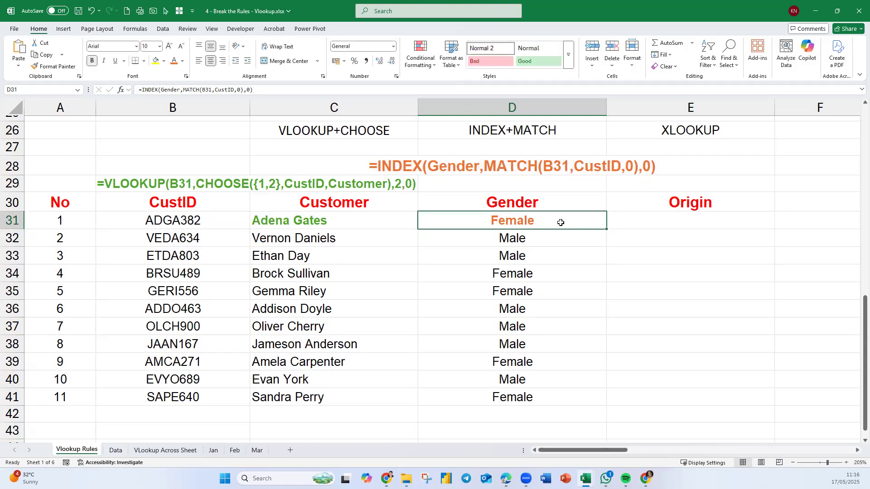
{"action": "double_click", "coordinate": [580, 222]}
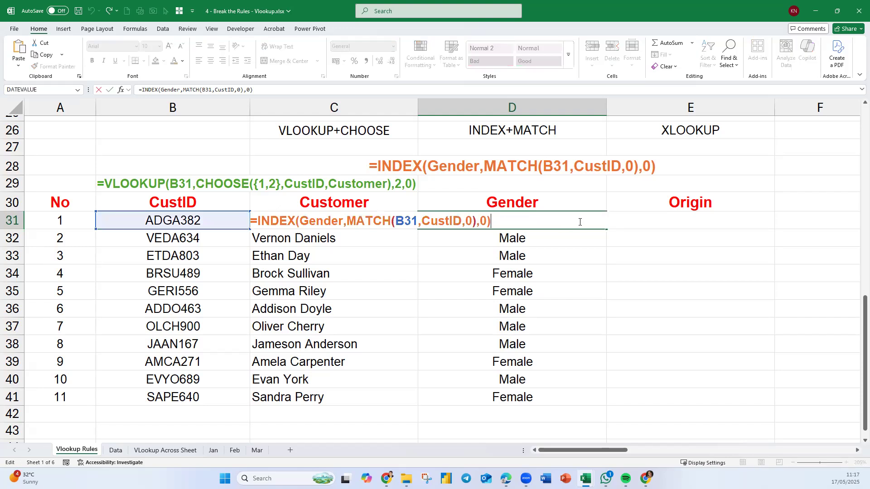
{"action": "left_click", "coordinate": [486, 222]}
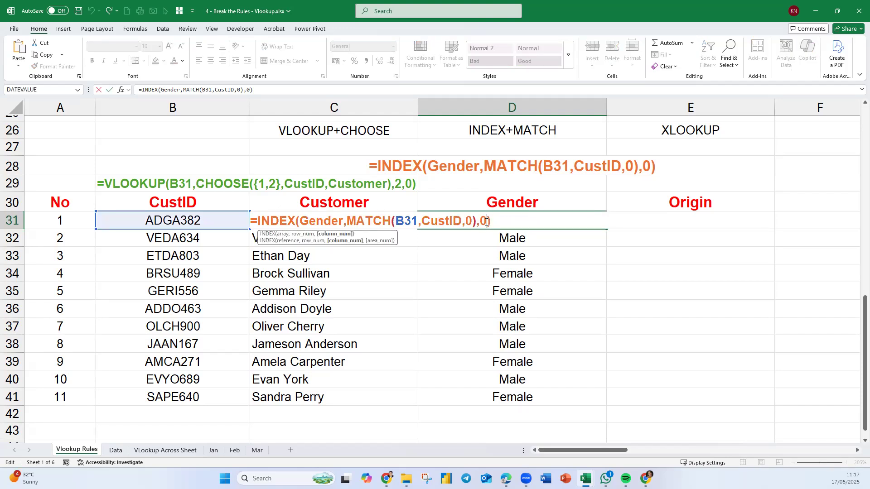
{"action": "key", "text": "BackSpace"}
{"action": "key", "text": "BackSpace"}
{"action": "key", "text": "Return"}
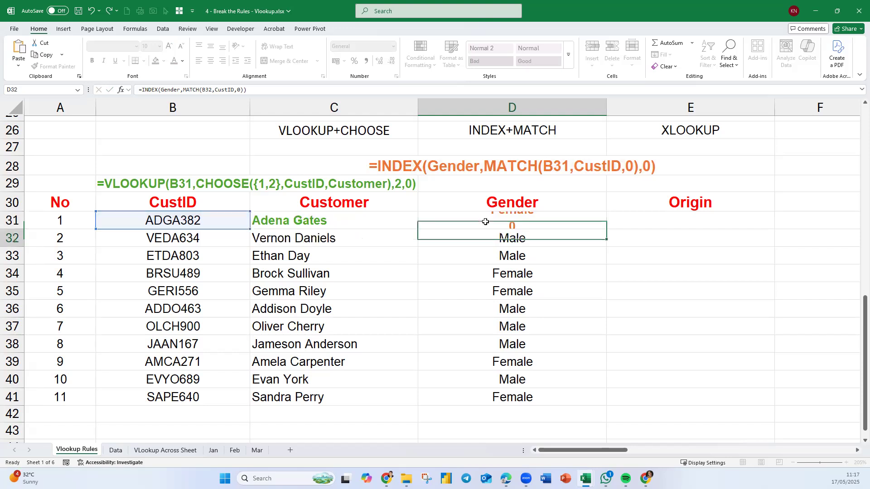
{"action": "left_click", "coordinate": [486, 222]}
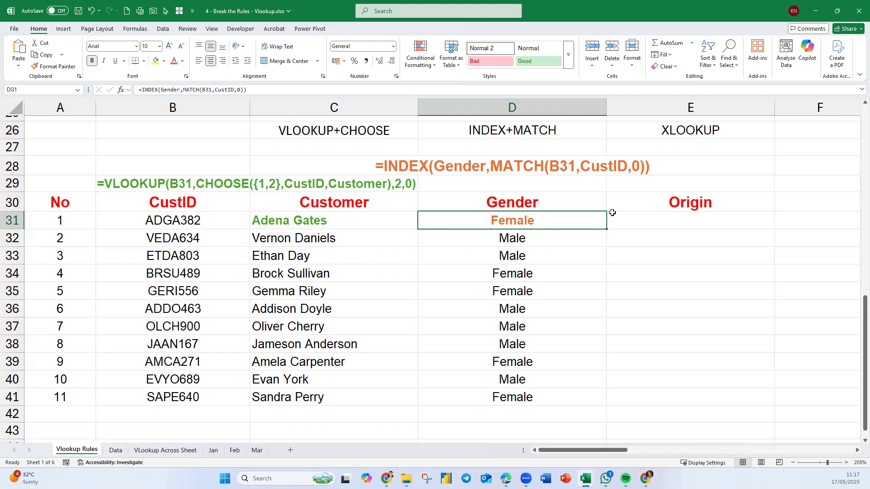
Begin an XLOOKUP formula in the first Origin cell, E31.
{"action": "left_click", "coordinate": [657, 221]}
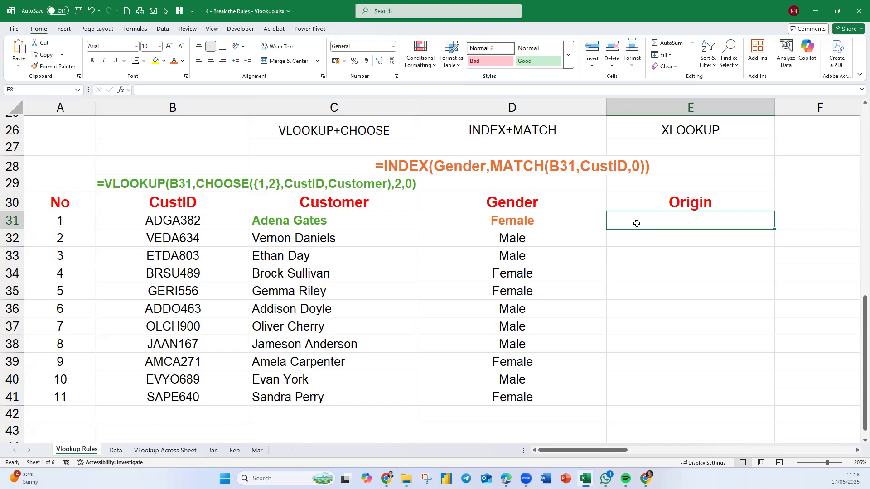
{"action": "type", "text": "=x"}
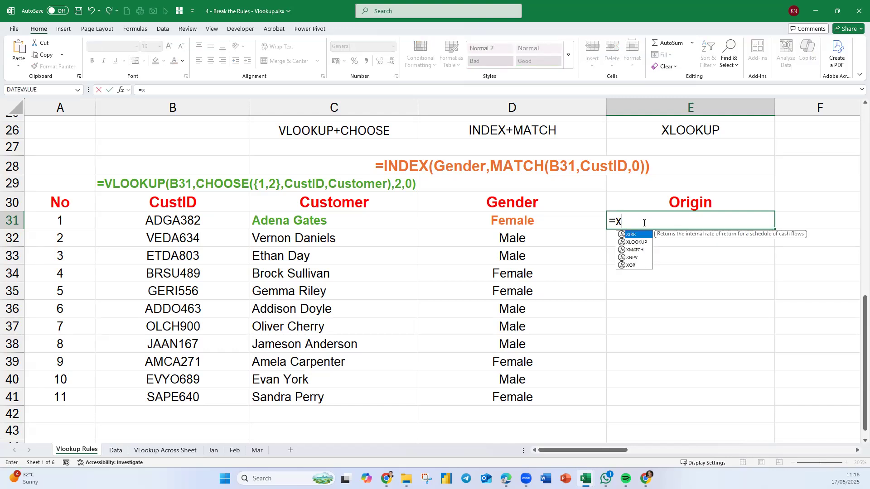
{"action": "type", "text": "l"}
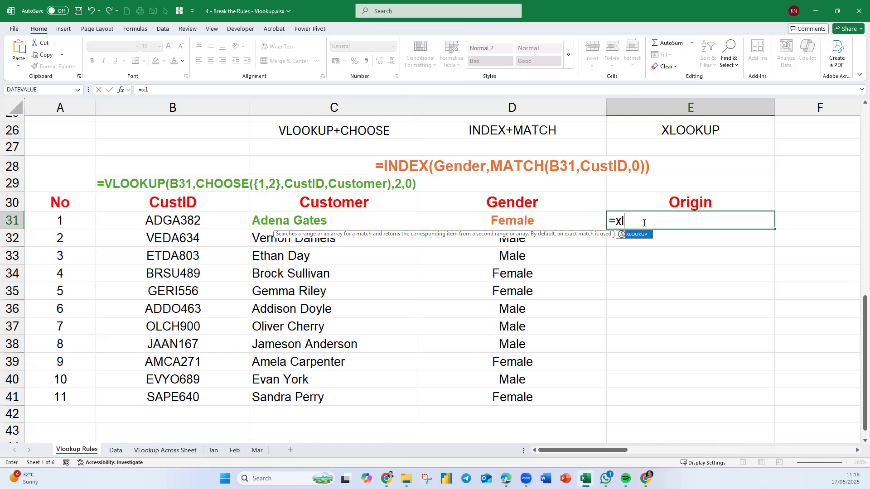
{"action": "key", "text": "Tab"}
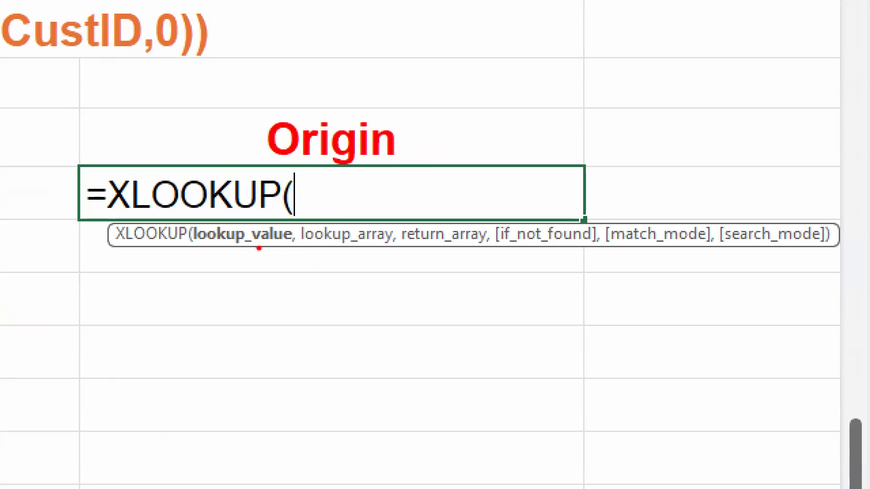
{"action": "left_click_drag", "start_coordinate": [248, 262], "coordinate": [242, 298]}
{"action": "left_click_drag", "start_coordinate": [353, 269], "coordinate": [382, 293]}
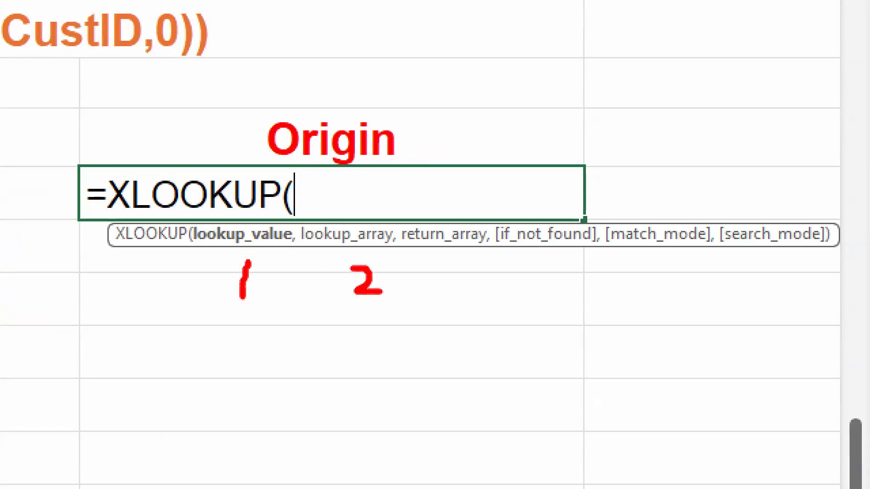
{"action": "mouse_move", "coordinate": [429, 260]}
{"action": "left_mouse_down"}
{"action": "mouse_move", "coordinate": [455, 263]}
{"action": "mouse_move", "coordinate": [450, 300]}
{"action": "mouse_move", "coordinate": [431, 311]}
{"action": "left_mouse_up"}
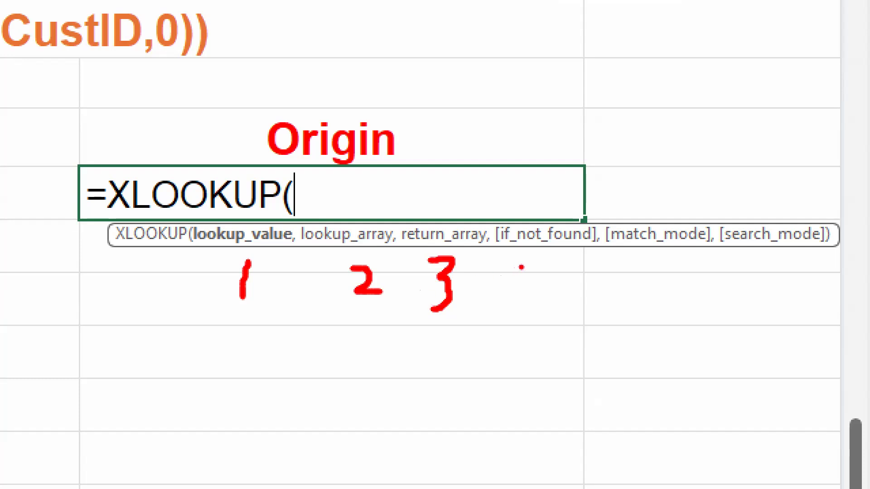
{"action": "left_click_drag", "start_coordinate": [542, 261], "coordinate": [544, 282]}
{"action": "left_click_drag", "start_coordinate": [659, 262], "coordinate": [659, 276]}
{"action": "mouse_move", "coordinate": [774, 257]}
{"action": "left_mouse_down"}
{"action": "mouse_move", "coordinate": [802, 261]}
{"action": "mouse_move", "coordinate": [815, 289]}
{"action": "left_mouse_up"}
{"action": "left_click_drag", "start_coordinate": [644, 263], "coordinate": [696, 293]}
{"action": "mouse_move", "coordinate": [801, 288]}
{"action": "left_mouse_down"}
{"action": "mouse_move", "coordinate": [815, 330]}
{"action": "mouse_move", "coordinate": [781, 339]}
{"action": "left_mouse_up"}
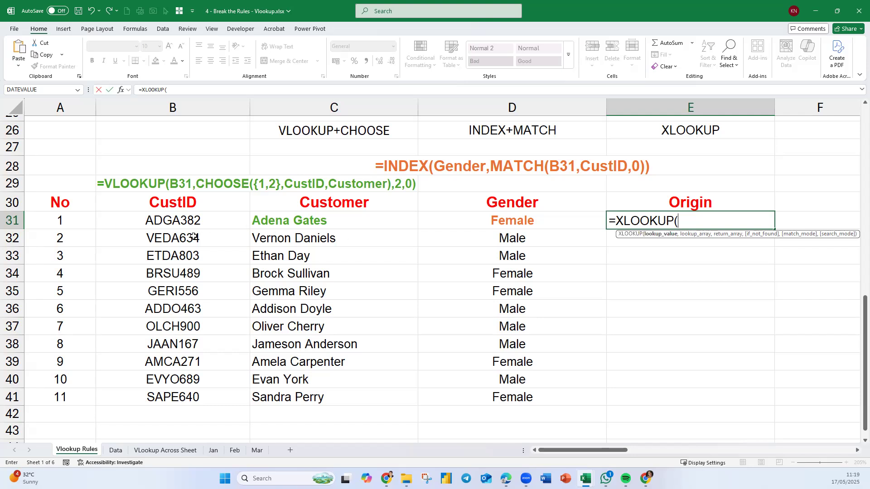
Complete the Origin formula in E31 as =XLOOKUP(B31,CustID,Origin), using the named ranges for the lookup and return arrays.
{"action": "left_click", "coordinate": [173, 231]}
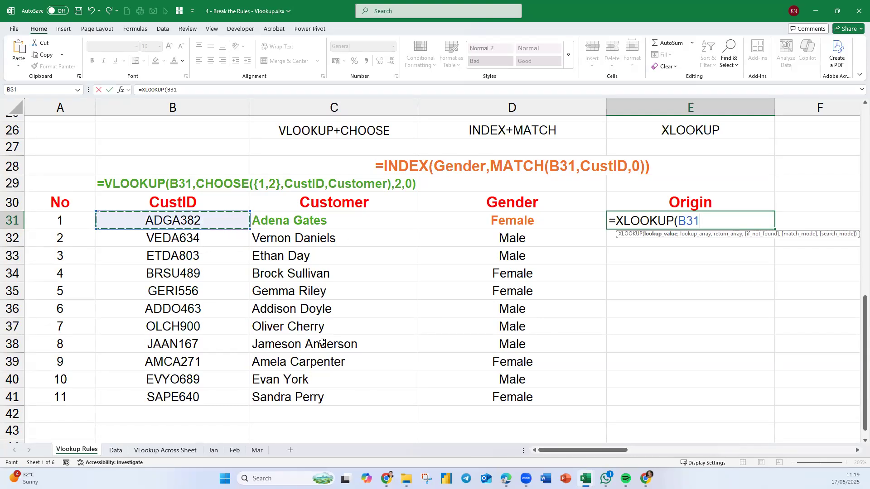
{"action": "type", "text": ","}
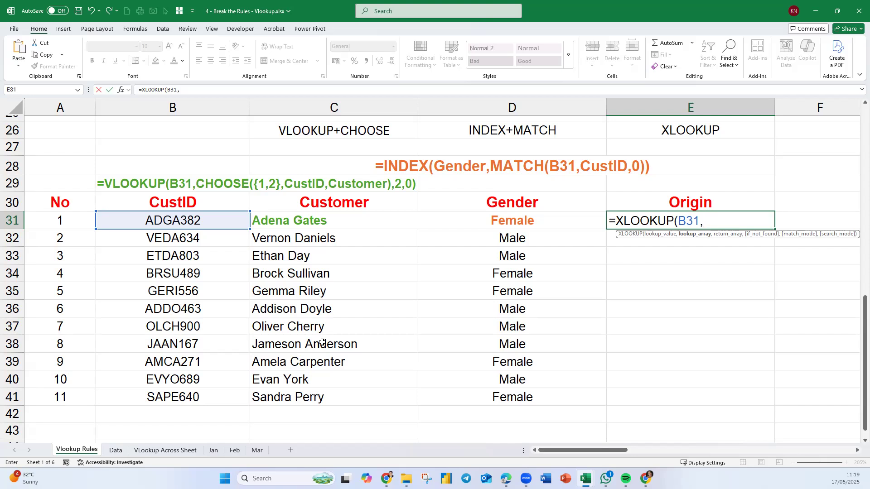
{"action": "type", "text": "cust"}
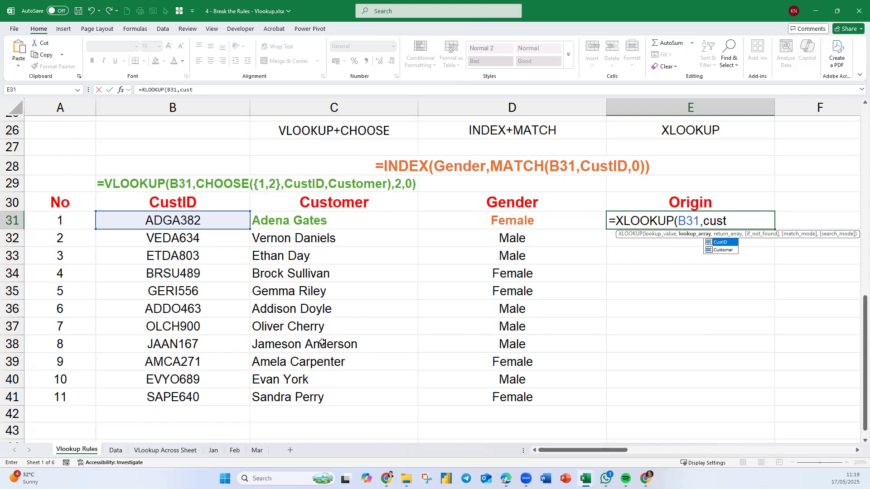
{"action": "key", "text": "Tab"}
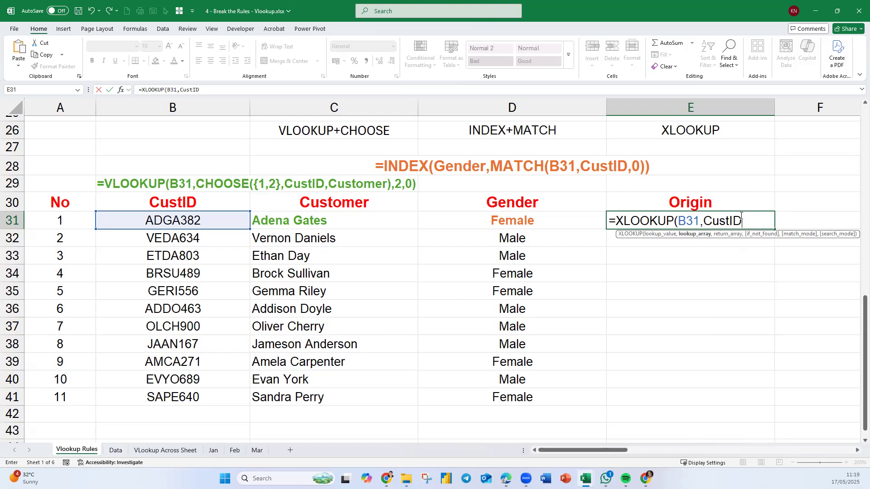
{"action": "type", "text": ","}
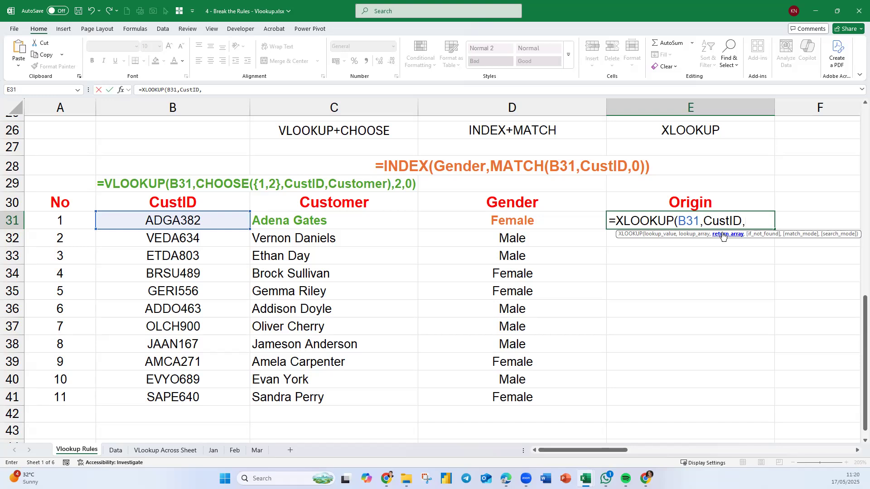
{"action": "type", "text": "Origin"}
{"action": "key", "text": "Return"}
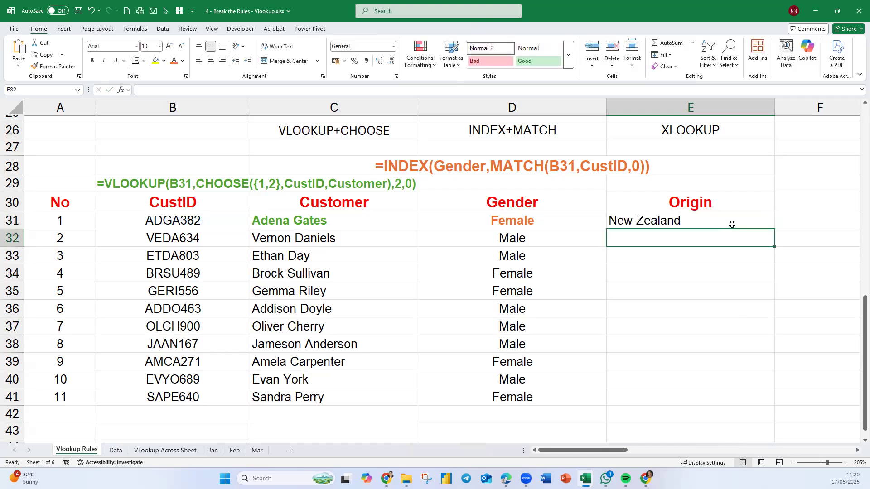
Fill the XLOOKUP formula from E31 down to E41 and centre the Origin values.
{"action": "left_click", "coordinate": [727, 225]}
{"action": "double_click", "coordinate": [775, 228]}
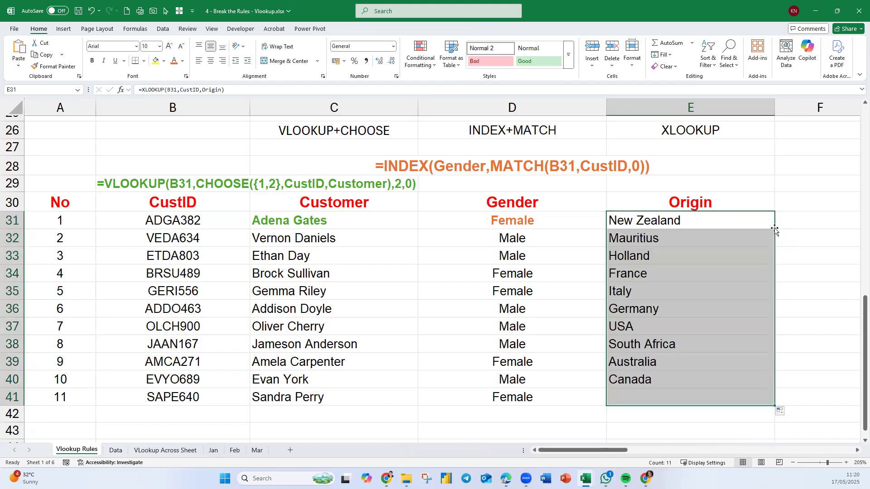
{"action": "left_click", "coordinate": [211, 60]}
Display the Origin formula's text in E29 with =FORMULATEXT(E31).
{"action": "left_click", "coordinate": [666, 189]}
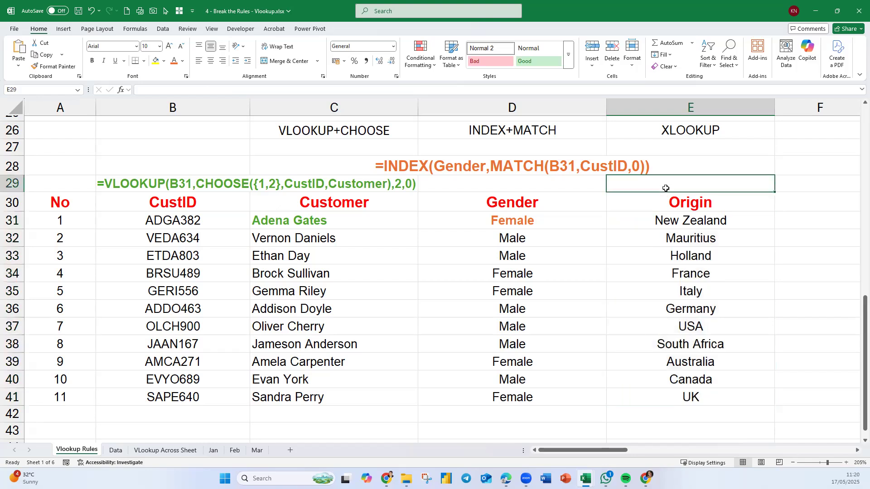
{"action": "type", "text": "="}
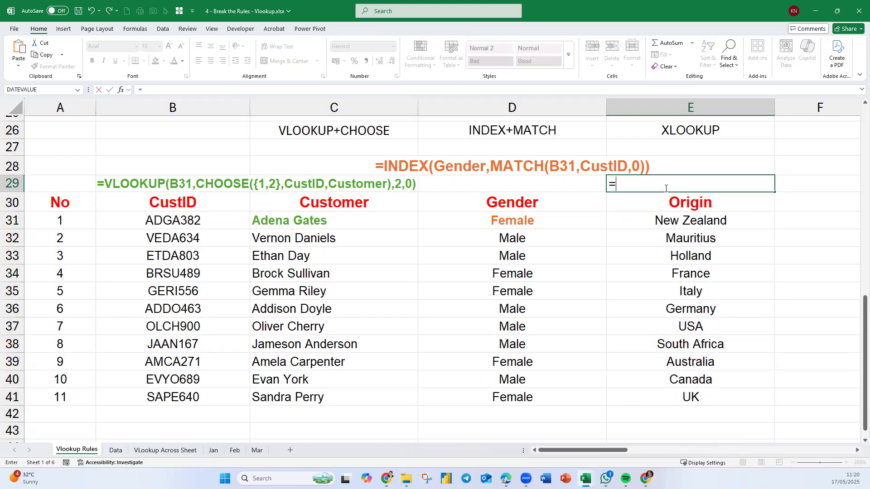
{"action": "type", "text": "form"}
{"action": "key", "text": "Tab"}
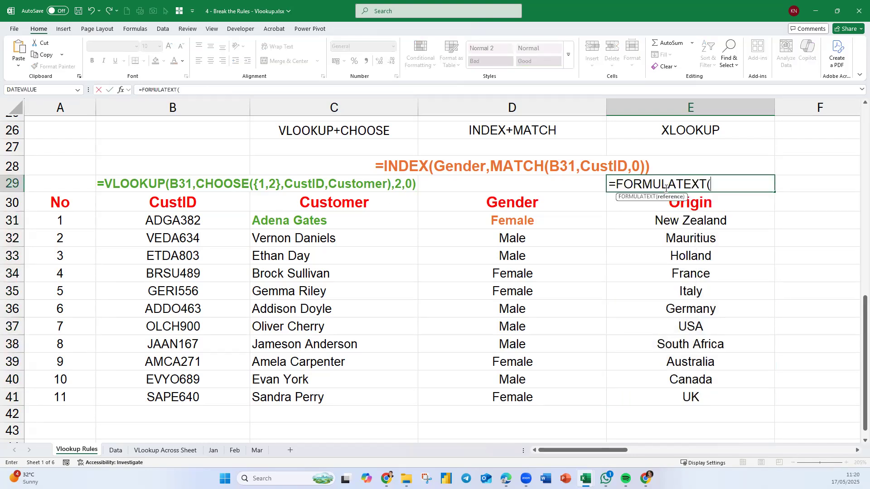
{"action": "key", "text": "Down"}
{"action": "key", "text": "Down"}
{"action": "key", "text": "Return"}
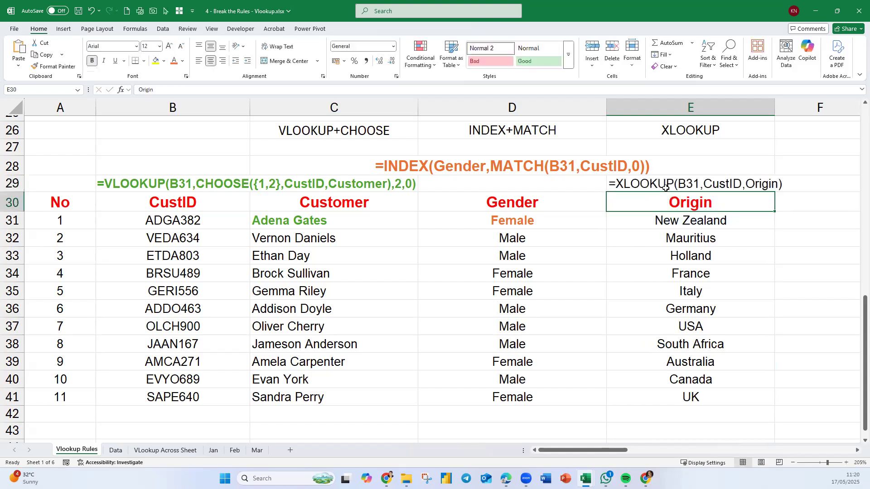
Format E29 and E31 in bold, size 11, with a dark red font colour.
{"action": "left_click", "coordinate": [666, 187]}
{"action": "left_click", "coordinate": [689, 222], "text": "ctrl"}
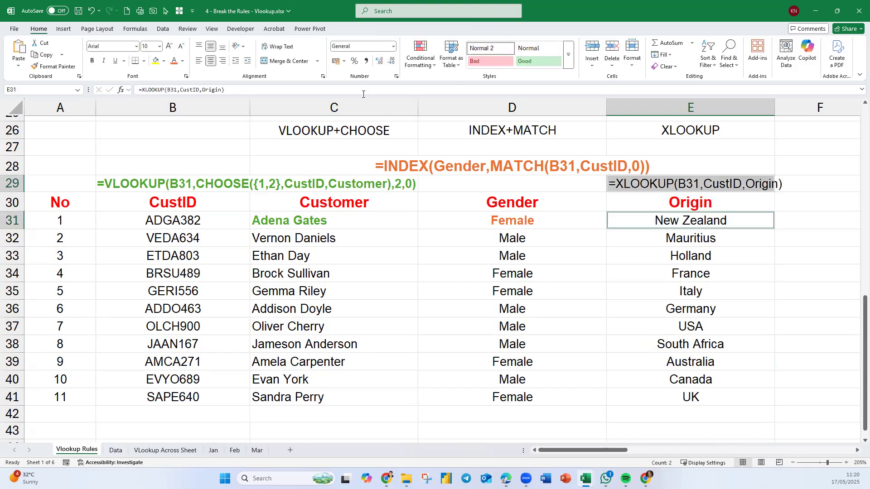
{"action": "left_click", "coordinate": [169, 46]}
{"action": "left_click", "coordinate": [91, 61]}
{"action": "left_click", "coordinate": [183, 61]}
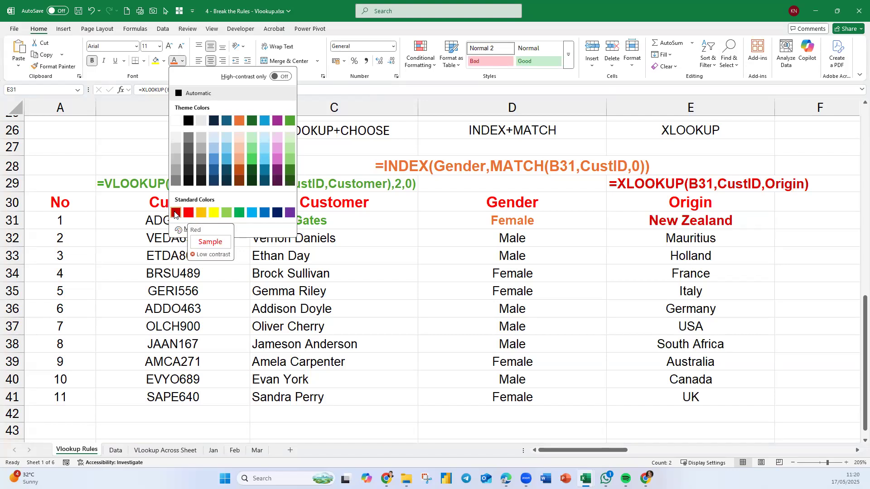
{"action": "left_click", "coordinate": [189, 216]}
{"action": "left_click", "coordinate": [766, 276]}
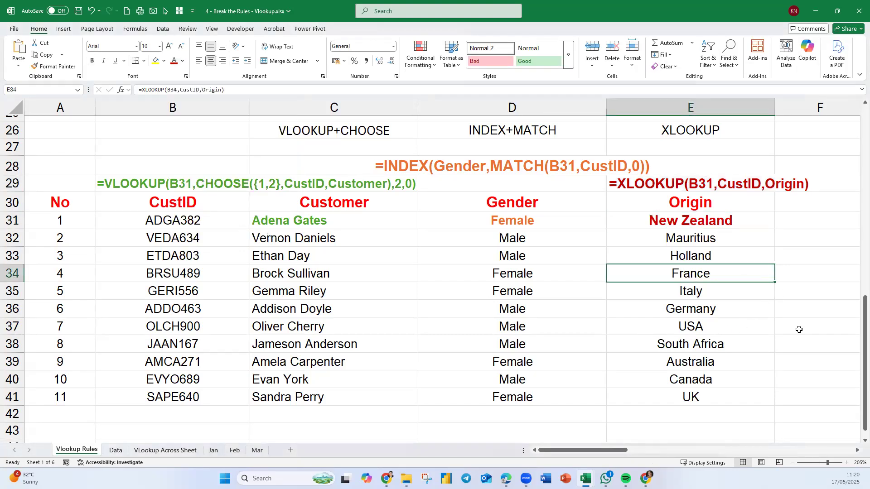
Replace the first CustID in B31 with a first name that does not exist in the customer data.
{"action": "left_click", "coordinate": [857, 450]}
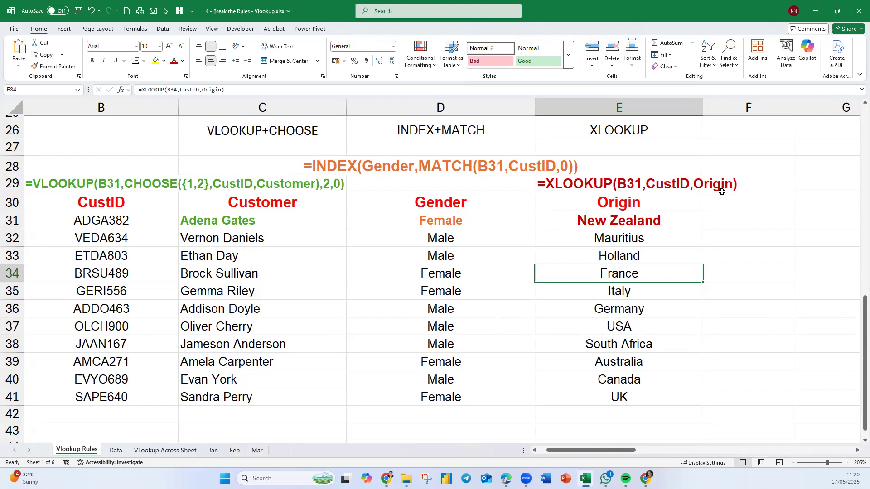
{"action": "left_click", "coordinate": [674, 183]}
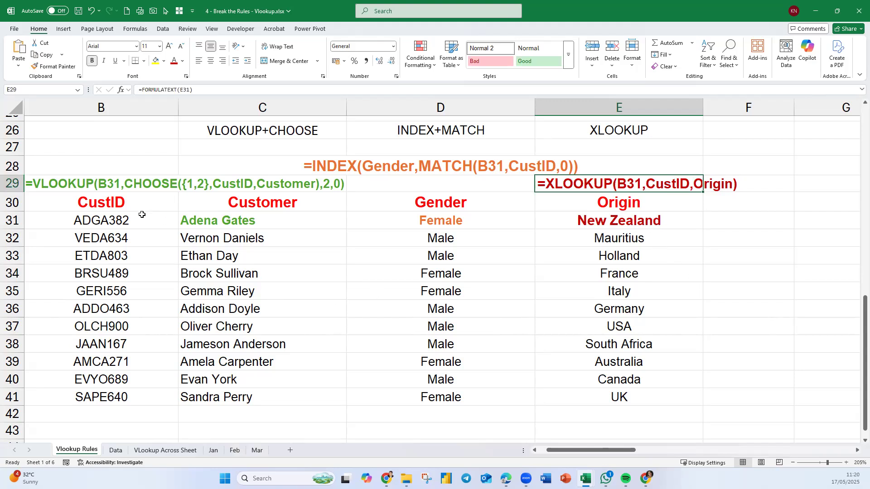
{"action": "left_click", "coordinate": [137, 223]}
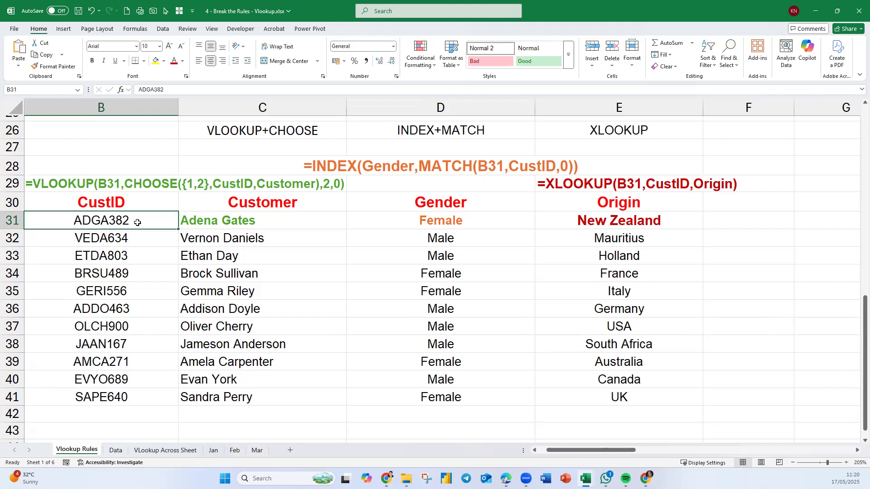
{"action": "type", "text": "Kelvin"}
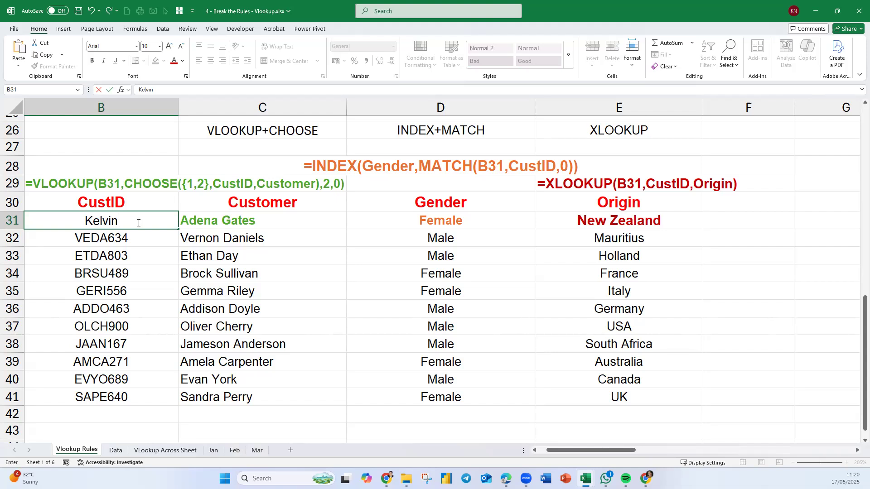
{"action": "key", "text": "Return"}
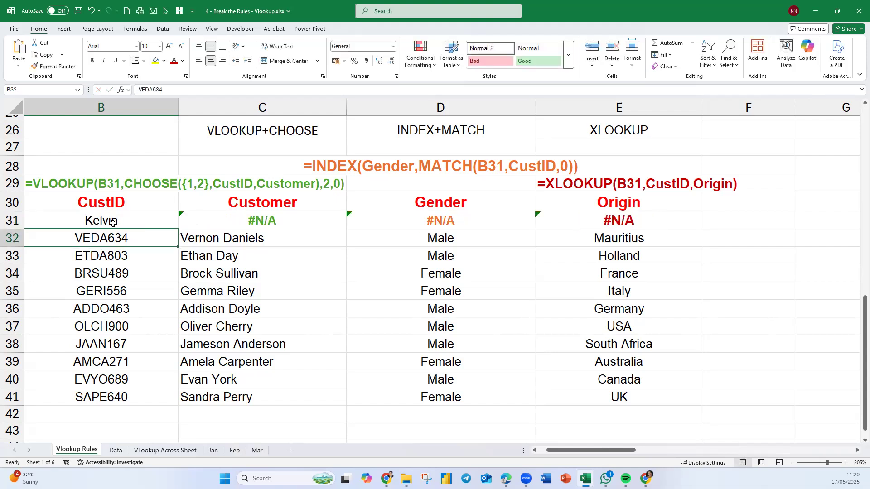
Check the CustID column on the Data sheet for the value entered in B31, and return to the Vlookup Rules sheet.
{"action": "left_click", "coordinate": [116, 453]}
{"action": "left_click_drag", "start_coordinate": [344, 146], "coordinate": [346, 232]}
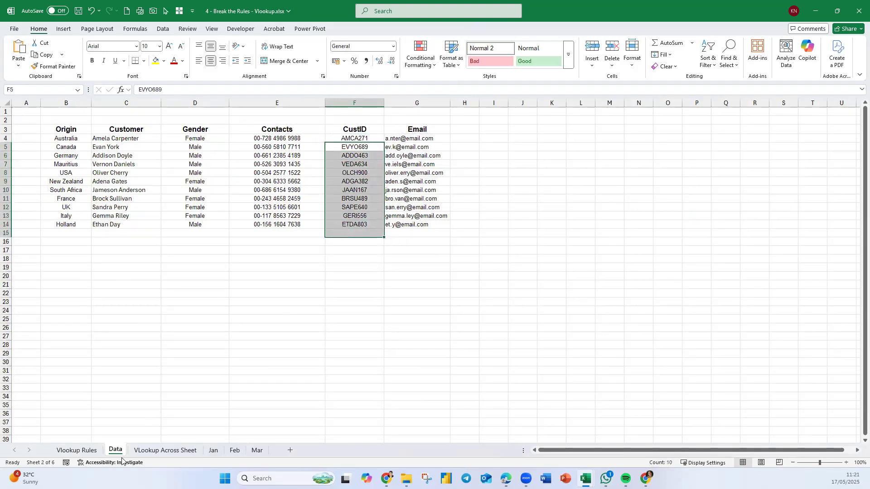
{"action": "left_click", "coordinate": [87, 452]}
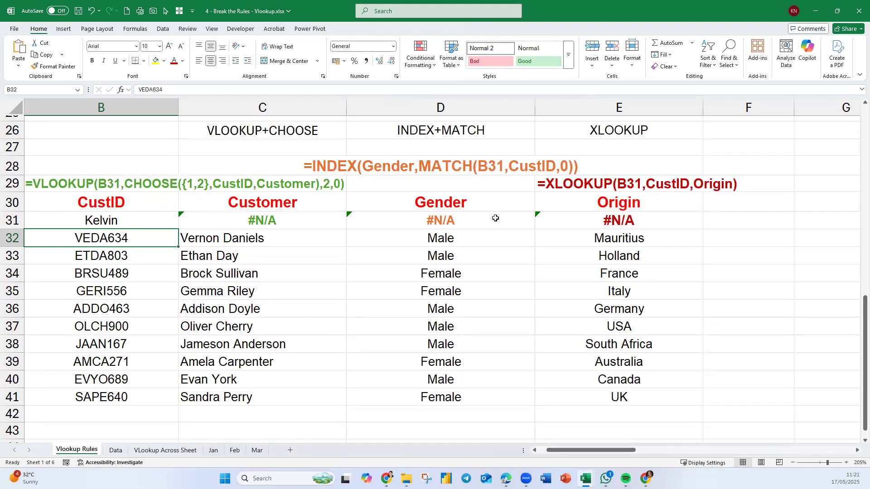
Wrap the C31 formula in IFERROR with an empty-text fallback: =IFERROR(VLOOKUP(B31,CHOOSE({1,2},CustID,Customer),2,0),"").
{"action": "left_click", "coordinate": [258, 220]}
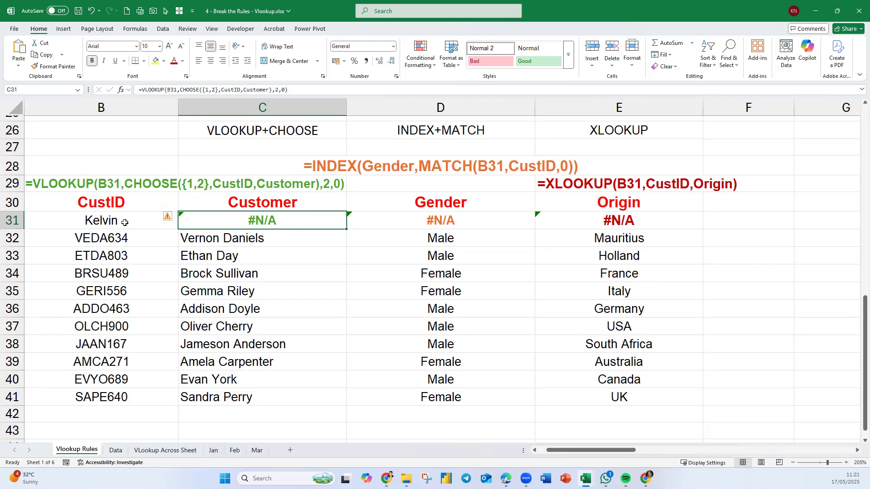
{"action": "double_click", "coordinate": [189, 226]}
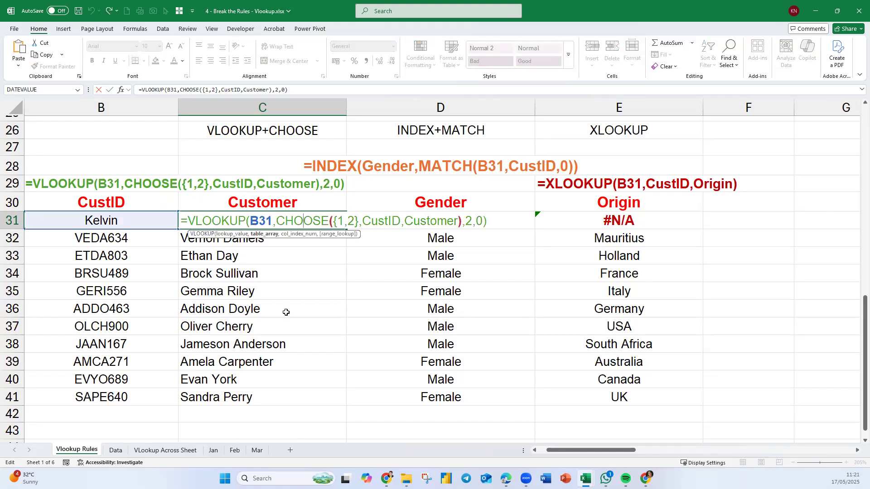
{"action": "key", "text": "Return"}
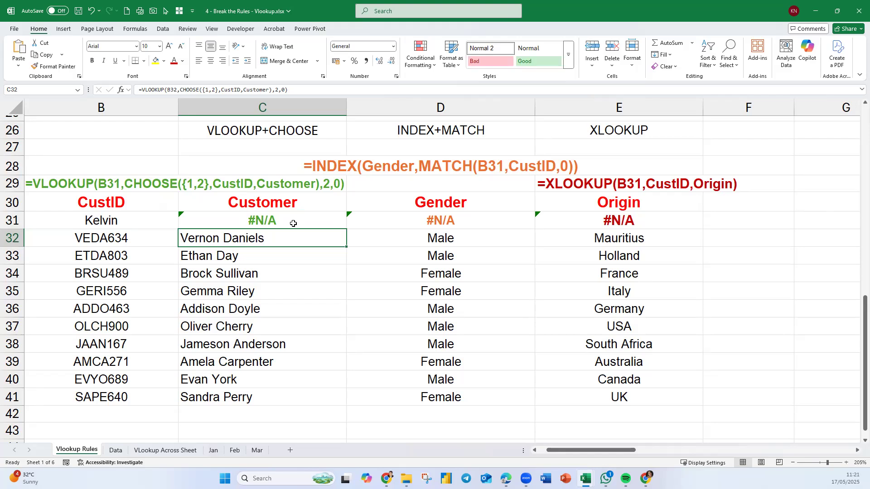
{"action": "double_click", "coordinate": [293, 223]}
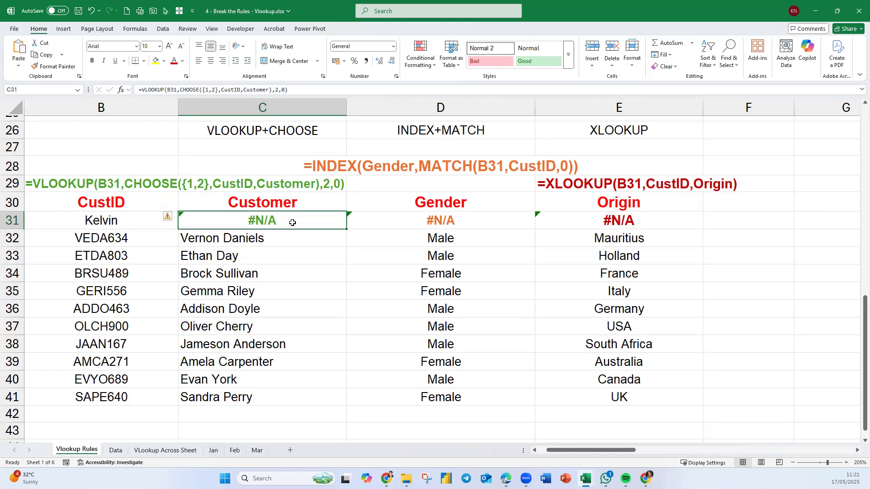
{"action": "left_click", "coordinate": [194, 221]}
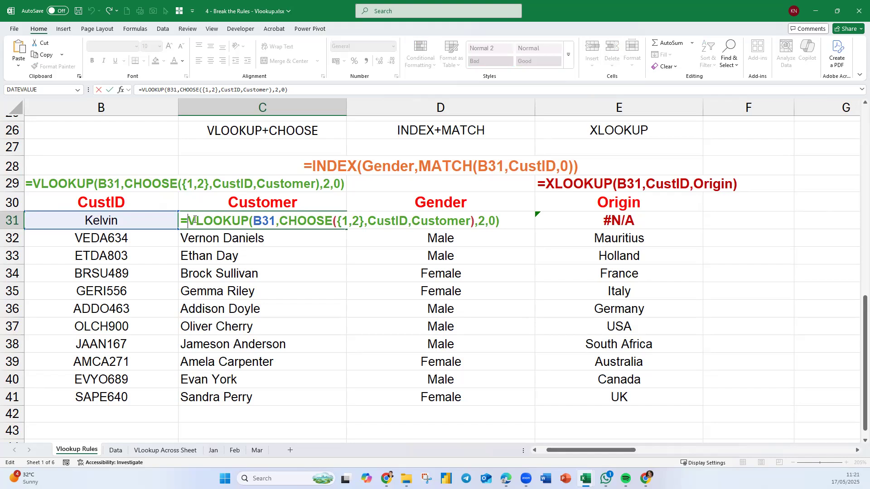
{"action": "type", "text": "ifer"}
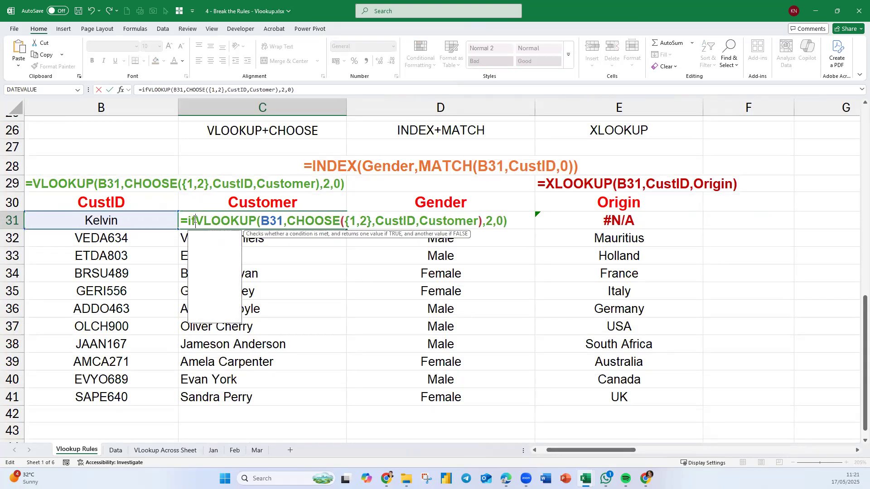
{"action": "key", "text": "Tab"}
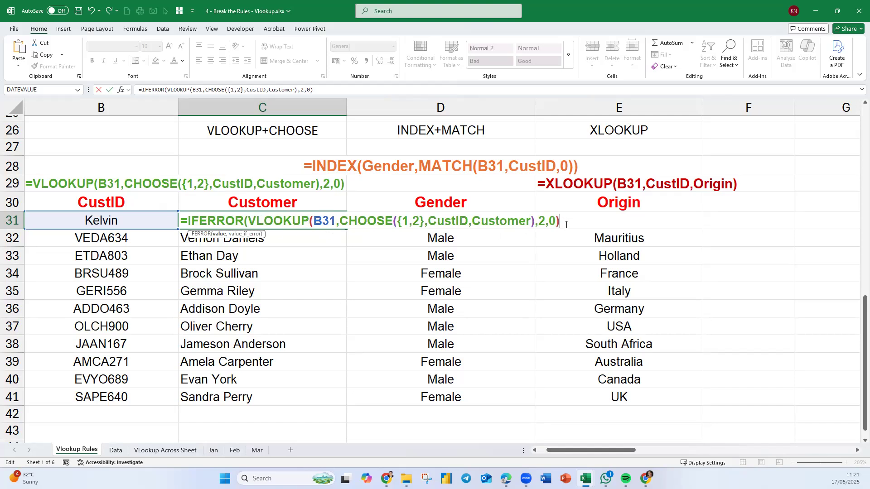
{"action": "type", "text": ",\"\")"}
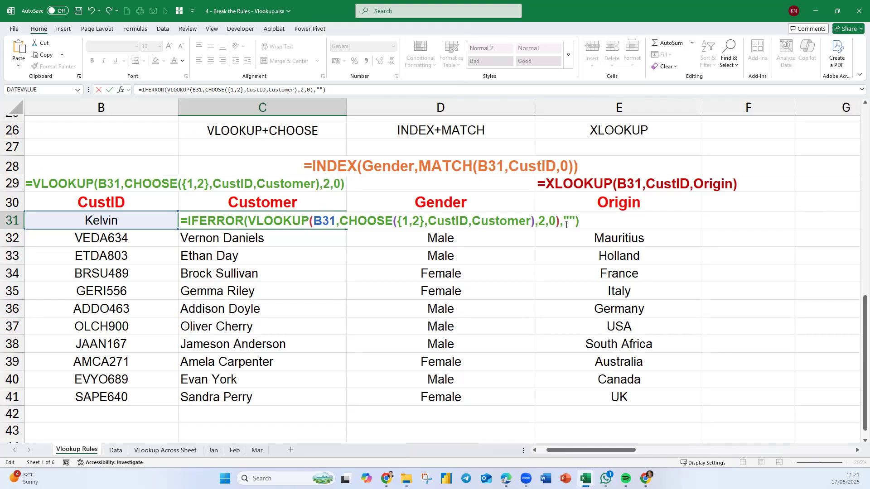
{"action": "key", "text": "Return"}
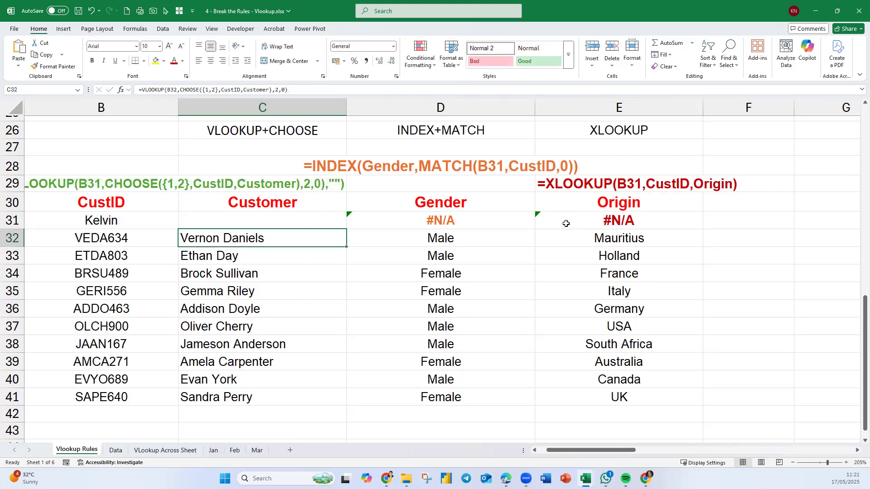
Replace the empty-text fallback in the C31 IFERROR formula with "Wrong Code".
{"action": "left_click", "coordinate": [245, 218]}
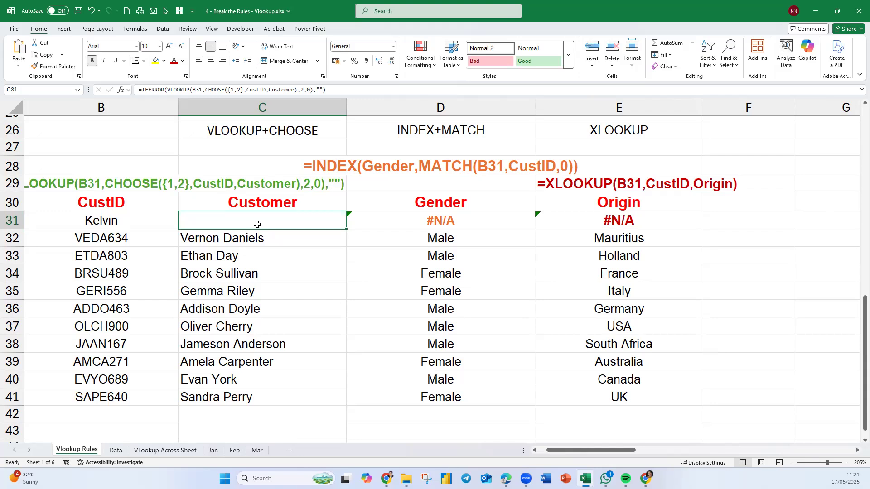
{"action": "double_click", "coordinate": [293, 222]}
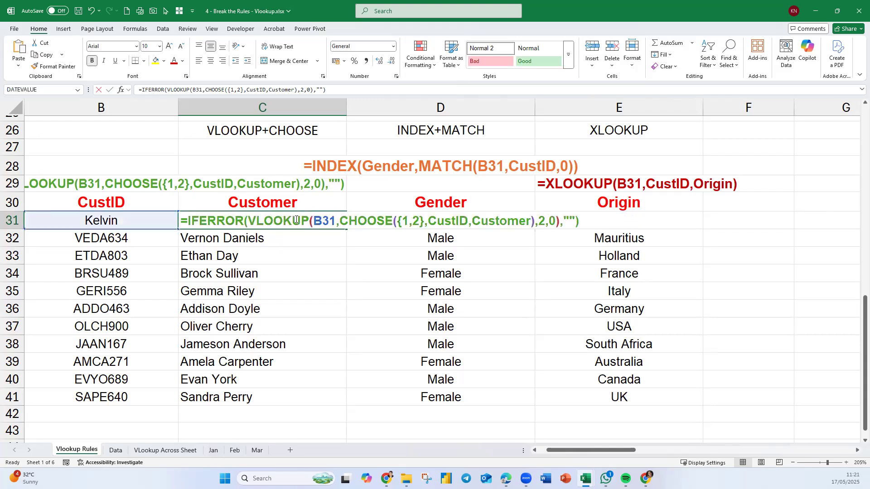
{"action": "left_click", "coordinate": [572, 220]}
{"action": "type", "text": "wrong"}
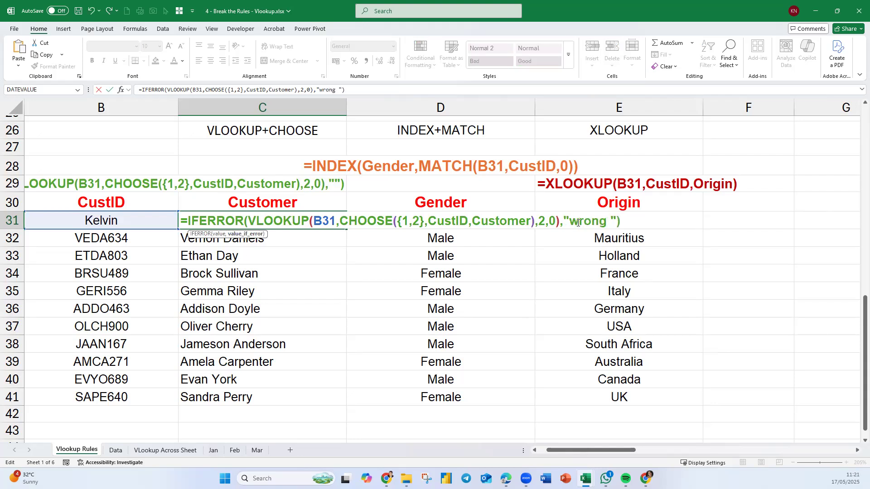
{"action": "key", "text": "BackSpace"}
{"action": "key", "text": "BackSpace"}
{"action": "key", "text": "BackSpace"}
{"action": "key", "text": "BackSpace"}
{"action": "key", "text": "BackSpace"}
{"action": "key", "text": "BackSpace"}
{"action": "type", "text": "Wrong Code"}
{"action": "key", "text": "Return"}
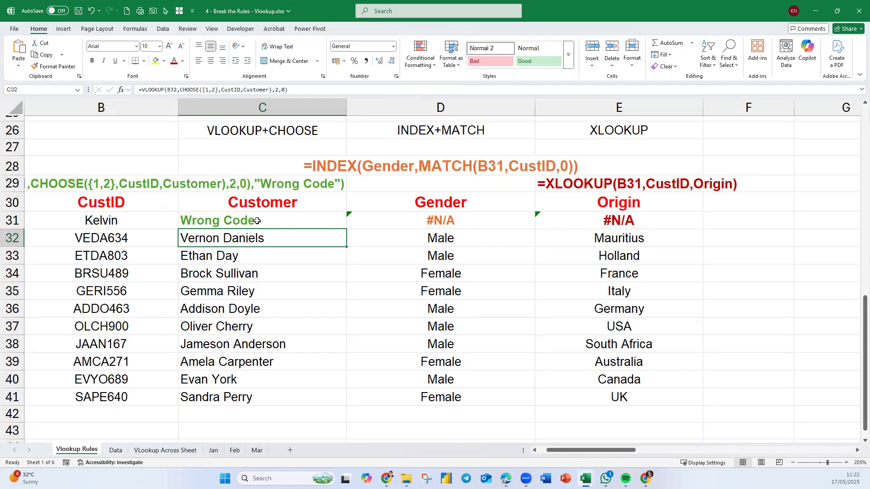
Wrap the D31 formula in IFERROR with a "Wrong Code" fallback: =IFERROR(INDEX(Gender,MATCH(B31,CustID,0)),"Wrong Code").
{"action": "left_click", "coordinate": [414, 223]}
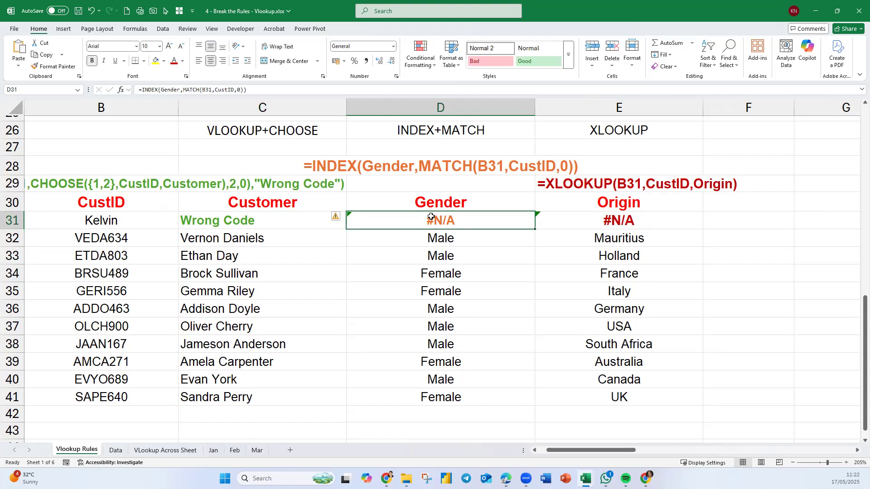
{"action": "double_click", "coordinate": [388, 219]}
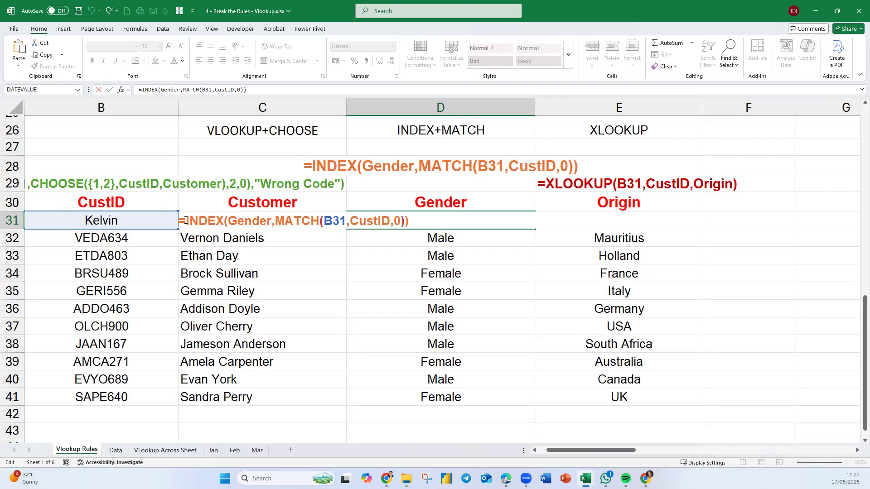
{"action": "type", "text": "ifer"}
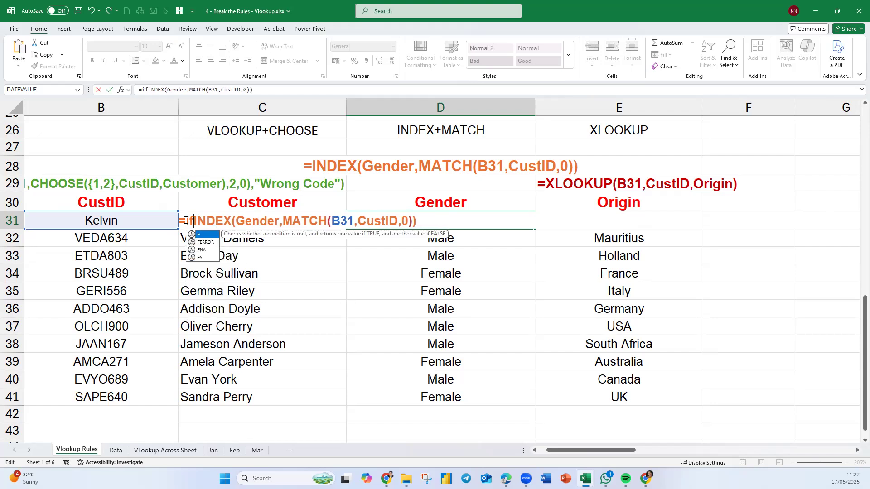
{"action": "key", "text": "Tab"}
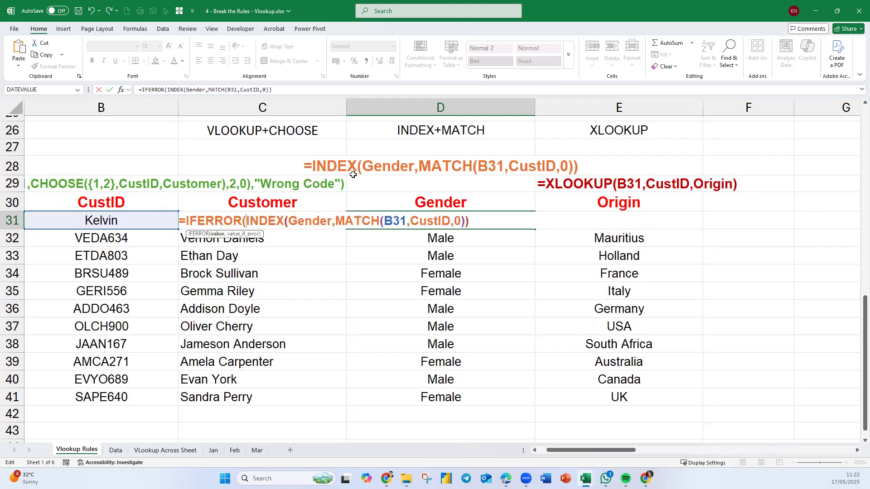
{"action": "type", "text": ",\"Wrong Code"}
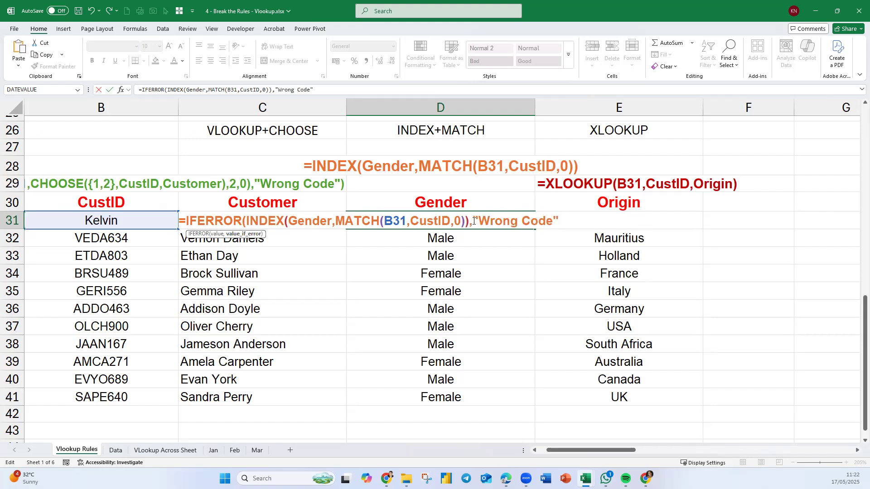
{"action": "type", "text": "\""}
{"action": "key", "text": "Return"}
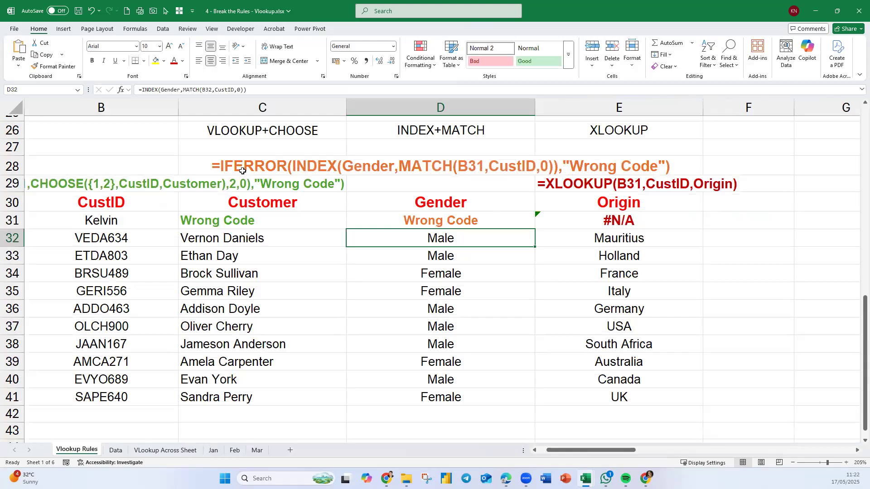
Centre the displayed formula text in C29 horizontally.
{"action": "left_click", "coordinate": [222, 184]}
{"action": "left_click", "coordinate": [211, 61]}
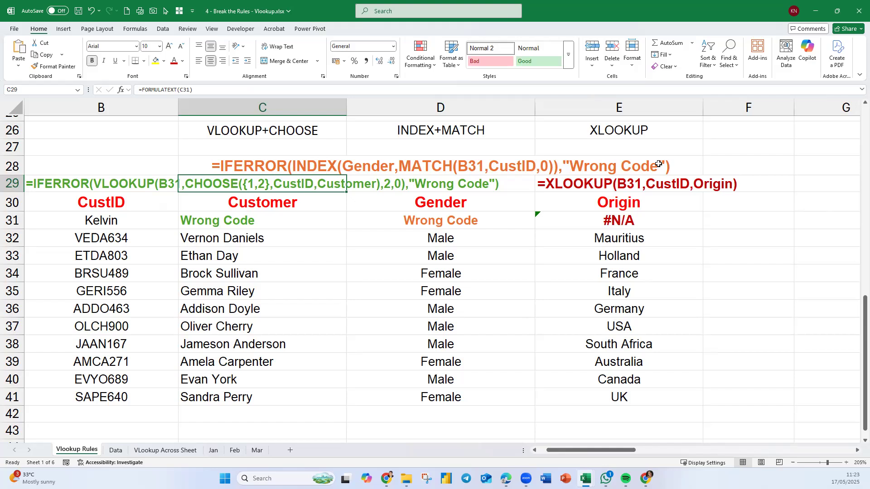
{"action": "left_click", "coordinate": [489, 221]}
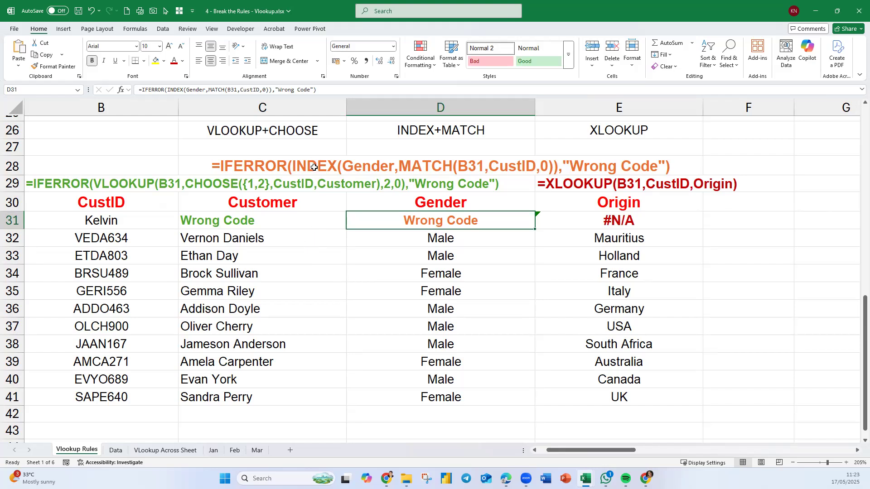
{"action": "left_click", "coordinate": [319, 148]}
{"action": "left_click", "coordinate": [130, 147]}
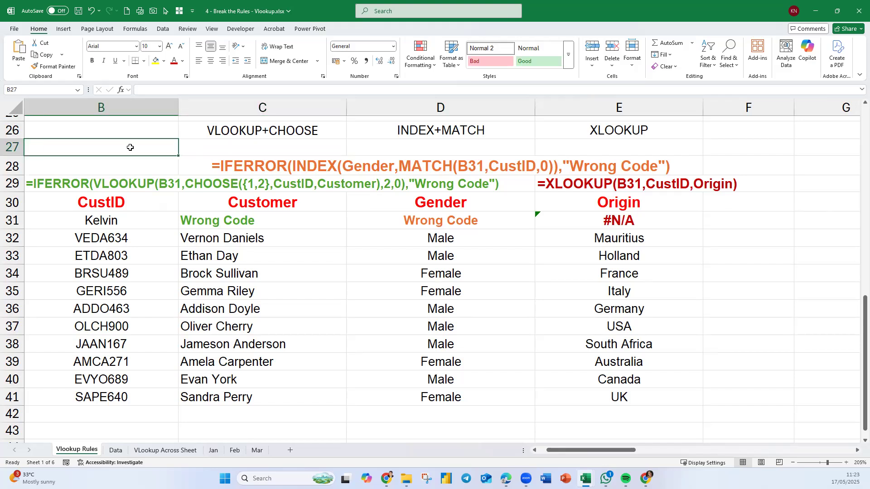
{"action": "left_click", "coordinate": [247, 145]}
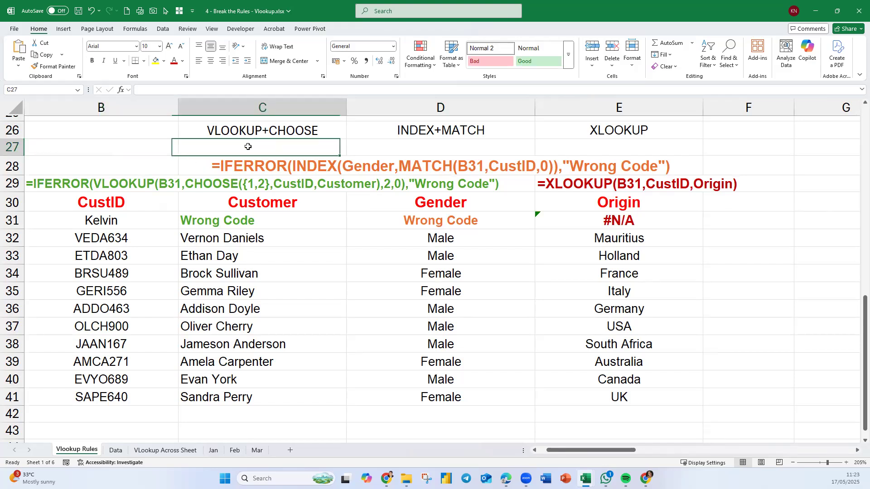
{"action": "left_click", "coordinate": [141, 149]}
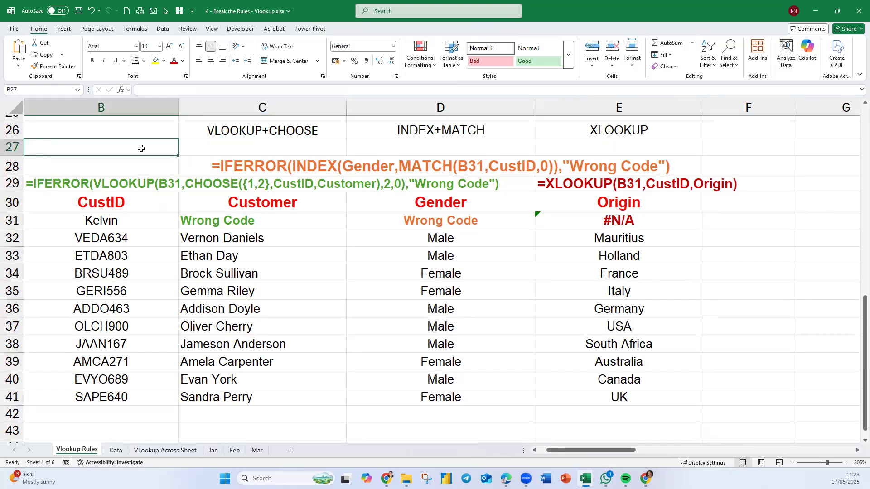
Enter 1 in B46 and a in B47, and centre both cells horizontally.
{"action": "scroll", "coordinate": [241, 285], "scroll_direction": "down", "scroll_amount": 4}
{"action": "left_click", "coordinate": [146, 275]}
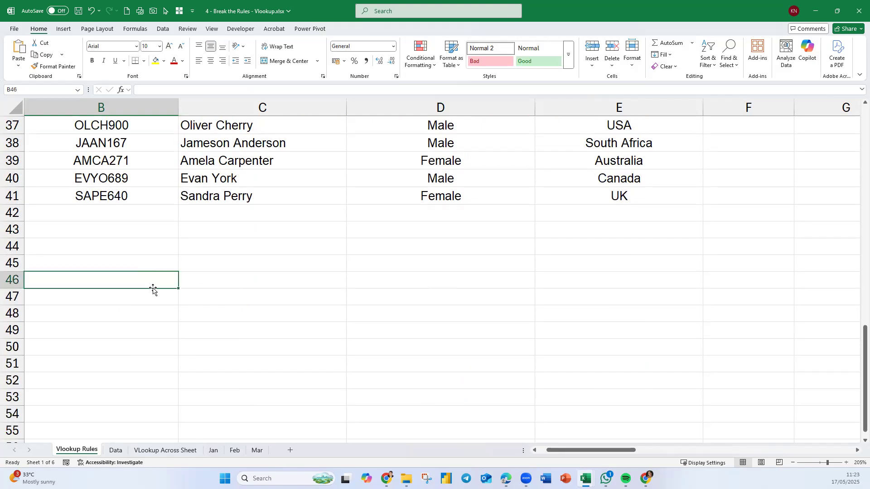
{"action": "type", "text": "1"}
{"action": "key", "text": "Return"}
{"action": "type", "text": "a"}
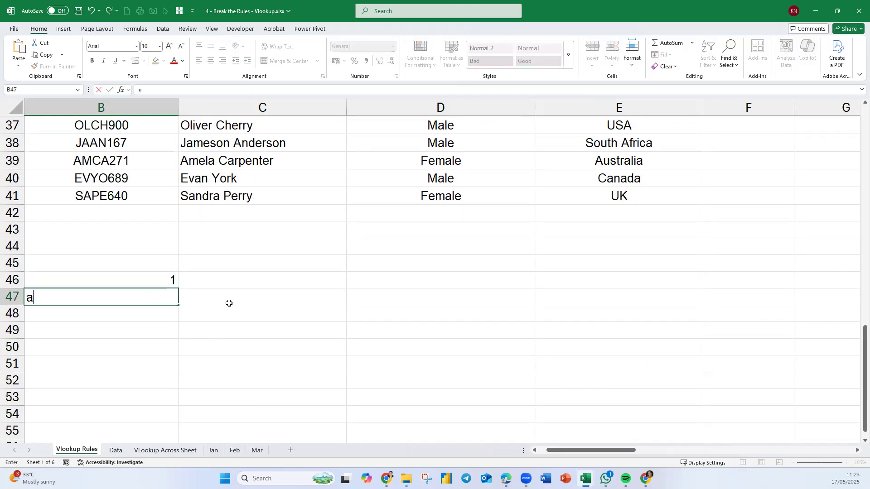
{"action": "left_click", "coordinate": [273, 284]}
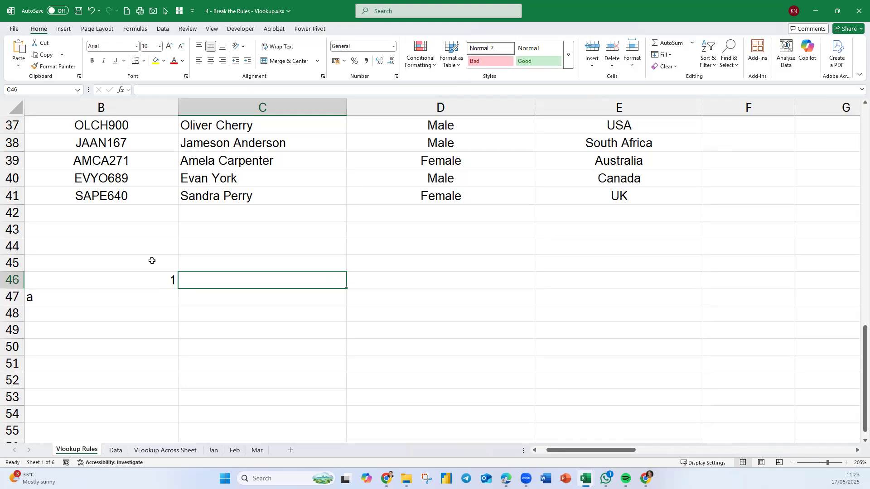
{"action": "left_click_drag", "start_coordinate": [113, 275], "coordinate": [111, 290]}
{"action": "left_click", "coordinate": [211, 60]}
{"action": "left_click", "coordinate": [269, 328]}
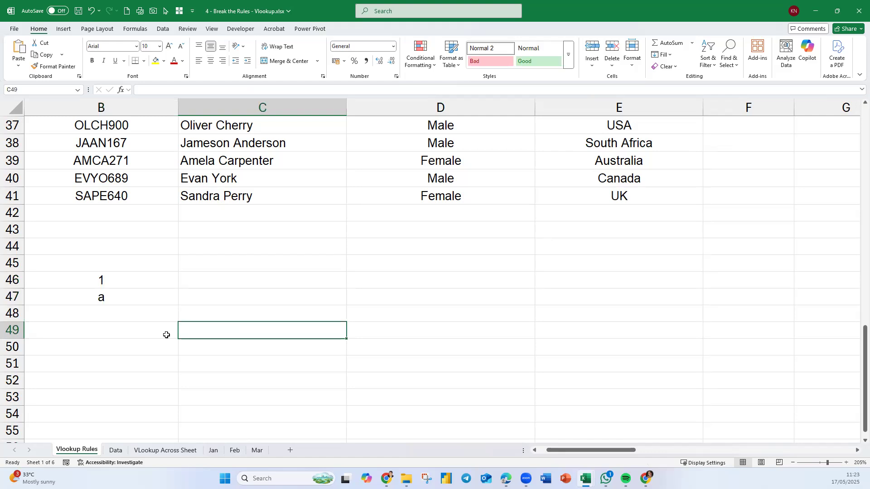
Add the two test cells in B49 with the formula =B46+B47.
{"action": "left_click", "coordinate": [153, 336]}
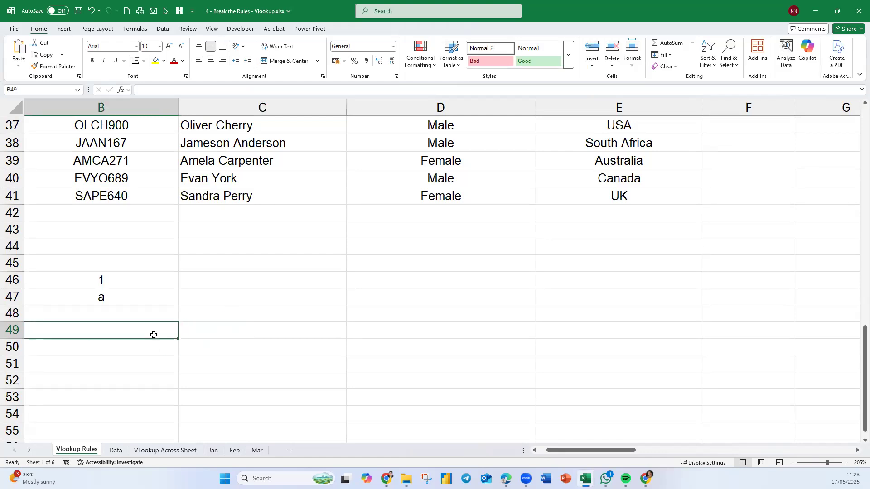
{"action": "type", "text": "="}
{"action": "left_click", "coordinate": [144, 280]}
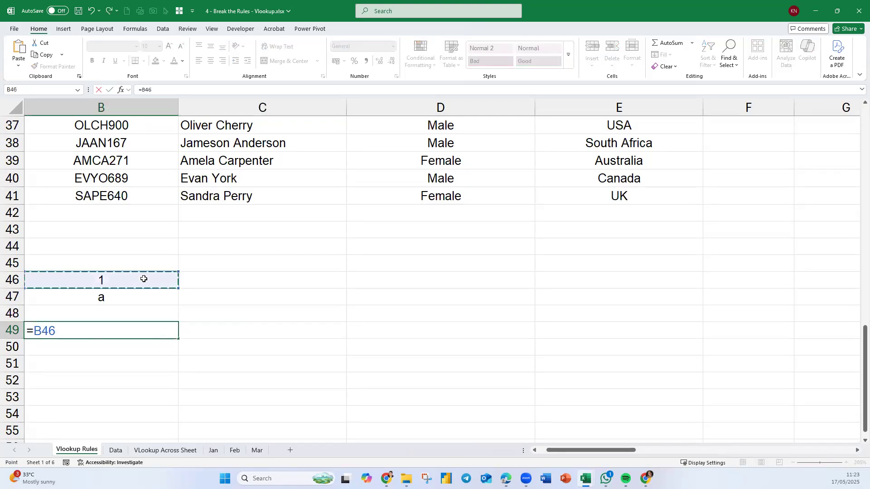
{"action": "type", "text": "+"}
{"action": "left_click", "coordinate": [142, 298]}
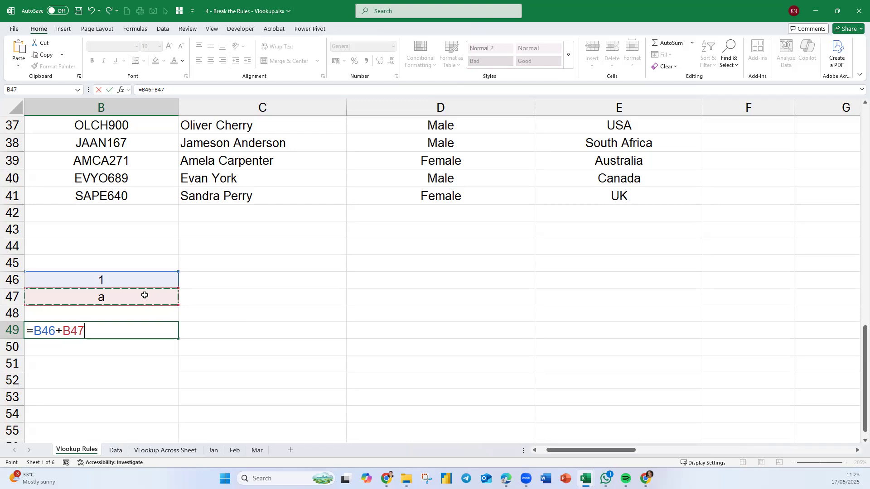
{"action": "key", "text": "Return"}
Start wrapping the B49 sum in IFERROR, with B46+B47 as its value argument.
{"action": "left_click", "coordinate": [159, 331]}
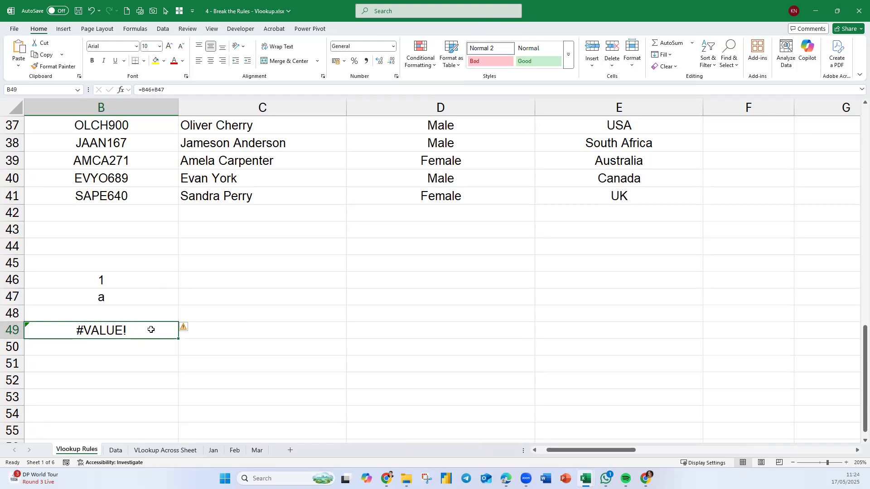
{"action": "double_click", "coordinate": [133, 331]}
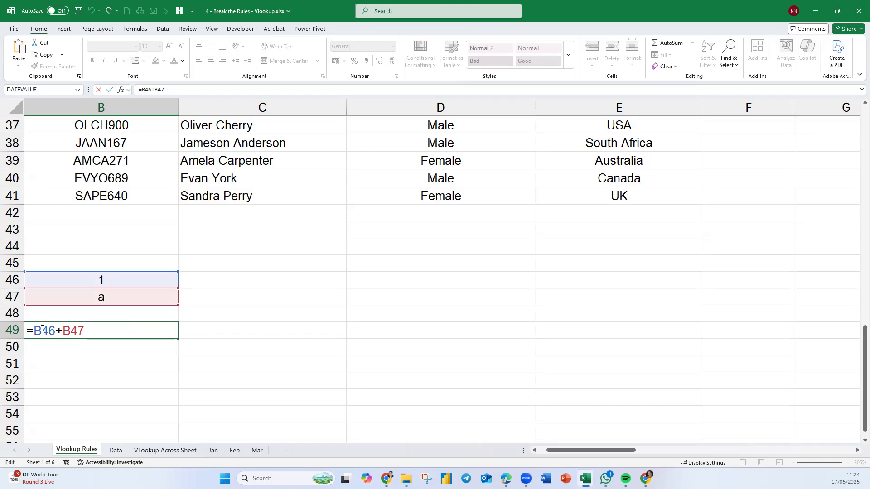
{"action": "type", "text": "if"}
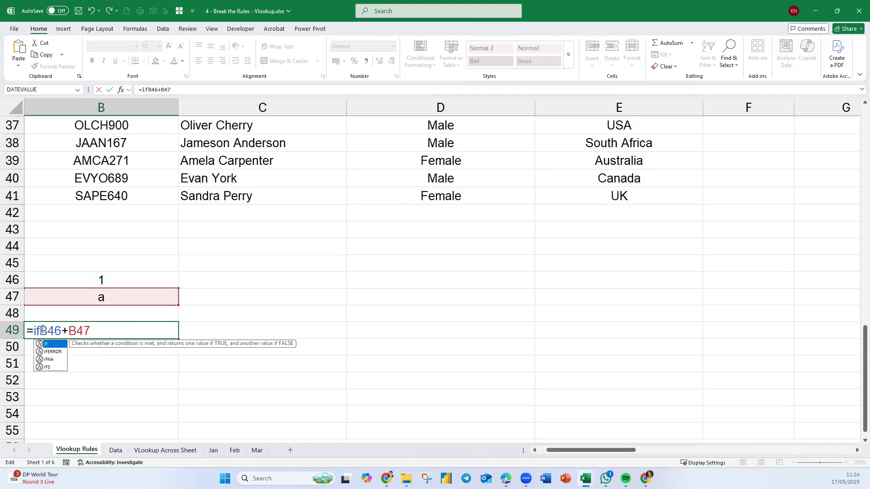
{"action": "key", "text": "Escape"}
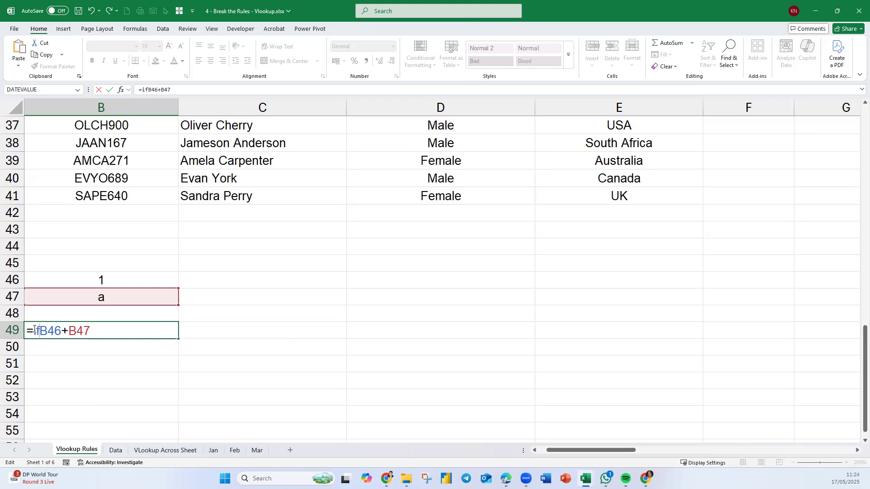
{"action": "type", "text": "E"}
{"action": "double_click", "coordinate": [37, 345]}
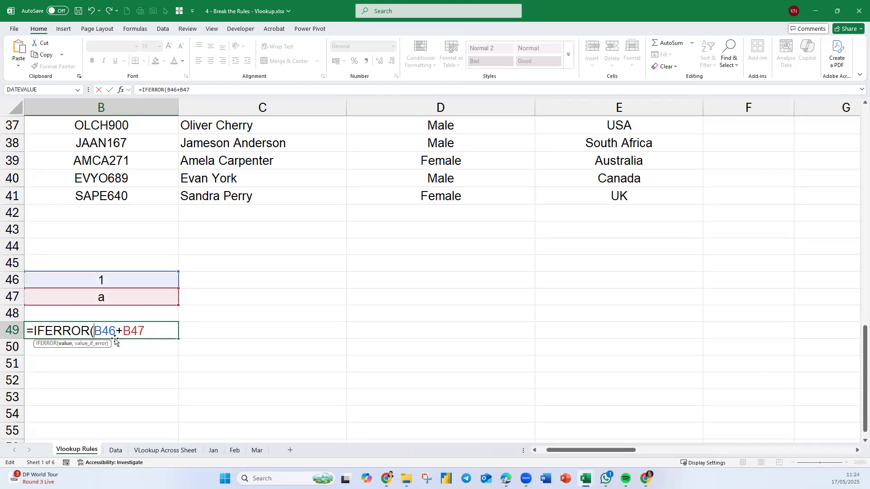
{"action": "double_click", "coordinate": [134, 331]}
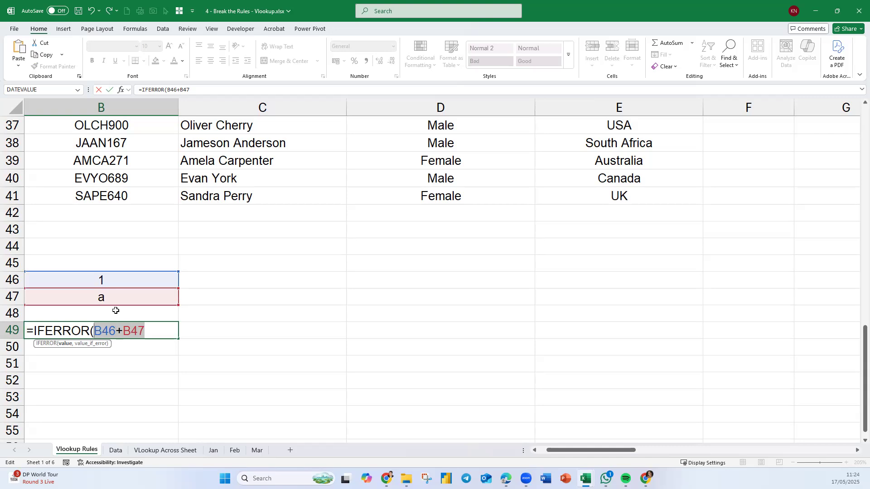
{"action": "left_click", "coordinate": [157, 333]}
{"action": "type", "text": ","}
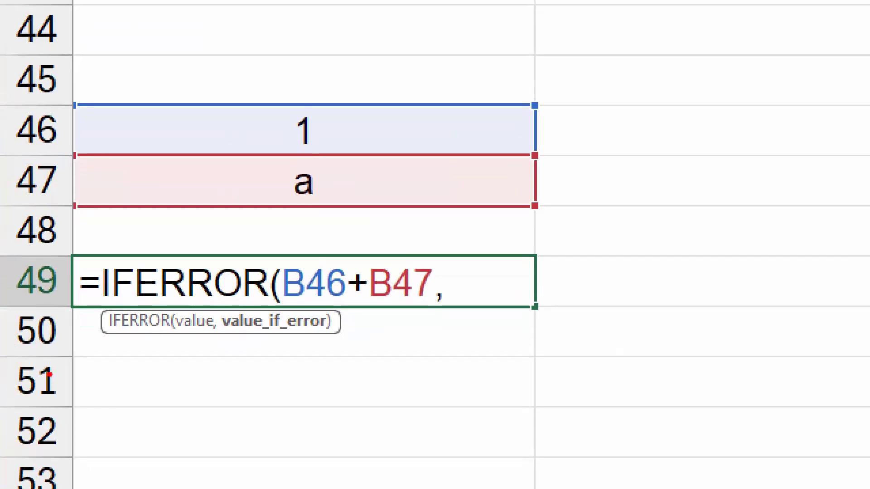
{"action": "mouse_move", "coordinate": [197, 312]}
{"action": "left_mouse_down"}
{"action": "mouse_move", "coordinate": [300, 183]}
{"action": "mouse_move", "coordinate": [346, 259]}
{"action": "mouse_move", "coordinate": [352, 245]}
{"action": "left_mouse_up"}
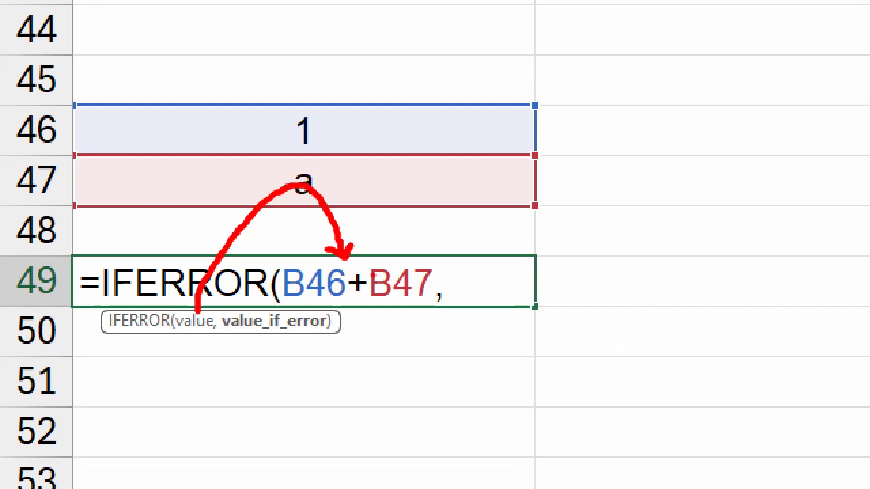
{"action": "left_click_drag", "start_coordinate": [181, 344], "coordinate": [183, 357]}
{"action": "mouse_move", "coordinate": [206, 319]}
{"action": "left_mouse_down"}
{"action": "mouse_move", "coordinate": [182, 358]}
{"action": "mouse_move", "coordinate": [277, 347]}
{"action": "mouse_move", "coordinate": [282, 335]}
{"action": "mouse_move", "coordinate": [285, 362]}
{"action": "left_mouse_up"}
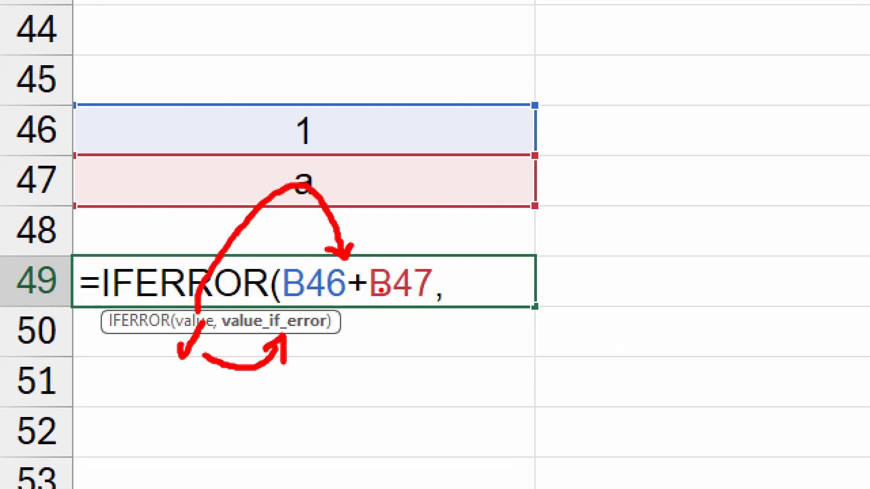
{"action": "key", "text": "Escape"}
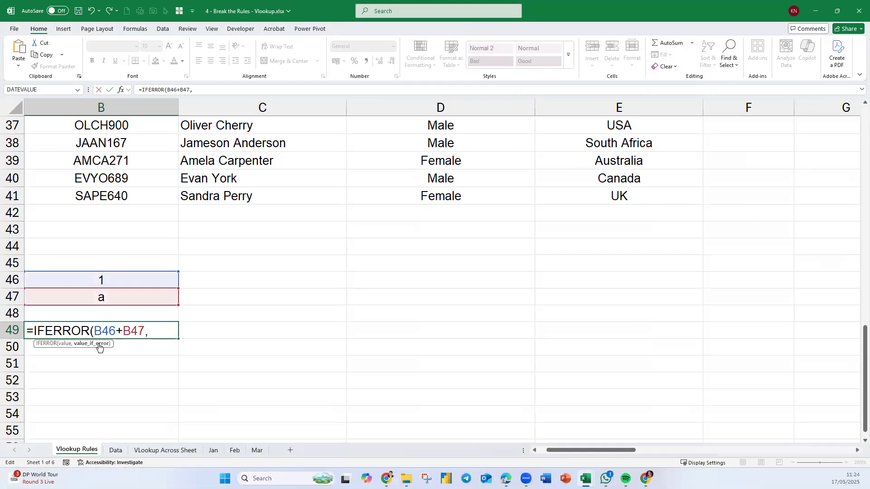
Complete the B49 formula with a "Cannot Compute" fallback: =IFERROR(B46+B47,"Cannot Compute").
{"action": "type", "text": "\"Cannot "}
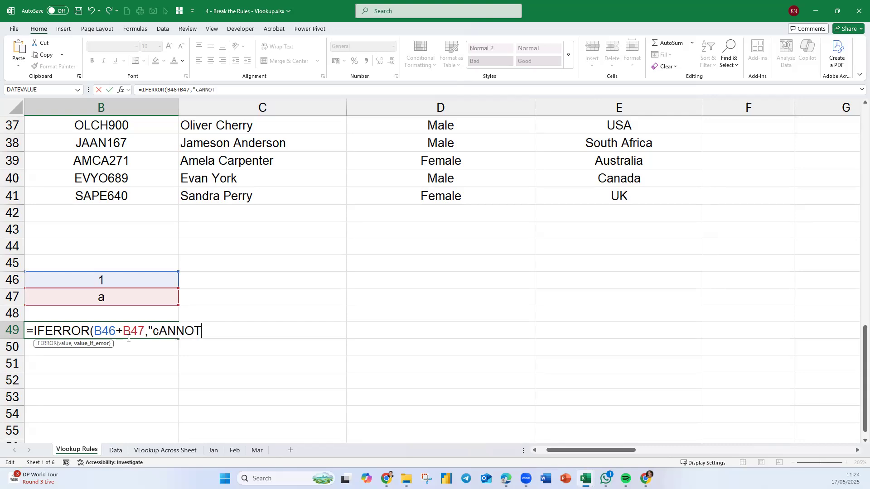
{"action": "type", "text": "Commp"}
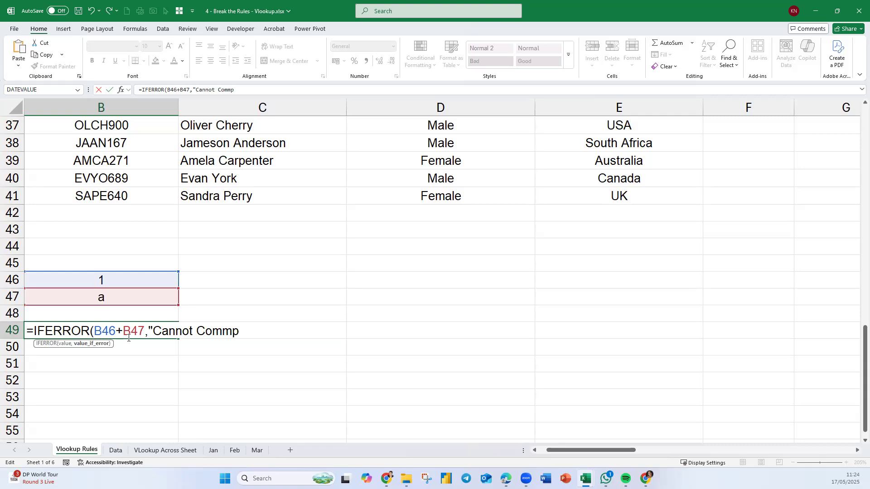
{"action": "key", "text": "BackSpace"}
{"action": "key", "text": "BackSpace"}
{"action": "type", "text": "pute\")"}
{"action": "key", "text": "Return"}
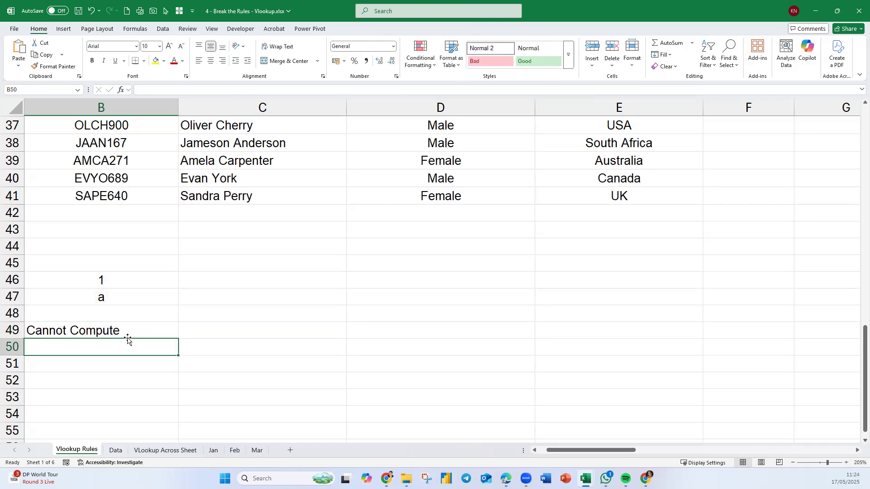
Set B47 to 3 and centre the B49 result horizontally.
{"action": "left_click", "coordinate": [106, 298]}
{"action": "type", "text": "3"}
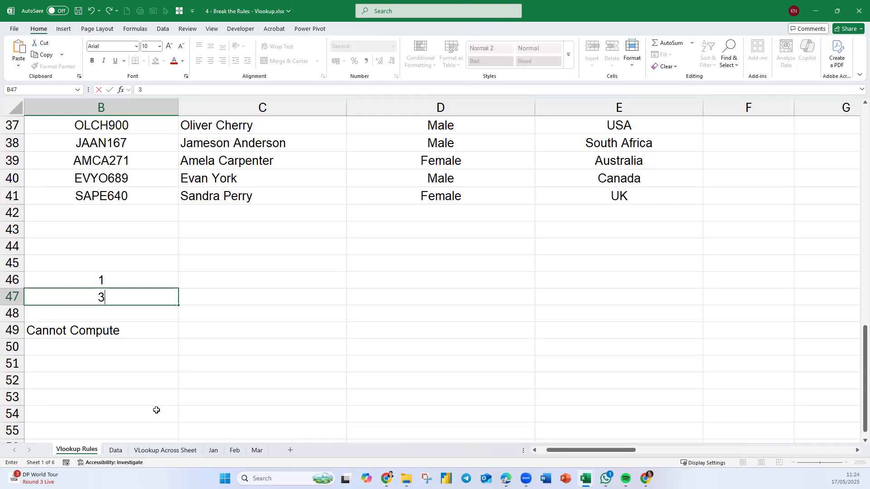
{"action": "key", "text": "Return"}
{"action": "left_click", "coordinate": [118, 330]}
{"action": "left_click", "coordinate": [211, 60]}
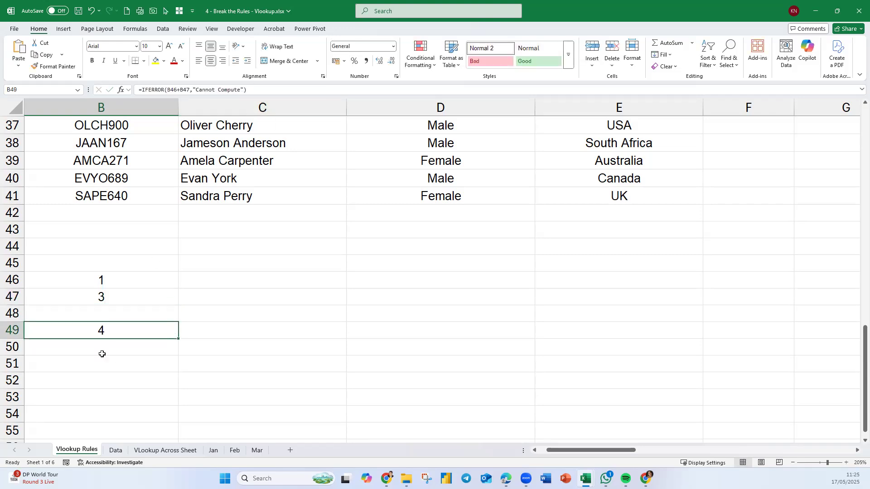
Replace the number in B47 with the letter A to test the IFERROR fallback.
{"action": "left_click", "coordinate": [120, 298]}
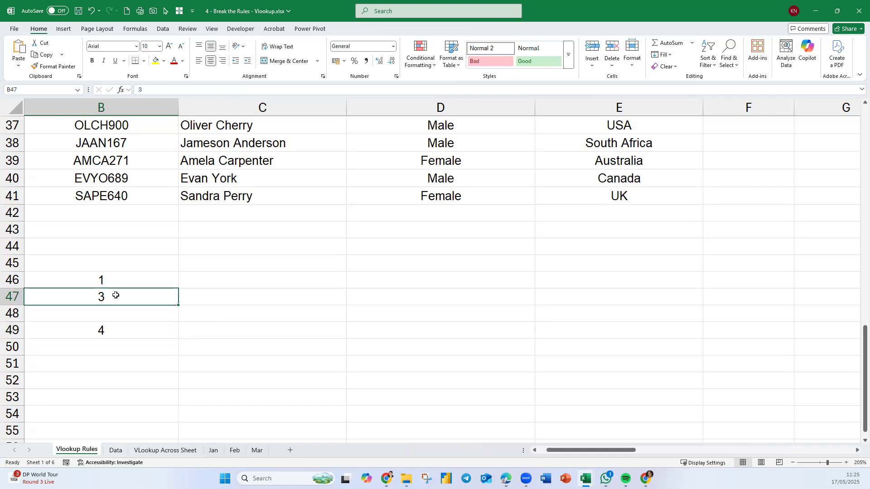
{"action": "type", "text": "A"}
{"action": "key", "text": "Return"}
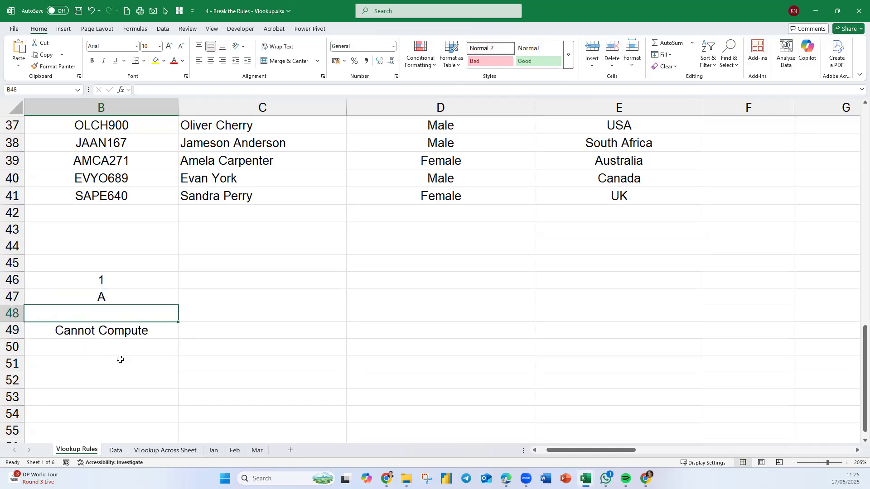
{"action": "left_click", "coordinate": [138, 334]}
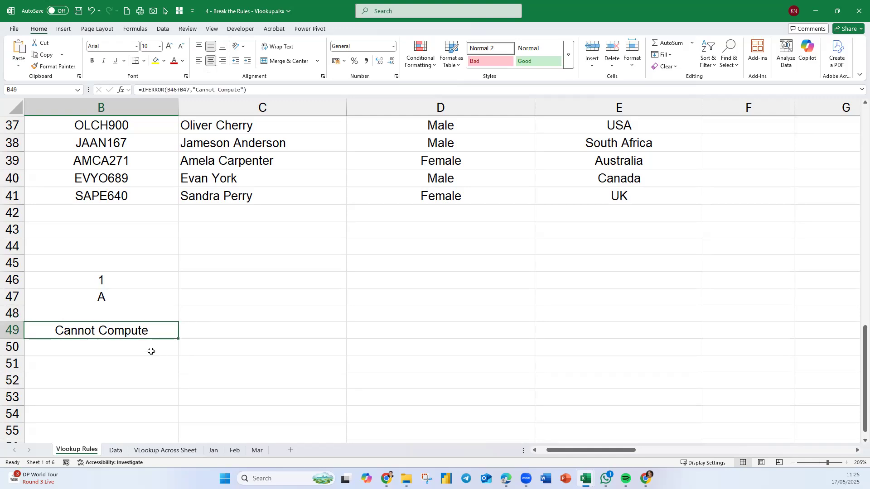
Show the text of the B49 formula in C49 using FORMULATEXT.
{"action": "left_click", "coordinate": [212, 335]}
{"action": "type", "text": "=fo"}
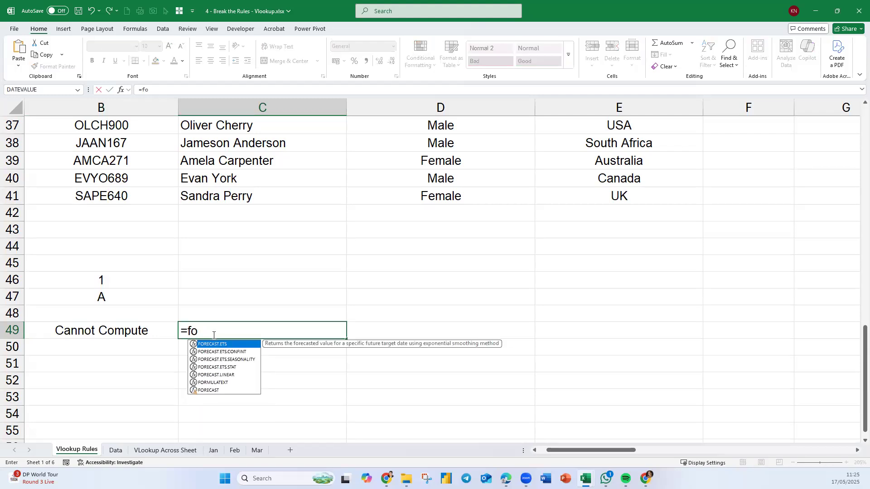
{"action": "key", "text": "BackSpace"}
{"action": "type", "text": "f"}
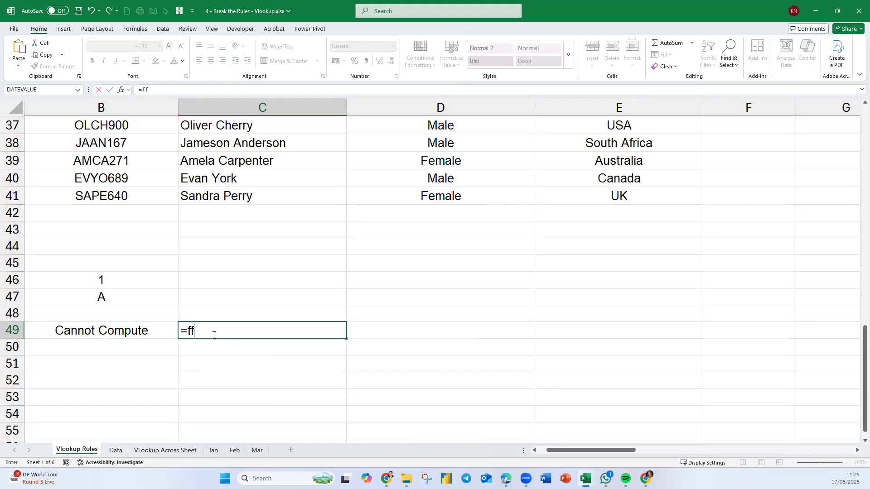
{"action": "key", "text": "BackSpace"}
{"action": "type", "text": "orm"}
{"action": "key", "text": "Tab"}
{"action": "key", "text": "Left"}
{"action": "key", "text": "Return"}
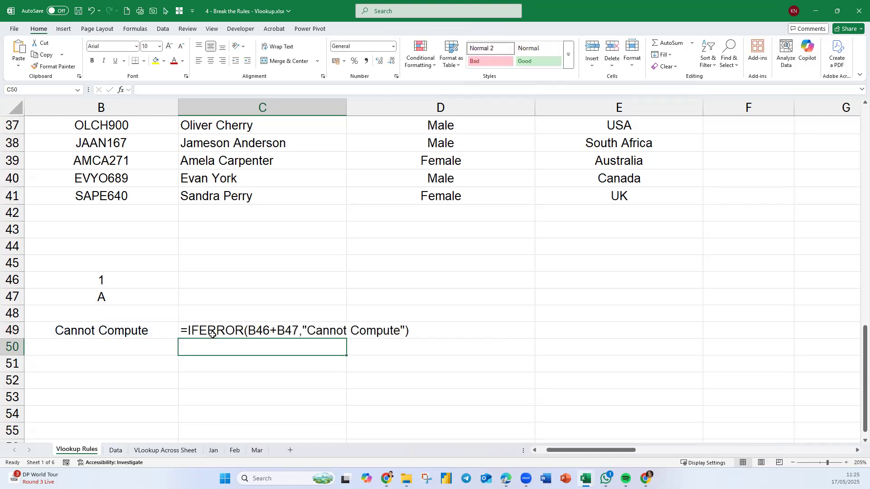
{"action": "left_click", "coordinate": [398, 367]}
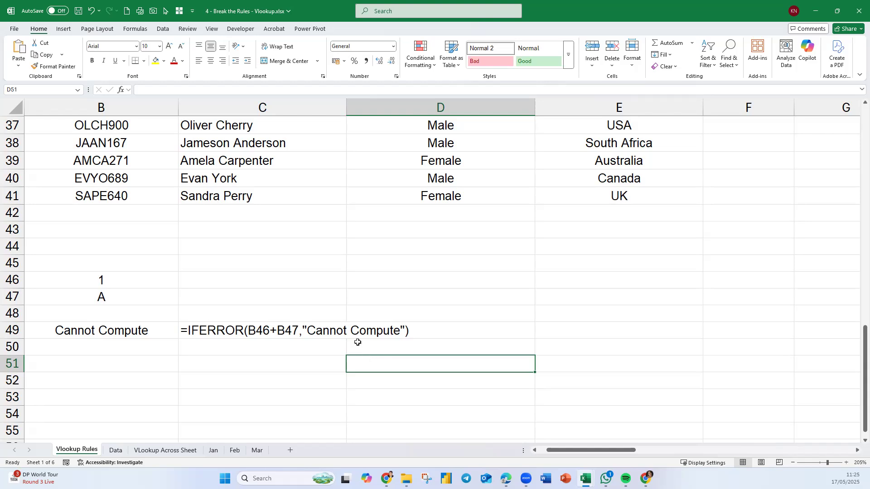
Open the C31 formula for editing and highlight the VLOOKUP expression that forms IFERROR's value argument.
{"action": "scroll", "coordinate": [358, 345], "scroll_direction": "up", "scroll_amount": 3}
{"action": "left_click", "coordinate": [270, 174]}
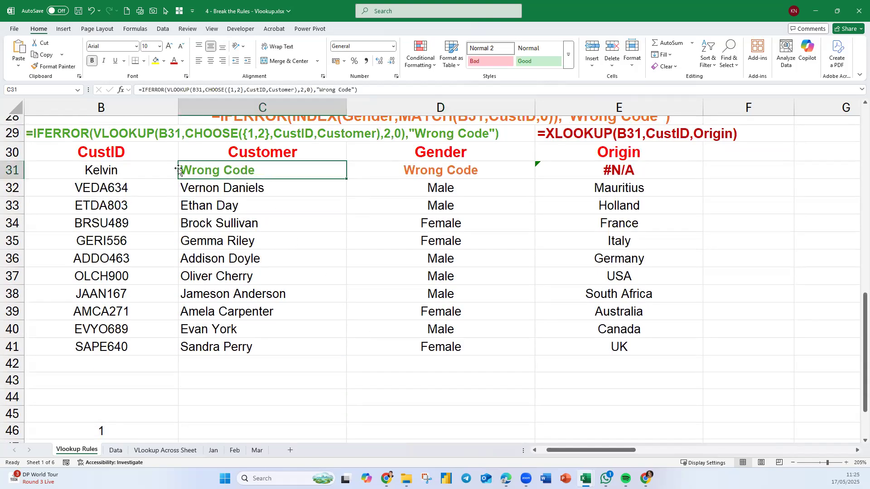
{"action": "double_click", "coordinate": [263, 171]}
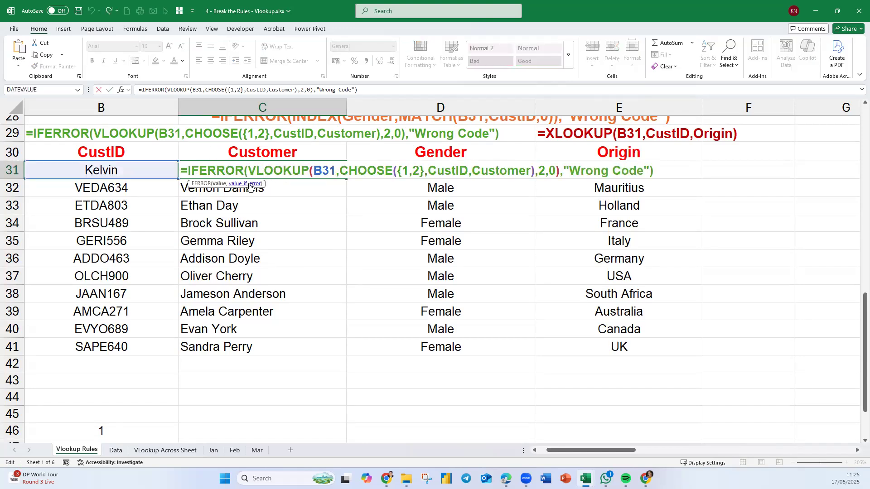
{"action": "left_click", "coordinate": [219, 183]}
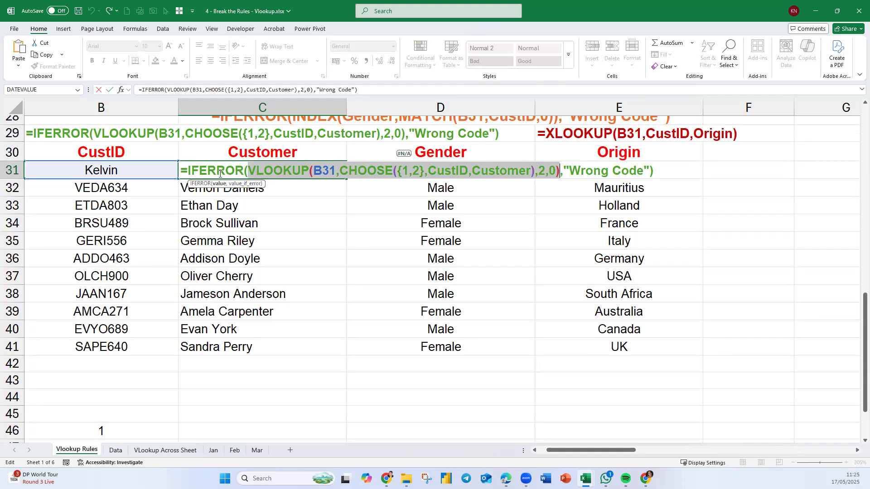
Highlight the "Wrong Code" value_if_error argument in the C31 IFERROR formula, and close the formula without changing it.
{"action": "left_click", "coordinate": [257, 187]}
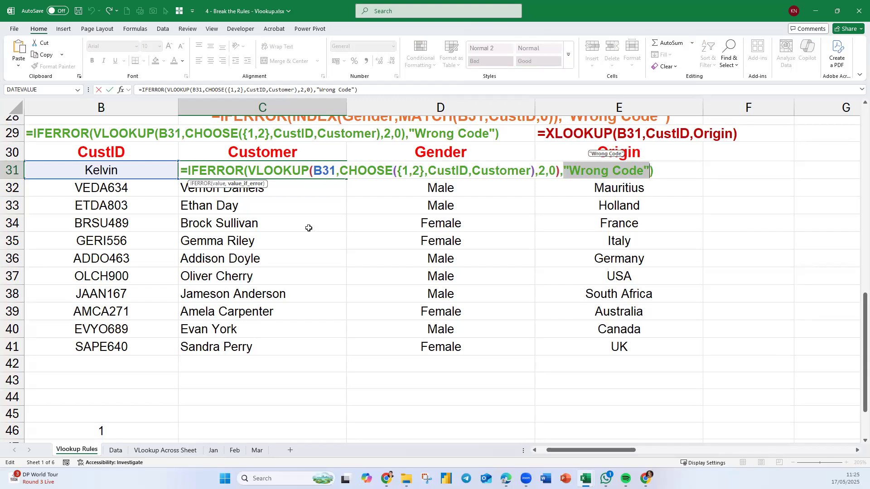
{"action": "key", "text": "Return"}
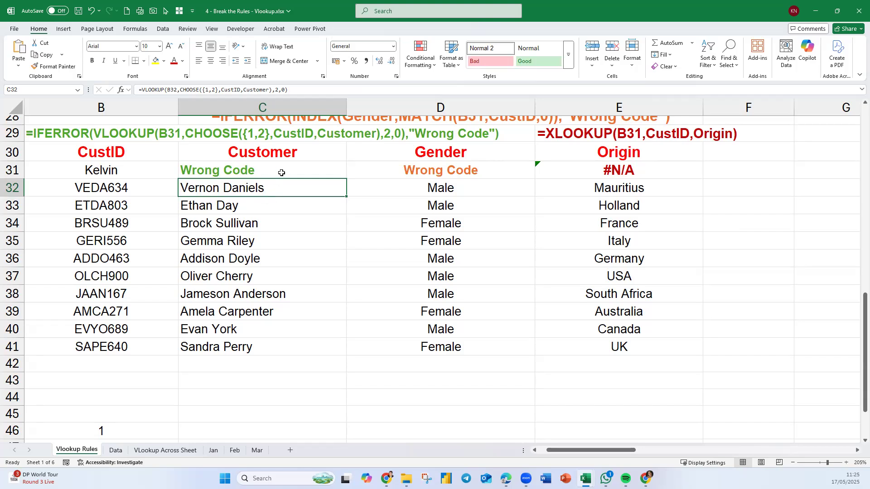
Fill the C31 IFERROR formula down to C41 without formatting, and check the copied formula in C37.
{"action": "left_click", "coordinate": [281, 172]}
{"action": "left_click_drag", "start_coordinate": [346, 179], "coordinate": [343, 355]}
{"action": "left_click", "coordinate": [357, 363]}
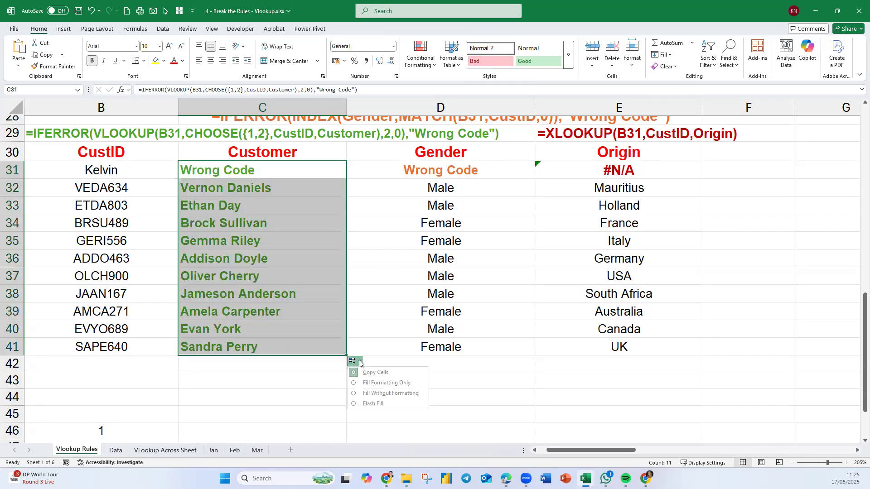
{"action": "left_click", "coordinate": [381, 391]}
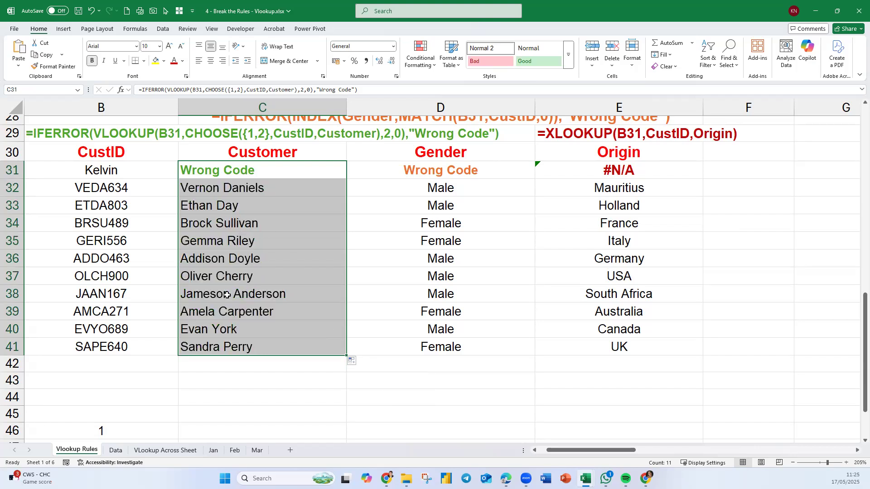
{"action": "key", "text": "ctrl+Down"}
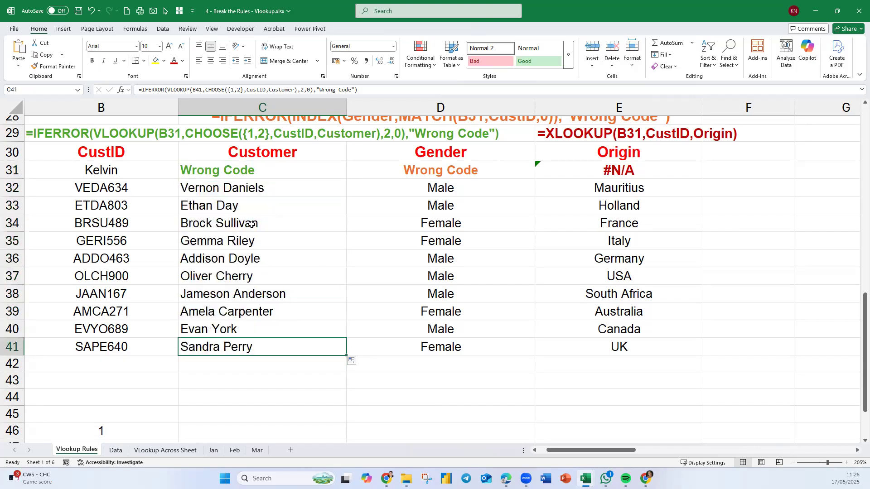
{"action": "double_click", "coordinate": [243, 276]}
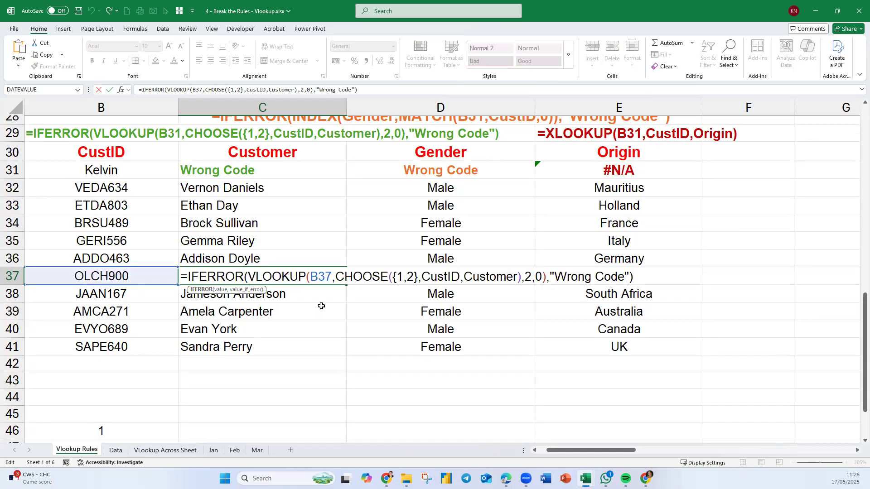
{"action": "key", "text": "Return"}
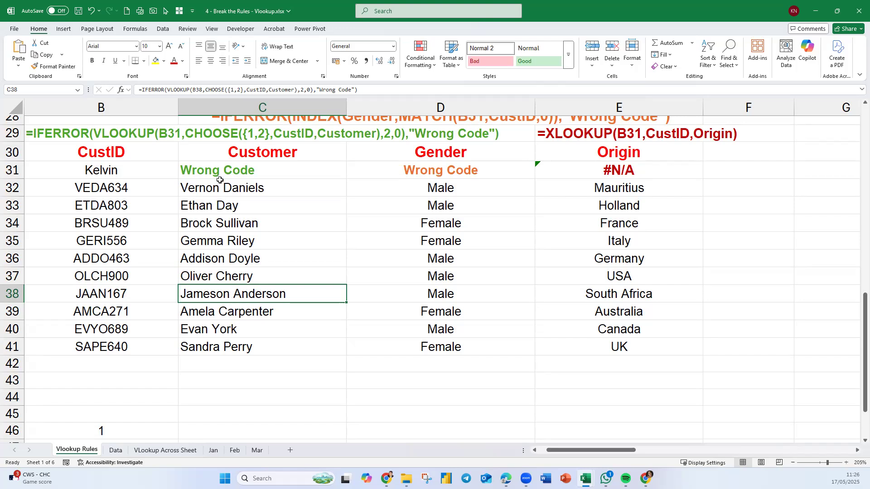
Examine the invalid lookup code in B31 and the IFERROR formula with INDEX and MATCH in D31.
{"action": "left_click", "coordinate": [119, 171]}
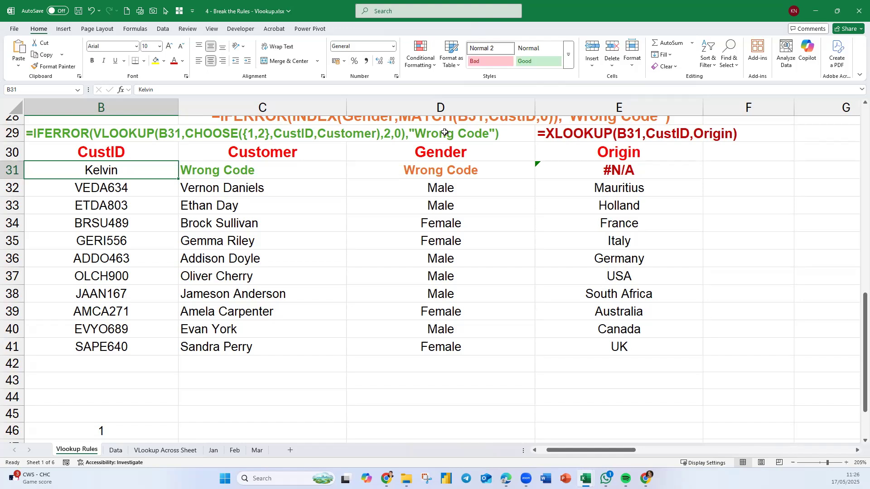
{"action": "left_click", "coordinate": [473, 170]}
{"action": "scroll", "coordinate": [470, 177], "scroll_direction": "up", "scroll_amount": 2}
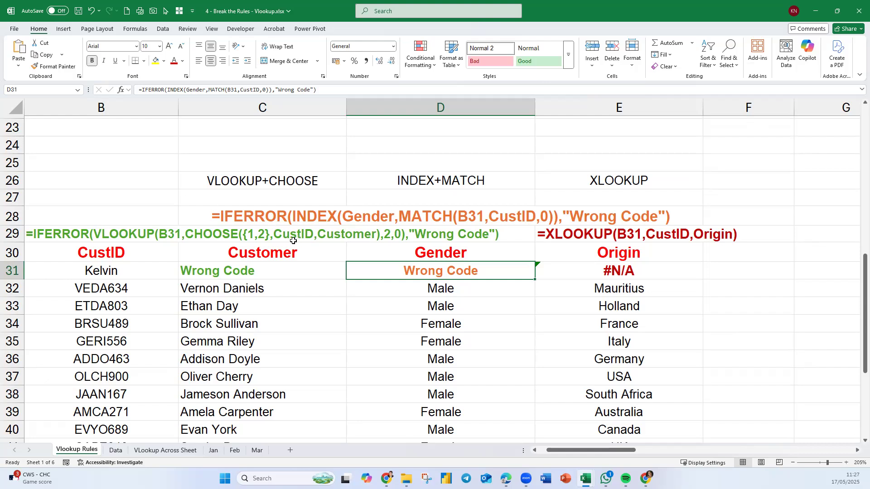
Inspect the XLOOKUP formula in E31, pointing out its optional if_not_found argument, and close it unchanged.
{"action": "left_click", "coordinate": [658, 275]}
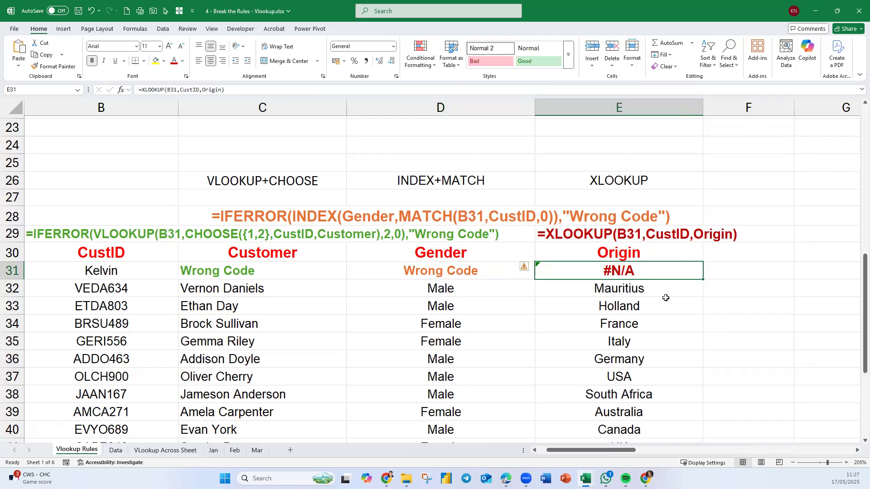
{"action": "left_click", "coordinate": [856, 451]}
{"action": "left_click", "coordinate": [856, 451]}
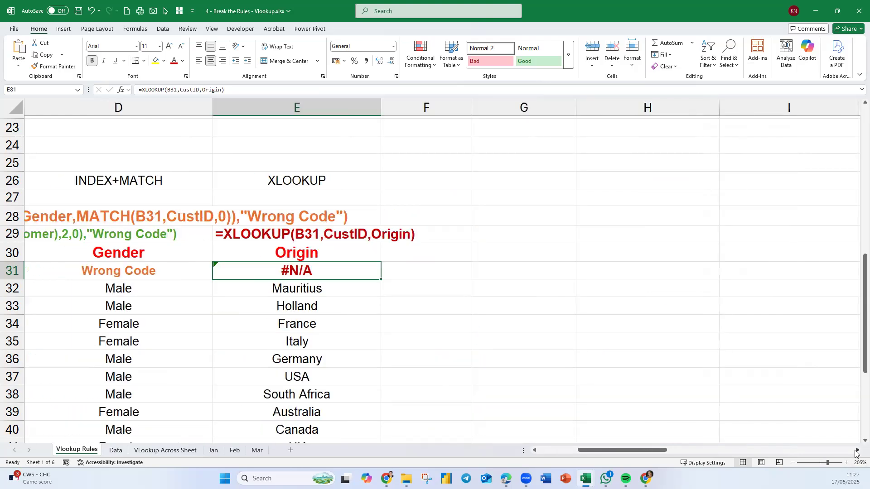
{"action": "double_click", "coordinate": [347, 271]}
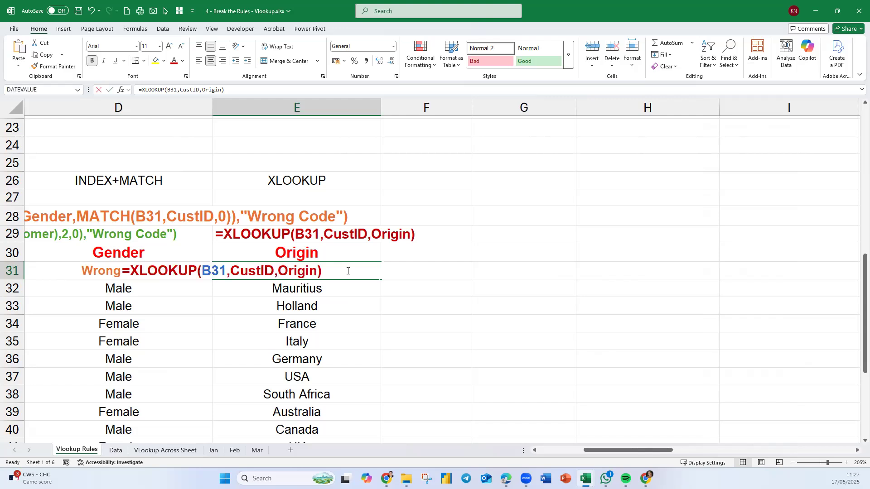
{"action": "left_click", "coordinate": [315, 271]}
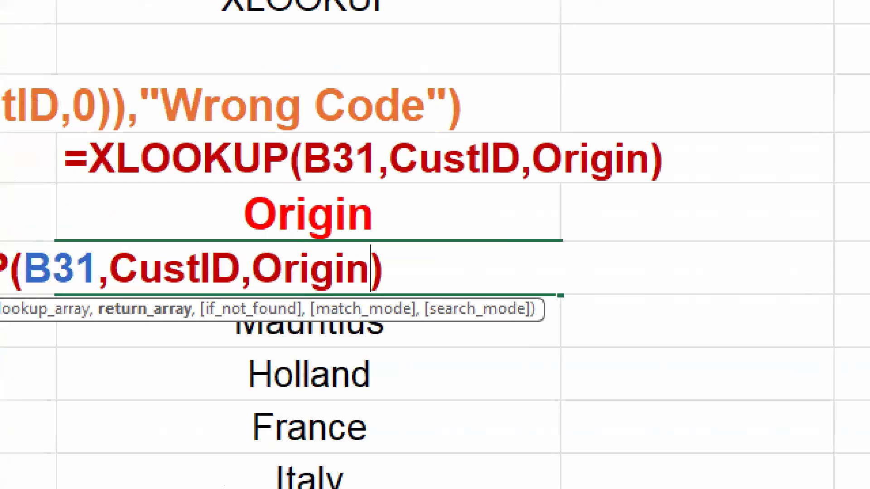
{"action": "mouse_move", "coordinate": [254, 308]}
{"action": "left_mouse_down"}
{"action": "mouse_move", "coordinate": [363, 307]}
{"action": "mouse_move", "coordinate": [373, 283]}
{"action": "mouse_move", "coordinate": [370, 311]}
{"action": "left_mouse_up"}
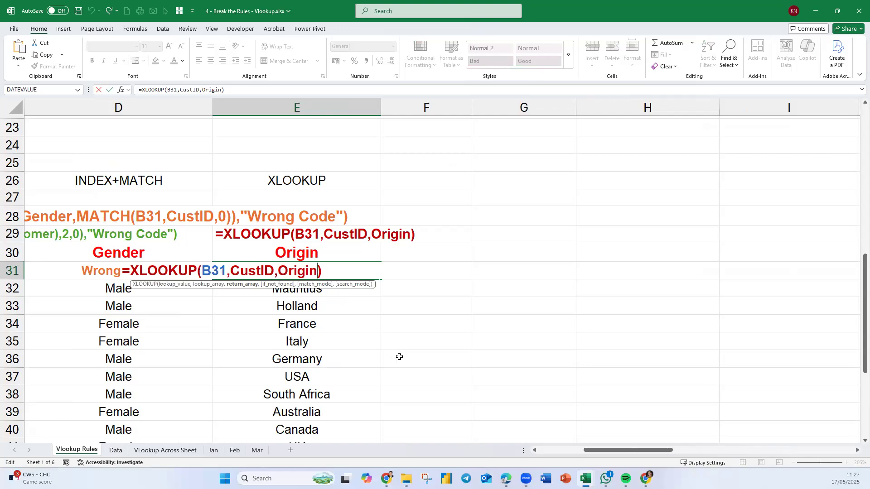
{"action": "key", "text": "ctrl+Return"}
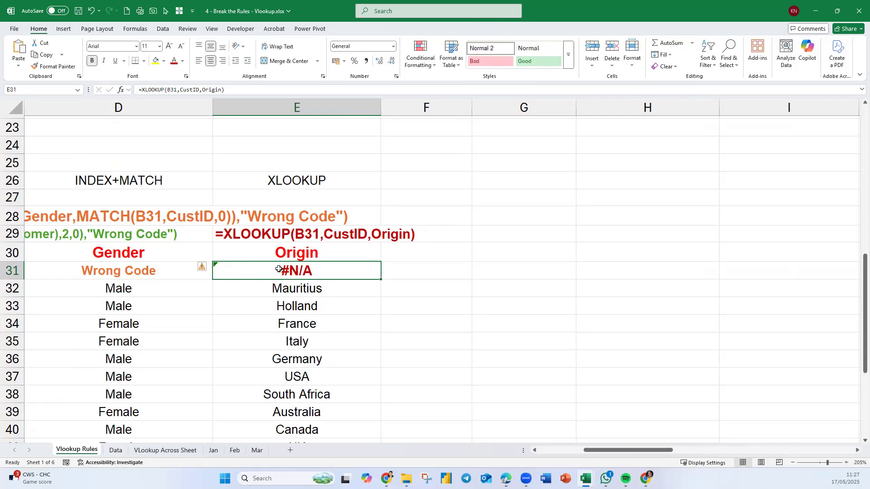
Add "Wrong Code" as the if_not_found argument of the E31 XLOOKUP formula and accept the suggested typo correction.
{"action": "double_click", "coordinate": [334, 273]}
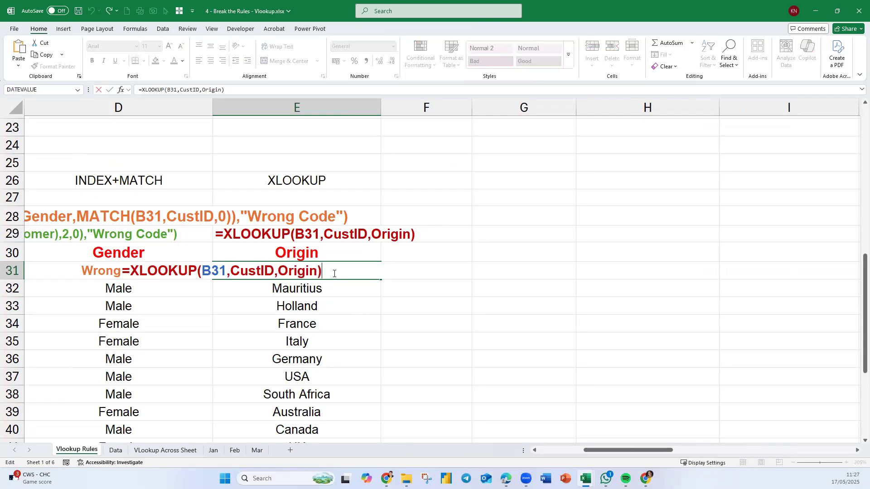
{"action": "left_click", "coordinate": [319, 274]}
{"action": "type", "text": ",\""}
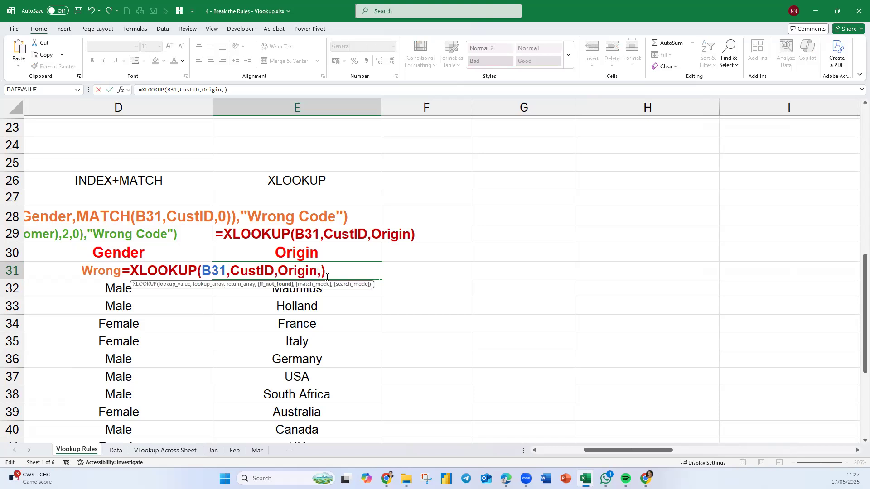
{"action": "type", "text": "Wrong Cod"}
{"action": "type", "text": "e\")"}
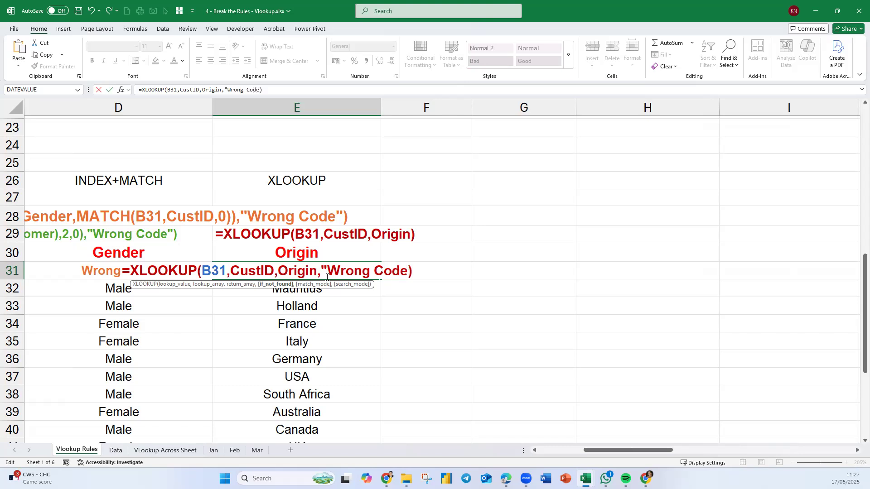
{"action": "key", "text": "Return"}
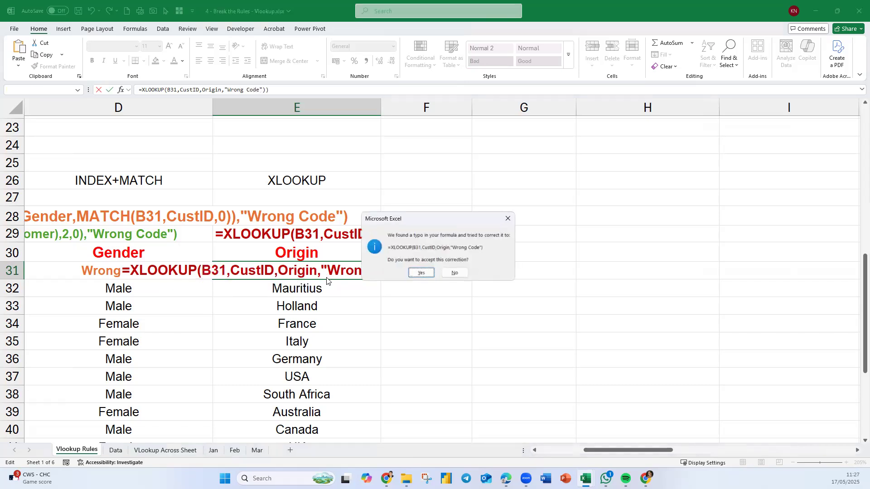
{"action": "left_click", "coordinate": [421, 274]}
{"action": "left_click", "coordinate": [362, 273]}
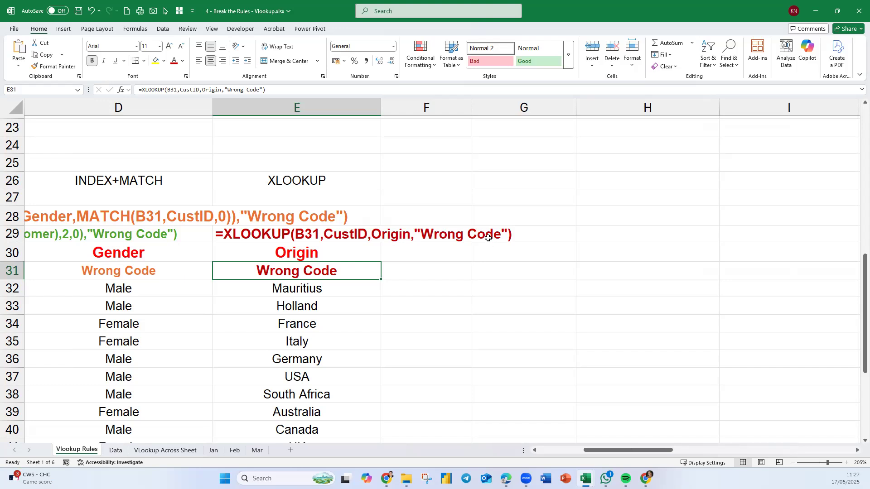
Highlight the if_not_found argument in the E31 XLOOKUP formula and remove it along with its comma.
{"action": "double_click", "coordinate": [357, 272]}
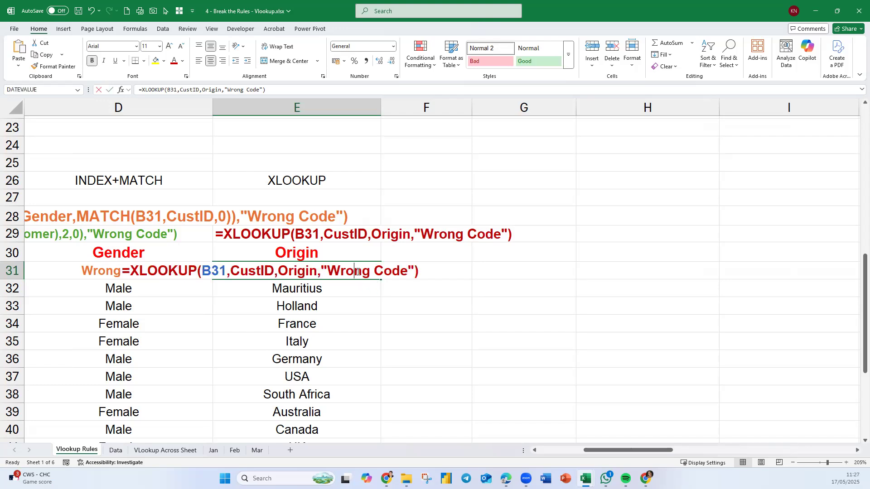
{"action": "left_click", "coordinate": [276, 284]}
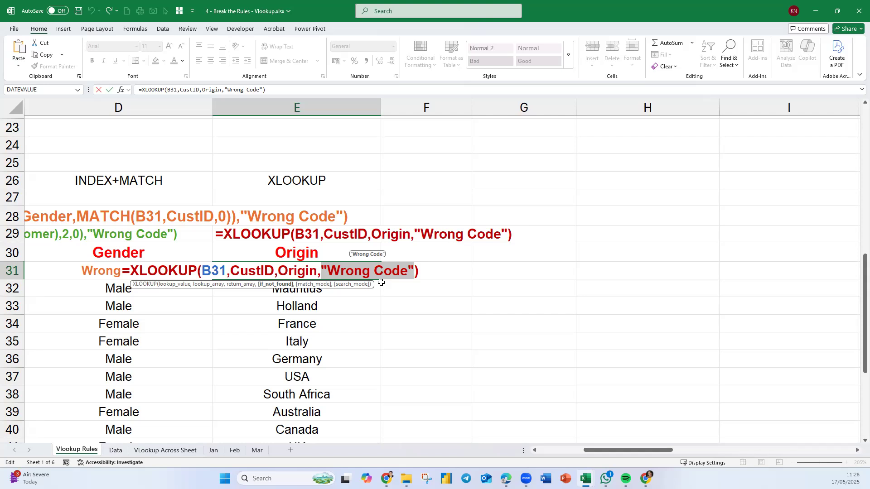
{"action": "key", "text": "Delete"}
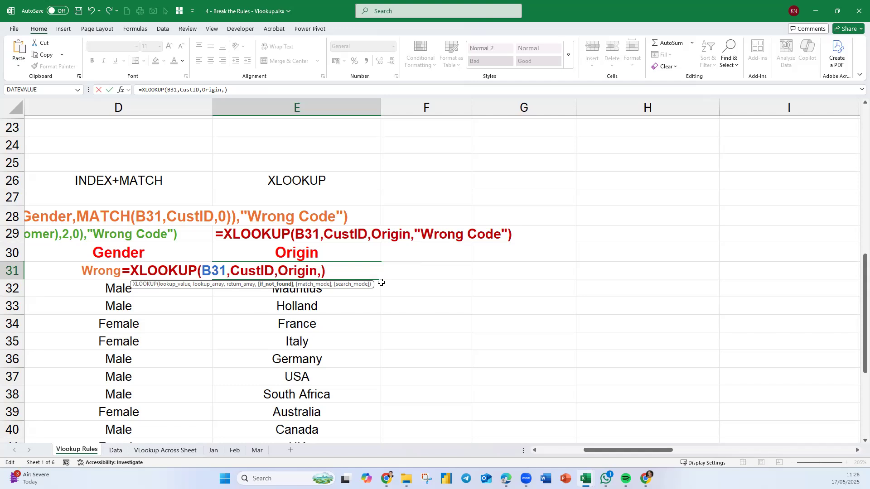
{"action": "key", "text": "BackSpace"}
{"action": "key", "text": "Return"}
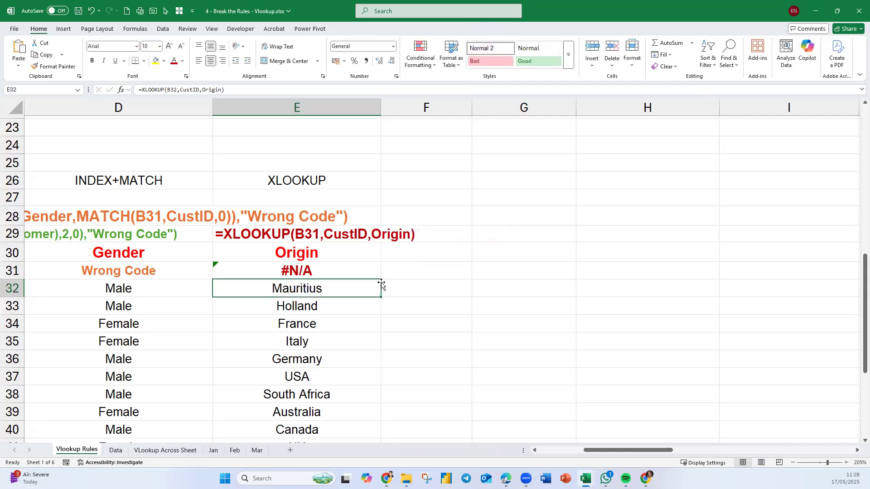
Add an if_not_found argument to the E31 XLOOKUP formula, using a first name in quotation marks as the custom message.
{"action": "double_click", "coordinate": [312, 269]}
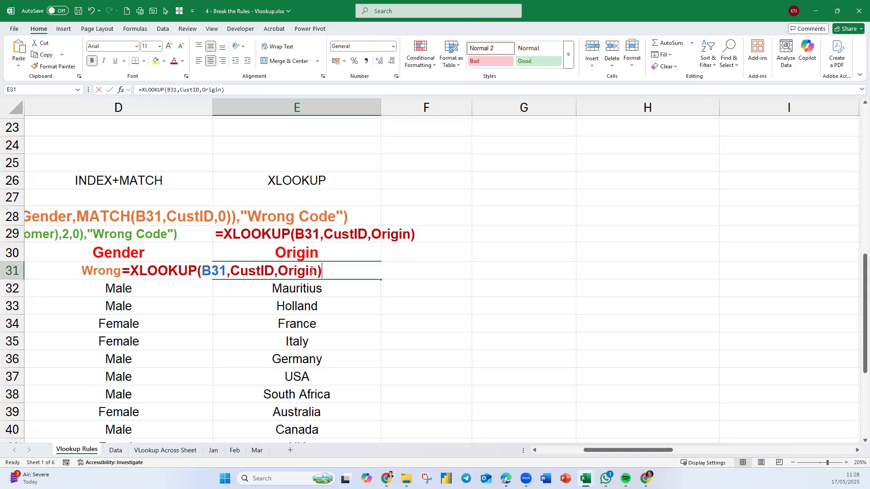
{"action": "type", "text": ",\""}
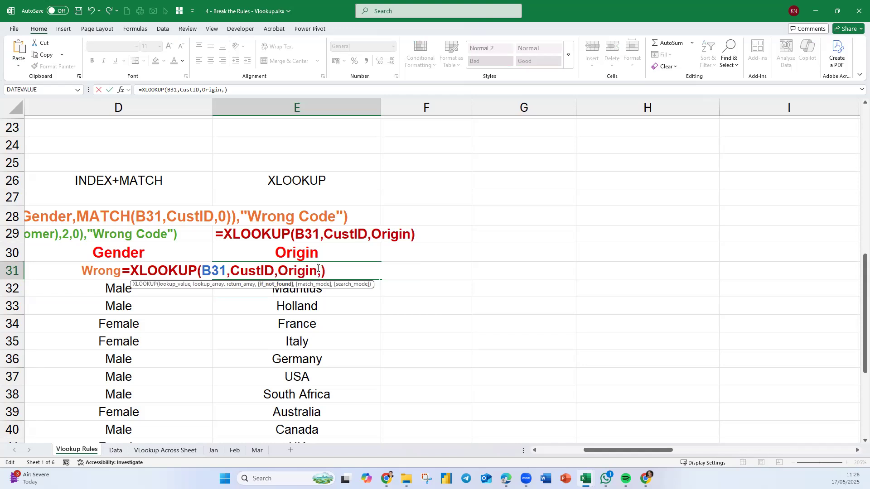
{"action": "type", "text": "Kalai\""}
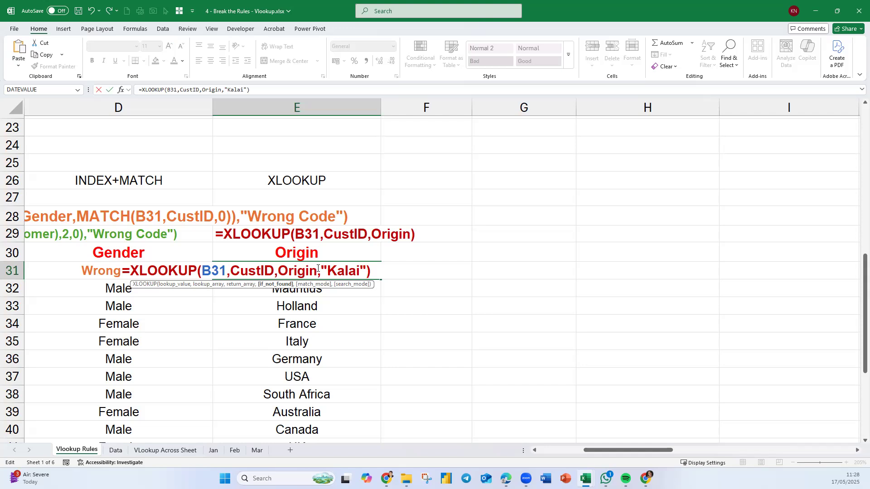
{"action": "key", "text": "Return"}
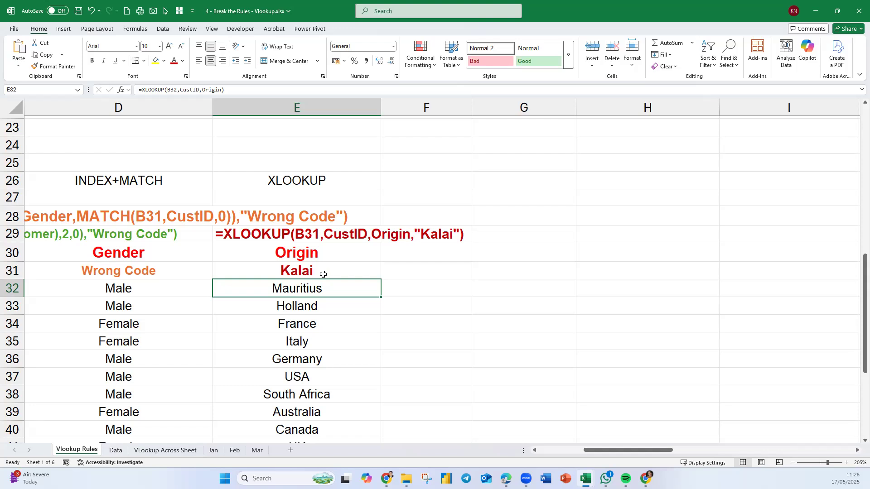
{"action": "right_click", "coordinate": [323, 274]}
{"action": "key", "text": "Escape"}
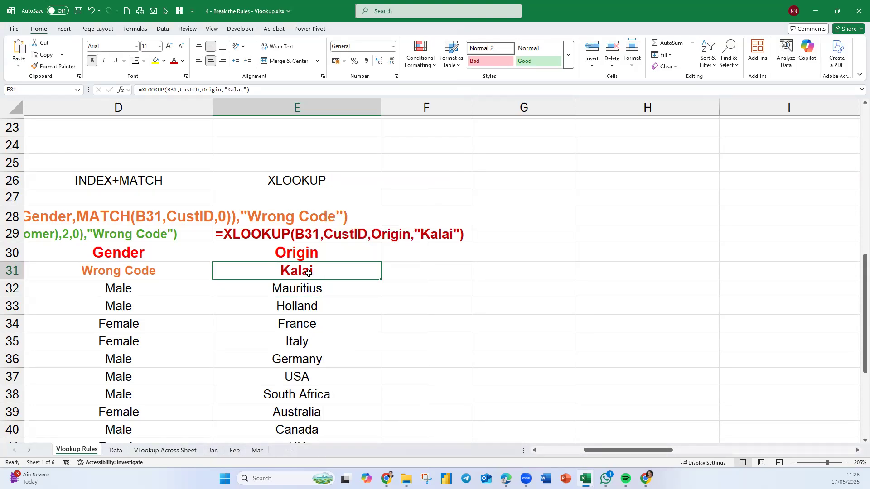
Change the if_not_found message in the E31 XLOOKUP formula to "Invalid Code".
{"action": "double_click", "coordinate": [345, 272]}
{"action": "left_click_drag", "start_coordinate": [362, 271], "coordinate": [327, 271]}
{"action": "type", "text": "Invalide Code"}
{"action": "left_click", "coordinate": [371, 271]}
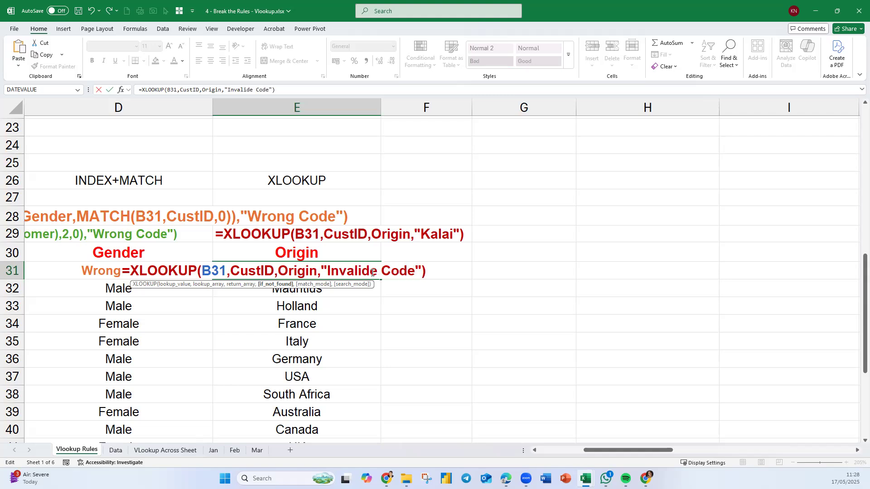
{"action": "key", "text": "Delete"}
{"action": "key", "text": "Return"}
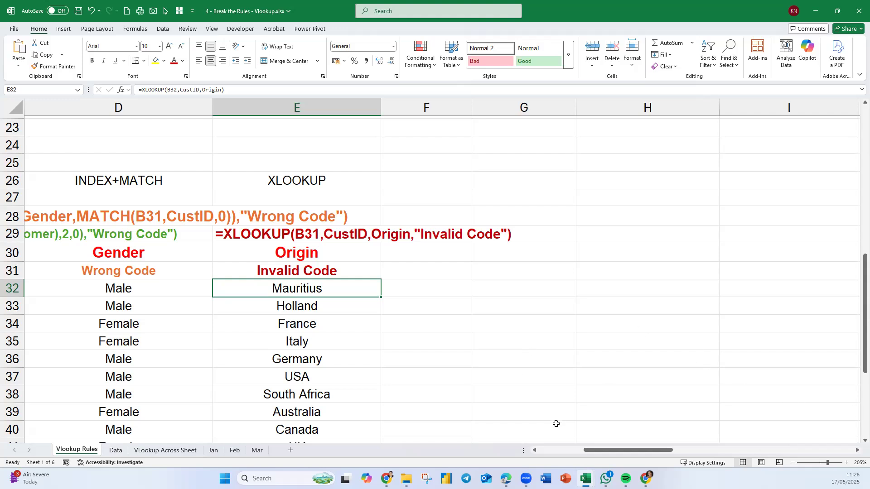
{"action": "left_click", "coordinate": [535, 450]}
{"action": "left_click", "coordinate": [535, 450]}
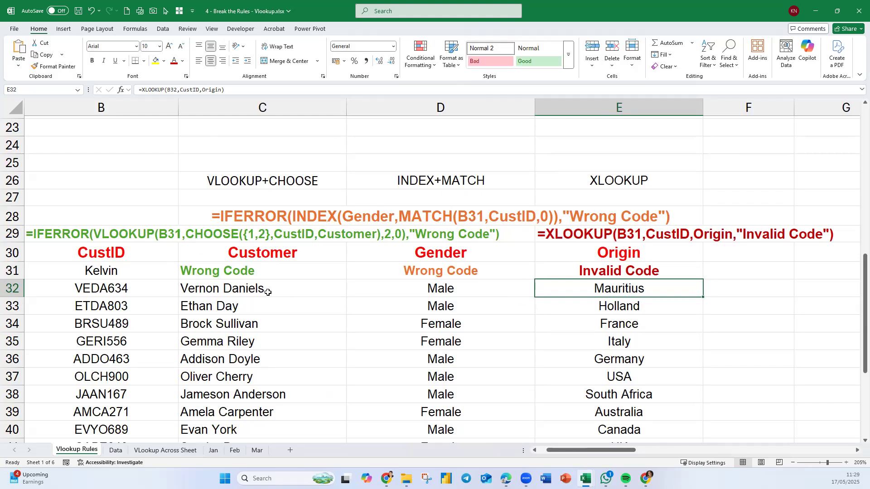
{"action": "left_click", "coordinate": [300, 277]}
{"action": "left_click_drag", "start_coordinate": [300, 277], "coordinate": [311, 406]}
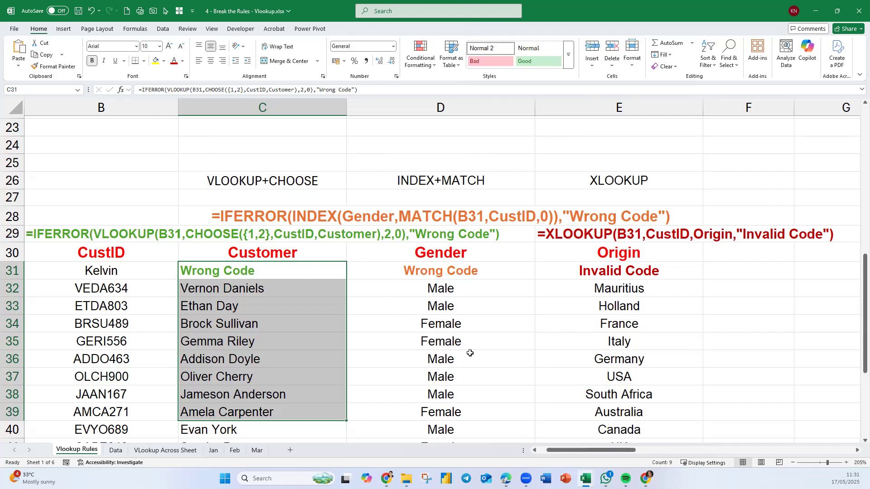
{"action": "left_click", "coordinate": [648, 344]}
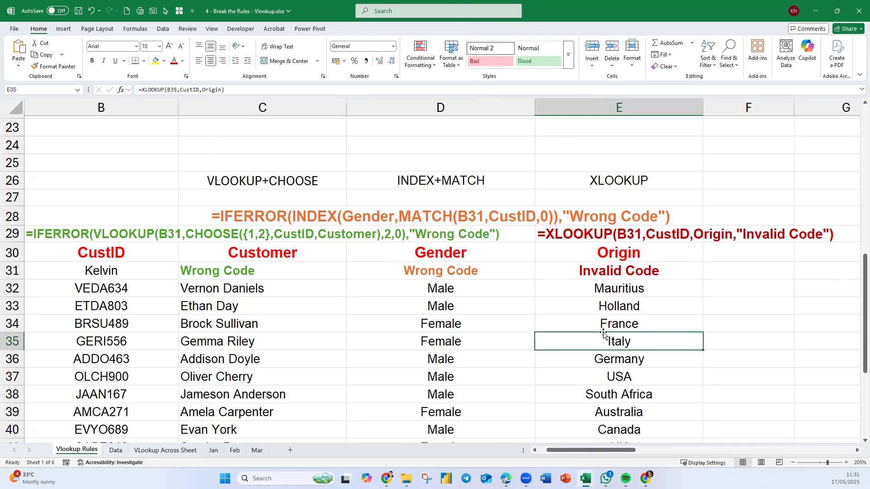
{"action": "left_click", "coordinate": [716, 357]}
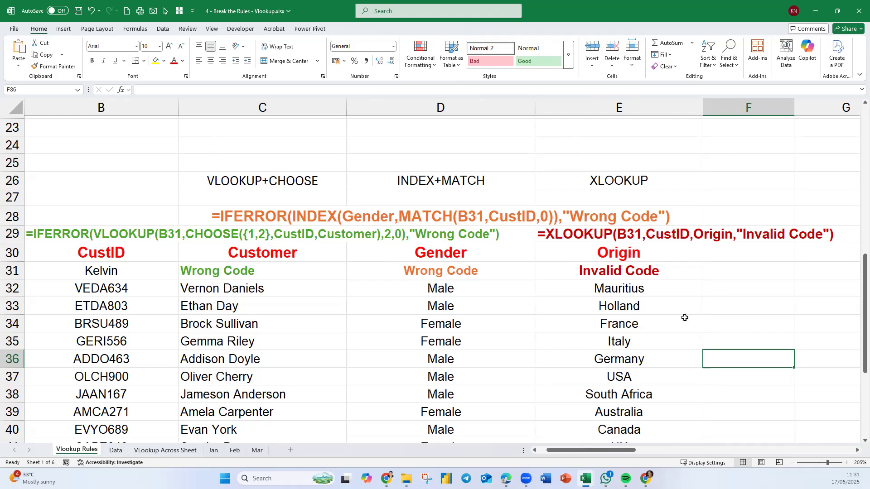
{"action": "left_click", "coordinate": [666, 322]}
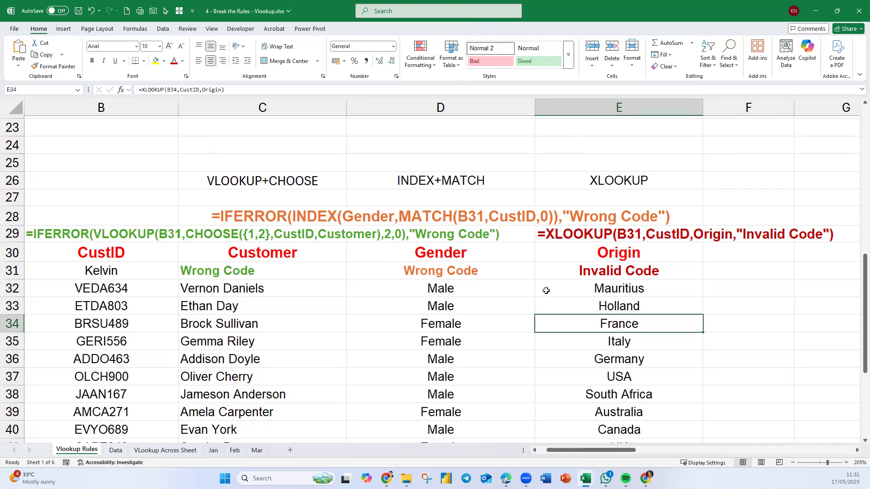
{"action": "scroll", "coordinate": [546, 291], "scroll_direction": "down", "scroll_amount": 4}
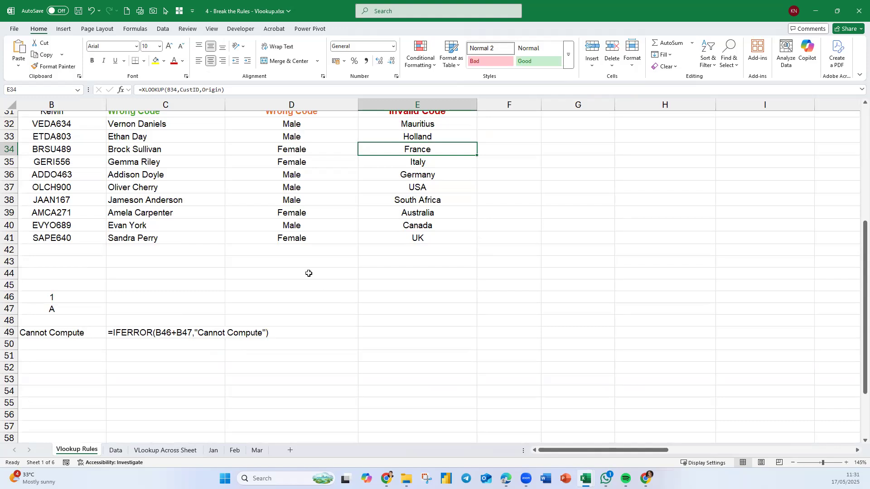
{"action": "scroll", "coordinate": [355, 253], "scroll_direction": "up", "scroll_amount": 6}
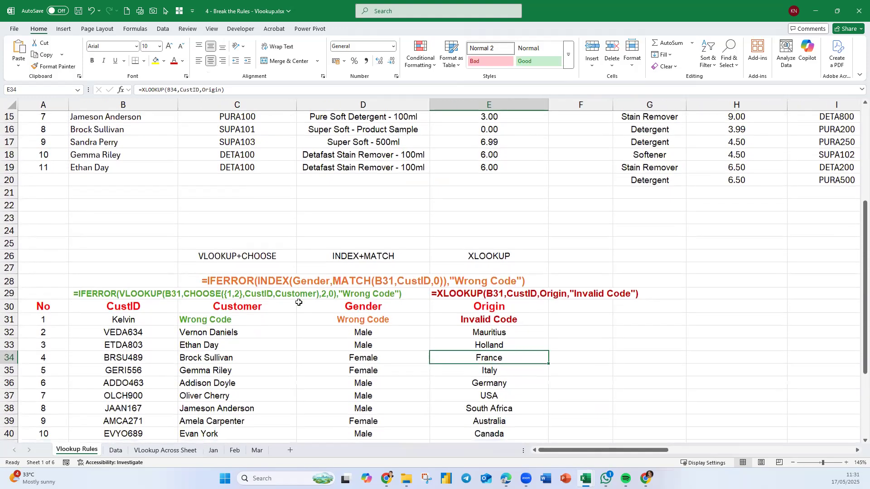
{"action": "scroll", "coordinate": [137, 283], "scroll_direction": "down", "scroll_amount": 1}
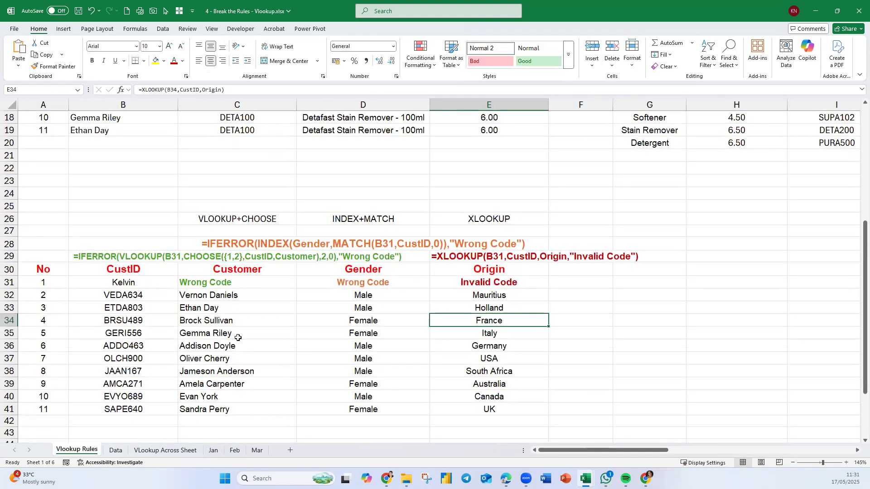
{"action": "scroll", "coordinate": [238, 338], "scroll_direction": "down", "scroll_amount": 1}
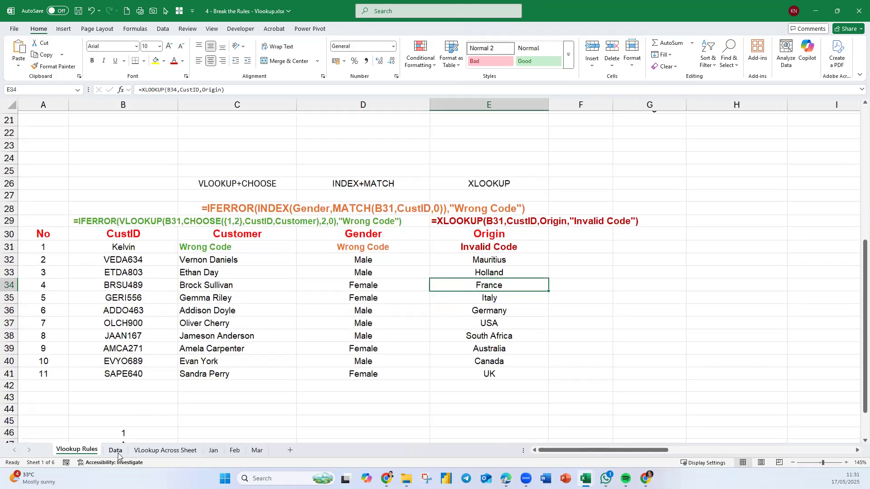
On the Data sheet, enter the unmatched first name as a new CustID in F15, directly below the existing records.
{"action": "left_click", "coordinate": [116, 451]}
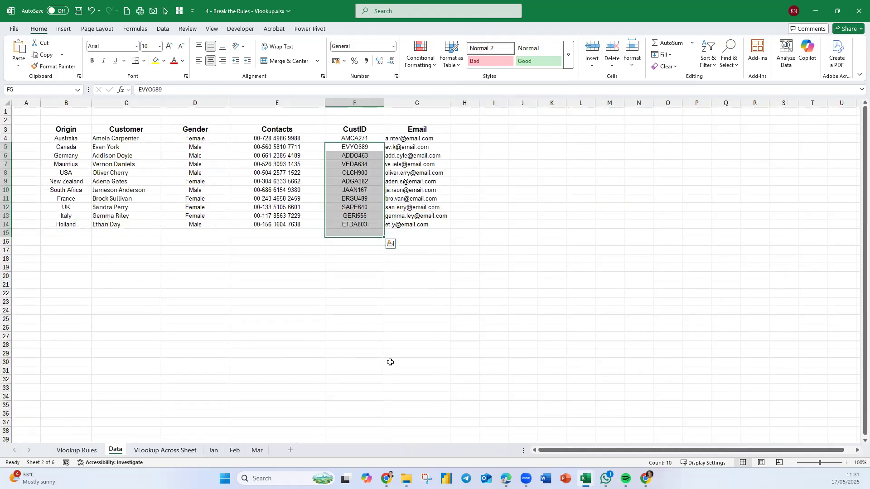
{"action": "left_click", "coordinate": [71, 235]}
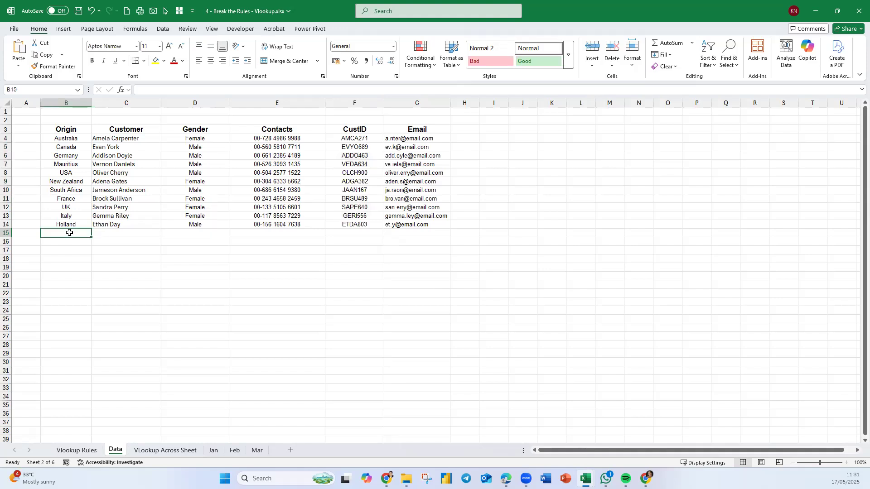
{"action": "left_click", "coordinate": [343, 233]}
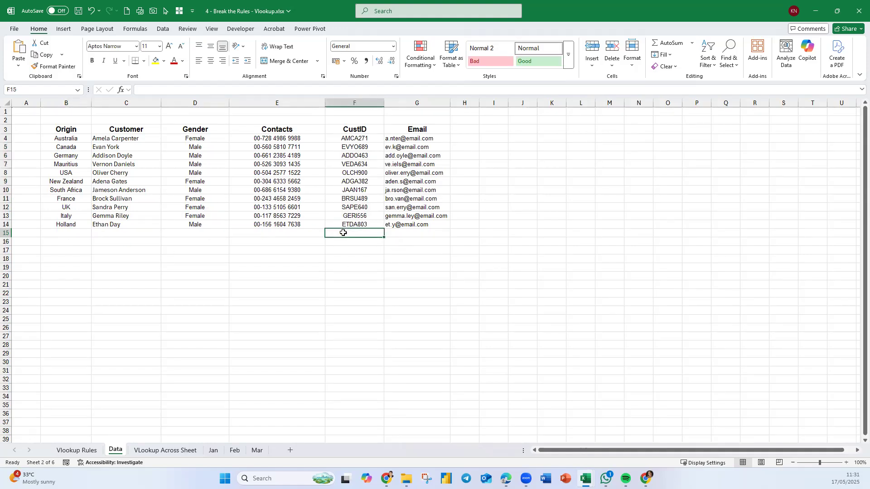
{"action": "type", "text": "Kelvin"}
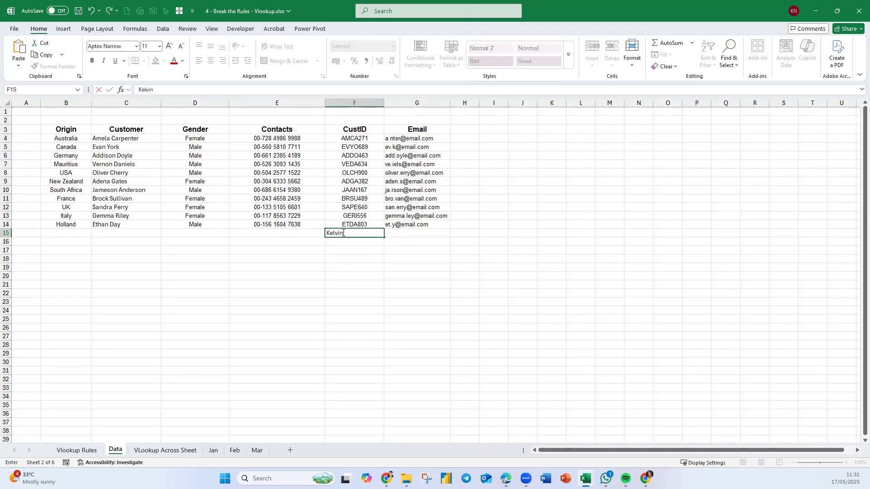
{"action": "left_click", "coordinate": [348, 267]}
Fill in the new record with Malaysia as Origin in B15, the customer's full name in C15 and Male as Gender in D15.
{"action": "left_click", "coordinate": [77, 236]}
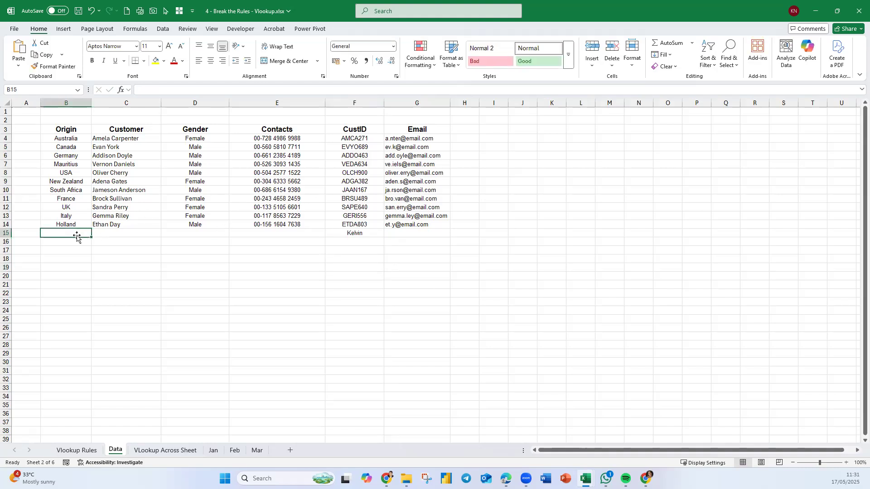
{"action": "type", "text": "Malasy"}
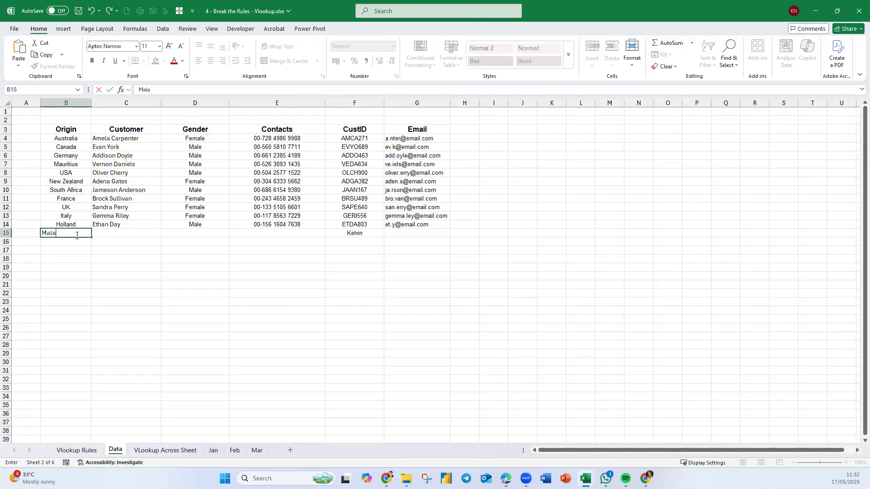
{"action": "key", "text": "Tab"}
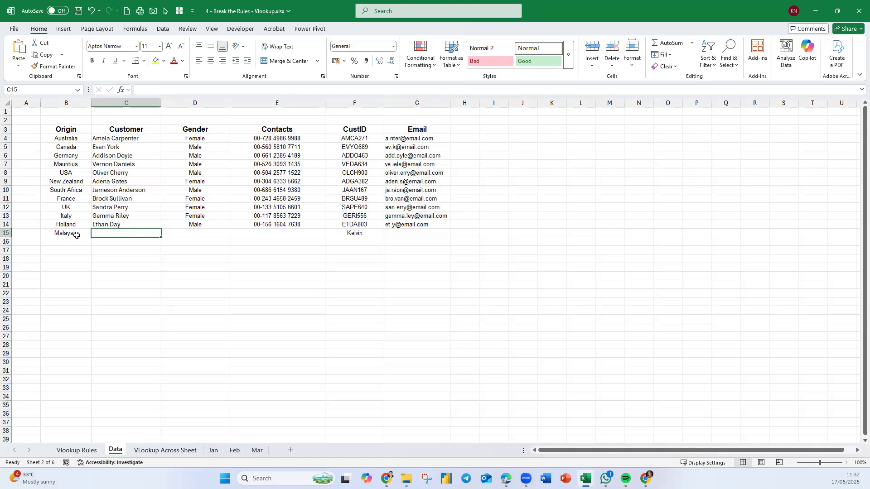
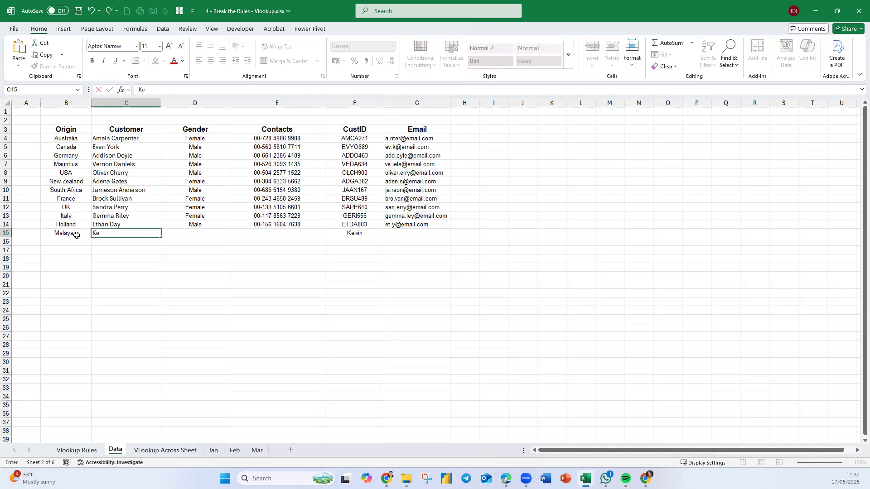
{"action": "key", "text": "Tab"}
{"action": "type", "text": "M"}
{"action": "key", "text": "Tab"}
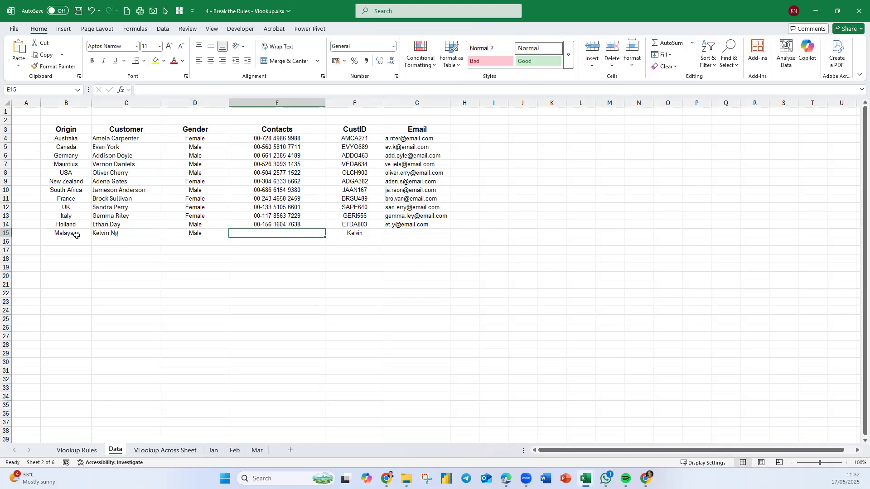
Enter a made-up contact number for the new customer in E15, replacing the first attempt at the digits.
{"action": "type", "text": "t3535354356465345"}
{"action": "key", "text": "BackSpace"}
{"action": "key", "text": "BackSpace"}
{"action": "key", "text": "BackSpace"}
{"action": "key", "text": "BackSpace"}
{"action": "key", "text": "BackSpace"}
{"action": "key", "text": "BackSpace"}
{"action": "key", "text": "BackSpace"}
{"action": "key", "text": "BackSpace"}
{"action": "key", "text": "BackSpace"}
{"action": "key", "text": "BackSpace"}
{"action": "key", "text": "BackSpace"}
{"action": "key", "text": "BackSpace"}
{"action": "key", "text": "BackSpace"}
{"action": "key", "text": "BackSpace"}
{"action": "type", "text": "45646546464"}
{"action": "key", "text": "Return"}
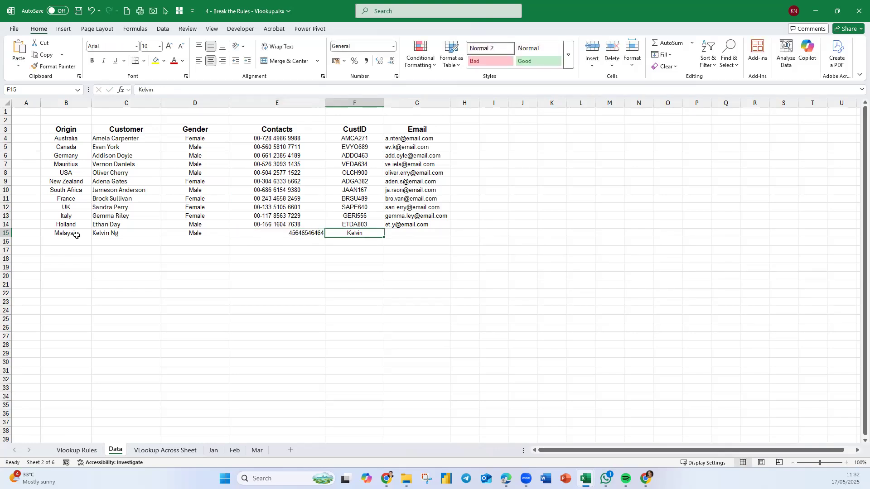
Fill in the new customer's e-mail address in G15.
{"action": "key", "text": "Tab"}
{"action": "type", "text": "kelvin@email.vom"}
{"action": "left_click", "coordinate": [138, 301]}
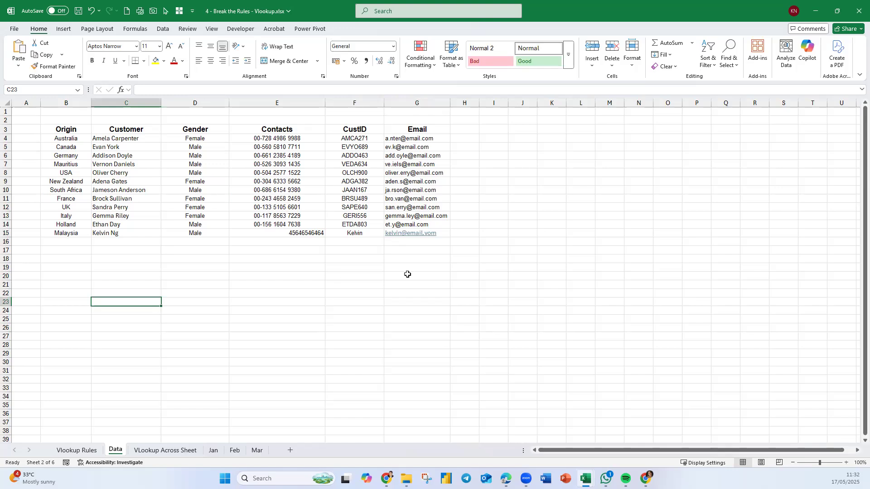
Check the lookup results on the Vlookup Rules sheet, and move the new Data record from B15:G15 down to row 32.
{"action": "left_click", "coordinate": [81, 450]}
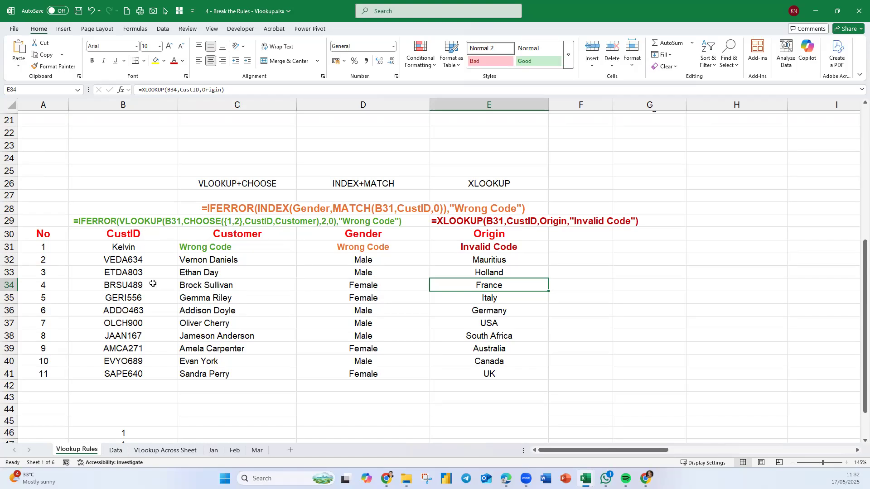
{"action": "left_click", "coordinate": [116, 450]}
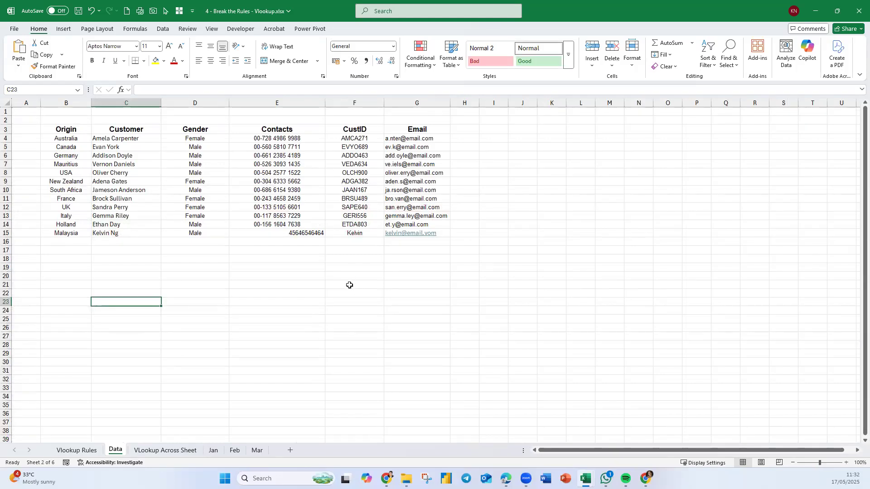
{"action": "left_click_drag", "start_coordinate": [68, 232], "coordinate": [441, 232]}
{"action": "left_click_drag", "start_coordinate": [139, 238], "coordinate": [136, 384]}
{"action": "left_click", "coordinate": [279, 319]}
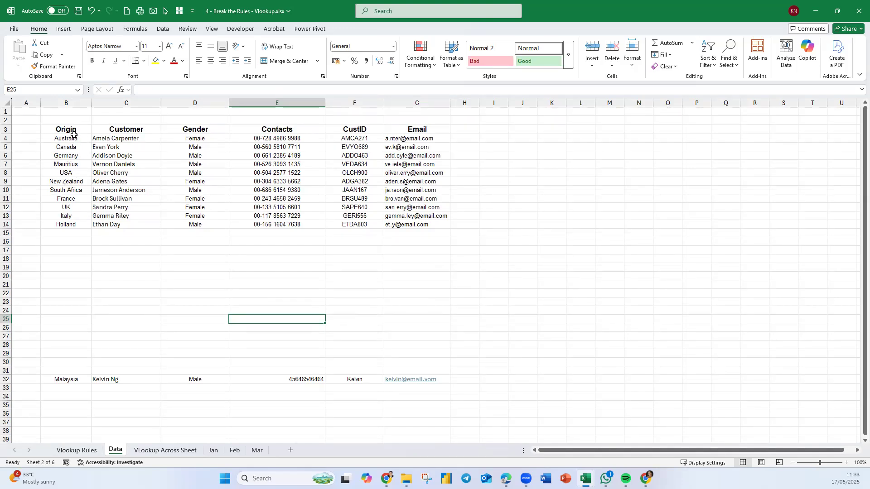
Convert the Origin column B3:B14 into its own table with headers and clear the table style.
{"action": "left_click_drag", "start_coordinate": [73, 132], "coordinate": [66, 225]}
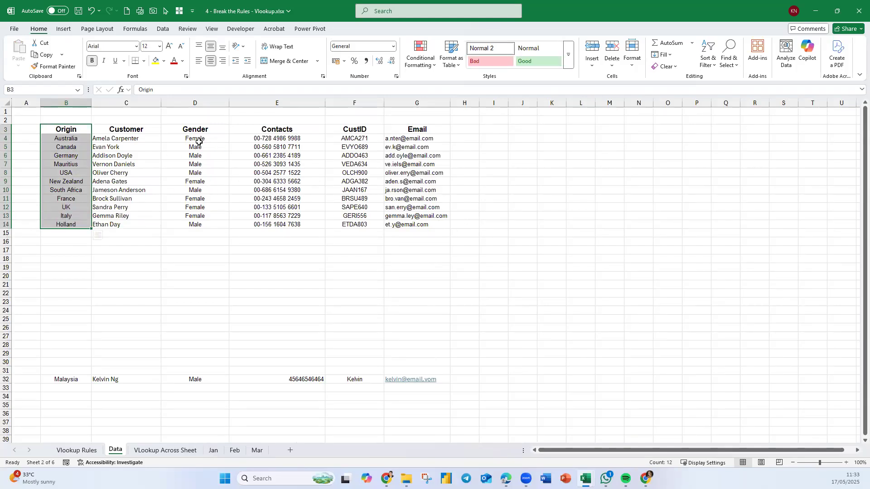
{"action": "left_click", "coordinate": [63, 29]}
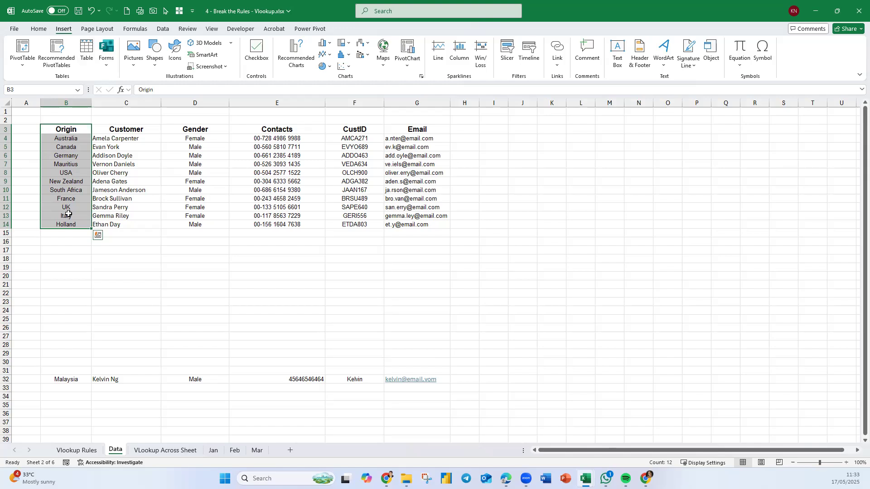
{"action": "key", "text": "ctrl+t"}
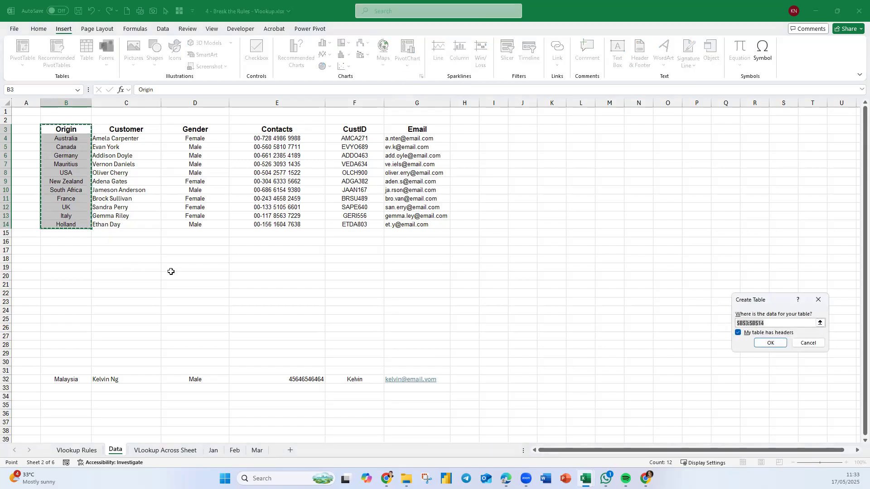
{"action": "left_click_drag", "start_coordinate": [743, 298], "coordinate": [141, 244]}
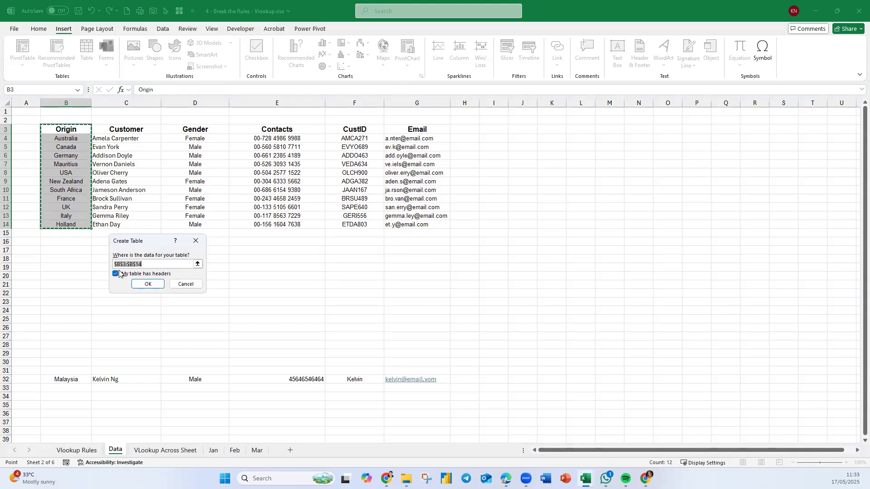
{"action": "left_click", "coordinate": [154, 284]}
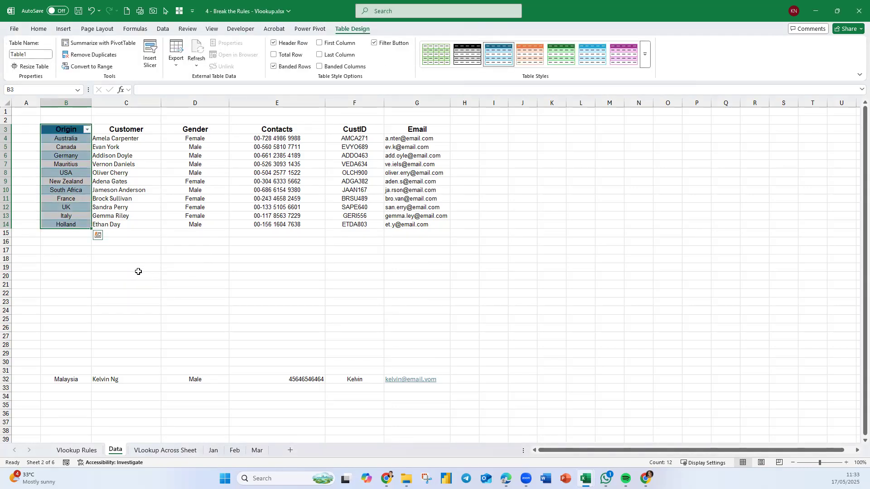
{"action": "left_click", "coordinate": [646, 57]}
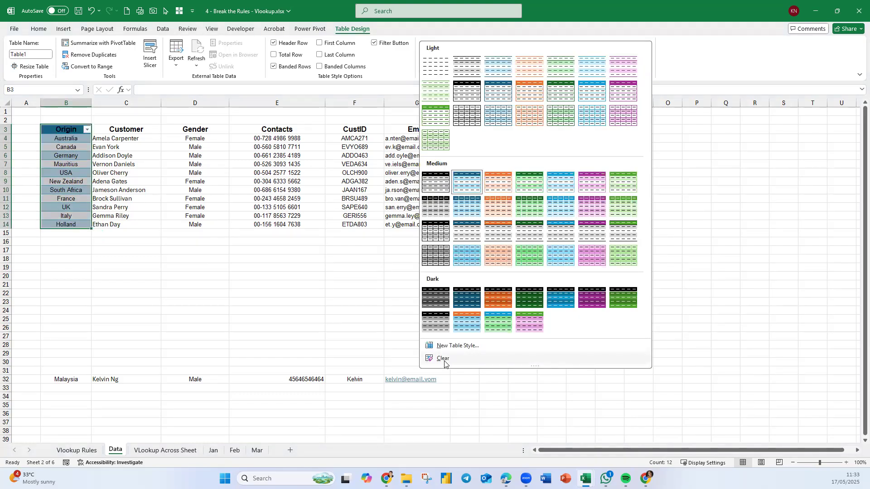
{"action": "left_click", "coordinate": [443, 359]}
Convert the Customer column C3:C14 into its own table with headers and clear its table style.
{"action": "left_click_drag", "start_coordinate": [142, 129], "coordinate": [141, 224]}
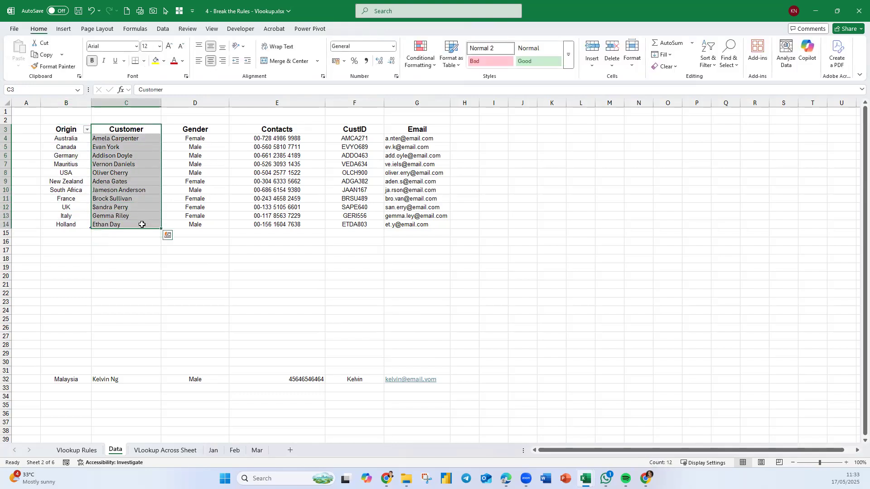
{"action": "key", "text": "ctrl+t"}
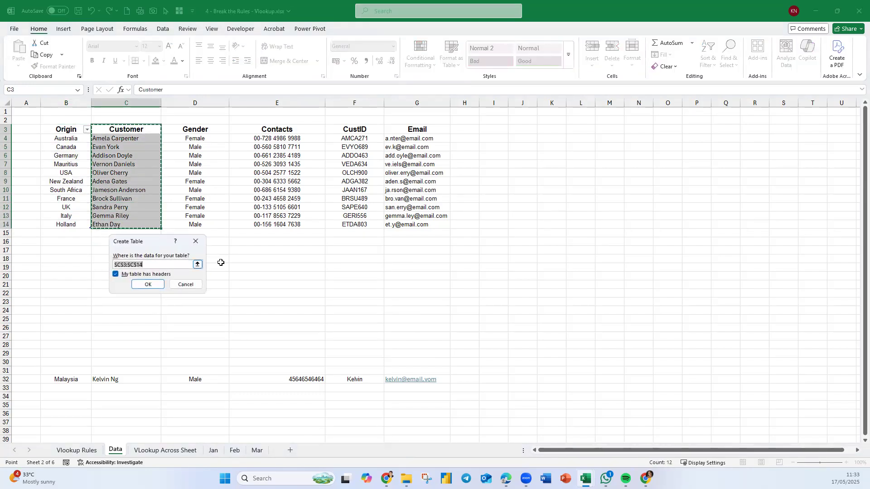
{"action": "left_click", "coordinate": [147, 284]}
{"action": "left_click", "coordinate": [647, 52]}
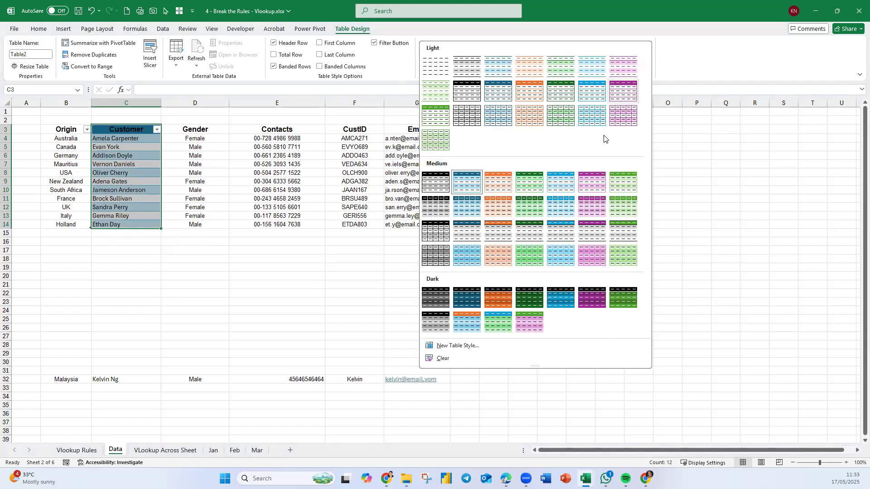
{"action": "left_click", "coordinate": [437, 358]}
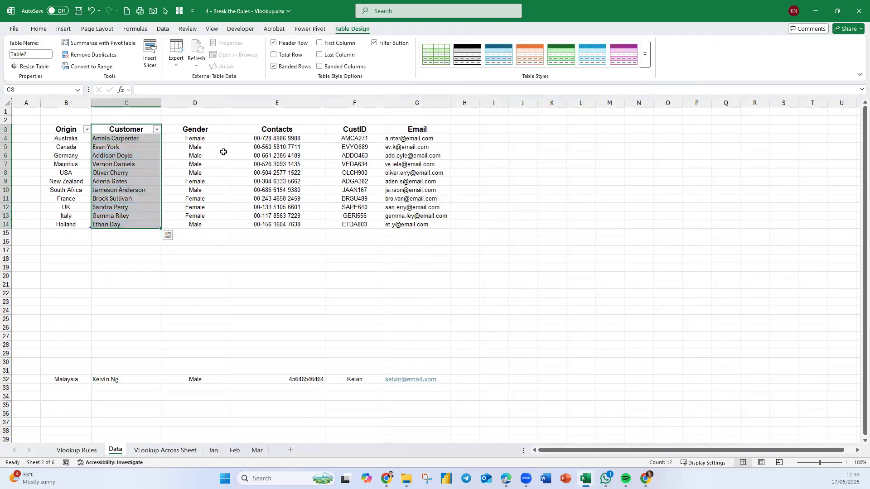
Convert the Gender column D3:D14 into a separate table with headers and remove its table style.
{"action": "left_click_drag", "start_coordinate": [214, 130], "coordinate": [204, 226]}
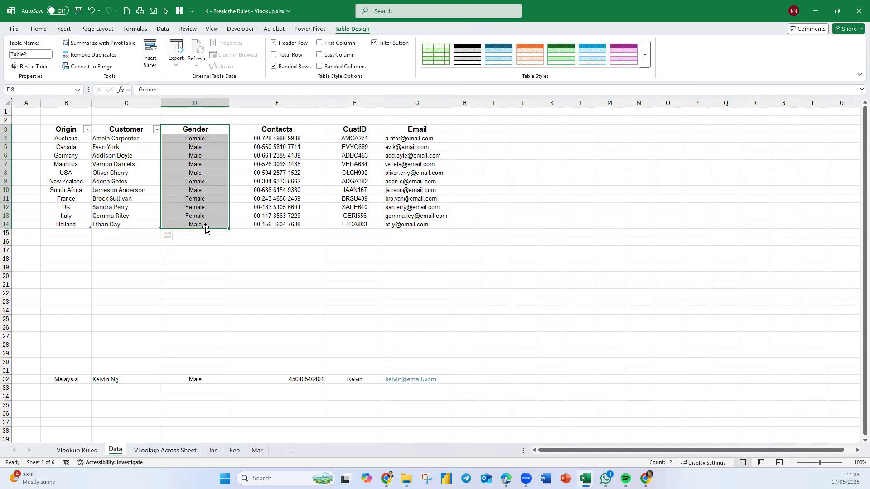
{"action": "key", "text": "ctrl+t"}
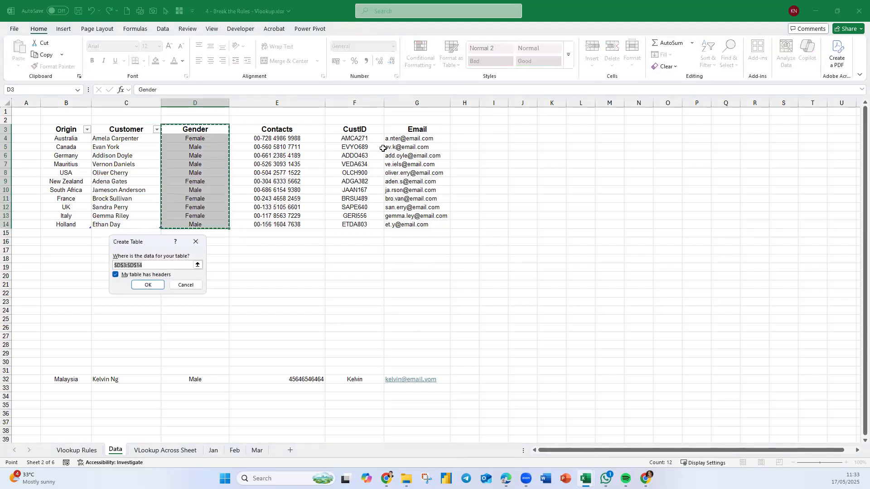
{"action": "left_click", "coordinate": [138, 286]}
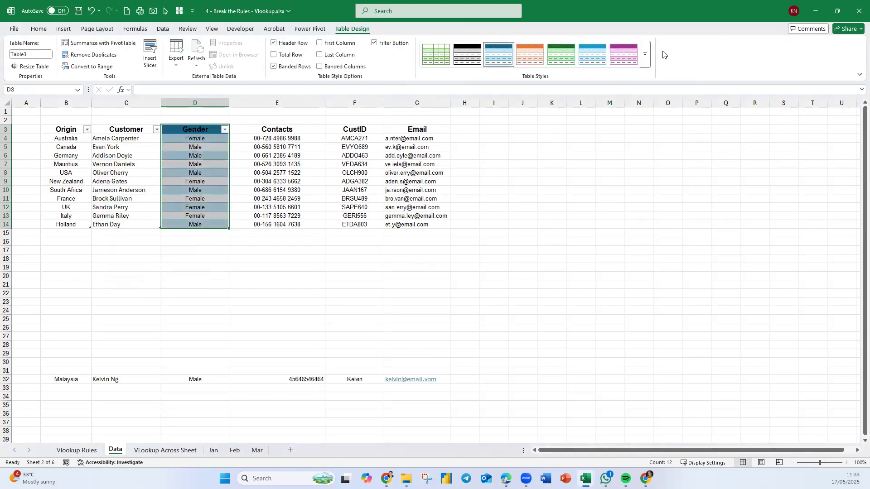
{"action": "left_click", "coordinate": [649, 68]}
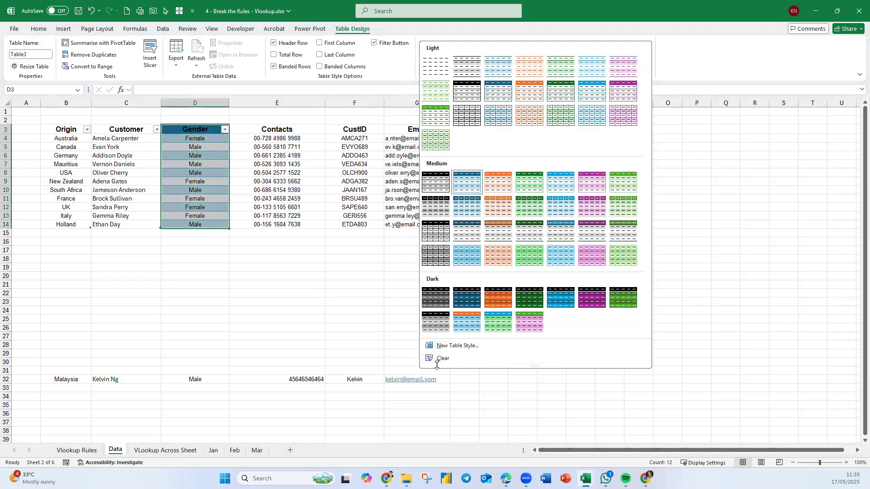
{"action": "left_click", "coordinate": [436, 359]}
Convert the Contacts column E3:E14 into its own table with headers and clear its table style.
{"action": "left_click_drag", "start_coordinate": [292, 131], "coordinate": [297, 230]}
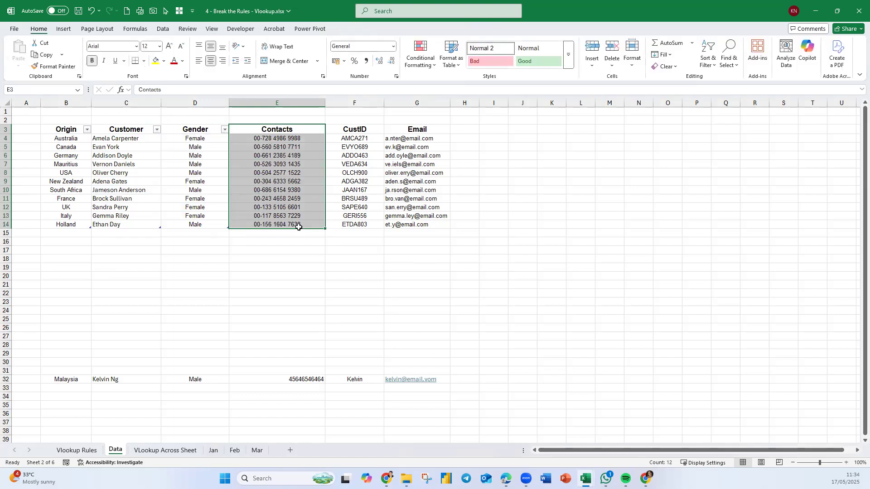
{"action": "key", "text": "ctrl+t"}
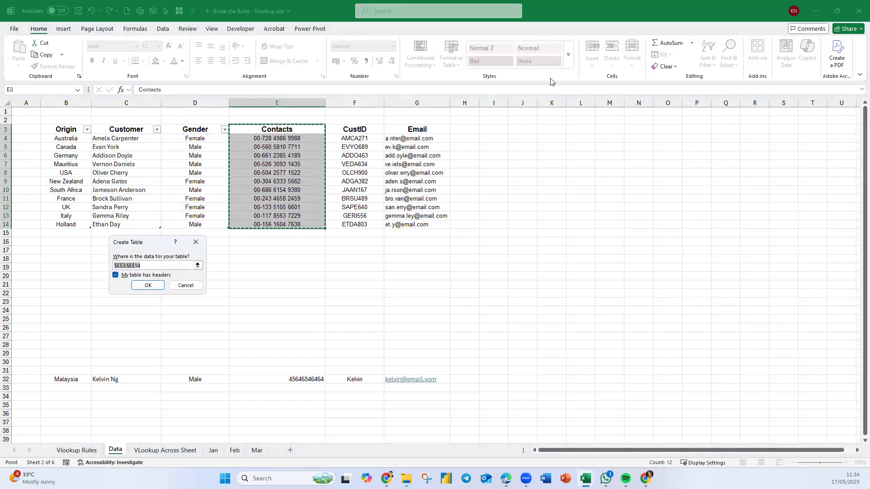
{"action": "left_click", "coordinate": [148, 285]}
{"action": "left_click", "coordinate": [645, 57]}
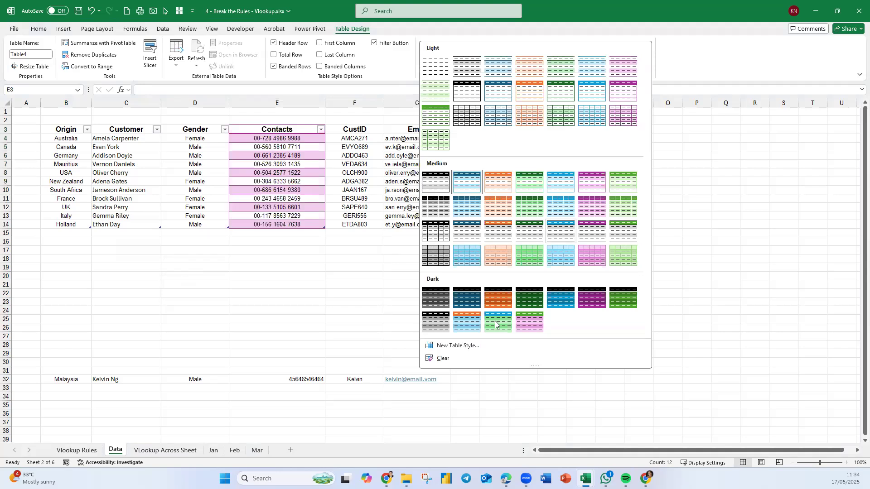
{"action": "left_click", "coordinate": [443, 359]}
Convert the CustID column F3:F14 into its own table with headers and clear its table style.
{"action": "left_click_drag", "start_coordinate": [356, 129], "coordinate": [356, 225]}
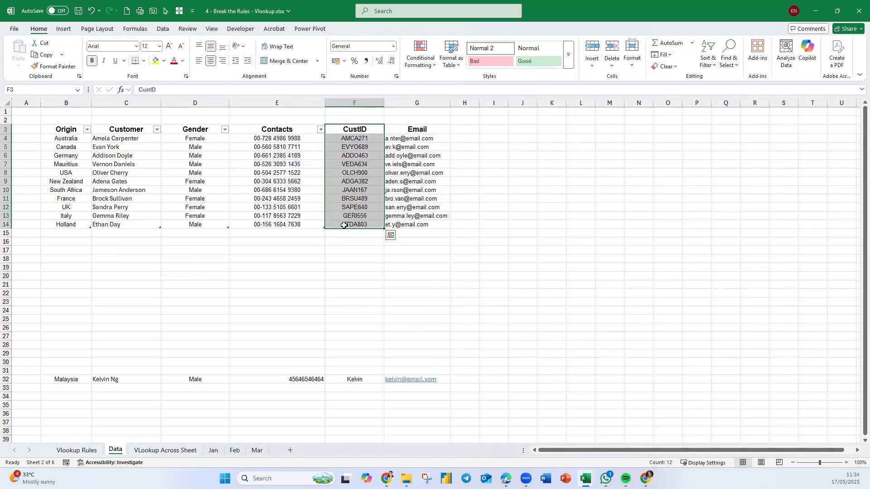
{"action": "key", "text": "ctrl+t"}
{"action": "left_click", "coordinate": [149, 287]}
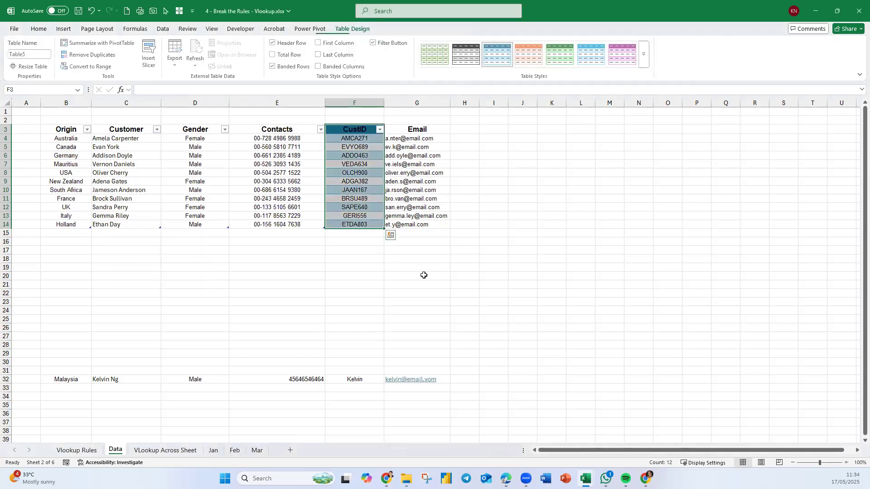
{"action": "left_click", "coordinate": [645, 59]}
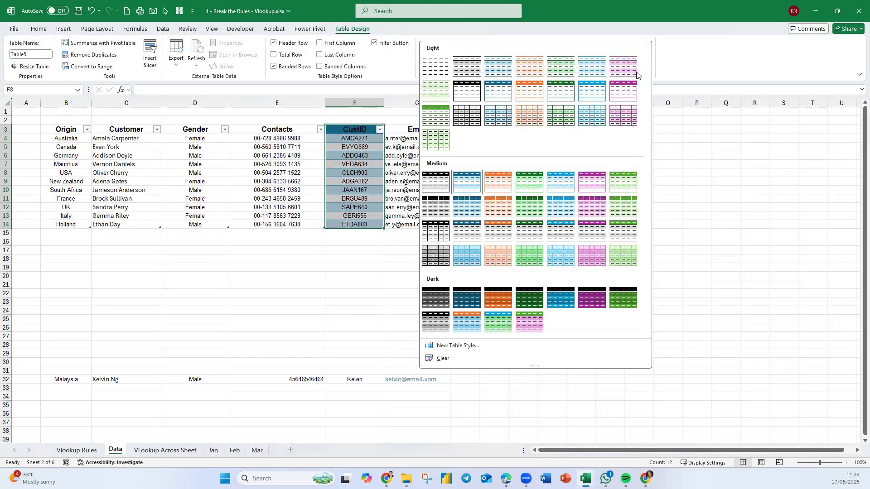
{"action": "left_click", "coordinate": [439, 358]}
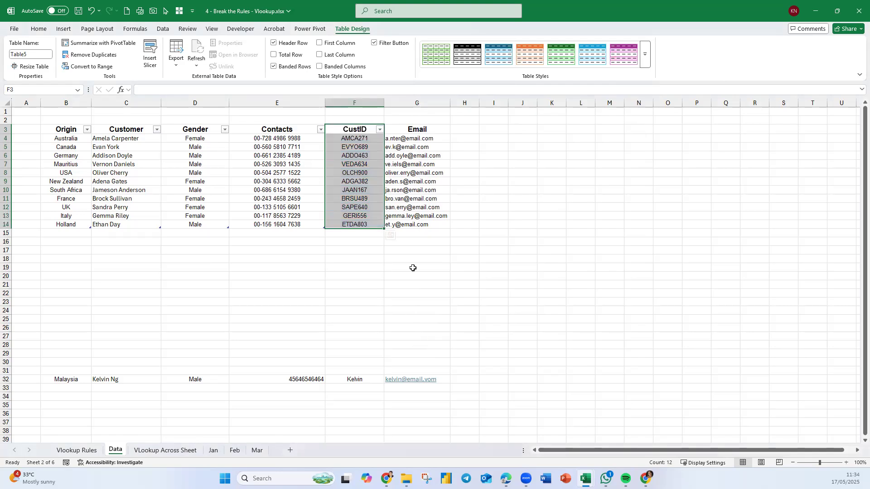
Convert the Email column G3:G14 into its own table with headers and clear its table style.
{"action": "left_click_drag", "start_coordinate": [417, 129], "coordinate": [410, 224]}
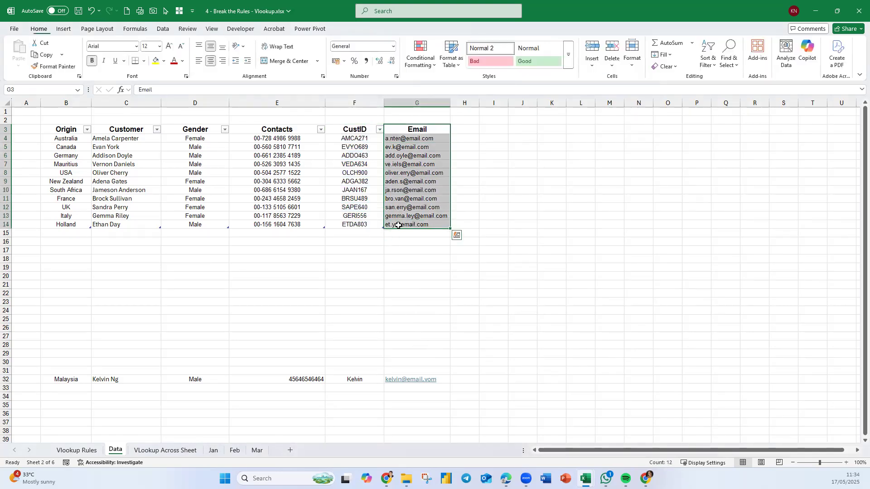
{"action": "key", "text": "ctrl+t"}
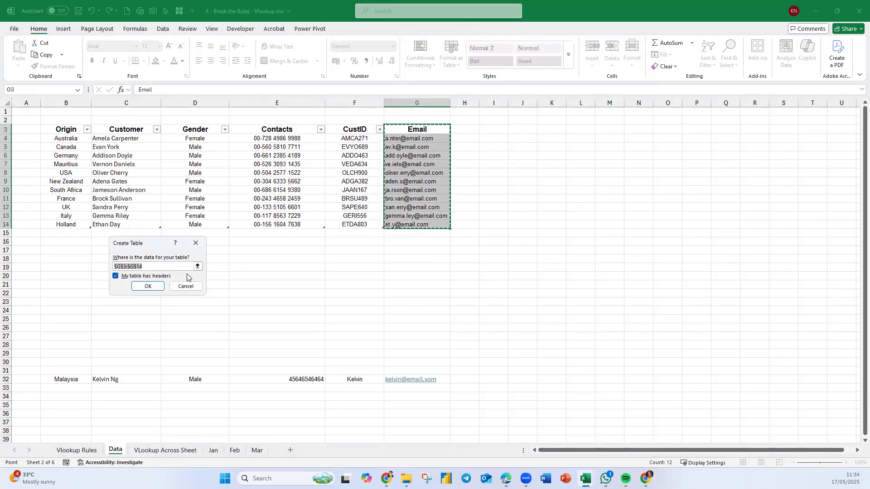
{"action": "left_click", "coordinate": [152, 285]}
{"action": "left_click", "coordinate": [645, 54]}
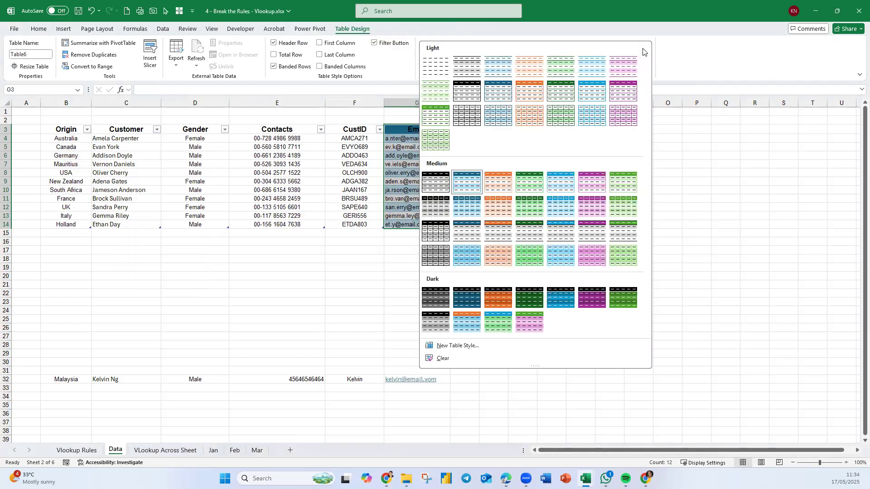
{"action": "left_click", "coordinate": [441, 359]}
{"action": "left_click", "coordinate": [523, 327]}
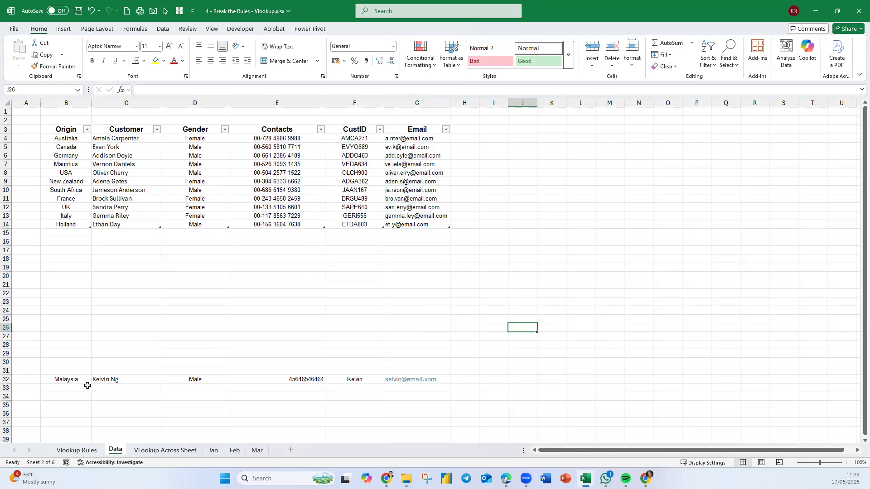
Check the lookups on the Vlookup Rules sheet, and try moving the whole Data record B32:G32 up to B15:G15 as one block.
{"action": "left_click_drag", "start_coordinate": [80, 382], "coordinate": [422, 380]}
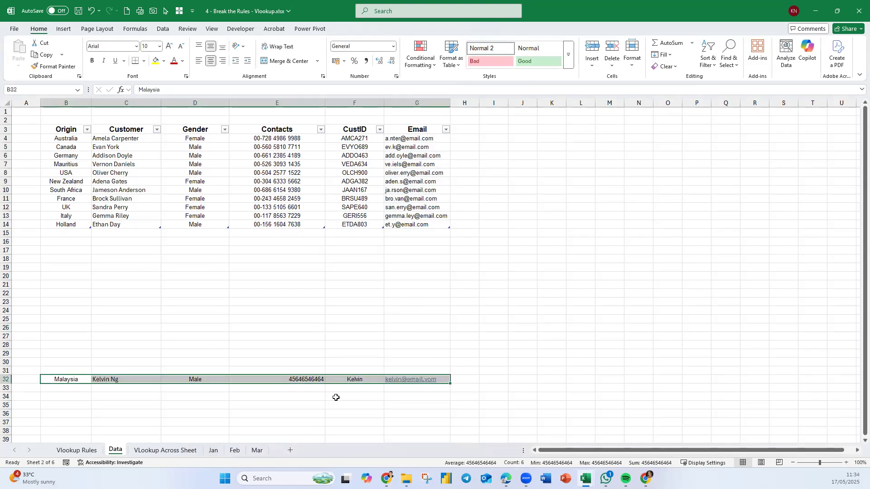
{"action": "left_click", "coordinate": [76, 450]}
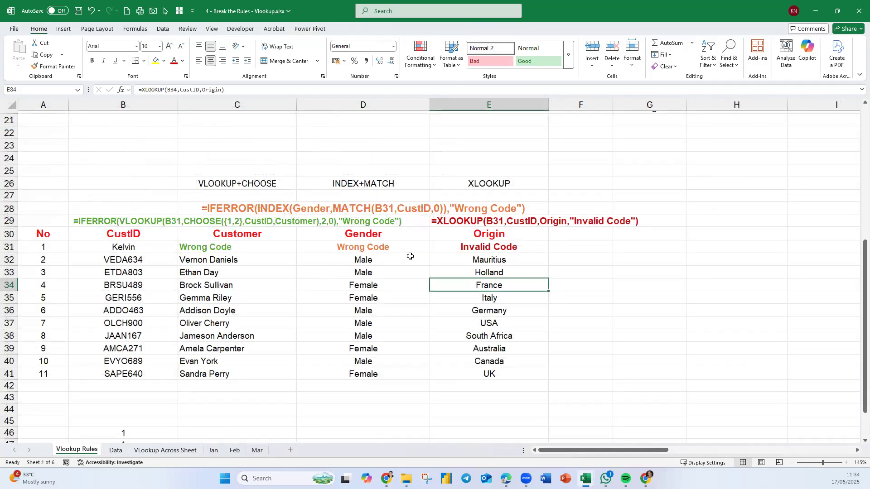
{"action": "left_click", "coordinate": [115, 451]}
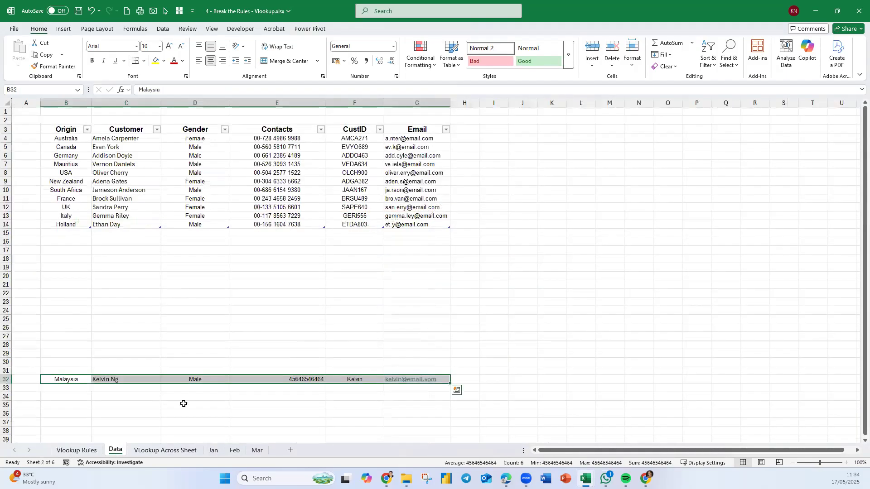
{"action": "left_click_drag", "start_coordinate": [219, 374], "coordinate": [219, 237]}
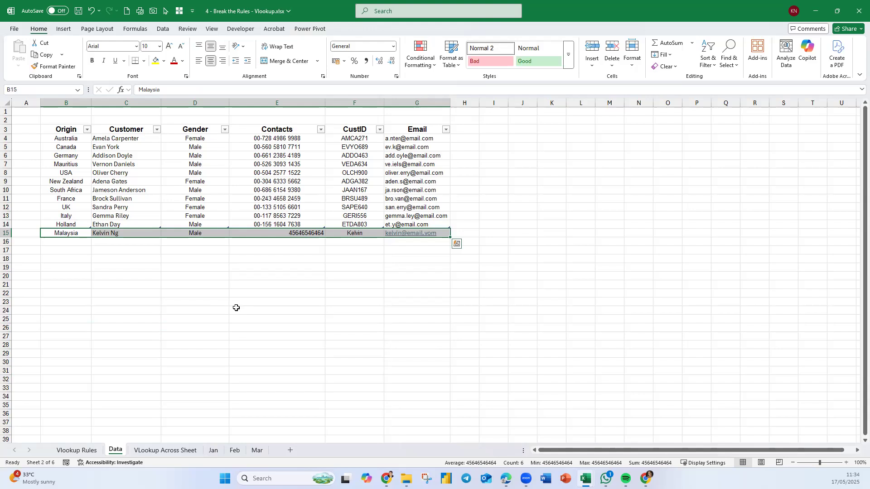
Move the new record from row 15 down to row 22, and move its Origin and Customer cells individually up to B15 and C15.
{"action": "left_click_drag", "start_coordinate": [208, 239], "coordinate": [213, 296]}
{"action": "left_click", "coordinate": [210, 346]}
{"action": "left_click", "coordinate": [74, 294]}
{"action": "left_click_drag", "start_coordinate": [80, 290], "coordinate": [90, 256]}
{"action": "left_click", "coordinate": [138, 294]}
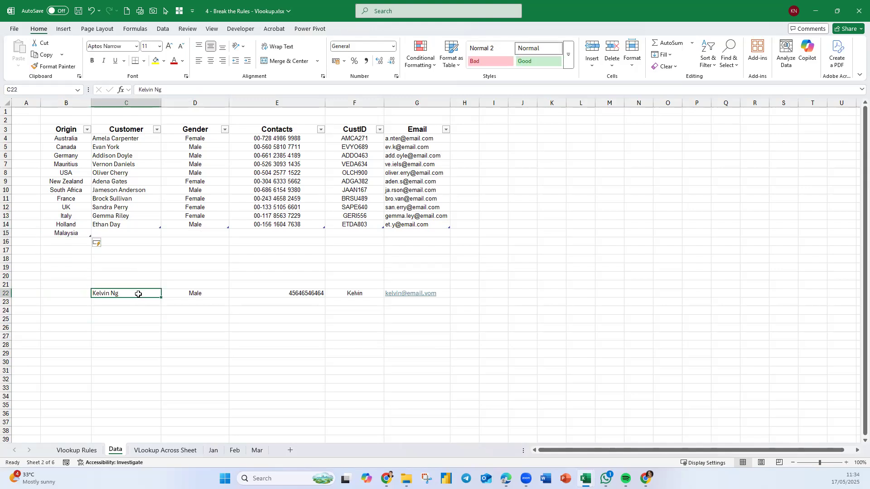
{"action": "left_click_drag", "start_coordinate": [139, 292], "coordinate": [138, 233]}
Move the new record's Gender, Contacts and CustID cells one by one from row 22 to D15, E15 and F15.
{"action": "left_click", "coordinate": [201, 291]}
{"action": "left_click_drag", "start_coordinate": [203, 289], "coordinate": [175, 236]}
{"action": "left_click", "coordinate": [290, 292]}
{"action": "left_click_drag", "start_coordinate": [289, 292], "coordinate": [288, 234]}
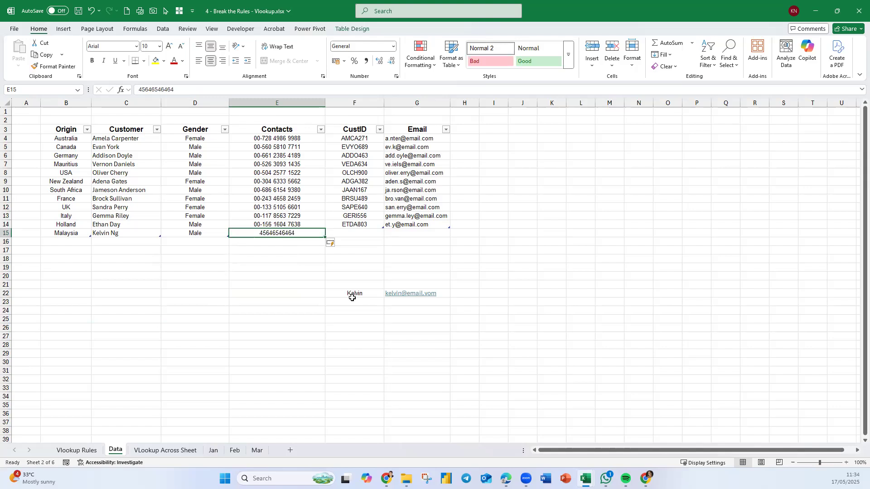
{"action": "left_click", "coordinate": [350, 292]}
{"action": "left_click_drag", "start_coordinate": [350, 293], "coordinate": [352, 235]}
Move the new record's email from G22 into G15, and check the first lookup row on the Vlookup Rules sheet.
{"action": "left_click", "coordinate": [402, 290]}
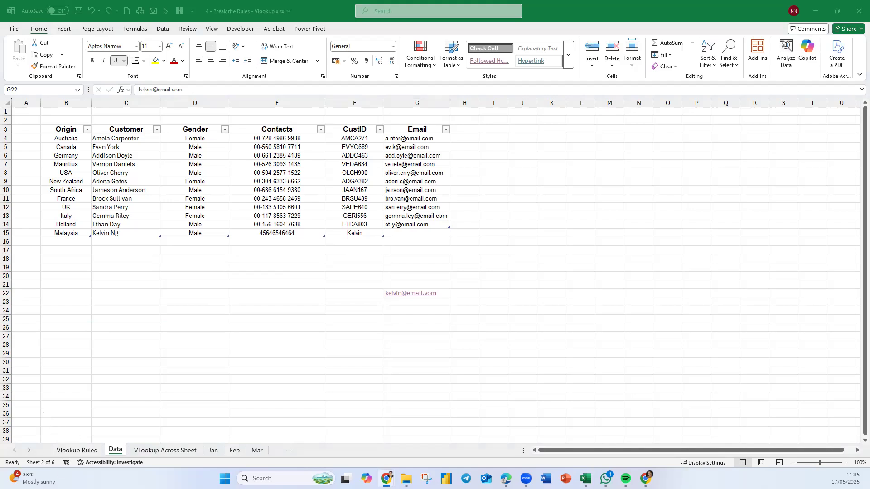
{"action": "left_click", "coordinate": [435, 263]}
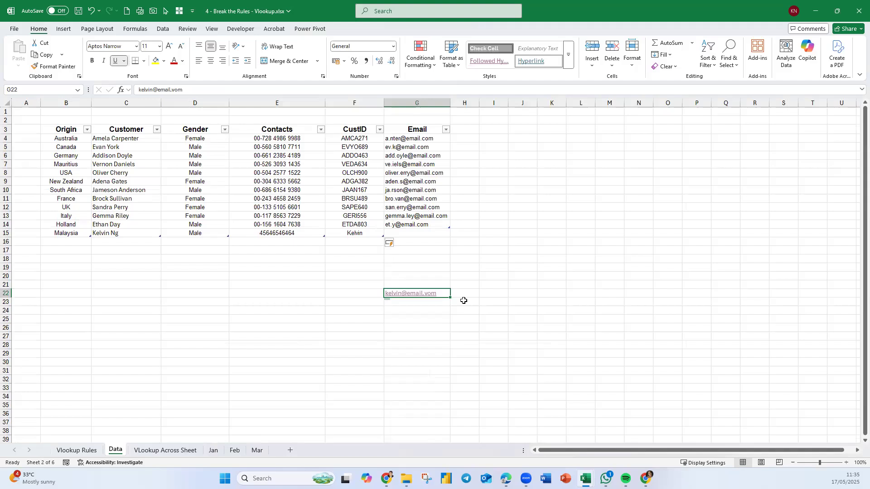
{"action": "key", "text": "ctrl+c"}
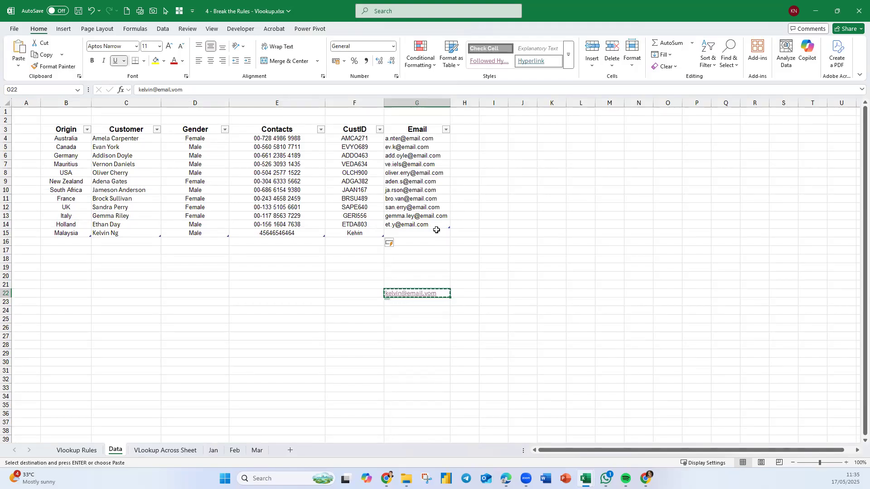
{"action": "left_click", "coordinate": [436, 233]}
{"action": "key", "text": "ctrl+v"}
{"action": "left_click", "coordinate": [504, 343]}
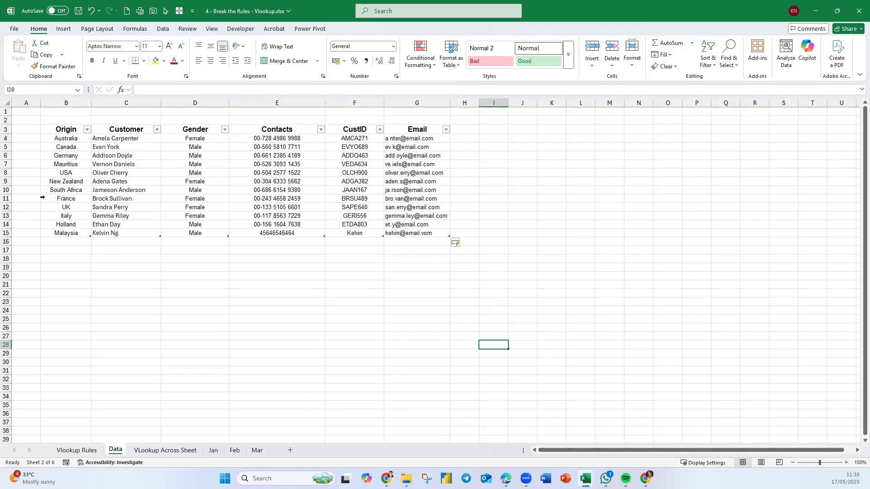
{"action": "left_click", "coordinate": [76, 451]}
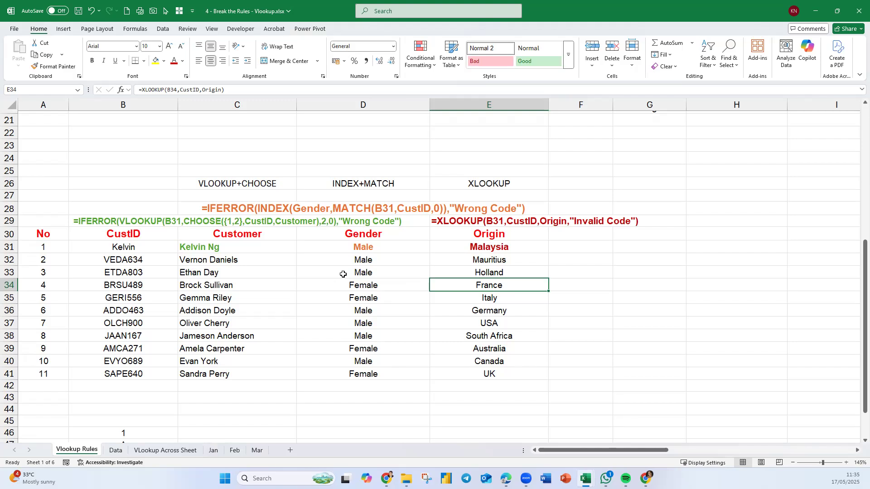
Start another record on the Data sheet by entering the new customer's CustID in F16.
{"action": "left_click", "coordinate": [116, 451]}
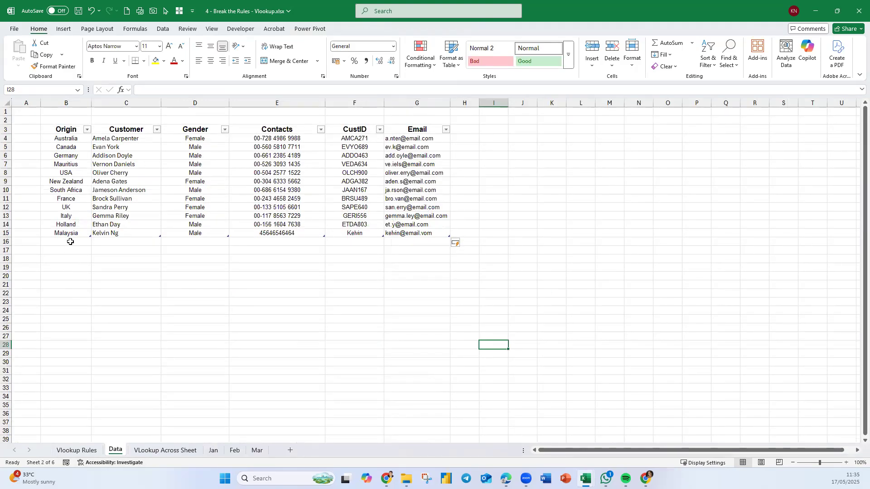
{"action": "left_click", "coordinate": [346, 241]}
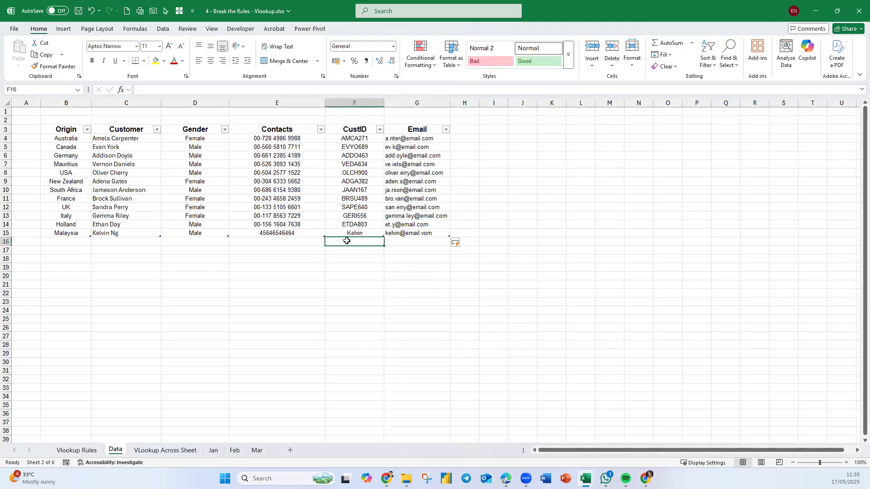
{"action": "type", "text": "Ms an"}
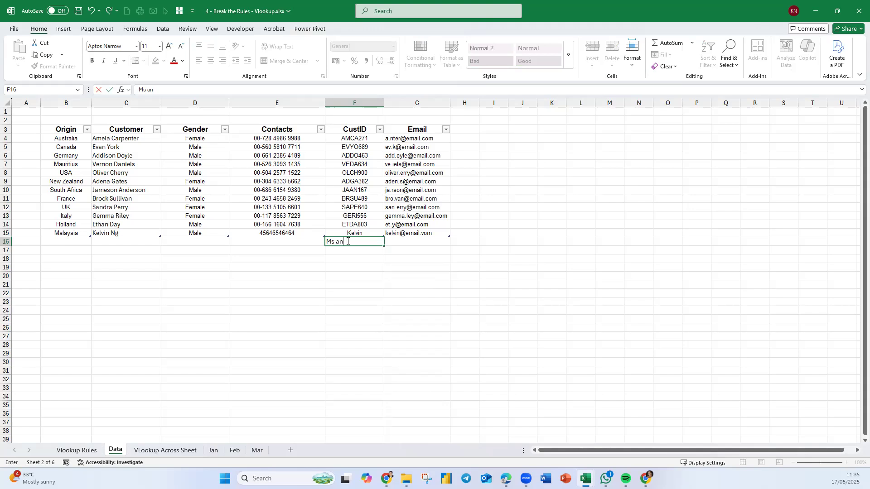
{"action": "key", "text": "BackSpace"}
{"action": "key", "text": "BackSpace"}
{"action": "type", "text": "AN"}
{"action": "key", "text": "Return"}
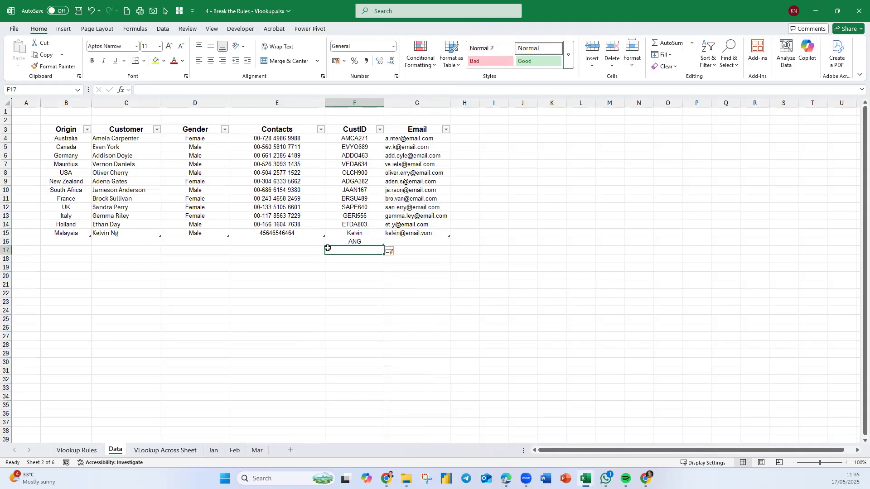
Fill in row 16 with the customer's name in C16, Female as the Gender and Malaysia as the Origin.
{"action": "left_click", "coordinate": [115, 240]}
{"action": "type", "text": "Ms"}
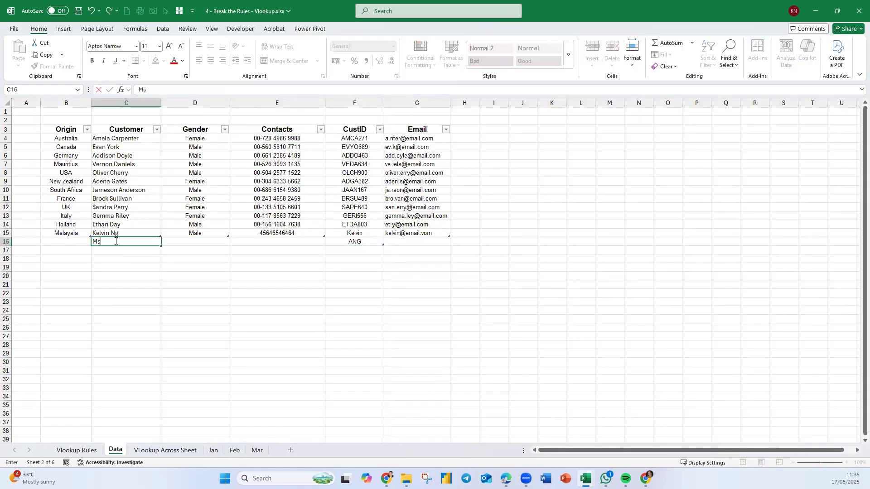
{"action": "type", "text": " Ang"}
{"action": "left_click", "coordinate": [194, 242]}
{"action": "type", "text": "Female"}
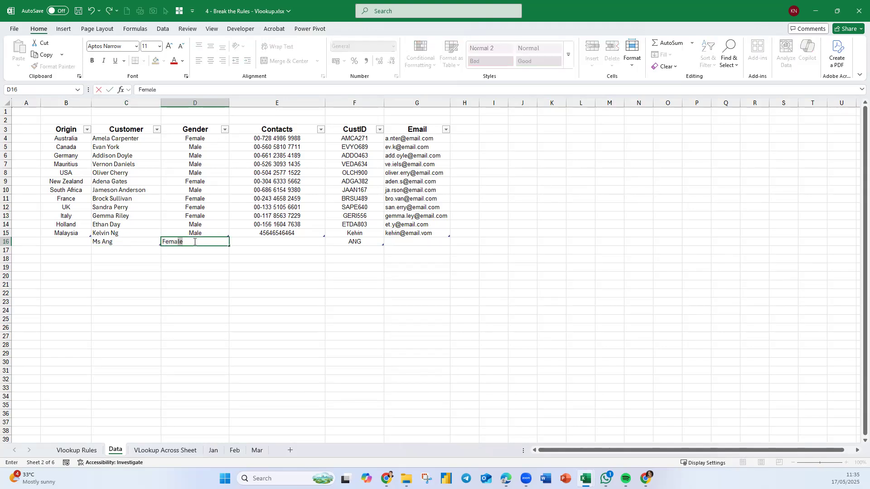
{"action": "left_click", "coordinate": [69, 241]}
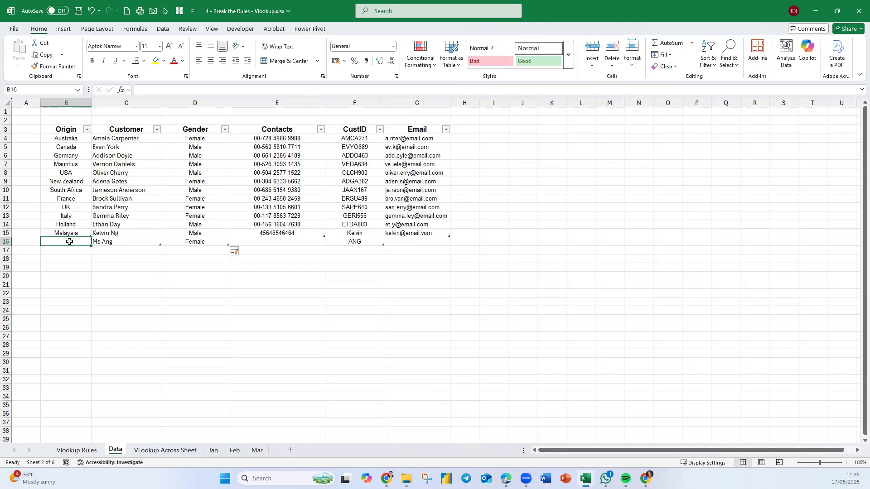
{"action": "type", "text": "Malaysia"}
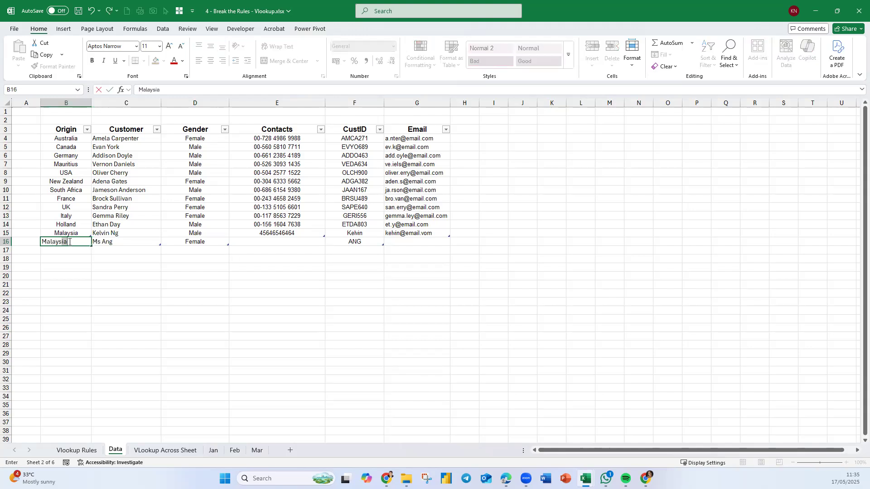
{"action": "key", "text": "Return"}
Enter the new customer's contact number in E16 of the Data sheet.
{"action": "key", "text": "Tab"}
{"action": "key", "text": "Tab"}
{"action": "key", "text": "Tab"}
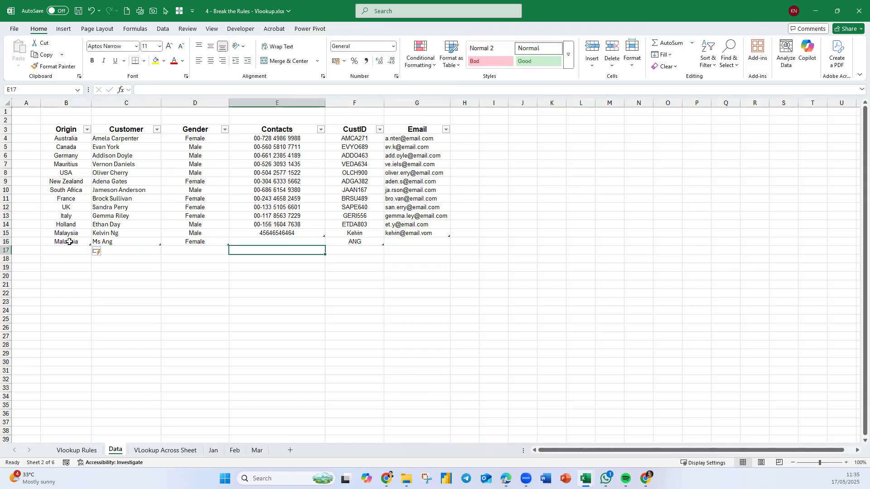
{"action": "key", "text": "Up"}
{"action": "type", "text": "345646575"}
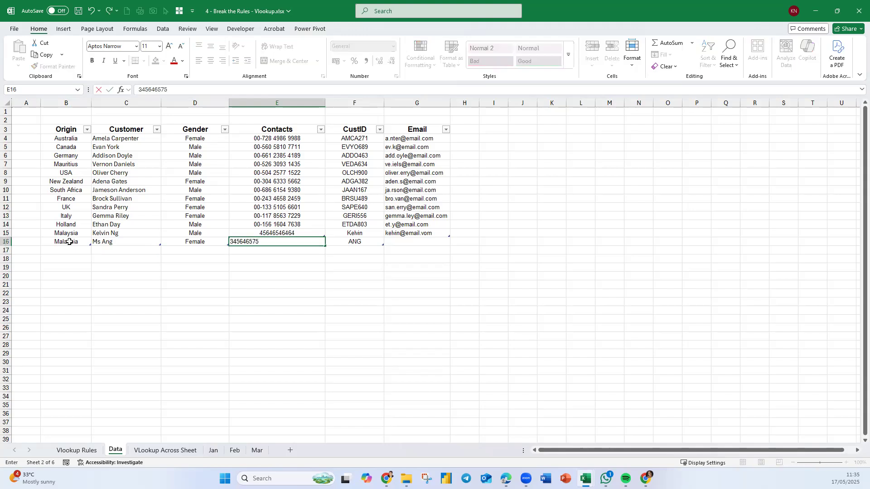
{"action": "key", "text": "Return"}
{"action": "key", "text": "Tab"}
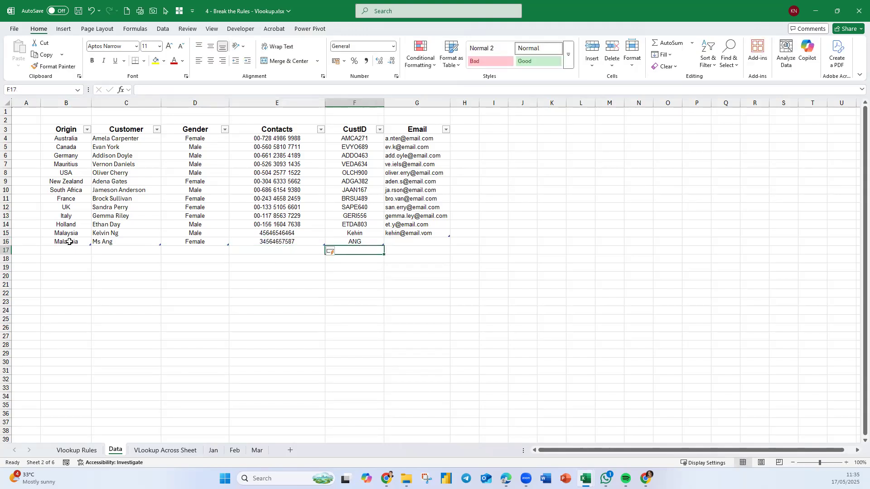
Fill in the new customer's email address in G16 to complete the record.
{"action": "key", "text": "Tab"}
{"action": "key", "text": "Up"}
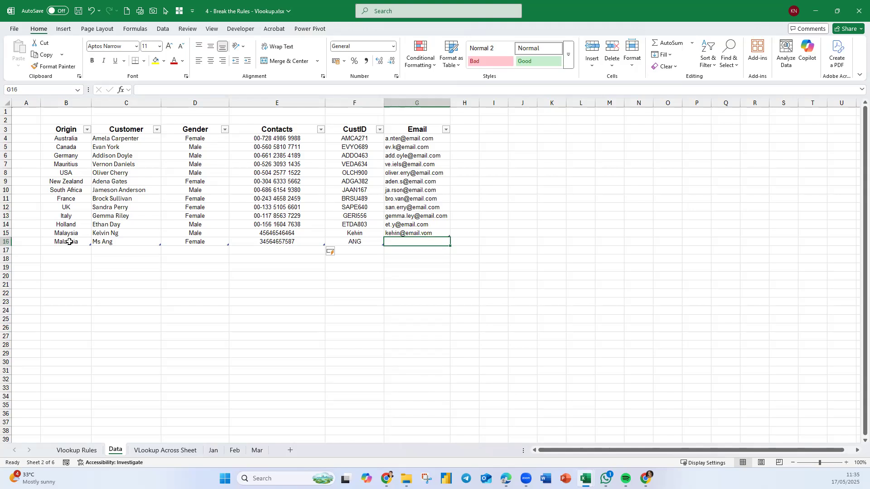
{"action": "type", "text": "Ang@email.vom"}
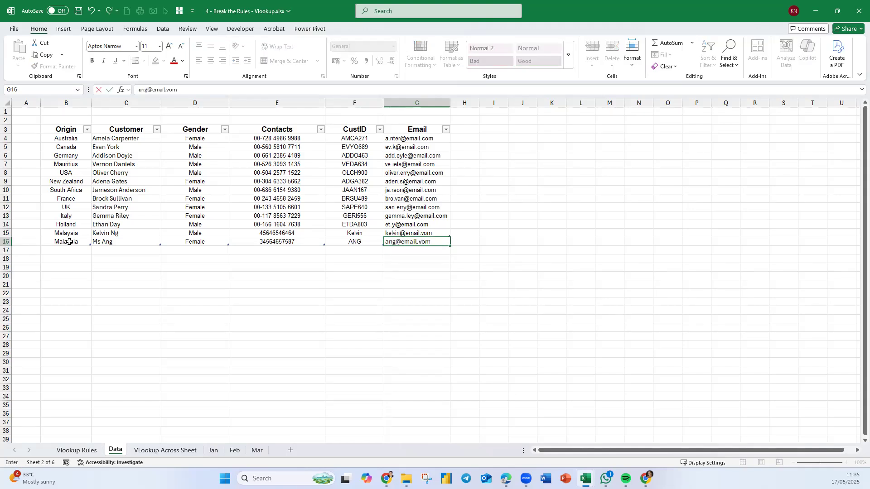
{"action": "left_click", "coordinate": [336, 362]}
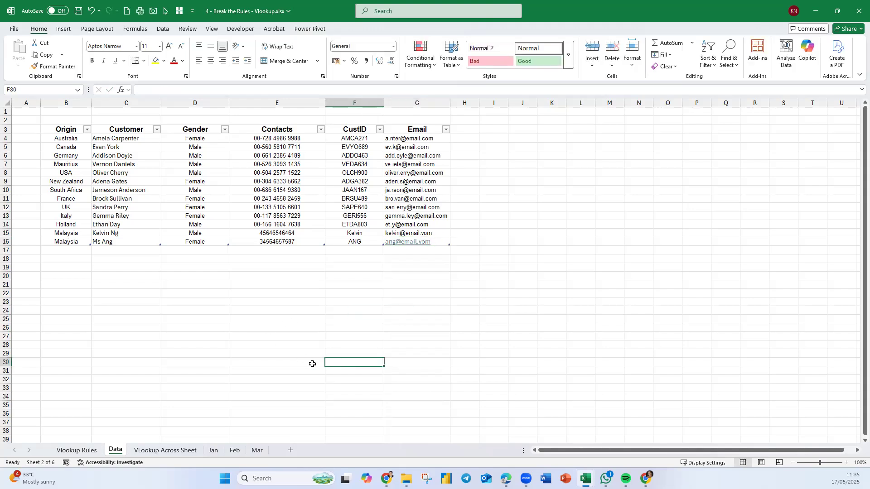
On the Vlookup Rules sheet, replace the CustID in B32 with the CustID of the record added in Data row 16.
{"action": "left_click", "coordinate": [90, 451]}
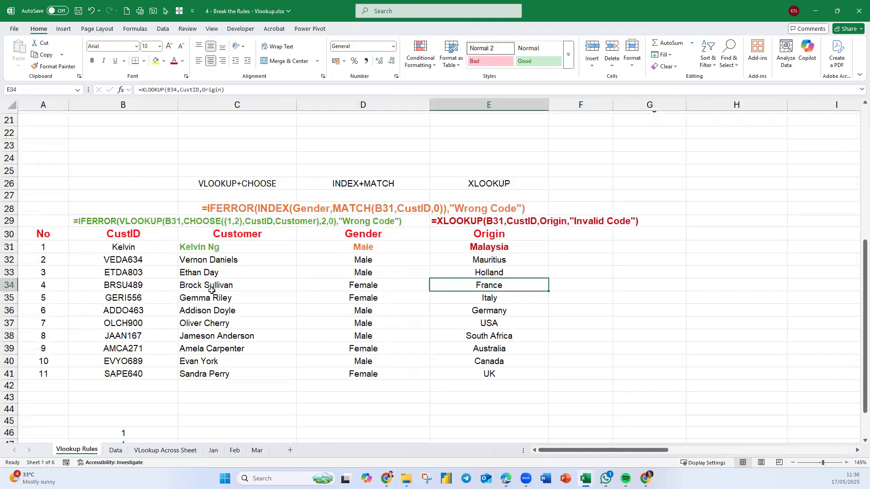
{"action": "left_click", "coordinate": [147, 263]}
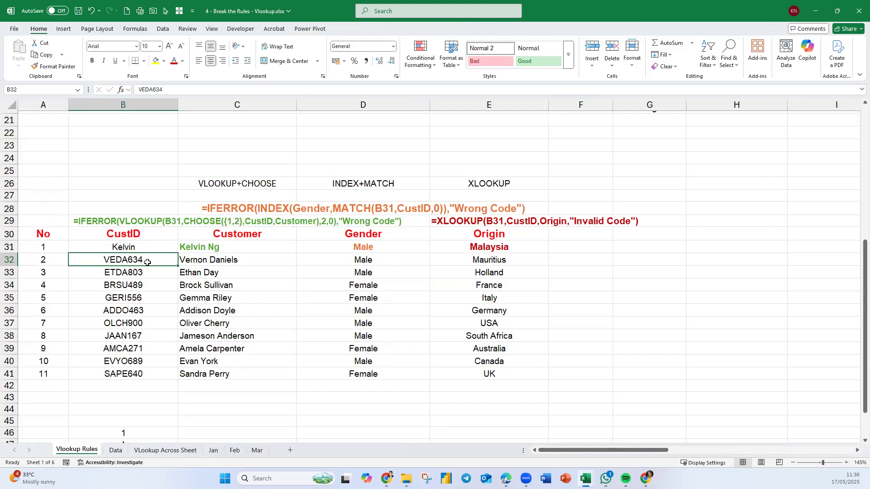
{"action": "type", "text": "Ang"}
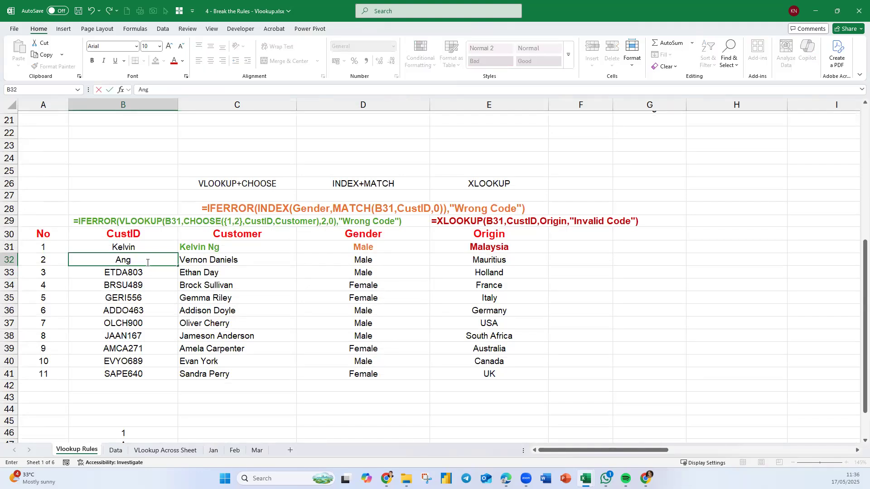
{"action": "key", "text": "Return"}
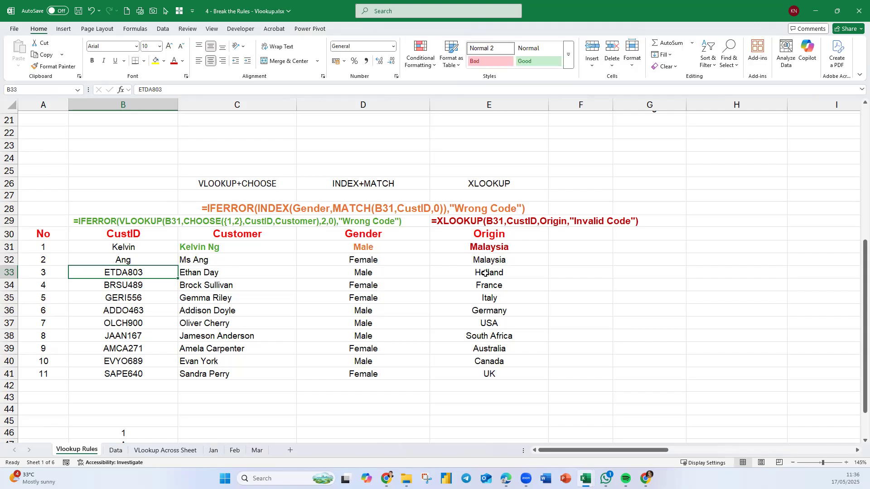
{"action": "left_click", "coordinate": [115, 450]}
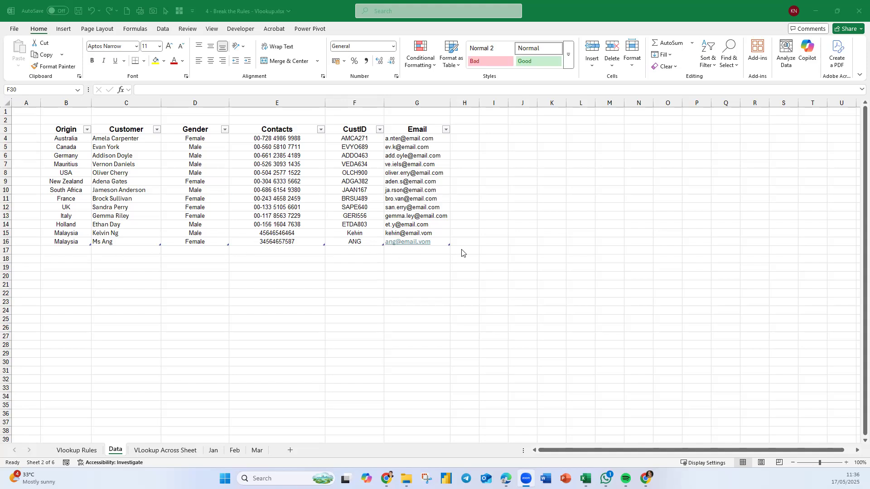
{"action": "left_click", "coordinate": [146, 276]}
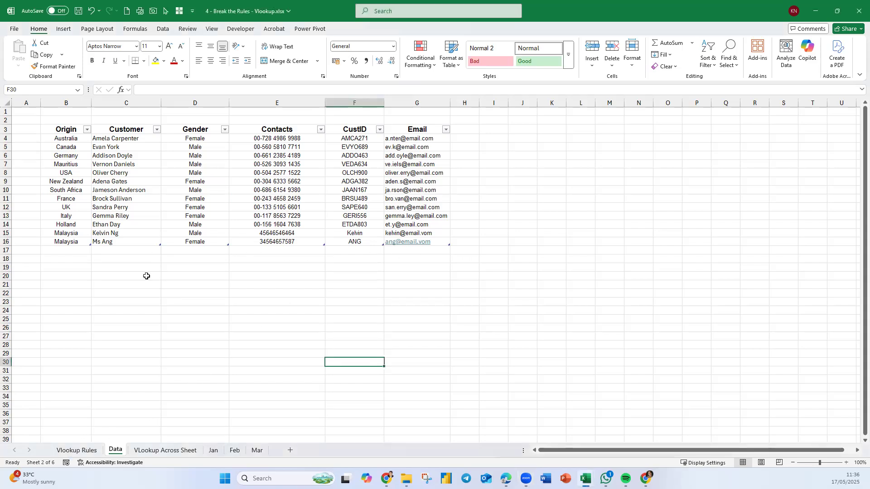
{"action": "left_click", "coordinate": [72, 450]}
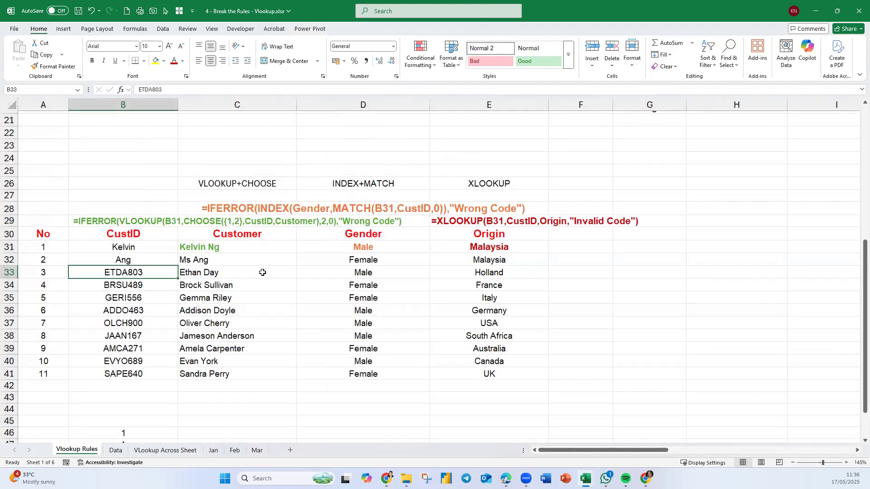
Start another record on the Data sheet with the customer's name in C17 and Malaysia as the Origin in B17.
{"action": "left_click", "coordinate": [116, 450]}
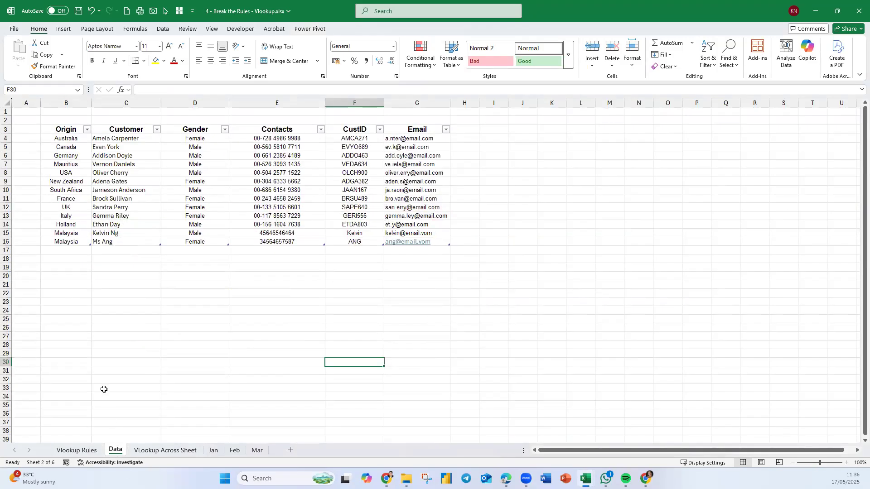
{"action": "left_click", "coordinate": [125, 251]}
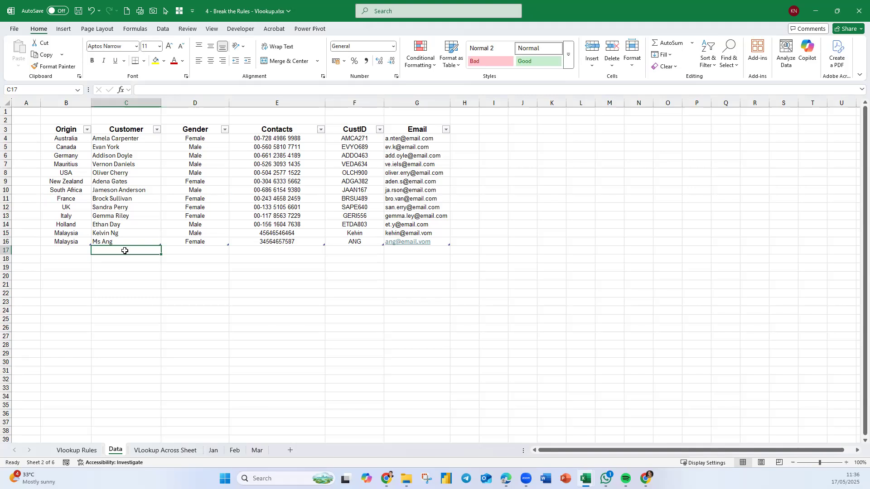
{"action": "type", "text": "Kalaima"}
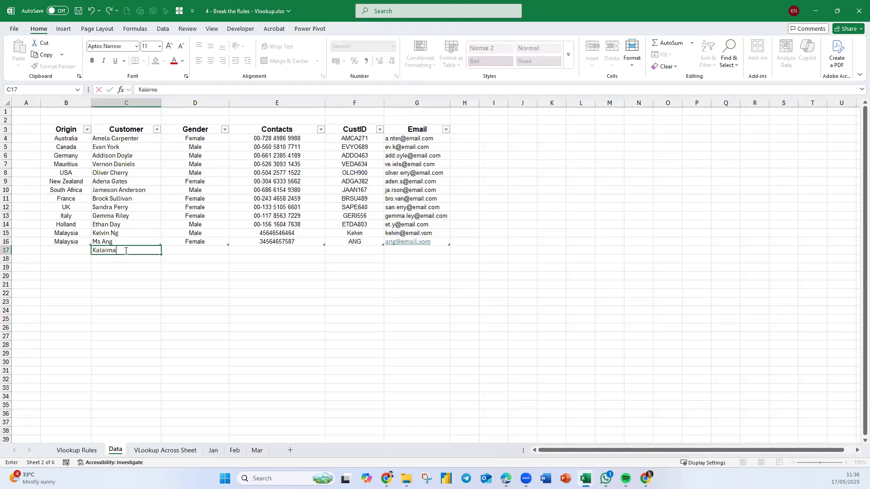
{"action": "type", "text": "lar"}
{"action": "left_click", "coordinate": [71, 249]}
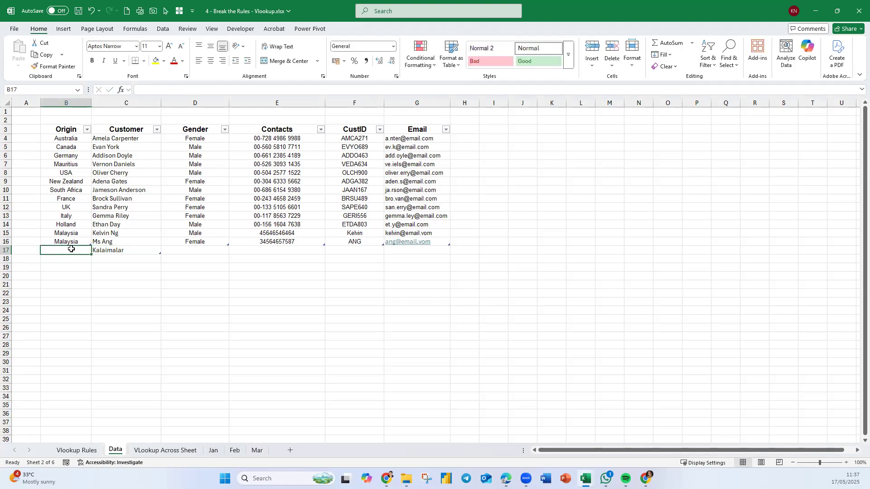
{"action": "type", "text": "Malaysia"}
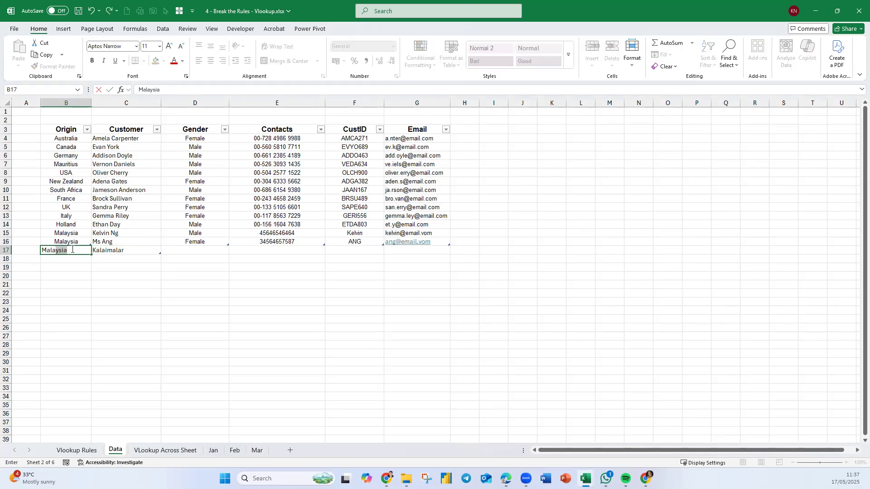
{"action": "key", "text": "Return"}
Set the Gender in D17 to Female and enter the customer's contact number in E17.
{"action": "key", "text": "Tab"}
{"action": "key", "text": "Tab"}
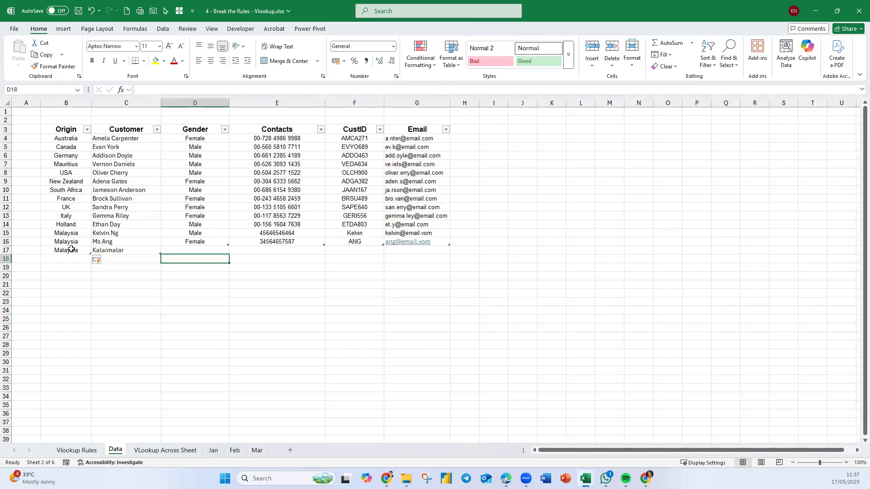
{"action": "left_click", "coordinate": [176, 248]}
{"action": "type", "text": "Female"}
{"action": "key", "text": "Return"}
{"action": "left_click", "coordinate": [285, 250]}
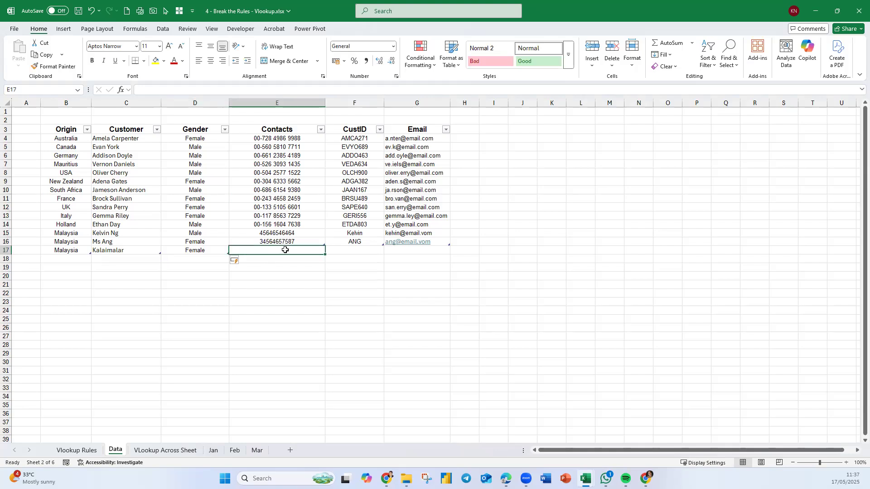
{"action": "type", "text": "565756456465"}
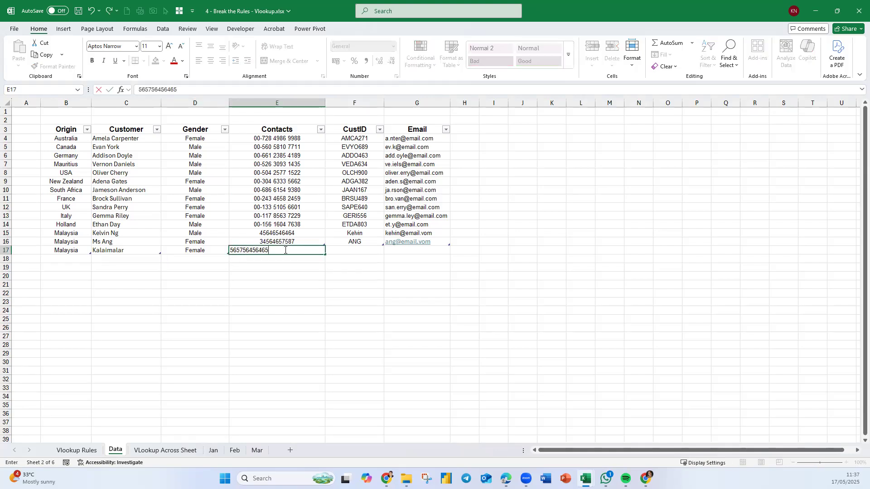
{"action": "key", "text": "Return"}
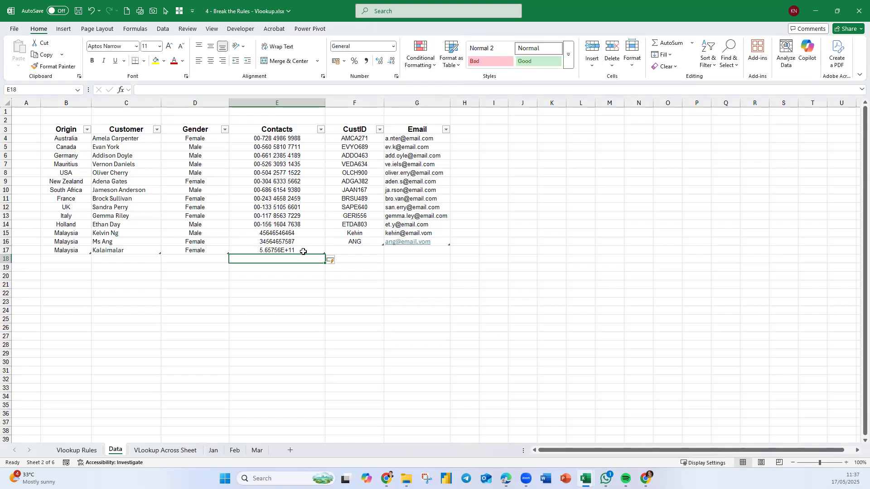
Enter the new customer's CustID in F17.
{"action": "left_click", "coordinate": [360, 252]}
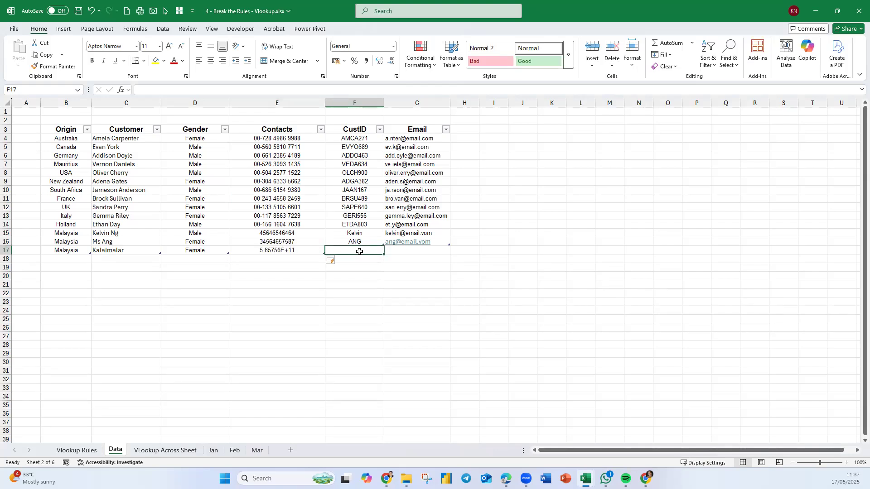
{"action": "type", "text": "Kal"}
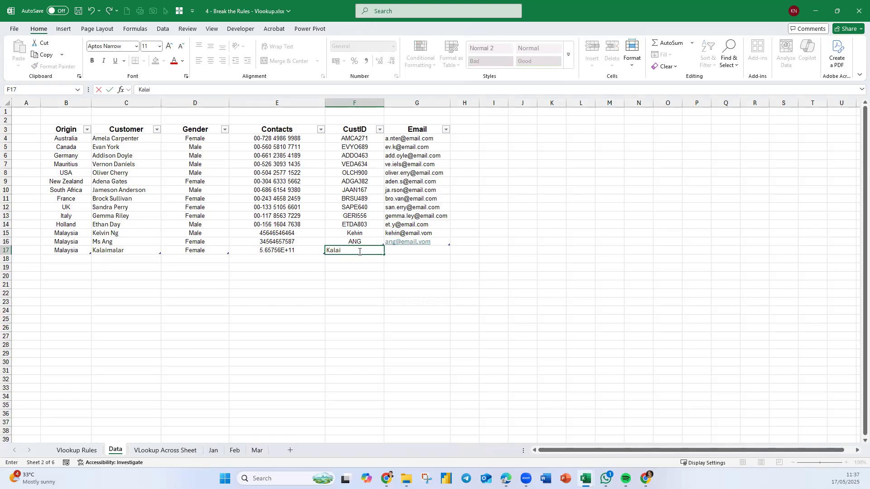
{"action": "type", "text": "ai"}
{"action": "key", "text": "Return"}
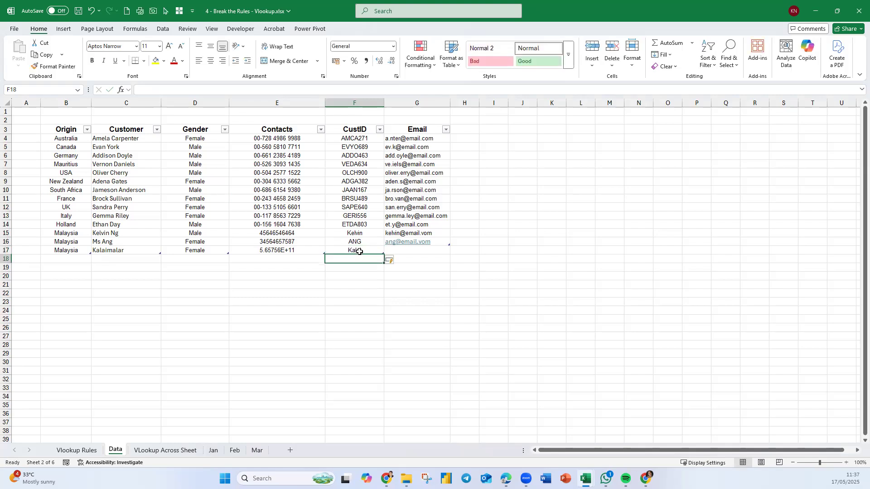
Enter the new customer's email address in G17.
{"action": "left_click", "coordinate": [418, 250]}
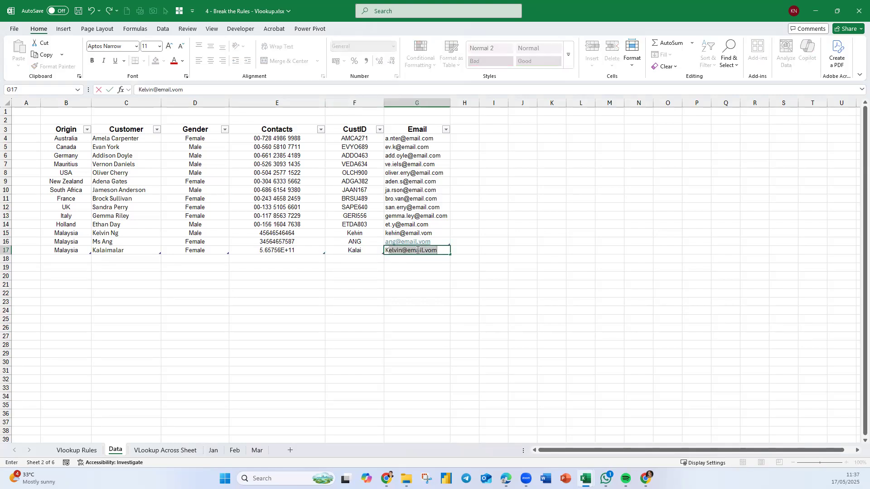
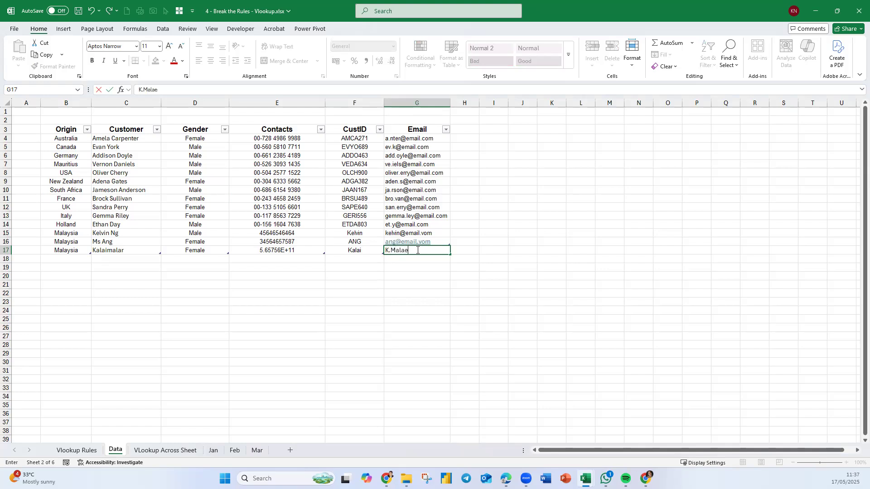
{"action": "key", "text": "Return"}
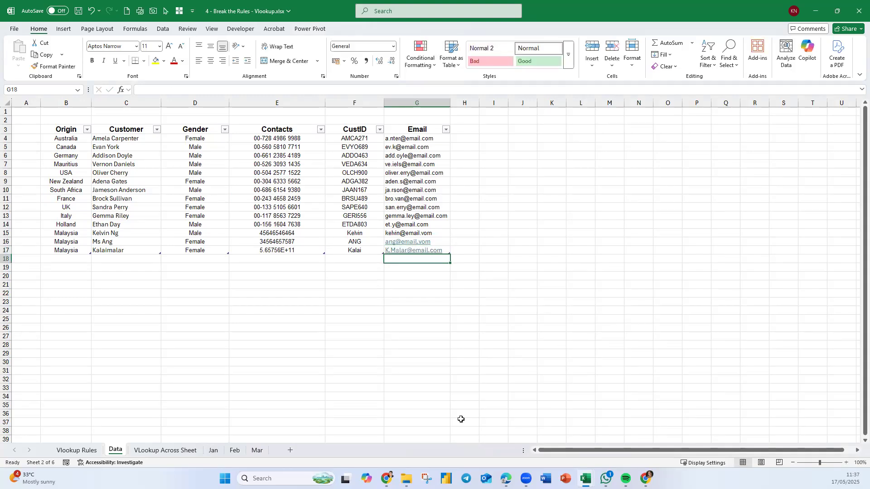
{"action": "left_click_drag", "start_coordinate": [442, 293], "coordinate": [398, 284]}
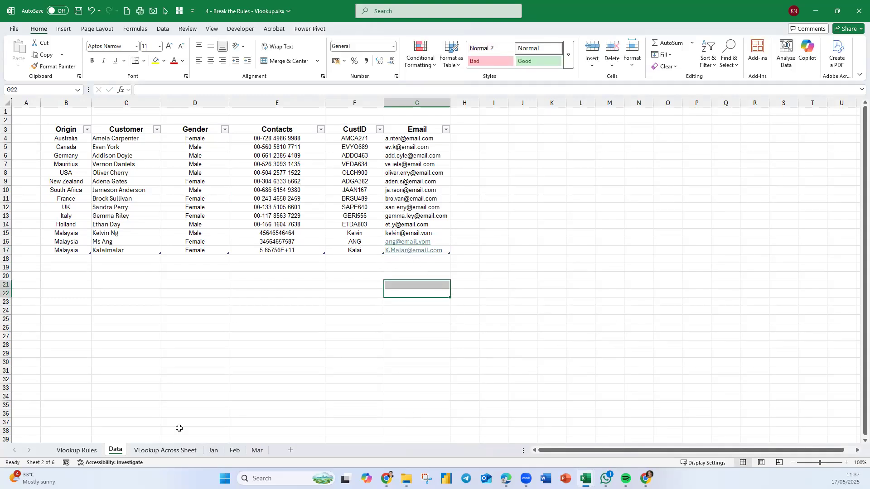
On the Vlookup Rules sheet, replace the CustID in B37 with the CustID of the record added in Data row 17.
{"action": "left_click", "coordinate": [78, 451]}
{"action": "left_click", "coordinate": [143, 327]}
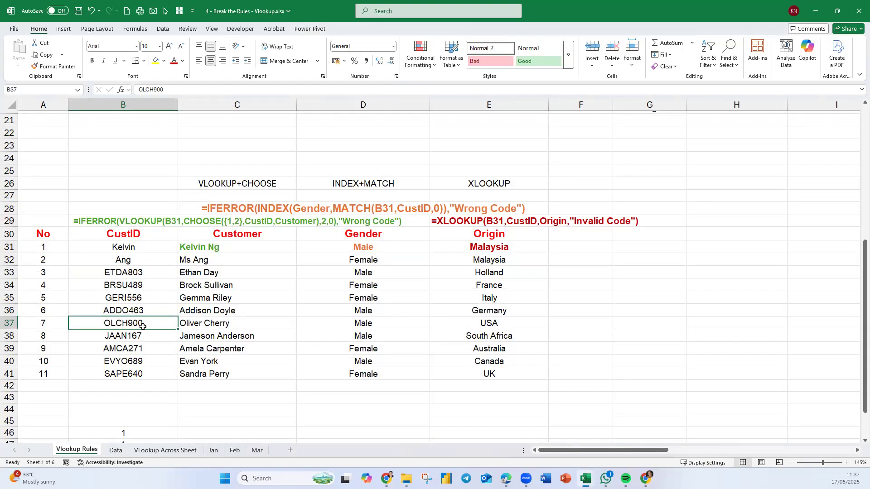
{"action": "type", "text": "Kalai"}
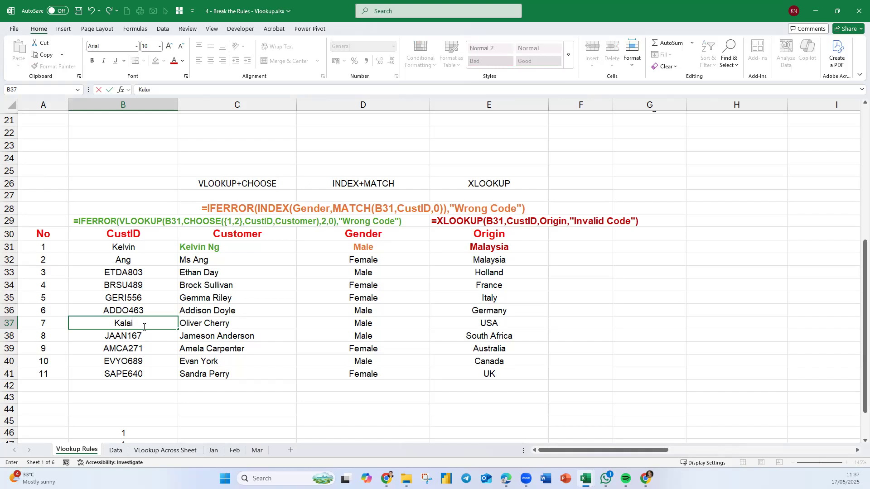
{"action": "key", "text": "Return"}
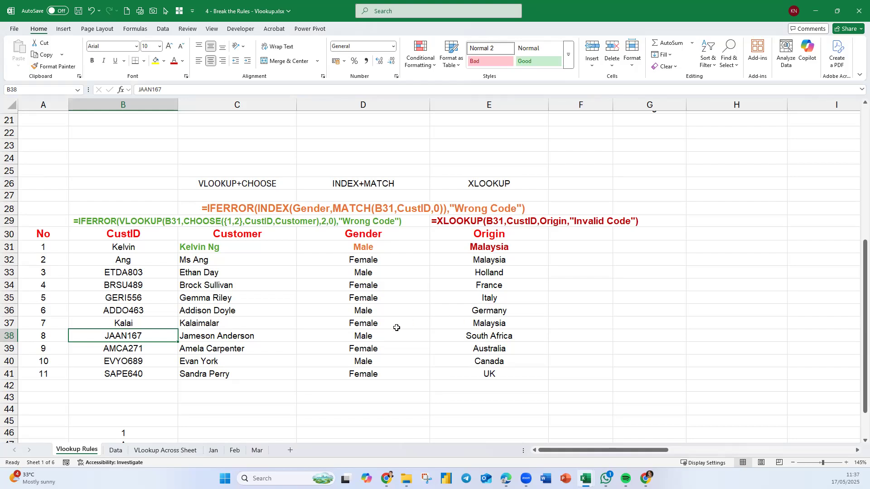
{"action": "left_click", "coordinate": [115, 451]}
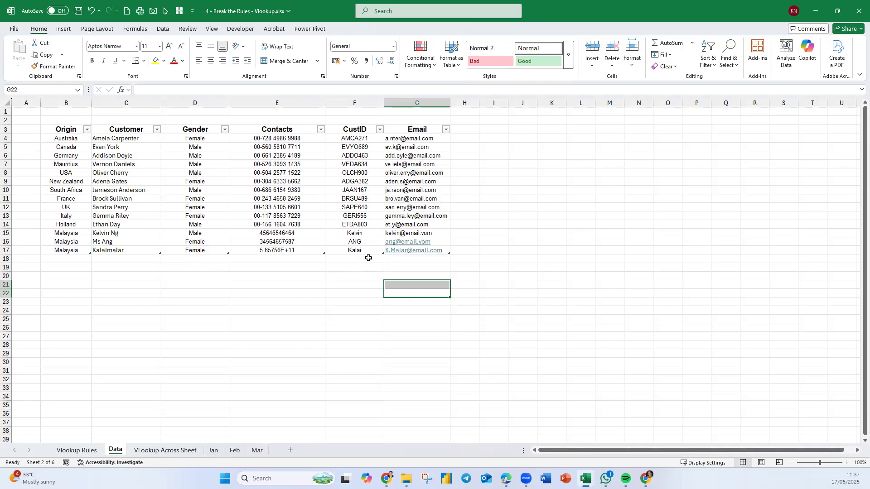
{"action": "left_click", "coordinate": [62, 258]}
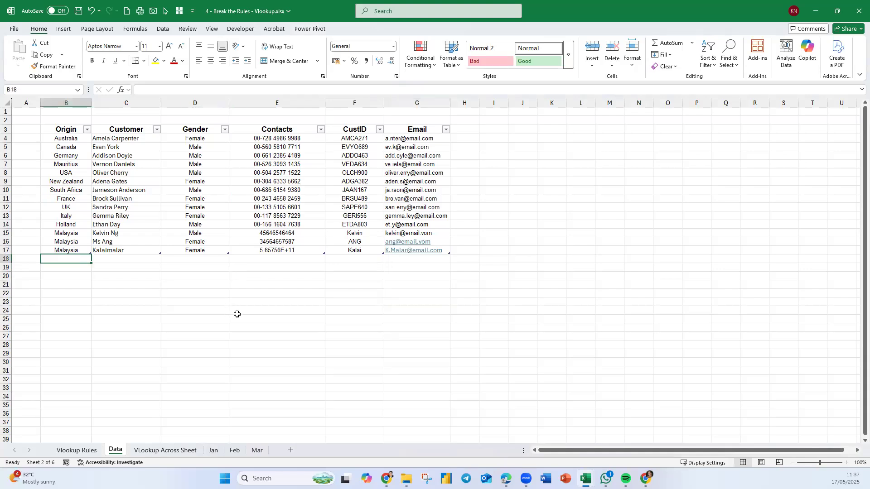
{"action": "left_click", "coordinate": [86, 450]}
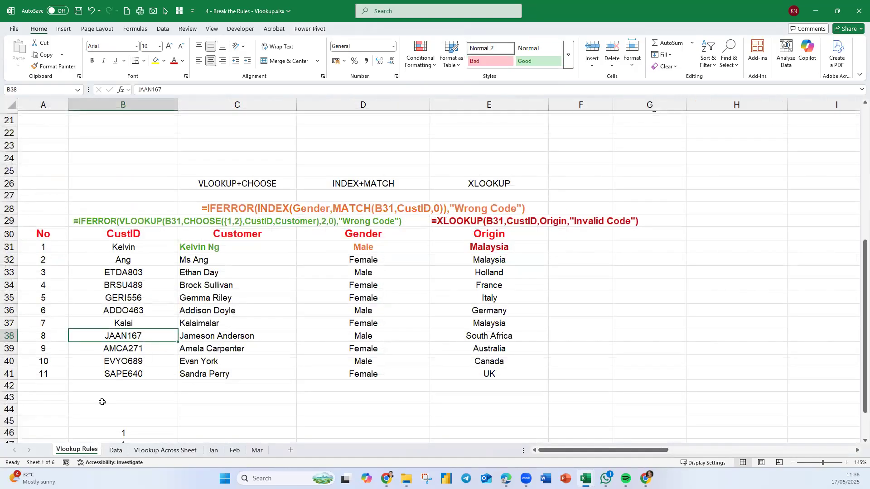
Add a twelfth lookup row by entering 12 in A42 and the CustID from Data row 17 in B42.
{"action": "left_click", "coordinate": [52, 386]}
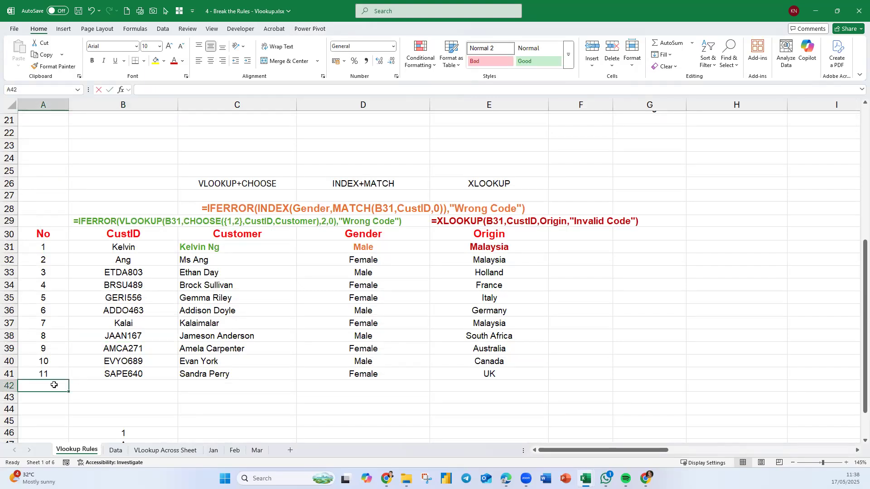
{"action": "type", "text": "12`"}
{"action": "key", "text": "BackSpace"}
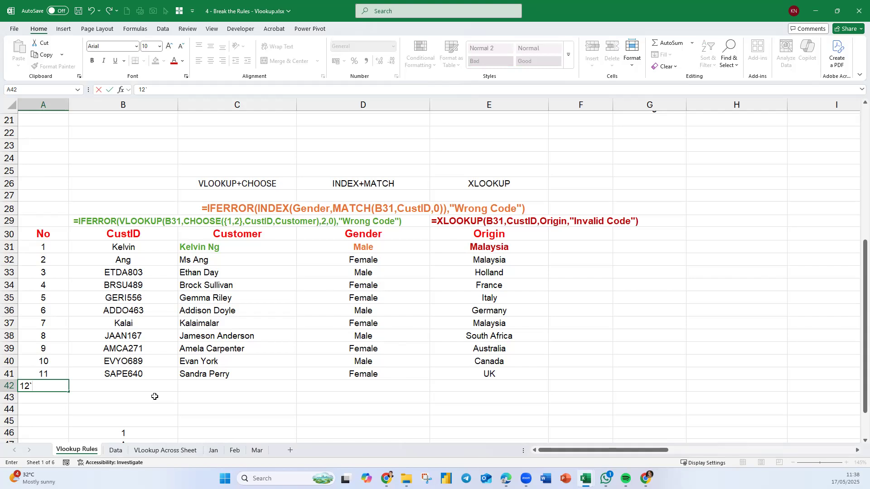
{"action": "key", "text": "Tab"}
{"action": "type", "text": "kalai"}
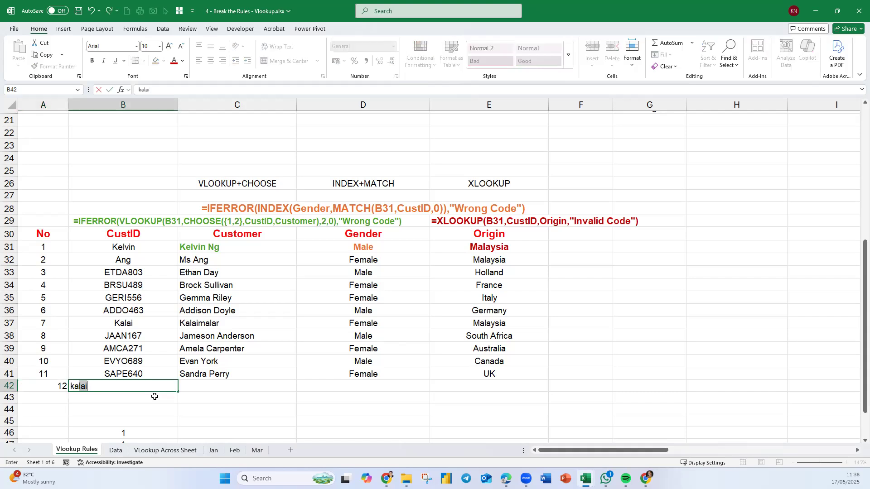
{"action": "key", "text": "Tab"}
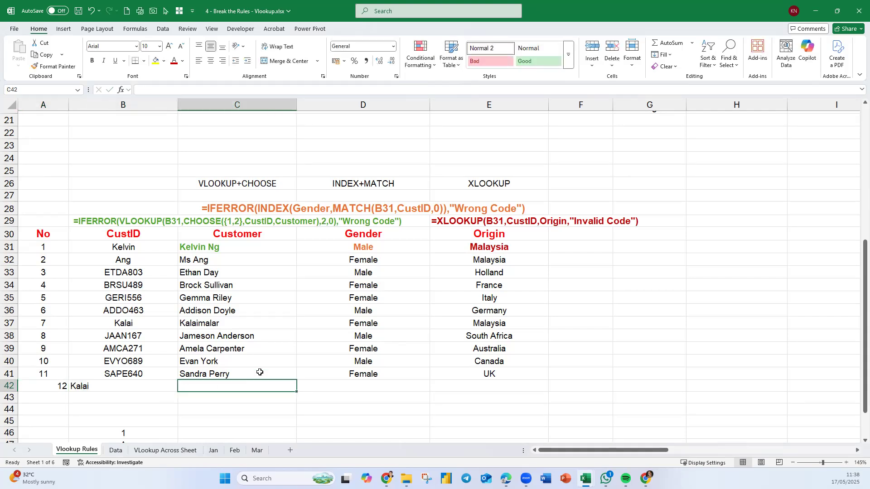
Fill the lookup formulas from C41:E41 down to row 42 and centre the CustID in B42 and number in A42.
{"action": "left_click_drag", "start_coordinate": [272, 375], "coordinate": [547, 392]}
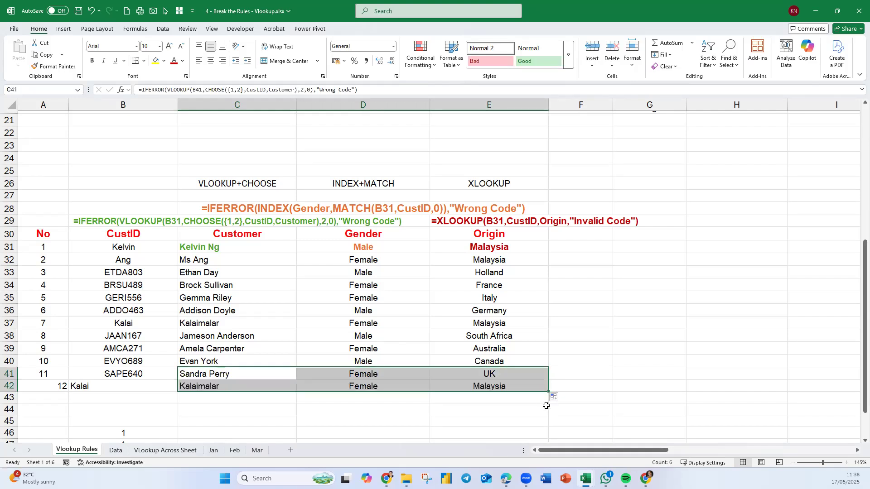
{"action": "left_click", "coordinate": [253, 411]}
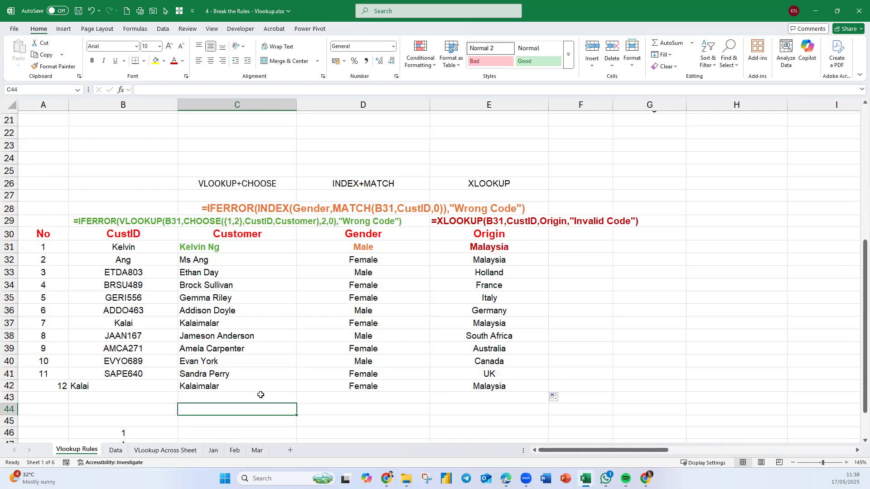
{"action": "left_click", "coordinate": [129, 389]}
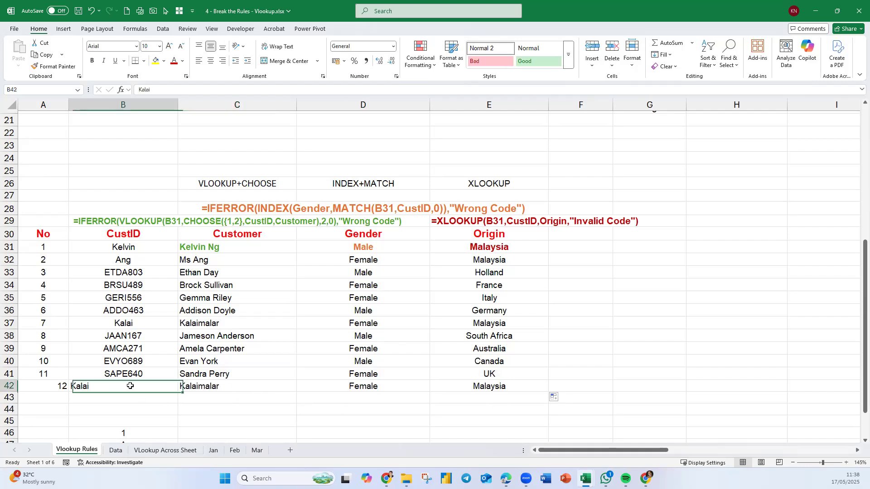
{"action": "left_click", "coordinate": [211, 60]}
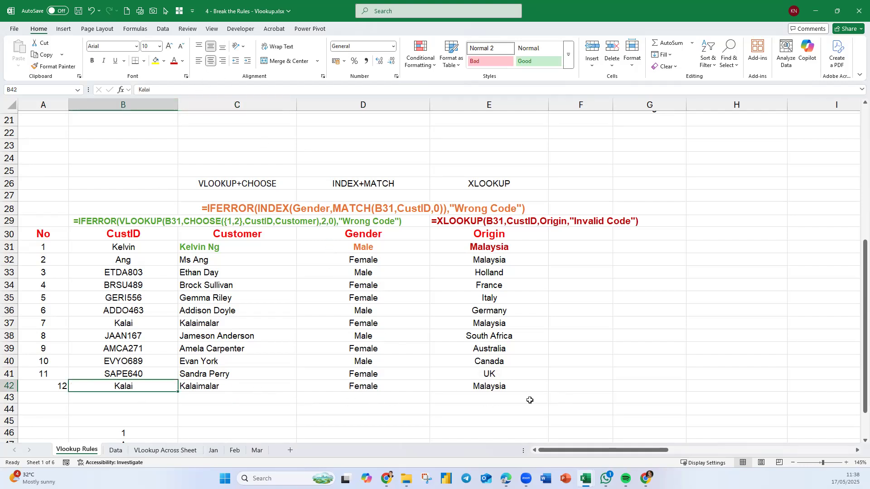
{"action": "left_click", "coordinate": [606, 372]}
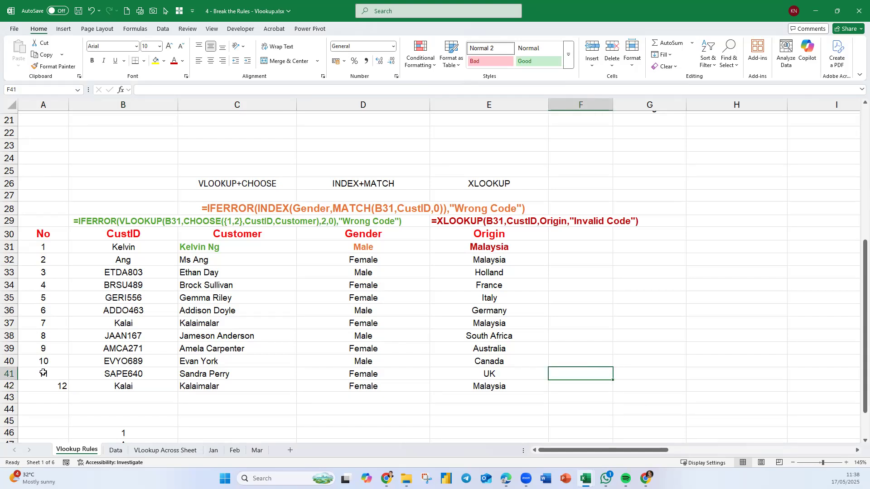
{"action": "left_click", "coordinate": [34, 385]}
{"action": "left_click", "coordinate": [208, 63]}
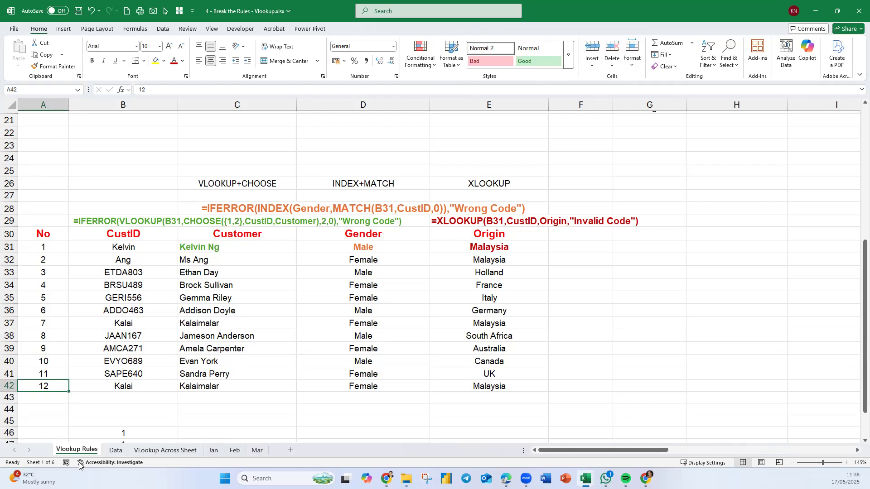
On the Data sheet, enter two new customers' names in C18 and C19.
{"action": "left_click", "coordinate": [116, 451]}
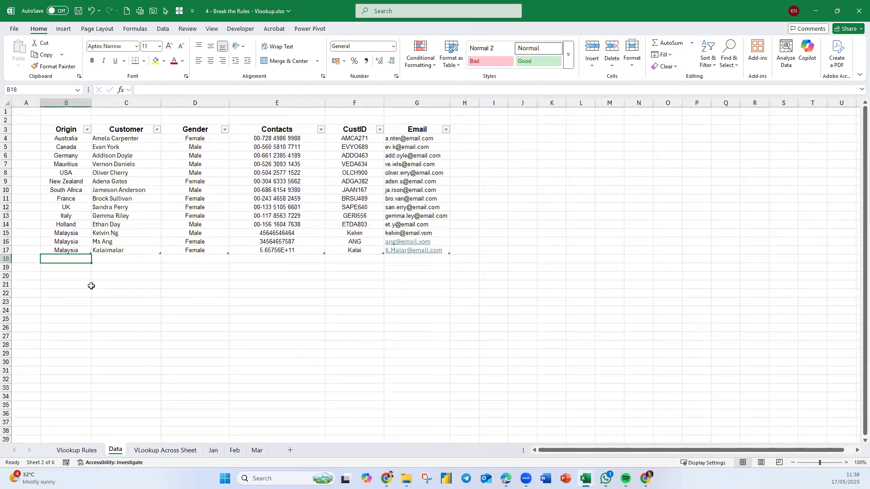
{"action": "left_click", "coordinate": [77, 450]}
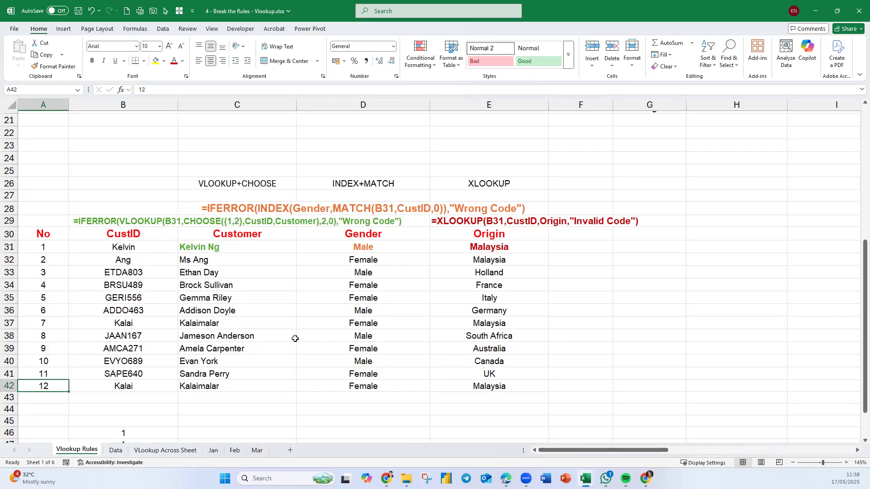
{"action": "left_click", "coordinate": [115, 450]}
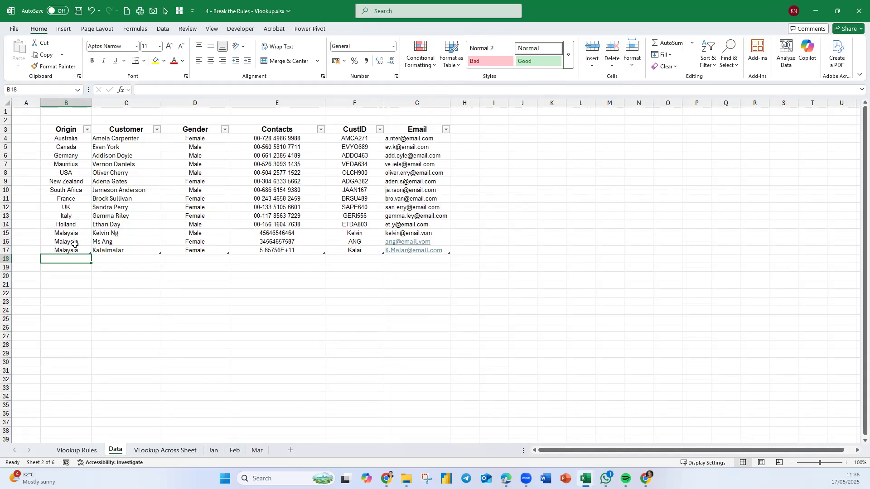
{"action": "left_click", "coordinate": [152, 260]}
{"action": "type", "text": "Me"}
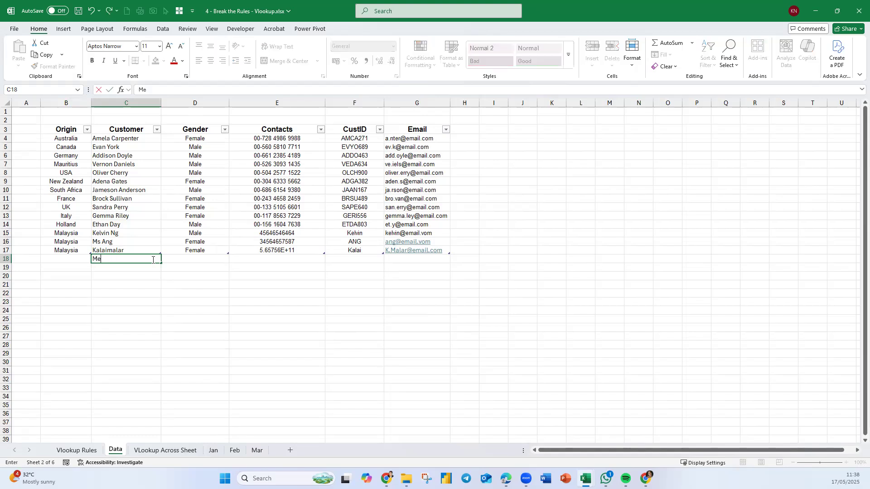
{"action": "type", "text": "i Leng"}
{"action": "key", "text": "Return"}
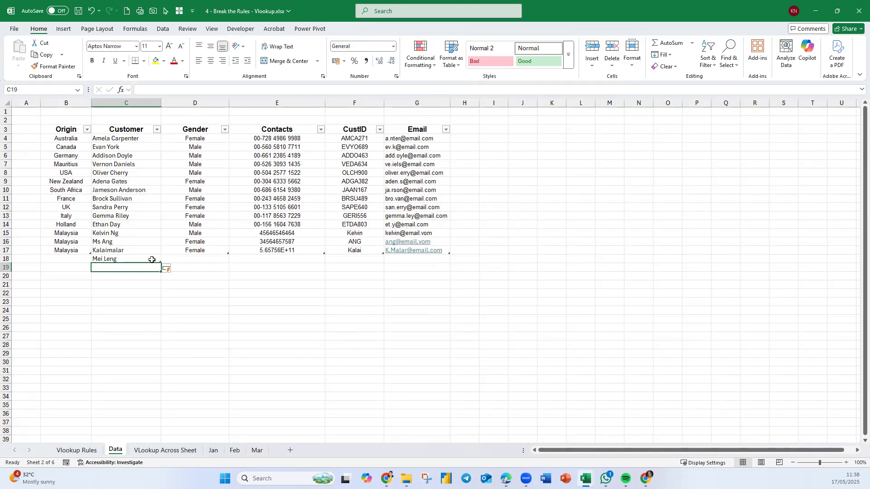
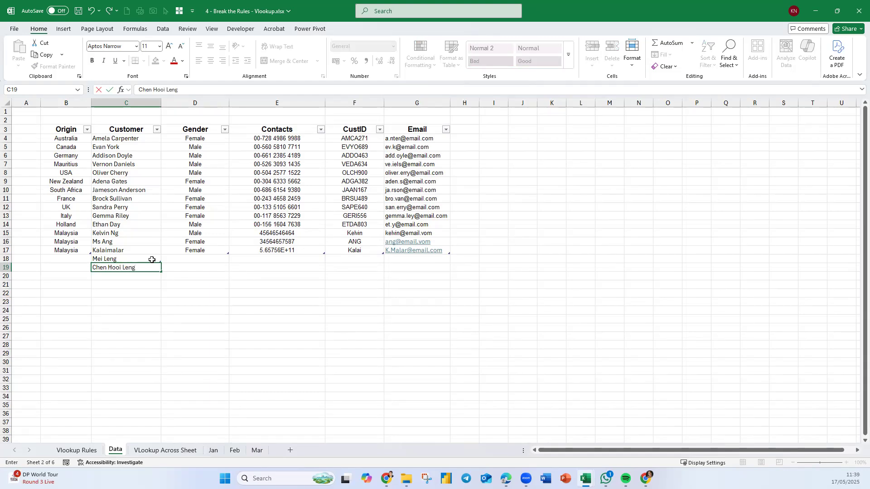
{"action": "key", "text": "Return"}
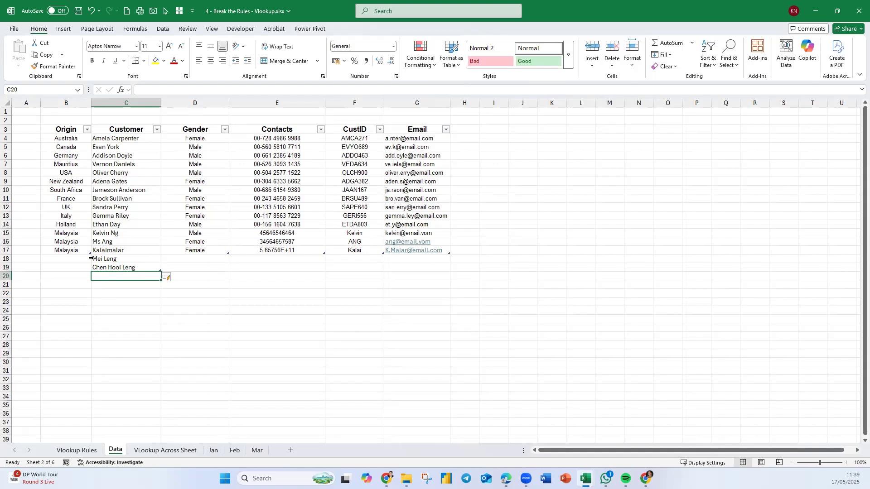
Fill the Origin, Gender and Contacts values from row 17 down through row 19.
{"action": "left_click", "coordinate": [88, 253]}
{"action": "left_click_drag", "start_coordinate": [92, 256], "coordinate": [93, 272]}
{"action": "left_click", "coordinate": [210, 247]}
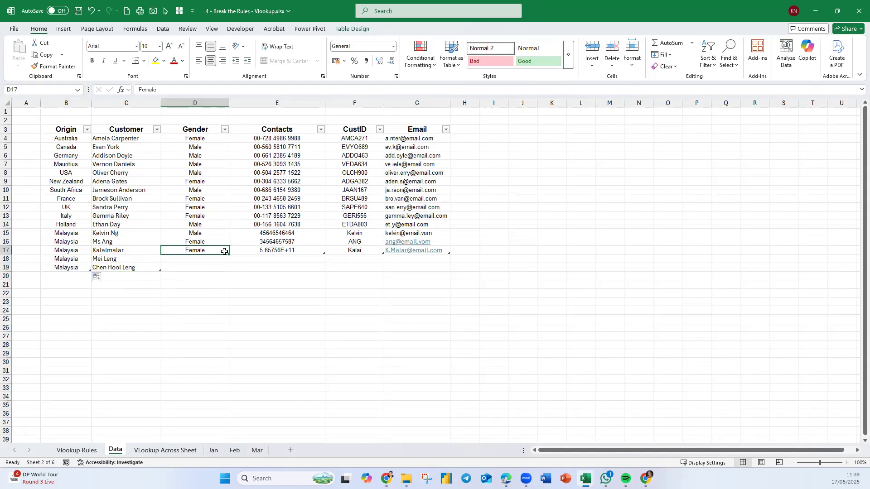
{"action": "left_click_drag", "start_coordinate": [229, 254], "coordinate": [325, 271]}
{"action": "left_click", "coordinate": [320, 251]}
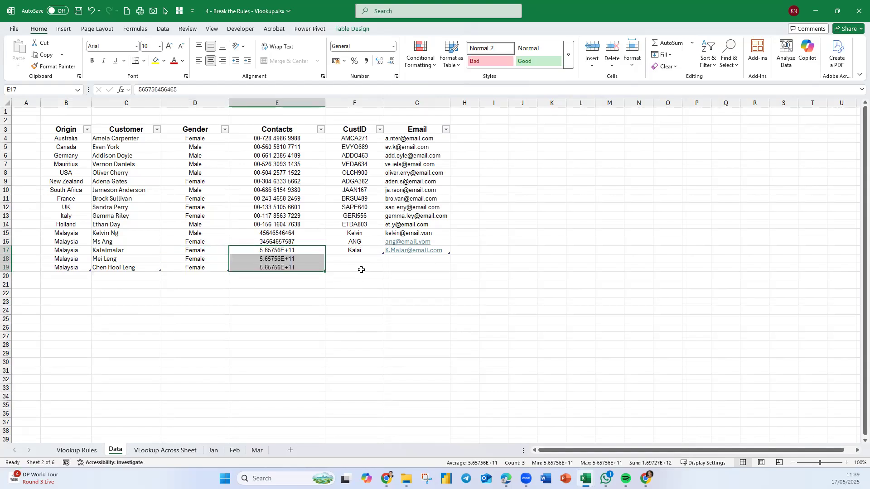
Enter the two new customers' CustIDs in F18 and F19.
{"action": "left_click", "coordinate": [369, 262]}
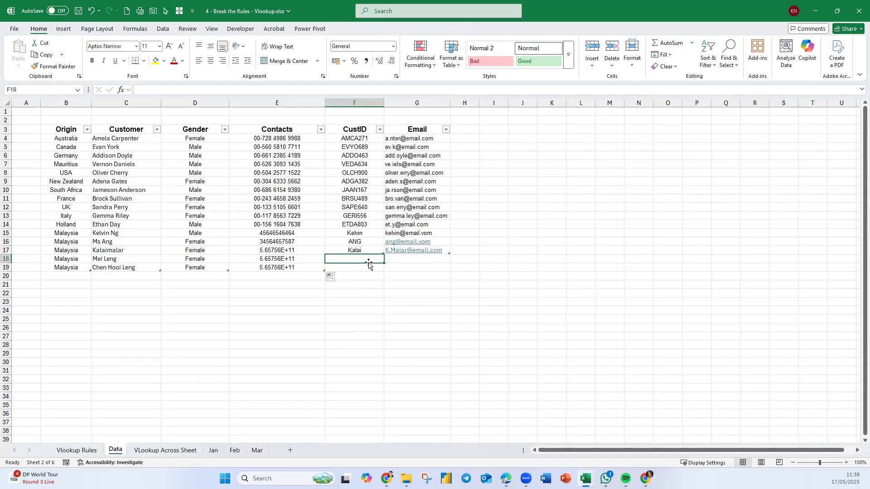
{"action": "type", "text": "Mei"}
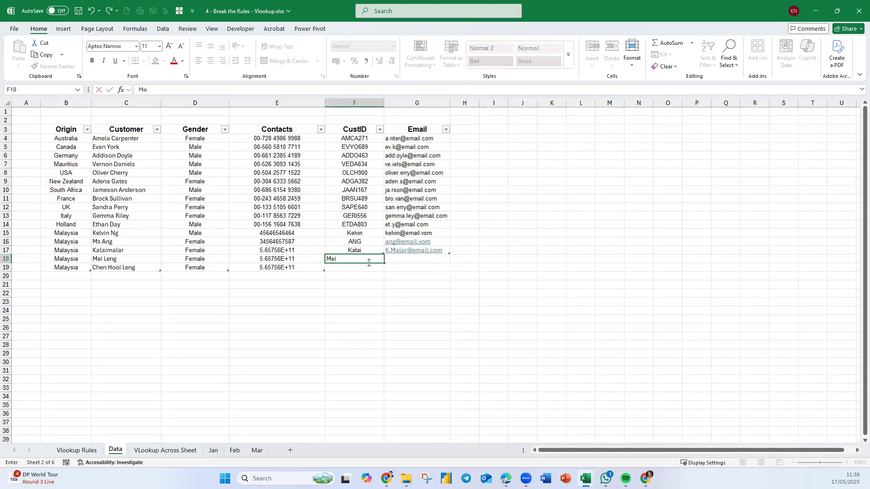
{"action": "key", "text": "Return"}
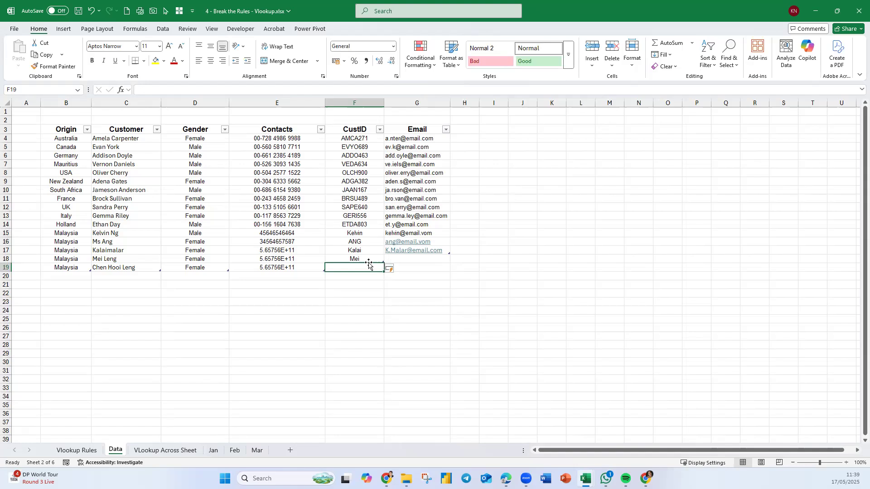
{"action": "type", "text": "Leng"}
{"action": "key", "text": "Return"}
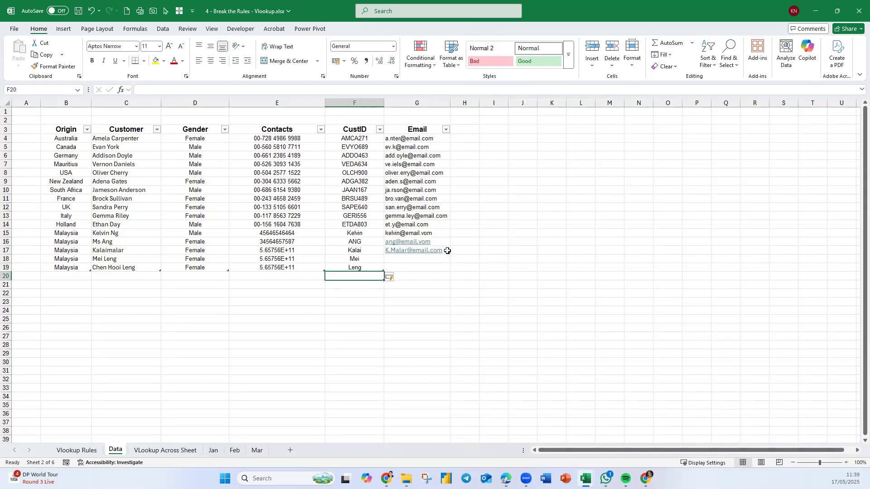
Fill the email address from G15 down the Email column through G19.
{"action": "left_click", "coordinate": [446, 236]}
{"action": "left_click_drag", "start_coordinate": [449, 243], "coordinate": [451, 271]}
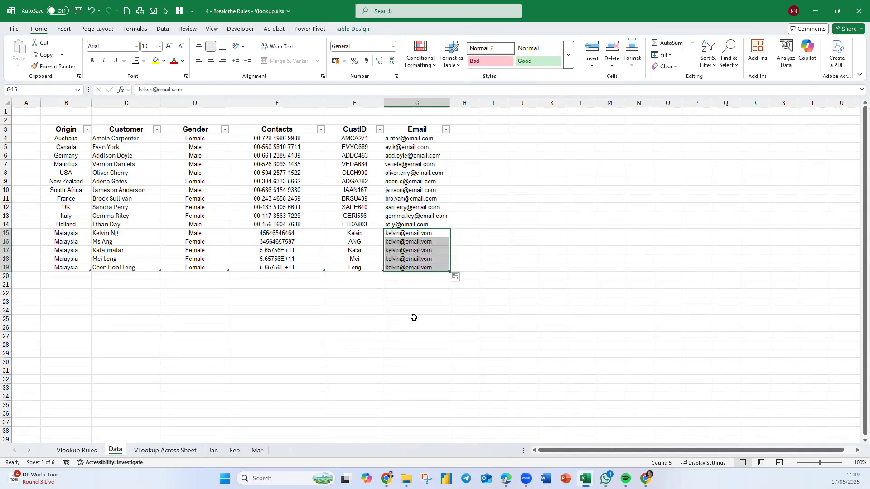
{"action": "left_click", "coordinate": [345, 326]}
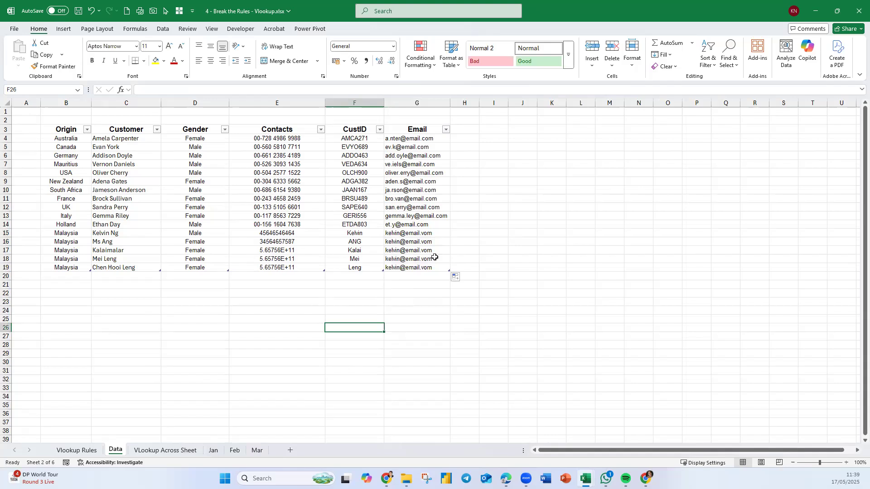
On the Vlookup Rules sheet, number two more lookup rows 13 and 14 in A43 and A44.
{"action": "left_click", "coordinate": [81, 452]}
{"action": "left_click", "coordinate": [53, 400]}
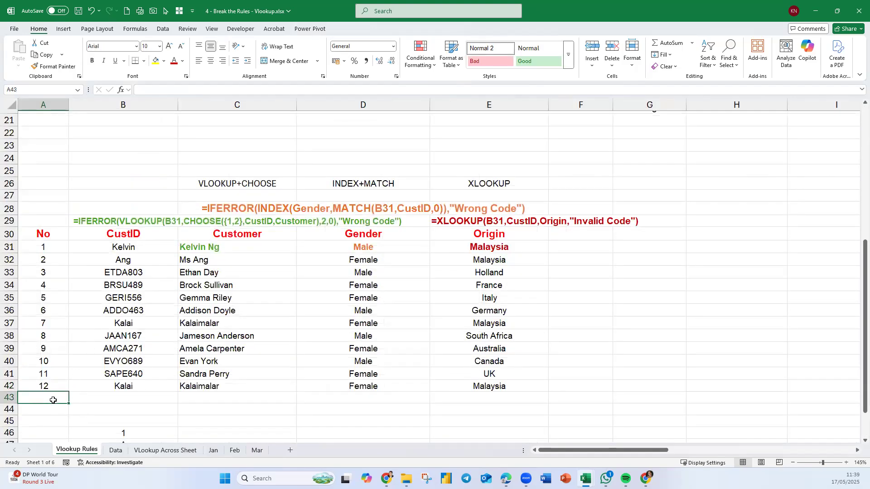
{"action": "type", "text": "13"}
{"action": "key", "text": "Return"}
{"action": "type", "text": "14"}
{"action": "scroll", "coordinate": [136, 394], "scroll_direction": "down", "scroll_amount": 3}
Enter the CustIDs from Data rows 18 and 19 in B43 and B44, and centre both cells.
{"action": "left_click", "coordinate": [135, 296]}
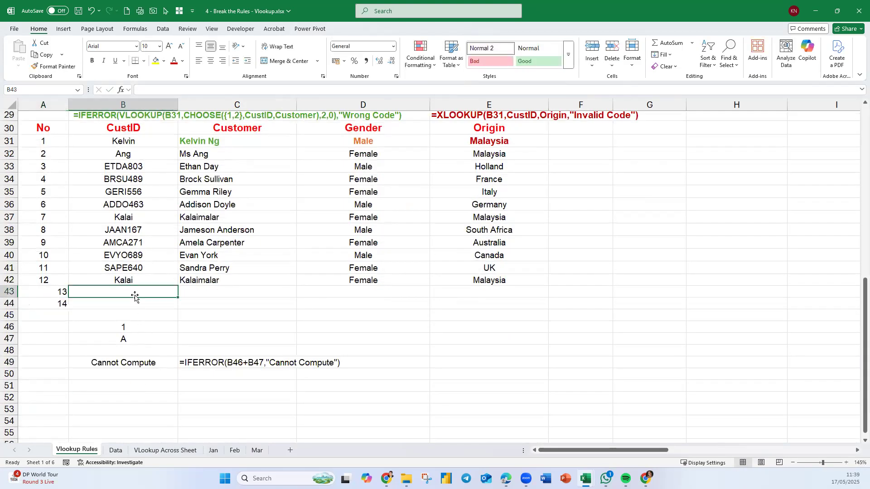
{"action": "type", "text": "Mei"}
{"action": "key", "text": "Return"}
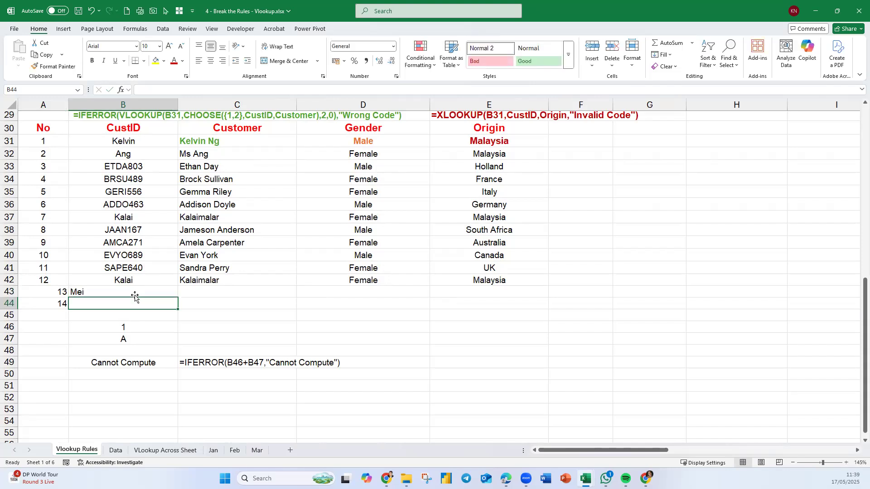
{"action": "type", "text": "Leng"}
{"action": "key", "text": "Return"}
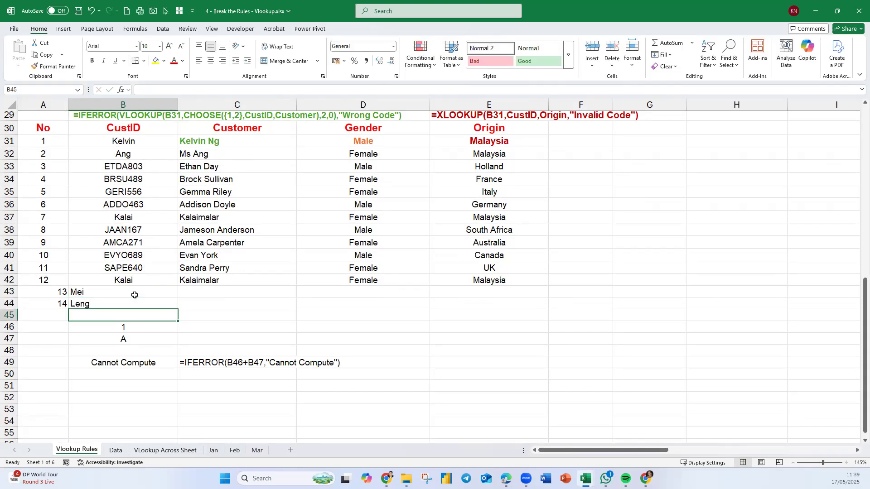
{"action": "left_click_drag", "start_coordinate": [135, 295], "coordinate": [133, 305]}
{"action": "left_click", "coordinate": [211, 64]}
Fill the lookup formulas from C42:E42 down through row 44 and centre the numbers in A43:A44.
{"action": "left_click_drag", "start_coordinate": [223, 279], "coordinate": [541, 308]}
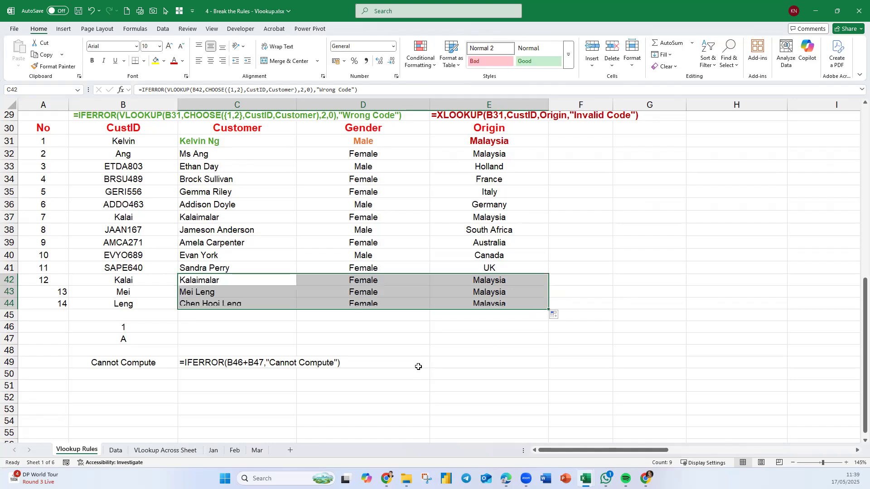
{"action": "left_click", "coordinate": [380, 337]}
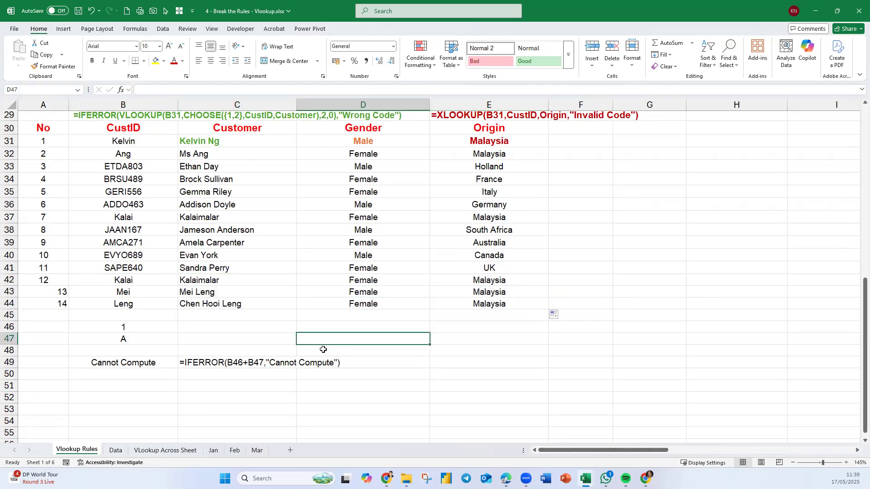
{"action": "left_click_drag", "start_coordinate": [43, 287], "coordinate": [43, 303]}
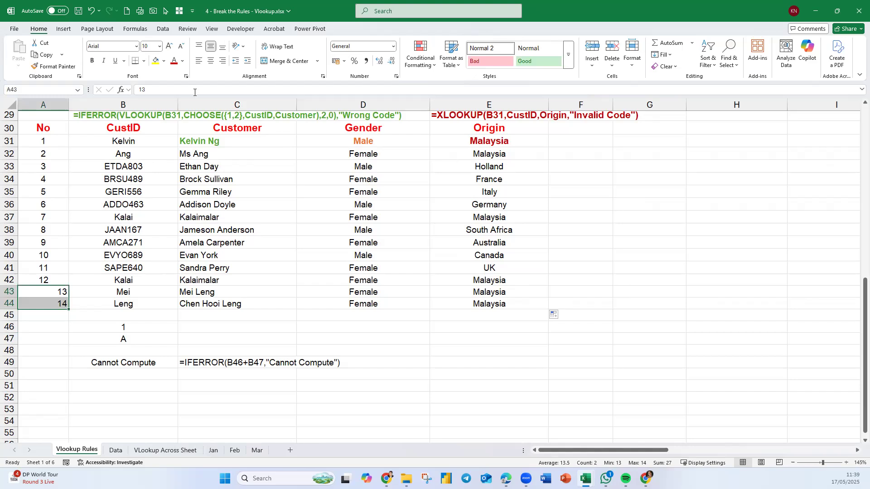
{"action": "left_click", "coordinate": [211, 60]}
Return to the Data sheet to view the expanded customer records.
{"action": "left_click", "coordinate": [116, 450]}
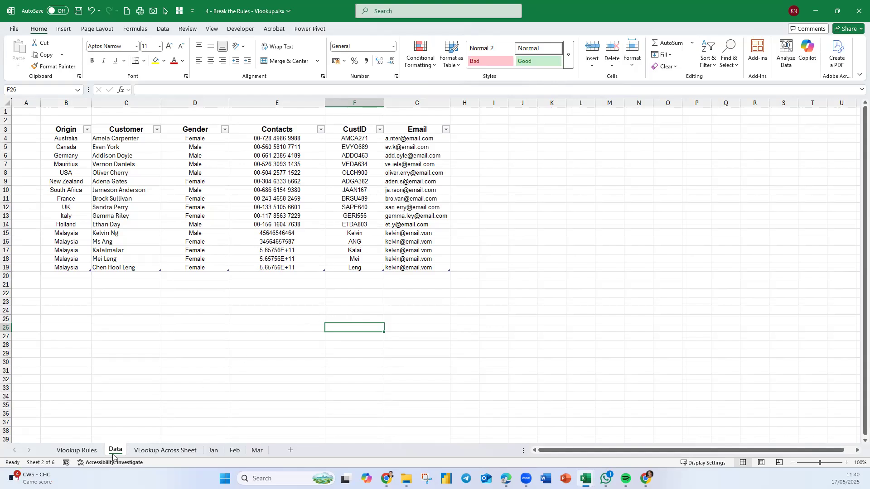
{"action": "left_click", "coordinate": [183, 365]}
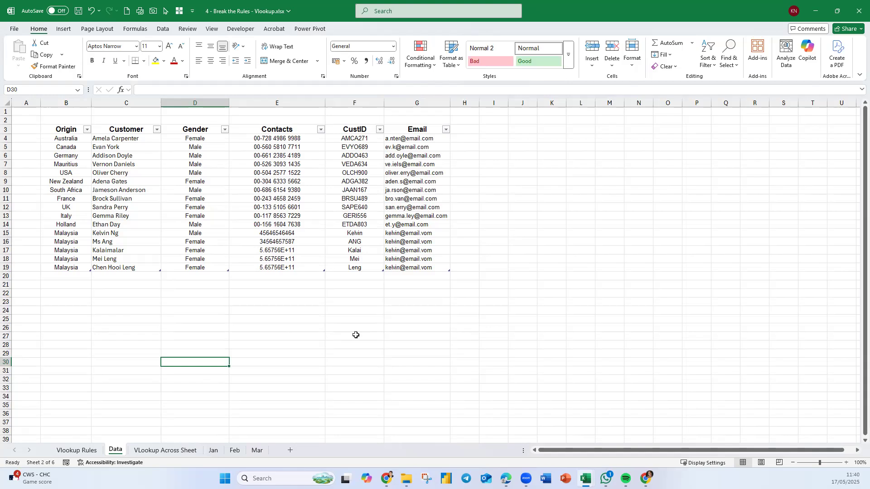
{"action": "left_click", "coordinate": [311, 352]}
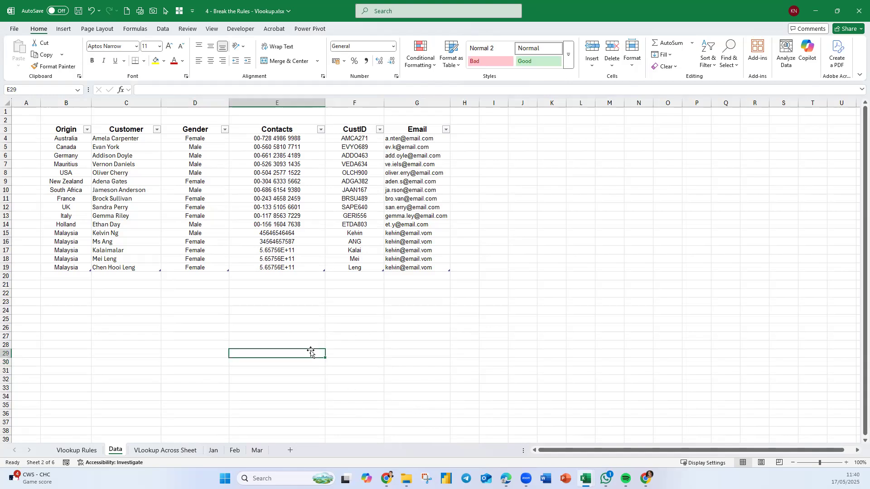
On the VLookup Across Sheet worksheet, set the Month in B3 to Jan.
{"action": "left_click", "coordinate": [302, 378]}
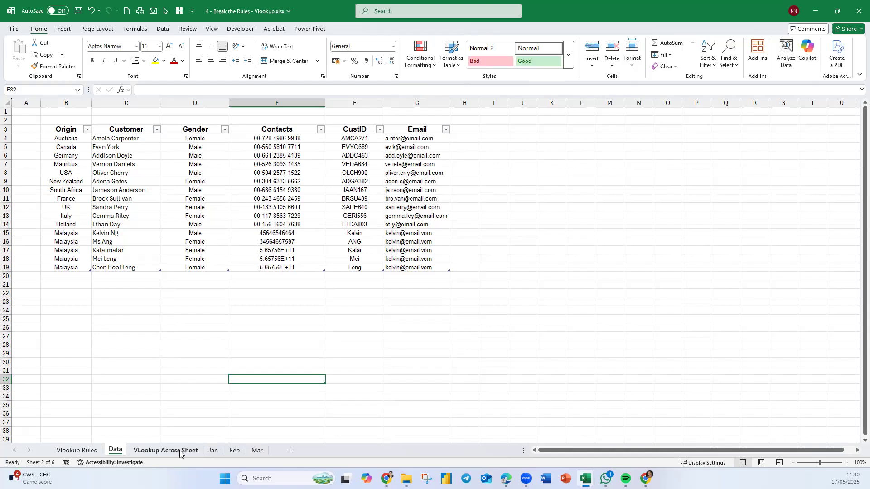
{"action": "left_click", "coordinate": [166, 451]}
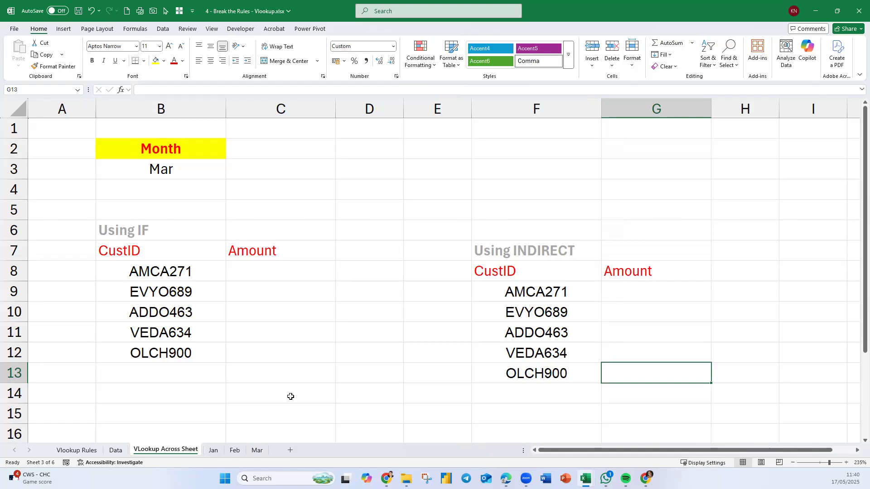
{"action": "left_click", "coordinate": [292, 274]}
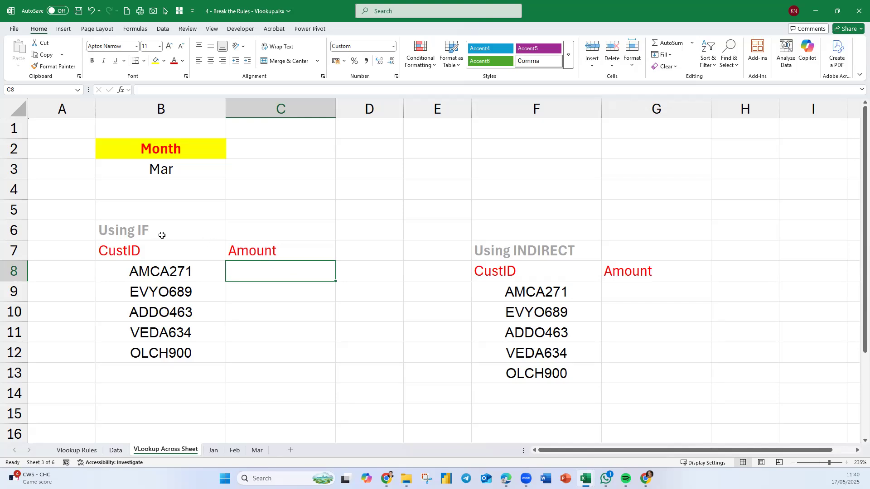
{"action": "left_click", "coordinate": [177, 167]}
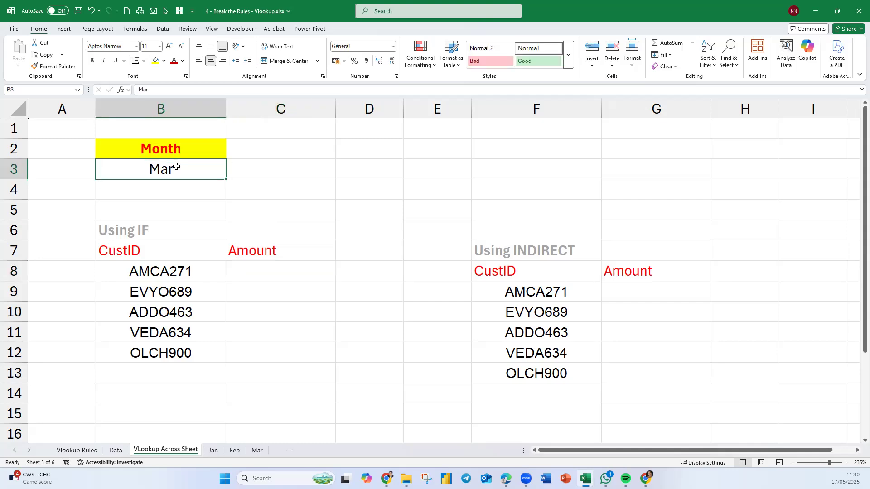
{"action": "type", "text": "Jan"}
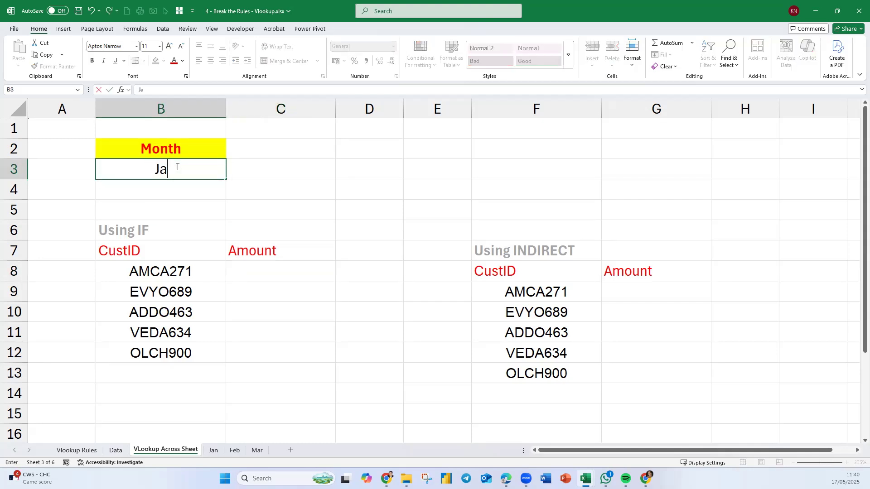
{"action": "key", "text": "Return"}
Compare the AMCA271 record on the Jan, Feb and Mar sheets with the month selection and empty Amount cells on VLookup Across Sheet.
{"action": "left_click_drag", "start_coordinate": [267, 270], "coordinate": [276, 358]}
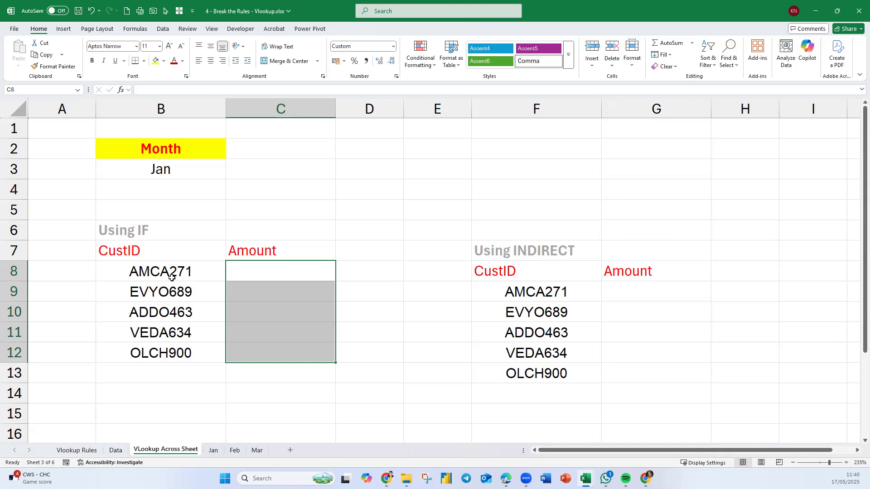
{"action": "left_click", "coordinate": [213, 451]}
{"action": "left_click_drag", "start_coordinate": [110, 274], "coordinate": [409, 272]}
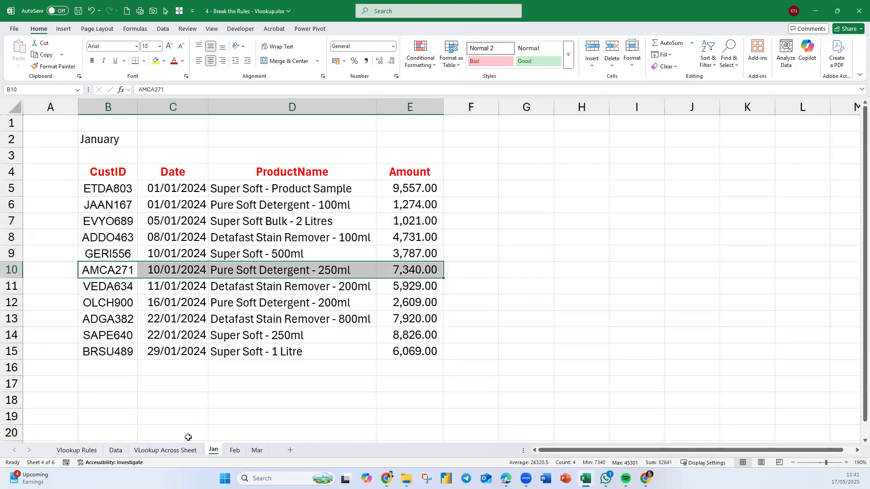
{"action": "left_click", "coordinate": [184, 451]}
{"action": "left_click", "coordinate": [293, 275]}
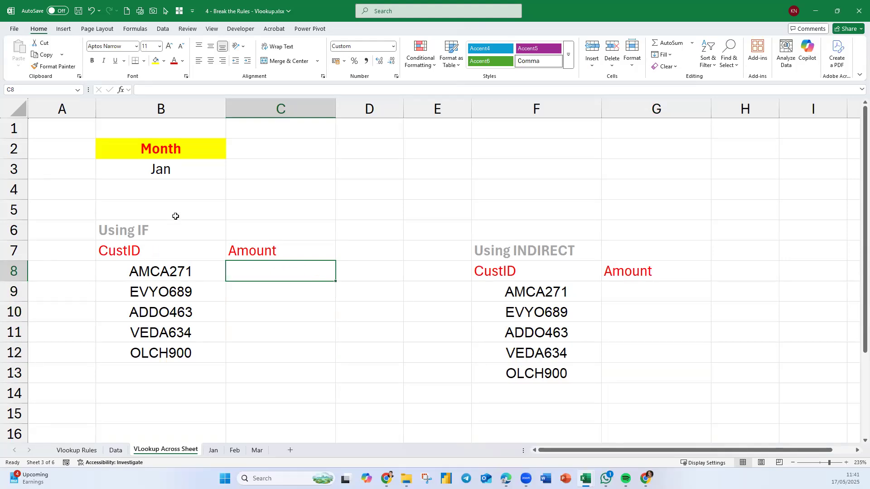
{"action": "left_click", "coordinate": [182, 172]}
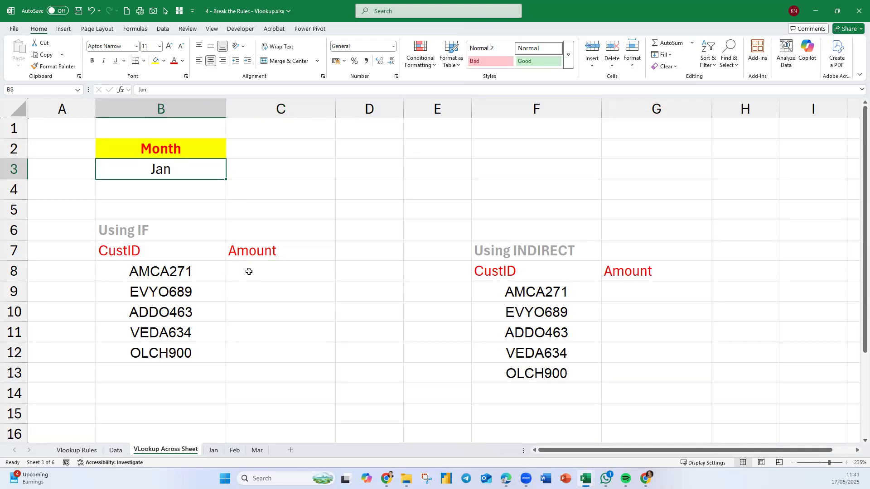
{"action": "left_click", "coordinate": [235, 451]}
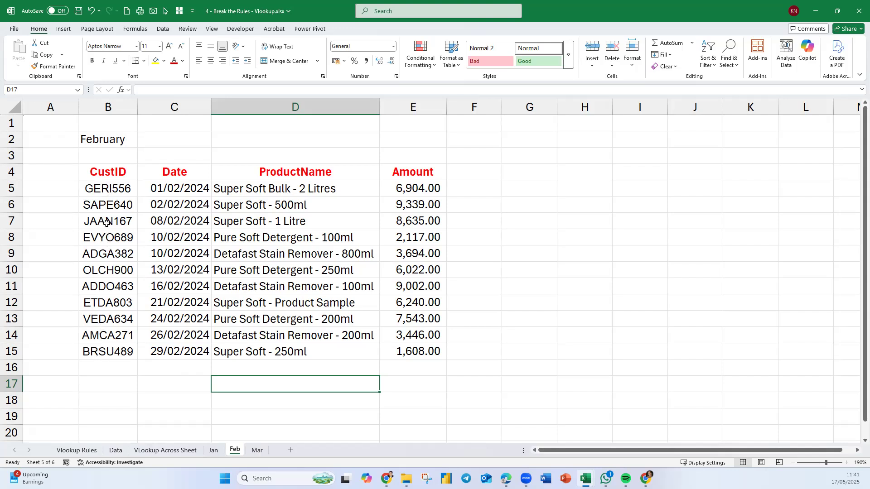
{"action": "left_click_drag", "start_coordinate": [113, 335], "coordinate": [399, 331]}
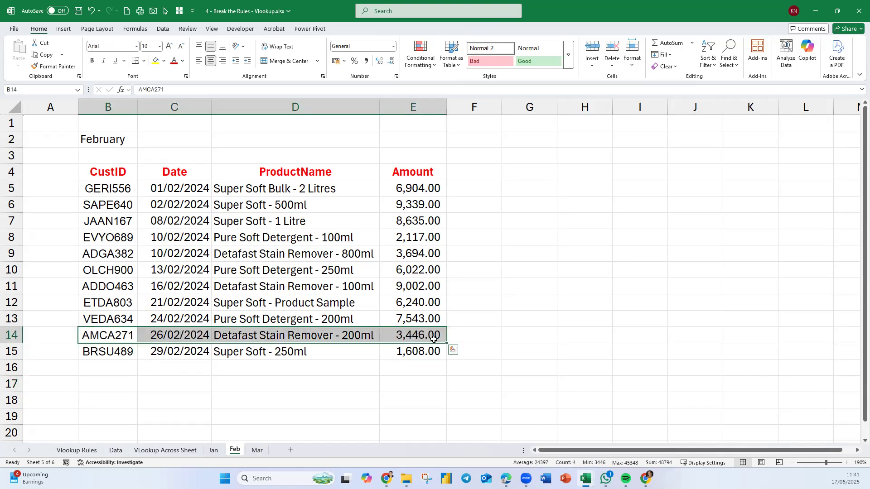
{"action": "left_click", "coordinate": [258, 451]}
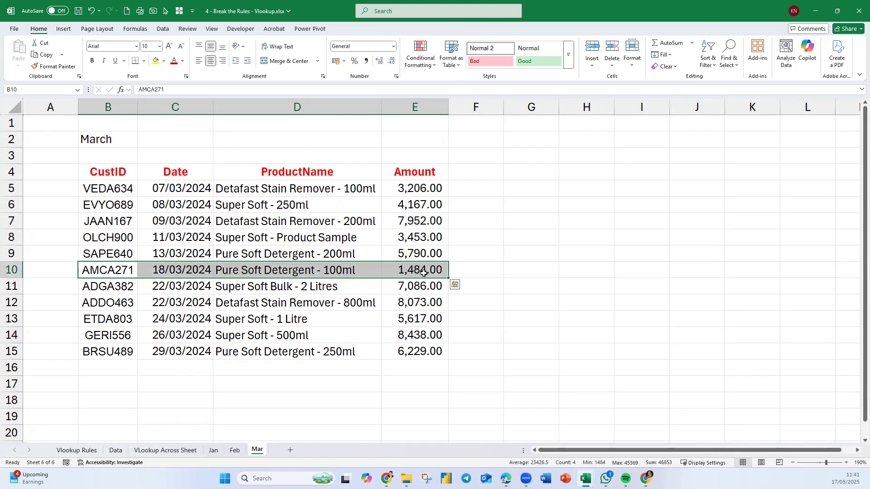
{"action": "left_click", "coordinate": [214, 450]}
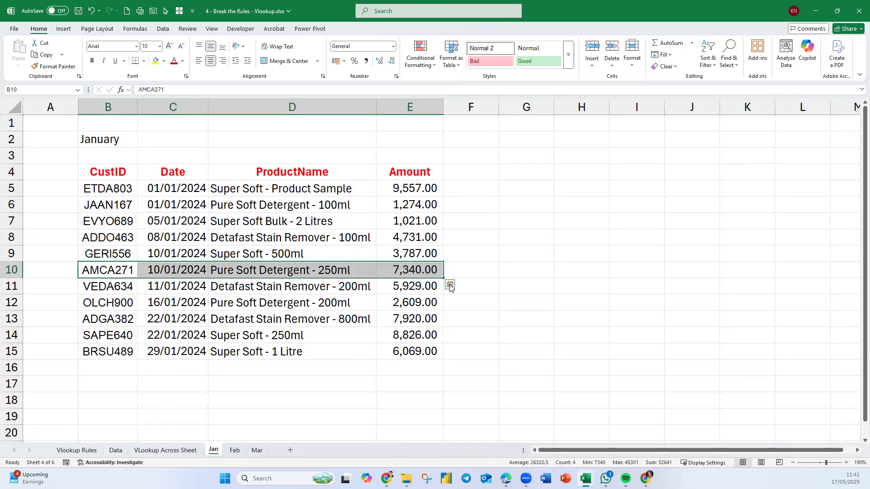
{"action": "left_click", "coordinate": [235, 451]}
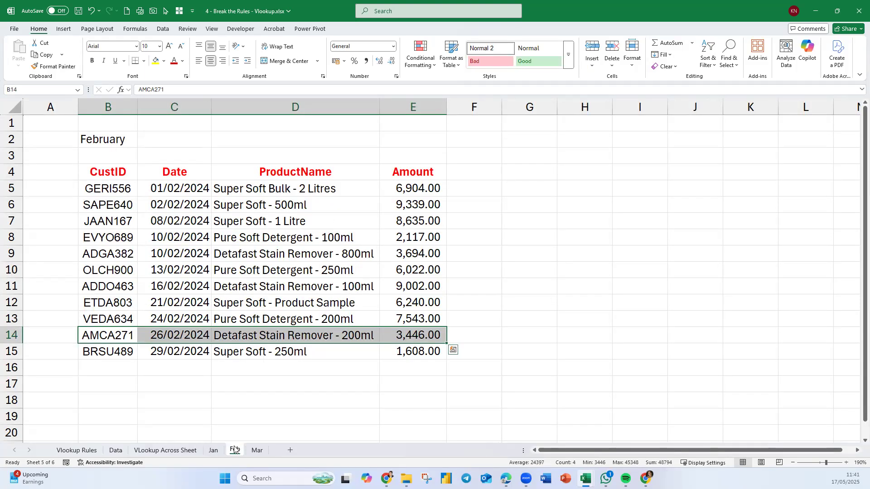
{"action": "left_click", "coordinate": [258, 452]}
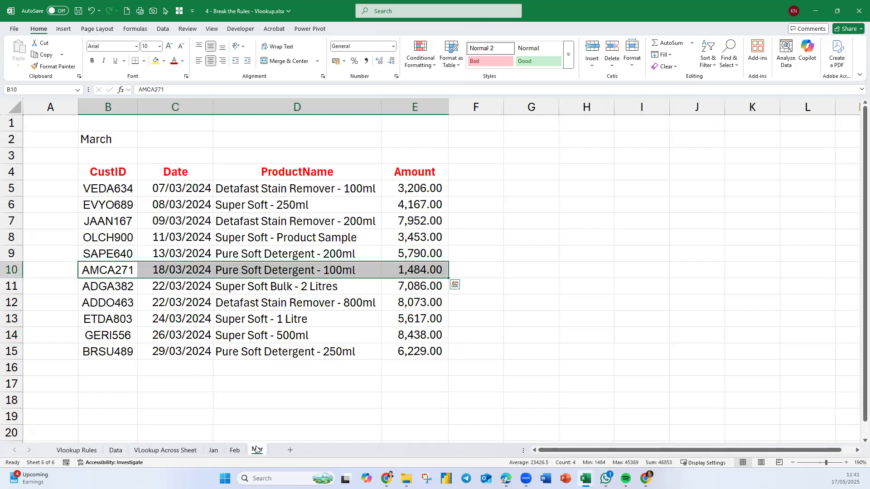
{"action": "left_click", "coordinate": [115, 450]}
{"action": "left_click", "coordinate": [165, 450]}
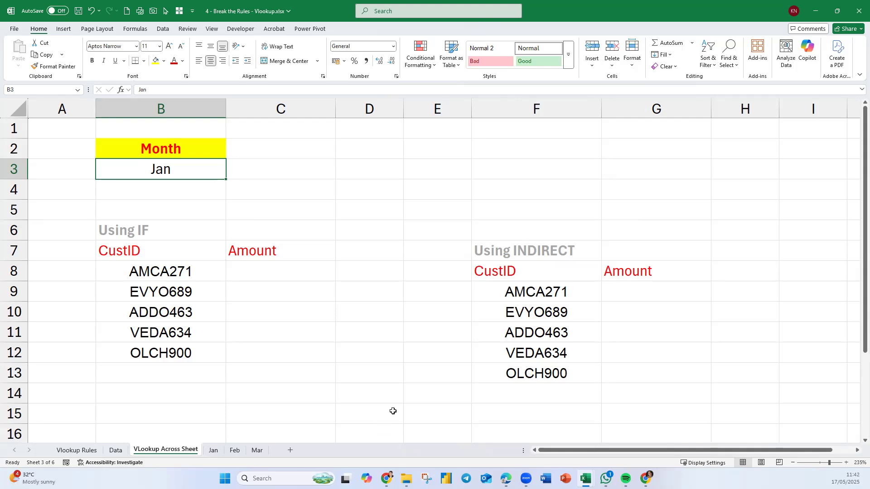
Name the table range B4:E15 Jan on the Jan sheet and Feb on the Feb sheet.
{"action": "left_click", "coordinate": [213, 451]}
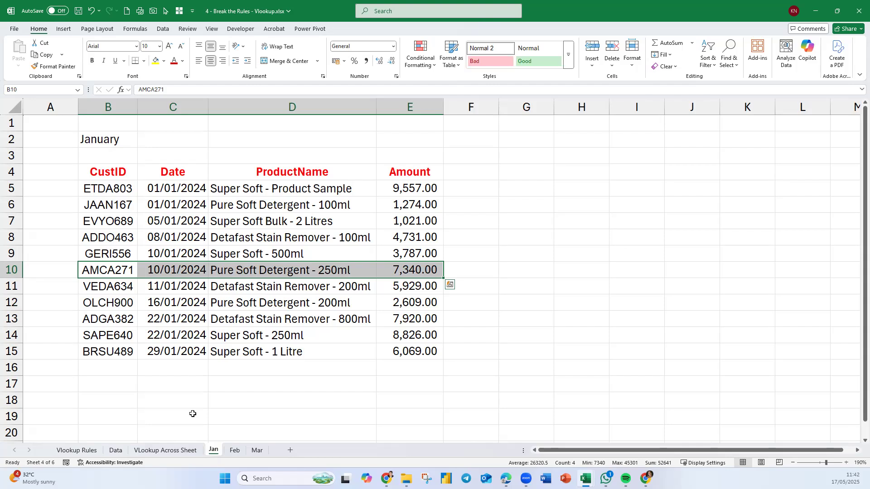
{"action": "left_click_drag", "start_coordinate": [120, 173], "coordinate": [407, 344]}
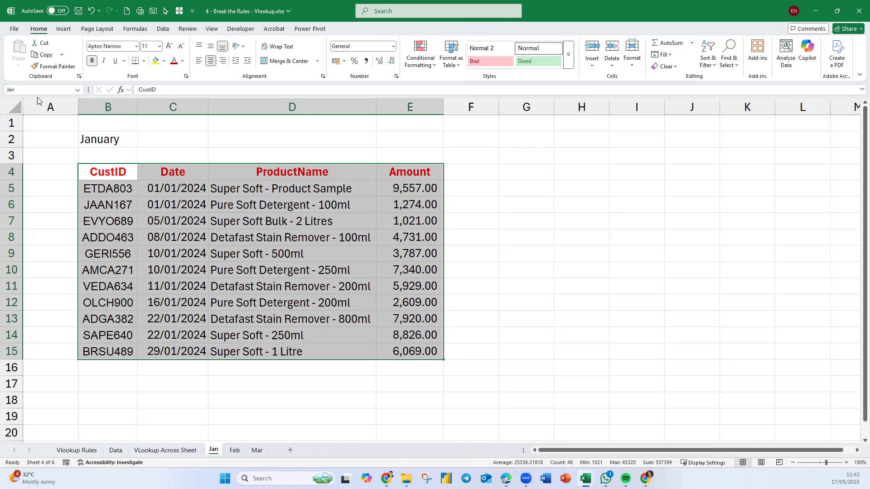
{"action": "left_click", "coordinate": [235, 451]}
{"action": "left_click_drag", "start_coordinate": [103, 174], "coordinate": [392, 349]}
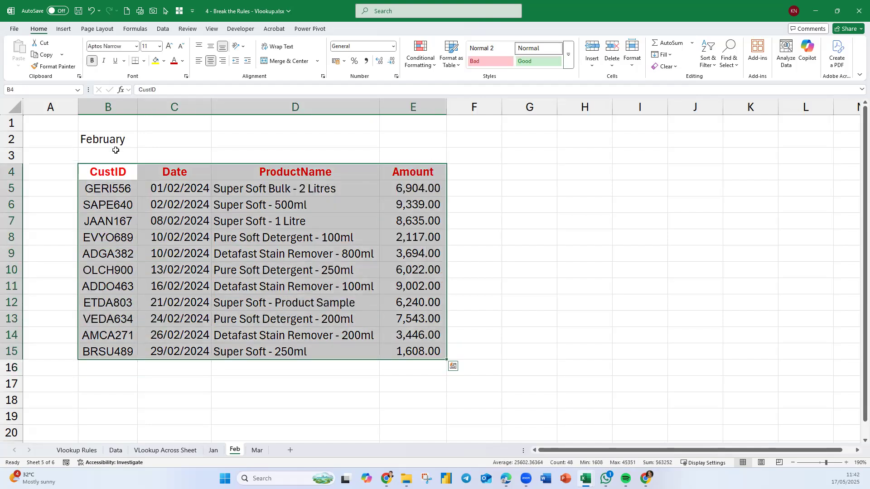
{"action": "left_click", "coordinate": [36, 89]}
{"action": "type", "text": "Feb"}
{"action": "key", "text": "Return"}
Give the table range B4:E15 on the Mar sheet the name Mar.
{"action": "left_click", "coordinate": [258, 451]}
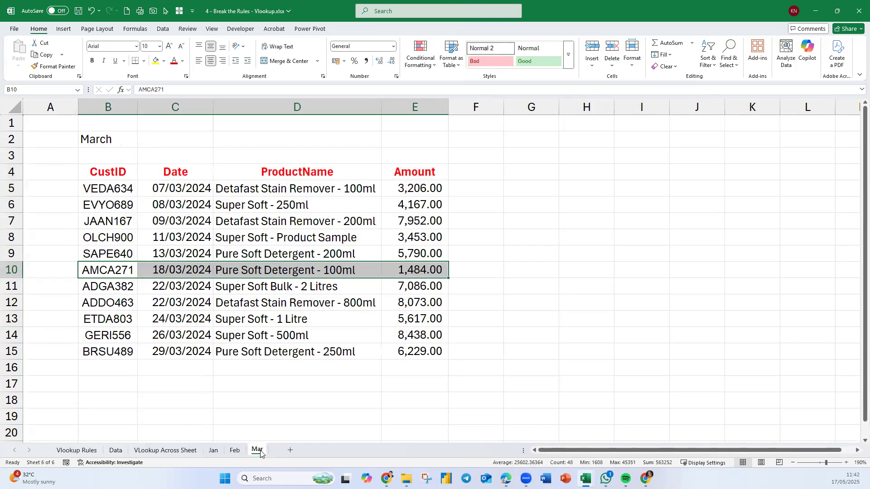
{"action": "left_click_drag", "start_coordinate": [99, 174], "coordinate": [422, 352]}
{"action": "left_click", "coordinate": [26, 90]}
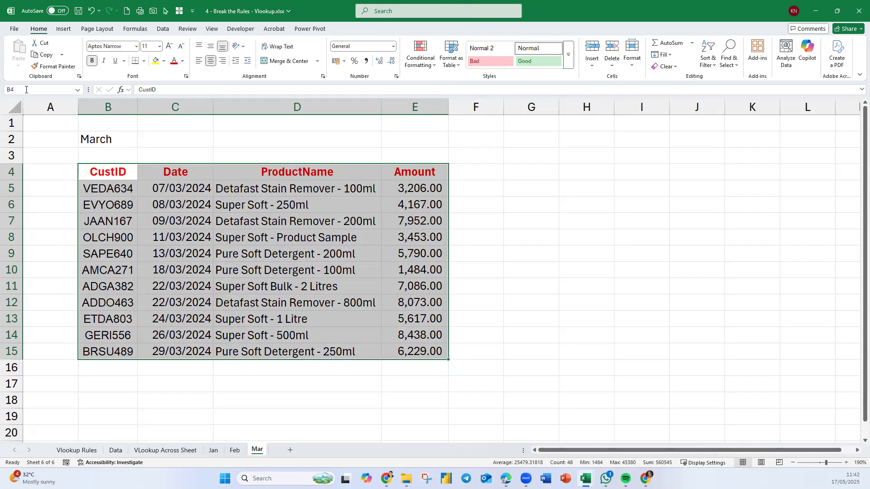
{"action": "key", "text": "Return"}
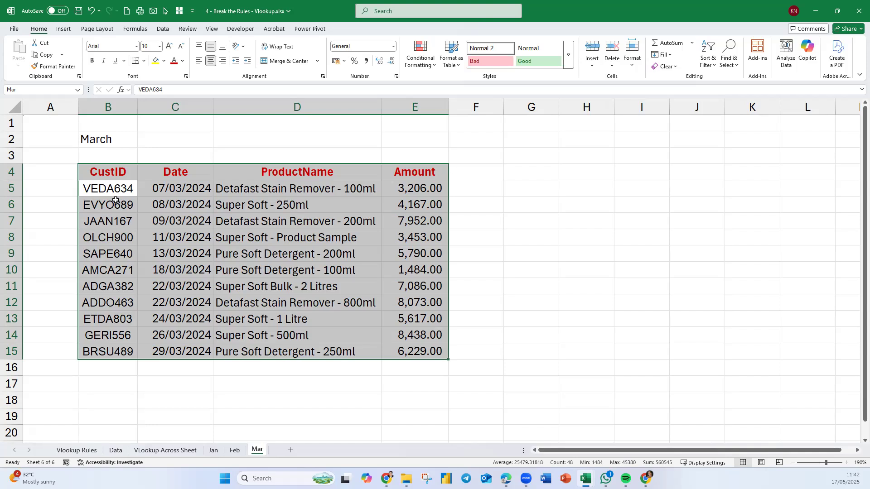
On VLookup Across Sheet, enter =VLOOKUP(B8,Jan,4,0) in C8 to return the January amount for AMCA271.
{"action": "left_click", "coordinate": [196, 450]}
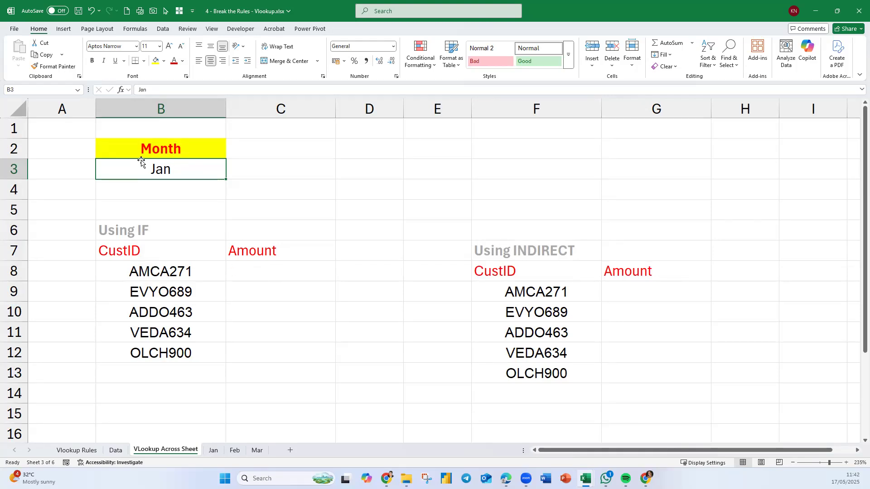
{"action": "left_click", "coordinate": [250, 272]}
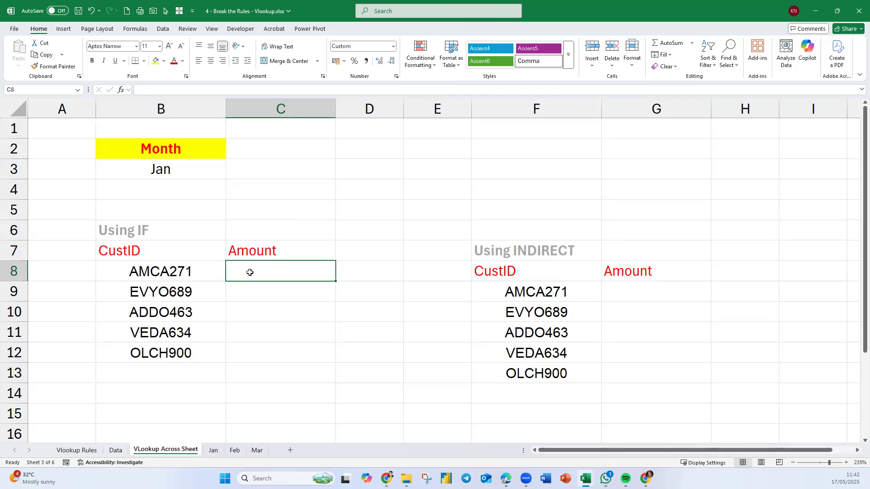
{"action": "type", "text": "=vlo"}
{"action": "key", "text": "Tab"}
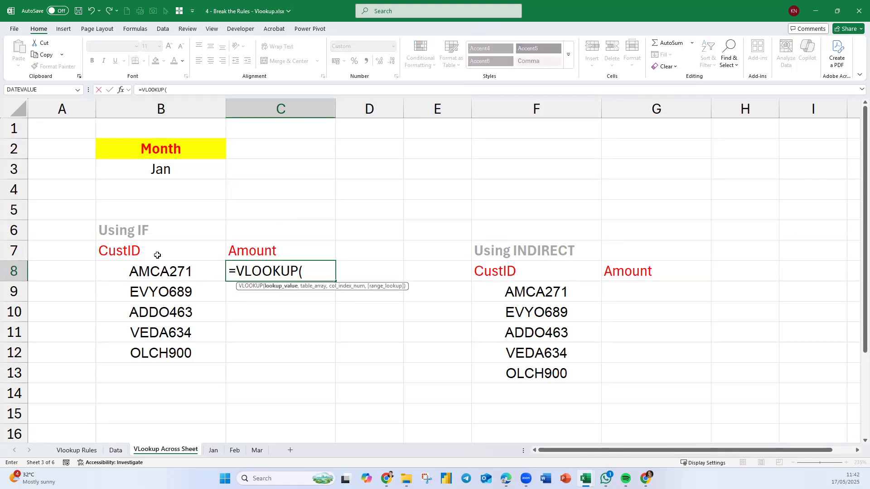
{"action": "left_click", "coordinate": [145, 276]}
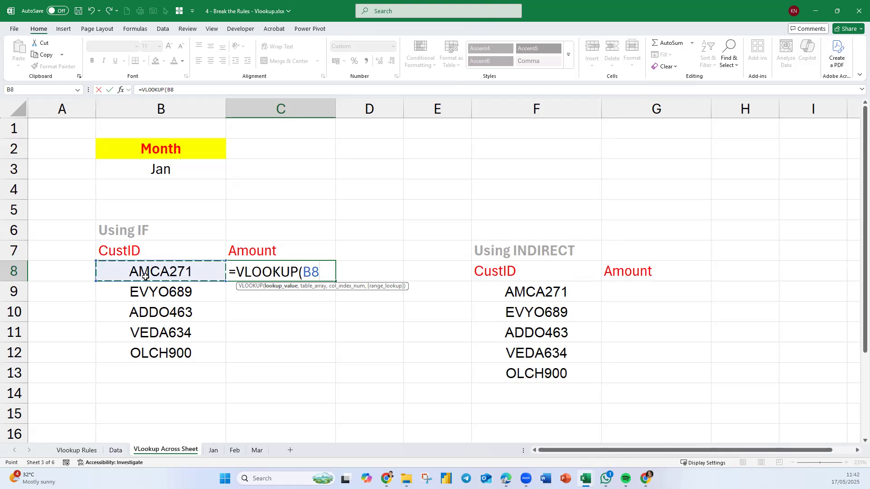
{"action": "type", "text": ",Jan"}
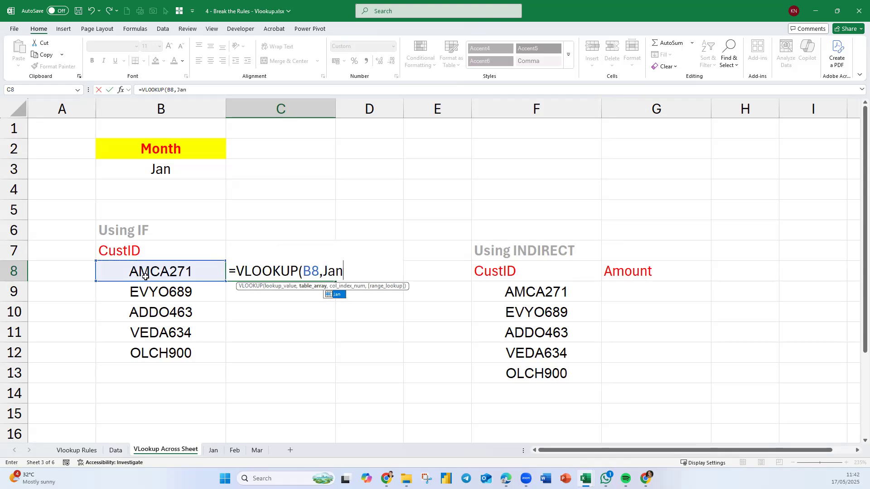
{"action": "type", "text": ","}
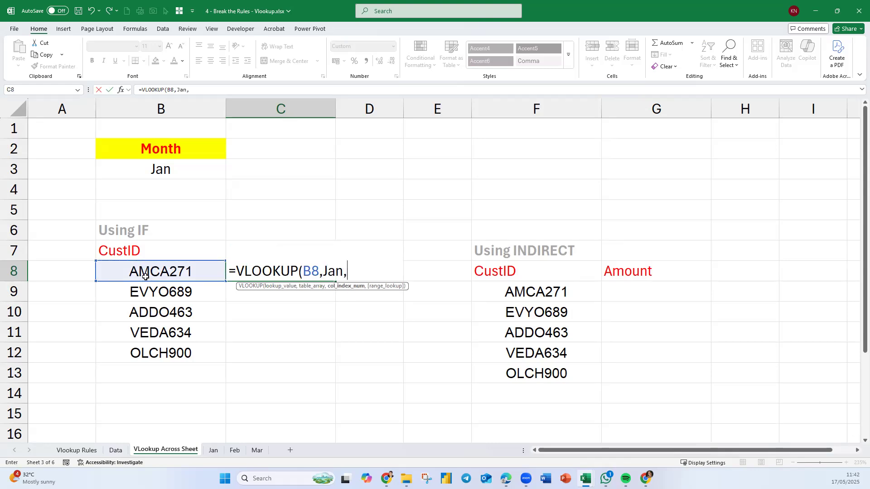
{"action": "type", "text": "4,0)"}
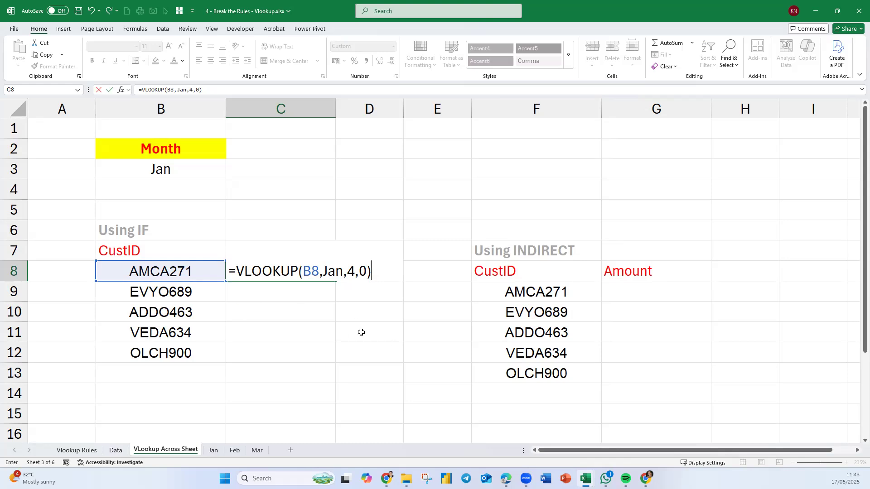
{"action": "key", "text": "Return"}
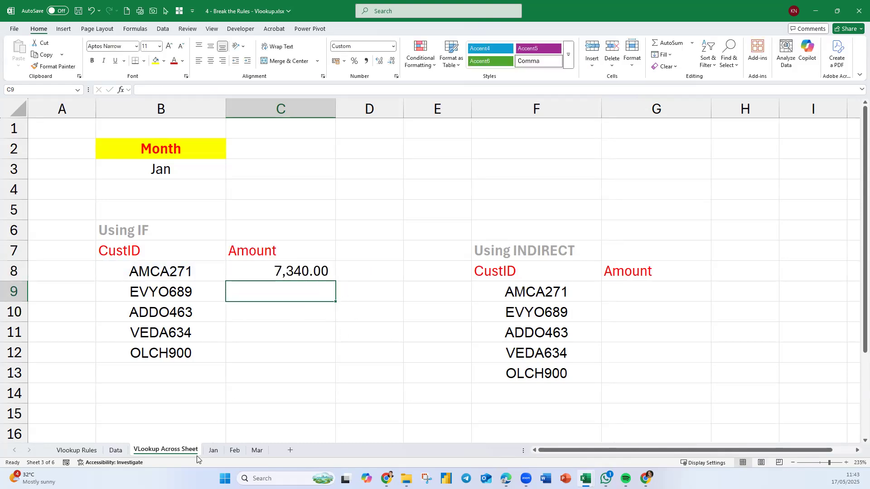
Check the lookup result against the AMCA271 row on the Jan sheet.
{"action": "left_click", "coordinate": [211, 450]}
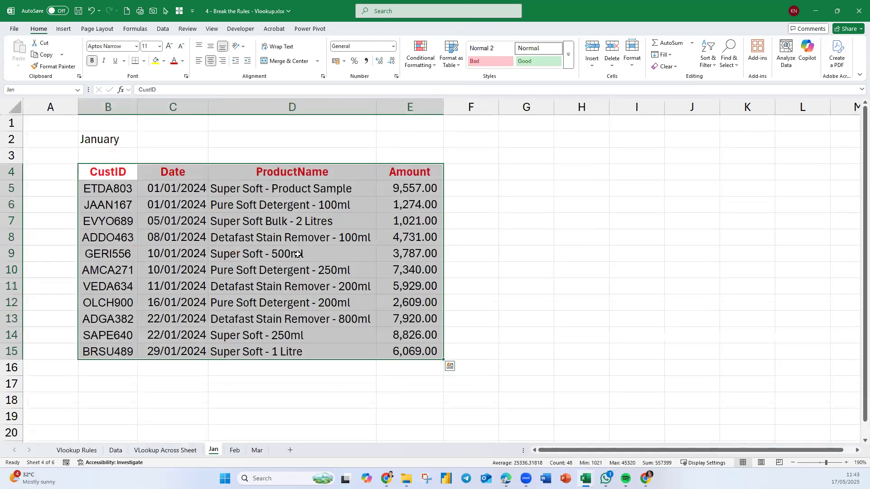
{"action": "left_click", "coordinate": [399, 270]}
{"action": "left_click_drag", "start_coordinate": [114, 271], "coordinate": [386, 268]}
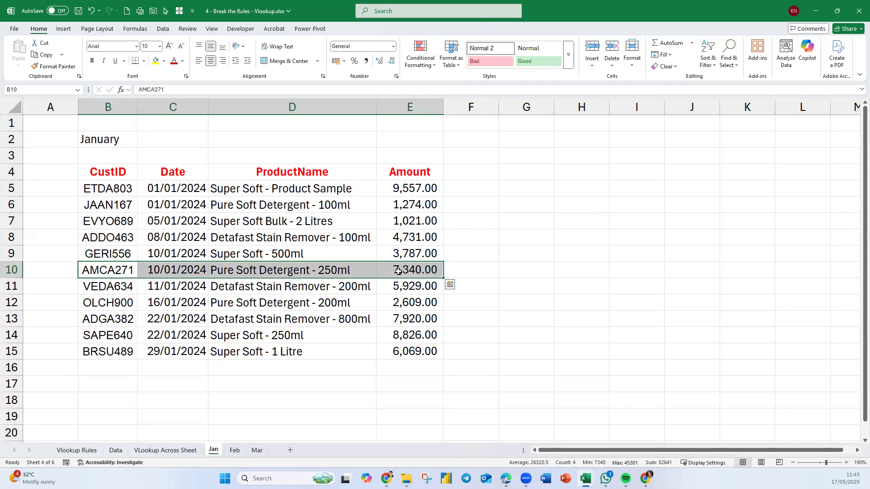
Return to VLookup Across Sheet and change the Month in B3 to Feb to test the formula.
{"action": "left_click", "coordinate": [177, 455]}
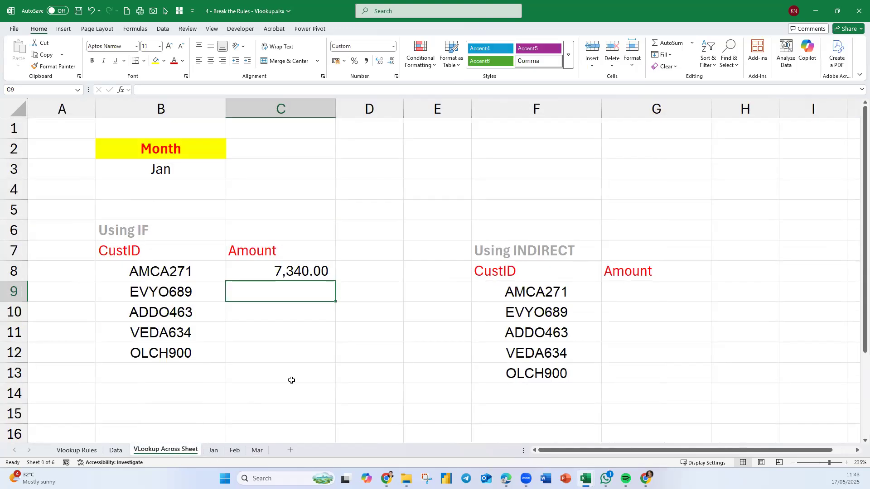
{"action": "left_click", "coordinate": [187, 172]}
{"action": "type", "text": "Feb"}
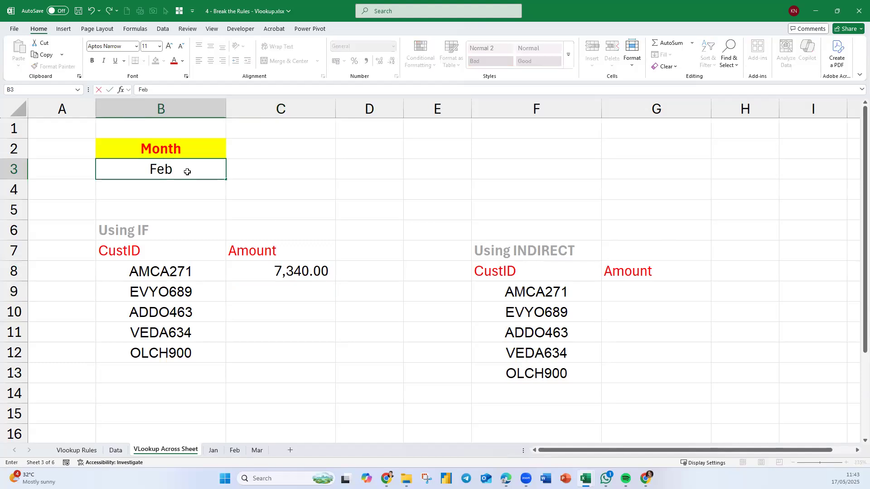
{"action": "key", "text": "Return"}
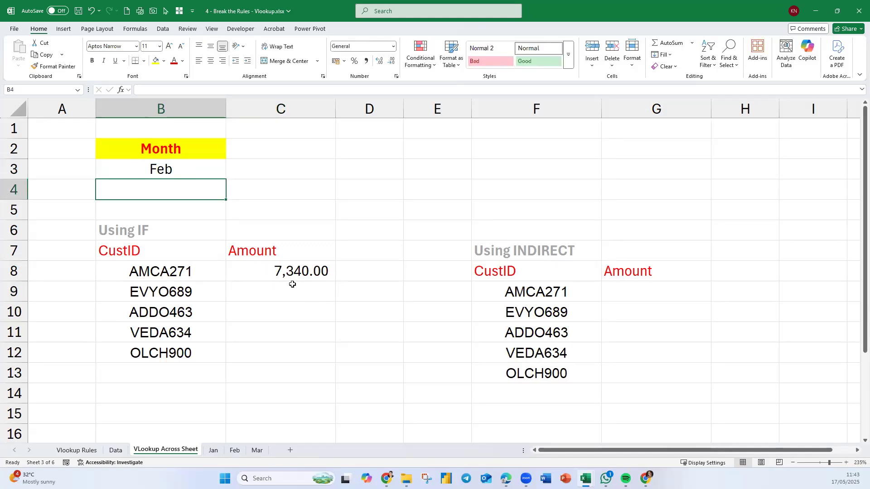
Enter =FORMULATEXT(C8) in C6 to display the lookup formula as text above the Amount heading.
{"action": "double_click", "coordinate": [277, 271]}
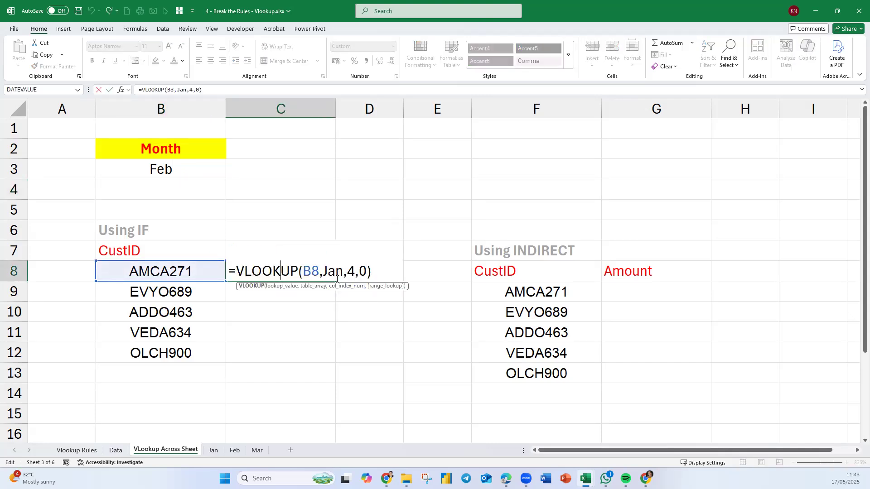
{"action": "key", "text": "Escape"}
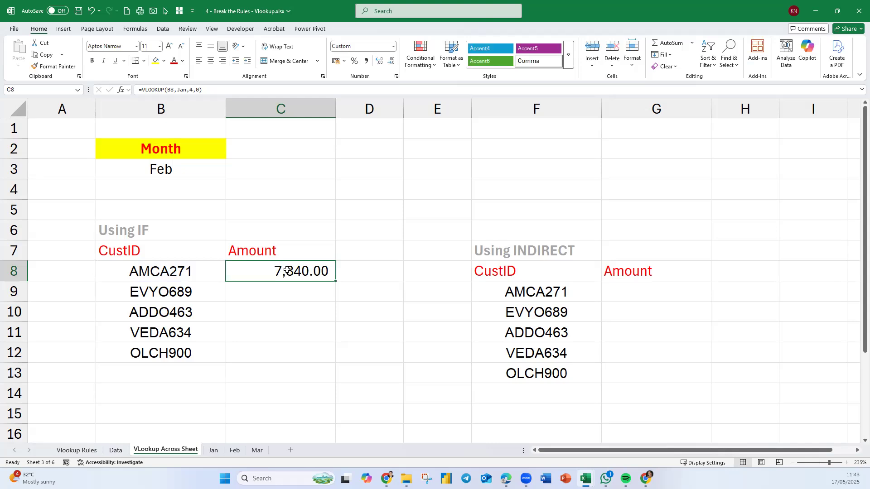
{"action": "left_click", "coordinate": [291, 227]}
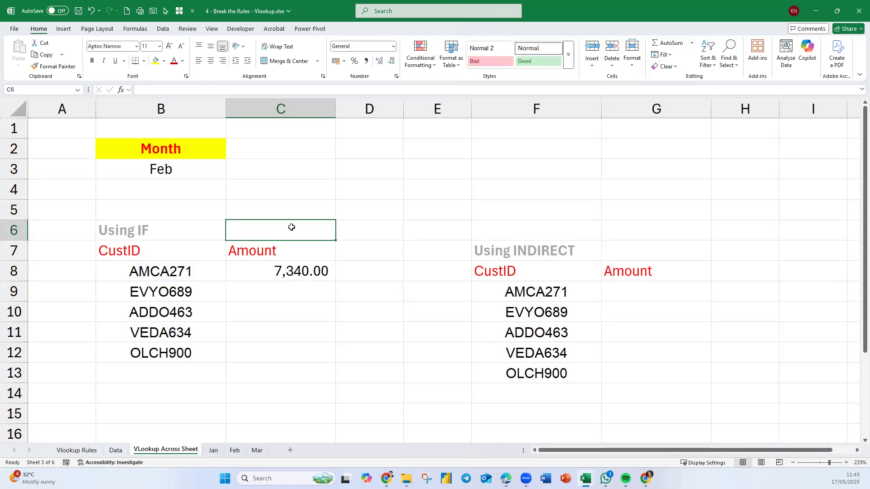
{"action": "type", "text": "=form"}
{"action": "key", "text": "Tab"}
{"action": "key", "text": "Down"}
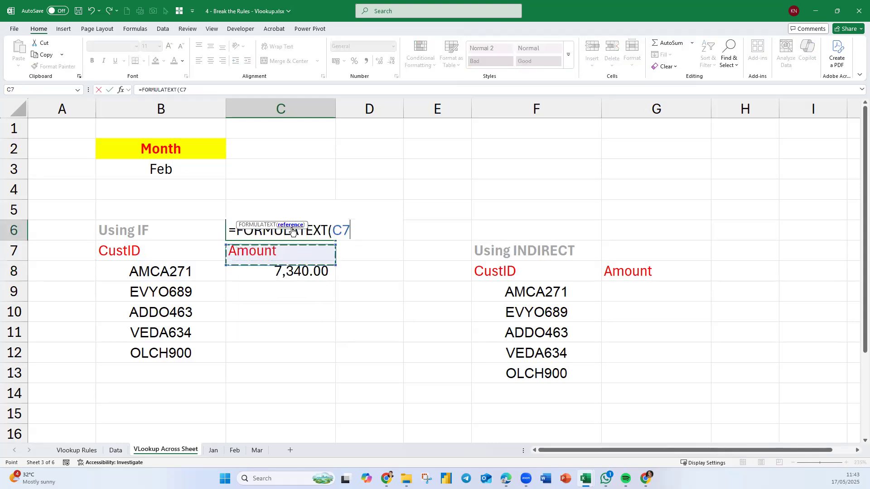
{"action": "key", "text": "Down"}
{"action": "key", "text": "Return"}
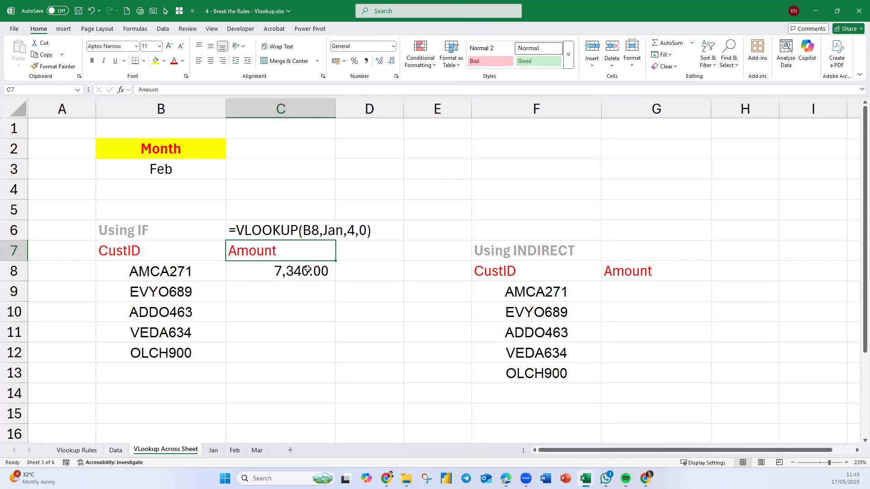
Open the VLOOKUP formula in C8 for editing and select its table array argument Jan.
{"action": "double_click", "coordinate": [305, 273]}
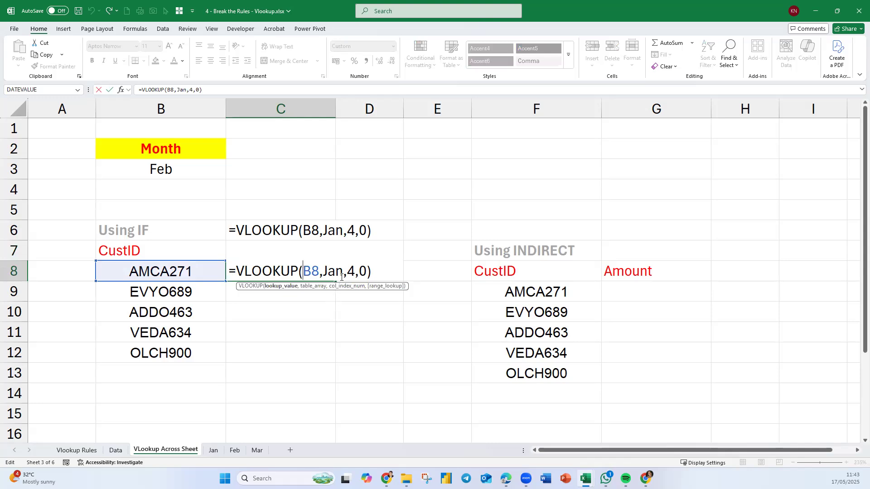
{"action": "left_click_drag", "start_coordinate": [343, 274], "coordinate": [323, 274]}
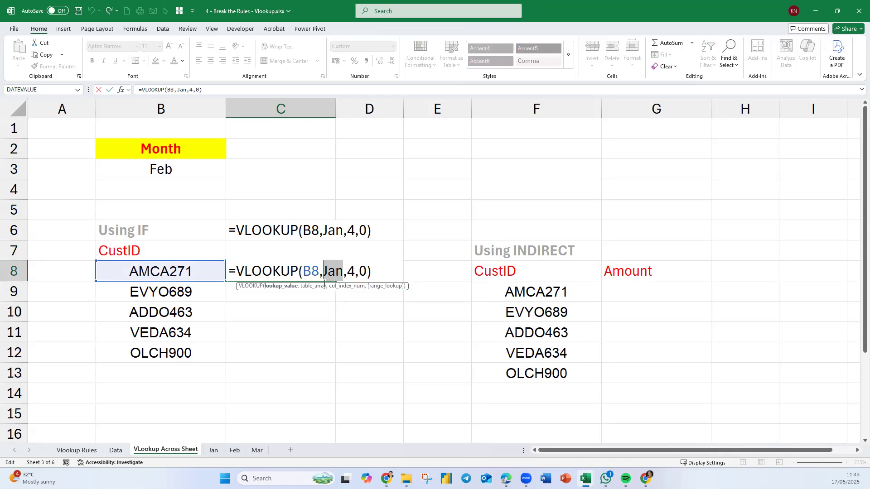
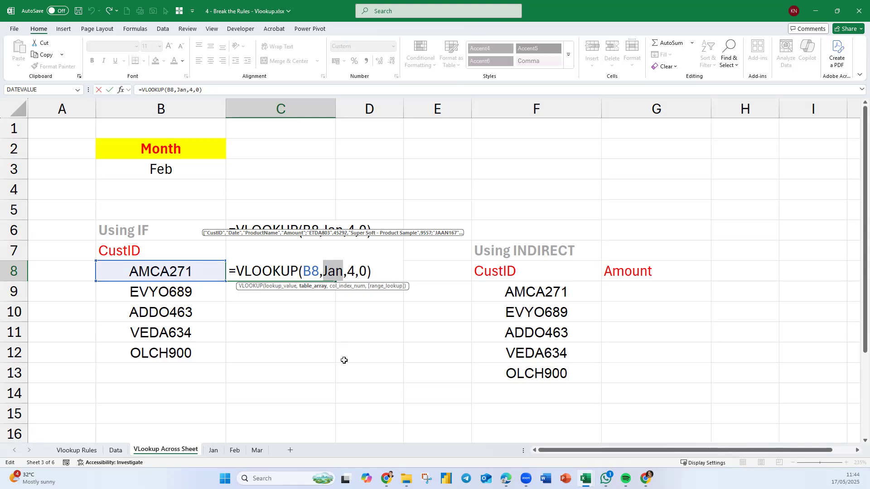
Replace the table array in the C8 VLOOKUP with an IFS function whose first pair is B3=Jan,Jan.
{"action": "type", "text": "ifs"}
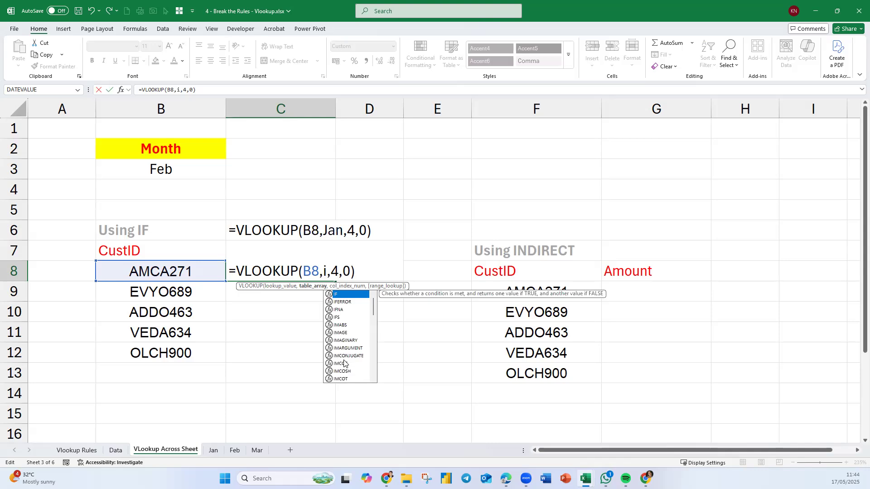
{"action": "key", "text": "Tab"}
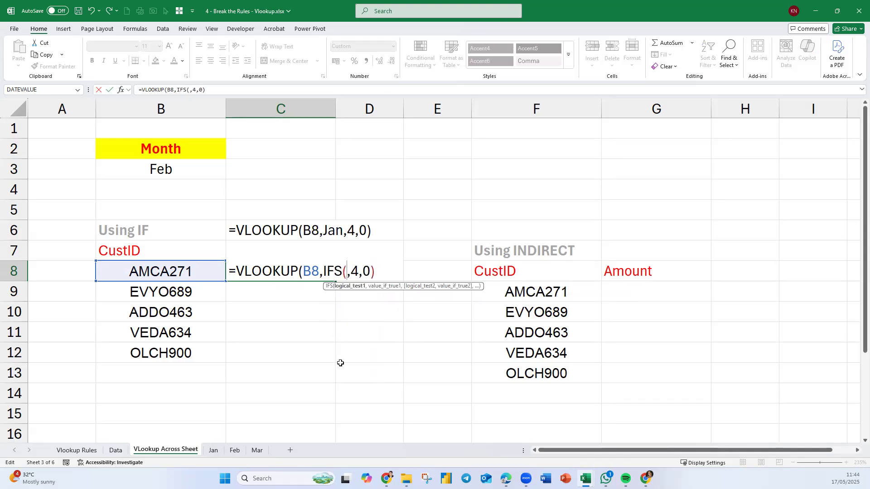
{"action": "left_click", "coordinate": [166, 169]}
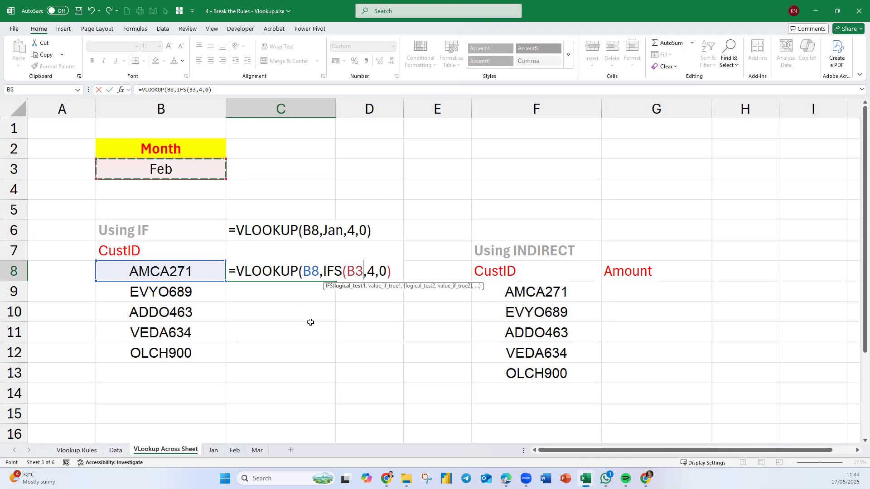
{"action": "type", "text": "="}
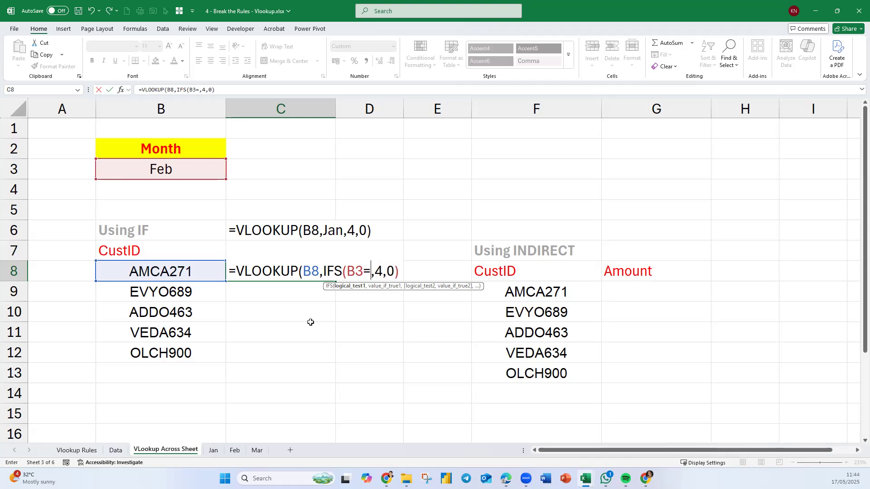
{"action": "type", "text": "Jan"}
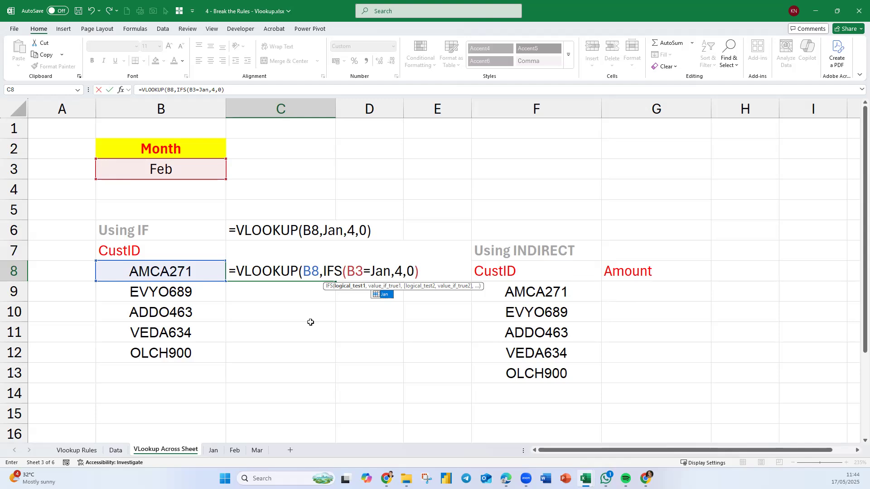
{"action": "type", "text": ","}
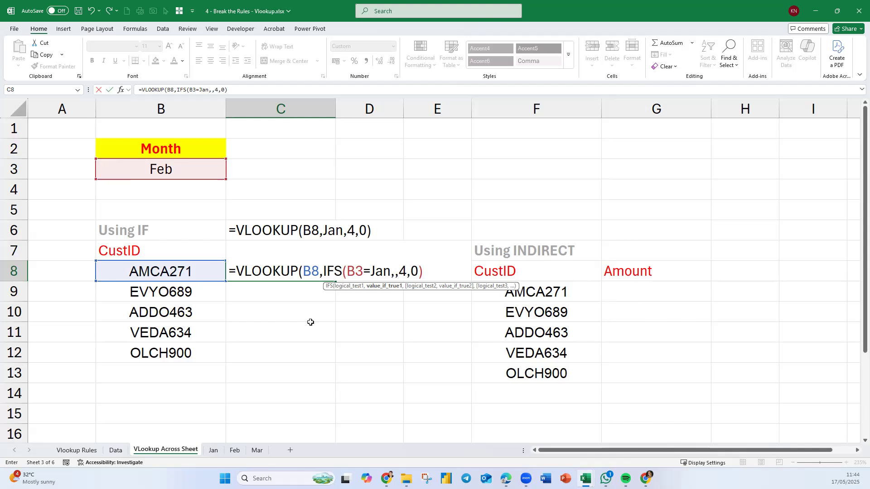
{"action": "type", "text": "Jan"}
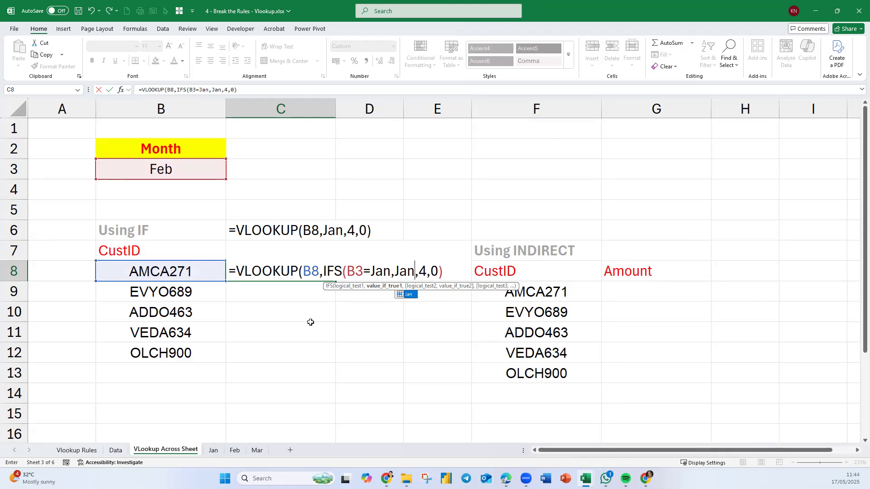
{"action": "type", "text": ","}
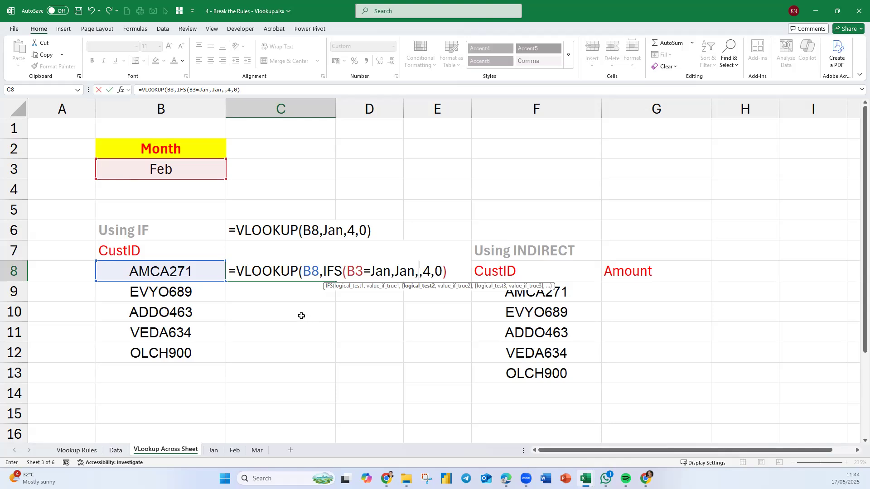
Add the pair B3=Feb,Feb and the argument Mar to IFS, close its parenthesis, and try to enter the formula.
{"action": "left_click", "coordinate": [185, 167]}
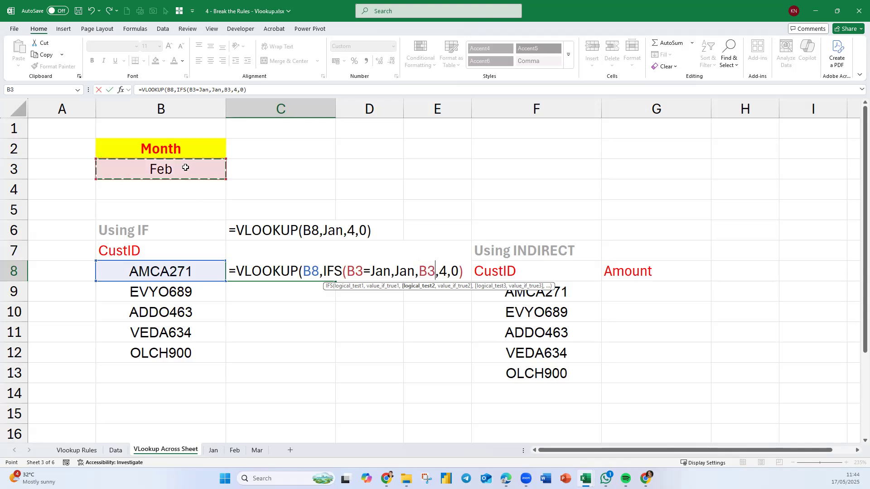
{"action": "type", "text": "=Feb"}
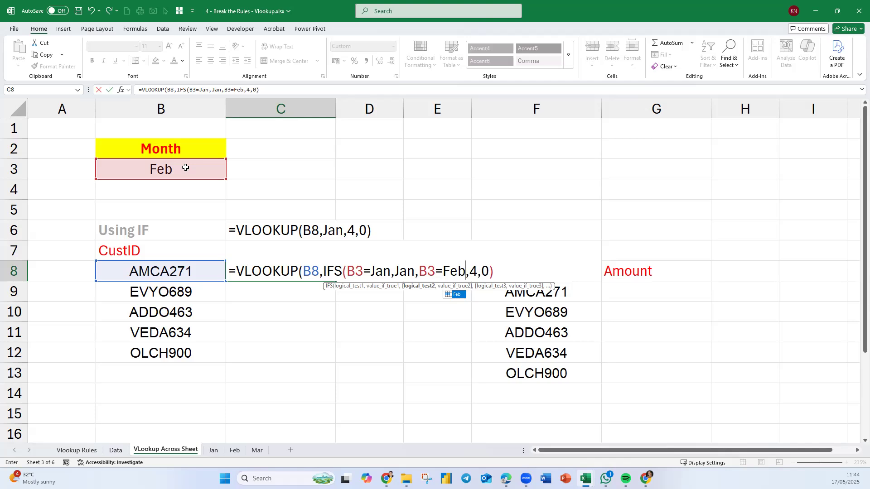
{"action": "type", "text": ",Feb"}
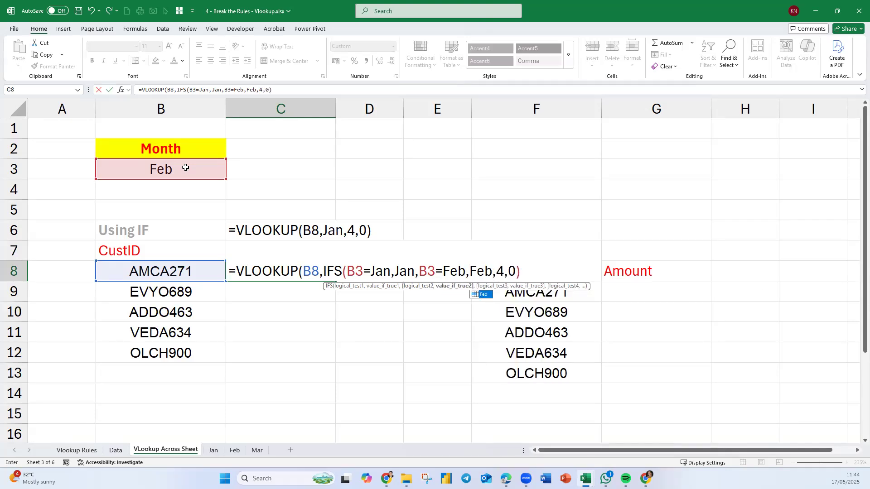
{"action": "type", "text": ",Mar"}
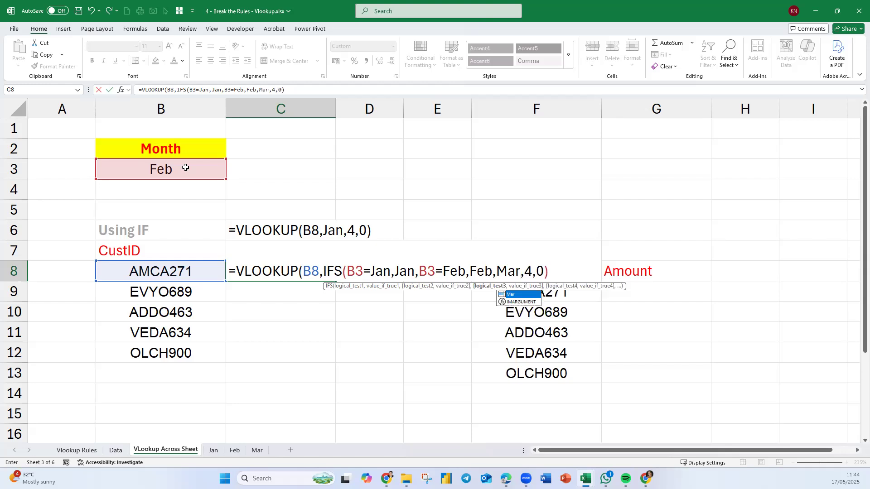
{"action": "type", "text": ")"}
{"action": "key", "text": "Return"}
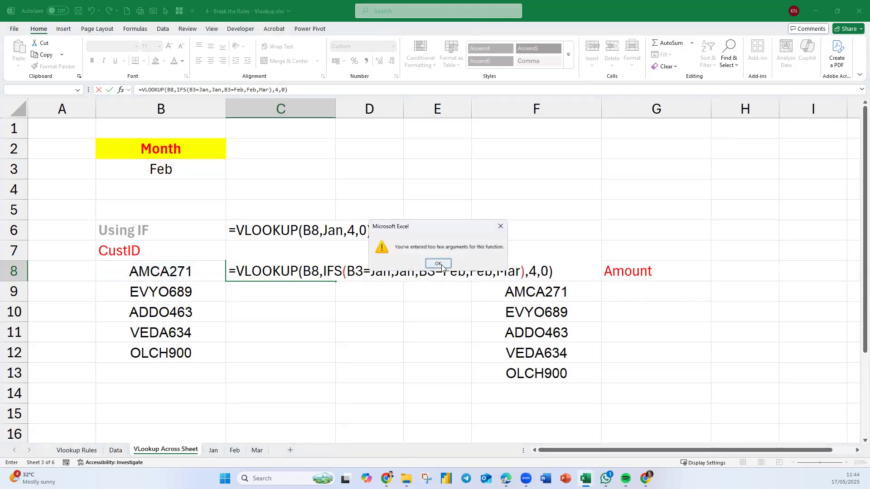
Examine the IFS arguments in the C8 formula one by one, from the first logical test to the third.
{"action": "left_click", "coordinate": [442, 267]}
{"action": "left_click", "coordinate": [359, 272]}
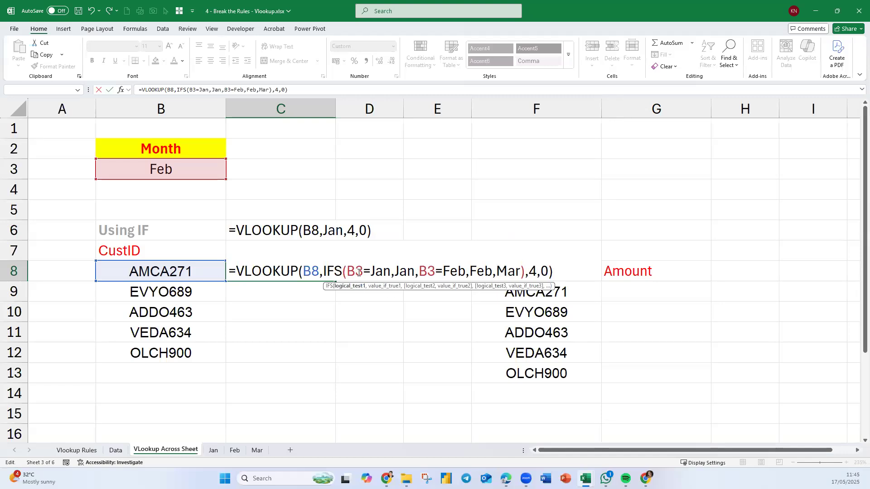
{"action": "left_click", "coordinate": [353, 286]}
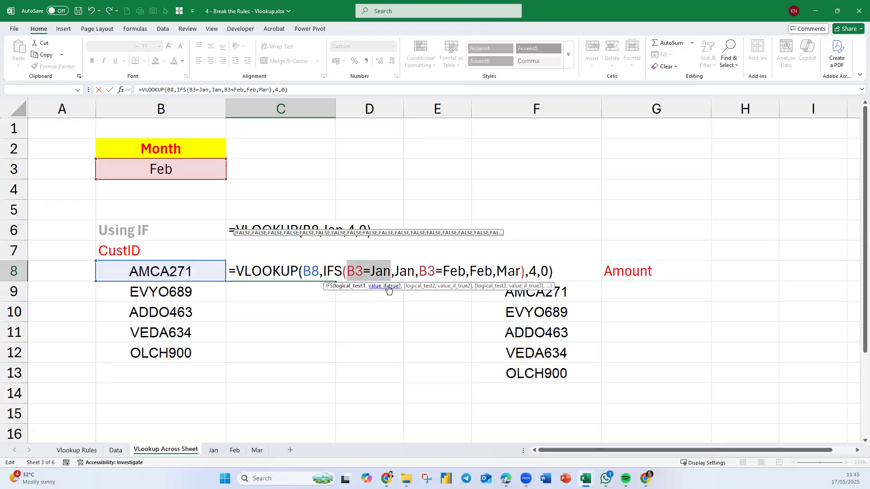
{"action": "left_click", "coordinate": [388, 287]}
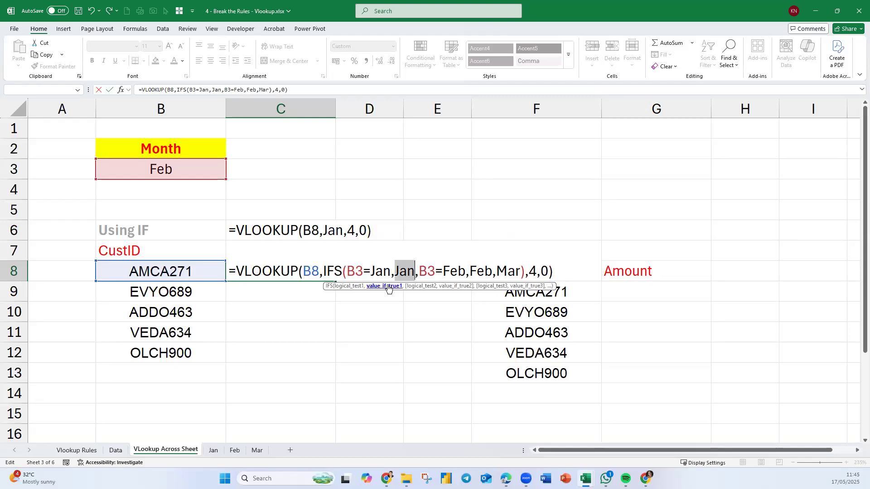
{"action": "left_click", "coordinate": [421, 287]}
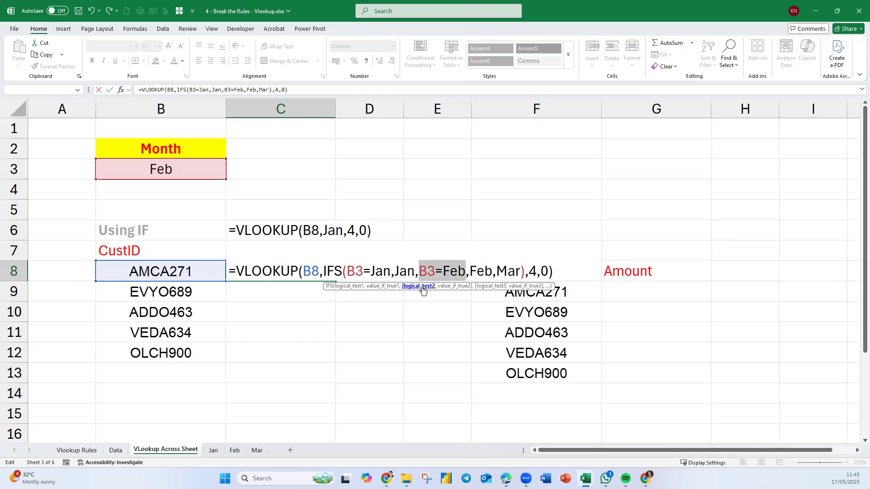
{"action": "left_click", "coordinate": [451, 287]}
{"action": "left_click", "coordinate": [489, 288]}
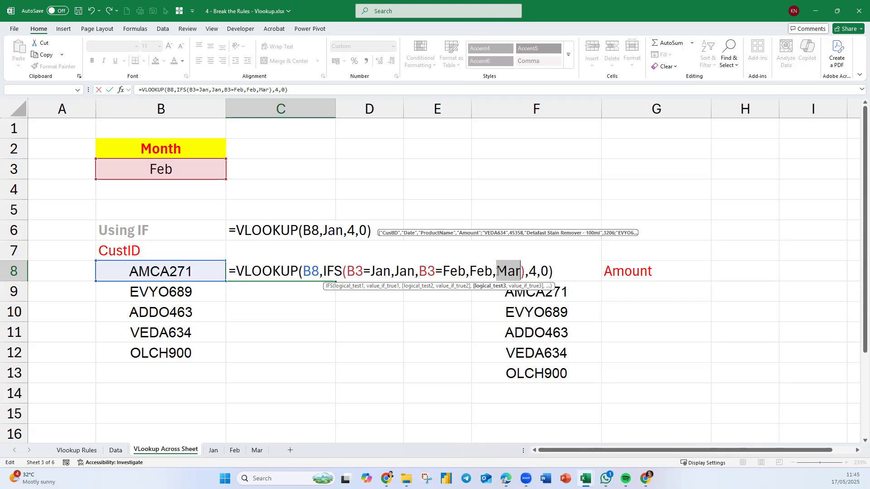
Complete the third IFS pair as B3=Mar,Mar and enter the formula in C8.
{"action": "left_click", "coordinate": [498, 272]}
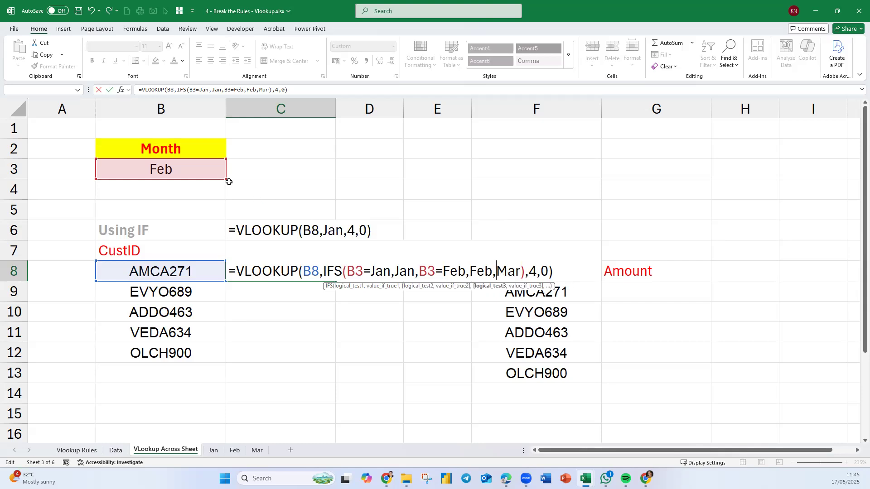
{"action": "left_click", "coordinate": [199, 170]}
{"action": "type", "text": "="}
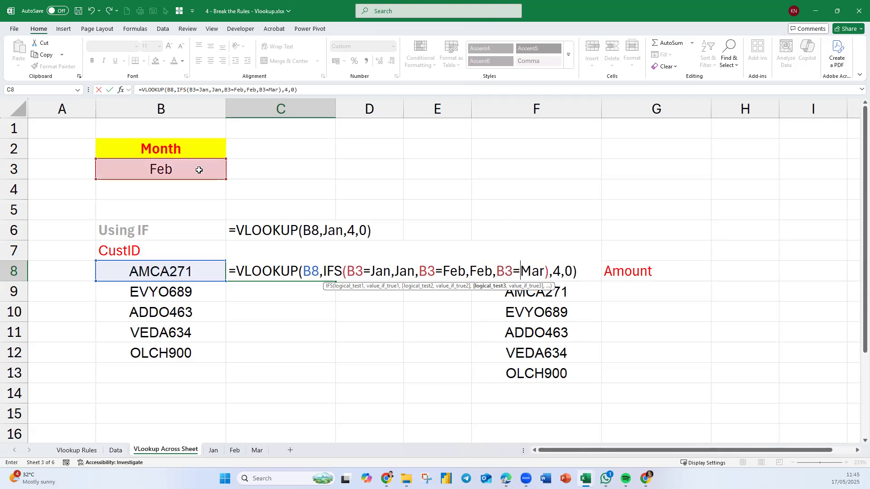
{"action": "type", "text": "Mar"}
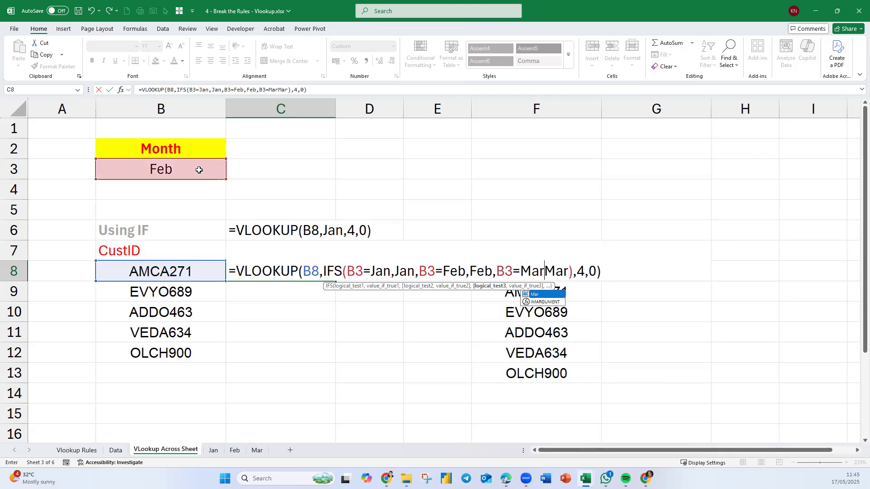
{"action": "type", "text": ","}
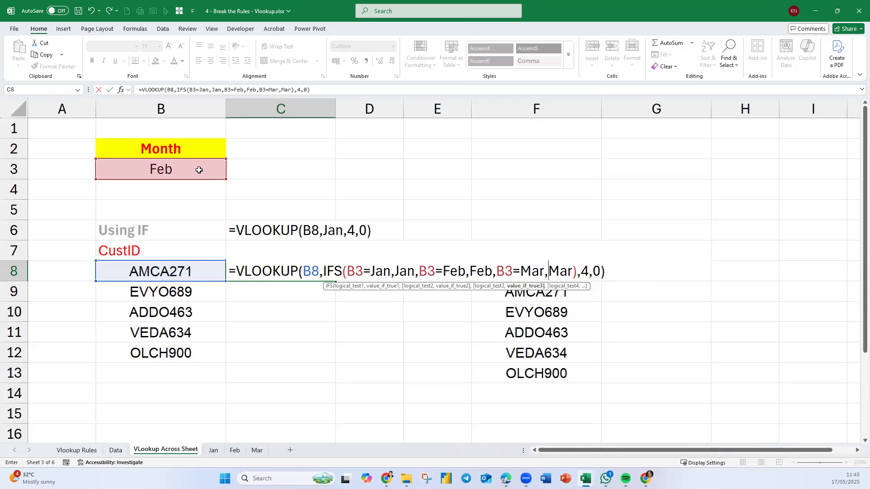
{"action": "key", "text": "Return"}
Reopen the C8 formula and enclose the month in the first IFS condition in quotation marks, giving B3="Jan".
{"action": "left_click", "coordinate": [295, 276]}
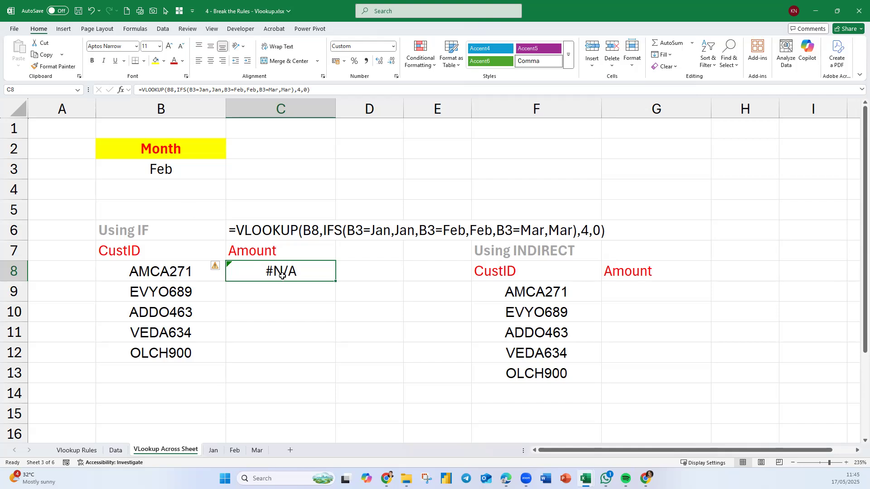
{"action": "double_click", "coordinate": [299, 275]}
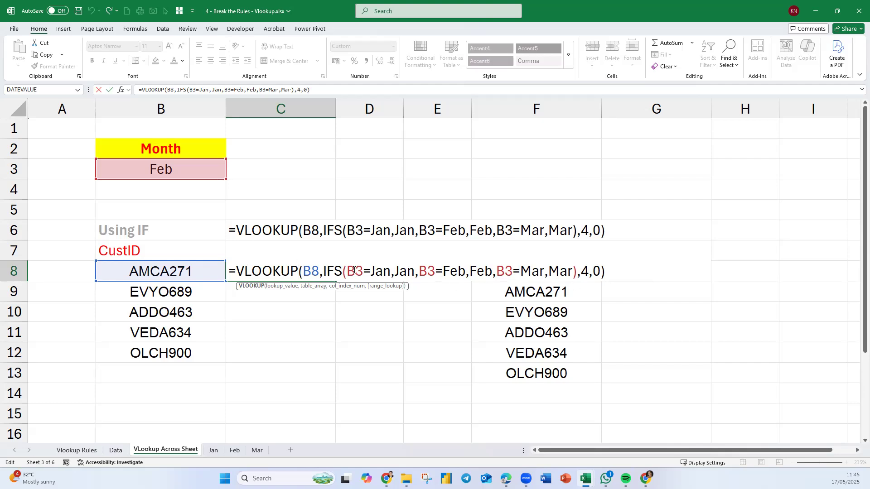
{"action": "left_click", "coordinate": [372, 273]}
{"action": "type", "text": "\"Jan"}
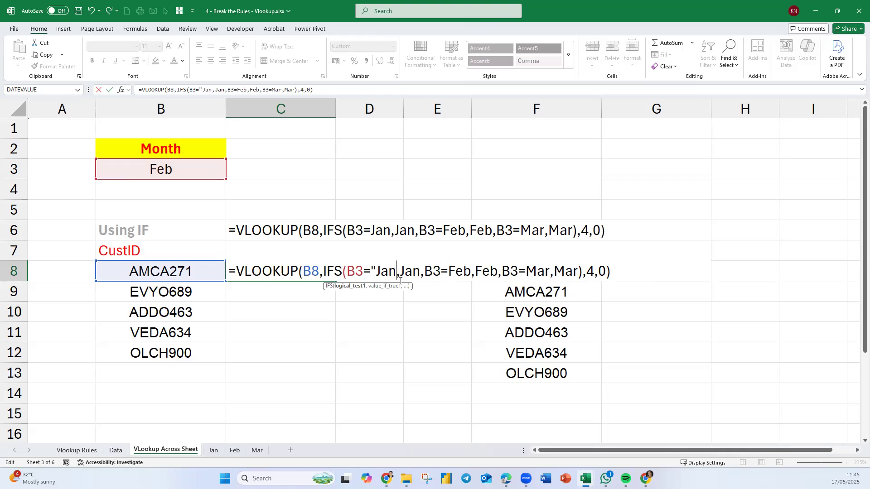
{"action": "type", "text": "\""}
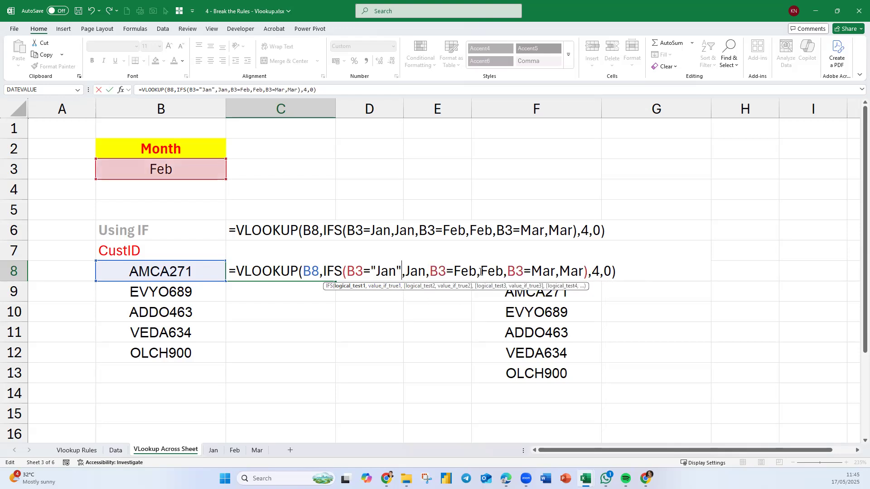
Quote the months in the remaining IFS conditions as B3="Feb" and B3="Mar", and enter the corrected formula.
{"action": "left_click", "coordinate": [454, 272]}
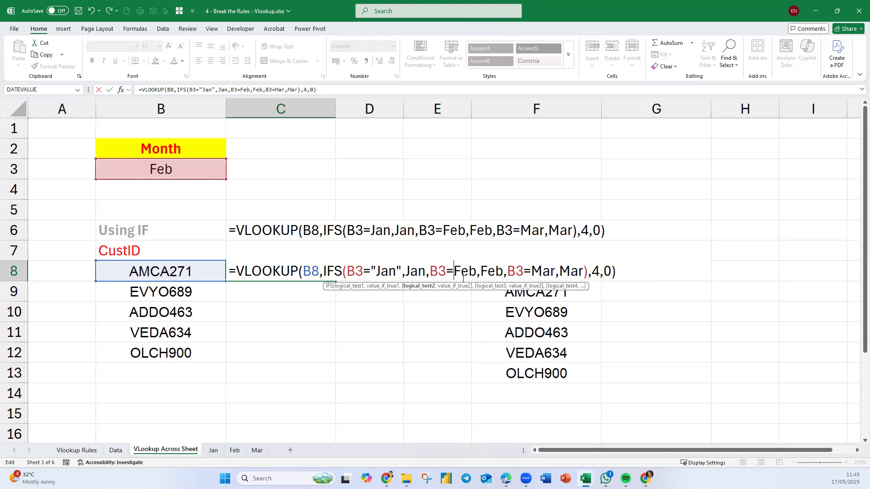
{"action": "type", "text": "\""}
{"action": "left_click", "coordinate": [482, 274]}
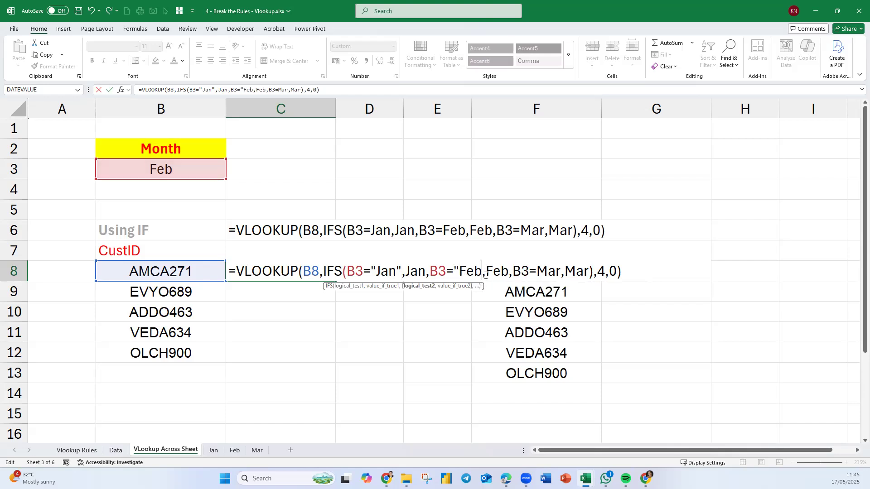
{"action": "type", "text": "\""}
{"action": "left_click", "coordinate": [543, 271]}
{"action": "type", "text": "\""}
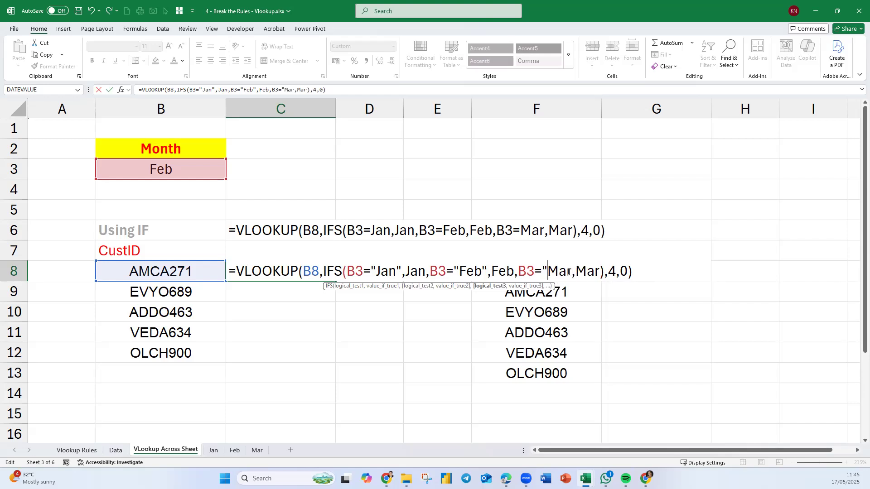
{"action": "left_click", "coordinate": [572, 272]}
{"action": "type", "text": "\""}
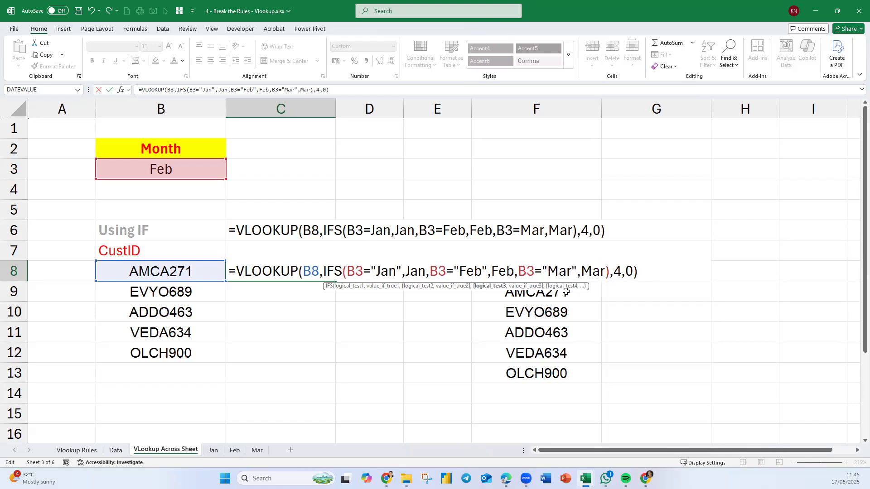
{"action": "key", "text": "Return"}
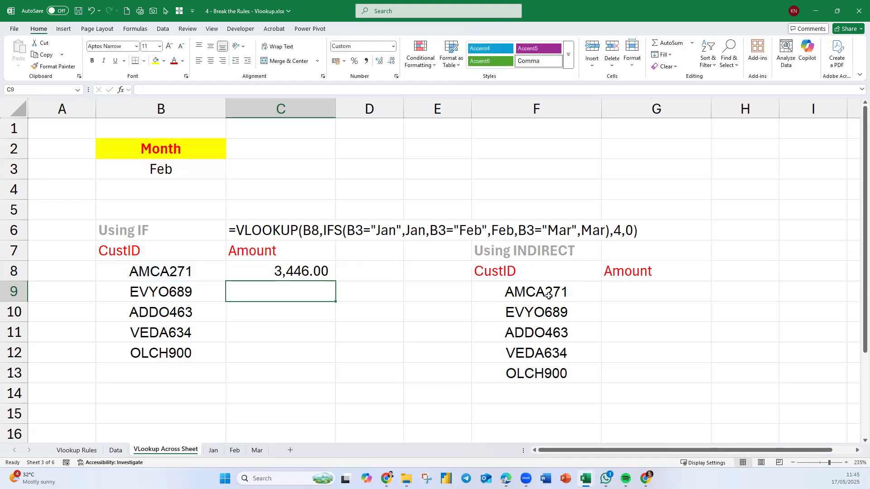
Test the C8 lookup by changing the Month in B3 to Mar and finally to Jan.
{"action": "left_click", "coordinate": [290, 274]}
{"action": "left_click", "coordinate": [167, 174]}
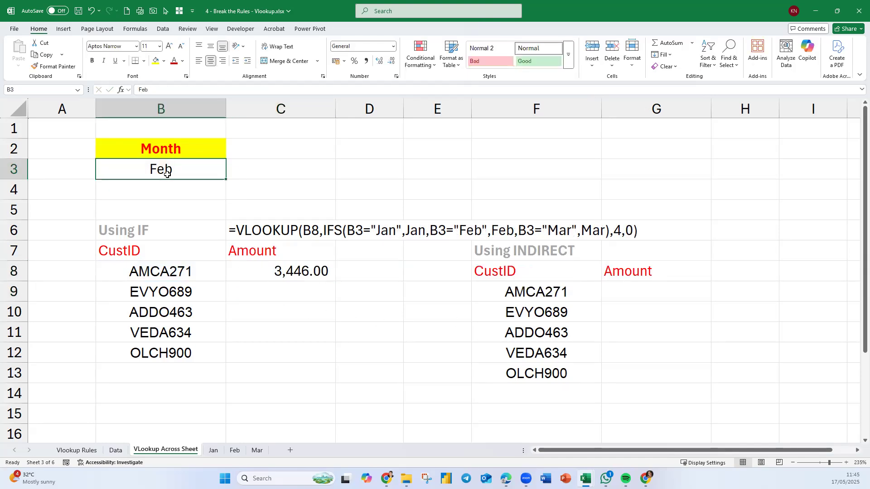
{"action": "type", "text": "Mar"}
{"action": "key", "text": "Return"}
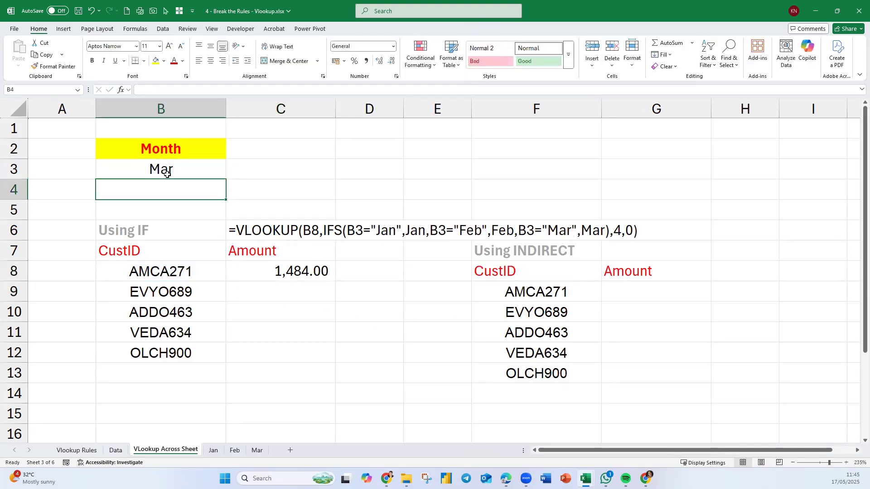
{"action": "left_click", "coordinate": [168, 170]}
{"action": "type", "text": "Jan"}
{"action": "key", "text": "Return"}
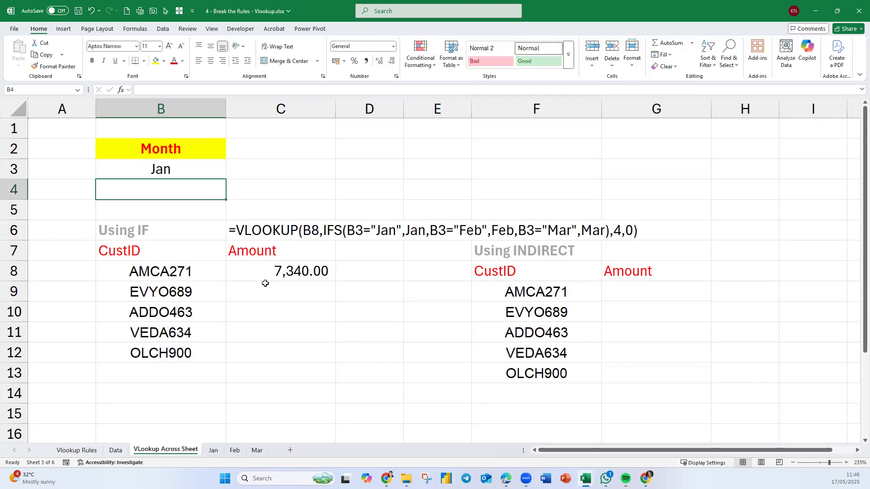
{"action": "left_click", "coordinate": [308, 273]}
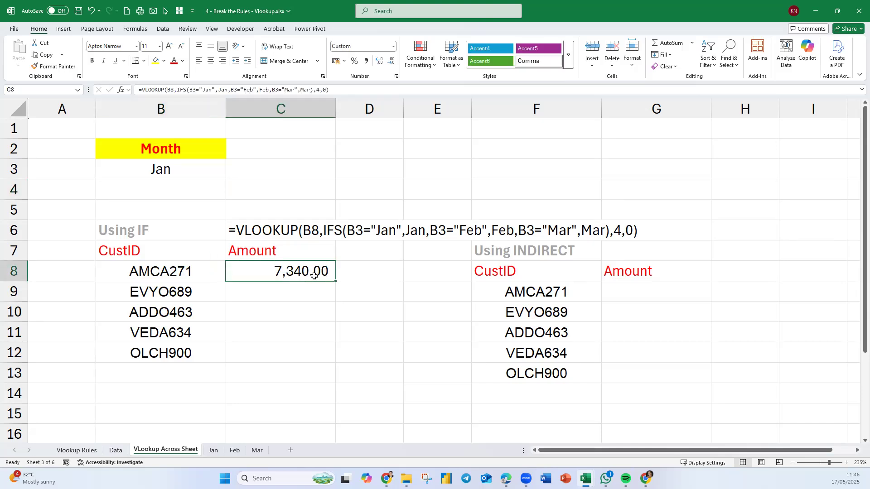
Move the formula text from C6 up to C5 and centre it in the cell.
{"action": "left_click", "coordinate": [274, 225]}
{"action": "left_click_drag", "start_coordinate": [275, 225], "coordinate": [254, 205]}
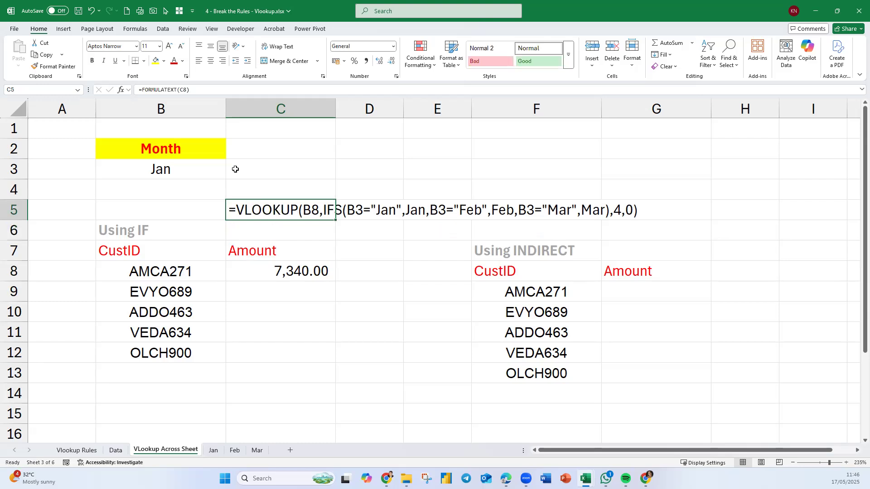
{"action": "left_click", "coordinate": [210, 60]}
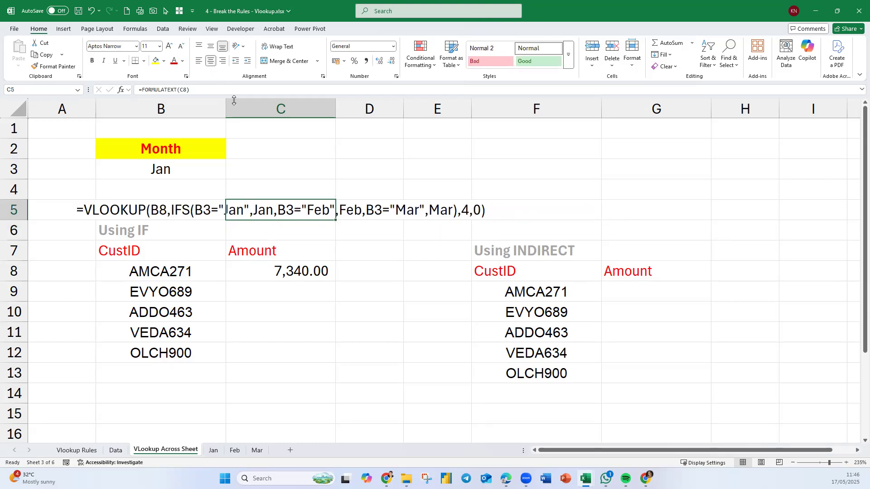
{"action": "left_click", "coordinate": [278, 270]}
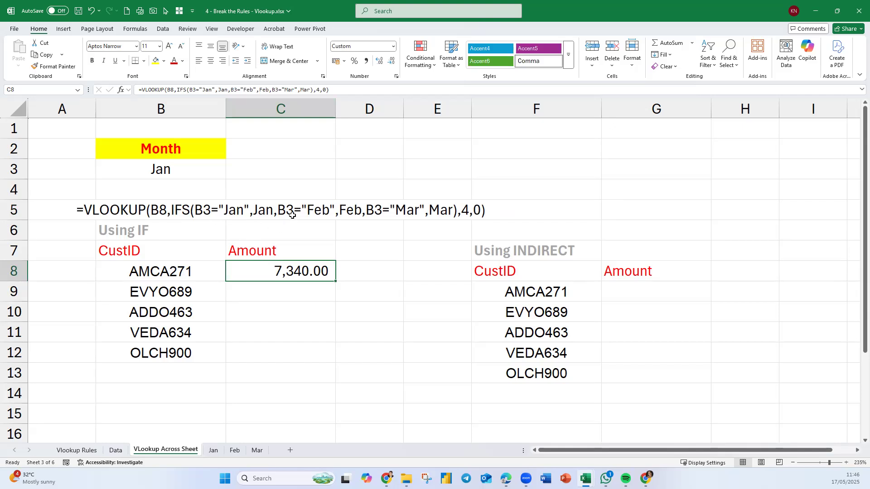
{"action": "left_click", "coordinate": [302, 172]}
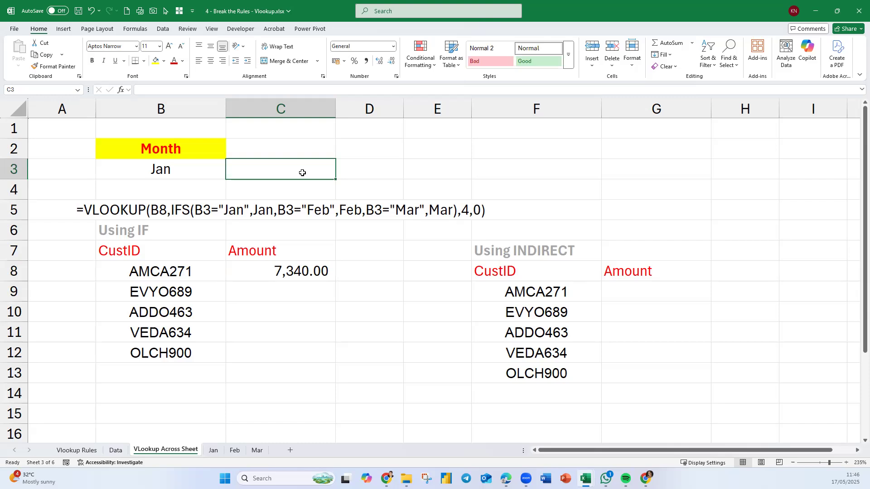
{"action": "type", "text": "=ifs"}
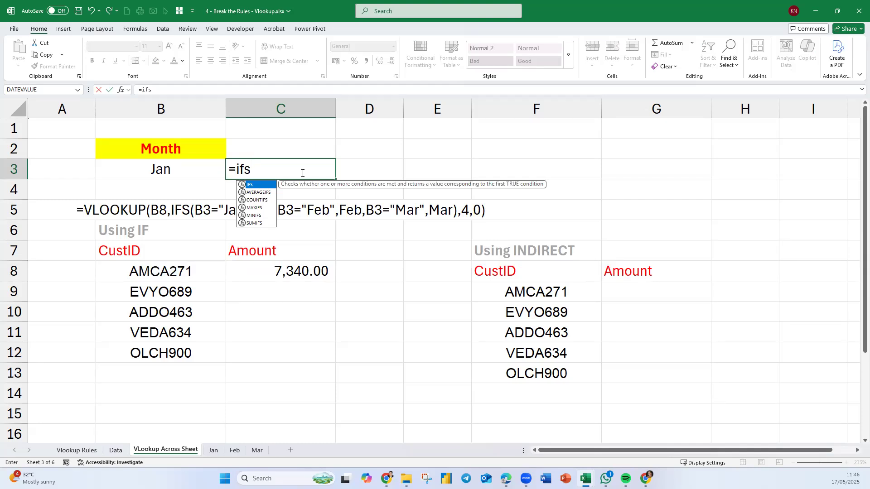
{"action": "key", "text": "Tab"}
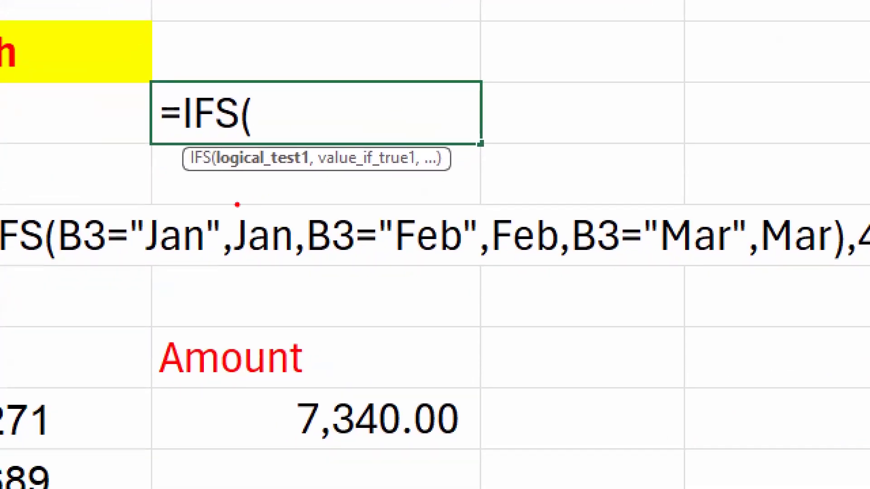
{"action": "left_click_drag", "start_coordinate": [219, 180], "coordinate": [411, 180]}
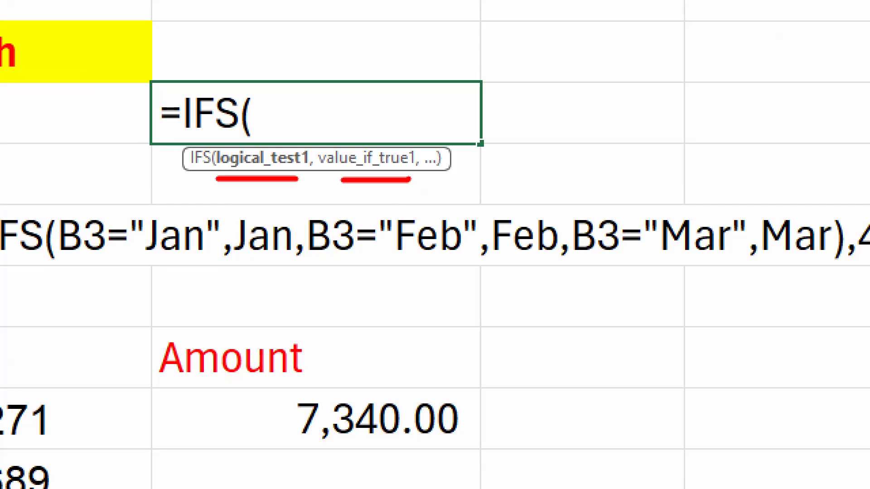
{"action": "key", "text": "Escape"}
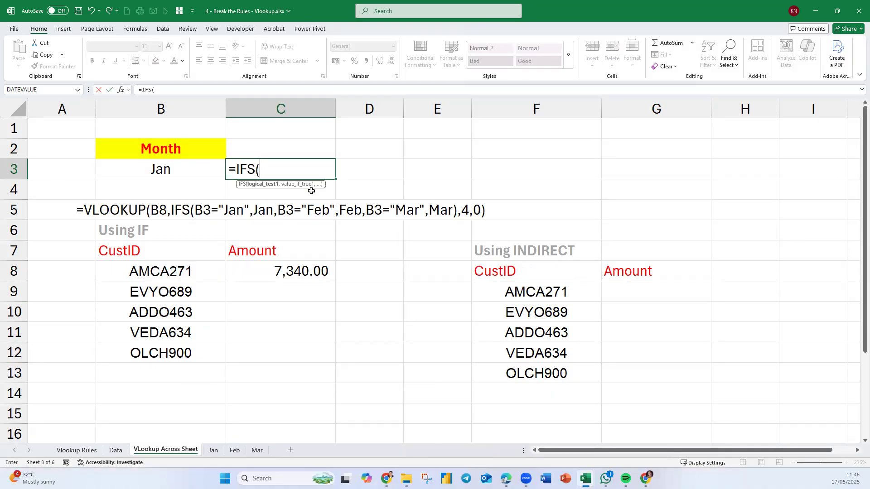
{"action": "left_click", "coordinate": [183, 169]}
{"action": "type", "text": "=\""}
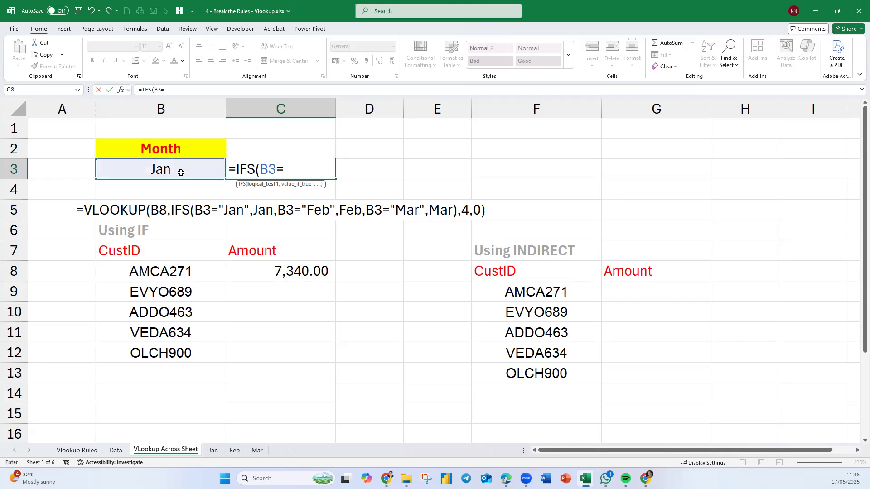
{"action": "type", "text": "Jan\",Jan"}
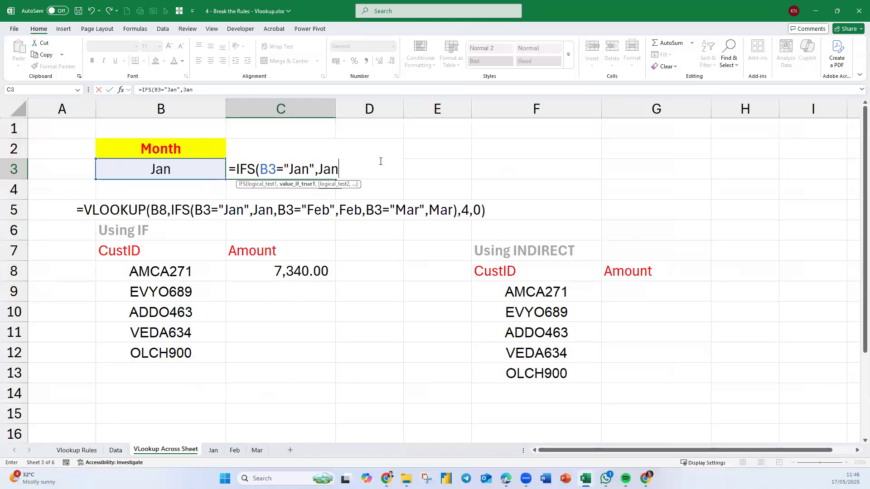
{"action": "type", "text": ","}
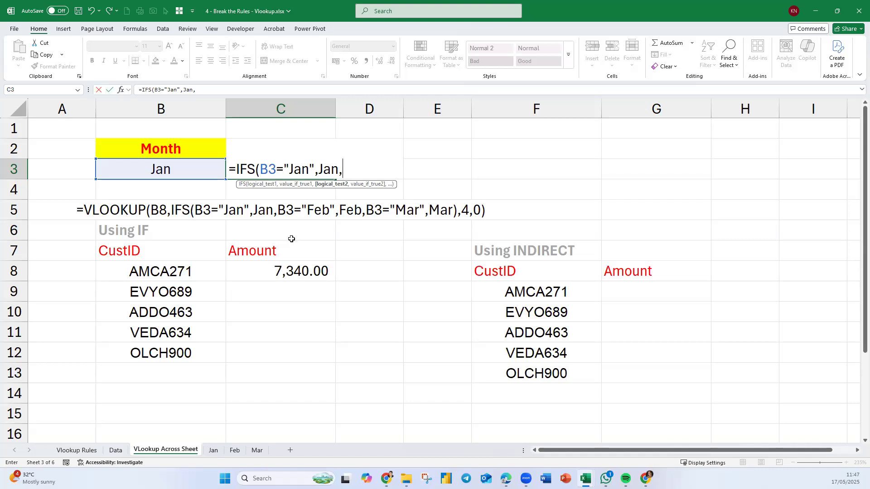
{"action": "key", "text": "Escape"}
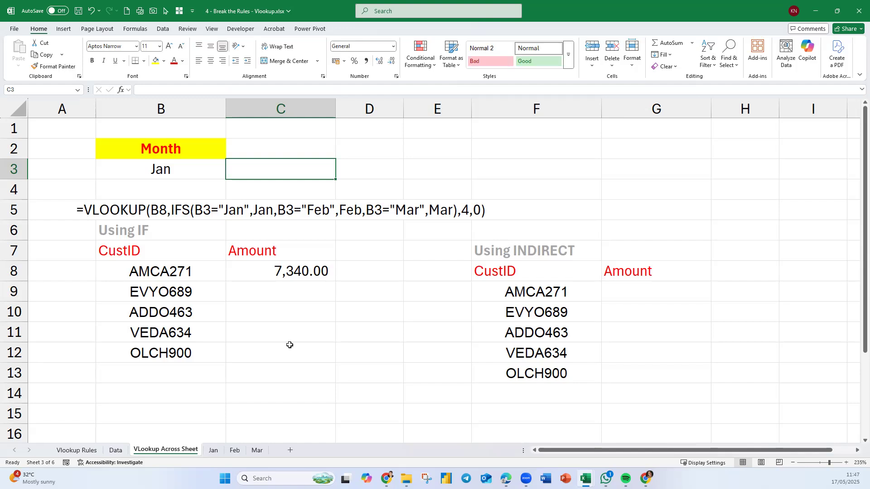
Try to fill the C8 lookup formula down to C12 and inspect the cell references in C9.
{"action": "left_click", "coordinate": [259, 268]}
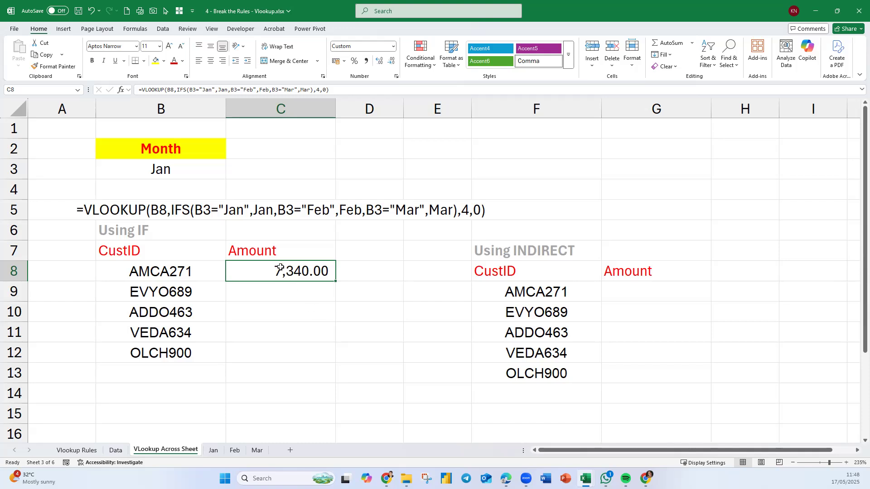
{"action": "left_click_drag", "start_coordinate": [336, 281], "coordinate": [335, 356]}
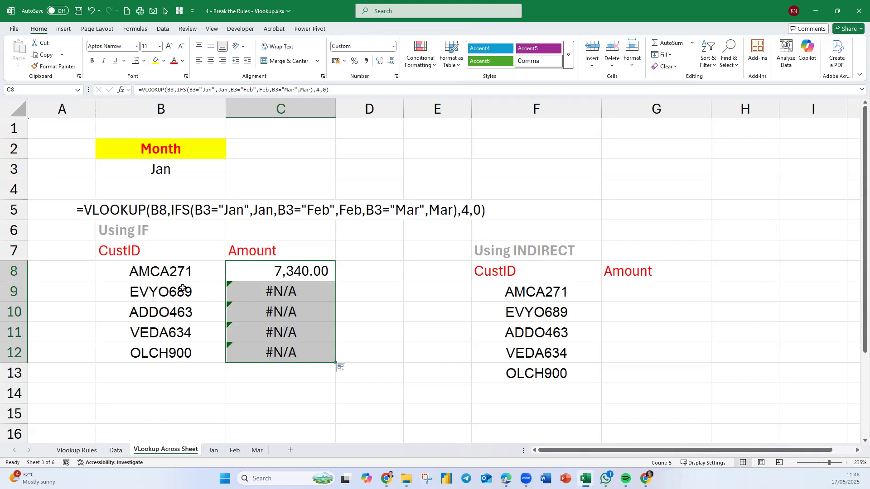
{"action": "left_click", "coordinate": [307, 294]}
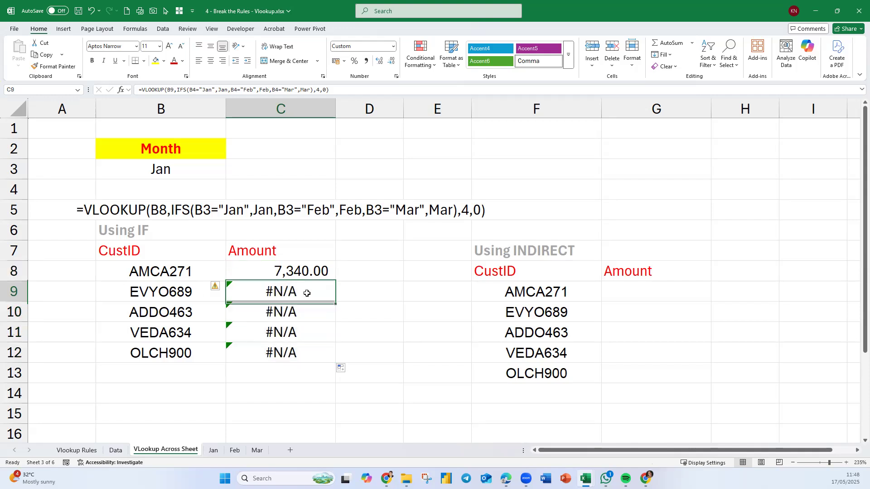
{"action": "double_click", "coordinate": [308, 293]}
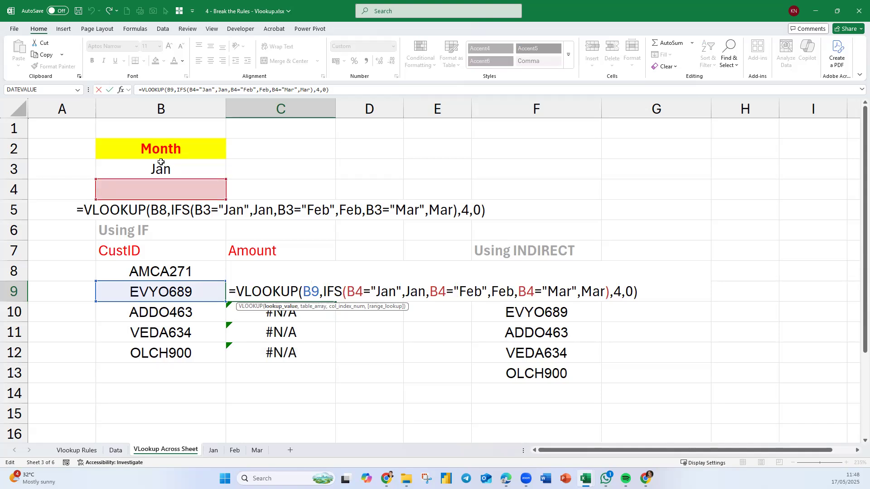
{"action": "key", "text": "Escape"}
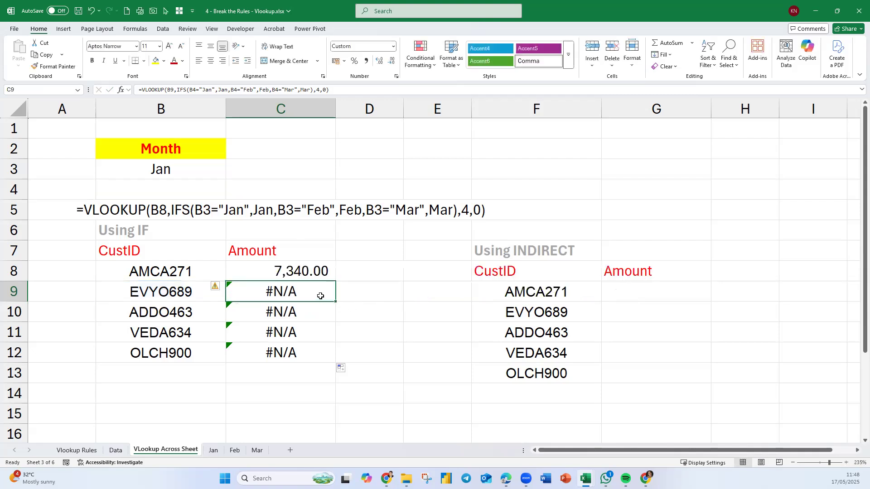
Make the B3 reference absolute as $B$3 in all three IFS conditions of the C8 formula.
{"action": "double_click", "coordinate": [312, 274]}
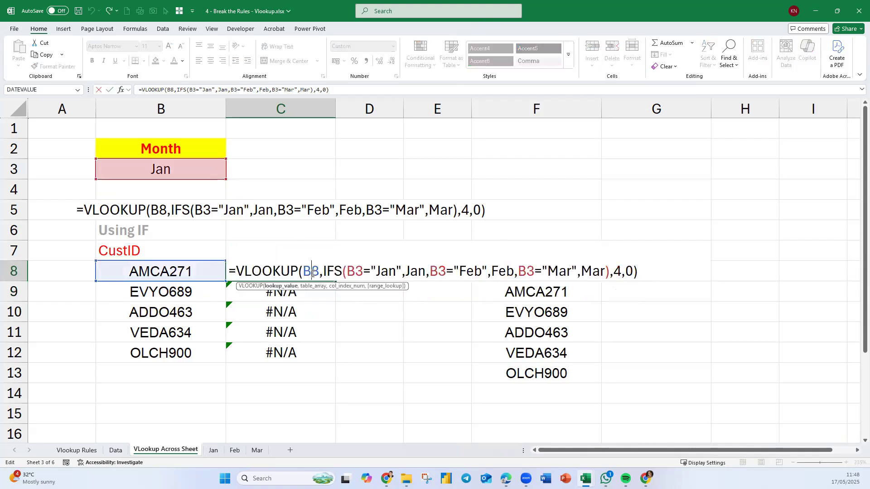
{"action": "left_click", "coordinate": [355, 271]}
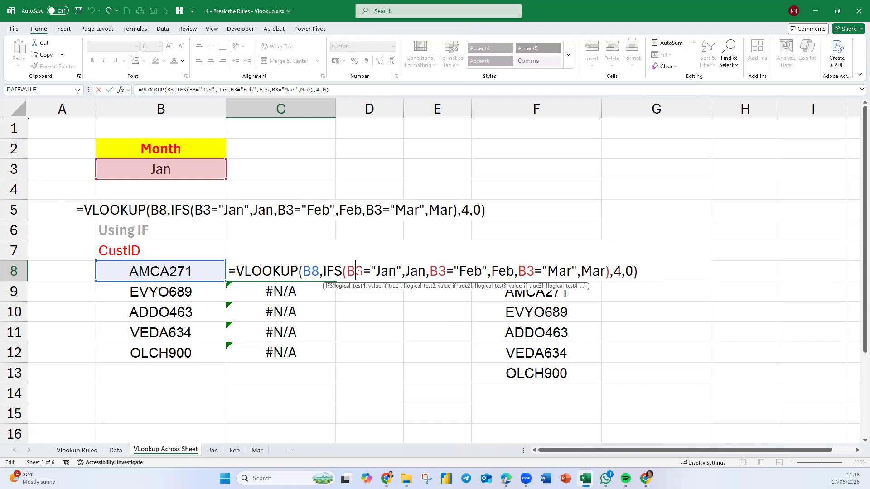
{"action": "key", "text": "F4"}
{"action": "left_click", "coordinate": [449, 272]}
{"action": "key", "text": "F4"}
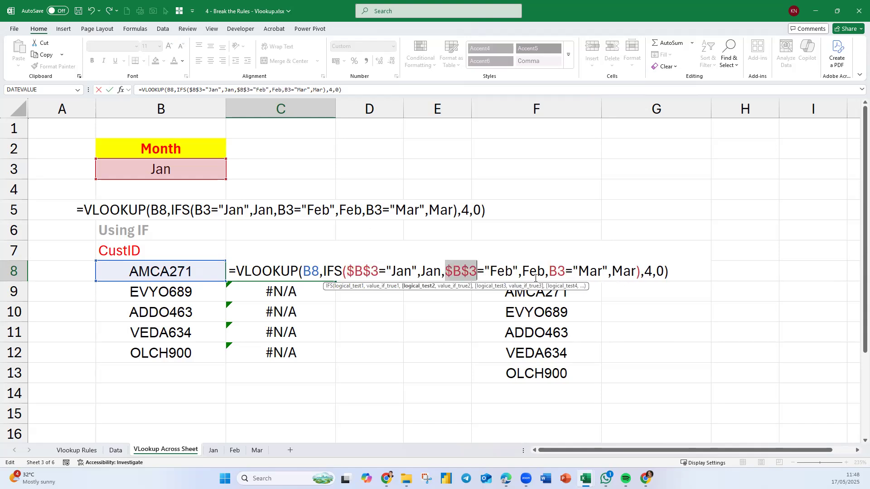
{"action": "left_click", "coordinate": [557, 272]}
{"action": "key", "text": "F4"}
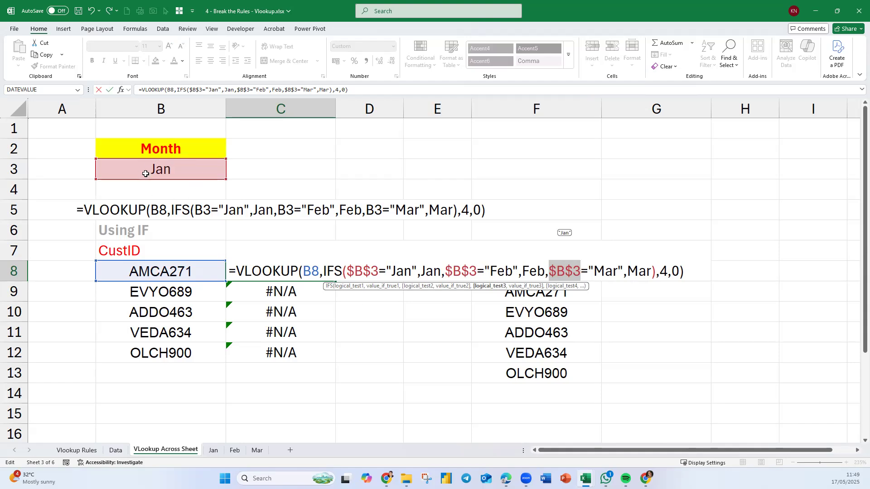
{"action": "key", "text": "Return"}
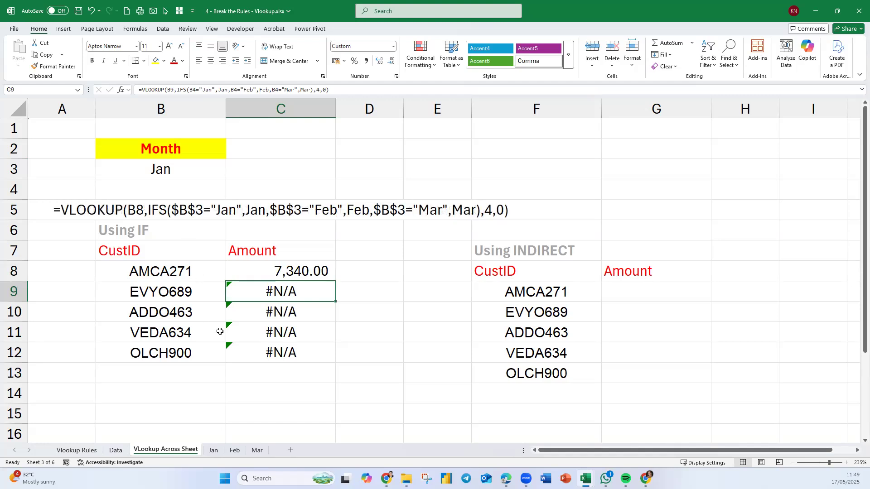
Fill the C8 formula with the $B$3 references down through C12.
{"action": "left_click", "coordinate": [317, 271]}
{"action": "left_click_drag", "start_coordinate": [336, 280], "coordinate": [349, 355]}
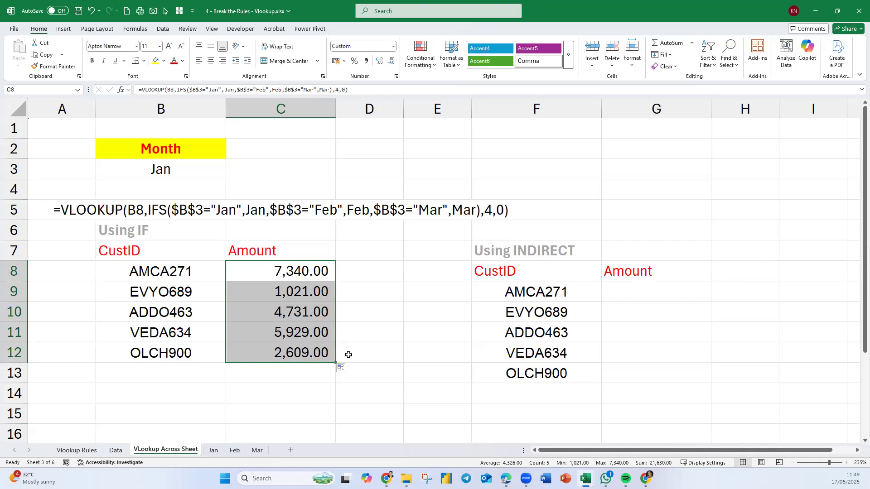
{"action": "left_click", "coordinate": [370, 395]}
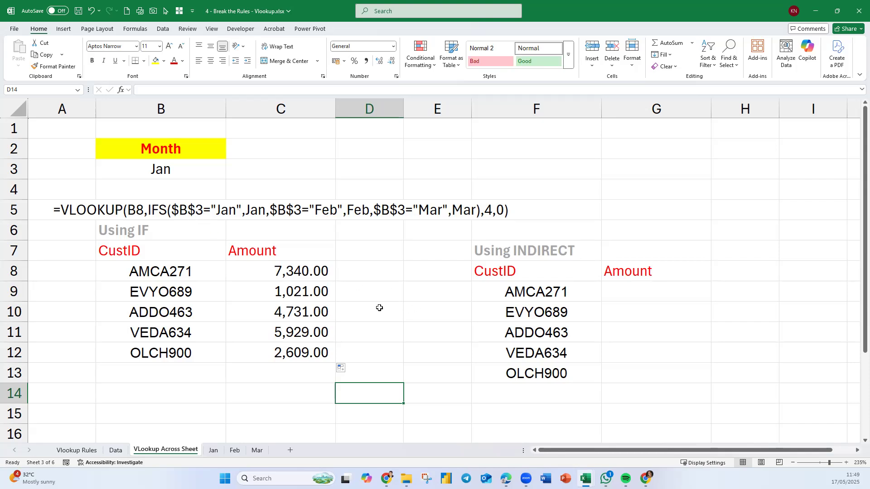
Define the name Month for cell B3.
{"action": "left_click", "coordinate": [165, 171]}
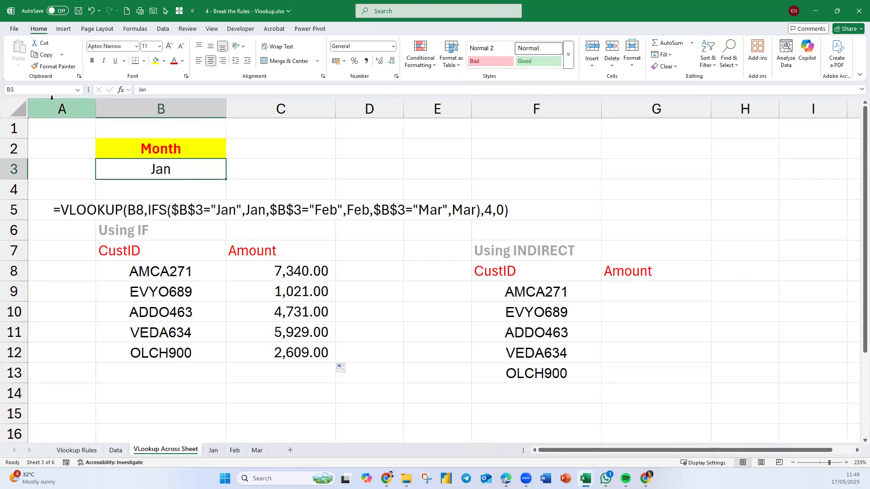
{"action": "left_click", "coordinate": [36, 89]}
{"action": "type", "text": "Month"}
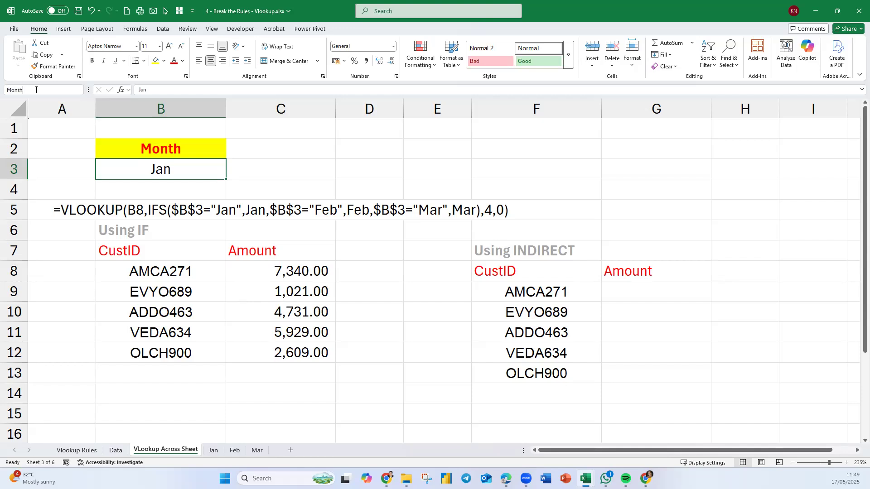
{"action": "key", "text": "Return"}
Replace each $B$3 reference in the C8 formula's IFS conditions with the named range Month and enter the formula.
{"action": "double_click", "coordinate": [287, 271]}
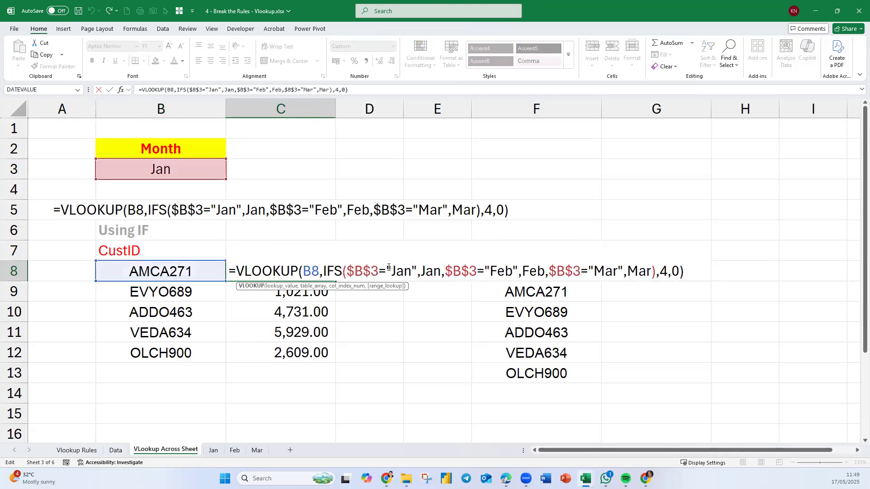
{"action": "left_click_drag", "start_coordinate": [378, 271], "coordinate": [348, 271]}
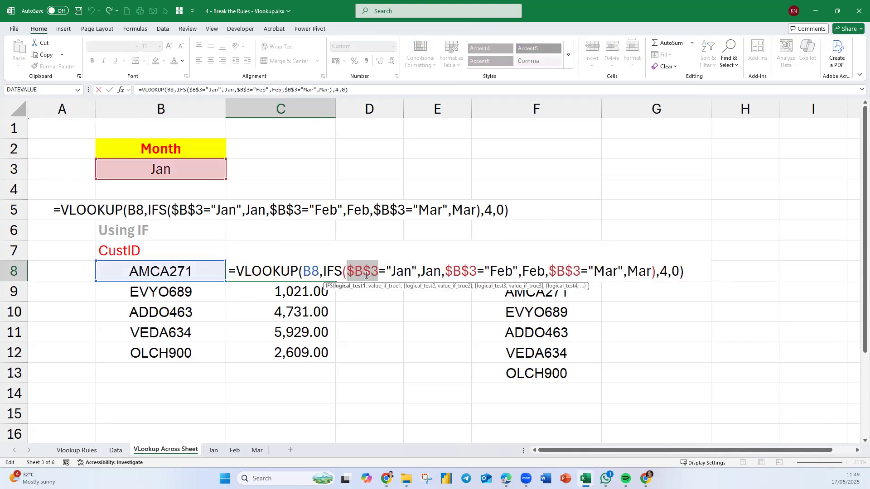
{"action": "type", "text": "Month"}
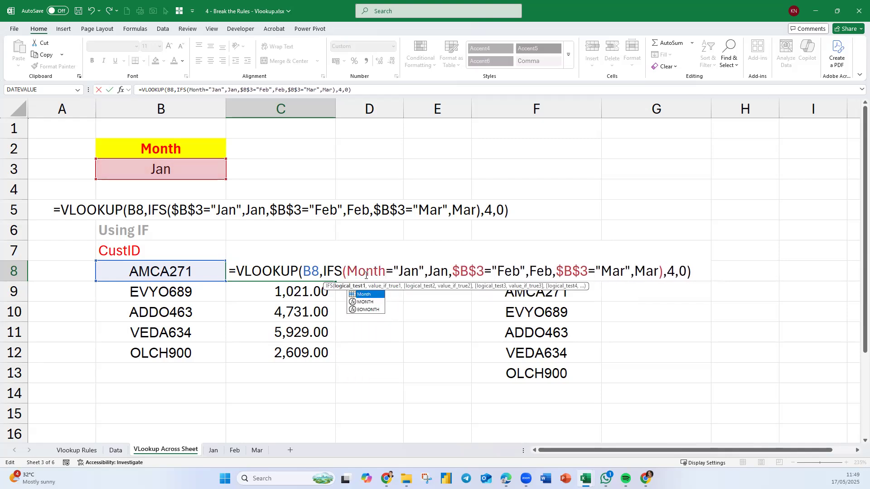
{"action": "left_click_drag", "start_coordinate": [485, 271], "coordinate": [453, 271]}
{"action": "type", "text": "month"}
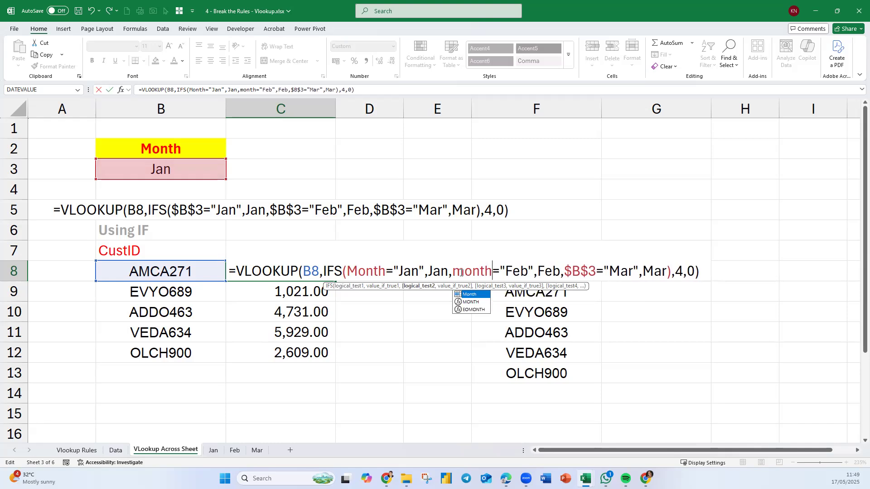
{"action": "left_click_drag", "start_coordinate": [597, 271], "coordinate": [566, 271]}
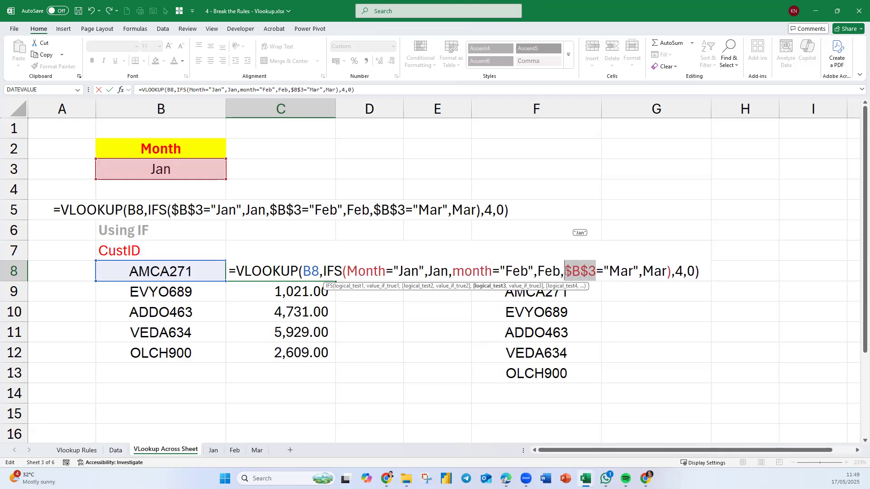
{"action": "type", "text": "month"}
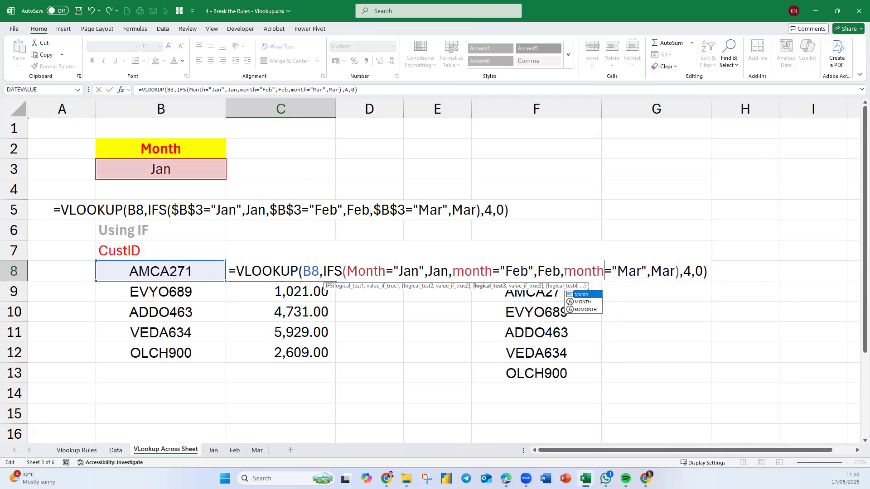
{"action": "key", "text": "Return"}
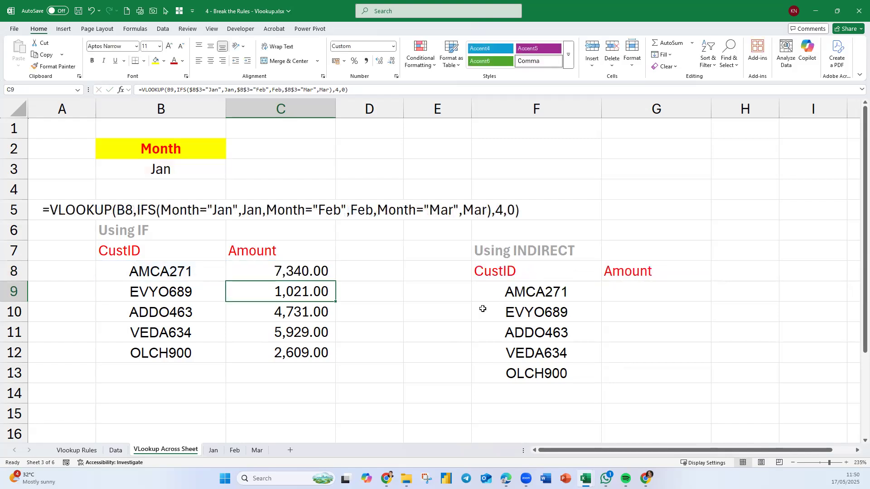
Copy the C8 formula using the Month name down to C12, replacing the earlier versions.
{"action": "left_click", "coordinate": [323, 276]}
{"action": "left_click_drag", "start_coordinate": [335, 281], "coordinate": [336, 359]}
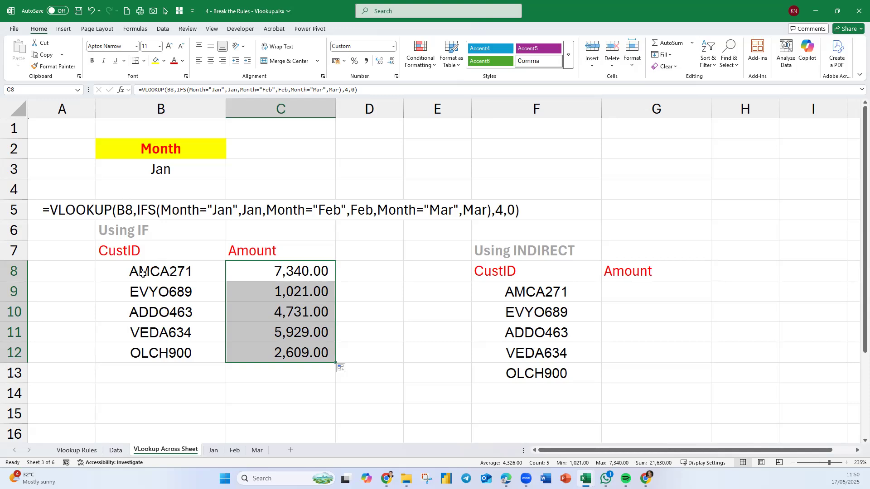
{"action": "left_click", "coordinate": [153, 277]}
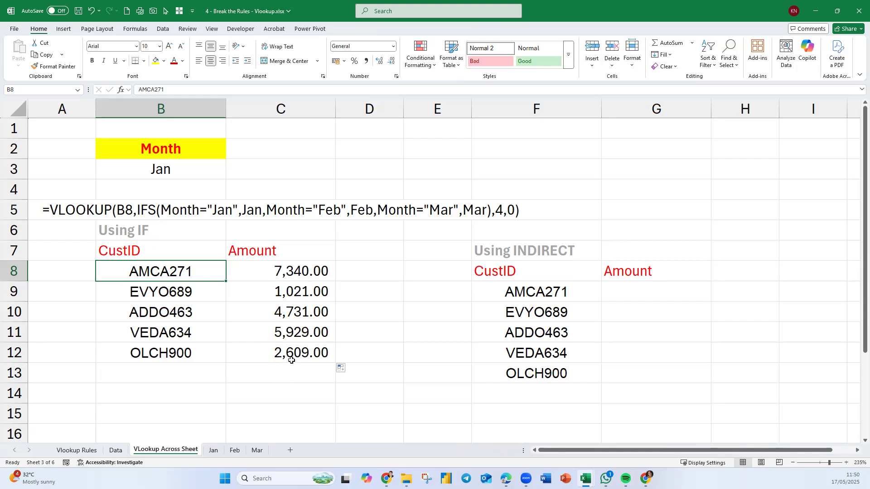
Examine the Using INDIRECT table's CustID and Amount columns and the customer tables on the Jan and Feb sheets.
{"action": "left_click", "coordinate": [392, 370]}
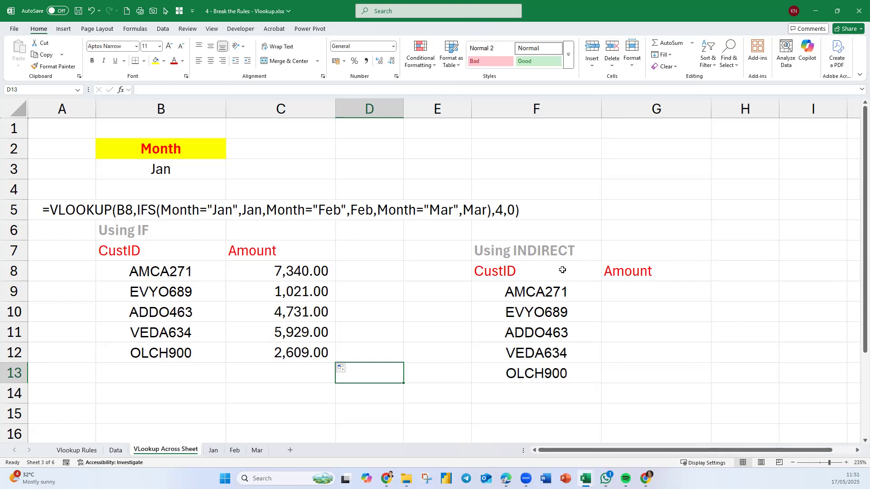
{"action": "left_click", "coordinate": [546, 254]}
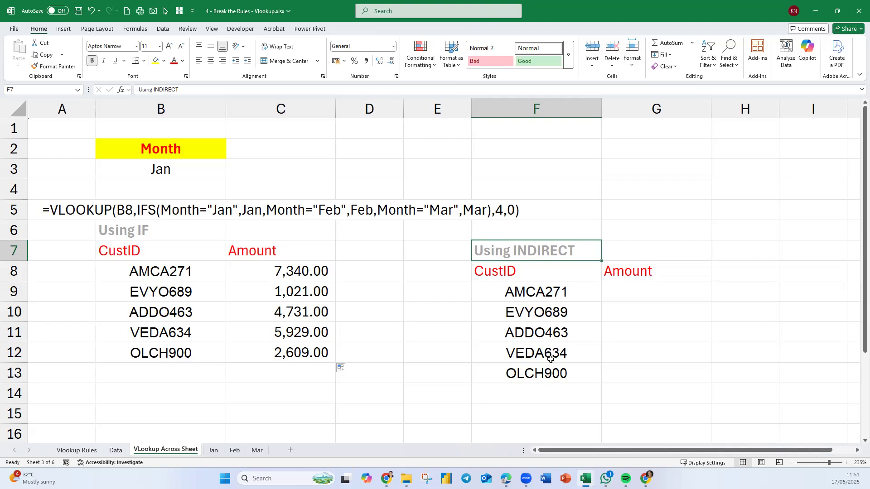
{"action": "mouse_move", "coordinate": [562, 250]}
{"action": "left_mouse_down"}
{"action": "mouse_move", "coordinate": [668, 373]}
{"action": "mouse_move", "coordinate": [676, 369]}
{"action": "left_mouse_up"}
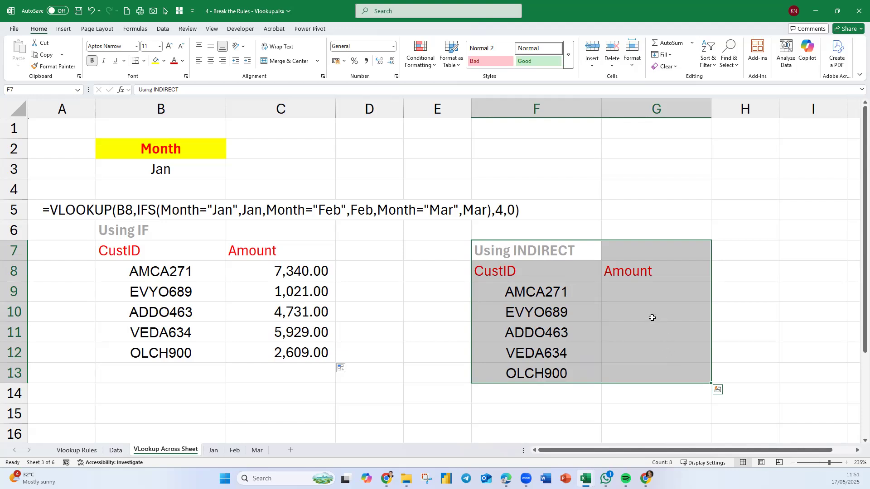
{"action": "left_click", "coordinate": [639, 294]}
{"action": "left_click", "coordinate": [856, 451]}
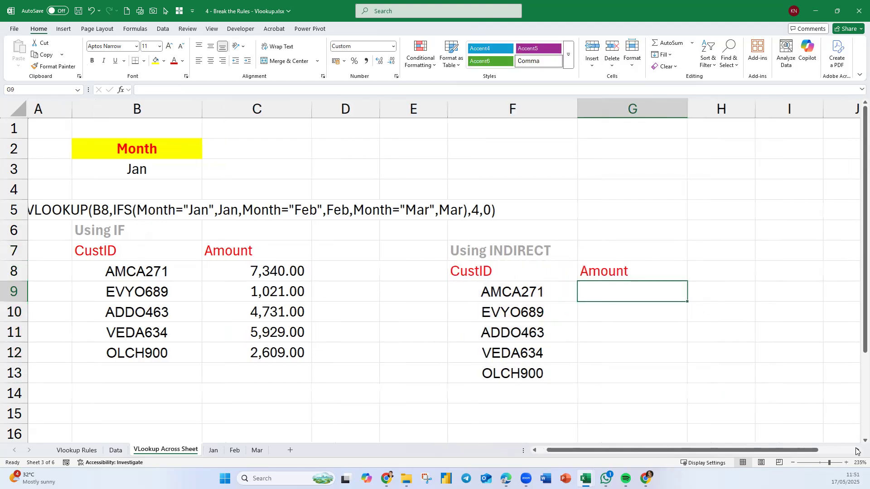
{"action": "left_click", "coordinate": [856, 451]}
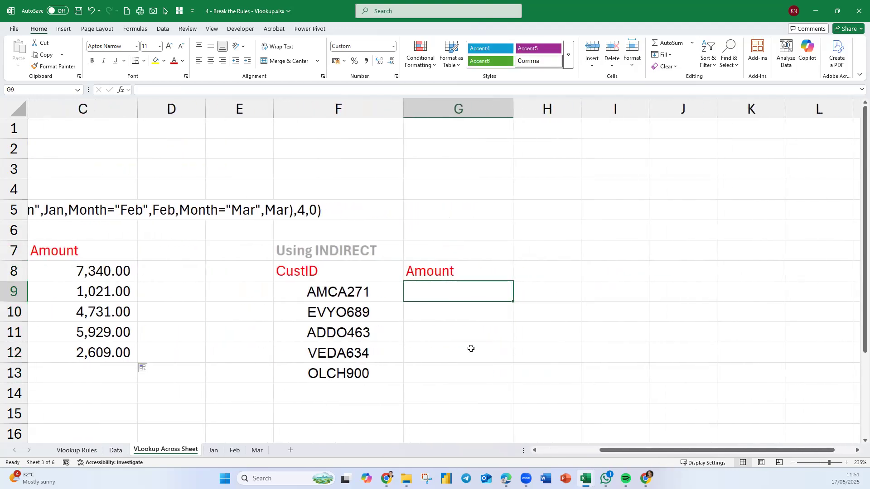
{"action": "type", "text": "="}
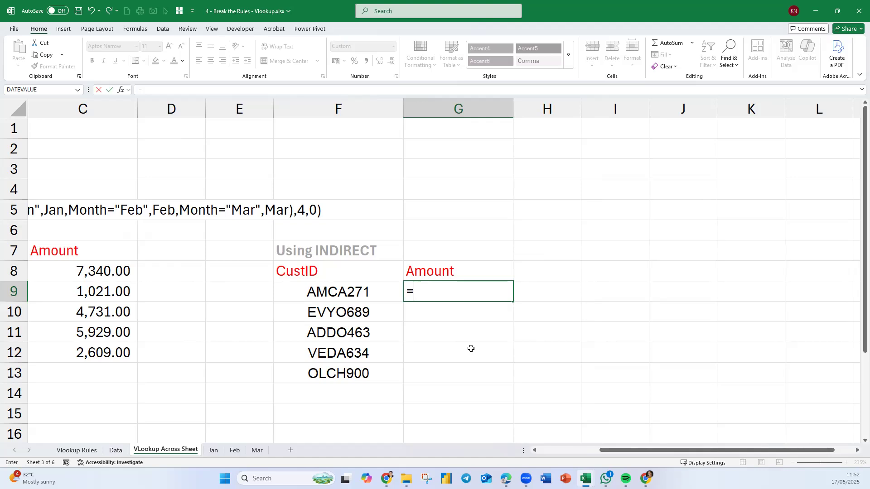
{"action": "key", "text": "Escape"}
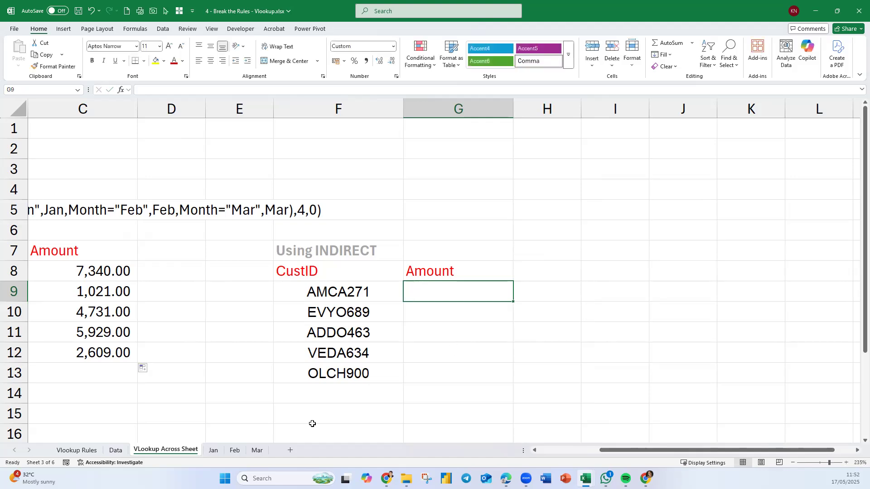
{"action": "left_click", "coordinate": [213, 450]}
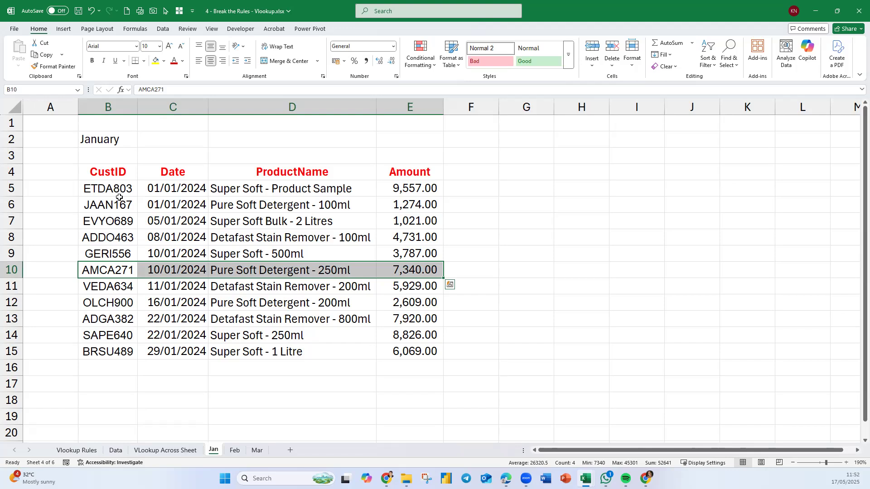
{"action": "left_click", "coordinate": [233, 451]}
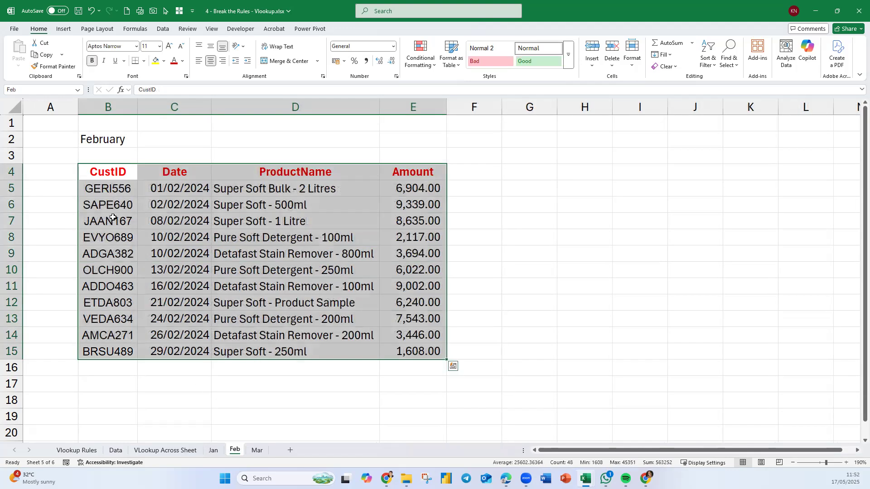
{"action": "left_click", "coordinate": [183, 453]}
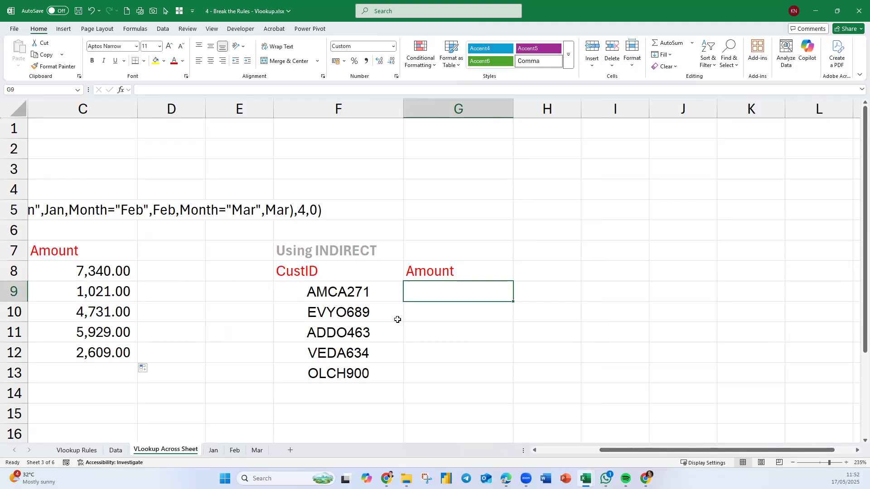
{"action": "left_click", "coordinate": [363, 291]}
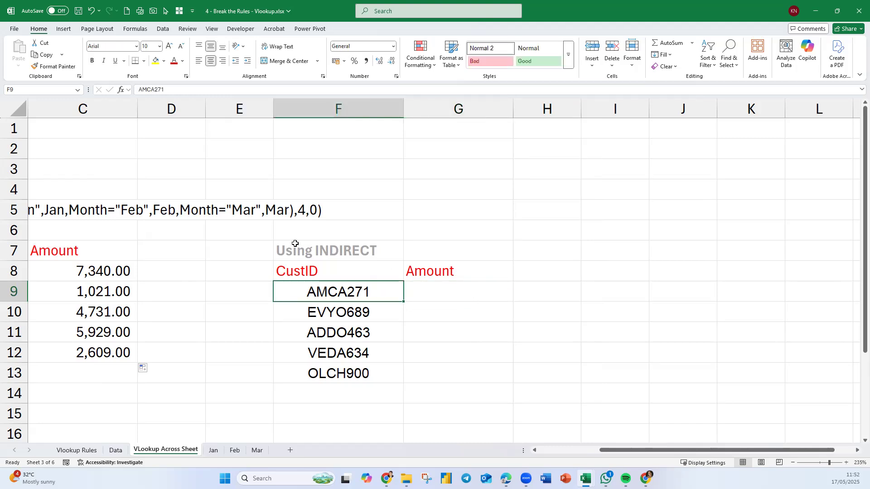
{"action": "scroll", "coordinate": [610, 450], "scroll_direction": "left", "scroll_amount": 2}
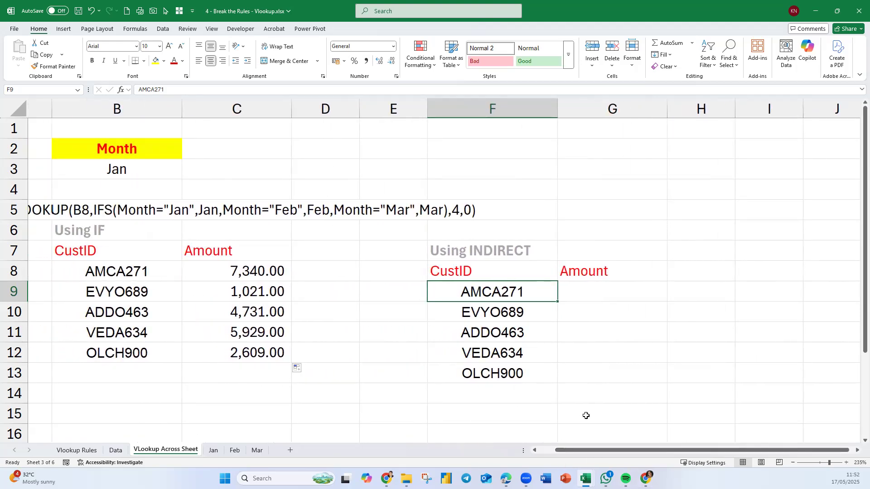
Enter =VLOOKUP(F9,Jan,4,0) in cell G9 of the Using INDIRECT table and fill it down to G13.
{"action": "left_click", "coordinate": [598, 297]}
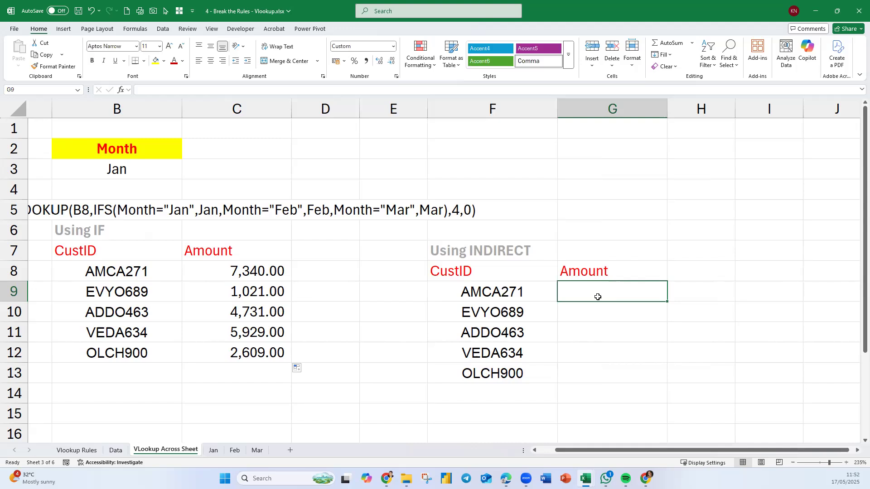
{"action": "type", "text": "="}
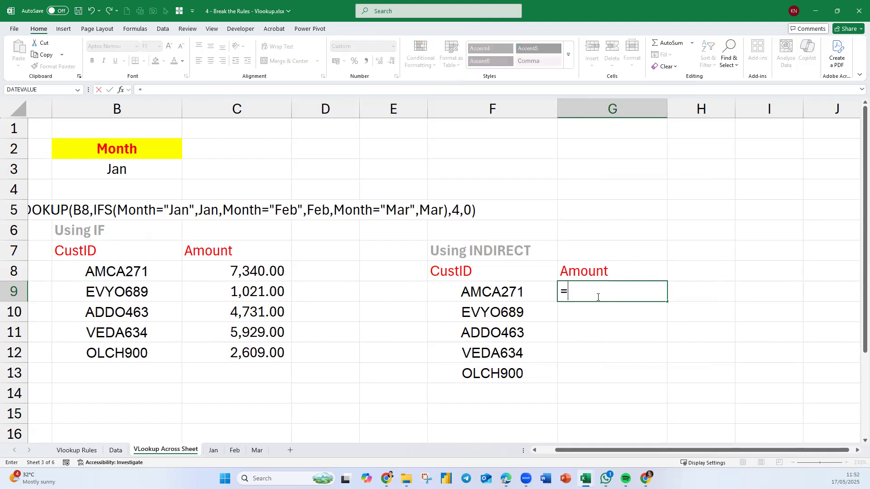
{"action": "type", "text": "vlo"}
{"action": "key", "text": "Tab"}
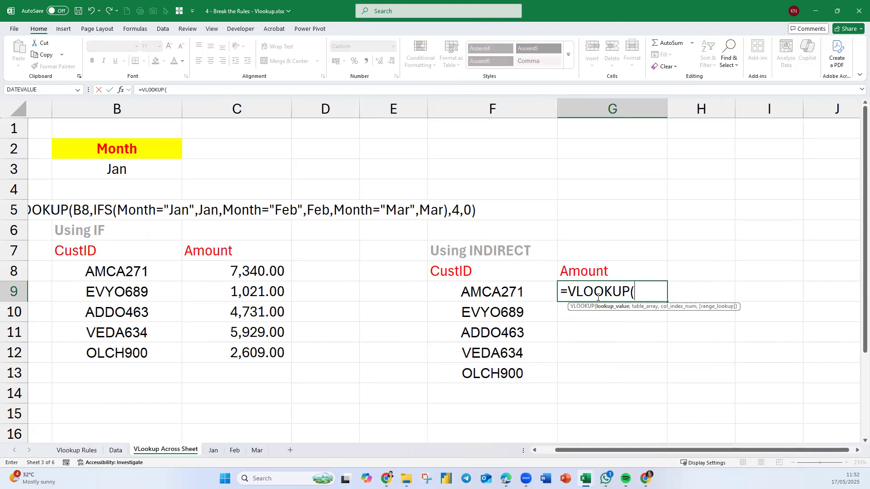
{"action": "left_click", "coordinate": [490, 293]}
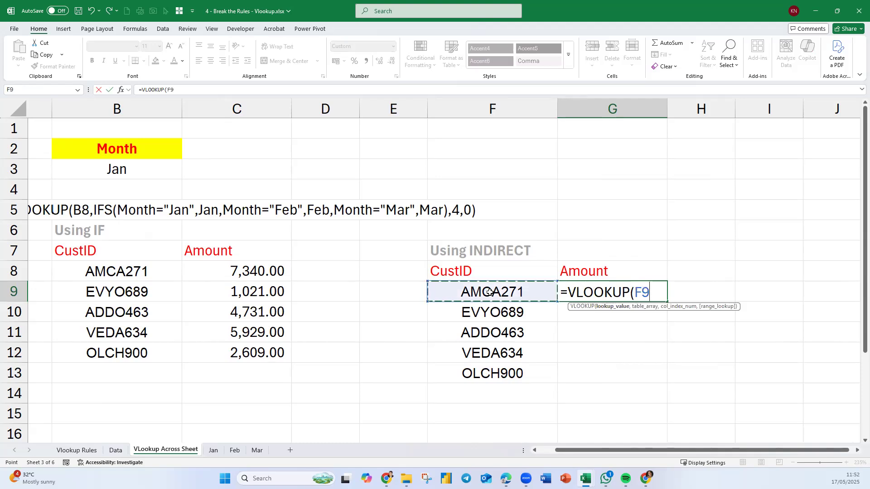
{"action": "type", "text": ","}
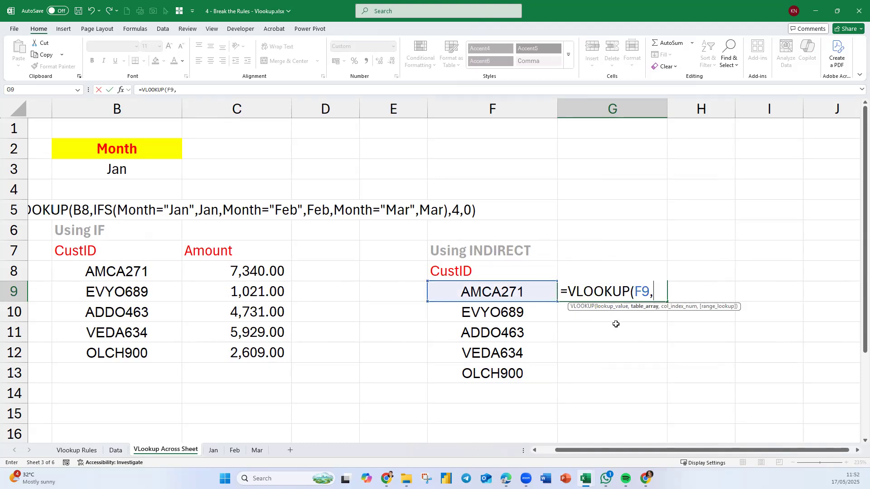
{"action": "type", "text": "Jan"}
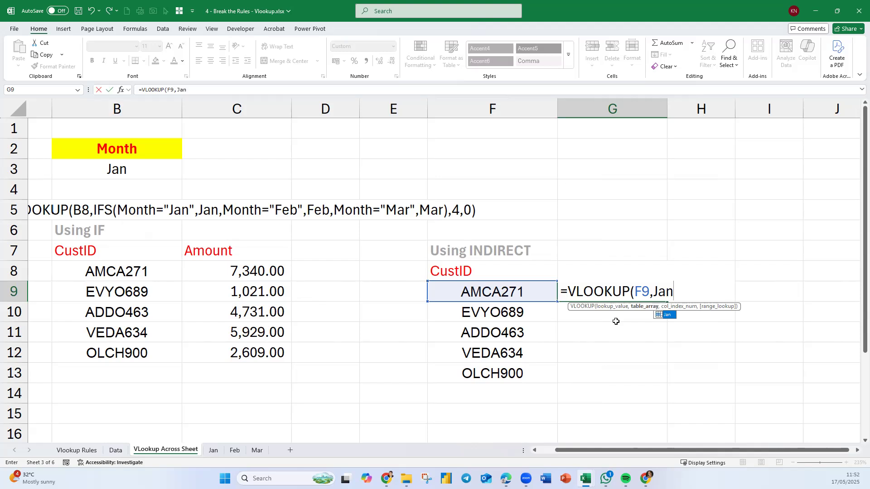
{"action": "type", "text": ","}
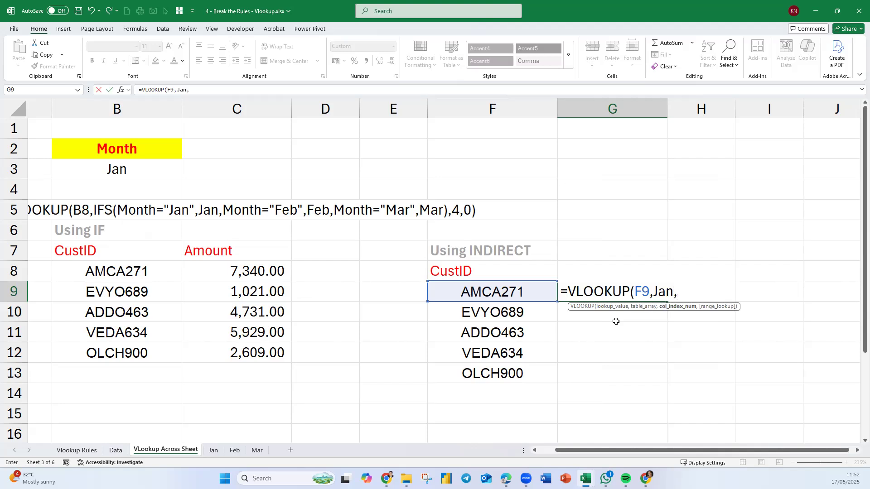
{"action": "type", "text": "4,0)"}
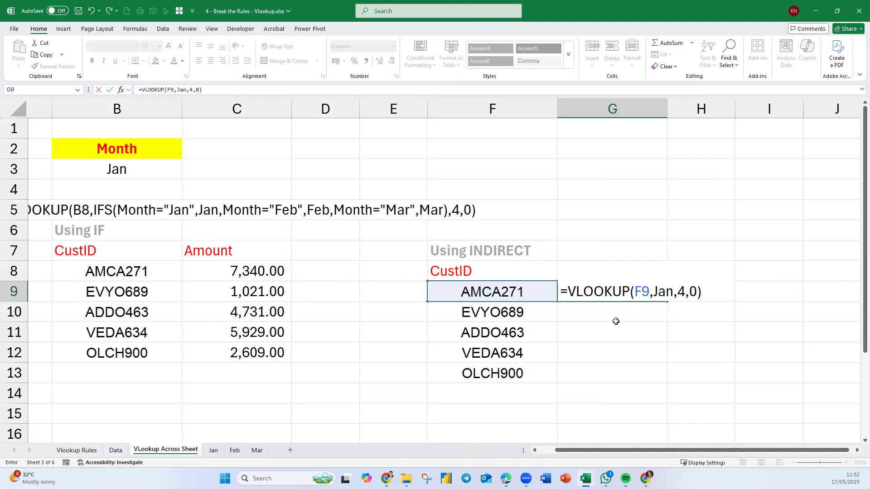
{"action": "key", "text": "Return"}
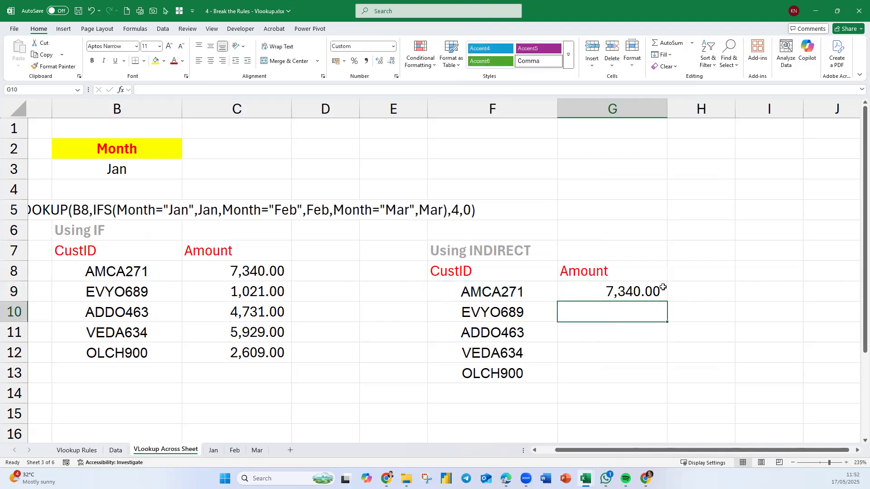
{"action": "left_click", "coordinate": [653, 292]}
{"action": "left_click_drag", "start_coordinate": [667, 302], "coordinate": [666, 380]}
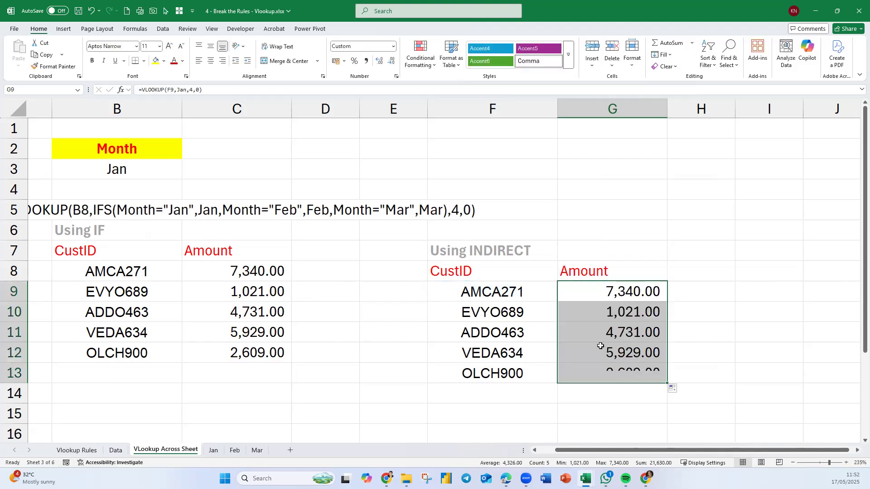
{"action": "double_click", "coordinate": [614, 290]}
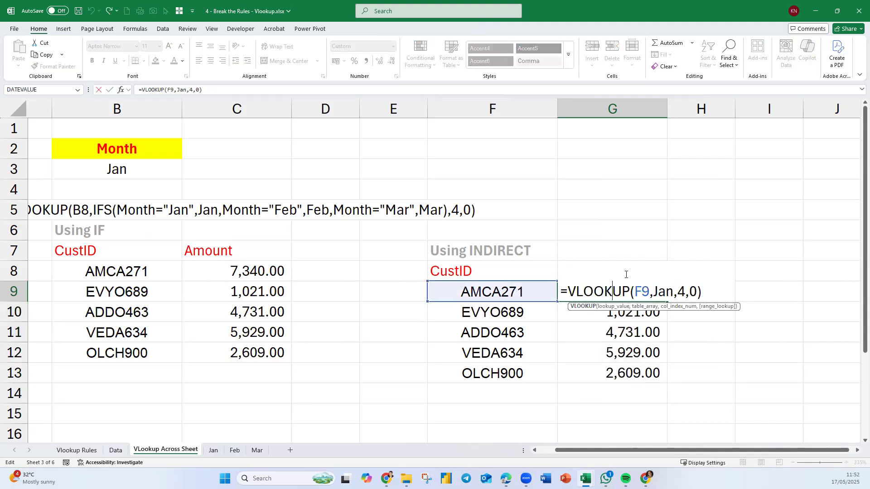
{"action": "left_click_drag", "start_coordinate": [672, 294], "coordinate": [653, 292]}
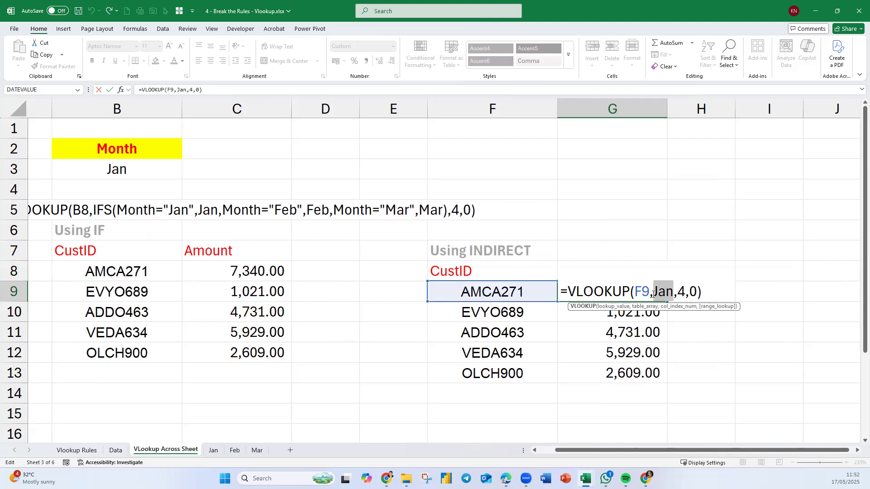
{"action": "key", "text": "Escape"}
Set the Month cell B3 to Feb.
{"action": "left_click", "coordinate": [119, 171]}
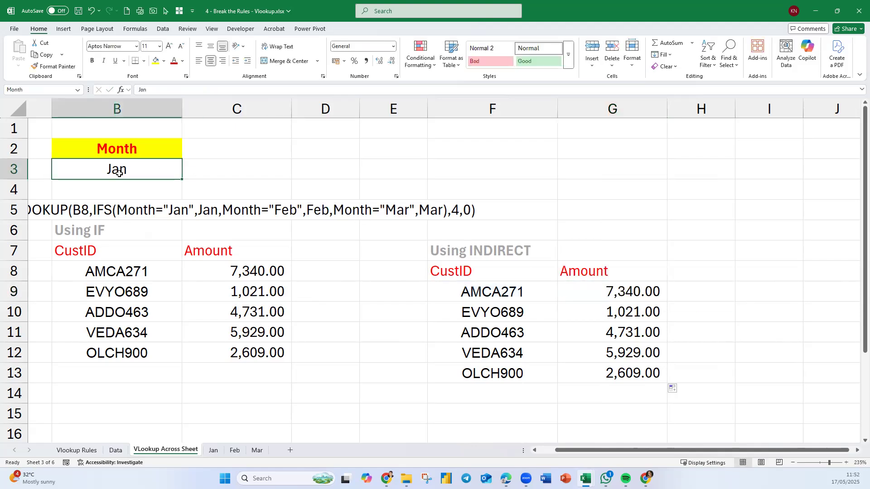
{"action": "type", "text": "Feb"}
{"action": "key", "text": "Return"}
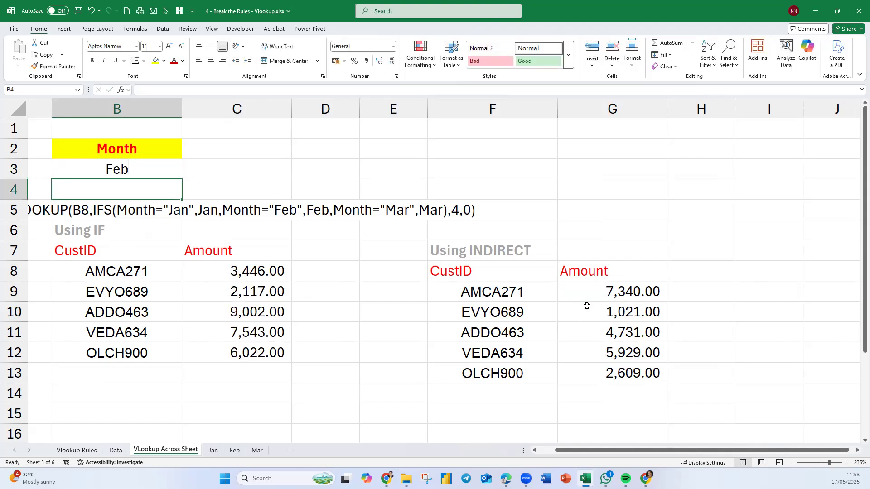
Replace the Jan table argument in G9's VLOOKUP formula with INDIRECT(Month) and fill the formula down to G13.
{"action": "double_click", "coordinate": [593, 292]}
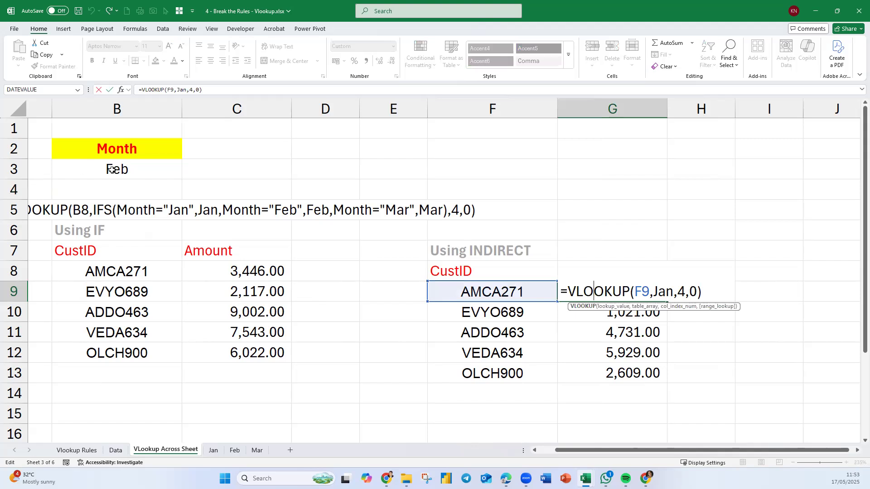
{"action": "key", "text": "Escape"}
{"action": "double_click", "coordinate": [591, 292]}
{"action": "left_click", "coordinate": [857, 451]}
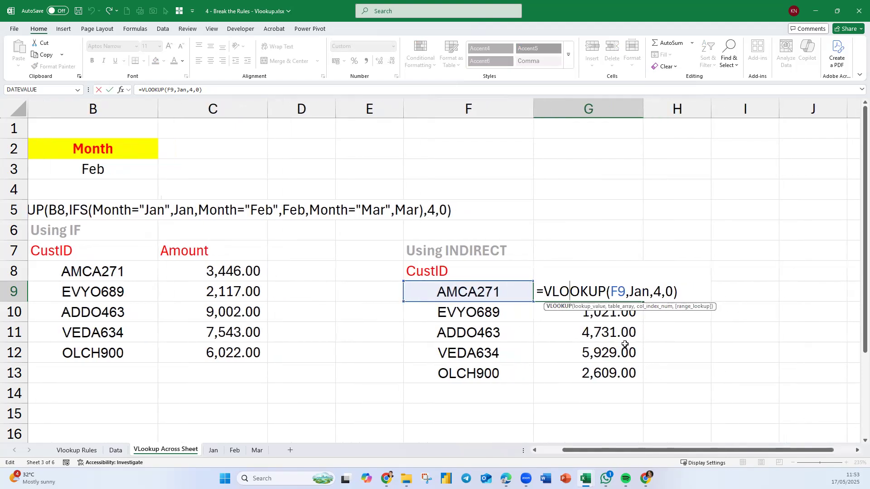
{"action": "left_click_drag", "start_coordinate": [630, 292], "coordinate": [649, 298]}
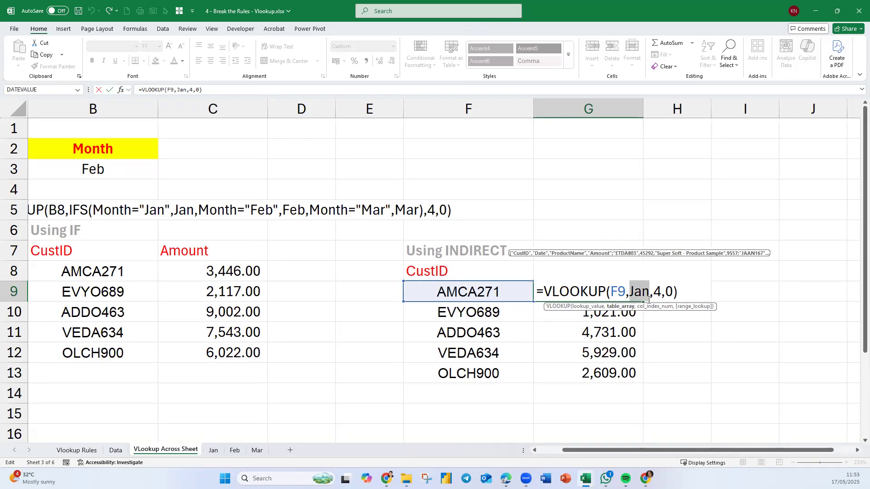
{"action": "type", "text": "ind"}
{"action": "key", "text": "Tab"}
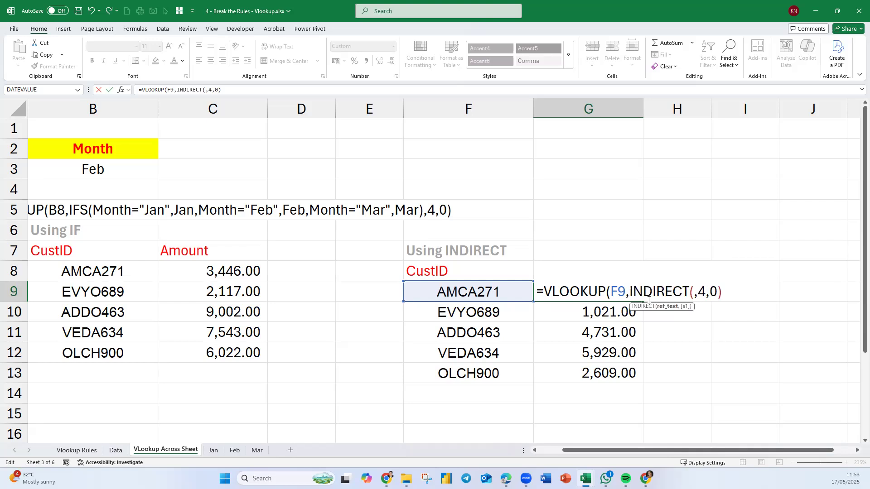
{"action": "left_click", "coordinate": [105, 169]}
{"action": "type", "text": ")"}
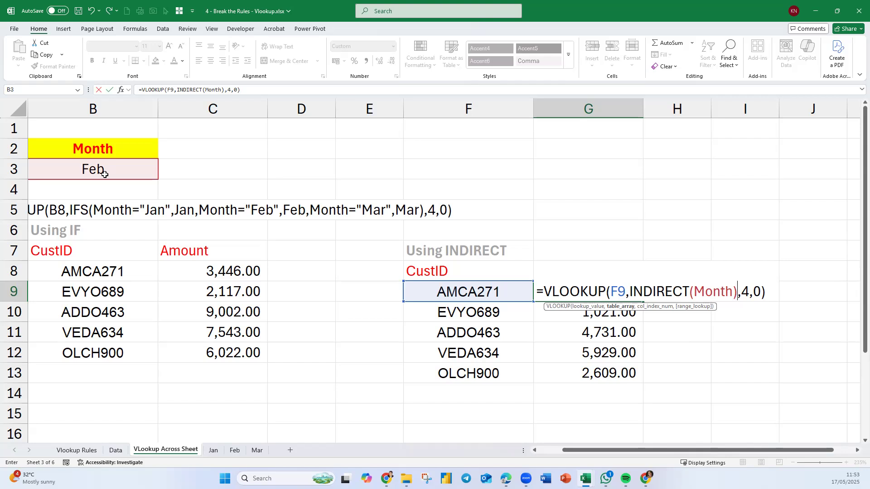
{"action": "key", "text": "Return"}
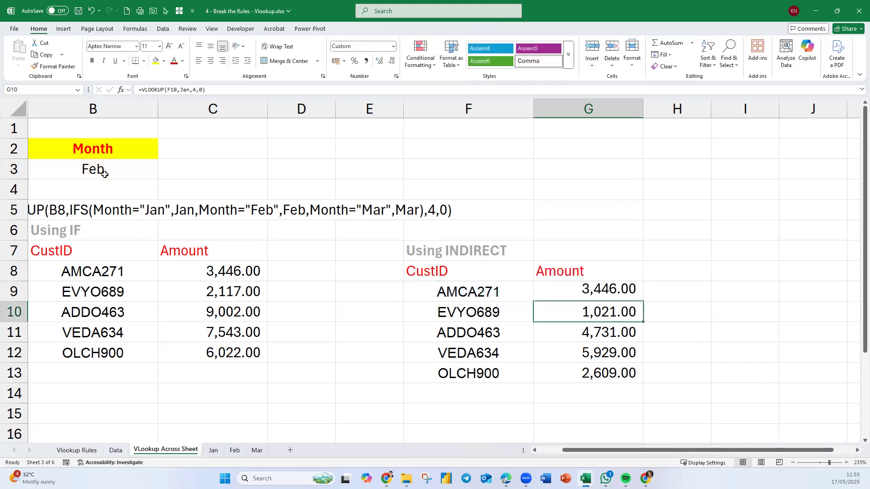
{"action": "left_click", "coordinate": [633, 291]}
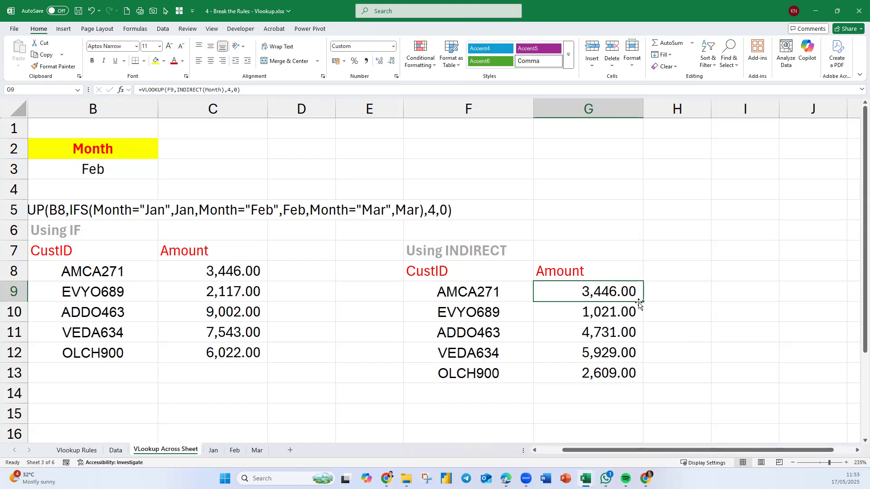
{"action": "double_click", "coordinate": [645, 303]}
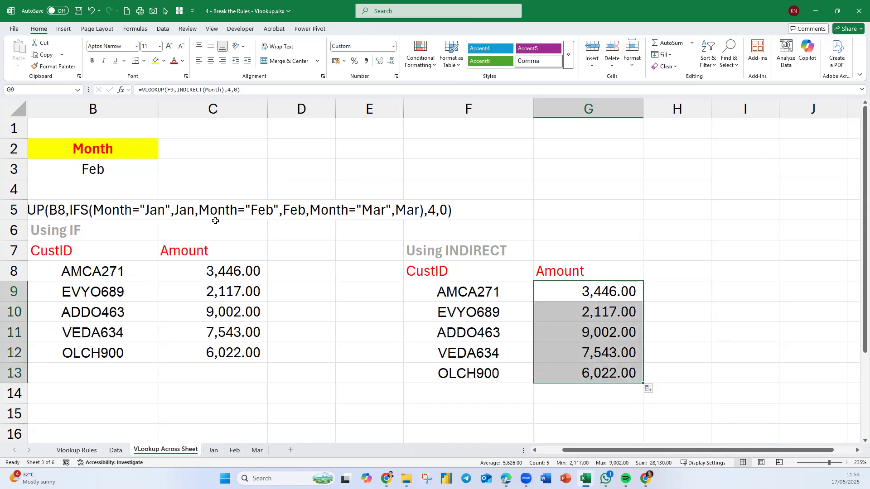
Test both Amount tables by setting the Month cell B3 to jan and finally to Mar.
{"action": "left_click", "coordinate": [116, 171]}
{"action": "type", "text": "jan"}
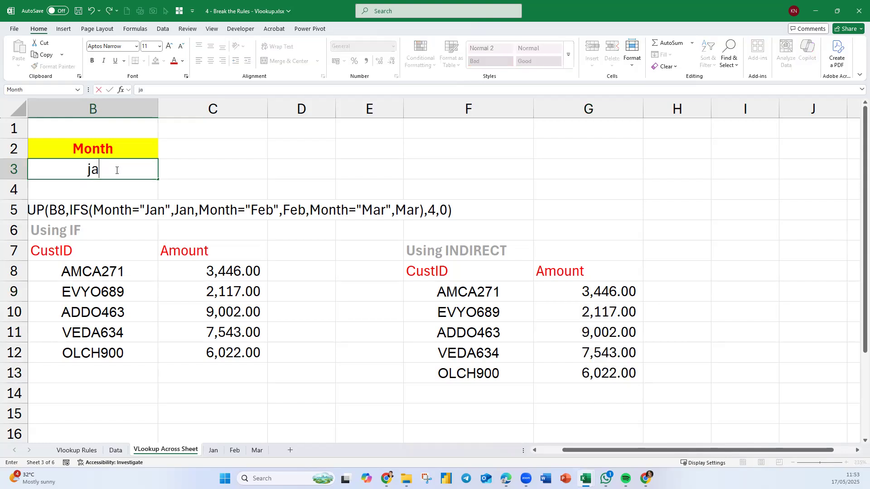
{"action": "key", "text": "Return"}
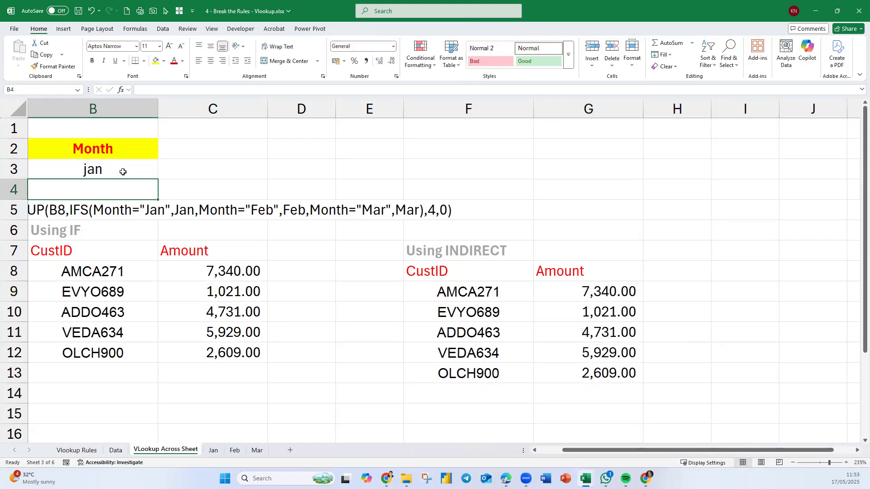
{"action": "left_click", "coordinate": [121, 171]}
{"action": "type", "text": "Mar"}
{"action": "key", "text": "Return"}
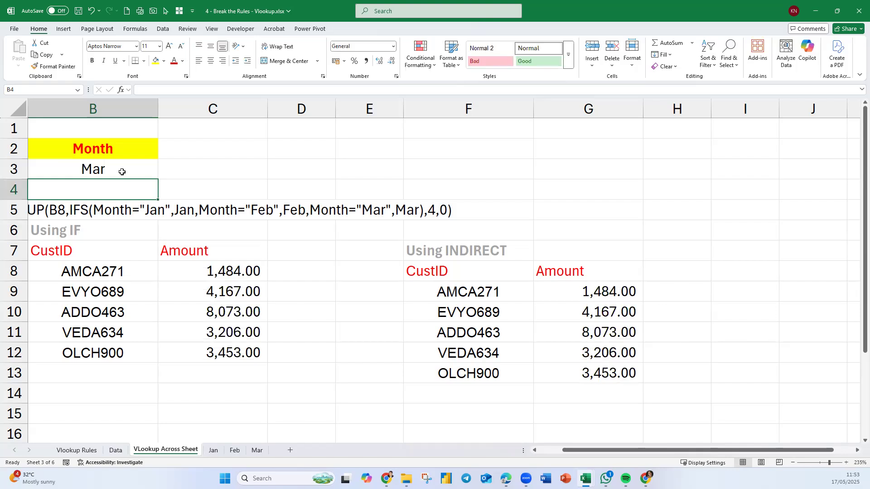
{"action": "left_click", "coordinate": [596, 292]}
{"action": "double_click", "coordinate": [596, 292]}
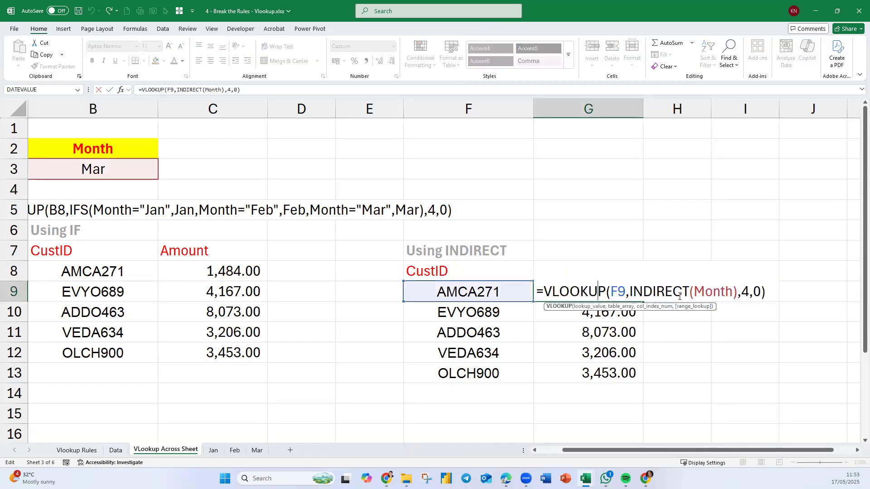
{"action": "key", "text": "Left"}
{"action": "key", "text": "Left"}
{"action": "key", "text": "Escape"}
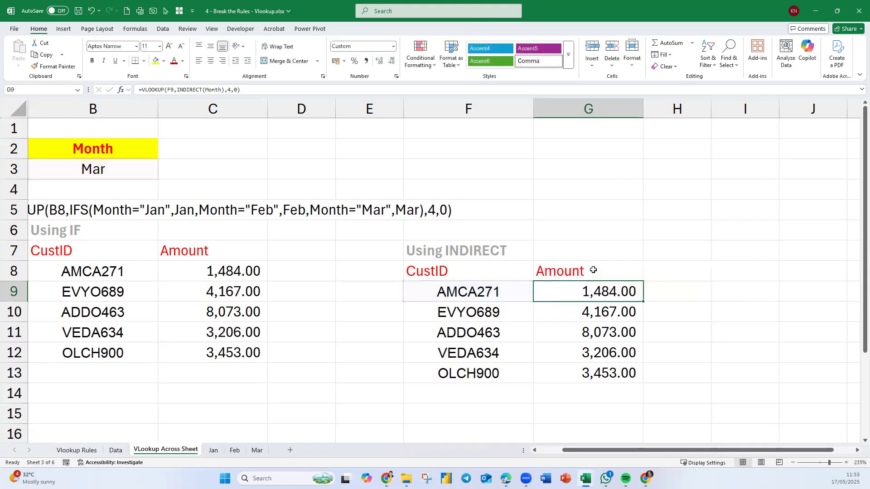
Show G9's formula as text beside the Using INDIRECT heading by entering =FORMULATEXT(G9) in cell G7.
{"action": "left_click", "coordinate": [594, 270]}
{"action": "left_click", "coordinate": [599, 249]}
{"action": "type", "text": "=fomr"}
{"action": "key", "text": "Tab"}
{"action": "left_click", "coordinate": [599, 249]}
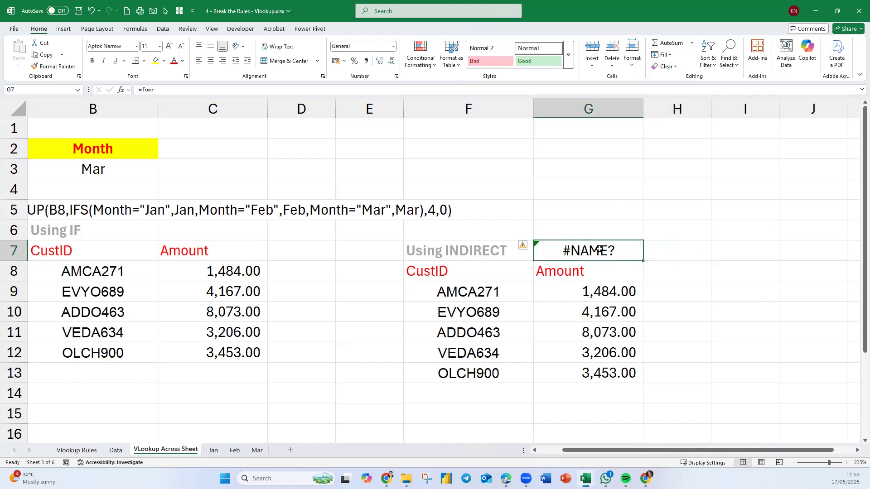
{"action": "type", "text": "=FORMULATEXT("}
{"action": "key", "text": "Down"}
{"action": "key", "text": "Down"}
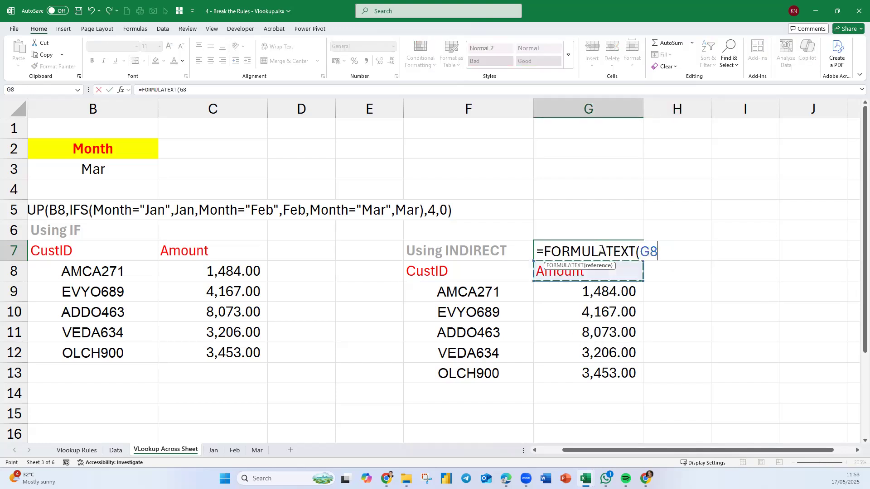
{"action": "key", "text": "Return"}
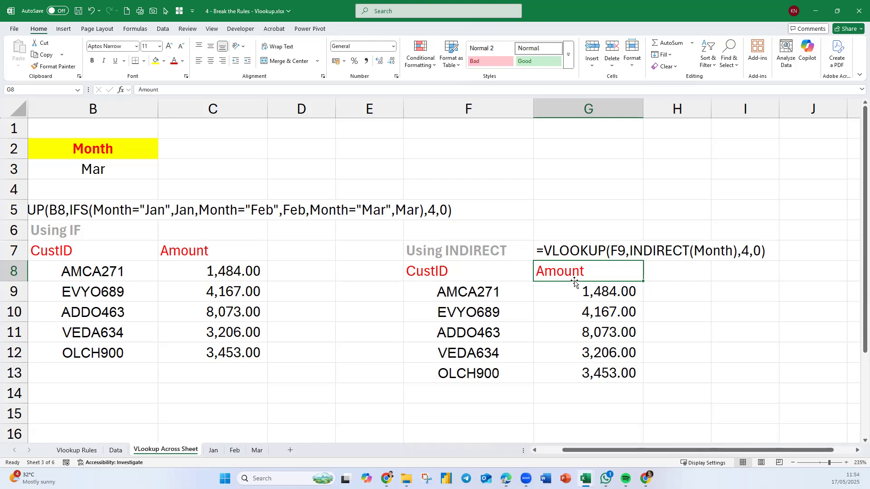
Examine the Month cell B3, its defined name and the INDIRECT lookup formula in cell G9.
{"action": "left_click", "coordinate": [96, 172]}
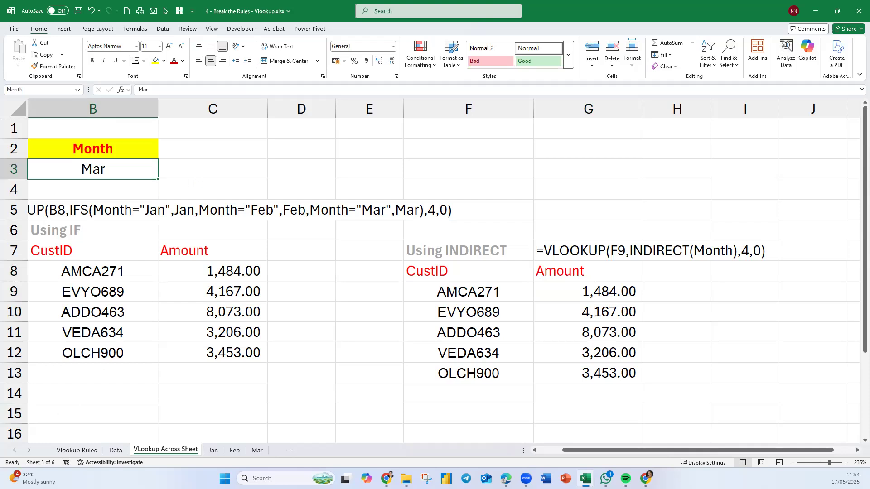
{"action": "key", "text": "alt+Tab"}
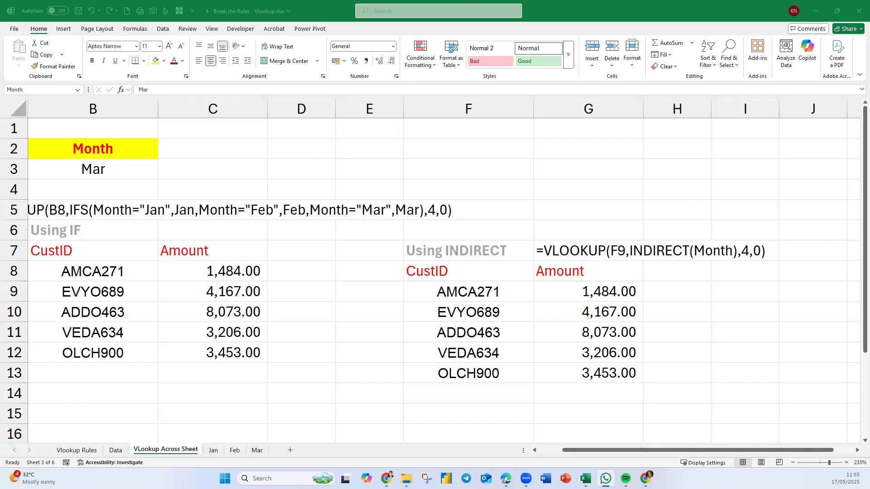
{"action": "left_click", "coordinate": [856, 443]}
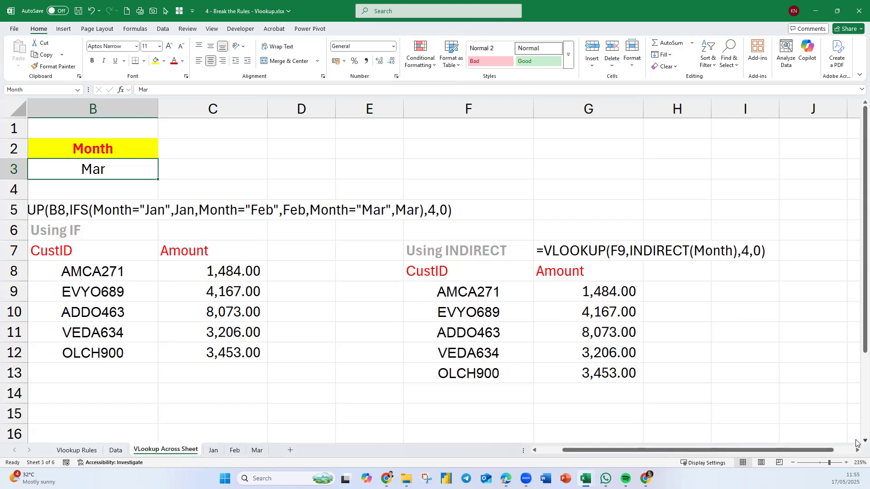
{"action": "scroll", "coordinate": [857, 443], "scroll_direction": "down", "scroll_amount": 1}
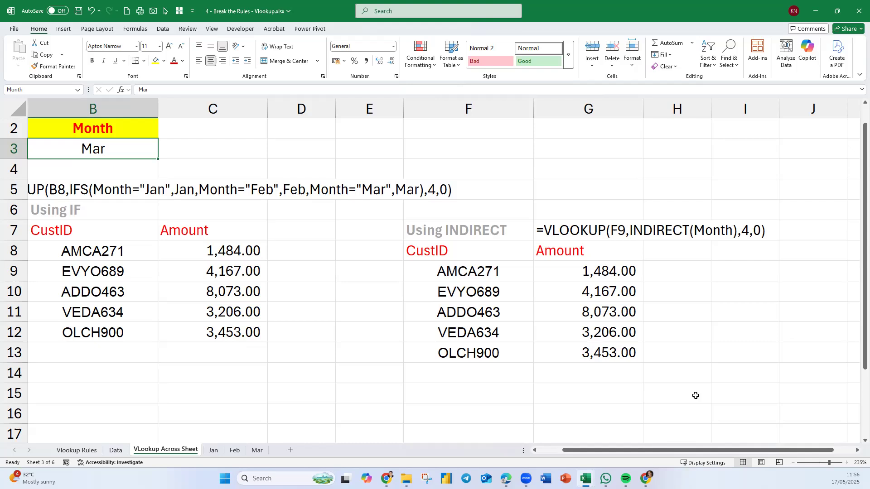
{"action": "left_click", "coordinate": [613, 270]}
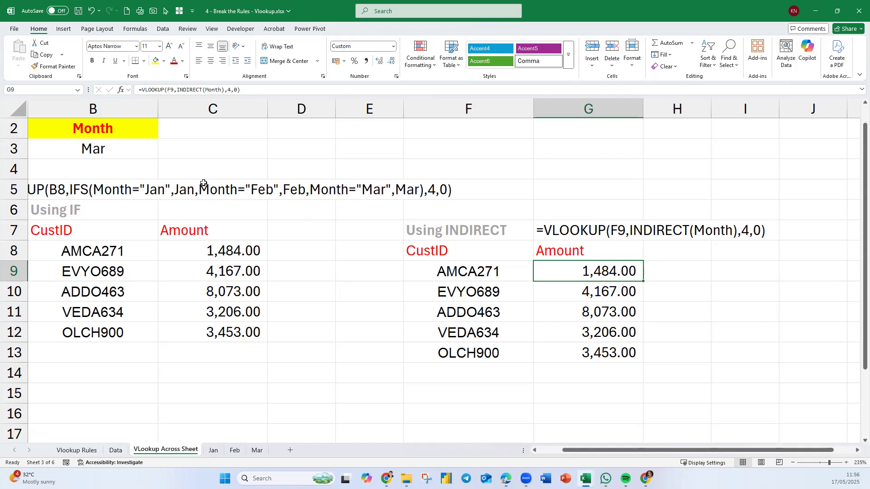
{"action": "left_click", "coordinate": [131, 150]}
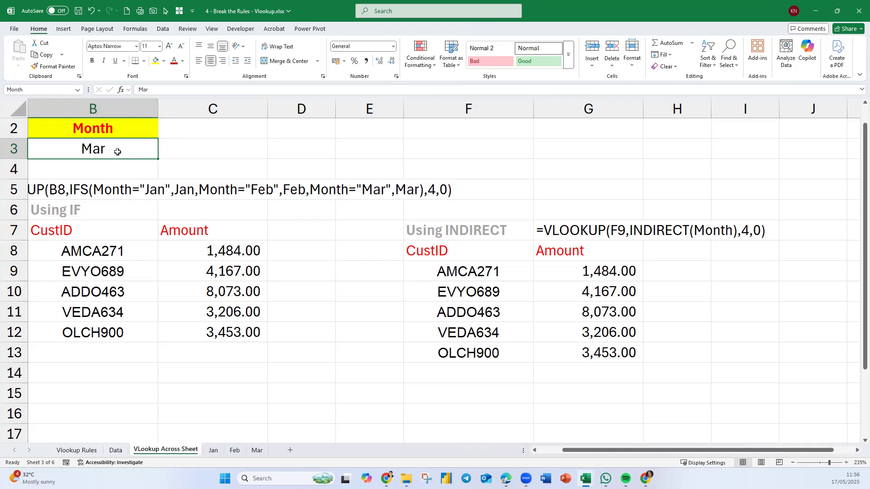
{"action": "left_click", "coordinate": [35, 90]}
{"action": "left_click", "coordinate": [516, 394]}
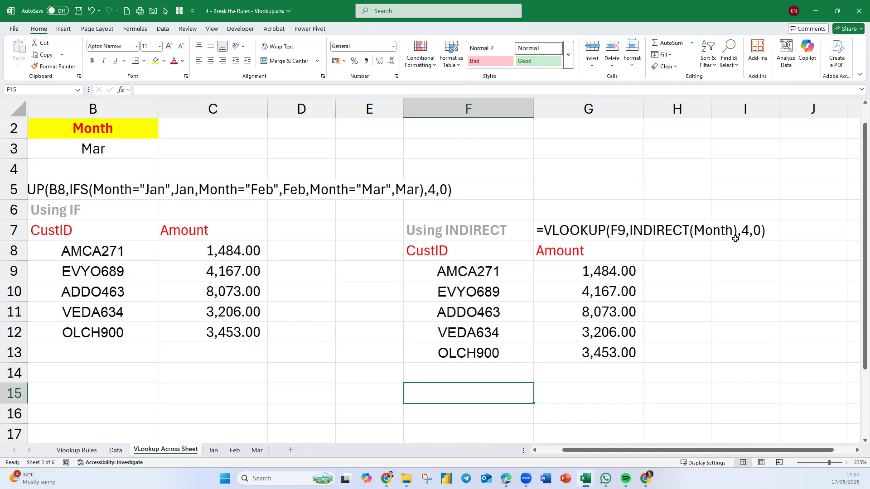
{"action": "left_click", "coordinate": [103, 150]}
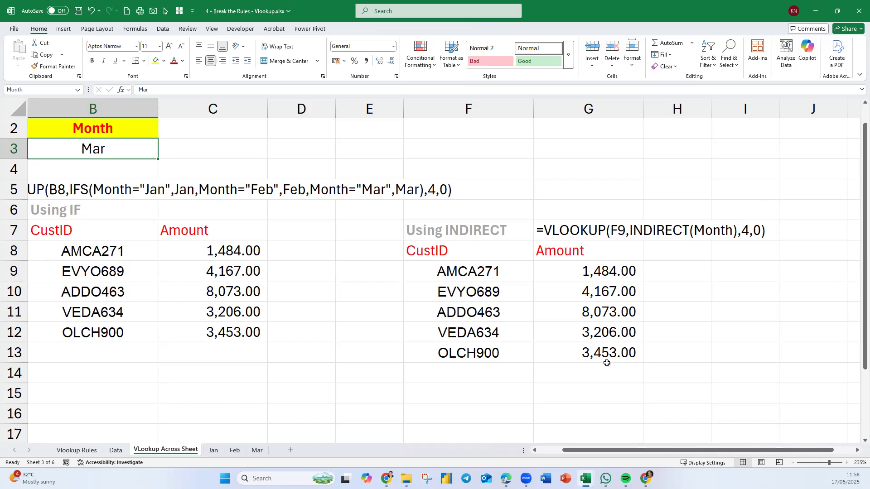
Replace Month with the absolute reference $B$3 in G9's INDIRECT function and fill the formula down to G13.
{"action": "double_click", "coordinate": [633, 272]}
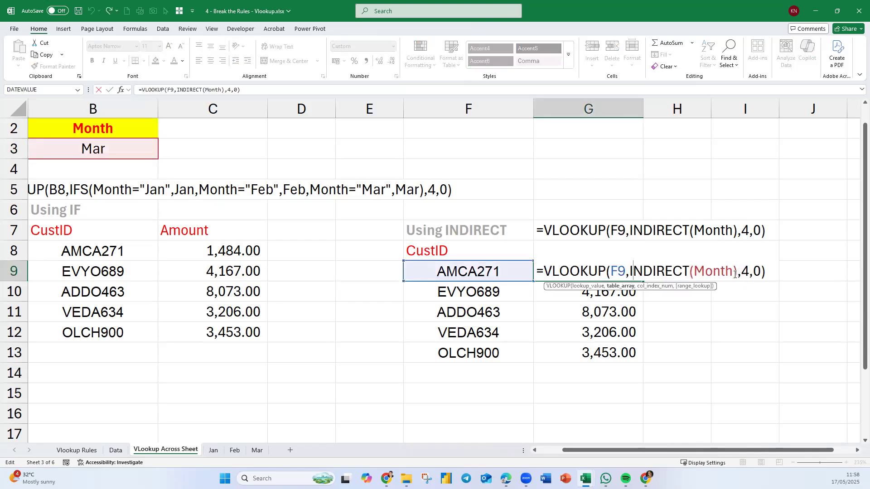
{"action": "left_click_drag", "start_coordinate": [735, 273], "coordinate": [696, 277]}
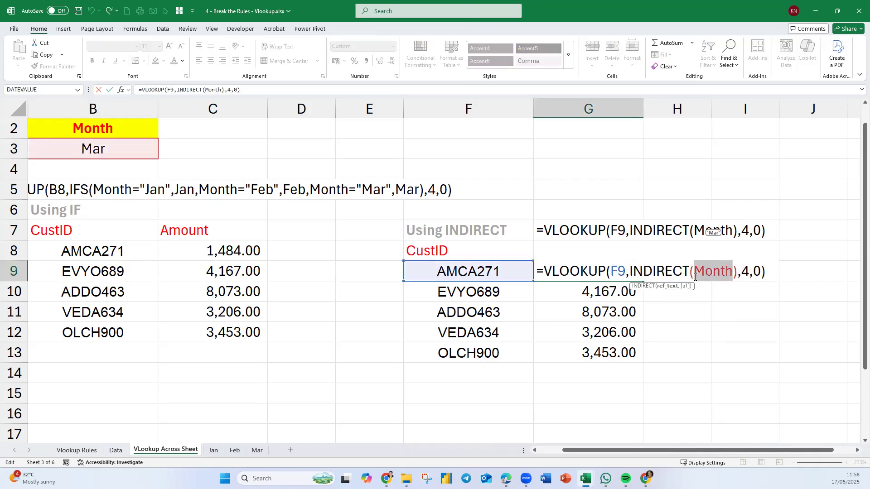
{"action": "type", "text": "B3"}
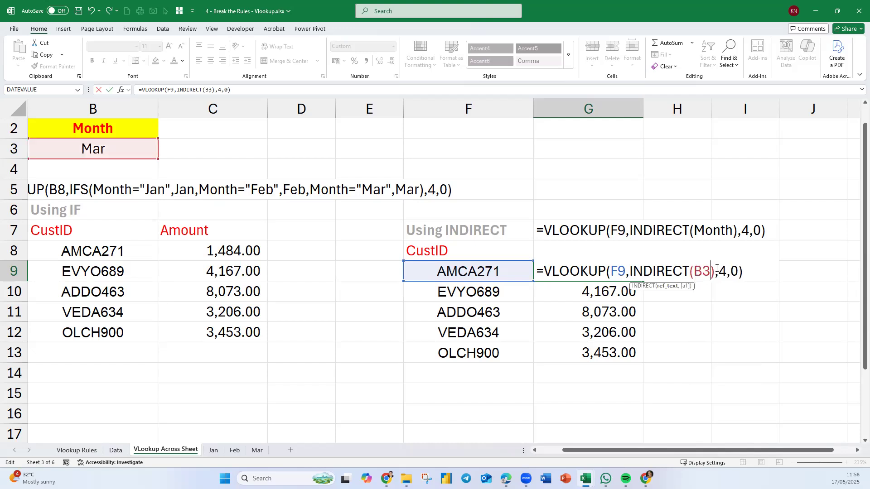
{"action": "double_click", "coordinate": [706, 271]}
{"action": "key", "text": "F4"}
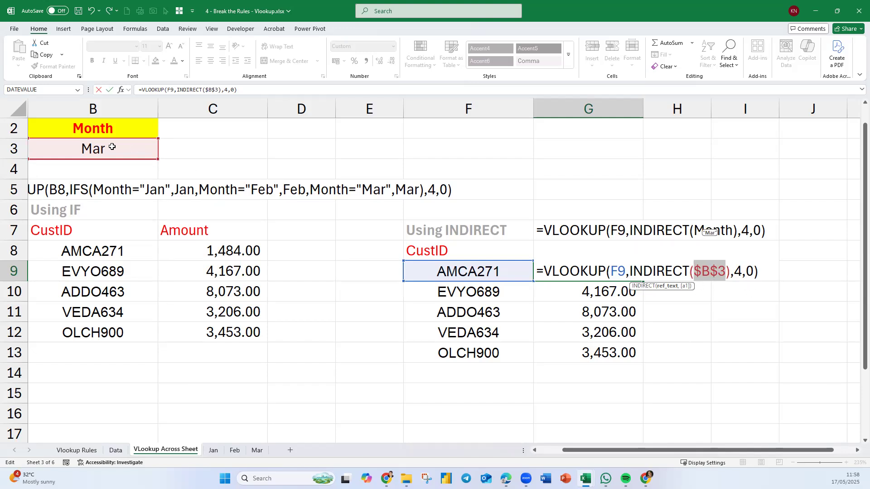
{"action": "key", "text": "Return"}
{"action": "left_click", "coordinate": [620, 270]}
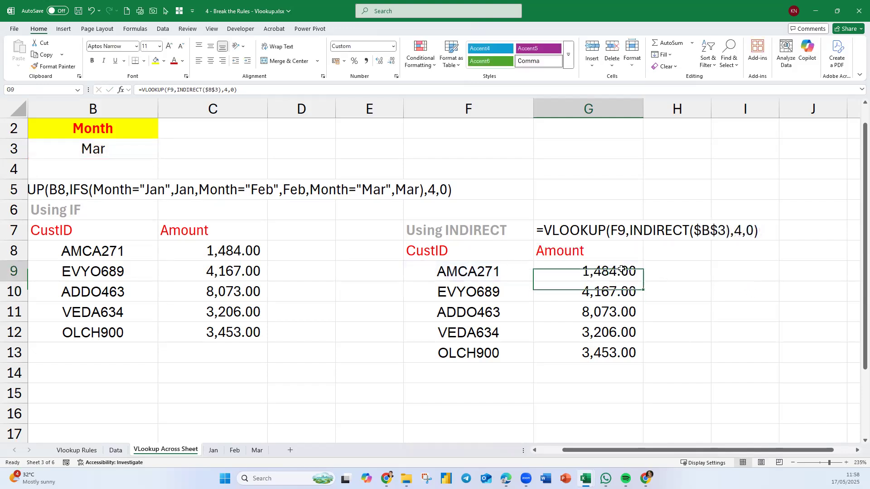
{"action": "left_click_drag", "start_coordinate": [644, 281], "coordinate": [653, 361]}
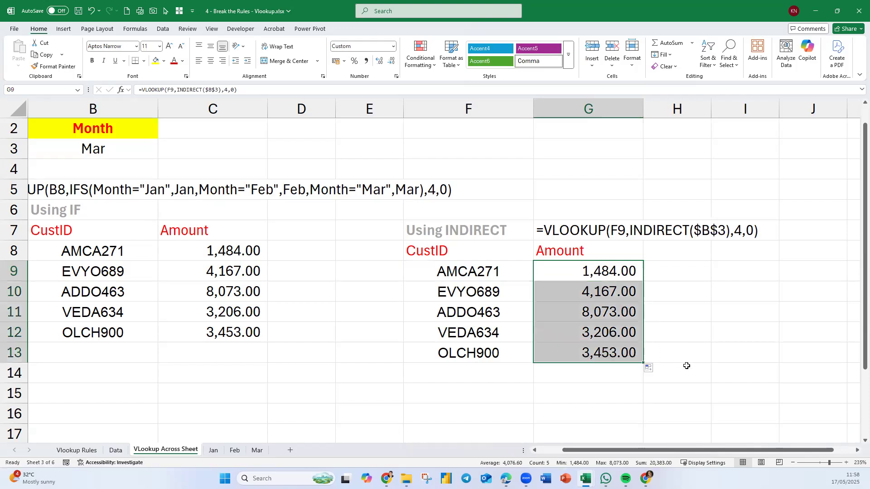
Change the INDIRECT argument in G9 from $B$3 back to the named cell Month and fill the formula down to G13.
{"action": "double_click", "coordinate": [629, 272]}
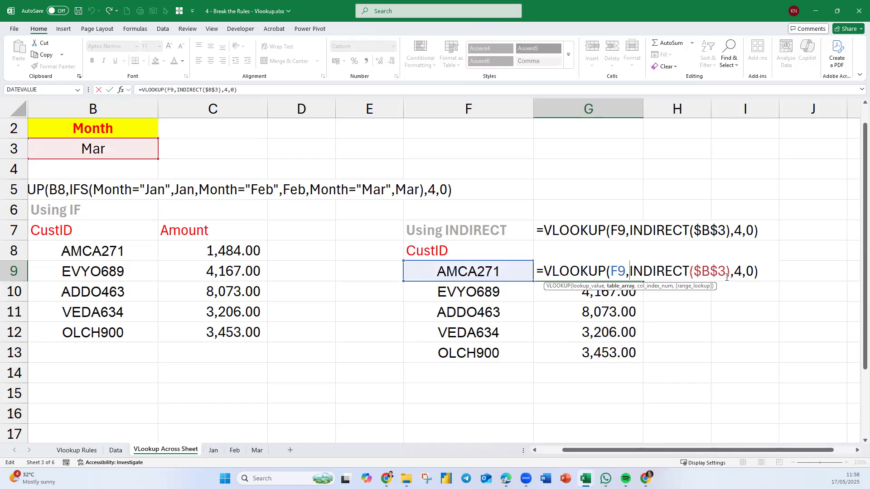
{"action": "left_click_drag", "start_coordinate": [727, 277], "coordinate": [690, 277]}
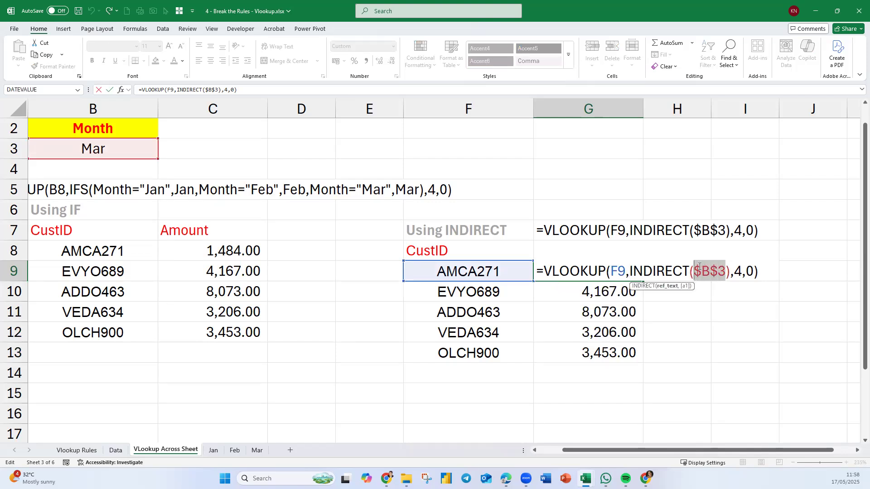
{"action": "left_click", "coordinate": [115, 150]}
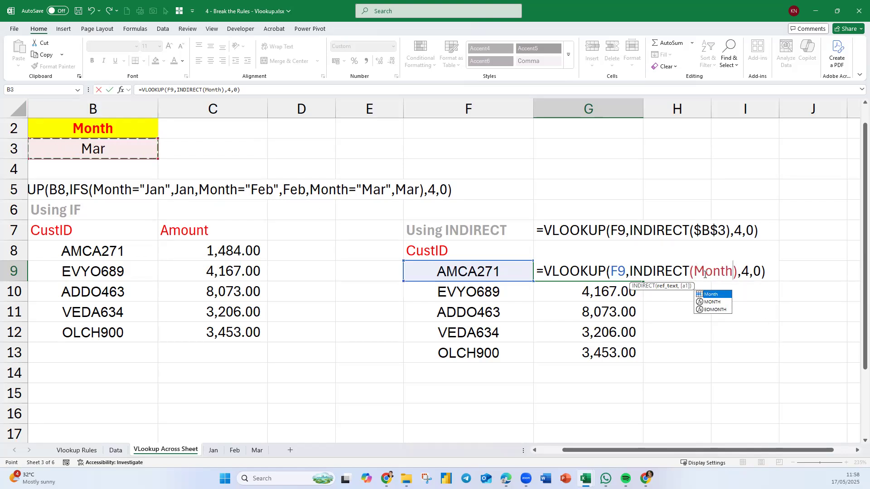
{"action": "key", "text": "Return"}
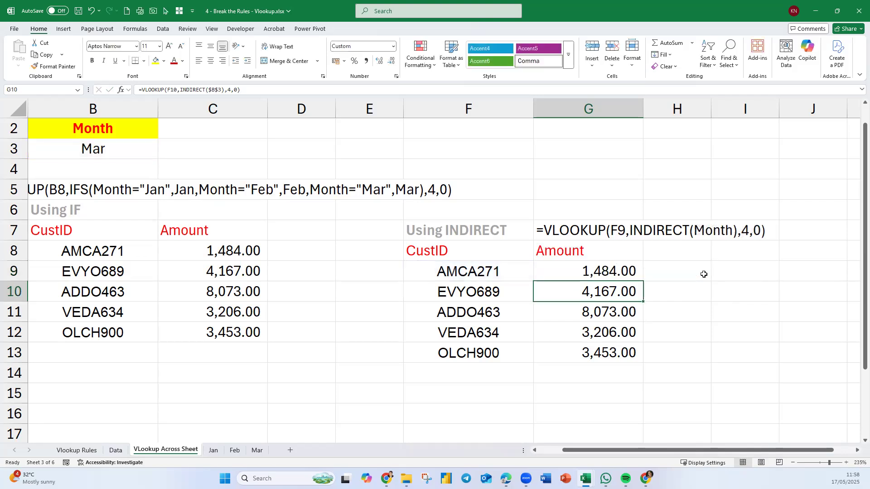
{"action": "left_click", "coordinate": [633, 273]}
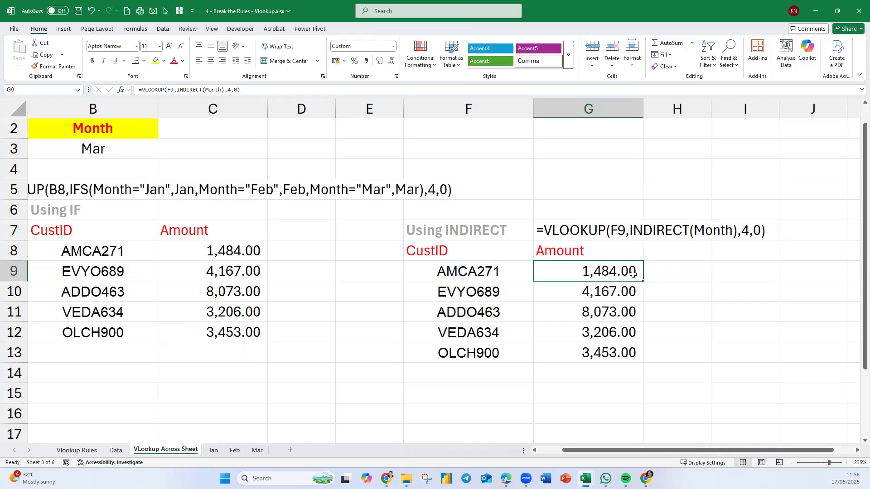
{"action": "double_click", "coordinate": [642, 282]}
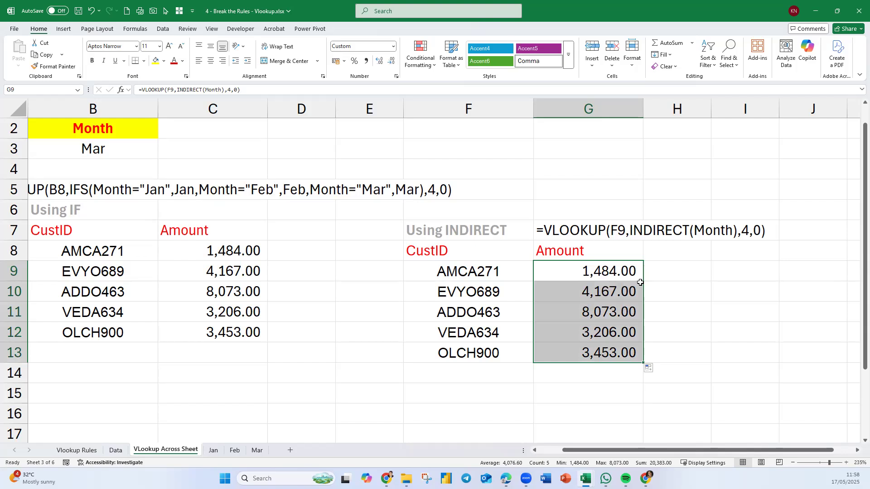
Set the Month cell B3 to Jan.
{"action": "left_click", "coordinate": [86, 152]}
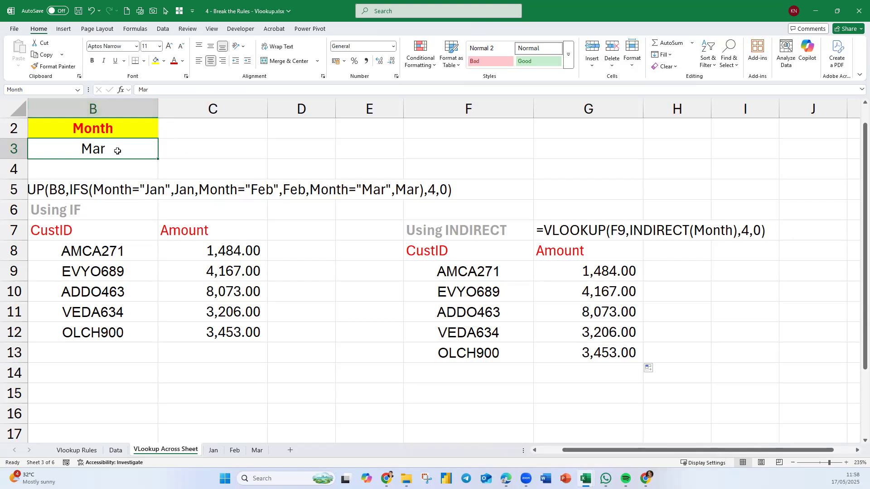
{"action": "type", "text": "Jan"}
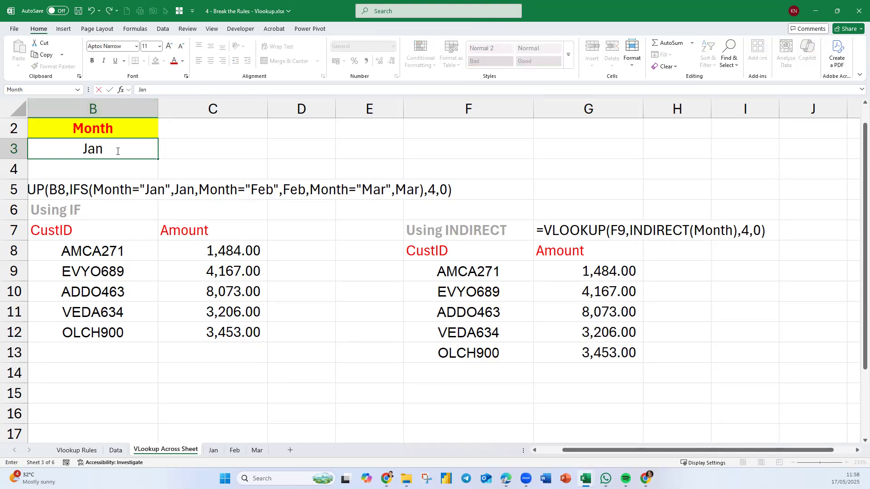
{"action": "key", "text": "Return"}
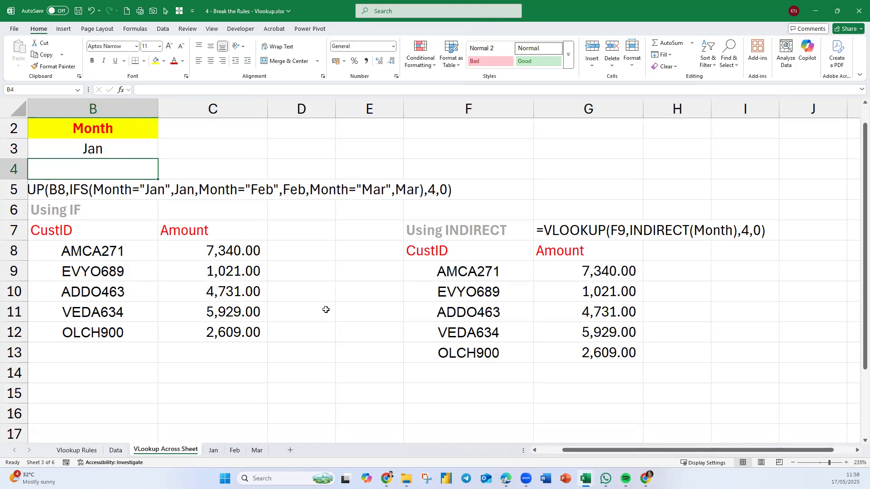
Insert a column chart from the Using IF table's CustID and Amount data in B7:C12.
{"action": "scroll", "coordinate": [283, 300], "scroll_direction": "down", "scroll_amount": 3}
{"action": "scroll", "coordinate": [284, 300], "scroll_direction": "down", "scroll_amount": 3}
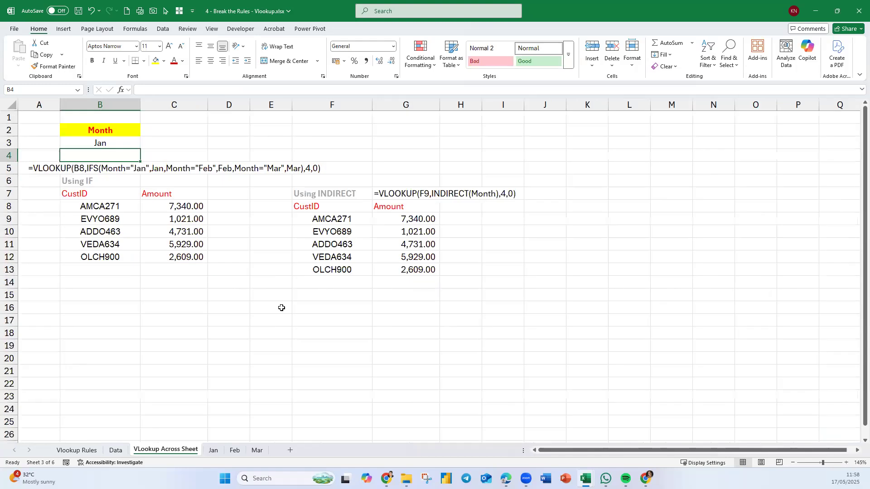
{"action": "left_click_drag", "start_coordinate": [118, 211], "coordinate": [186, 258]}
{"action": "left_click_drag", "start_coordinate": [106, 192], "coordinate": [158, 256]}
{"action": "left_click", "coordinate": [63, 29]}
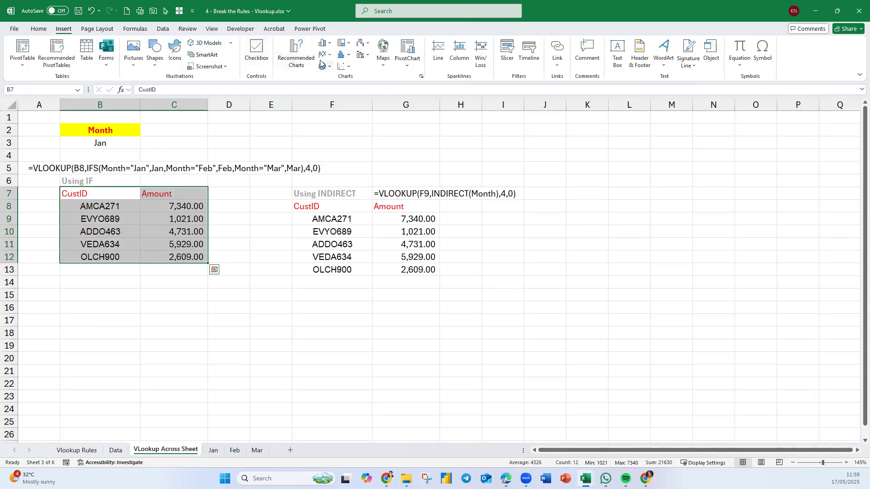
{"action": "left_click", "coordinate": [329, 47]}
{"action": "left_click", "coordinate": [331, 83]}
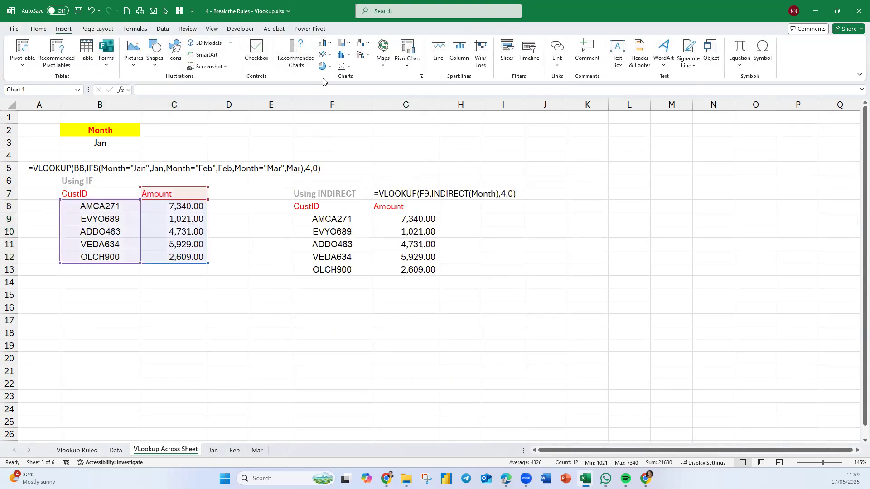
Move the column chart below the Using IF table and shrink it to span columns A to D, rows 13 to 23.
{"action": "left_click_drag", "start_coordinate": [595, 182], "coordinate": [156, 277]}
{"action": "left_click_drag", "start_coordinate": [188, 334], "coordinate": [250, 344]}
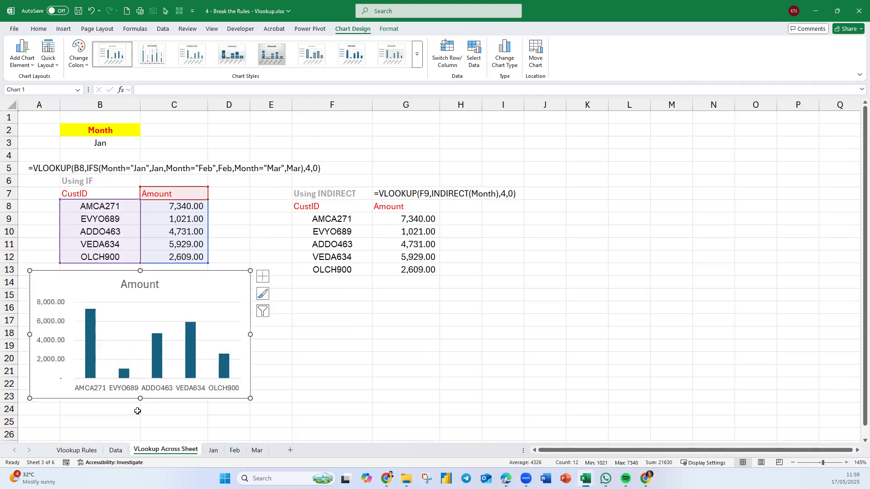
{"action": "left_click", "coordinate": [365, 403]}
Switch the Month cell B3 through Mar, Feb and Mar again to test that the lookups and chart update.
{"action": "left_click", "coordinate": [117, 145]}
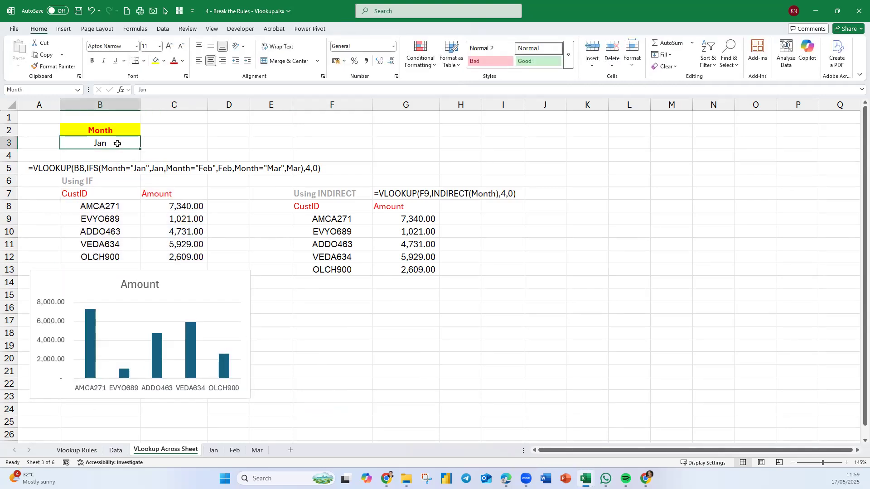
{"action": "type", "text": "Ma"}
{"action": "key", "text": "Return"}
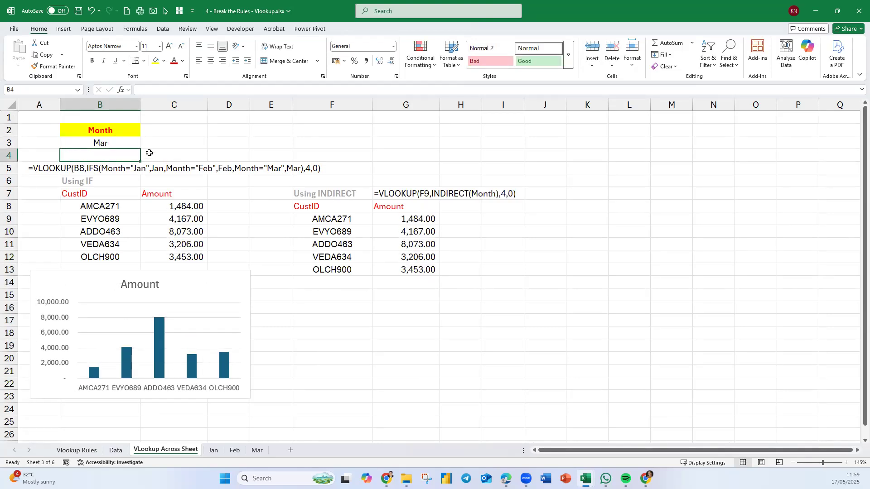
{"action": "left_click", "coordinate": [128, 146]}
{"action": "type", "text": "Feb"}
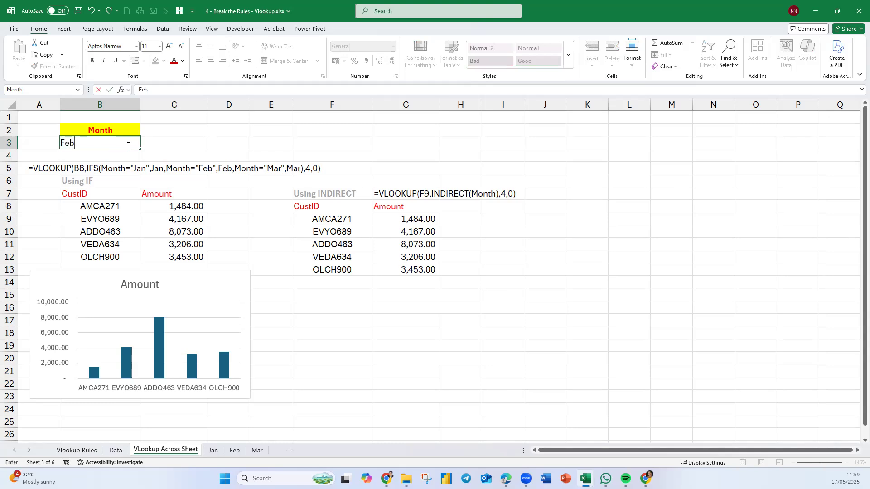
{"action": "key", "text": "Return"}
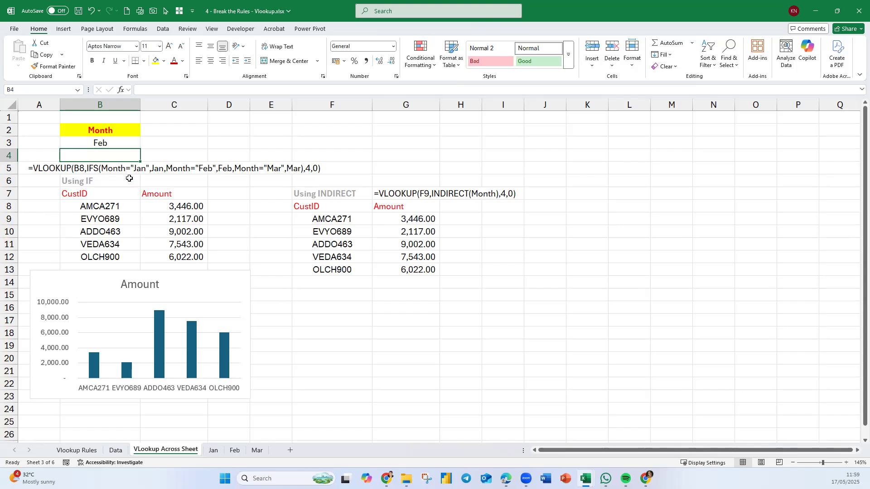
{"action": "left_click", "coordinate": [107, 143]}
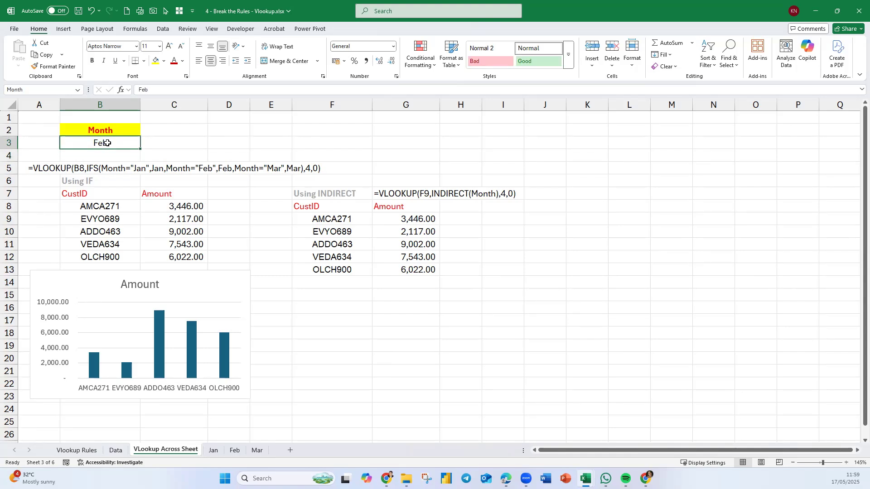
{"action": "type", "text": "Mar"}
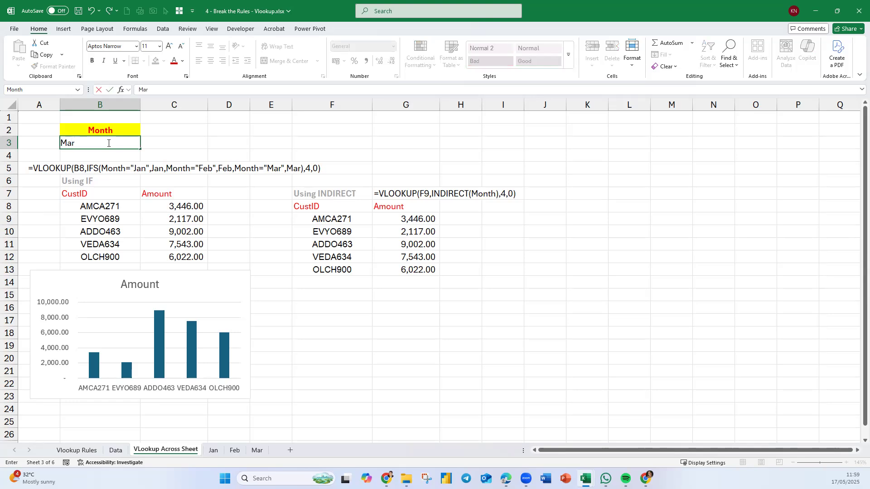
{"action": "key", "text": "Return"}
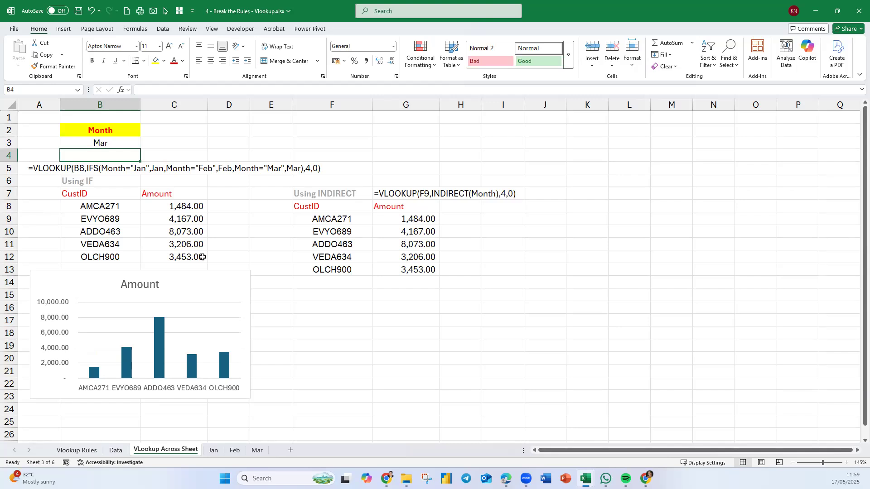
Enlarge the Amount chart so it extends down to row 25 and slightly into column E.
{"action": "left_click", "coordinate": [246, 397]}
{"action": "left_click_drag", "start_coordinate": [246, 397], "coordinate": [241, 421]}
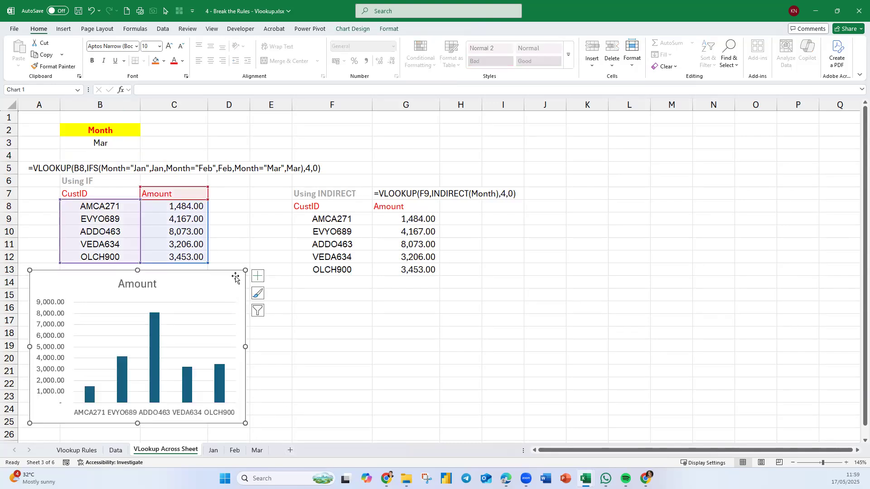
{"action": "left_click_drag", "start_coordinate": [246, 347], "coordinate": [263, 348]}
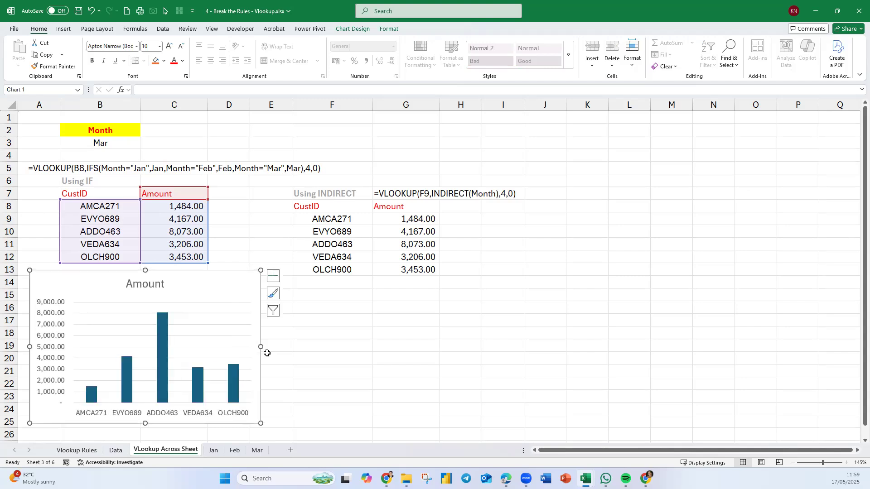
{"action": "left_click", "coordinate": [383, 380]}
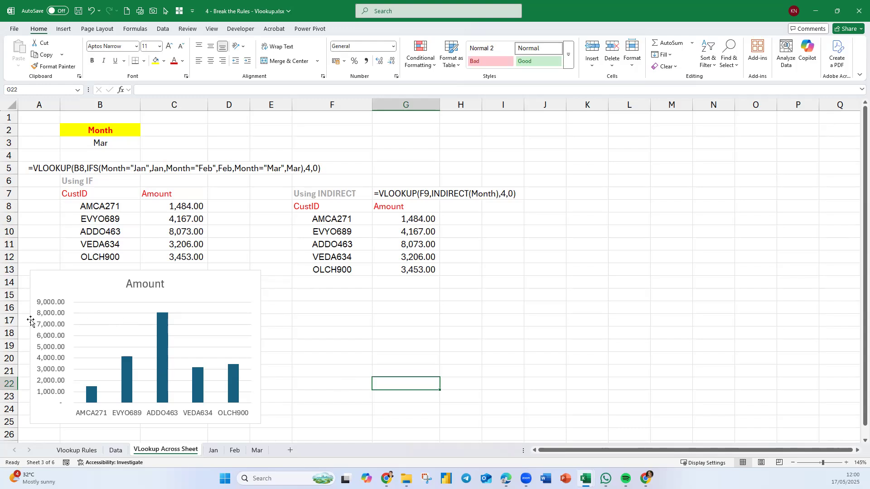
Delete the vertical value axis and the horizontal gridlines from the Amount chart.
{"action": "left_click", "coordinate": [60, 320]}
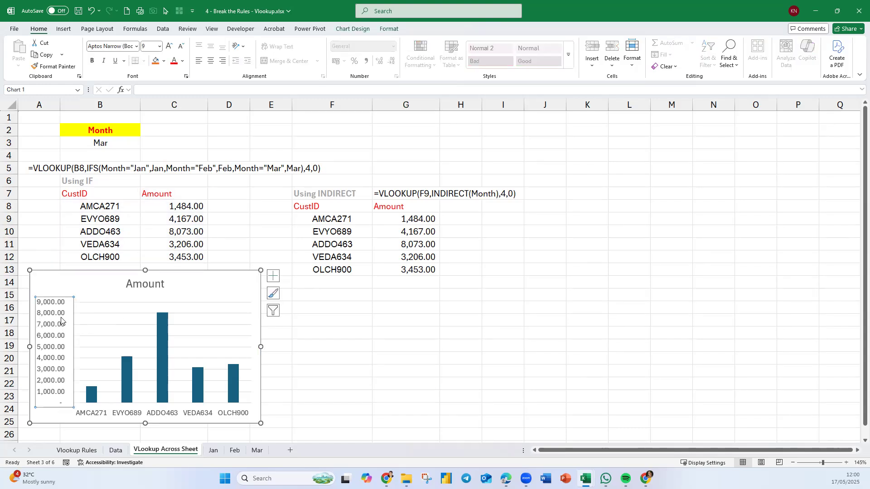
{"action": "key", "text": "Delete"}
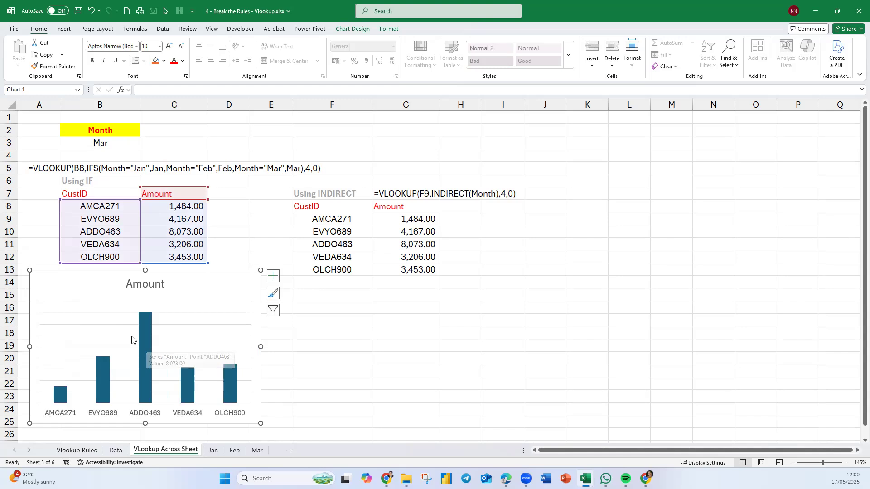
{"action": "left_click", "coordinate": [132, 337]}
{"action": "key", "text": "Delete"}
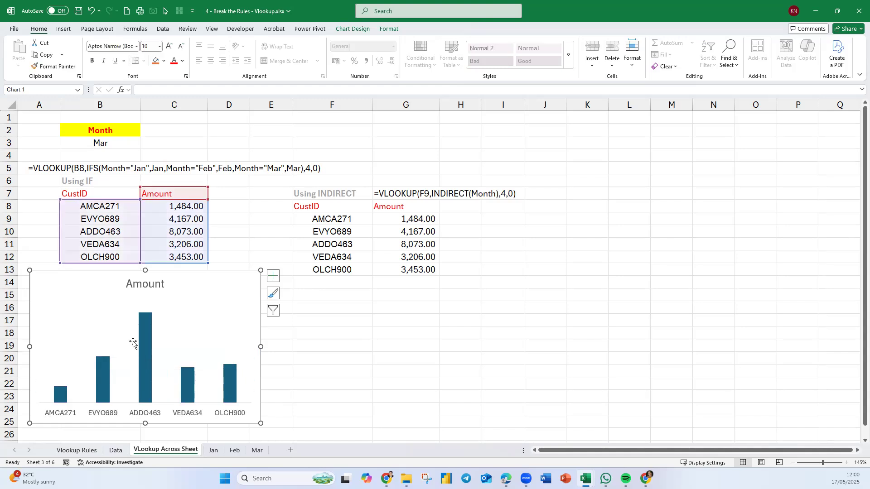
Reduce the gap width of the chart's Amount series to 76%.
{"action": "right_click", "coordinate": [149, 350]}
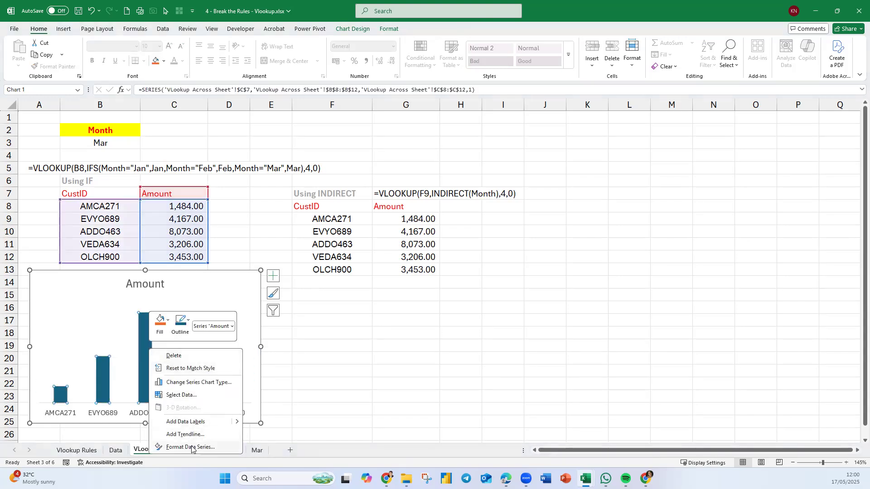
{"action": "key", "text": "Escape"}
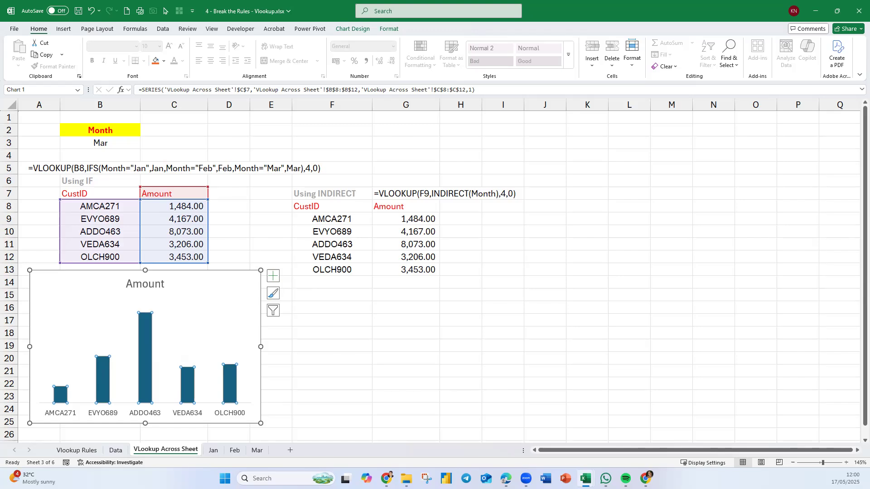
{"action": "left_click_drag", "start_coordinate": [709, 307], "coordinate": [404, 118]}
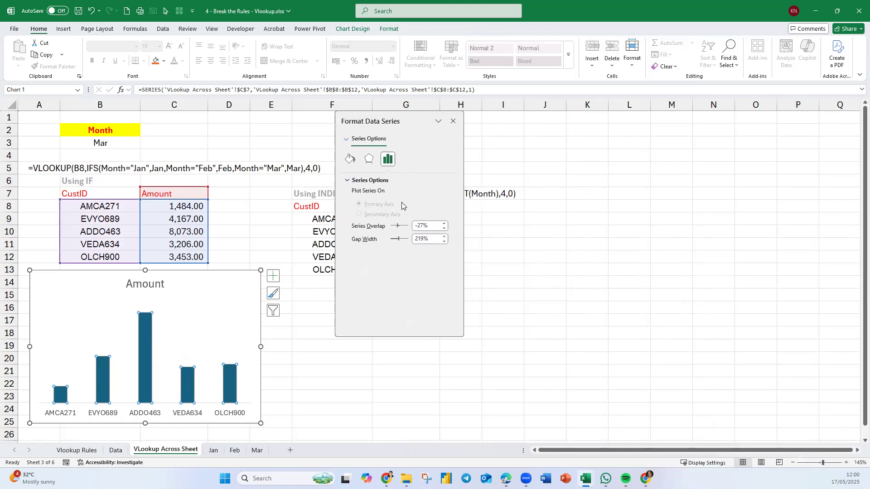
{"action": "left_click_drag", "start_coordinate": [391, 240], "coordinate": [388, 241]}
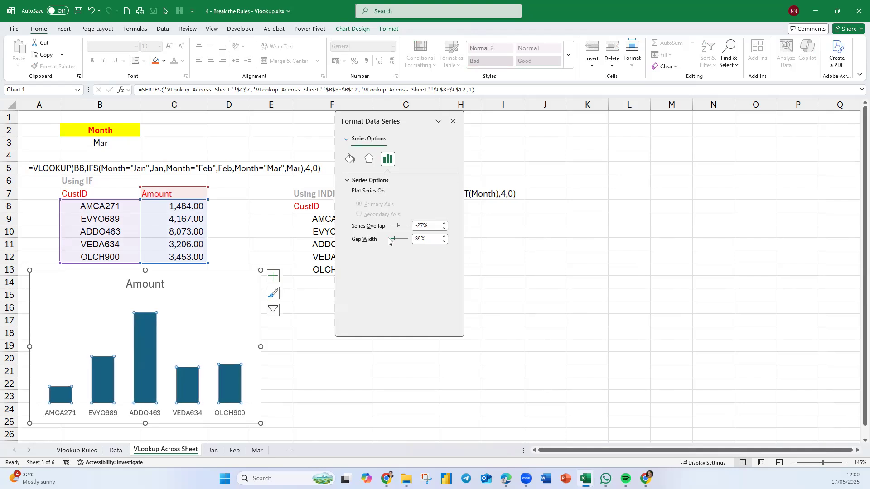
{"action": "left_click", "coordinate": [445, 242]}
{"action": "left_click", "coordinate": [445, 242]}
{"action": "left_click", "coordinate": [444, 242]}
{"action": "left_click", "coordinate": [444, 242]}
{"action": "left_click", "coordinate": [445, 242]}
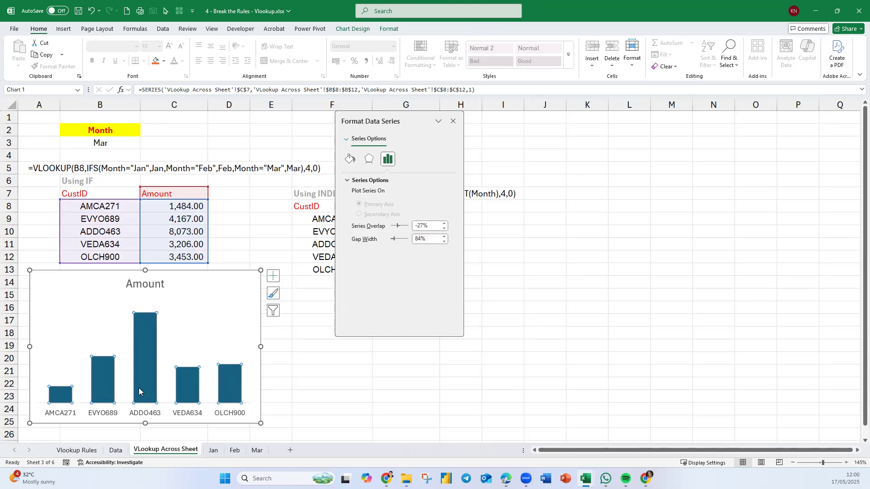
{"action": "left_click", "coordinate": [446, 242]}
{"action": "left_click", "coordinate": [445, 242]}
{"action": "left_click", "coordinate": [445, 242]}
{"action": "left_click", "coordinate": [445, 242]}
{"action": "left_click", "coordinate": [445, 242]}
{"action": "left_click", "coordinate": [446, 242]}
{"action": "left_click", "coordinate": [446, 242]}
{"action": "left_click", "coordinate": [446, 242]}
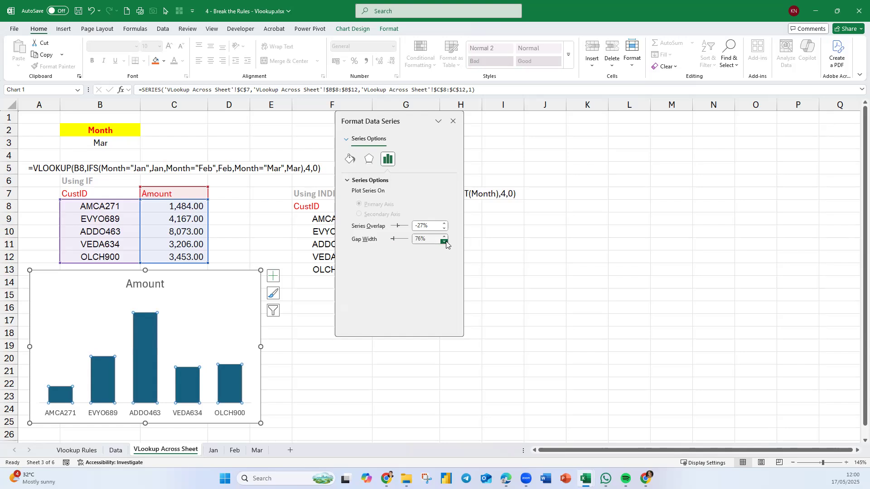
Add data labels above the columns of the Amount chart and close the data series formatting options.
{"action": "left_click", "coordinate": [274, 276]}
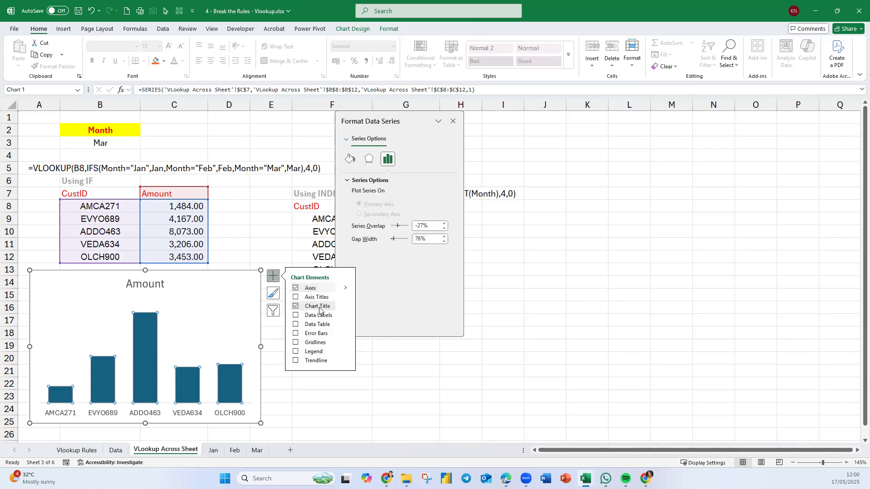
{"action": "left_click", "coordinate": [345, 315]}
{"action": "left_click", "coordinate": [385, 354]}
{"action": "left_click", "coordinate": [498, 388]}
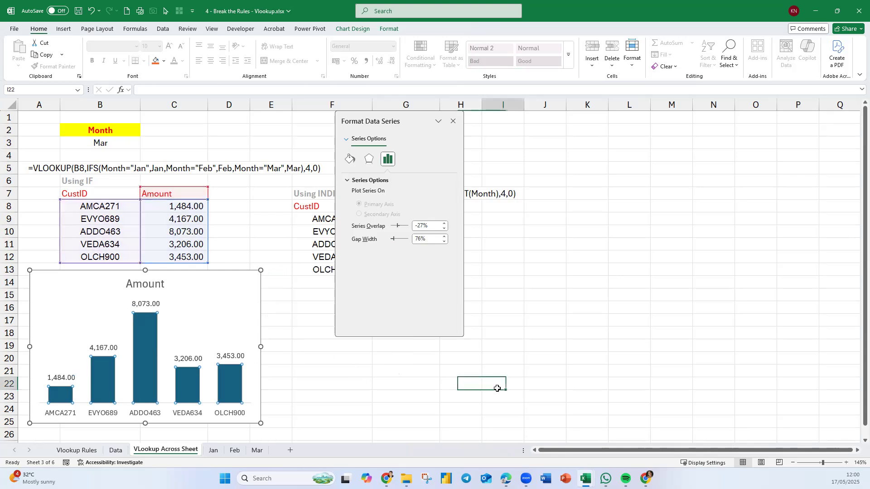
{"action": "left_click", "coordinate": [453, 121]}
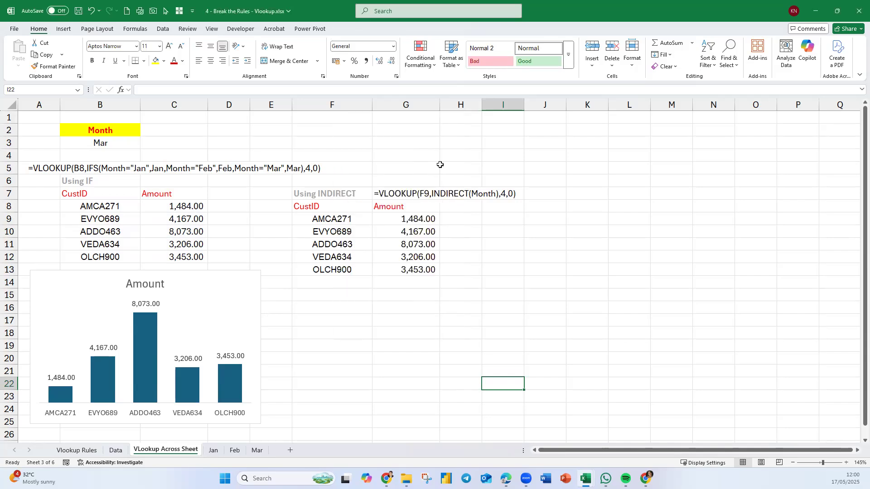
{"action": "left_click", "coordinate": [352, 361]}
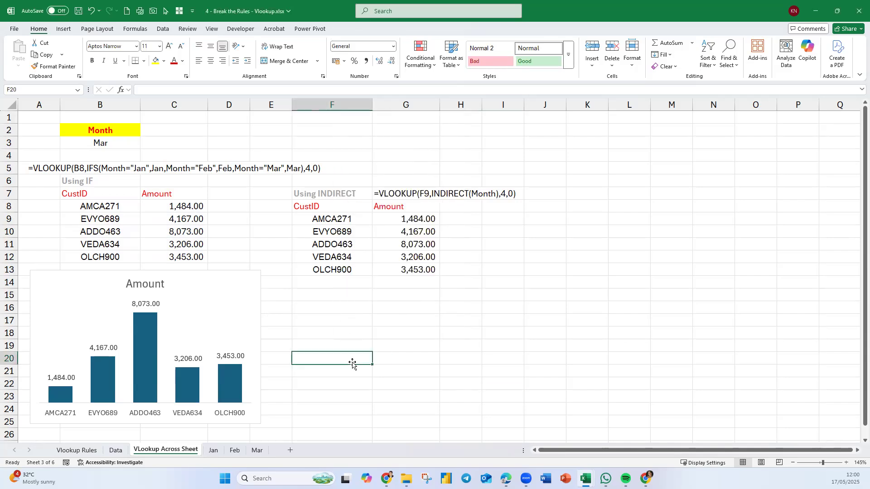
Set the Month cell B3 to Jan, followed by Feb, to test the labelled chart.
{"action": "left_click", "coordinate": [108, 147]}
{"action": "type", "text": "Jan"}
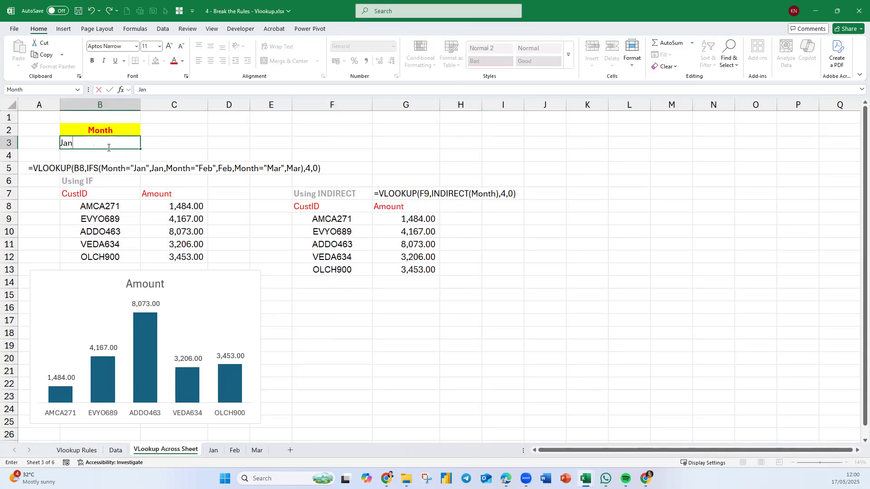
{"action": "key", "text": "Return"}
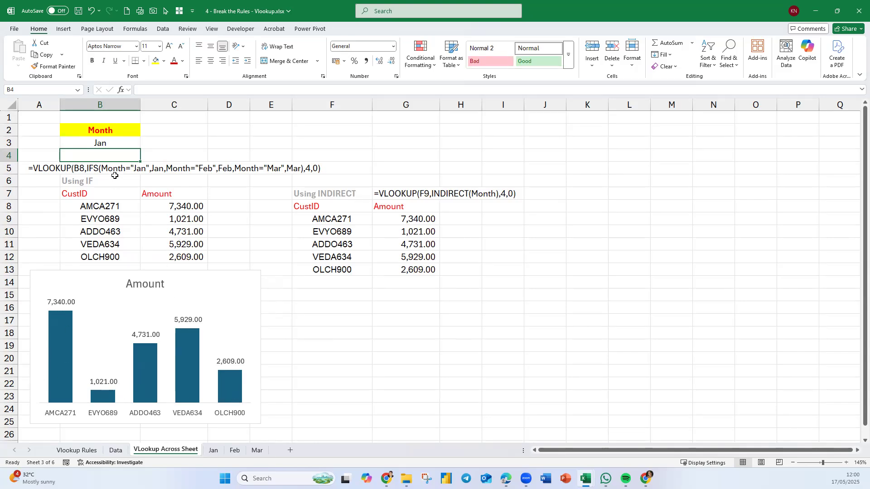
{"action": "left_click", "coordinate": [110, 144]}
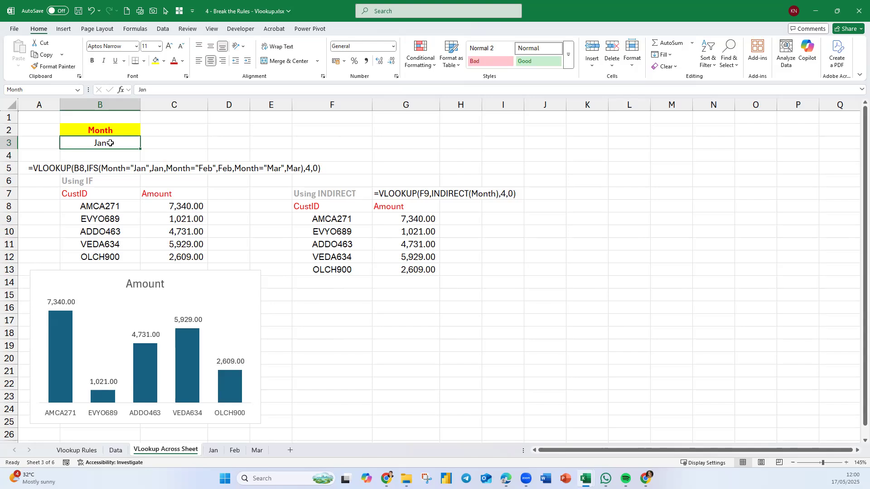
{"action": "type", "text": "Feb"}
{"action": "key", "text": "Return"}
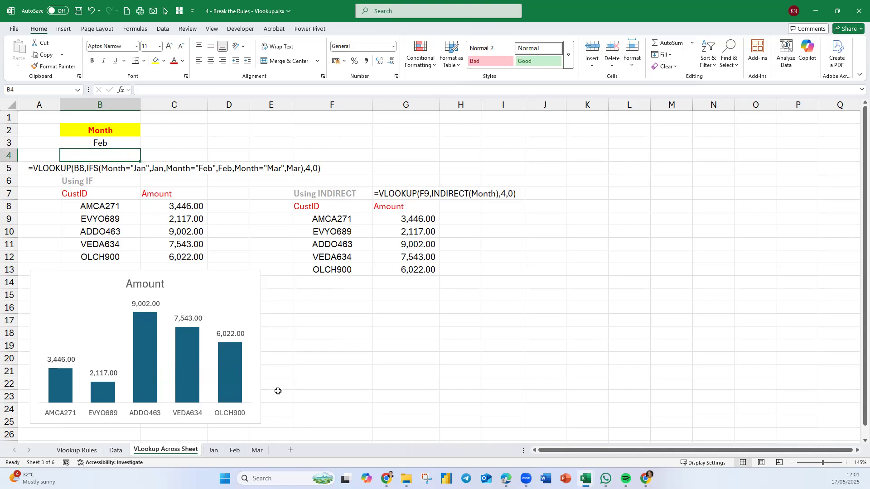
Set the gap width of the chart's Amount series to 20%, trying 56% and 0% along the way.
{"action": "right_click", "coordinate": [233, 371]}
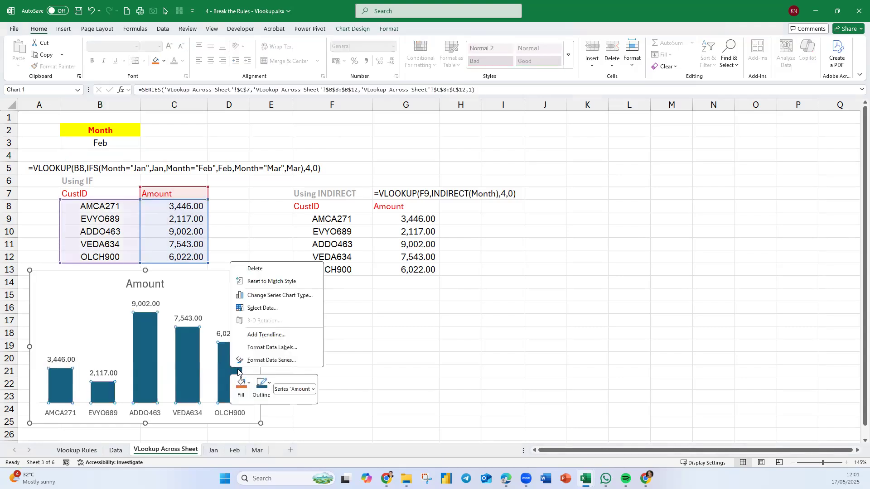
{"action": "left_click", "coordinate": [272, 360]}
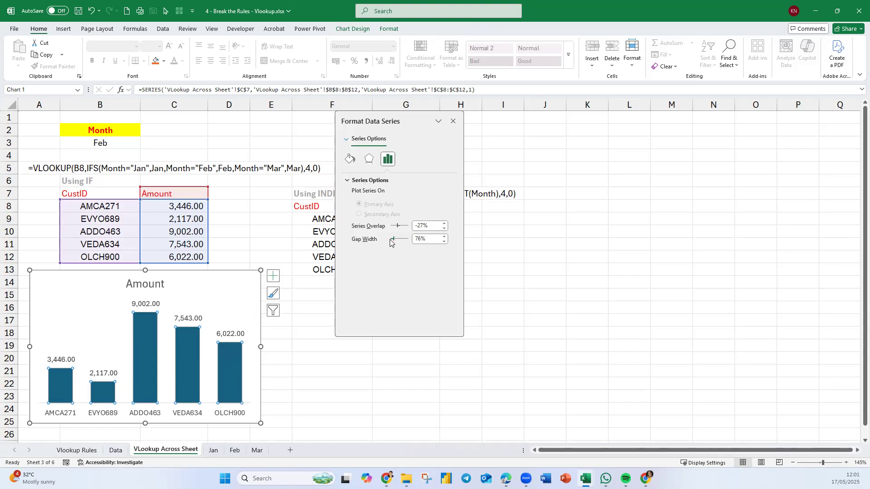
{"action": "left_click_drag", "start_coordinate": [392, 242], "coordinate": [389, 240]}
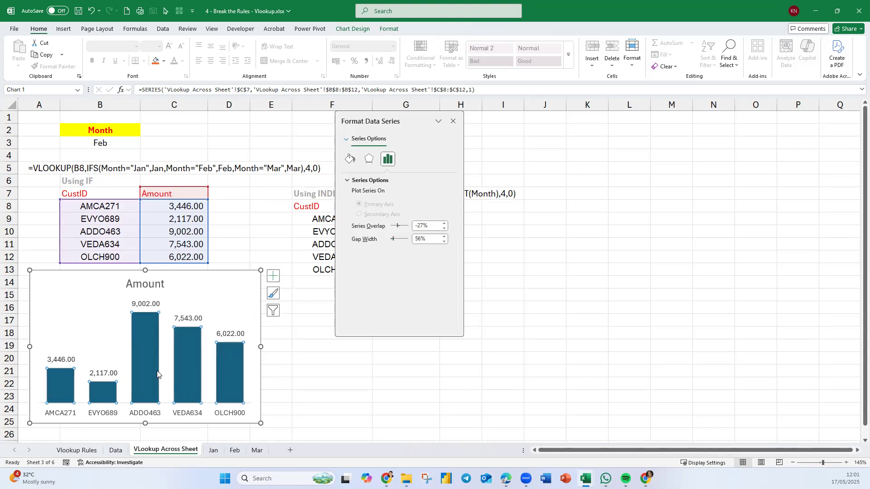
{"action": "mouse_move", "coordinate": [185, 384]}
{"action": "left_click_drag", "start_coordinate": [394, 241], "coordinate": [386, 243]}
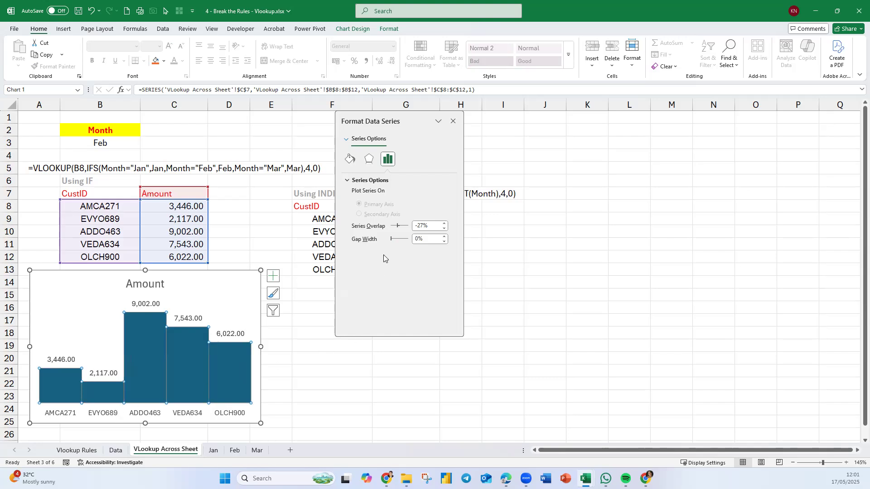
{"action": "left_click", "coordinate": [401, 240]}
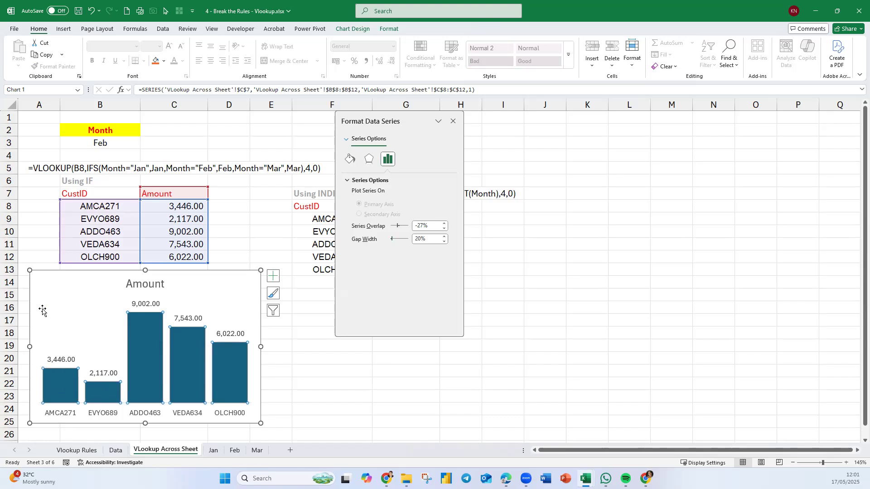
Show the Amount chart's primary vertical axis and delete it again.
{"action": "left_click", "coordinate": [64, 362]}
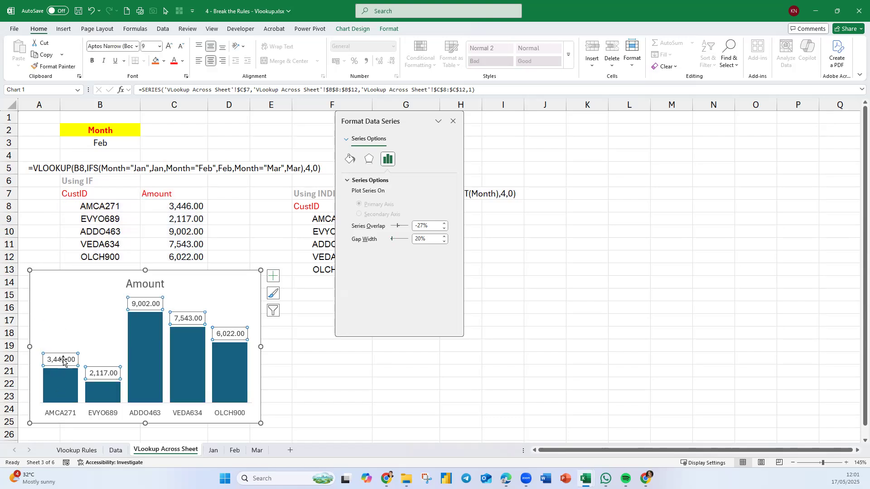
{"action": "left_click", "coordinate": [280, 275]}
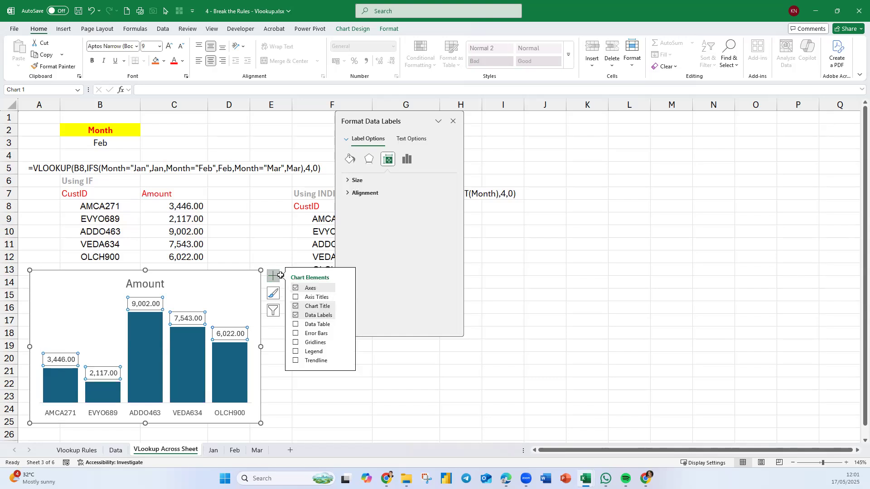
{"action": "left_click", "coordinate": [346, 289]}
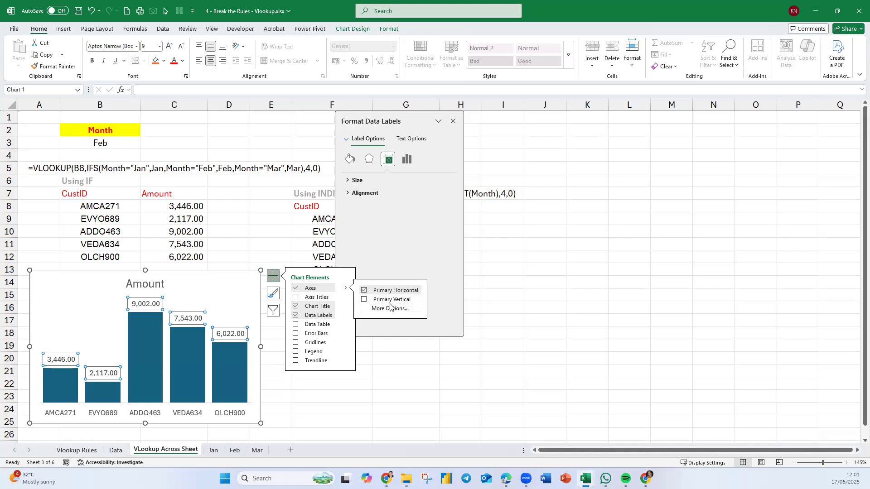
{"action": "left_click", "coordinate": [364, 301]}
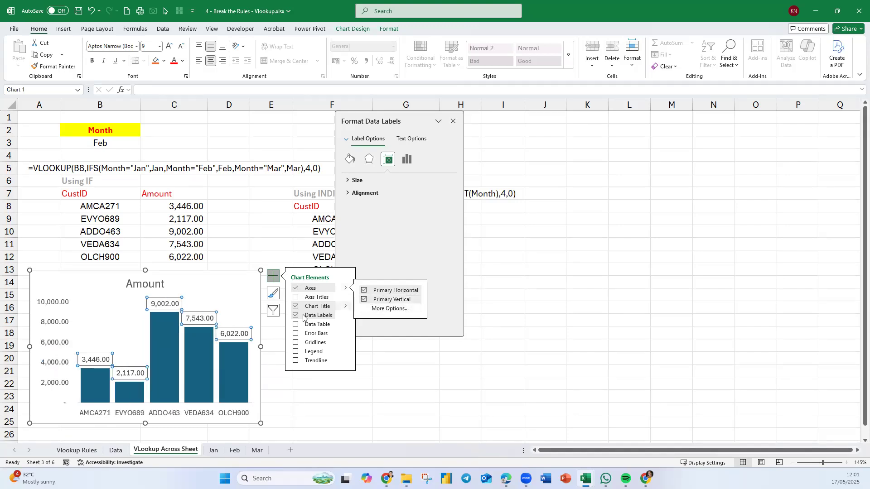
{"action": "left_click", "coordinate": [50, 328]}
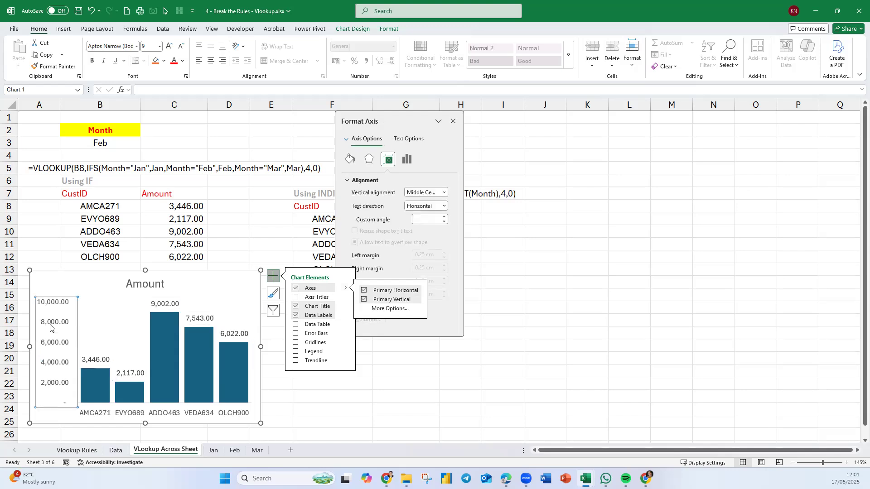
{"action": "key", "text": "Delete"}
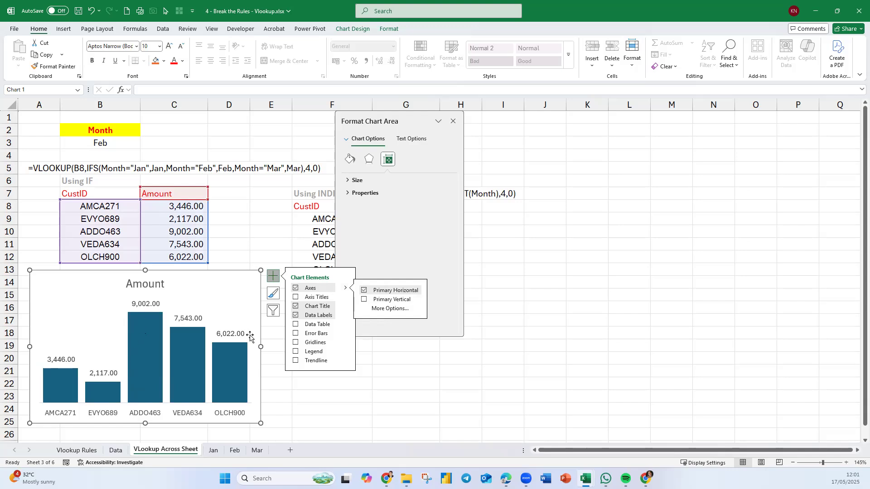
Close the chart formatting options and move the Amount chart up over the Using IF table.
{"action": "left_click", "coordinate": [400, 404]}
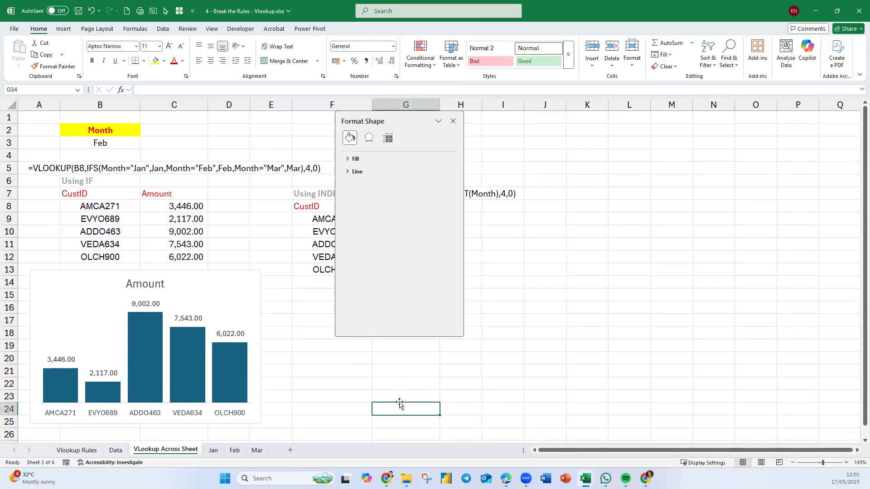
{"action": "left_click", "coordinate": [453, 121]}
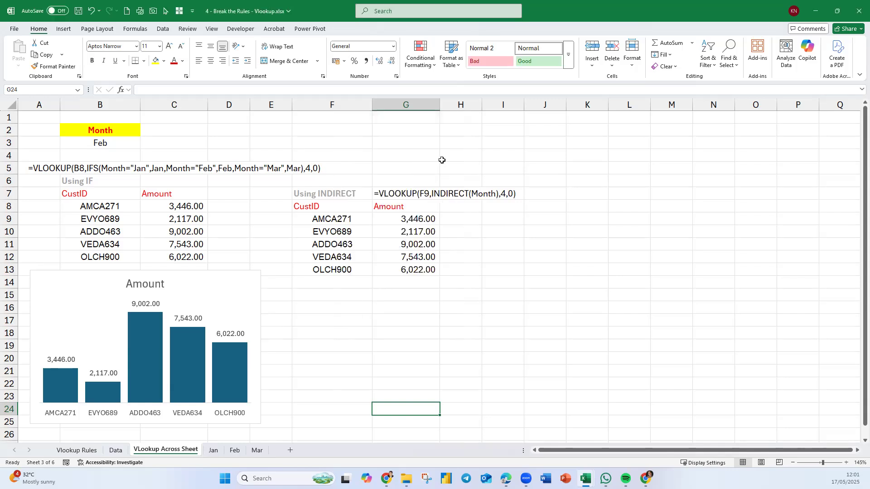
{"action": "left_click", "coordinate": [443, 346]}
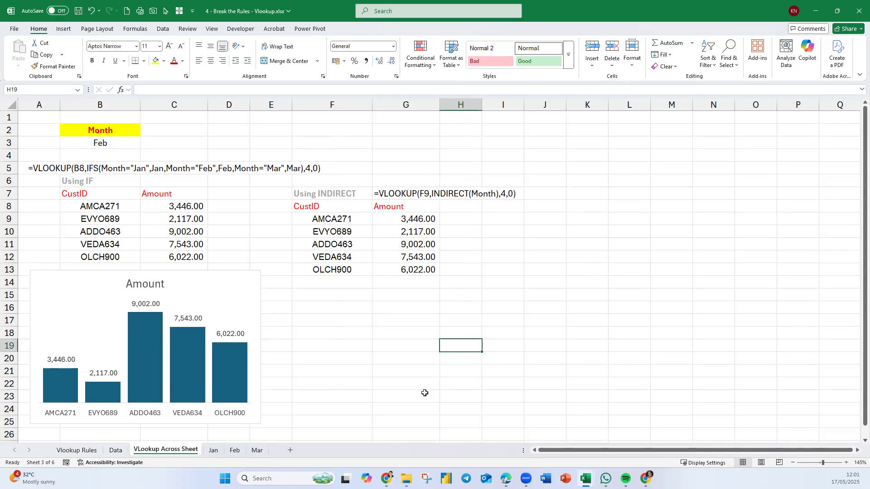
{"action": "left_click_drag", "start_coordinate": [248, 276], "coordinate": [239, 153]}
{"action": "left_click", "coordinate": [315, 355]}
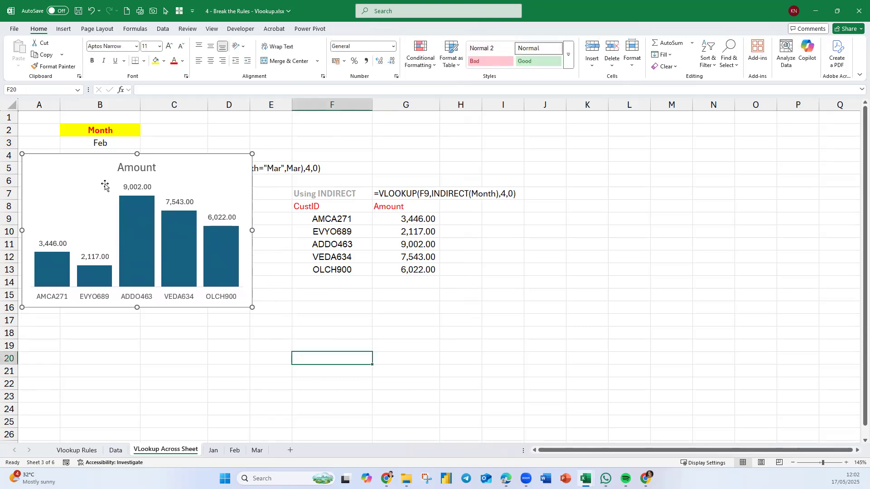
Set the Month cell B3 to Mar, followed by Jan, to test the chart without its source table in view.
{"action": "left_click", "coordinate": [116, 146]}
{"action": "type", "text": "Mar"}
{"action": "key", "text": "Return"}
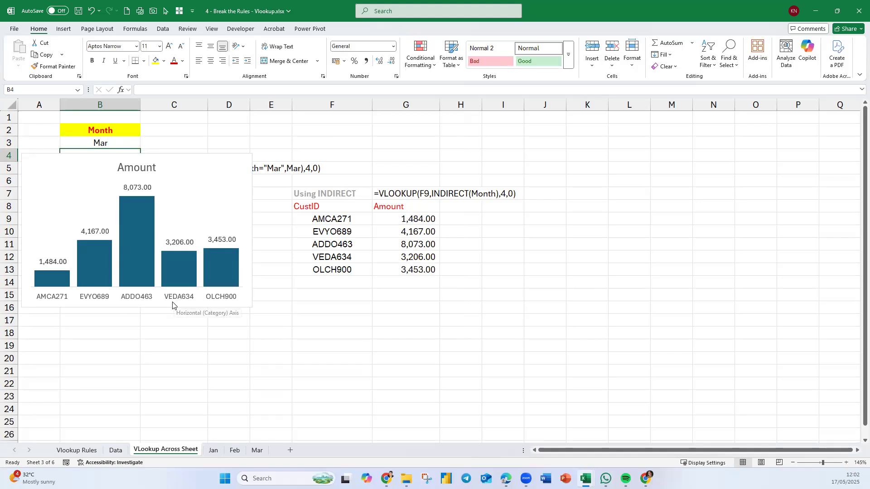
{"action": "left_click", "coordinate": [112, 144]}
{"action": "type", "text": "Jan"}
{"action": "key", "text": "Return"}
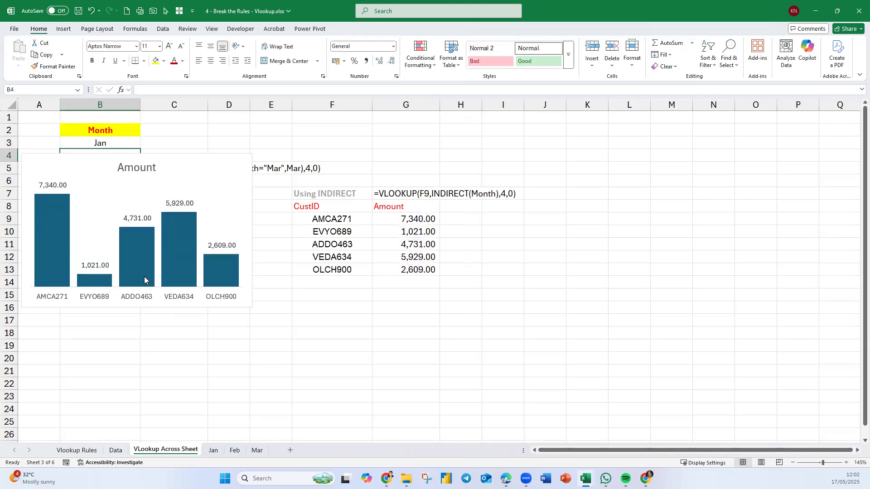
Move the Amount chart back below the Using IF table, covering the table once more along the way.
{"action": "left_click_drag", "start_coordinate": [227, 157], "coordinate": [236, 289]}
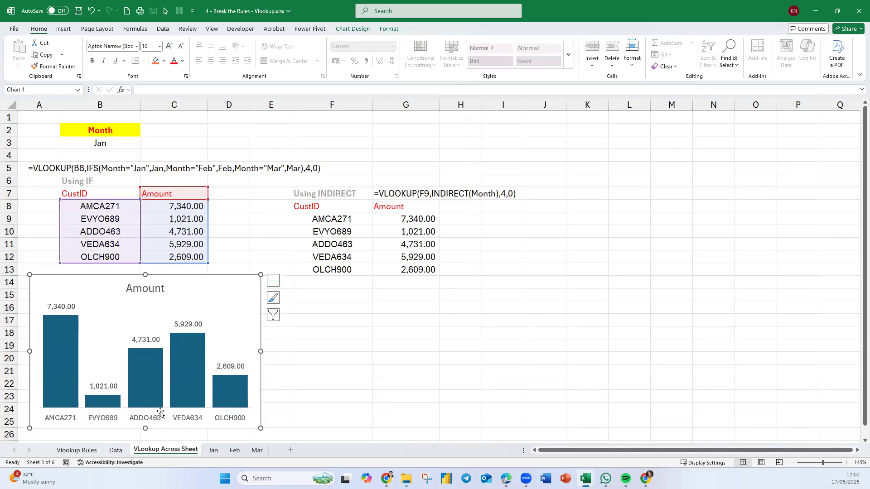
{"action": "left_click", "coordinate": [323, 398]}
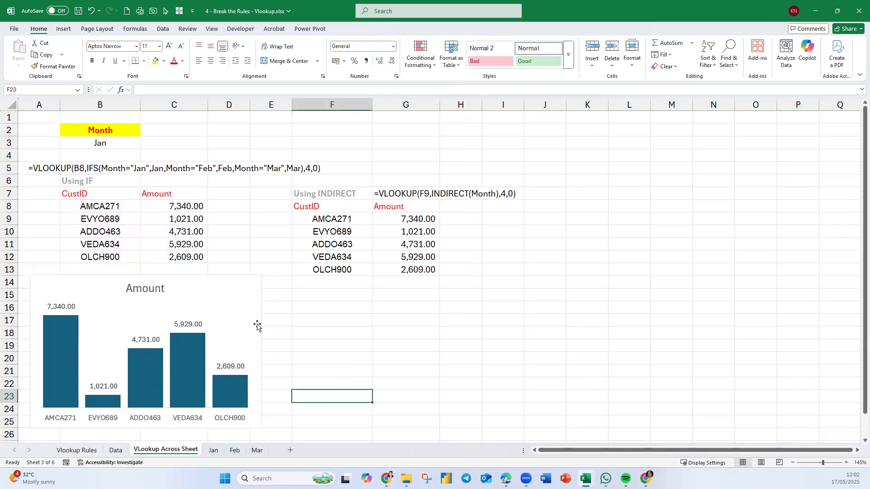
{"action": "left_click_drag", "start_coordinate": [258, 280], "coordinate": [244, 161]}
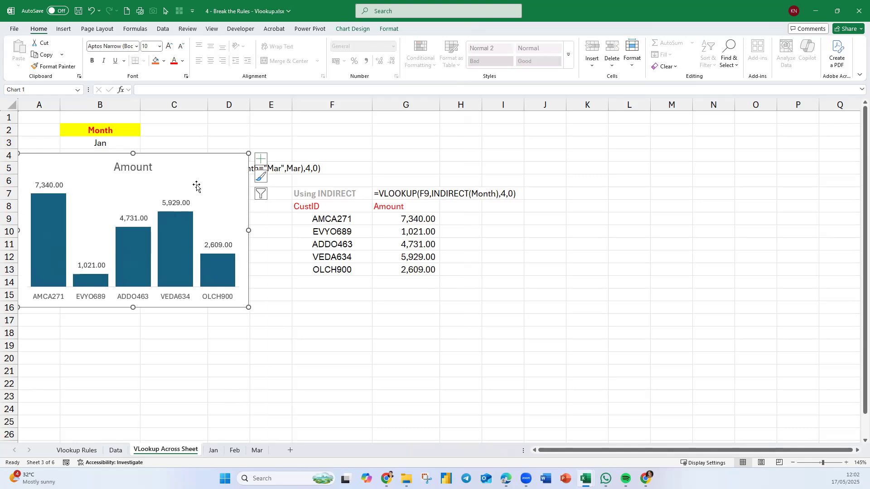
{"action": "left_click_drag", "start_coordinate": [229, 156], "coordinate": [232, 274]}
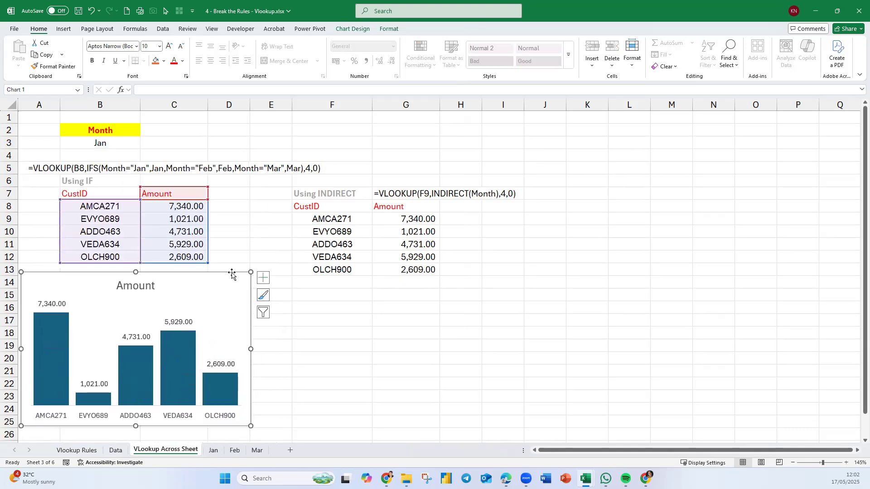
{"action": "left_click", "coordinate": [329, 310]}
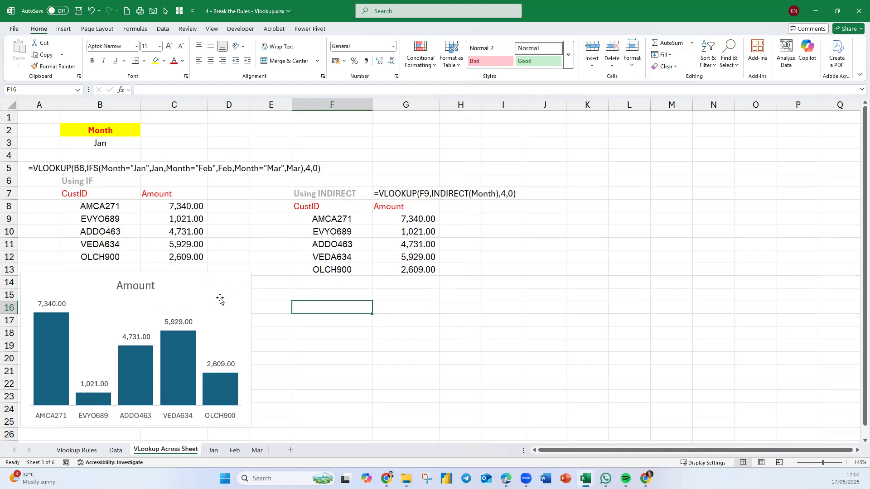
{"action": "left_click", "coordinate": [235, 275]}
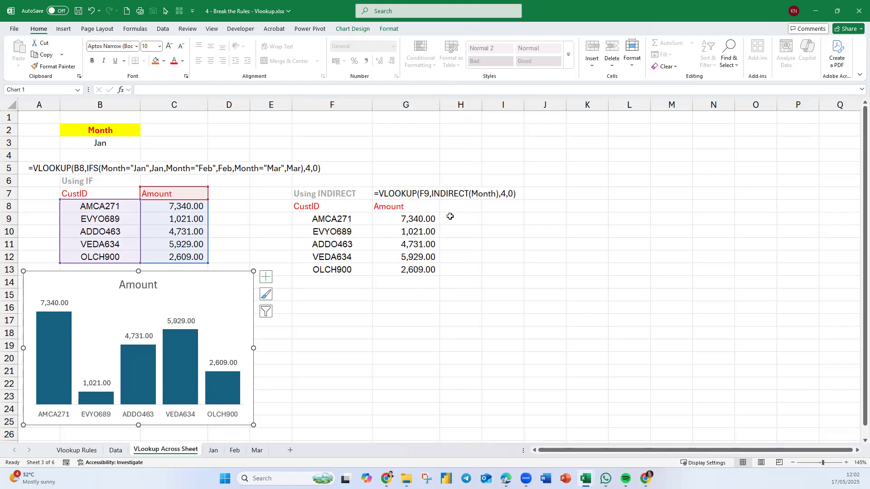
{"action": "left_click", "coordinate": [503, 283]}
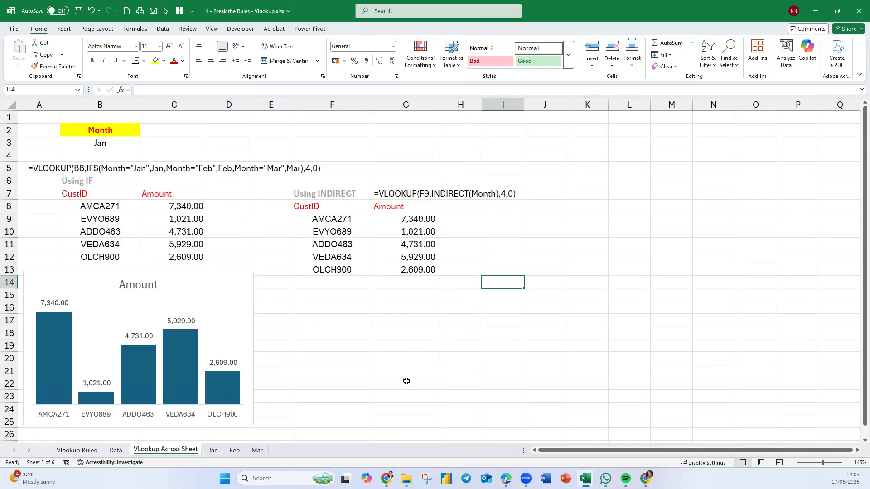
{"action": "left_click", "coordinate": [429, 384]}
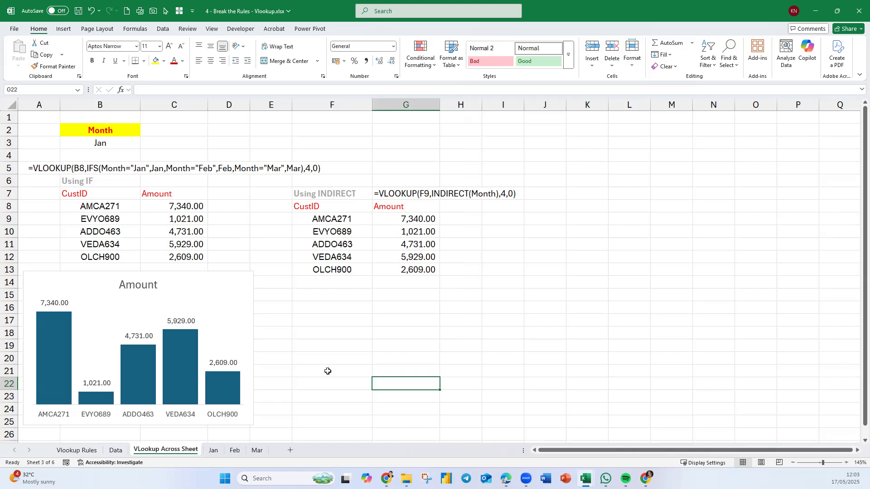
Start an IF formula in D8 that tests whether the MAX of C8:C12 equals C8.
{"action": "left_click", "coordinate": [224, 208]}
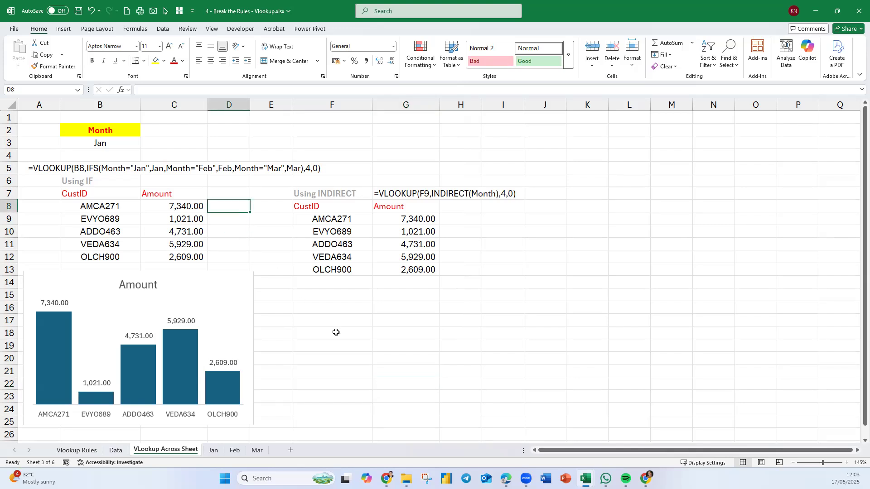
{"action": "type", "text": "="}
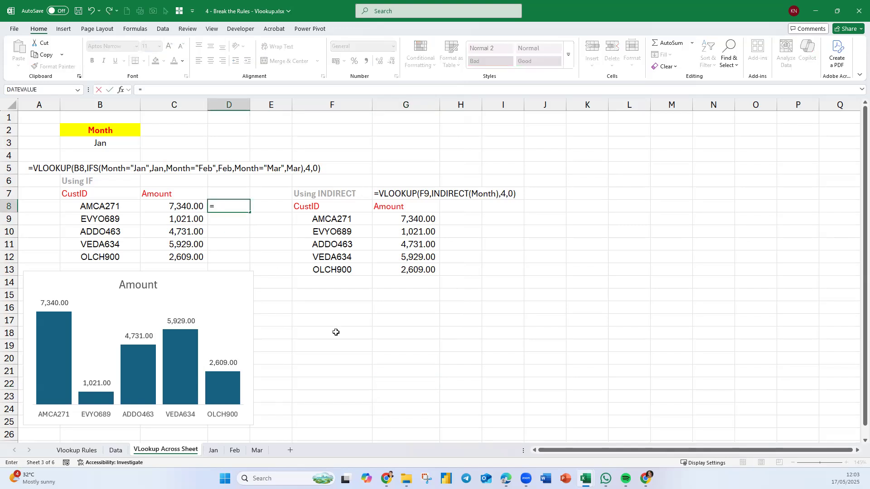
{"action": "type", "text": "if"}
{"action": "key", "text": "Tab"}
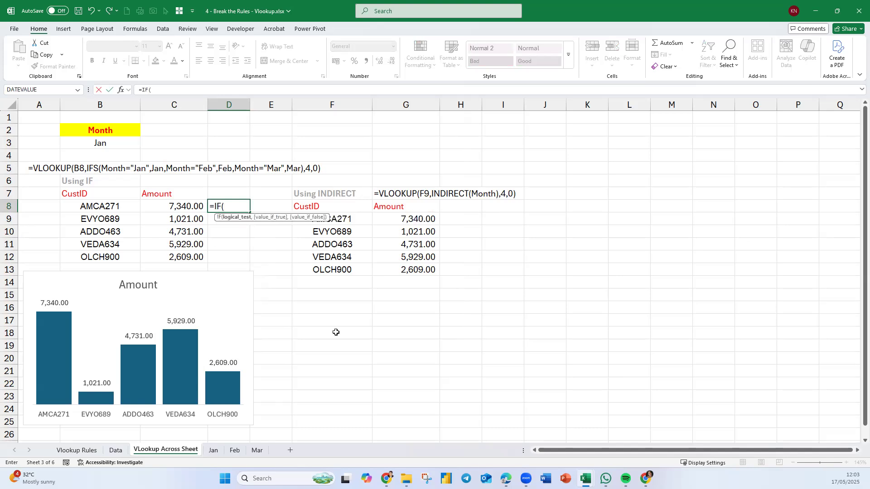
{"action": "type", "text": "max"}
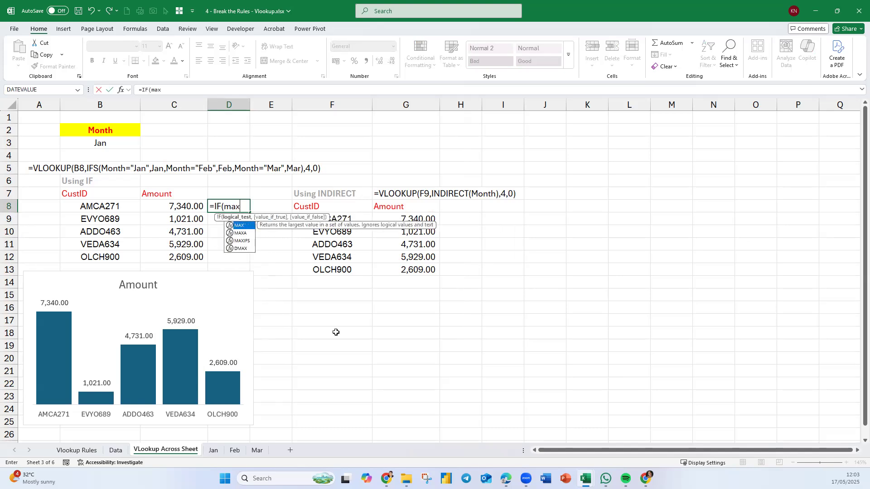
{"action": "key", "text": "Tab"}
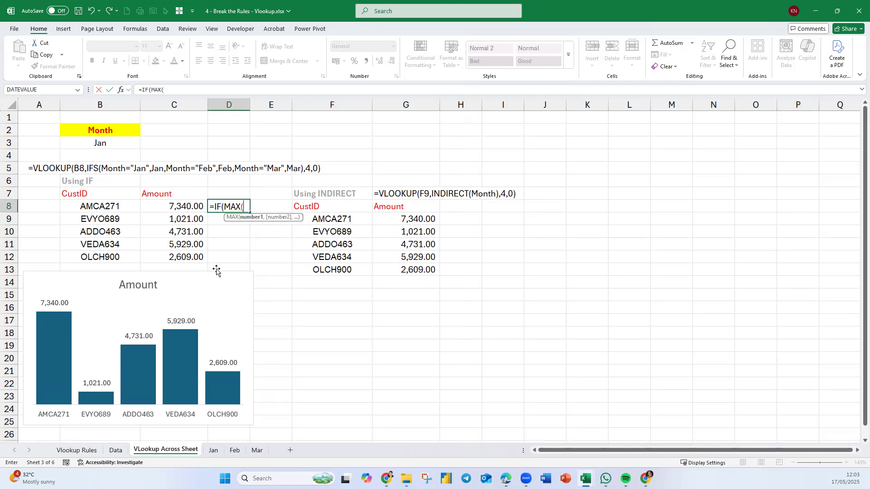
{"action": "left_click", "coordinate": [188, 207]}
{"action": "left_click_drag", "start_coordinate": [188, 207], "coordinate": [181, 254]}
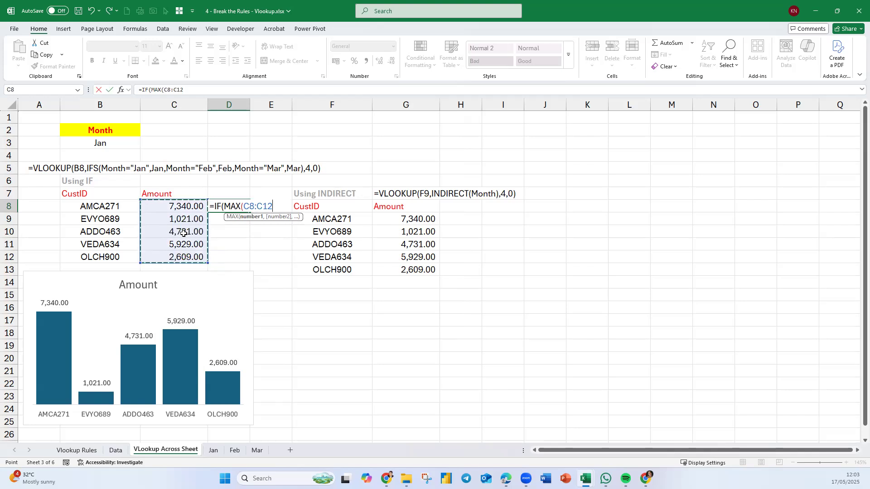
{"action": "type", "text": ")="}
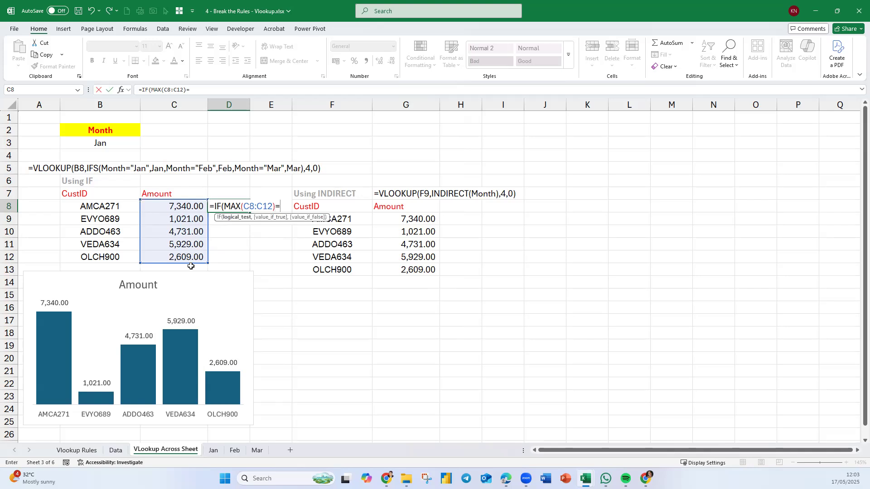
{"action": "left_click", "coordinate": [167, 207]}
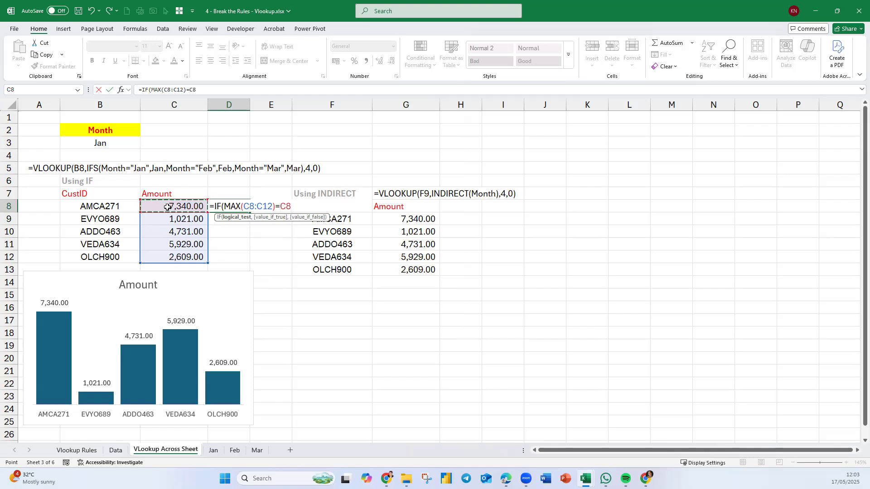
Make the MAX range absolute as $C$8:$C$12 and complete the D8 formula to return C8 if true, otherwise "".
{"action": "left_click_drag", "start_coordinate": [273, 207], "coordinate": [243, 207]}
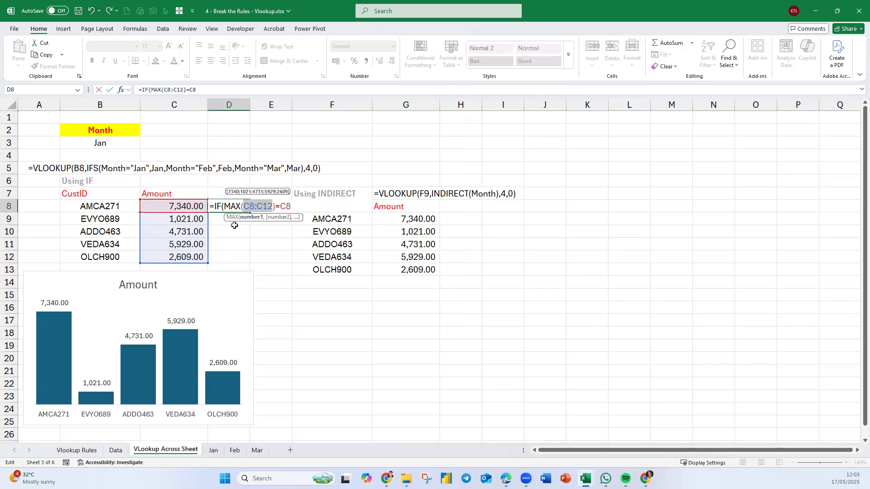
{"action": "key", "text": "F4"}
{"action": "left_click", "coordinate": [316, 205]}
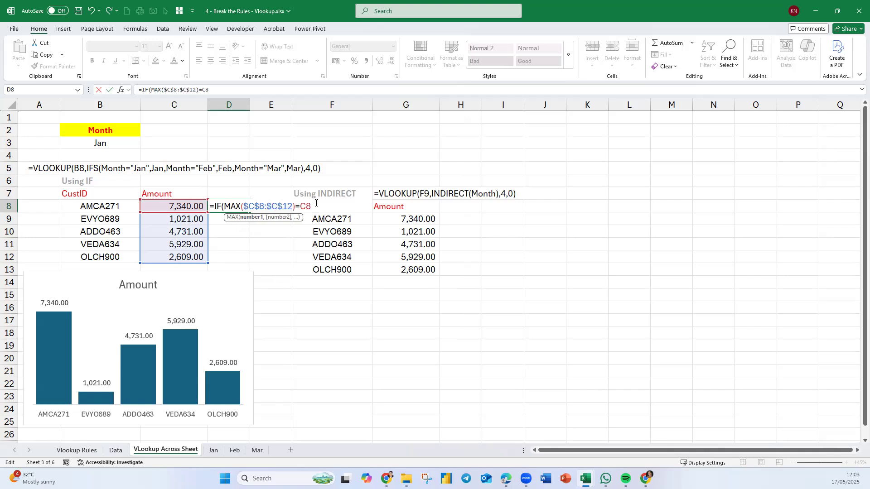
{"action": "type", "text": ","}
{"action": "left_click", "coordinate": [176, 207]}
{"action": "type", "text": ","}
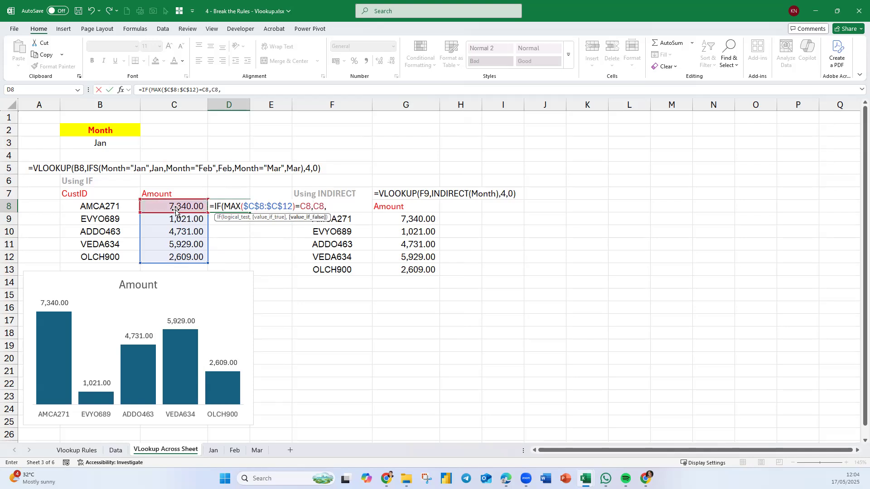
{"action": "type", "text": "\"\")"}
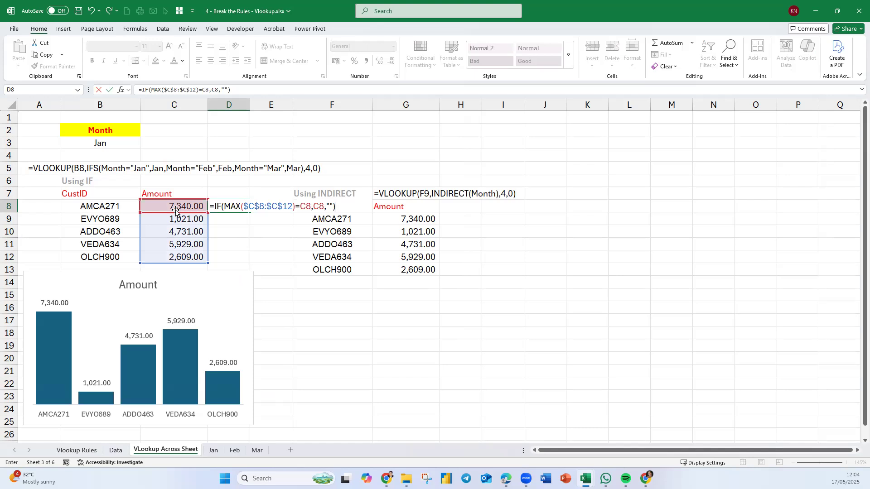
{"action": "key", "text": "Return"}
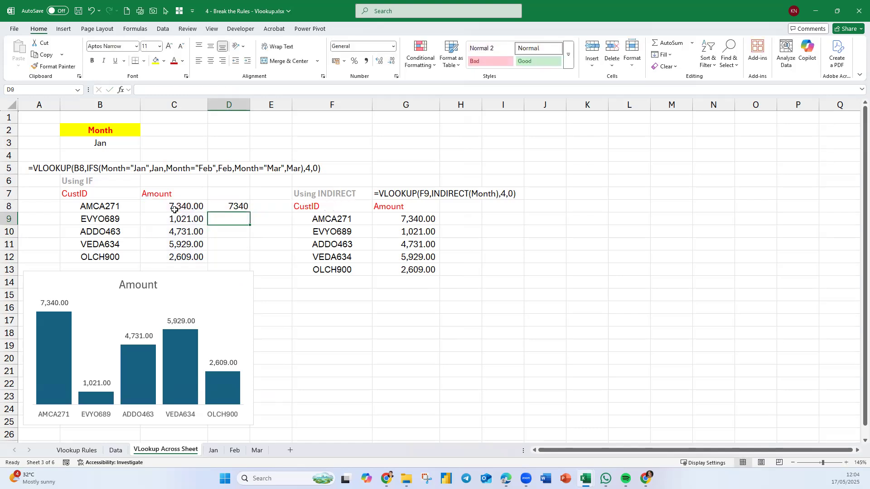
Fill the D8 maximum formula down to D12.
{"action": "left_click", "coordinate": [235, 207]}
{"action": "left_click_drag", "start_coordinate": [251, 213], "coordinate": [241, 263]}
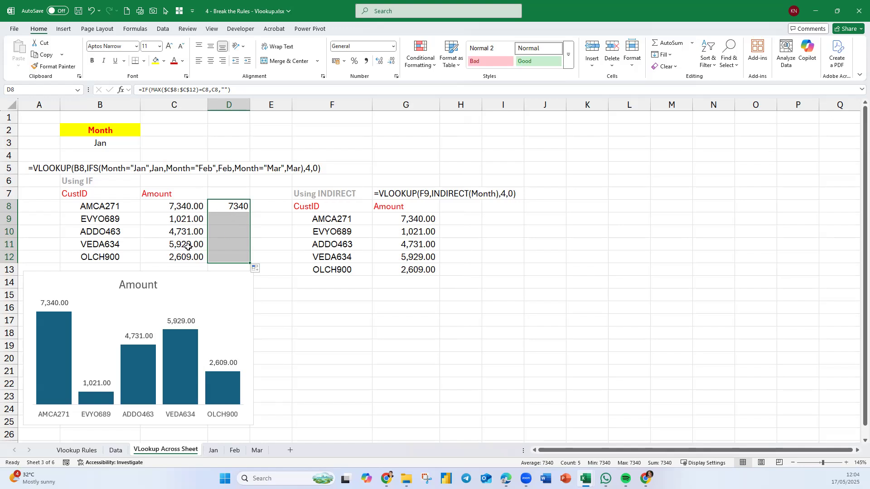
Change the Month in B3 to Feb to test the maximum helper column.
{"action": "left_click", "coordinate": [118, 145]}
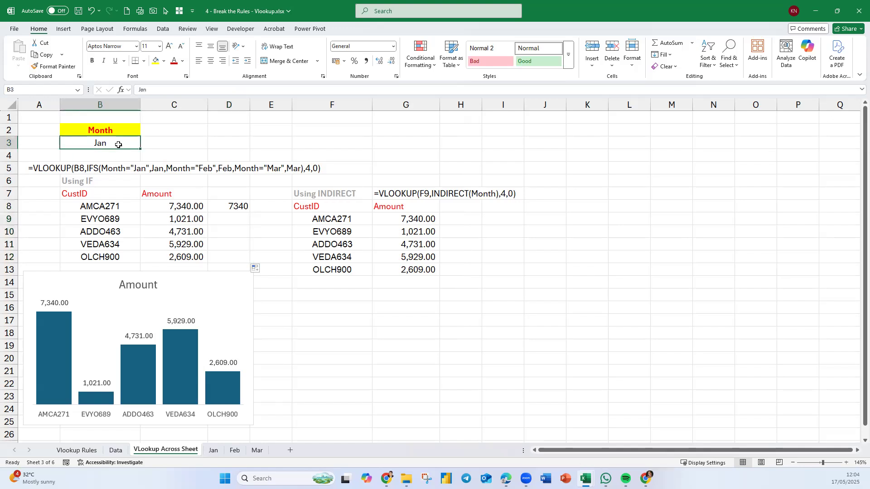
{"action": "type", "text": "Feb"}
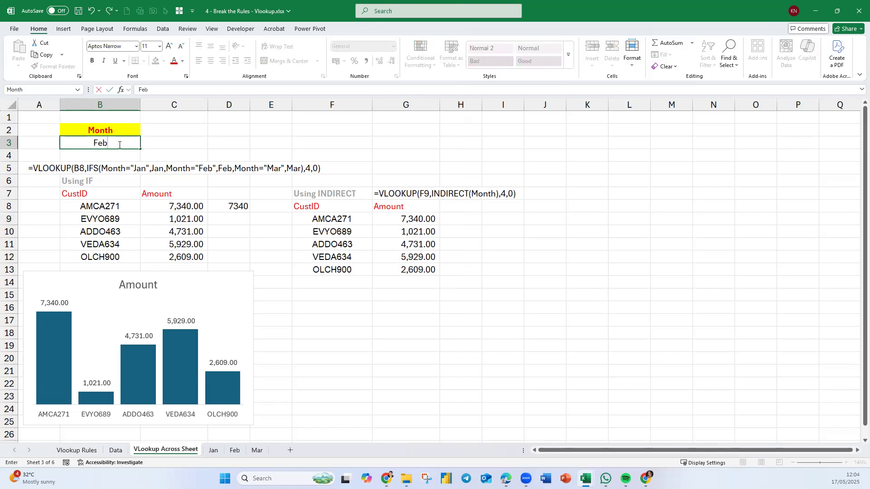
{"action": "key", "text": "Return"}
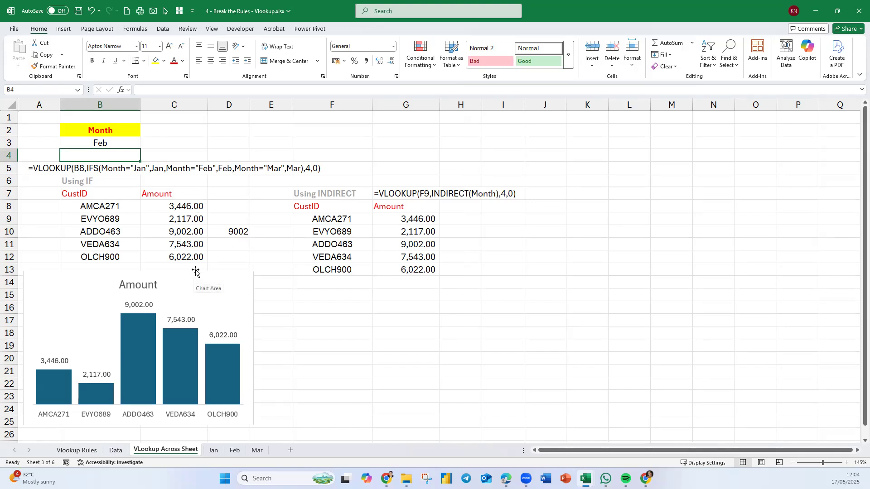
Display the D8 formula as text in D6 with FORMULATEXT(D8) and centre it.
{"action": "left_click", "coordinate": [220, 183]}
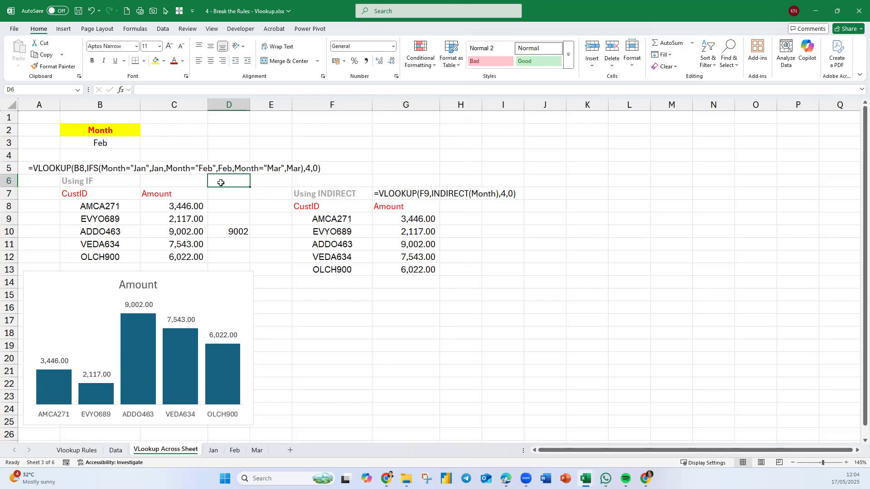
{"action": "type", "text": "=form"}
{"action": "key", "text": "Tab"}
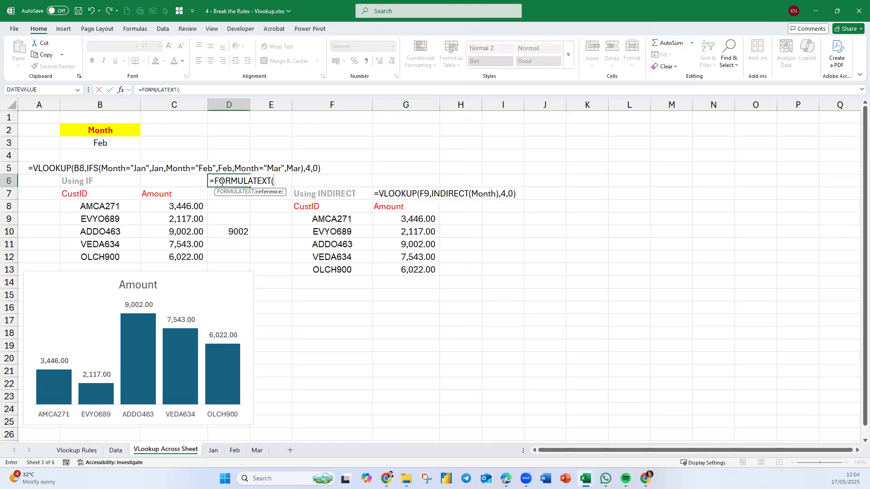
{"action": "left_click", "coordinate": [228, 204]}
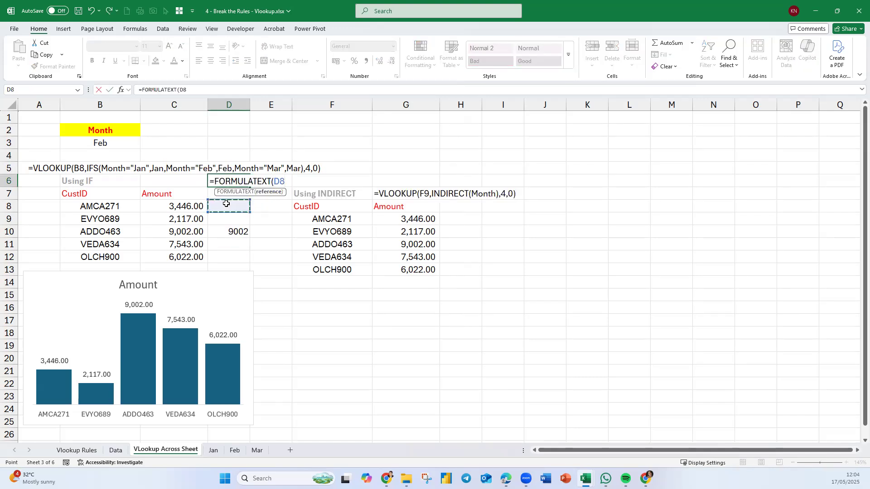
{"action": "key", "text": "ctrl+Return"}
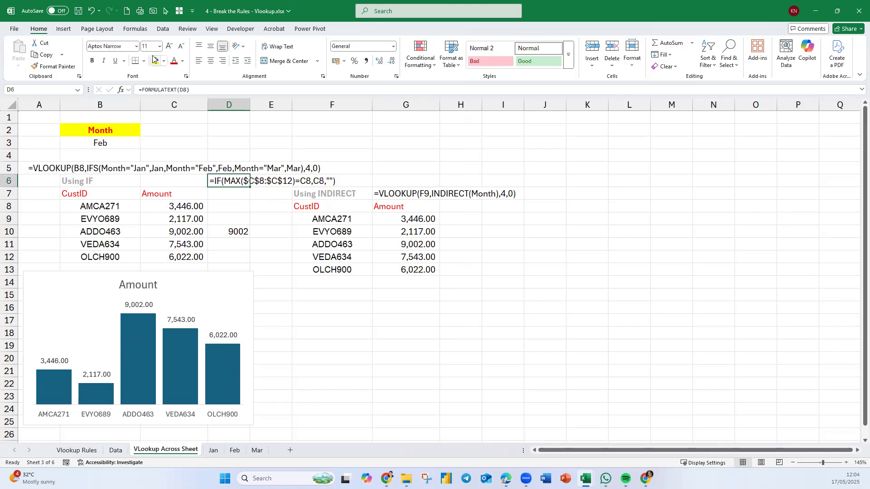
{"action": "left_click", "coordinate": [211, 60]}
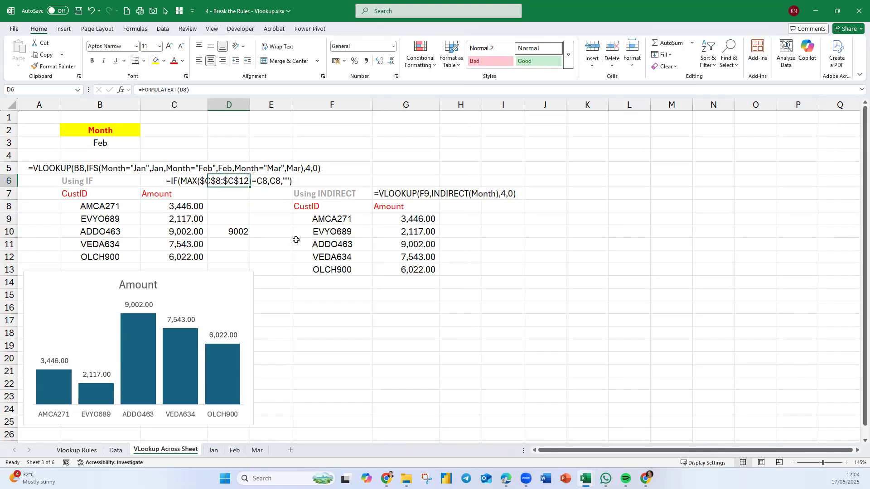
{"action": "left_click", "coordinate": [300, 333]}
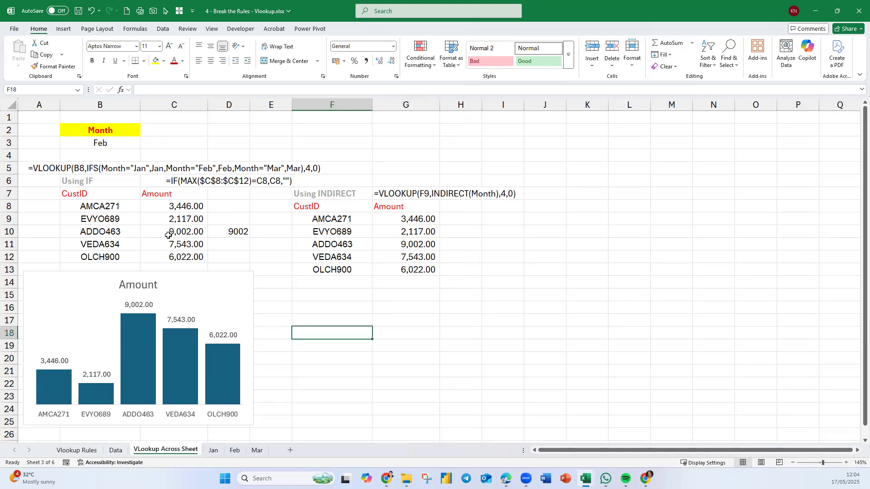
Inspect the helper formulas in D8, D9 and D10, leaving them unedited.
{"action": "left_click", "coordinate": [229, 209]}
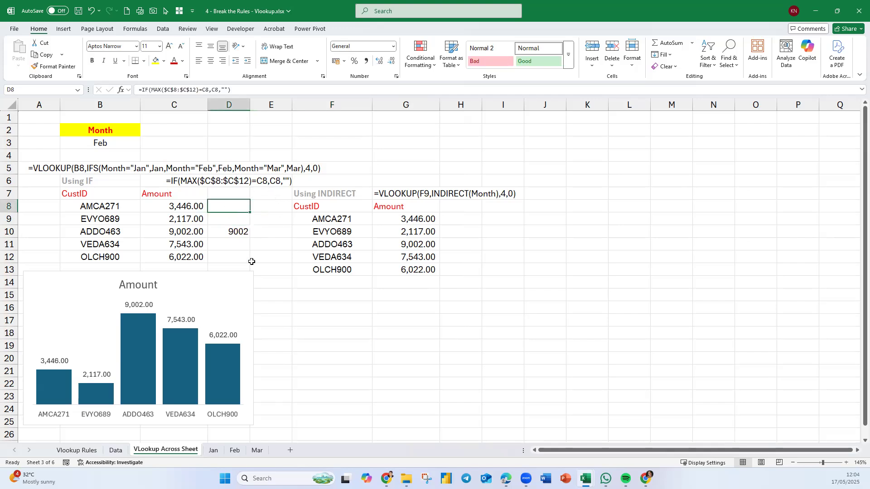
{"action": "double_click", "coordinate": [240, 219]}
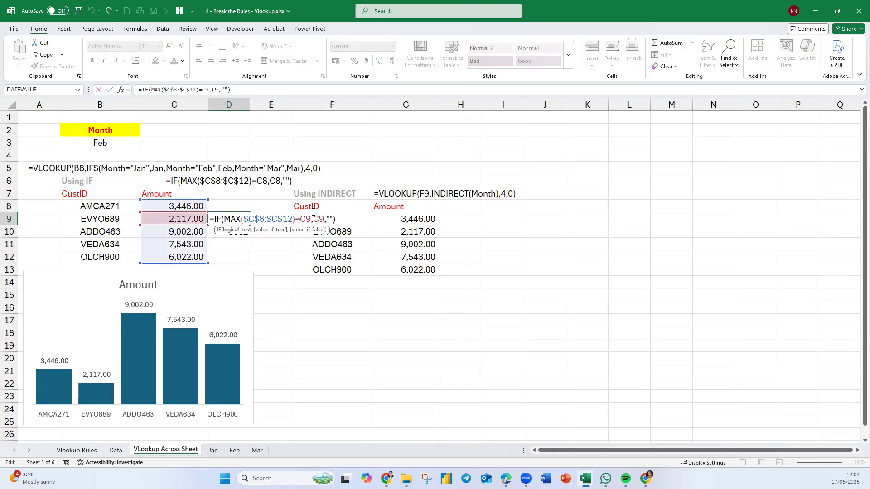
{"action": "key", "text": "Return"}
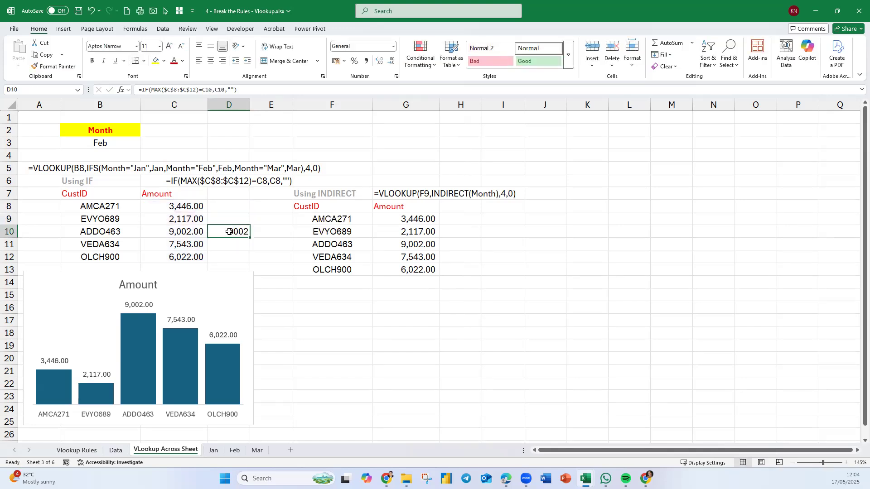
{"action": "key", "text": "F2"}
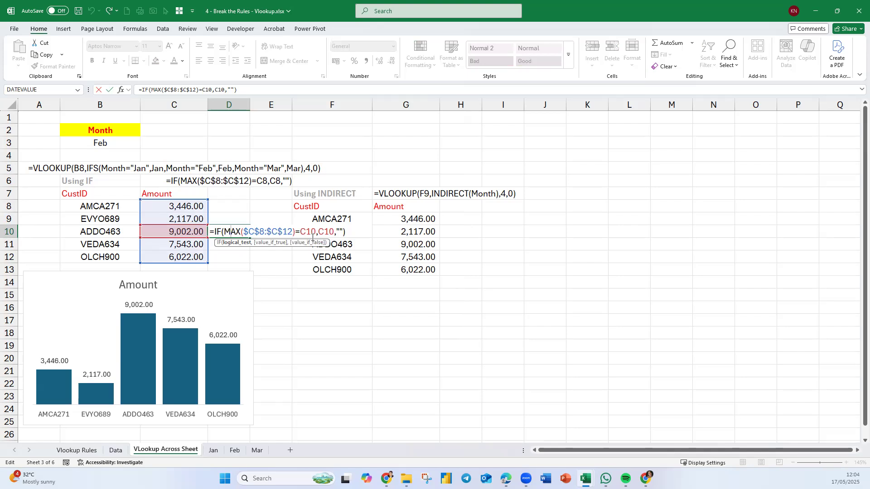
{"action": "key", "text": "Return"}
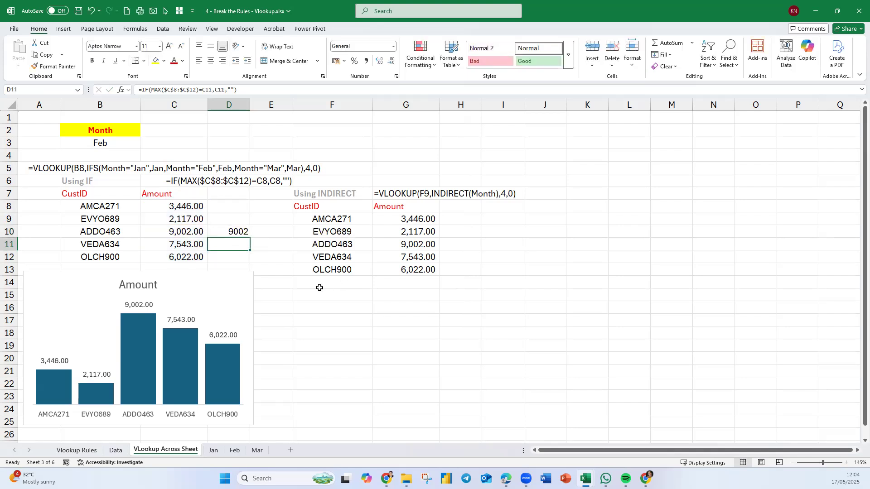
Extend the chart's data range to include helper cells D8:D12 and set the new series' overlap to 100%.
{"action": "left_click", "coordinate": [252, 294]}
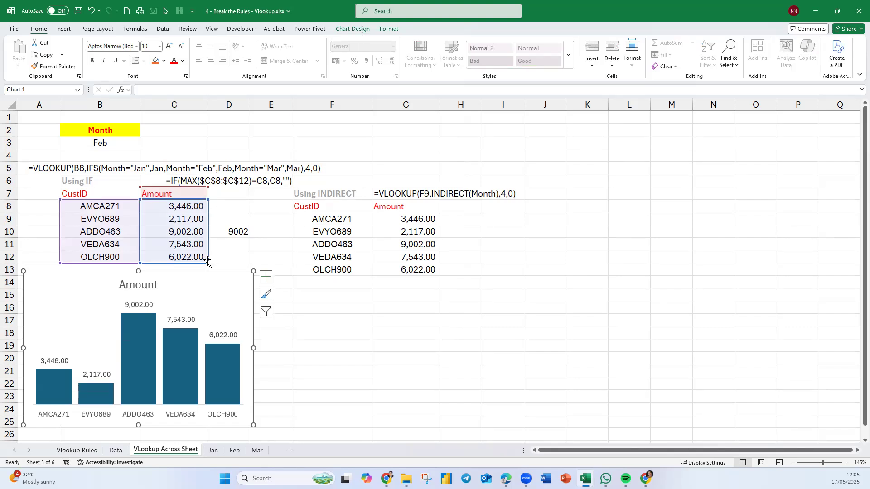
{"action": "left_click_drag", "start_coordinate": [208, 263], "coordinate": [246, 263]}
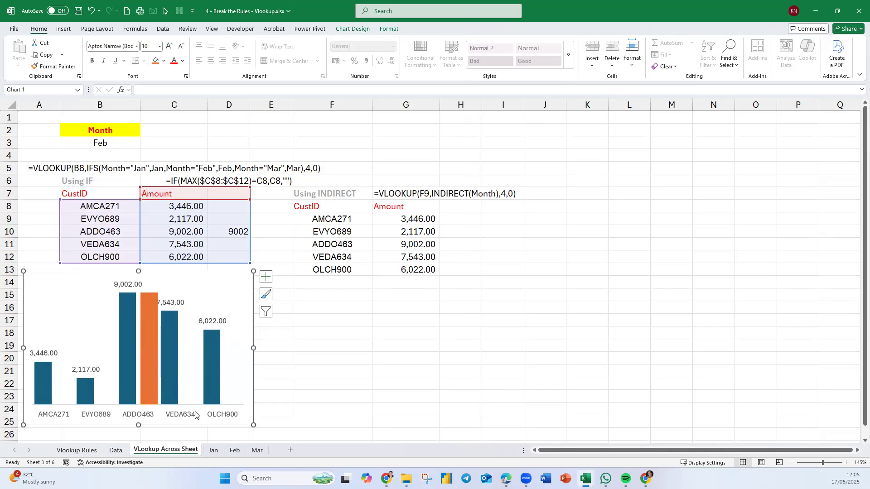
{"action": "right_click", "coordinate": [151, 349]}
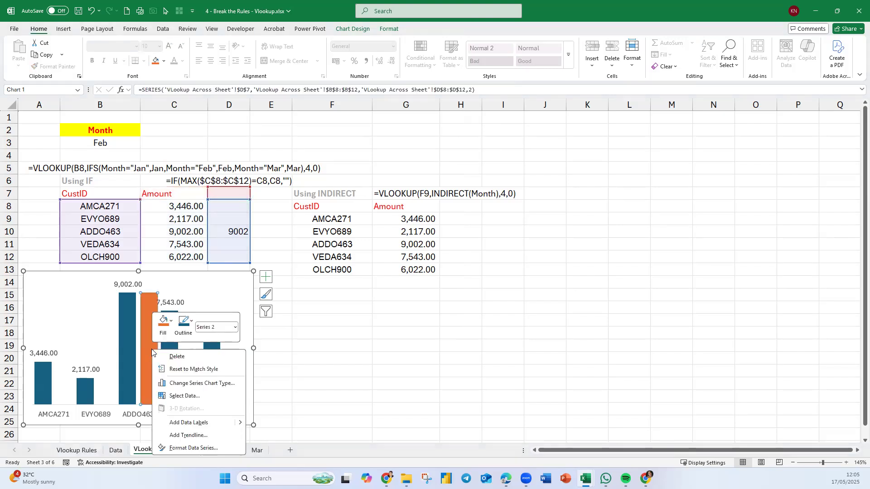
{"action": "left_click", "coordinate": [218, 450]}
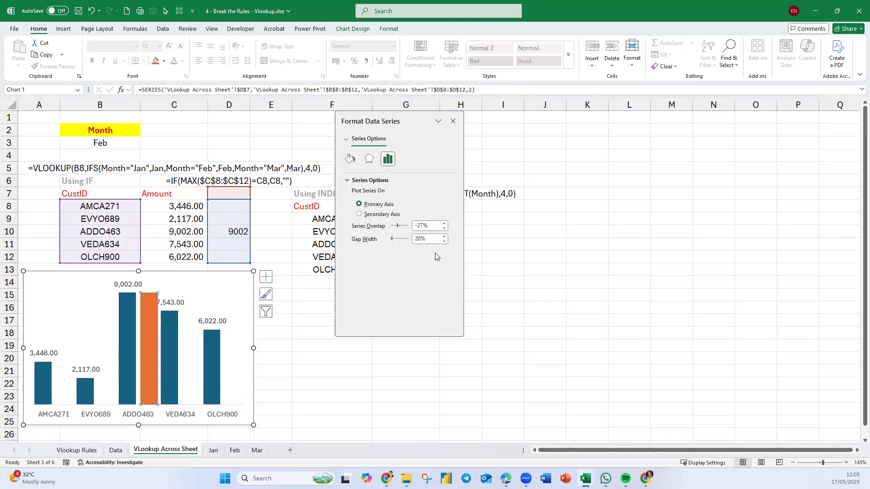
{"action": "left_click_drag", "start_coordinate": [397, 228], "coordinate": [424, 235]}
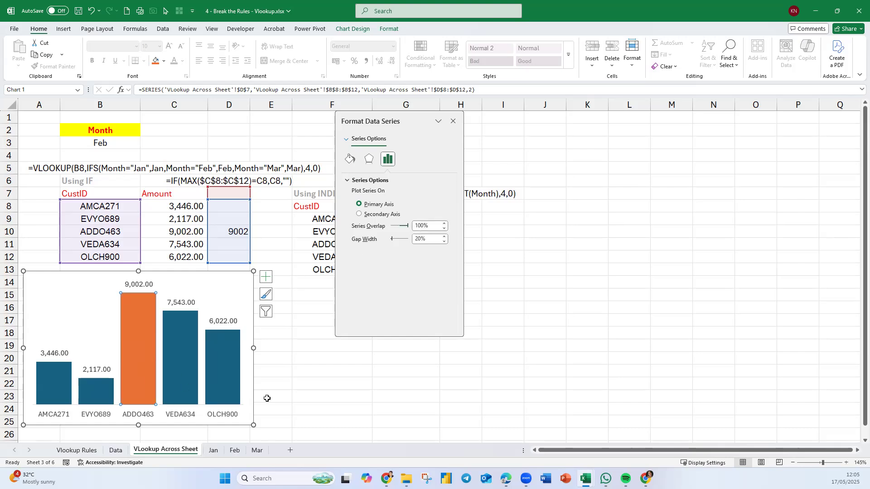
{"action": "left_click", "coordinate": [362, 419]}
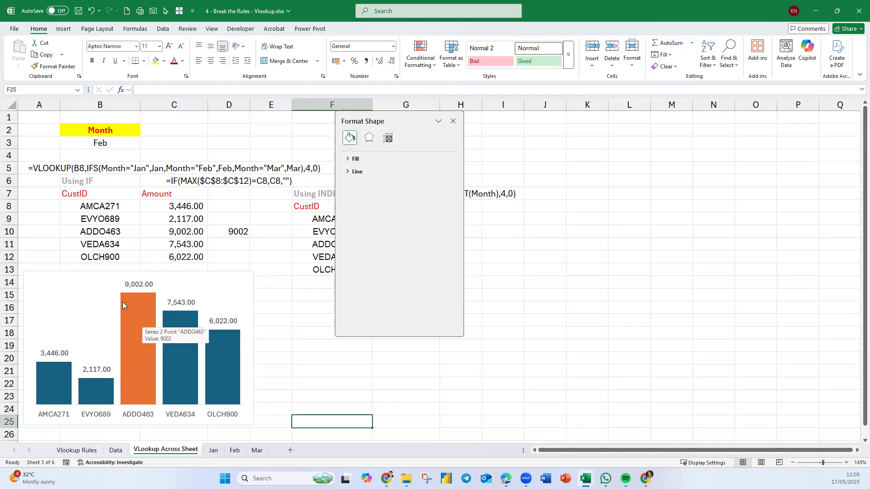
Set the Month in B3 to Jan to test the highlighted column, and select helper cells D9:D12.
{"action": "left_click", "coordinate": [105, 145]}
{"action": "type", "text": "Jan"}
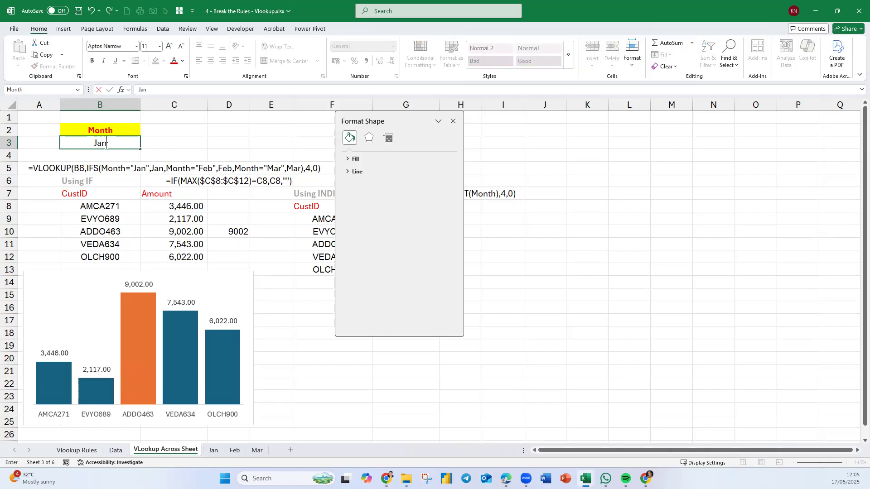
{"action": "key", "text": "Return"}
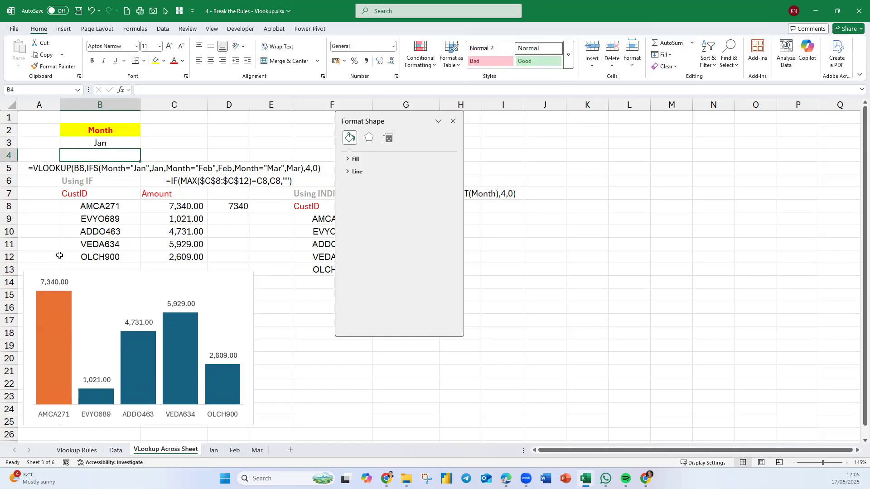
{"action": "mouse_move", "coordinate": [55, 360]}
{"action": "left_click_drag", "start_coordinate": [234, 219], "coordinate": [231, 261]}
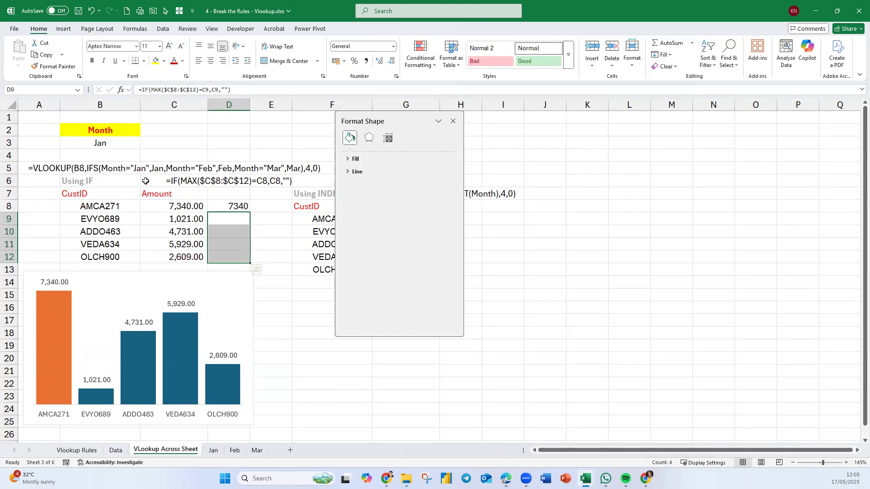
Replace the Month in B3 with Mar to test the chart's highlight.
{"action": "left_click", "coordinate": [105, 143]}
{"action": "type", "text": "mac"}
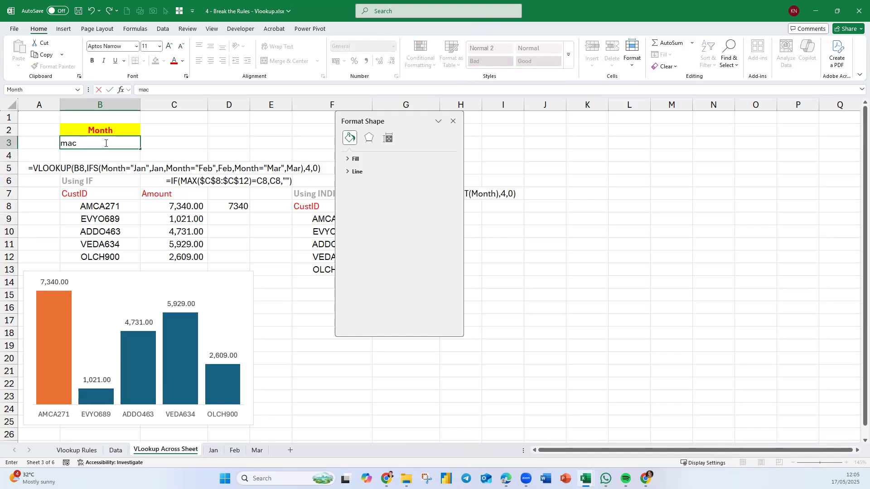
{"action": "type", "text": "Mar"}
{"action": "key", "text": "Return"}
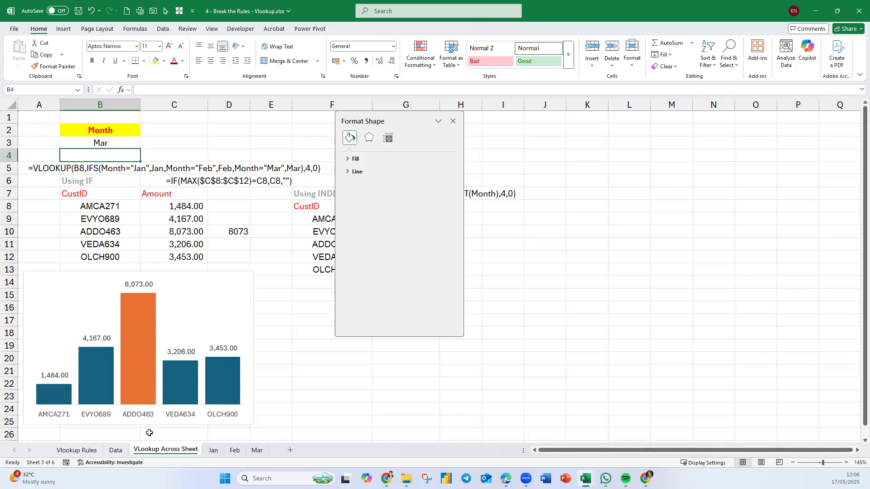
Switch the Month in B3 back to Feb.
{"action": "left_click", "coordinate": [92, 144]}
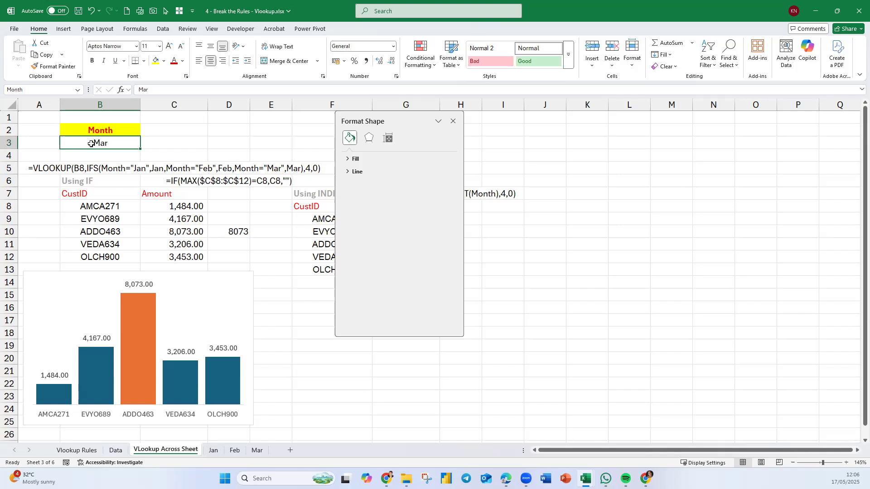
{"action": "type", "text": "Feb"}
{"action": "key", "text": "Return"}
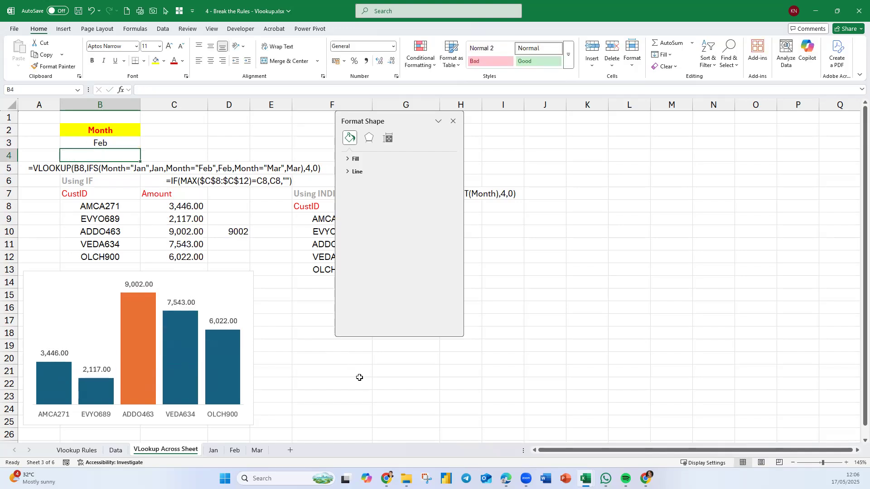
On the Mar sheet, change the Detafast Stain Remover - 100ml amount in E5 to 9206.
{"action": "left_click", "coordinate": [257, 451]}
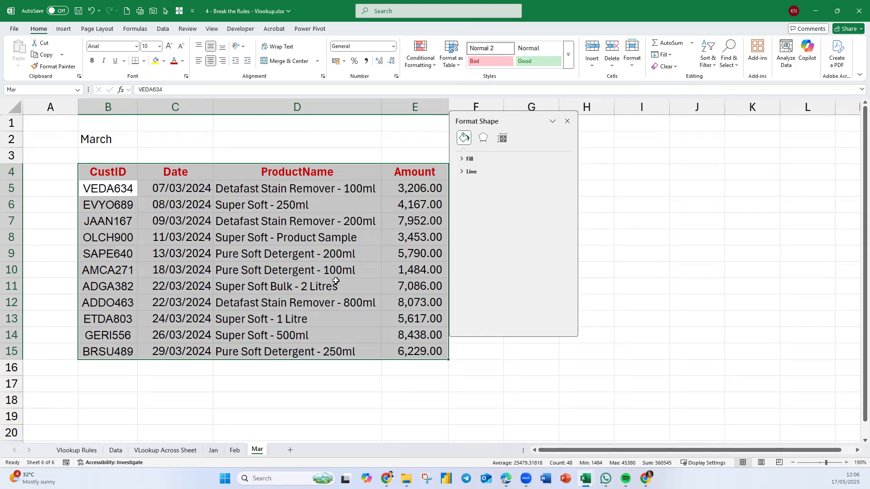
{"action": "left_click", "coordinate": [168, 451]}
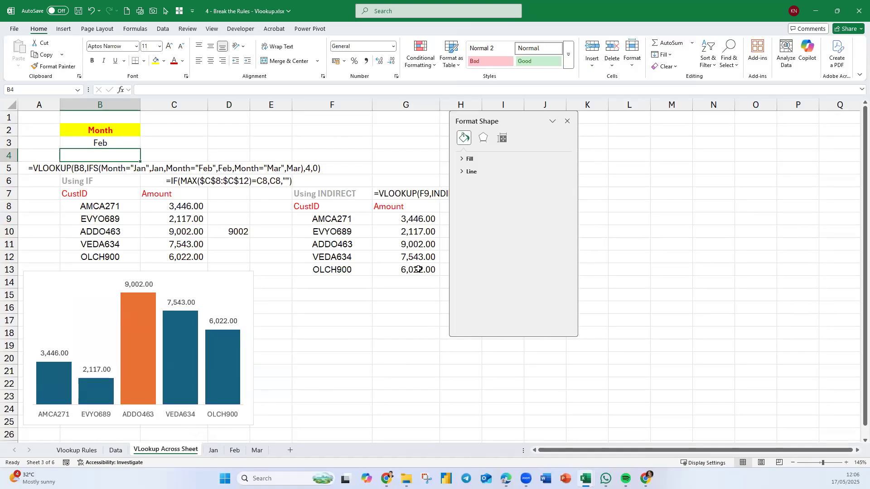
{"action": "left_click", "coordinate": [256, 450]}
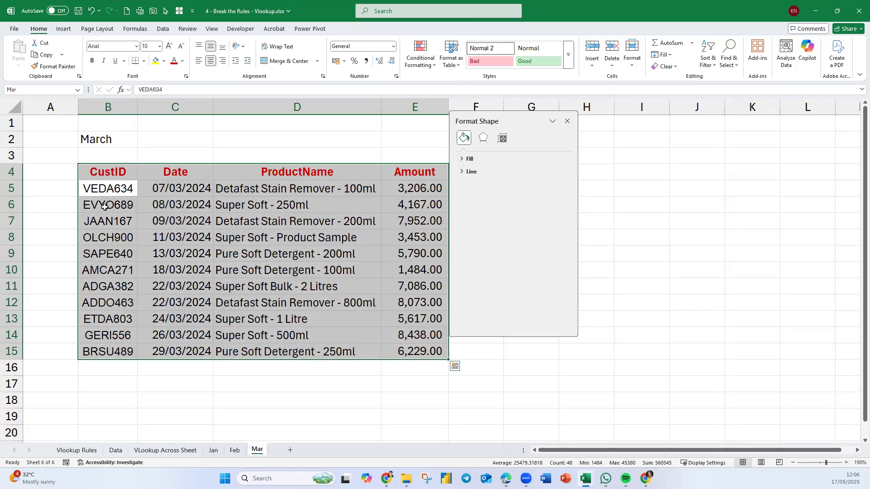
{"action": "double_click", "coordinate": [396, 190]}
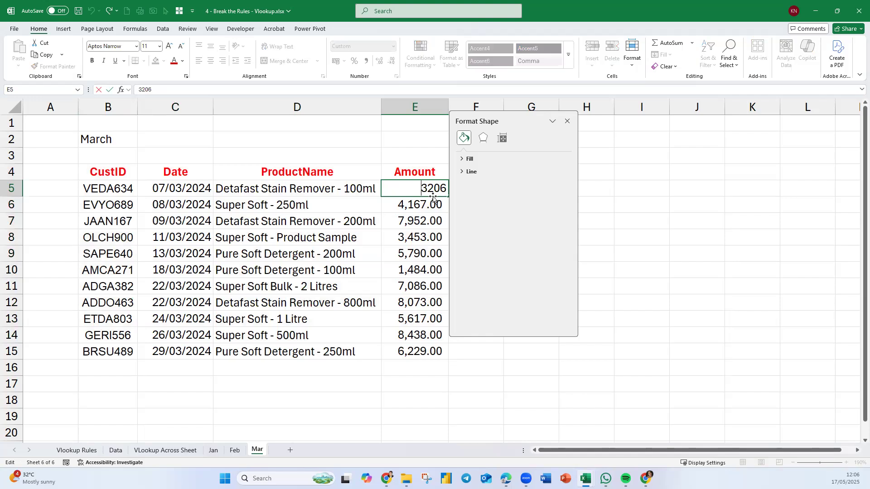
{"action": "key", "text": "BackSpace"}
{"action": "type", "text": "9"}
{"action": "key", "text": "Return"}
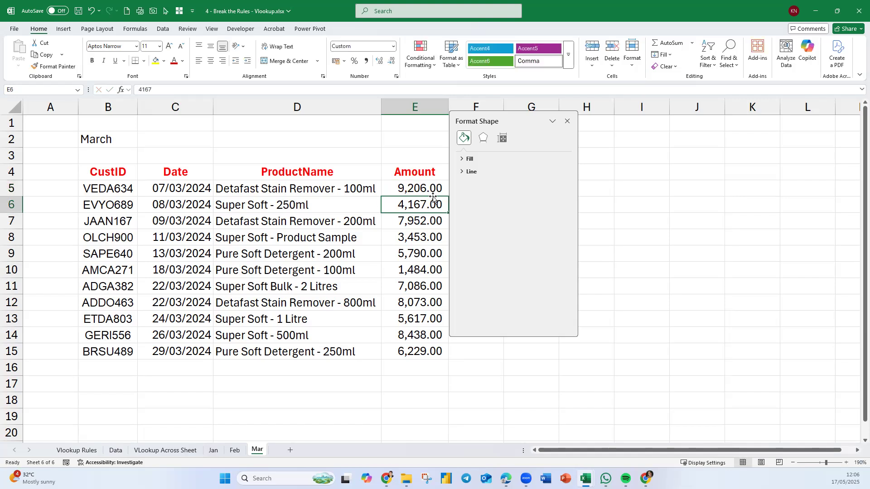
Return to the VLookup Across Sheet worksheet and set the Month in B3 to Mar.
{"action": "left_click", "coordinate": [155, 451]}
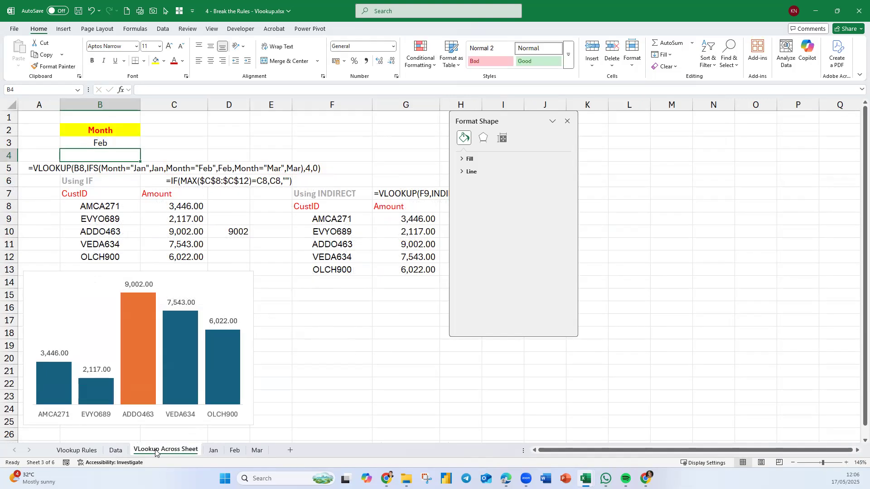
{"action": "left_click", "coordinate": [112, 143]}
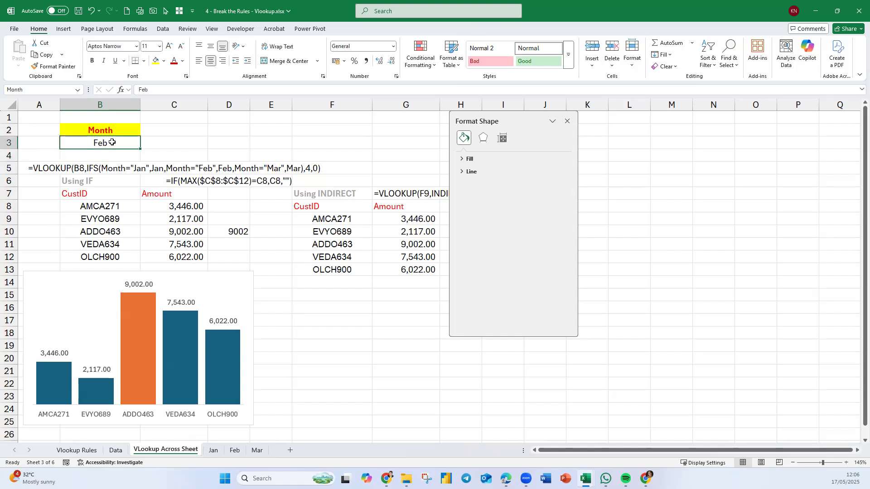
{"action": "type", "text": "Mar"}
{"action": "key", "text": "Return"}
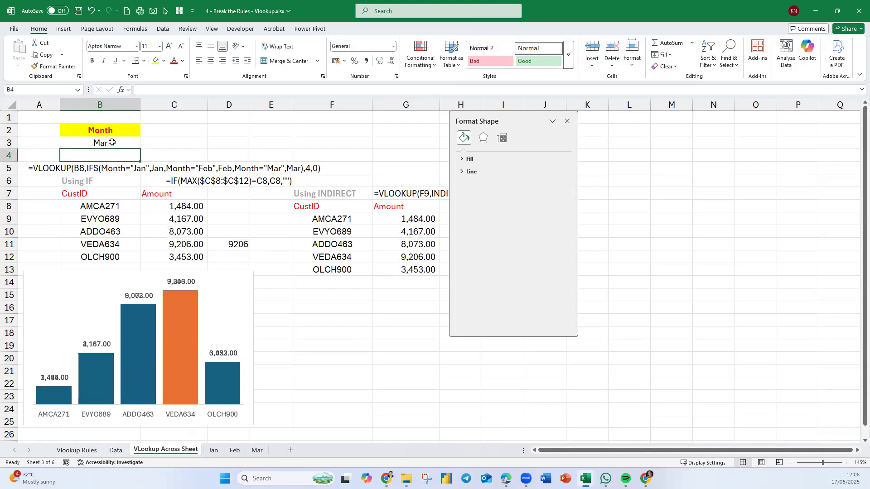
Replace the Month in B3 with Jan to test the helper column and the chart's highlight.
{"action": "mouse_move", "coordinate": [180, 359]}
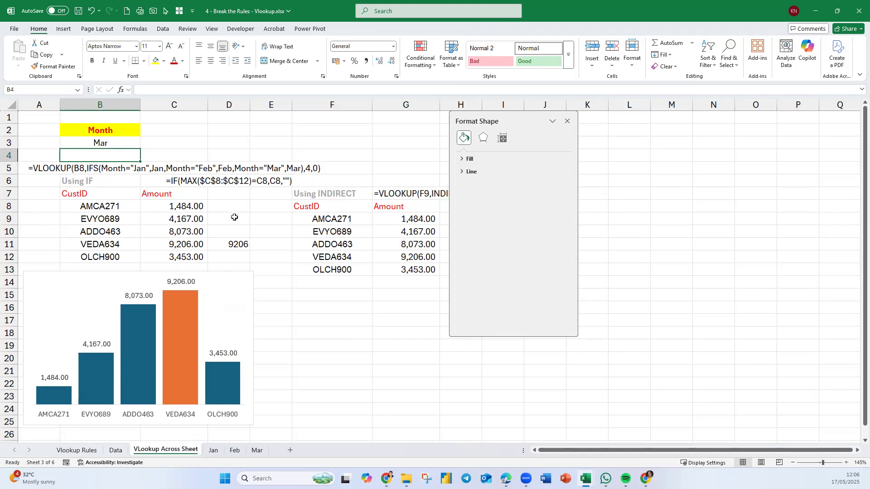
{"action": "left_click", "coordinate": [246, 208]}
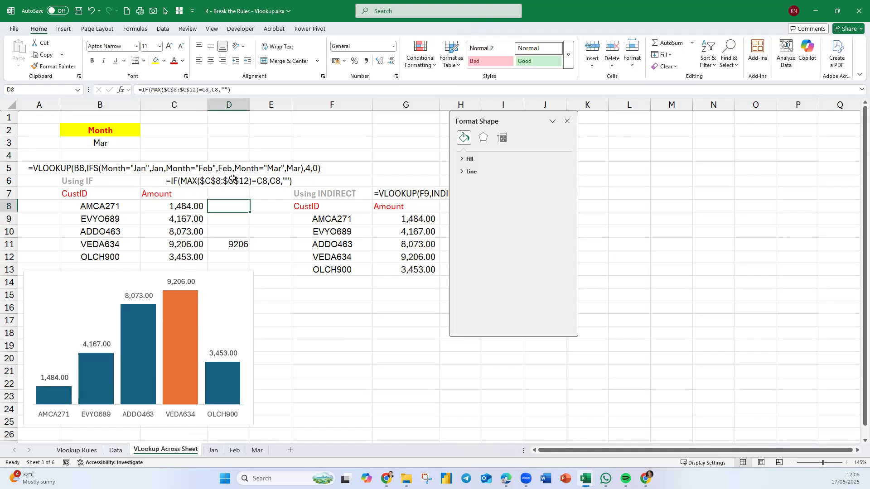
{"action": "left_click", "coordinate": [100, 144]}
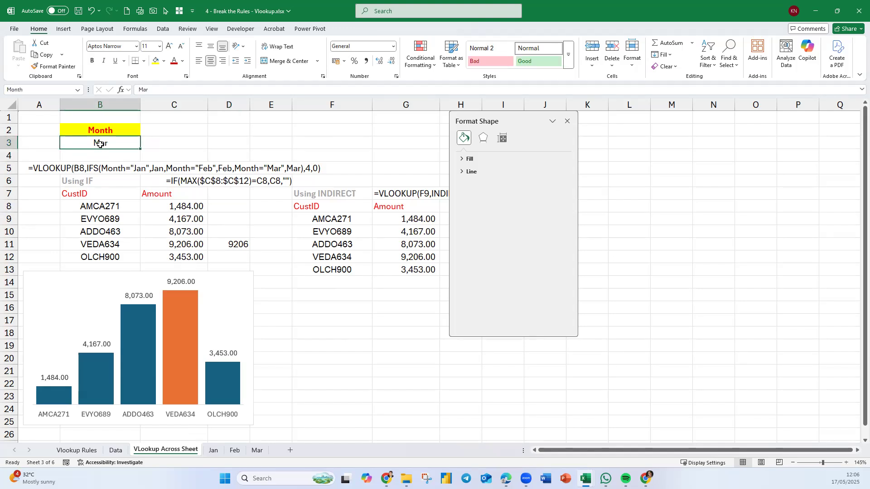
{"action": "type", "text": "Jan"}
{"action": "key", "text": "Return"}
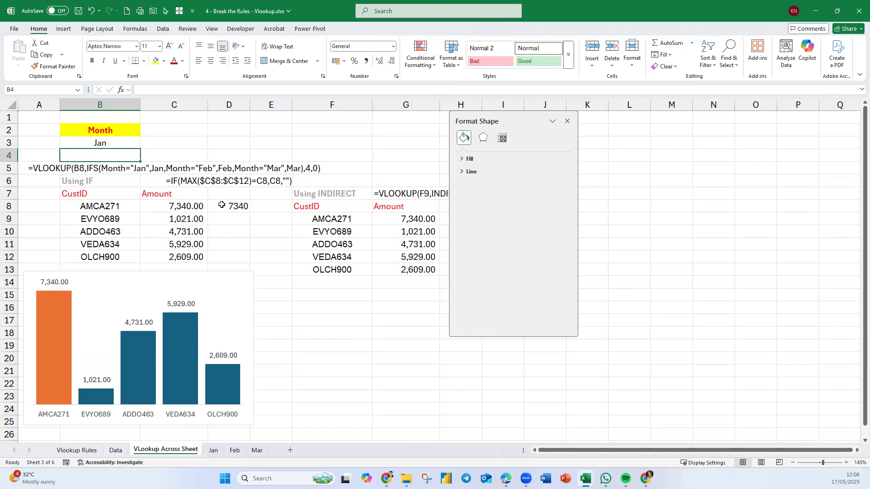
Shrink the chart's data range to exclude helper column D, and extend it back to include D7:D12.
{"action": "left_click", "coordinate": [251, 290]}
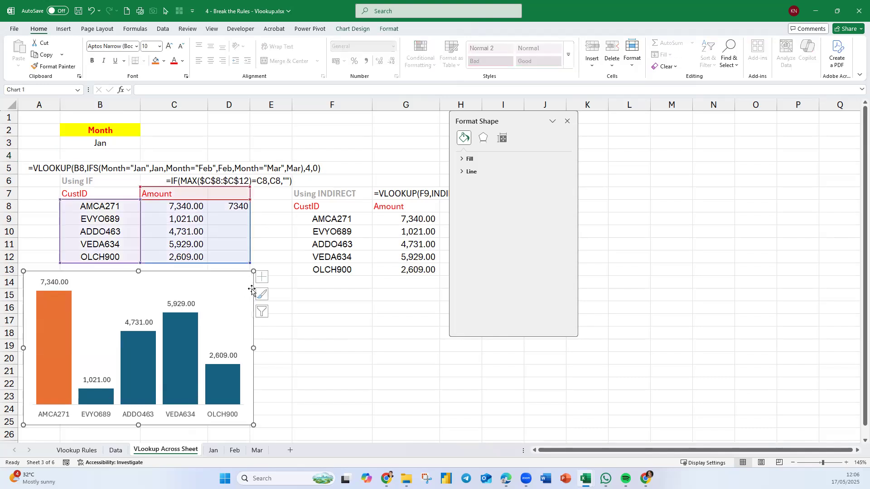
{"action": "left_click", "coordinate": [244, 268]}
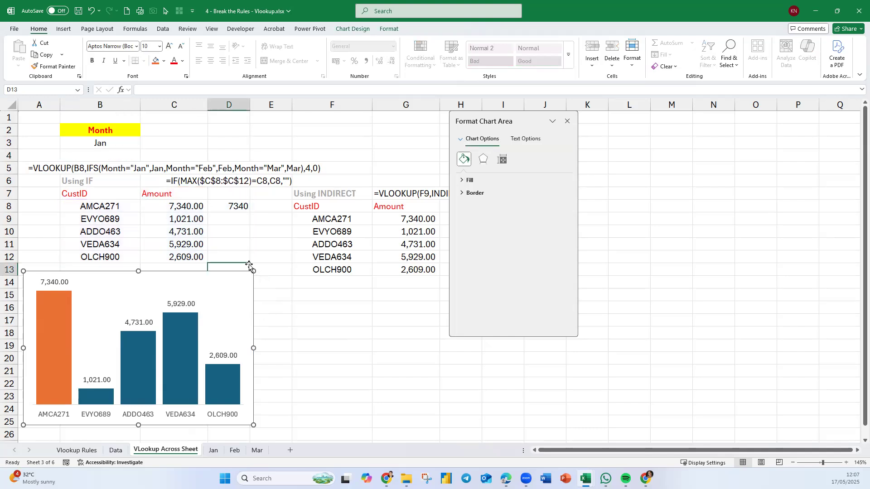
{"action": "left_click", "coordinate": [248, 316]}
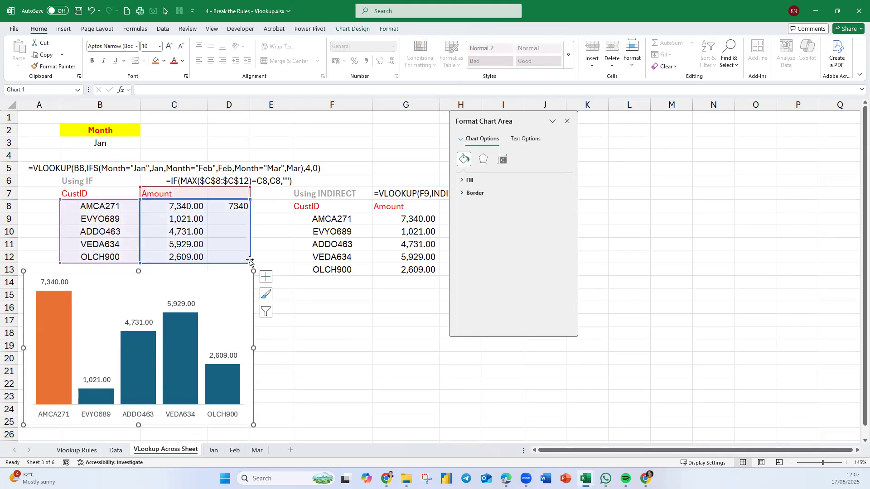
{"action": "left_click_drag", "start_coordinate": [248, 265], "coordinate": [228, 247]}
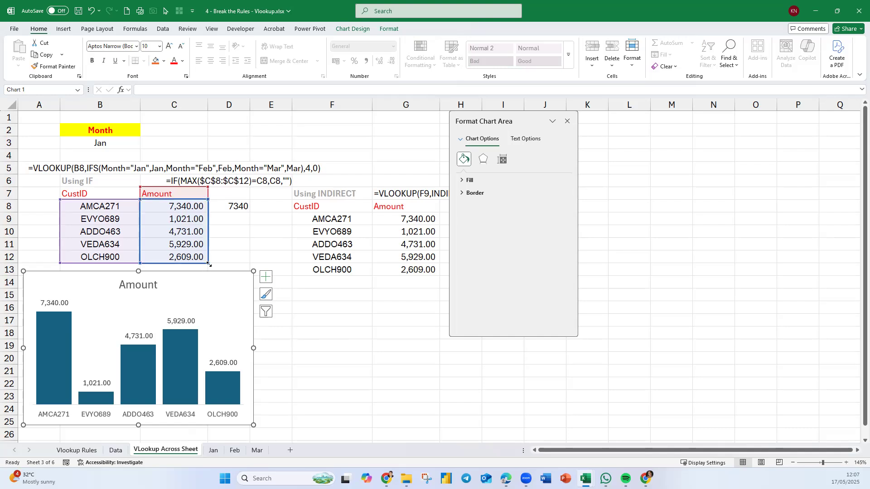
{"action": "left_click_drag", "start_coordinate": [212, 264], "coordinate": [238, 259]}
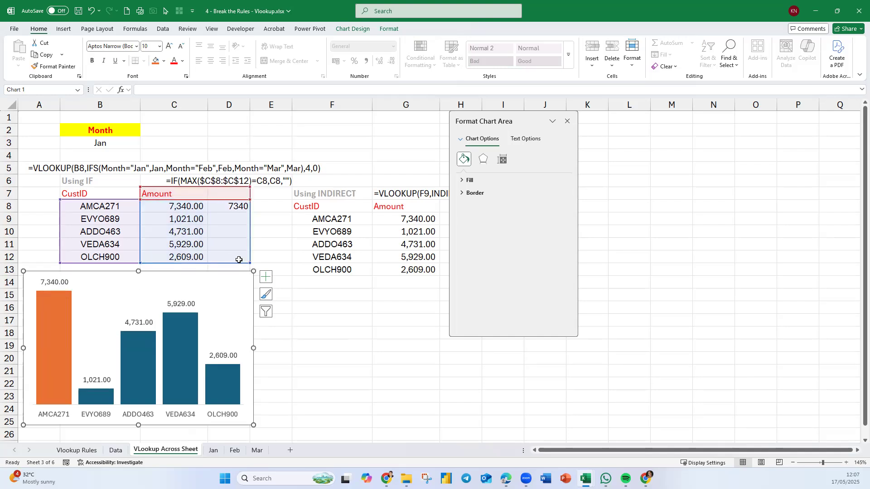
Try lower Series Overlap values of 8% and 56% on the helper series, restoring 100% each time.
{"action": "left_click", "coordinate": [45, 342]}
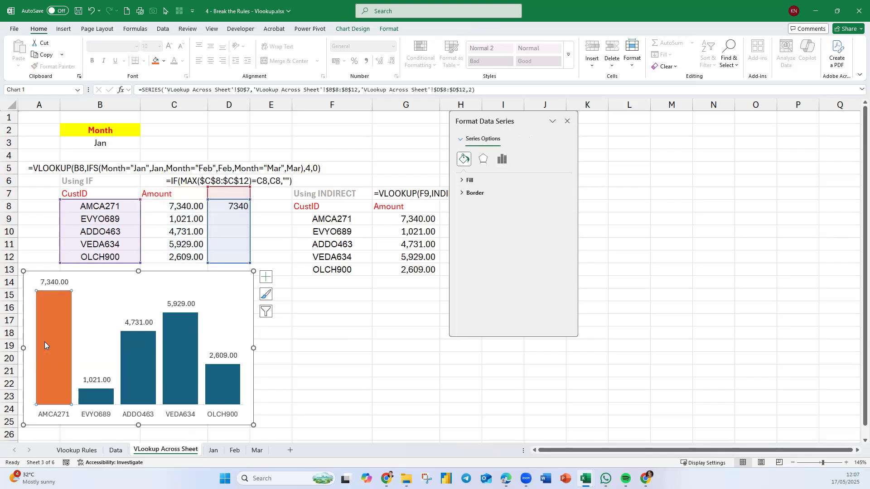
{"action": "right_click", "coordinate": [45, 341]}
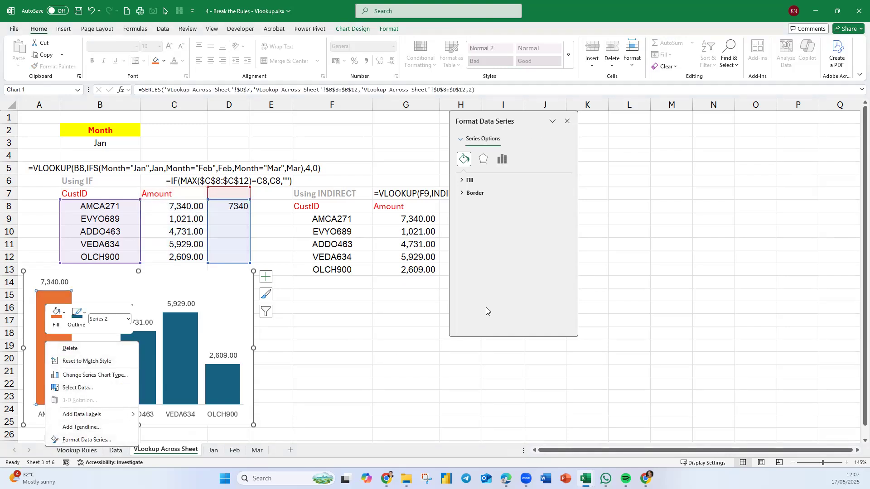
{"action": "left_click", "coordinate": [107, 444]}
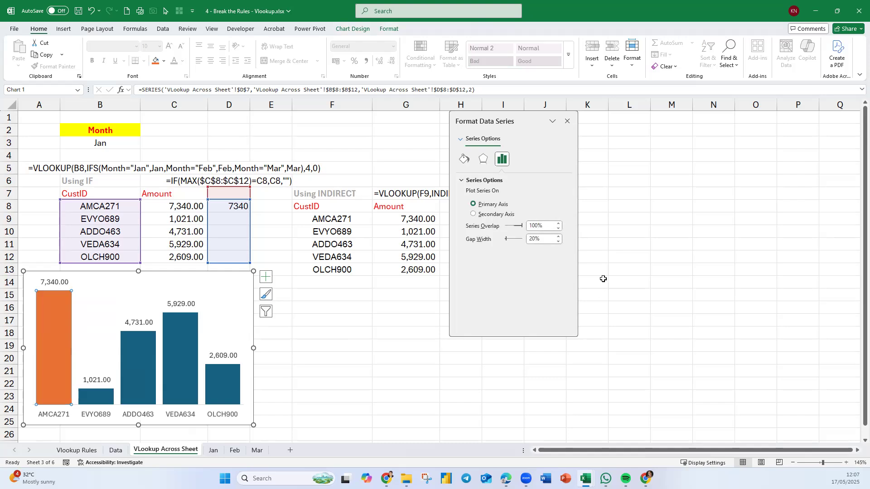
{"action": "left_click_drag", "start_coordinate": [520, 227], "coordinate": [518, 230]}
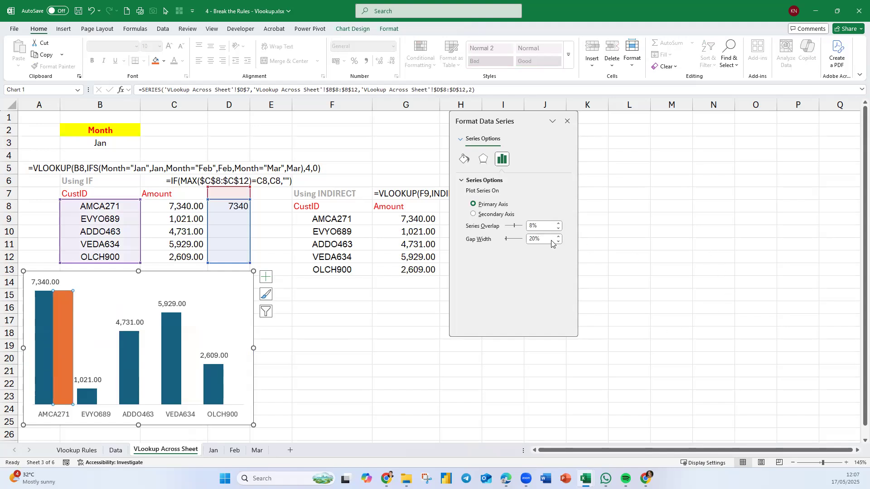
{"action": "left_click_drag", "start_coordinate": [515, 227], "coordinate": [522, 226]}
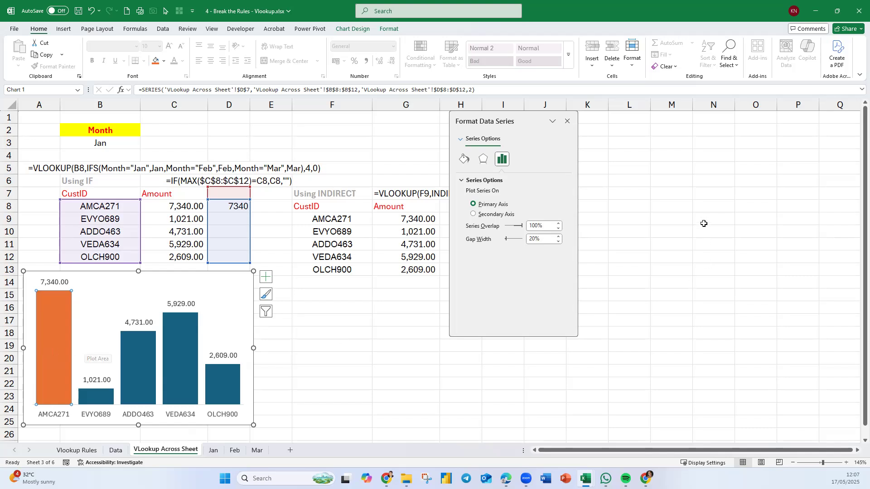
{"action": "left_click_drag", "start_coordinate": [522, 230], "coordinate": [518, 229]}
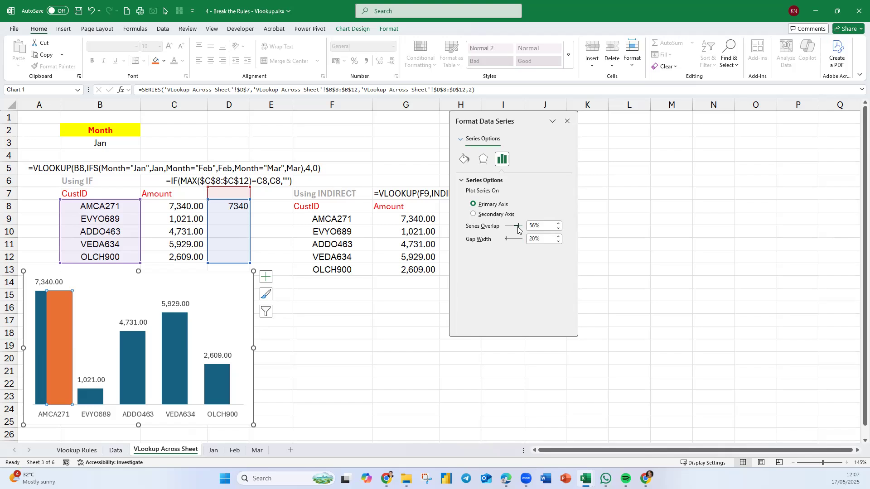
{"action": "left_click_drag", "start_coordinate": [518, 227], "coordinate": [526, 226]}
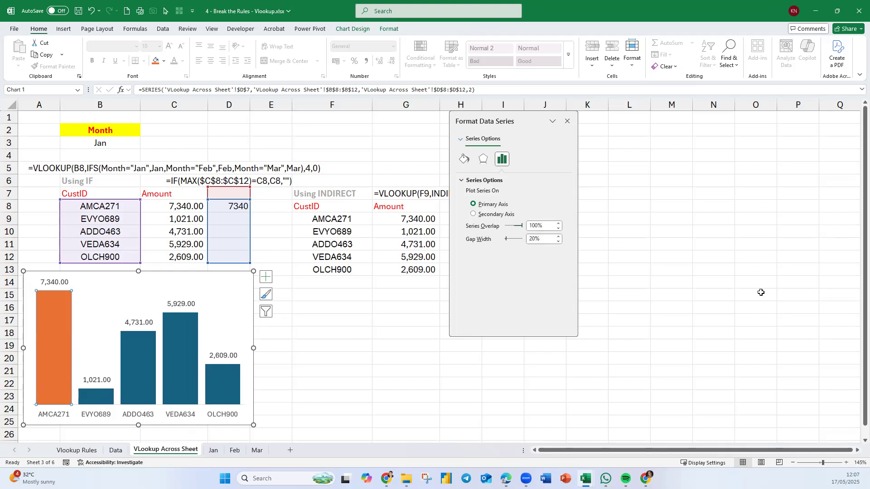
{"action": "left_click", "coordinate": [400, 386]}
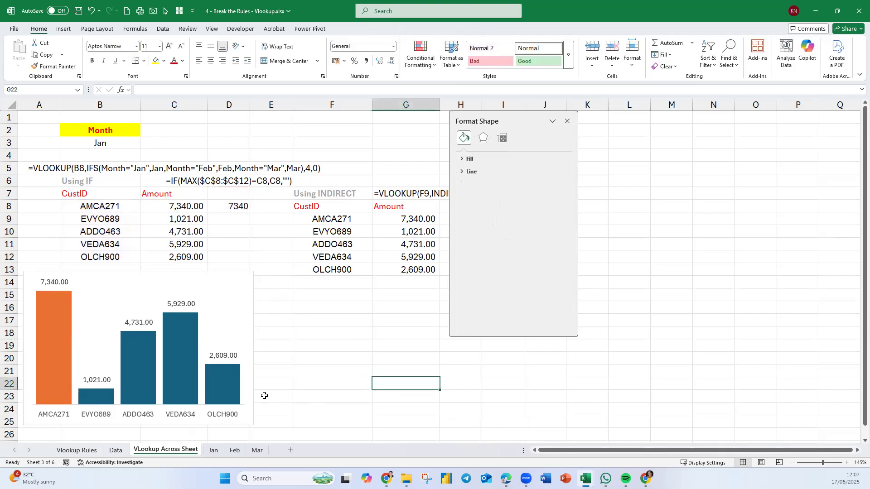
Fill the chart's helper series that marks the maximum amount with standard red.
{"action": "left_click", "coordinate": [64, 320]}
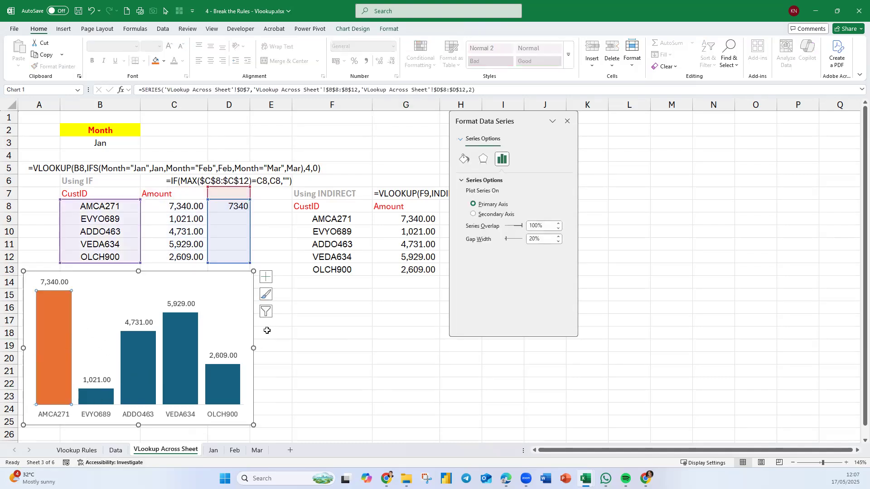
{"action": "left_click", "coordinate": [164, 62]}
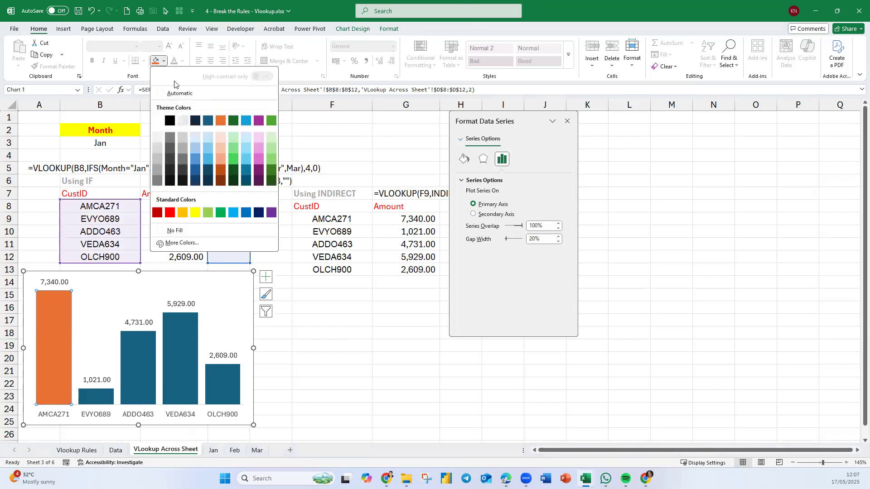
{"action": "left_click", "coordinate": [170, 213]}
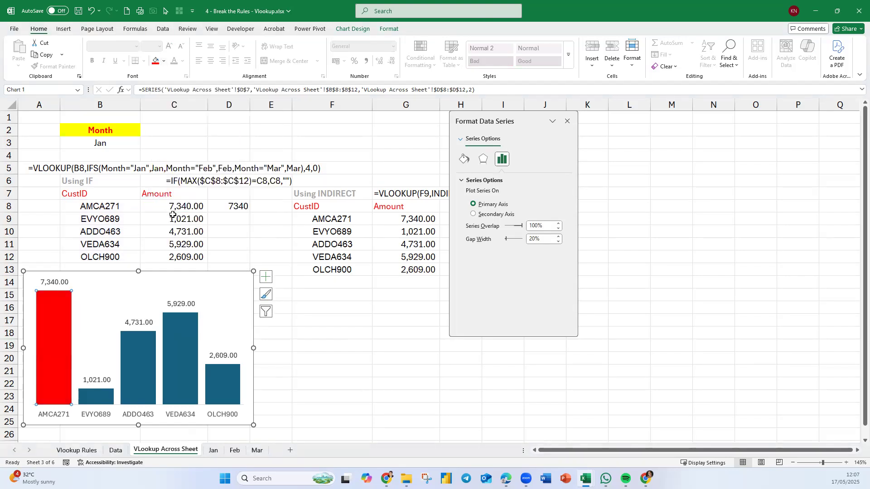
{"action": "left_click", "coordinate": [383, 409]}
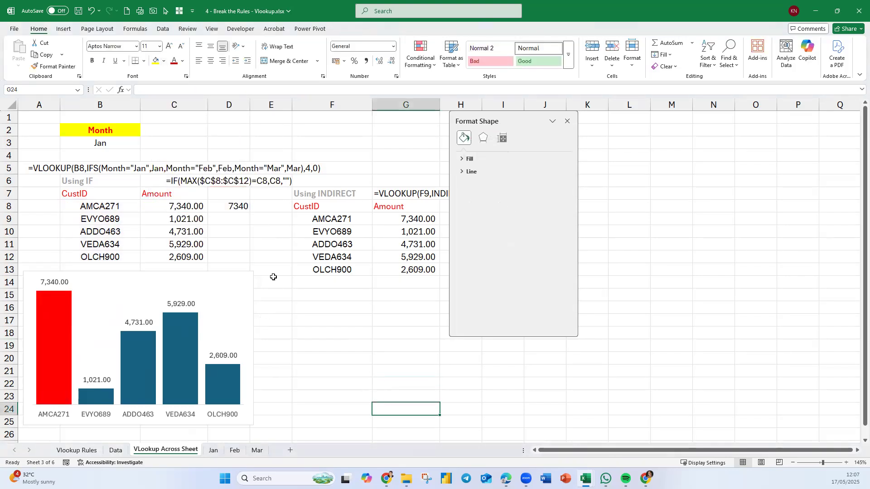
Set the Month in B3 to Feb and close the formatting pane.
{"action": "left_click", "coordinate": [112, 148]}
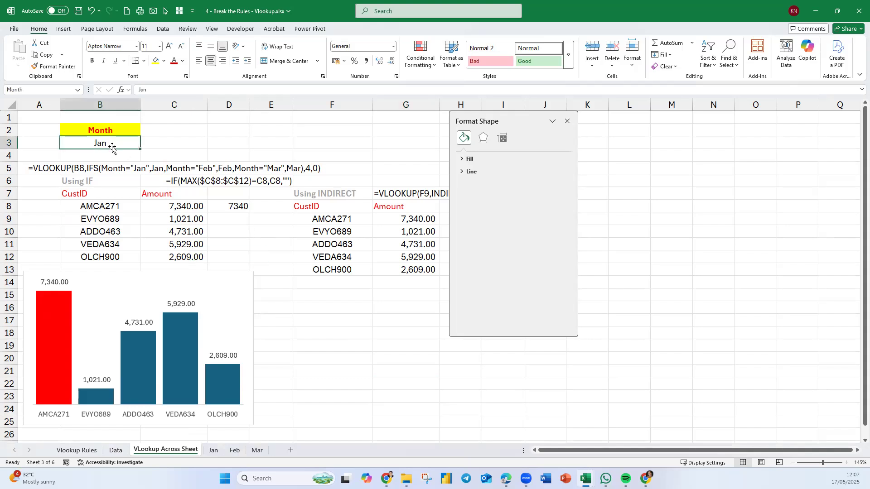
{"action": "type", "text": "Feb"}
{"action": "key", "text": "Return"}
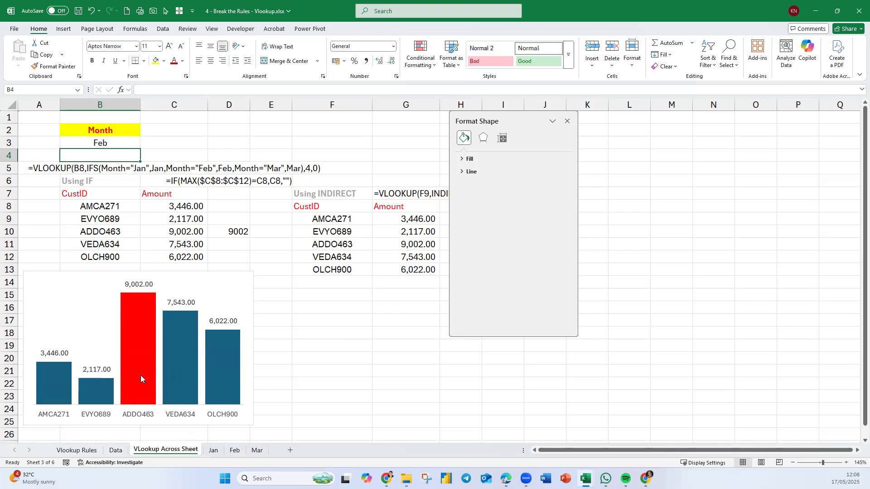
{"action": "mouse_move", "coordinate": [135, 384]}
{"action": "left_click", "coordinate": [568, 121]}
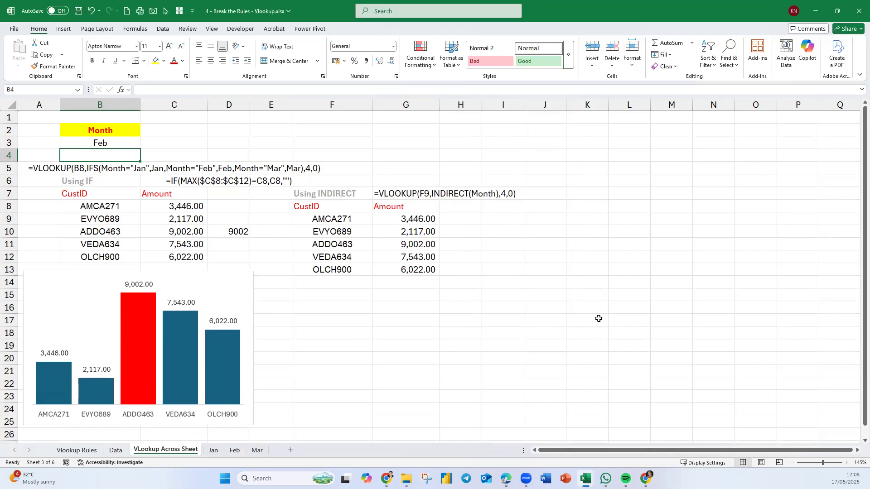
{"action": "left_click", "coordinate": [630, 322]}
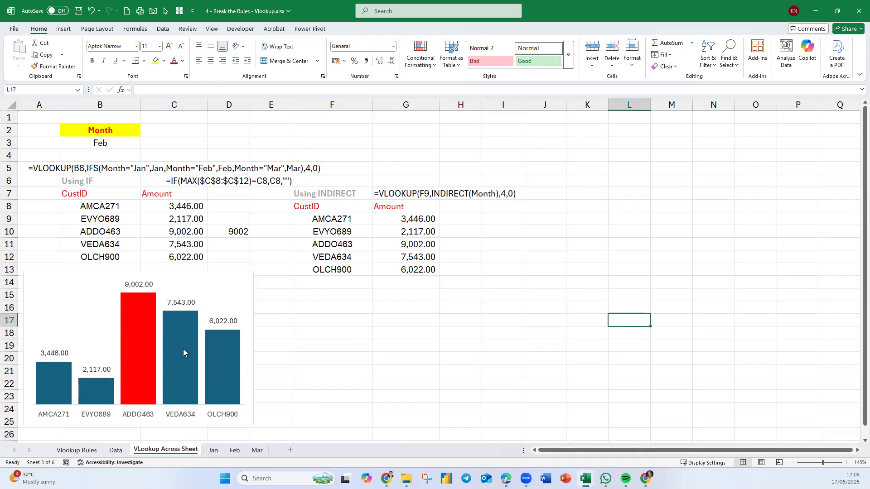
{"action": "mouse_move", "coordinate": [174, 373]}
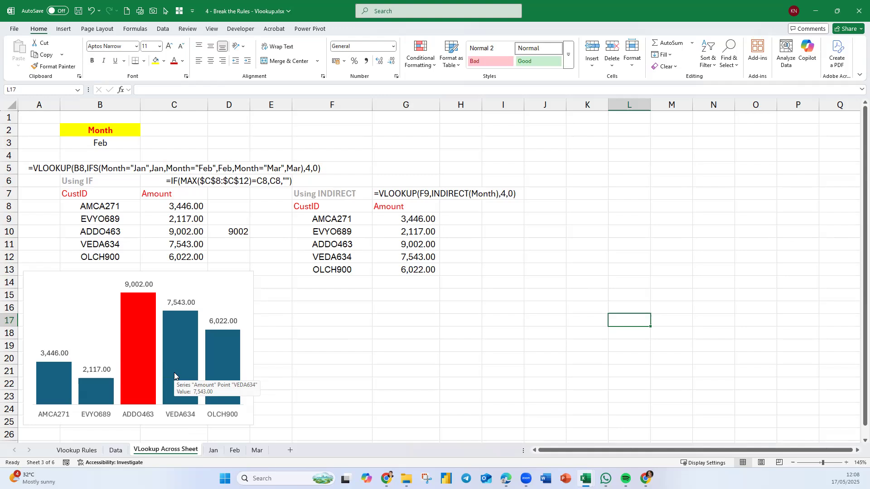
{"action": "left_click", "coordinate": [437, 349]}
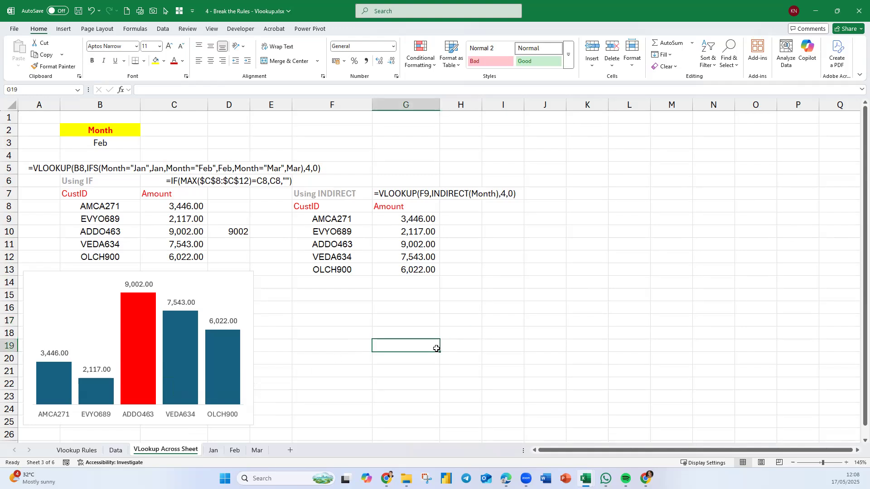
{"action": "left_click", "coordinate": [26, 276]}
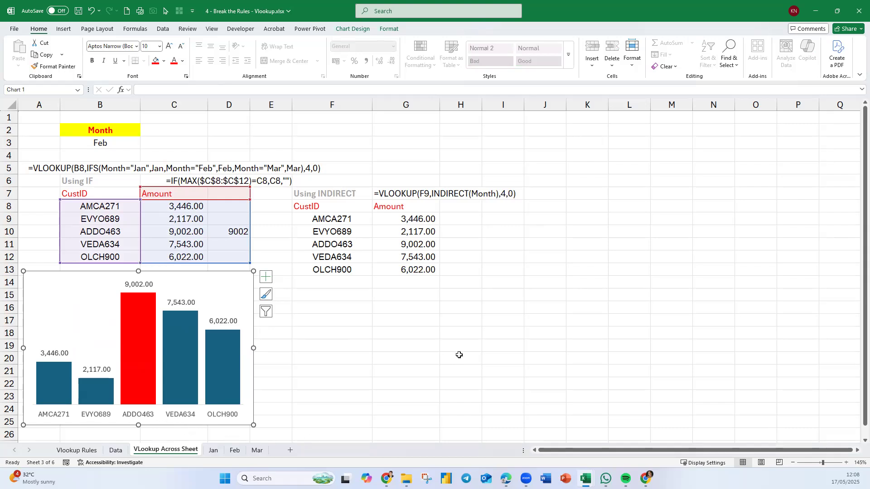
{"action": "left_click", "coordinate": [445, 352]}
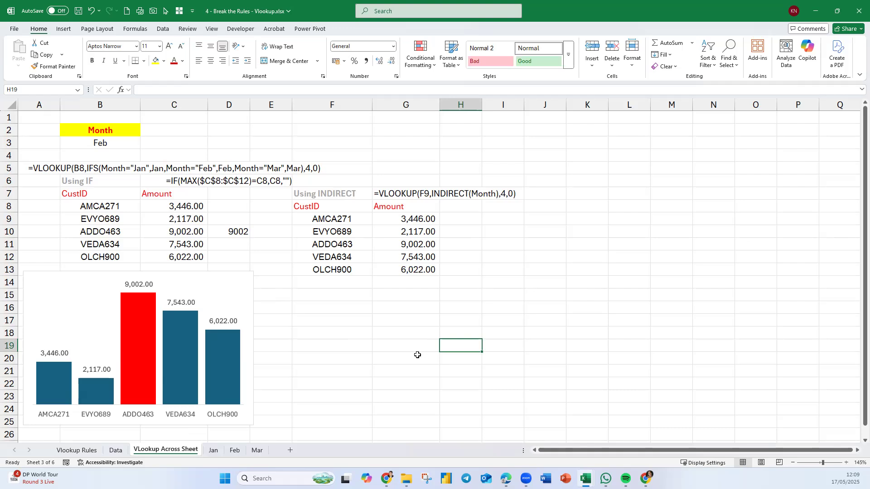
Move the column chart slightly toward column E, keeping it just beneath the Using IF CustID and Amount table.
{"action": "left_click_drag", "start_coordinate": [247, 276], "coordinate": [267, 288]}
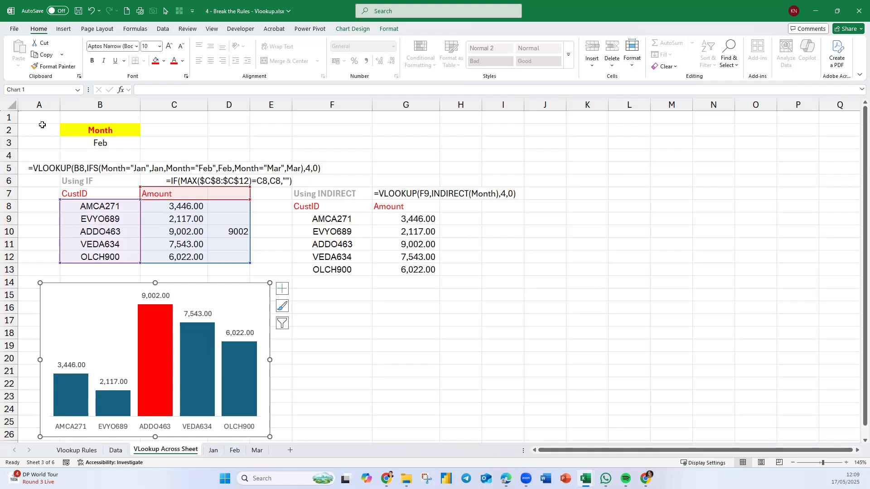
{"action": "left_click_drag", "start_coordinate": [23, 155], "coordinate": [508, 434]}
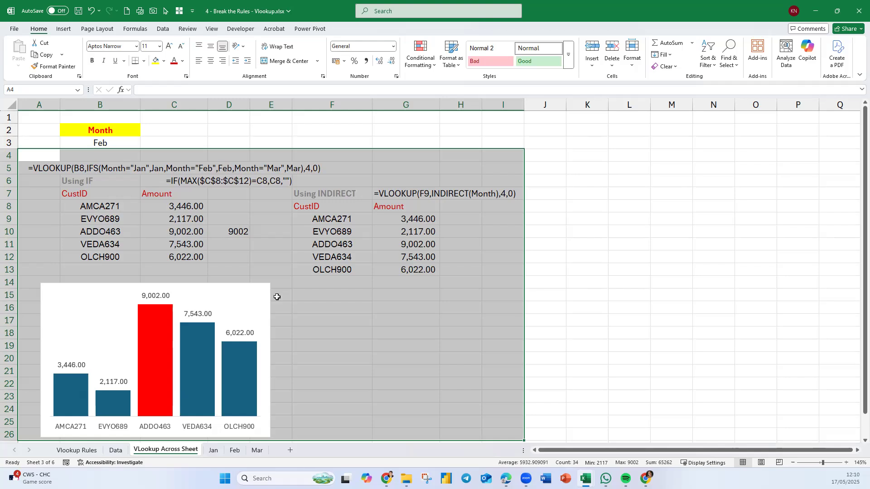
{"action": "left_click", "coordinate": [468, 376]}
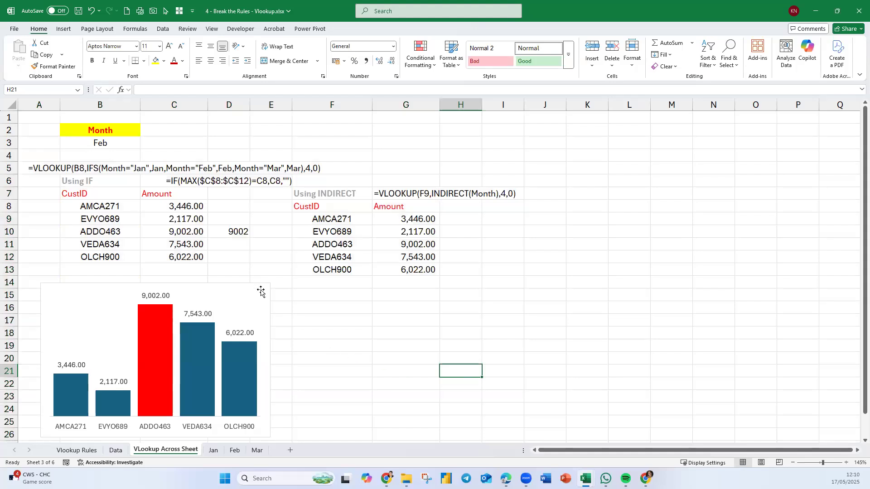
{"action": "left_click_drag", "start_coordinate": [261, 289], "coordinate": [265, 279]}
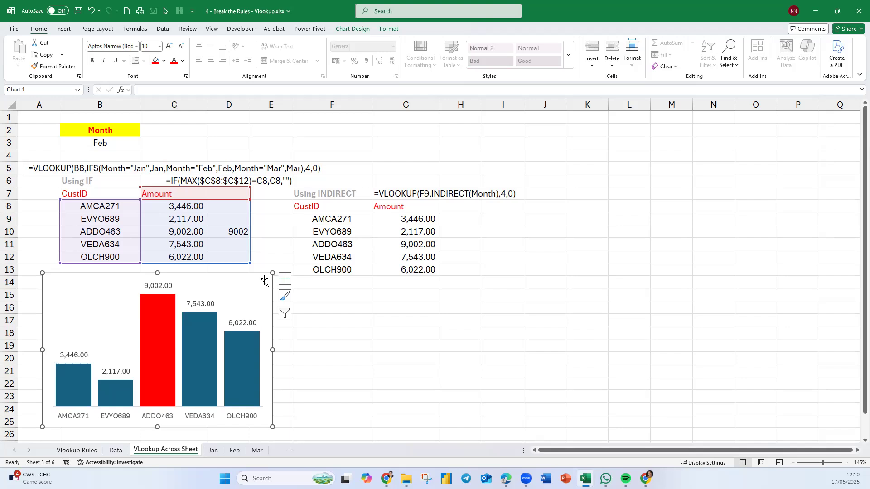
{"action": "left_click", "coordinate": [391, 361]}
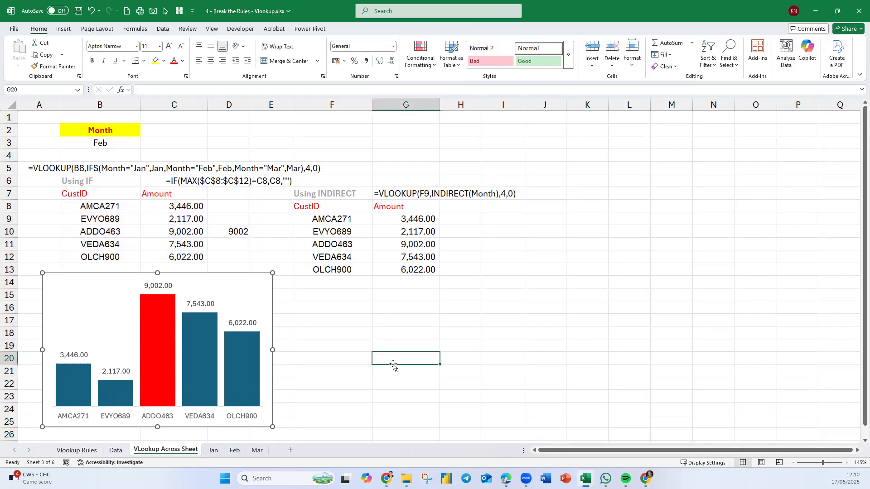
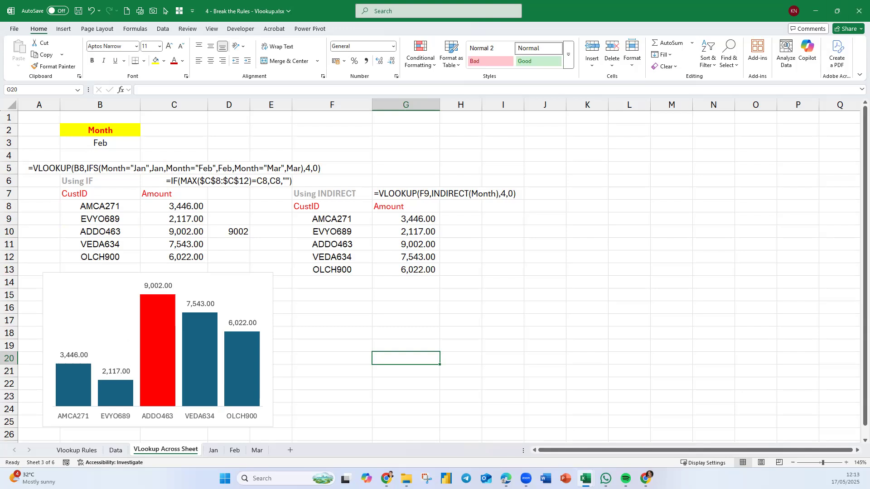
Save a copy of the workbook in the same folder as 4 - Break the Rules - Vlookup - Done.xlsx.
{"action": "left_click", "coordinate": [15, 29]}
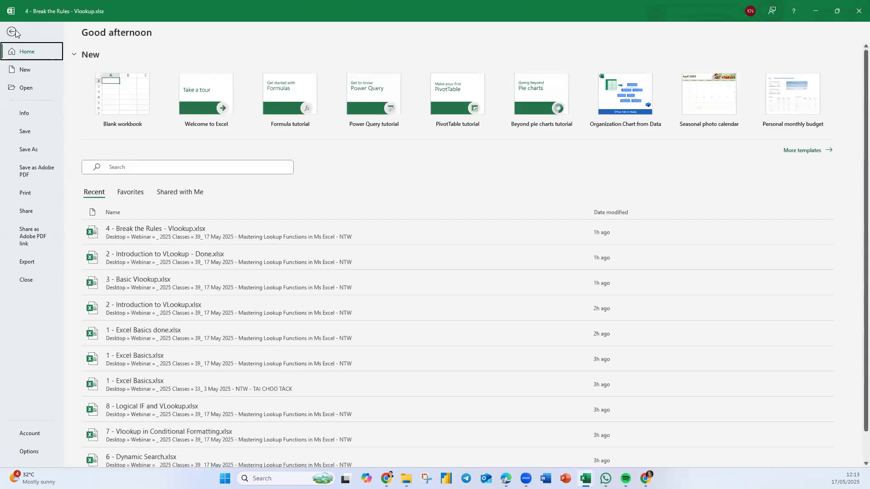
{"action": "left_click", "coordinate": [42, 151]}
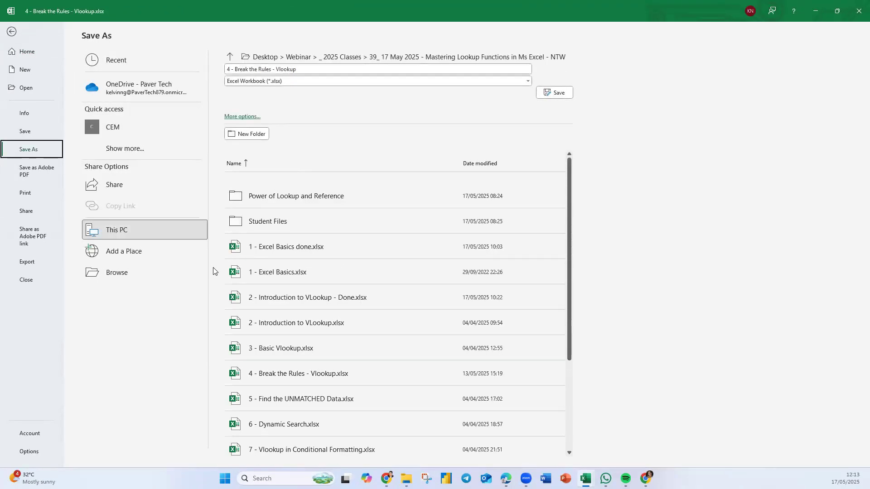
{"action": "left_click", "coordinate": [145, 278]}
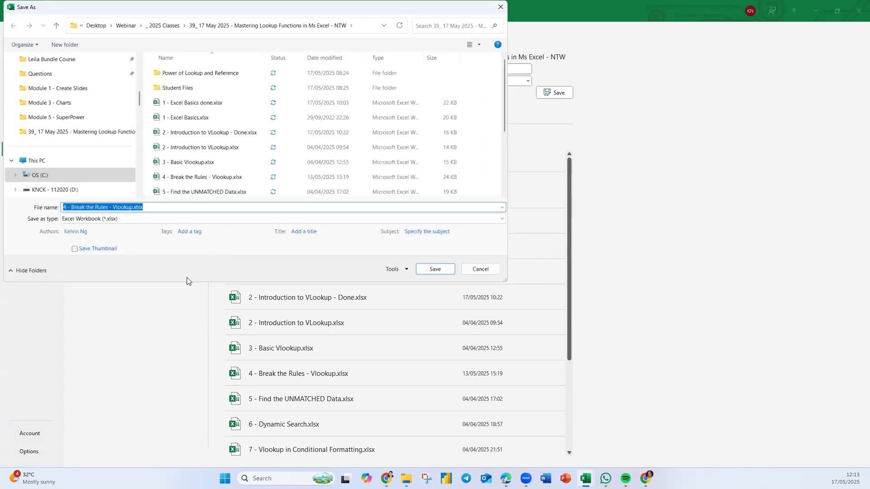
{"action": "left_click", "coordinate": [133, 207]}
{"action": "type", "text": "- Done"}
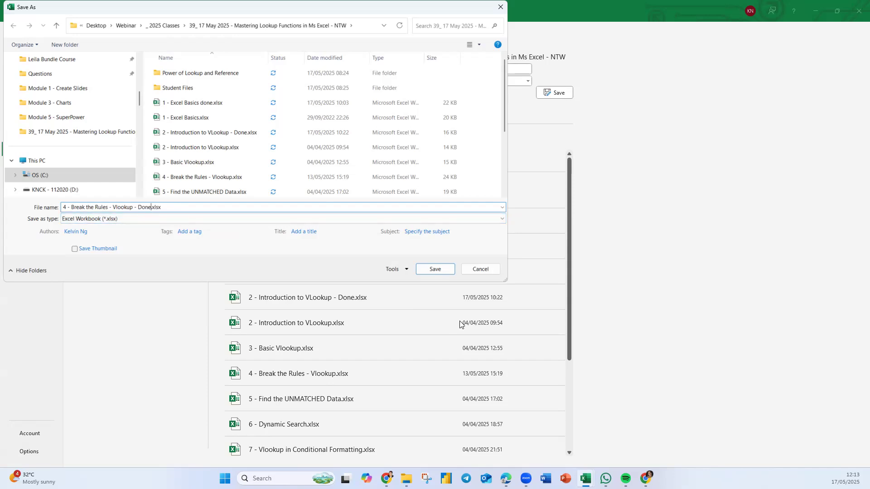
{"action": "left_click", "coordinate": [440, 269]}
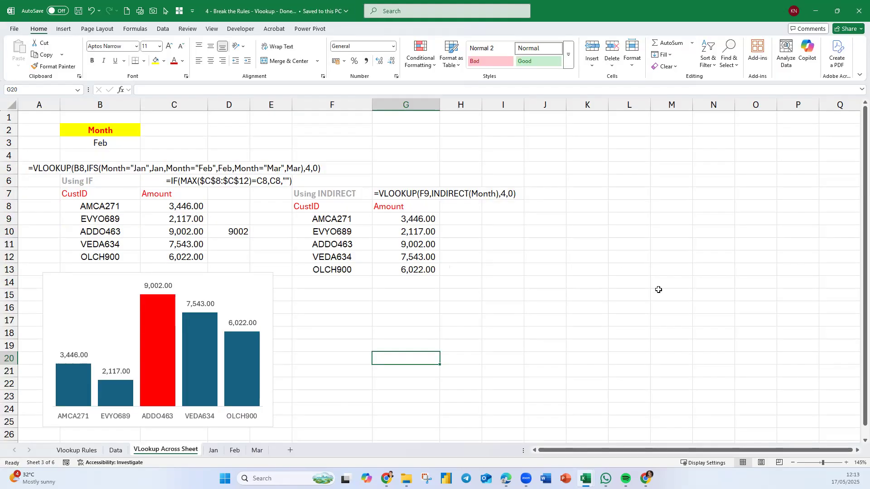
Close the finished workbook, and close 3 - Basic Vlookup.xlsx and 2 - Introduction to VLookup - Done.xlsx without saving their changes.
{"action": "left_click", "coordinate": [858, 13]}
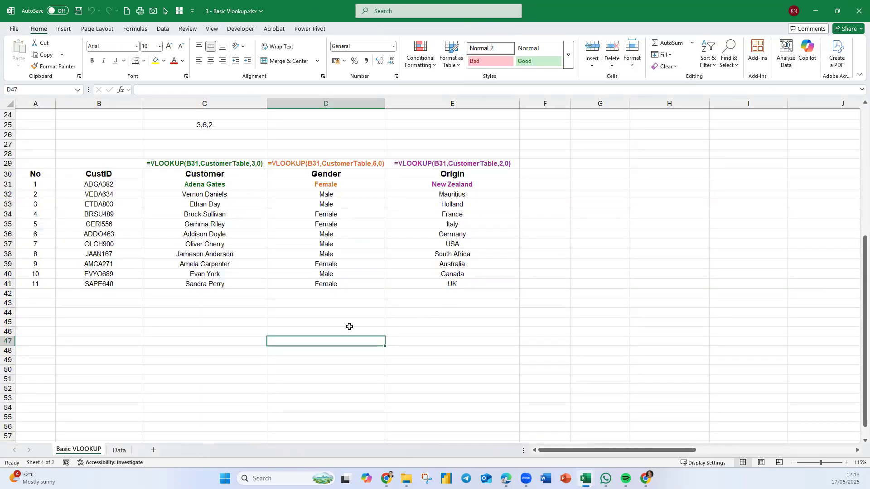
{"action": "left_click", "coordinate": [858, 16]}
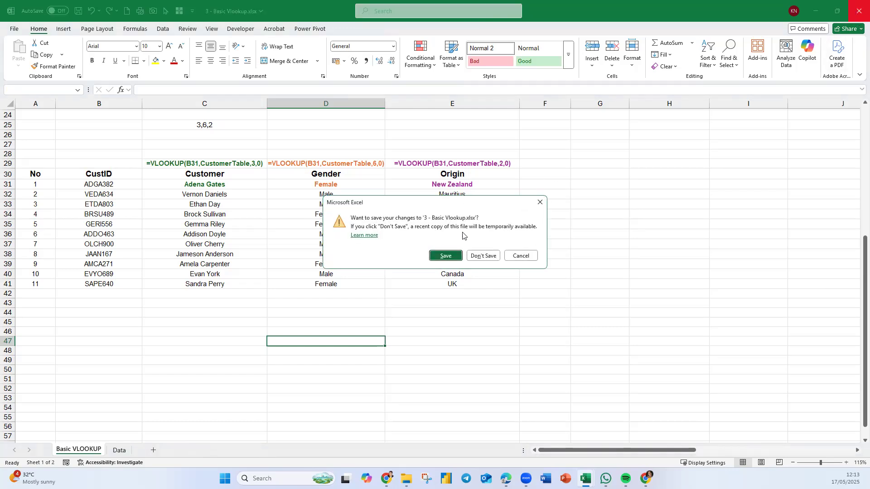
{"action": "left_click", "coordinate": [477, 256]}
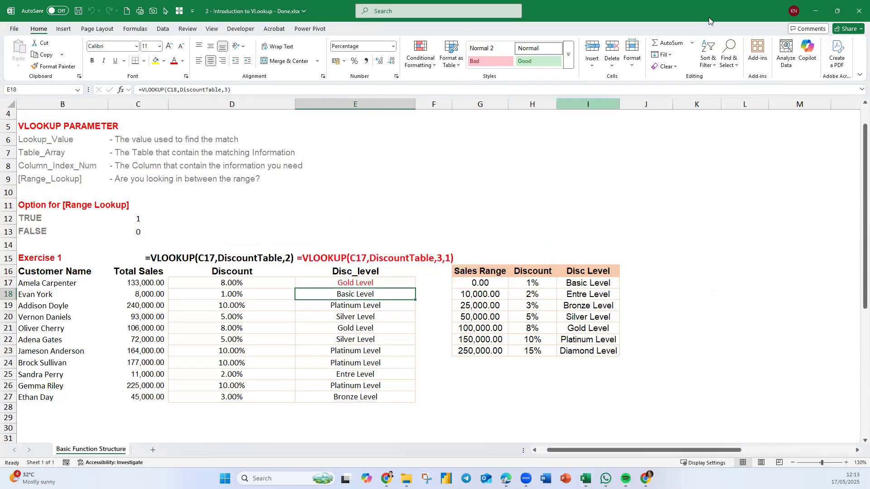
{"action": "left_click", "coordinate": [858, 10]}
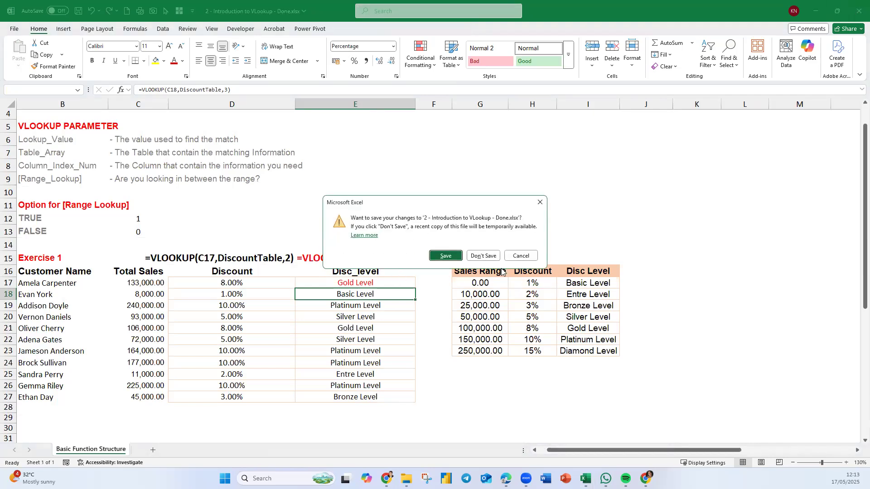
{"action": "left_click", "coordinate": [477, 256]}
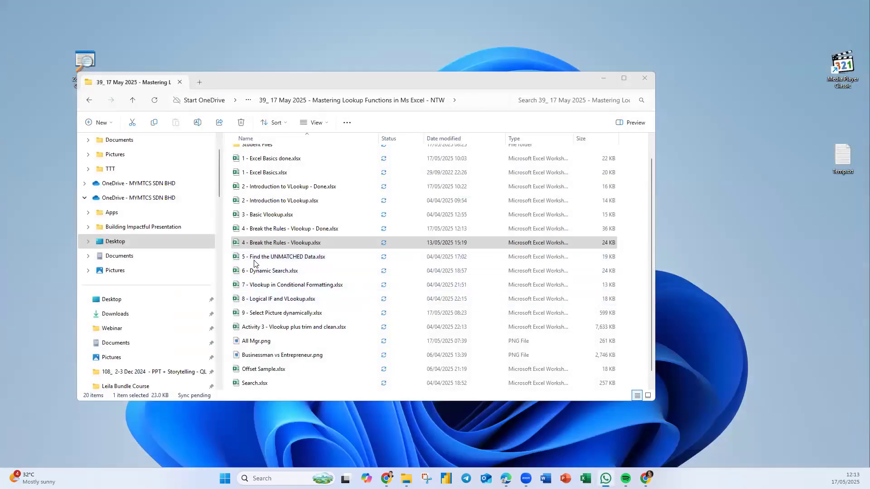
Open 5 - Find the UNMATCHED Data.xlsx from the class folder and select the EMP# header in A1 of FEBRUARY.
{"action": "left_click", "coordinate": [254, 262]}
{"action": "double_click", "coordinate": [234, 256]}
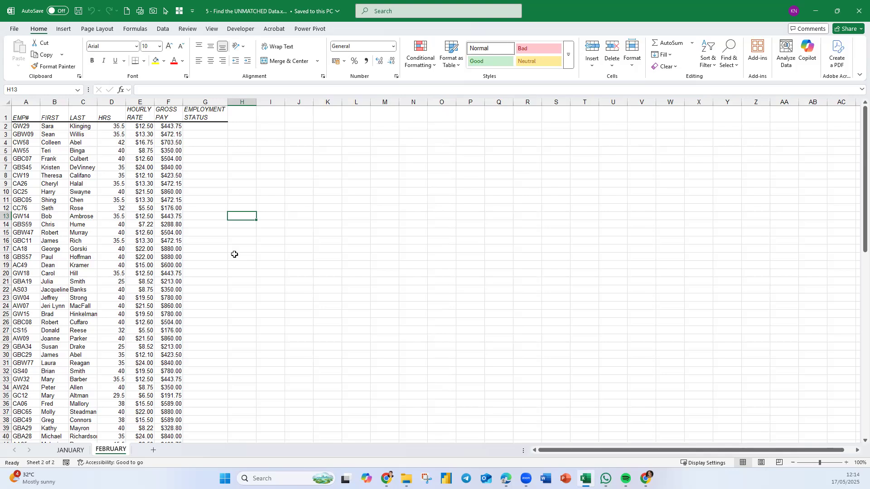
{"action": "left_click_drag", "start_coordinate": [9, 122], "coordinate": [9, 124]}
{"action": "left_click", "coordinate": [36, 118]}
{"action": "scroll", "coordinate": [106, 211], "scroll_direction": "up", "scroll_amount": 5}
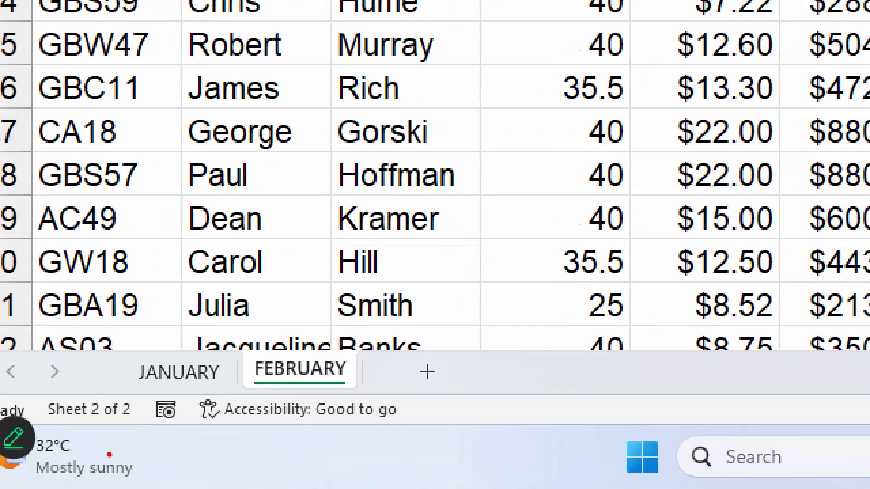
Look over the employee records in columns A to F on the JANUARY and FEBRUARY sheets.
{"action": "left_click_drag", "start_coordinate": [121, 355], "coordinate": [270, 399]}
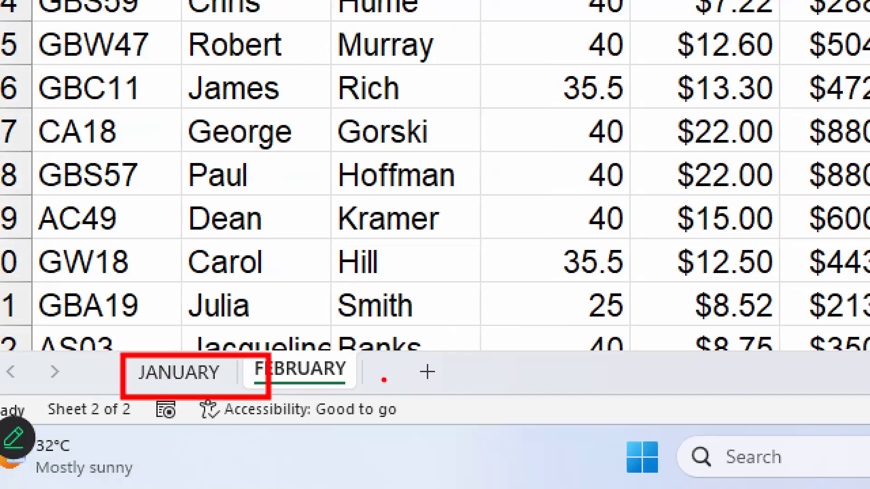
{"action": "left_click_drag", "start_coordinate": [352, 375], "coordinate": [416, 356]}
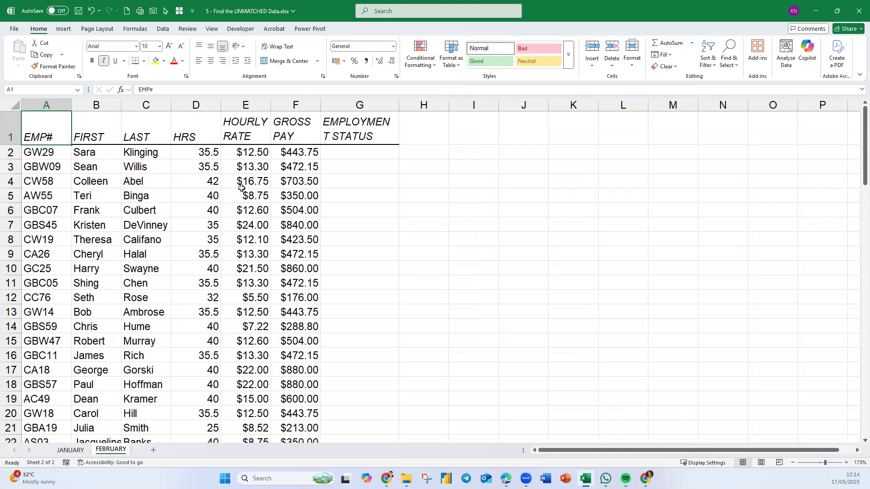
{"action": "left_click", "coordinate": [75, 451]}
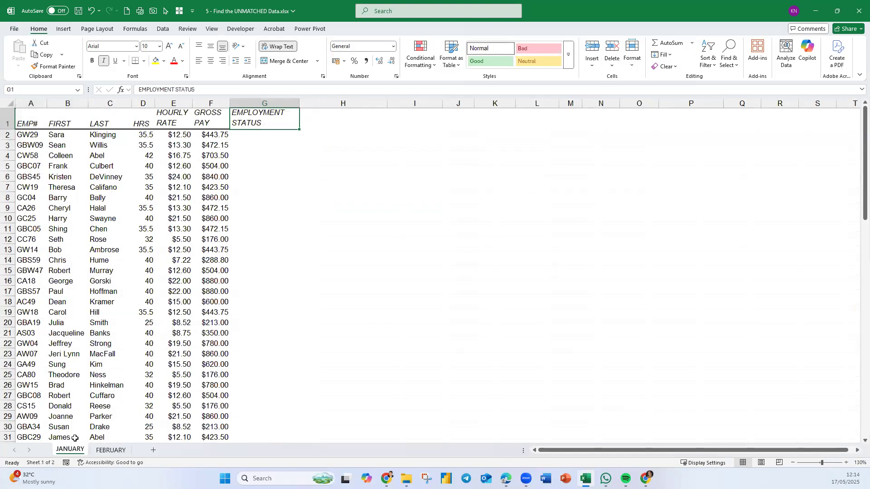
{"action": "left_click_drag", "start_coordinate": [32, 136], "coordinate": [209, 417]}
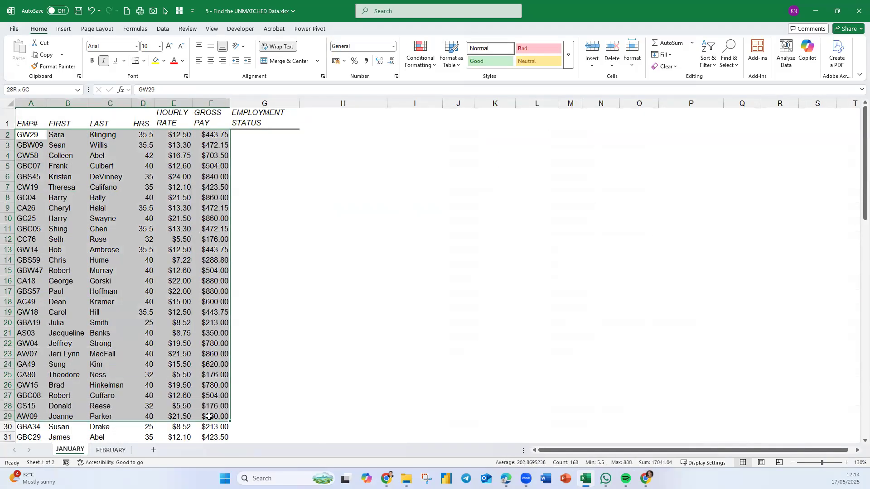
{"action": "left_click", "coordinate": [112, 450]}
{"action": "left_click_drag", "start_coordinate": [41, 146], "coordinate": [297, 415]}
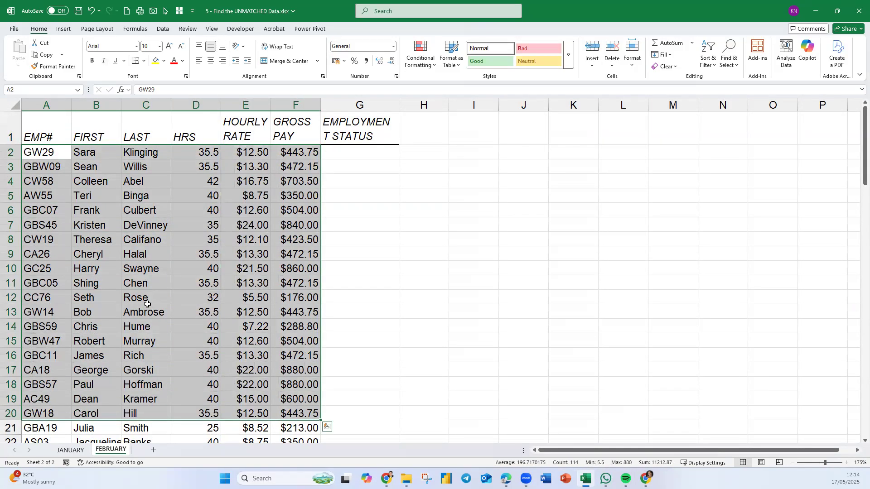
{"action": "scroll", "coordinate": [147, 305], "scroll_direction": "down", "scroll_amount": 1}
{"action": "left_click", "coordinate": [73, 452]}
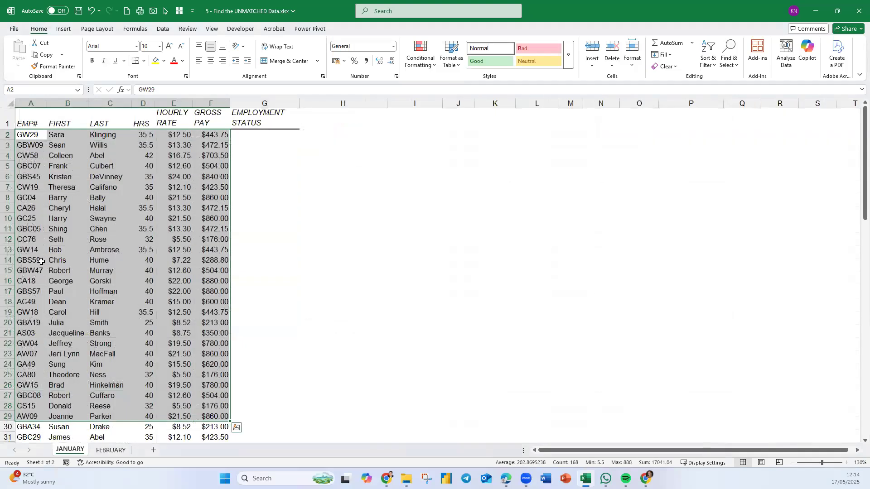
{"action": "scroll", "coordinate": [73, 216], "scroll_direction": "up", "scroll_amount": 2}
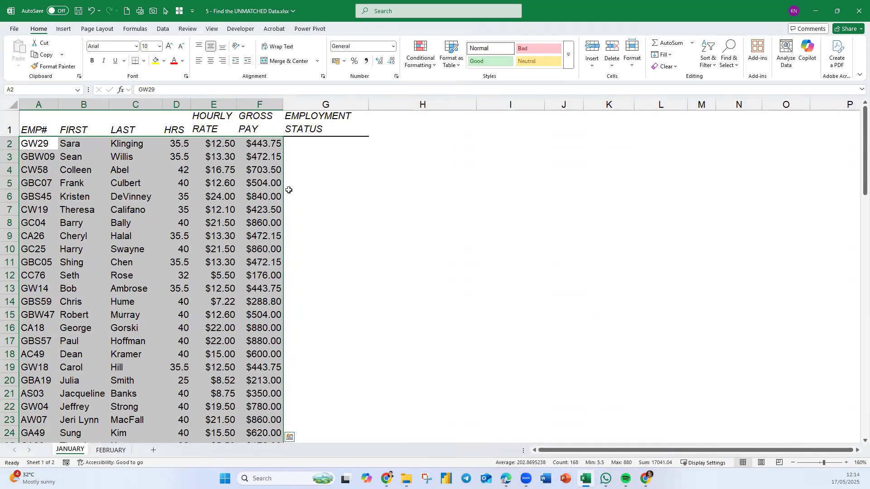
Compare JANUARY's employee numbers, names, hours and rates with the records on FEBRUARY.
{"action": "left_click", "coordinate": [342, 216]}
{"action": "left_click_drag", "start_coordinate": [42, 144], "coordinate": [245, 438]}
{"action": "left_click_drag", "start_coordinate": [37, 144], "coordinate": [38, 157]}
{"action": "left_click_drag", "start_coordinate": [68, 198], "coordinate": [177, 368]}
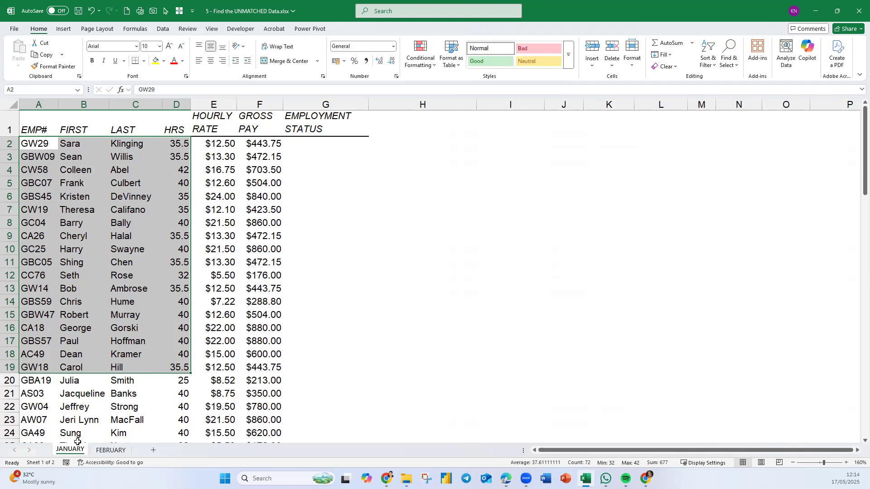
{"action": "left_click", "coordinate": [111, 451]}
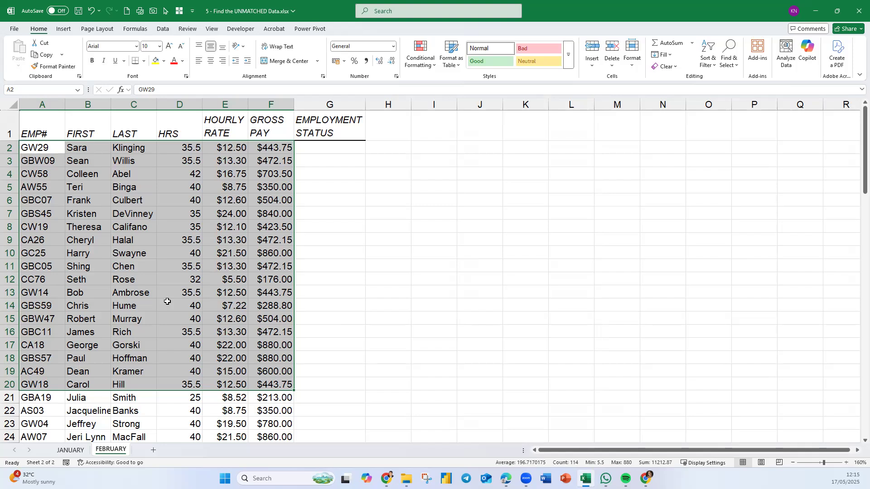
{"action": "left_click", "coordinate": [78, 452]}
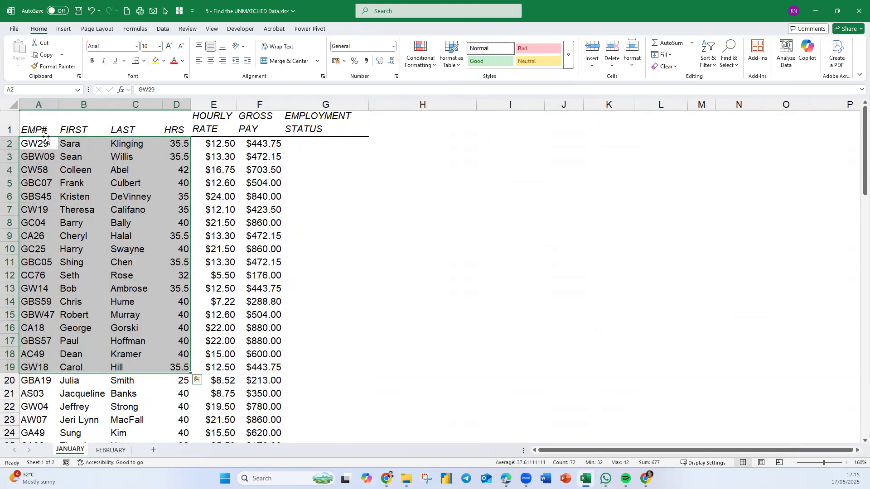
{"action": "left_click_drag", "start_coordinate": [45, 132], "coordinate": [218, 394]}
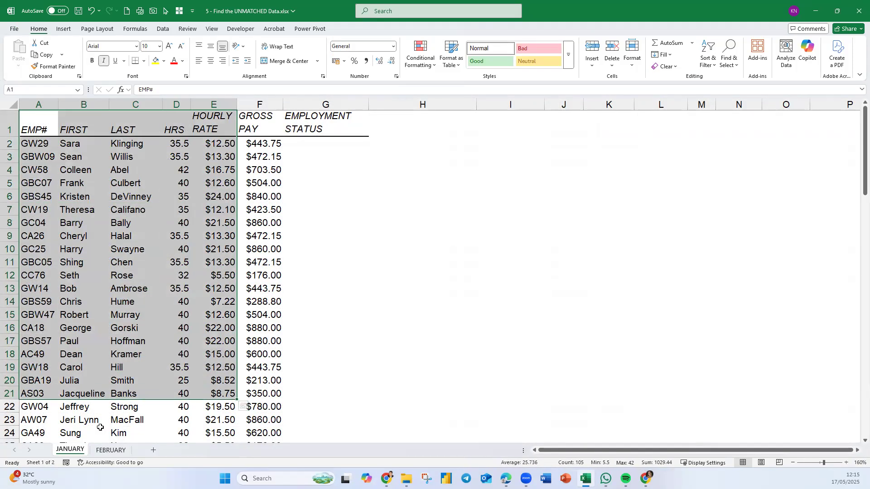
Examine FEBRUARY's EMP# to GROSS PAY columns against JANUARY's EMP# to HRS columns for unmatched employees.
{"action": "left_click", "coordinate": [109, 451]}
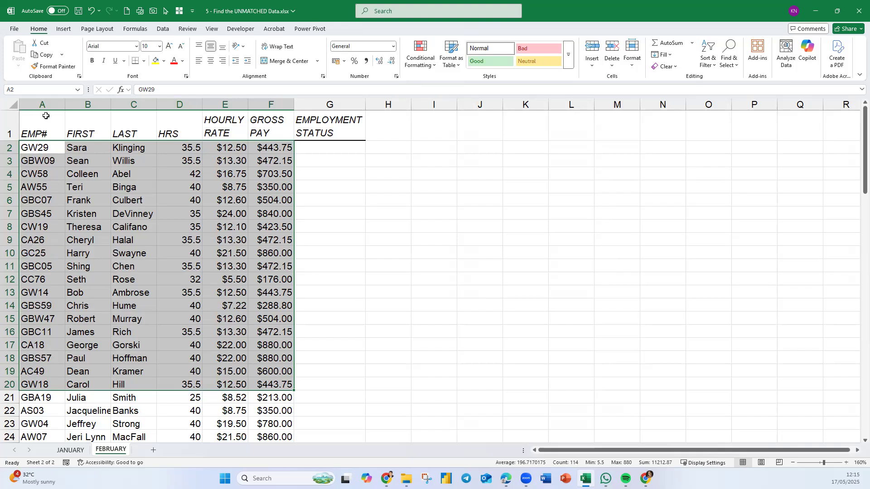
{"action": "left_click_drag", "start_coordinate": [48, 100], "coordinate": [272, 104]}
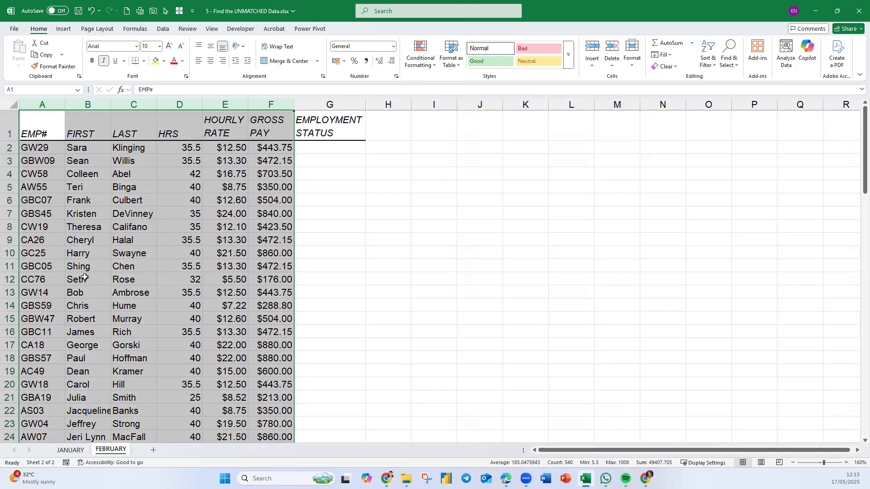
{"action": "left_click", "coordinate": [106, 196]}
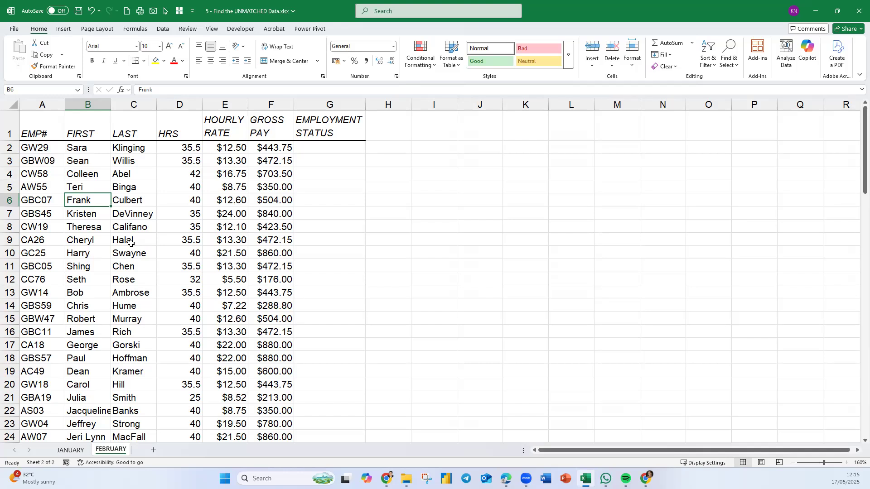
{"action": "left_click", "coordinate": [70, 450]}
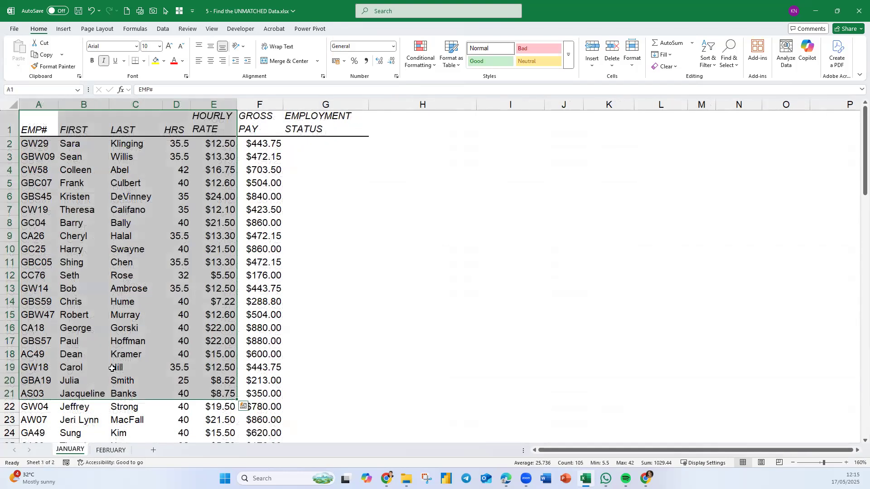
{"action": "left_click_drag", "start_coordinate": [44, 105], "coordinate": [172, 117]}
{"action": "left_click", "coordinate": [110, 450]}
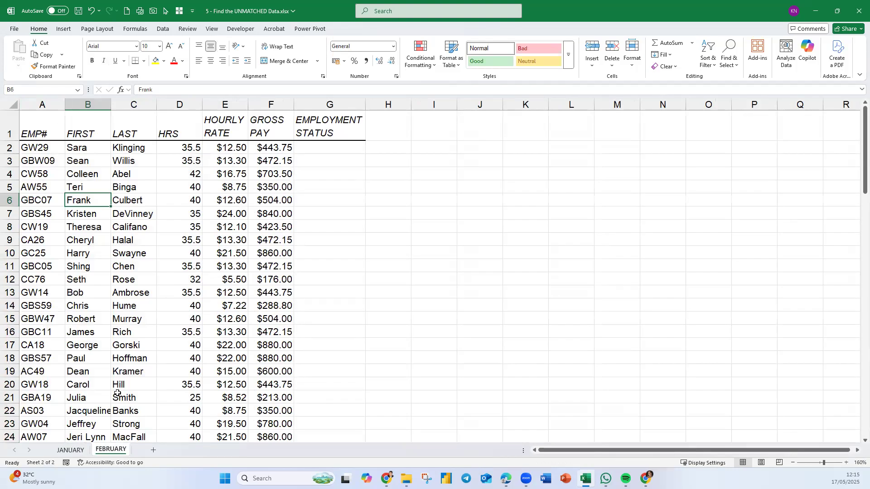
{"action": "left_click", "coordinate": [70, 450]}
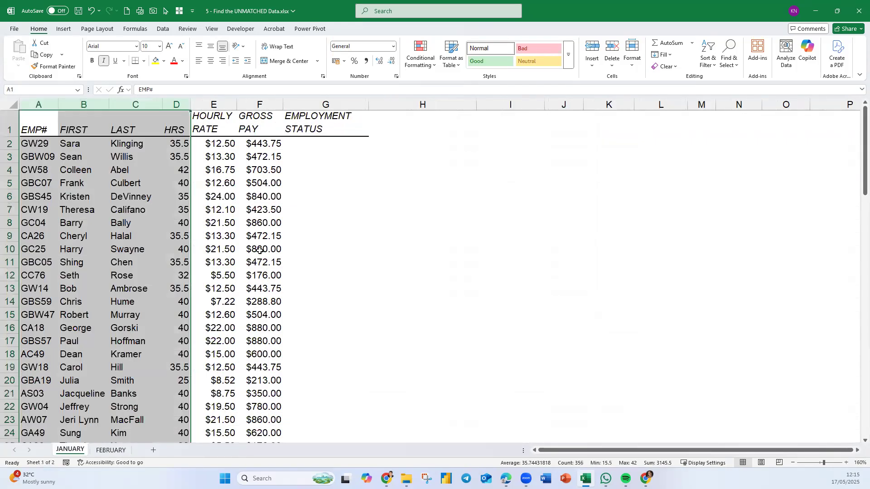
{"action": "left_click", "coordinate": [145, 191]}
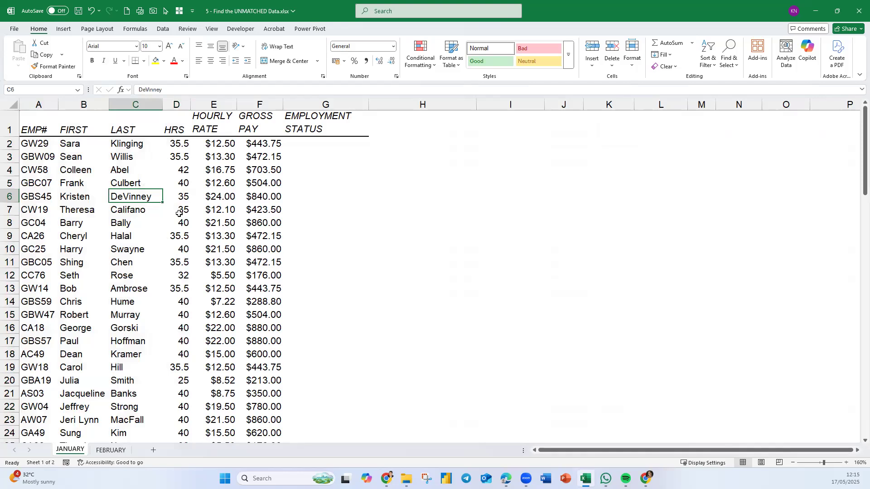
Review the EMPLOYMENT STATUS cells G2:G22 on JANUARY and the employee number in A2 used for the lookup.
{"action": "left_click", "coordinate": [330, 148]}
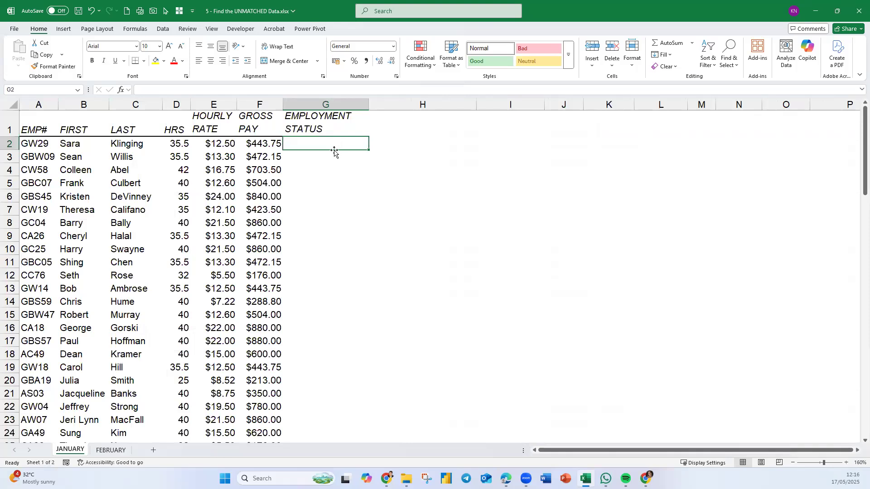
{"action": "left_click_drag", "start_coordinate": [333, 142], "coordinate": [325, 407]}
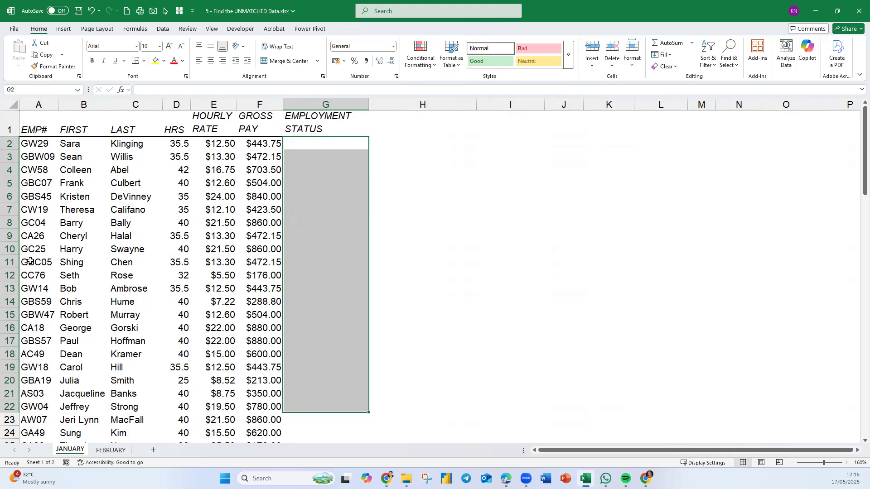
{"action": "left_click", "coordinate": [44, 145]}
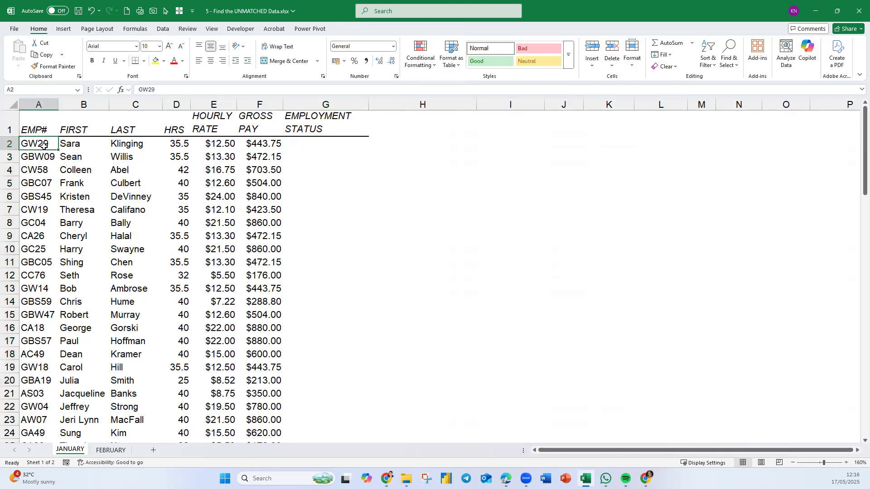
Check which cells the defined names January and February select in the workbook.
{"action": "left_click", "coordinate": [111, 451]}
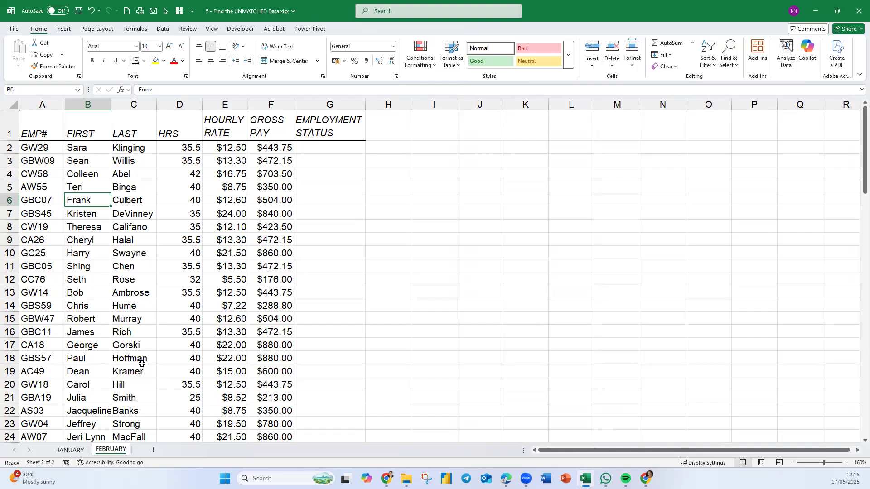
{"action": "left_click", "coordinate": [78, 92]}
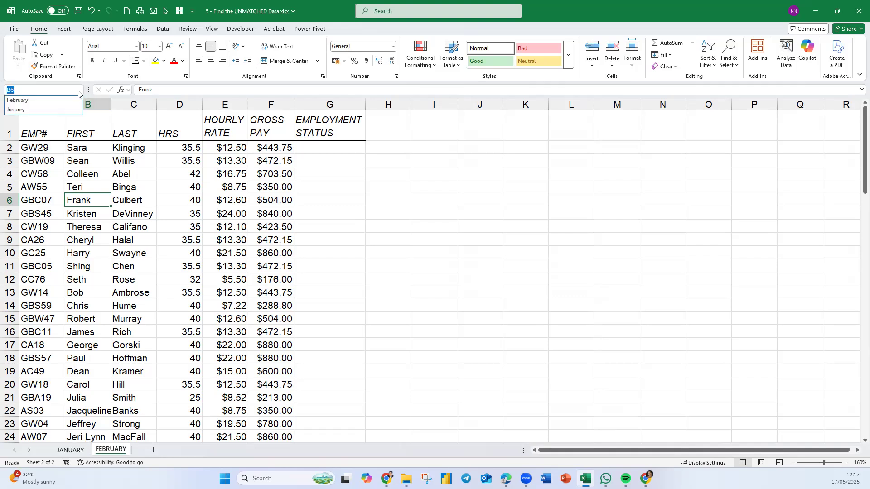
{"action": "left_click", "coordinate": [189, 255]}
{"action": "left_click", "coordinate": [79, 92]}
{"action": "left_click", "coordinate": [21, 110]}
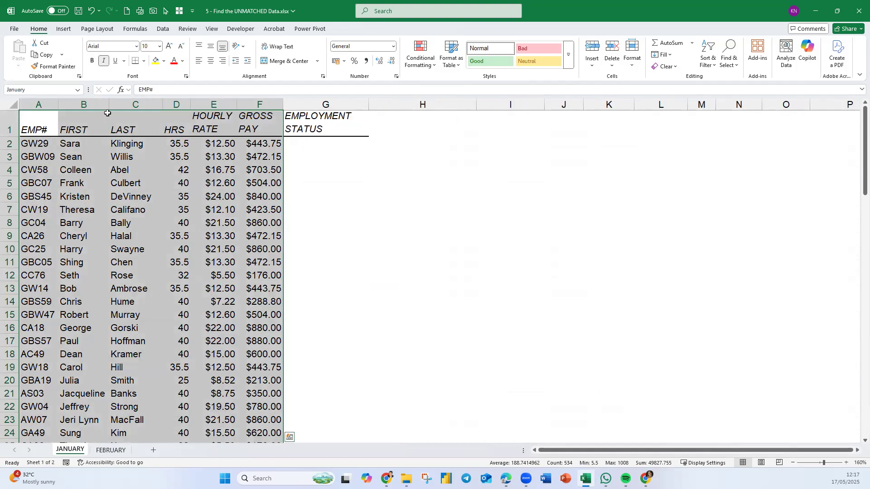
{"action": "left_click", "coordinate": [79, 90]}
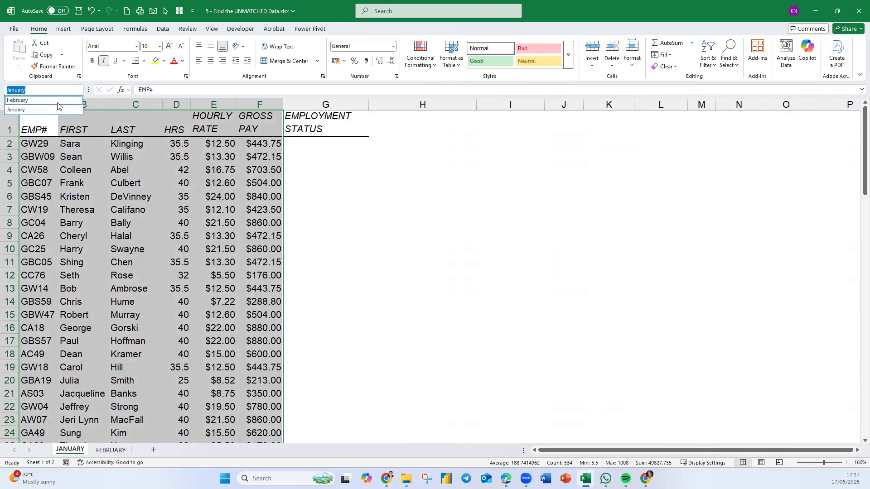
{"action": "left_click", "coordinate": [57, 102]}
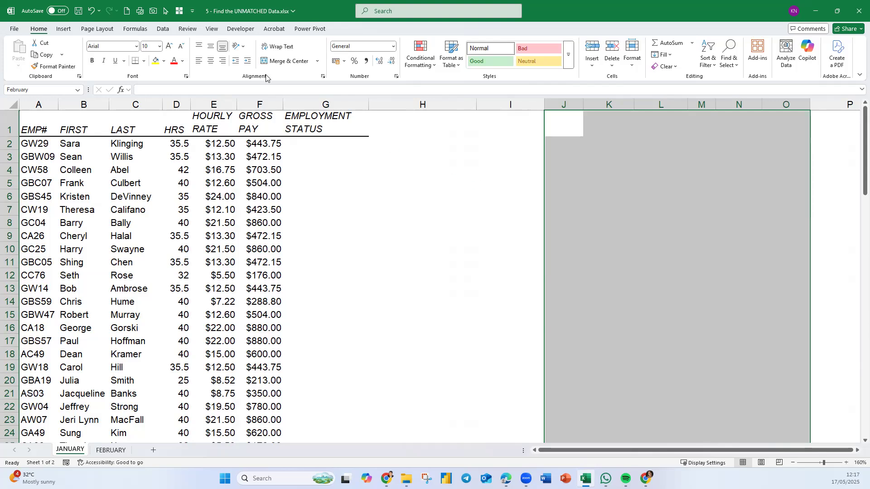
Redefine the February name in the Name Manager to refer to =FEBRUARY!$A$1:$F$90.
{"action": "left_click", "coordinate": [134, 29]}
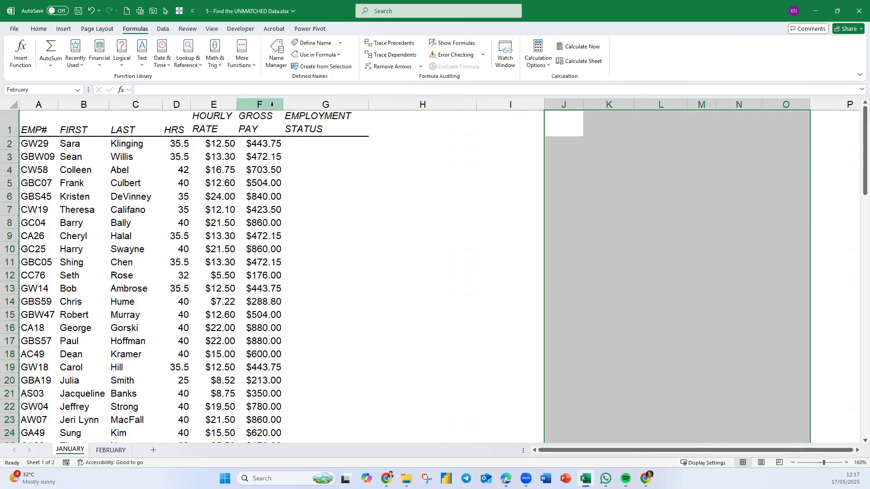
{"action": "left_click", "coordinate": [273, 63]}
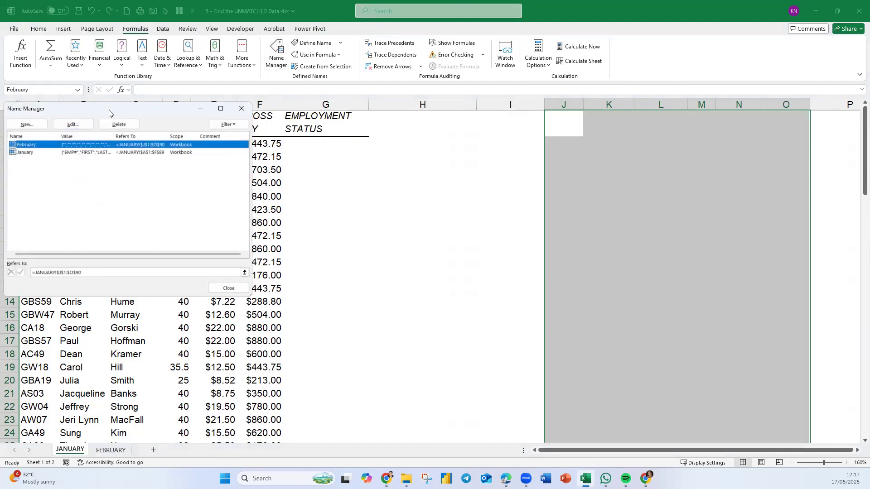
{"action": "left_click_drag", "start_coordinate": [109, 110], "coordinate": [391, 147]}
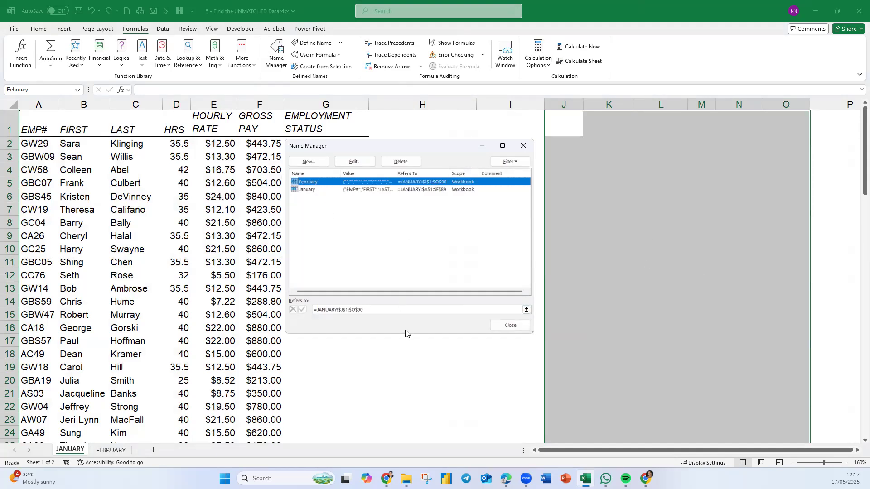
{"action": "left_click_drag", "start_coordinate": [368, 311], "coordinate": [291, 313]}
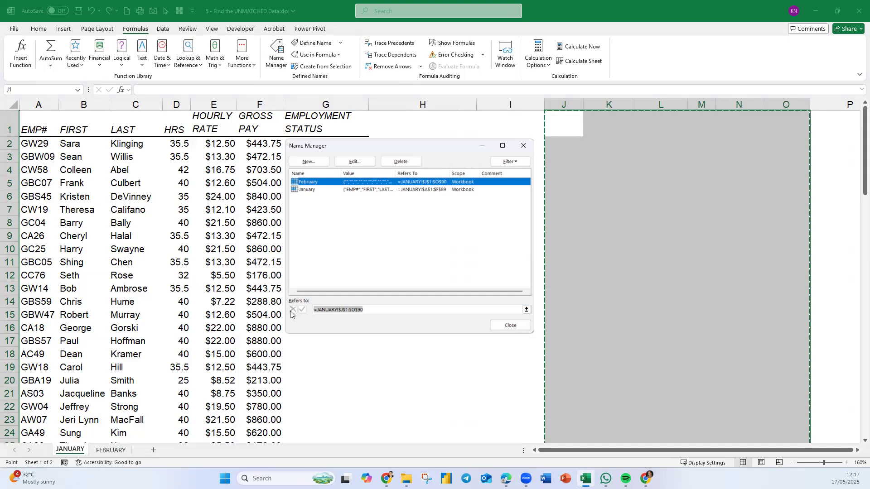
{"action": "key", "text": "BackSpace"}
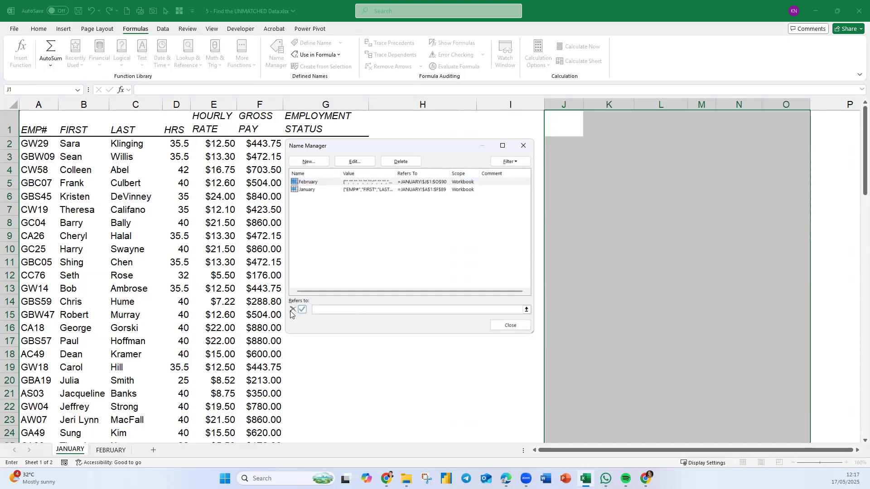
{"action": "left_click", "coordinate": [111, 450]}
{"action": "left_click_drag", "start_coordinate": [30, 128], "coordinate": [271, 244]}
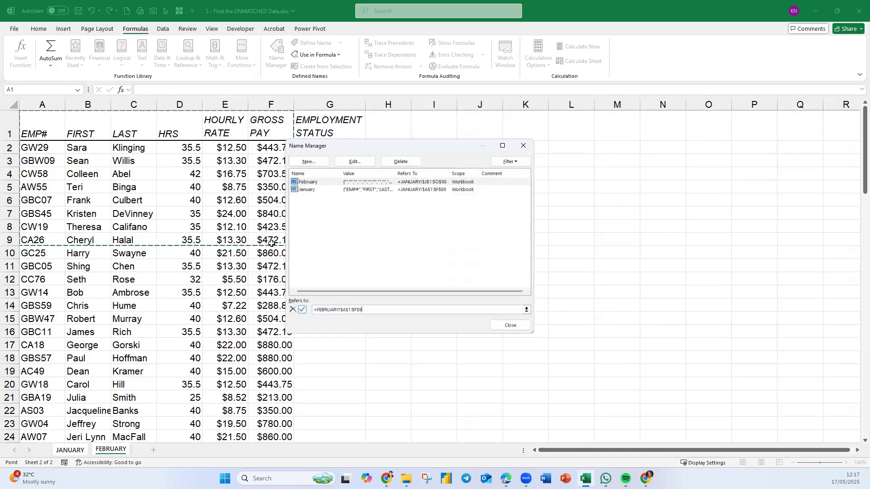
{"action": "key", "text": "ctrl+shift+Down"}
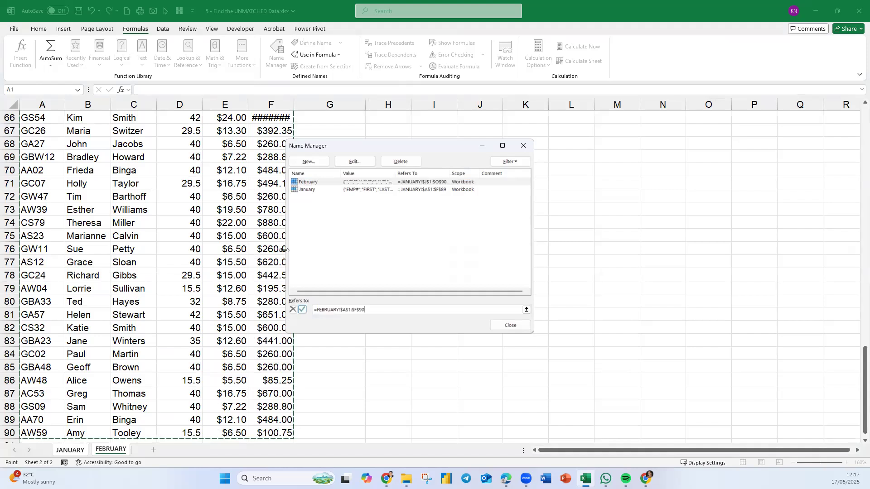
{"action": "scroll", "coordinate": [244, 245], "scroll_direction": "up", "scroll_amount": 19}
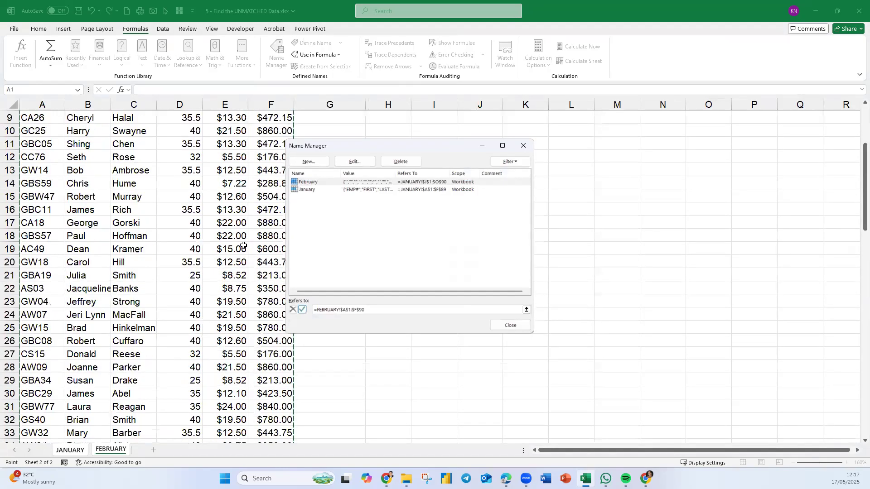
{"action": "scroll", "coordinate": [243, 245], "scroll_direction": "up", "scroll_amount": 3}
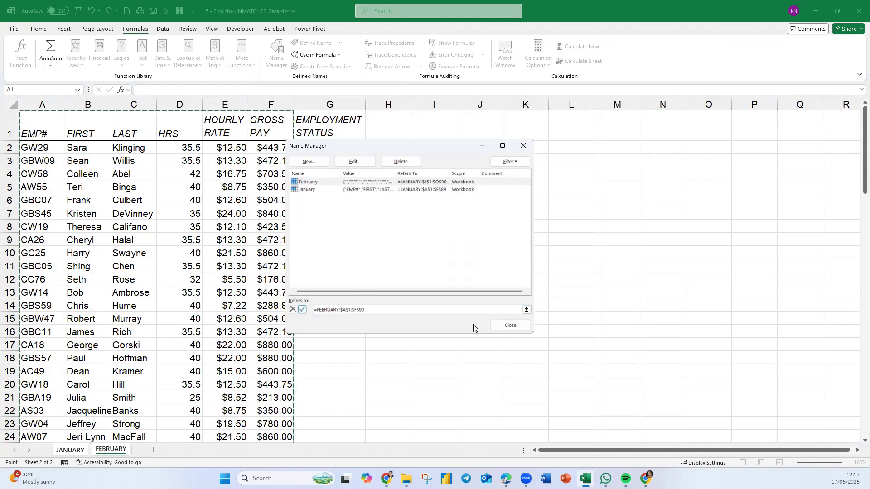
{"action": "left_click", "coordinate": [304, 309]}
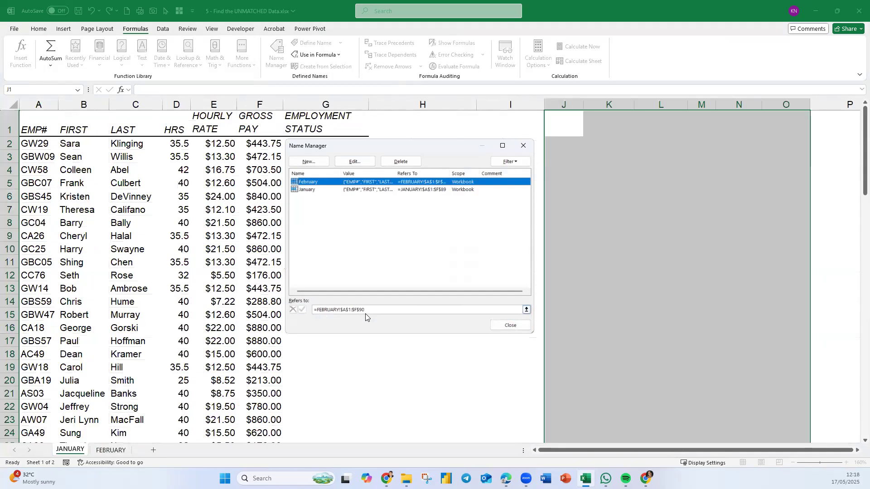
{"action": "left_click", "coordinate": [515, 329]}
Go to the January and February named ranges in turn to verify the corrected references.
{"action": "left_click", "coordinate": [117, 289]}
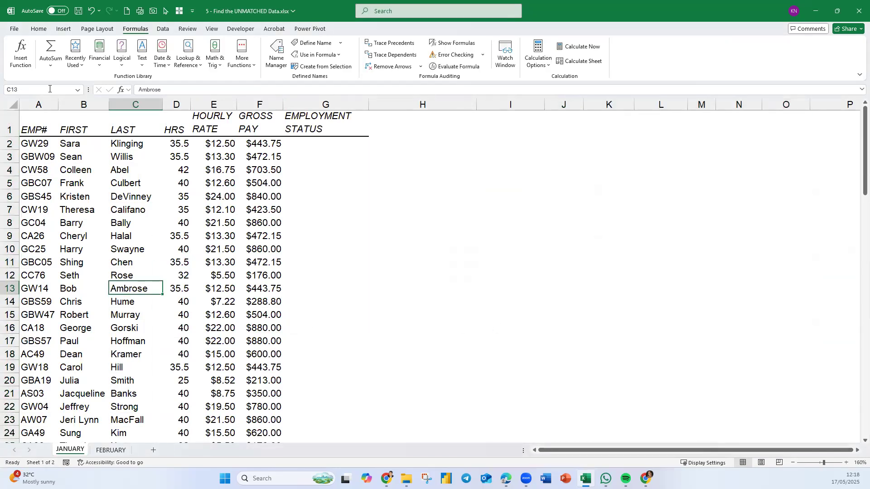
{"action": "left_click", "coordinate": [78, 89]}
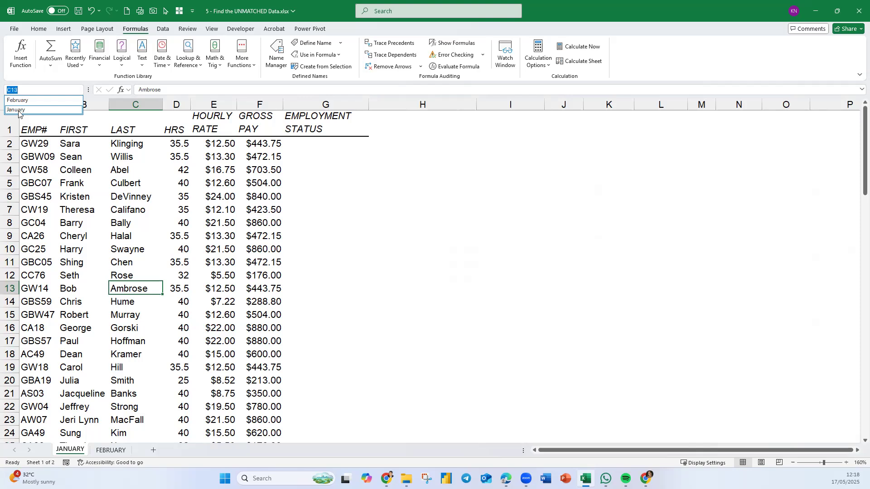
{"action": "left_click", "coordinate": [18, 110]}
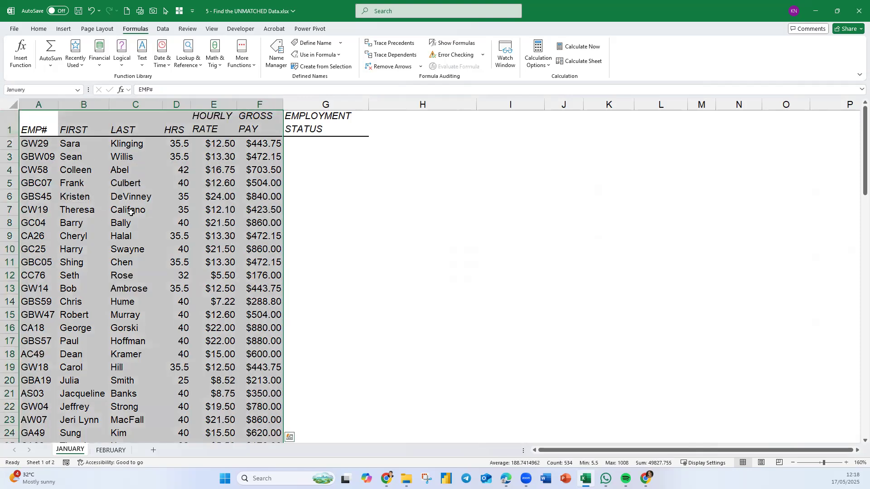
{"action": "left_click", "coordinate": [76, 89]}
{"action": "left_click", "coordinate": [35, 99]}
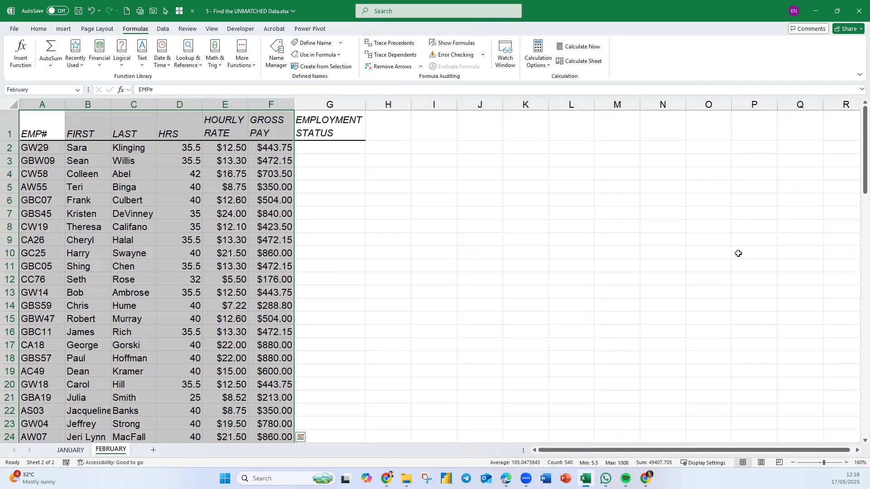
Enter =VLOOKUP(A2,February,4,FALSE) in EMPLOYMENT STATUS cell G2 on the JANUARY sheet.
{"action": "left_click", "coordinate": [66, 453]}
{"action": "left_click", "coordinate": [320, 143]}
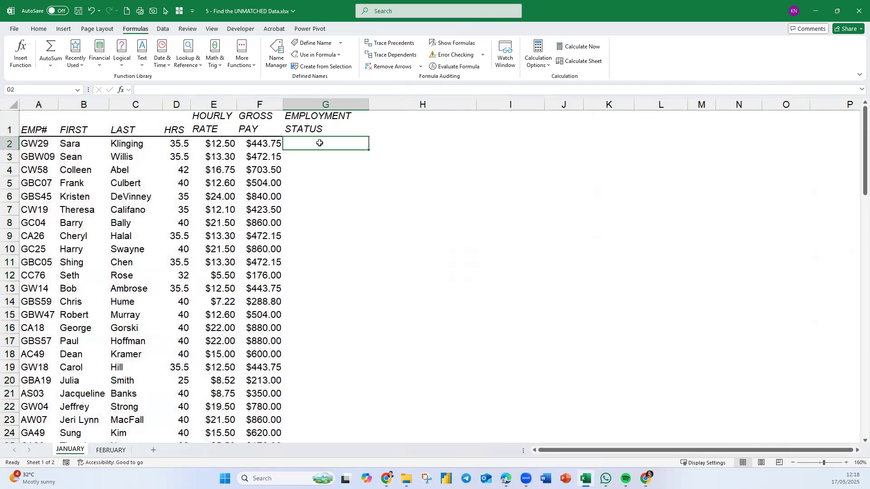
{"action": "type", "text": "=VLOOKUP("}
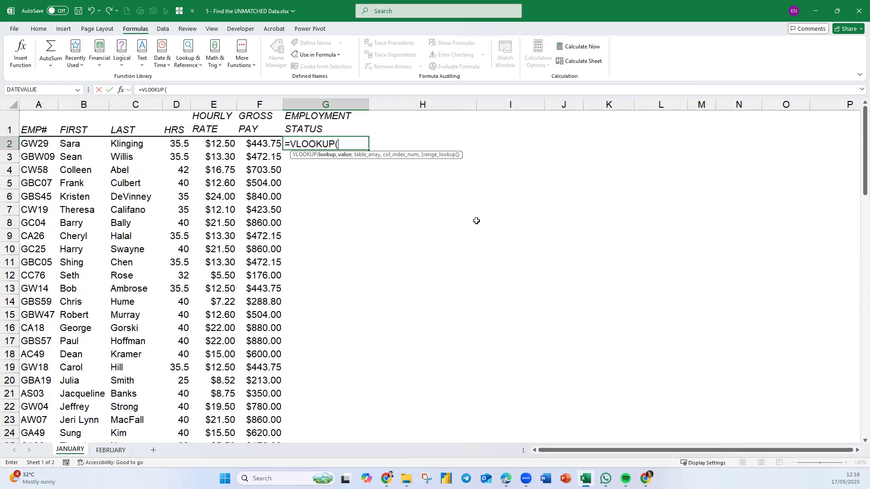
{"action": "left_click", "coordinate": [27, 144]}
{"action": "type", "text": ",February"}
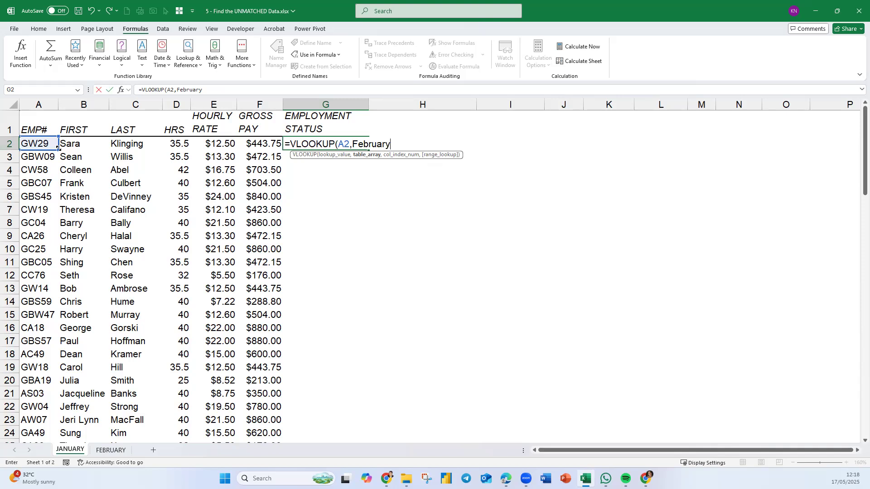
{"action": "type", "text": ","}
{"action": "type", "text": ",4,"}
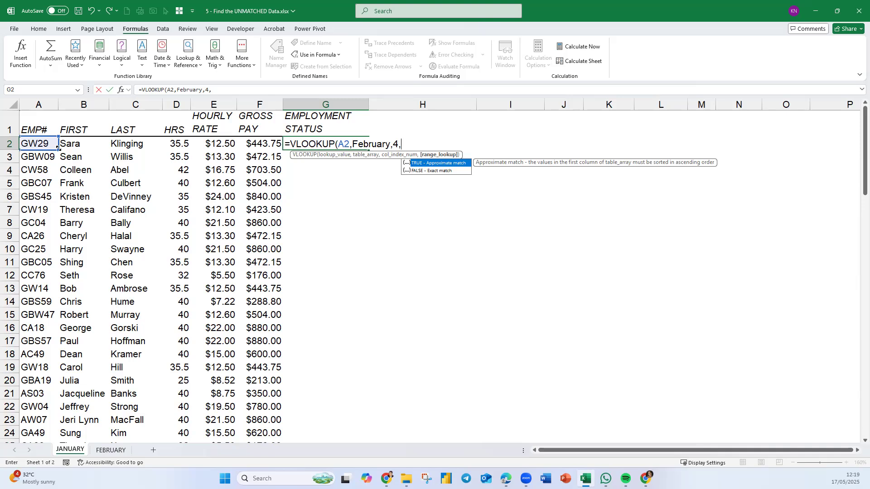
{"action": "key", "text": "Down"}
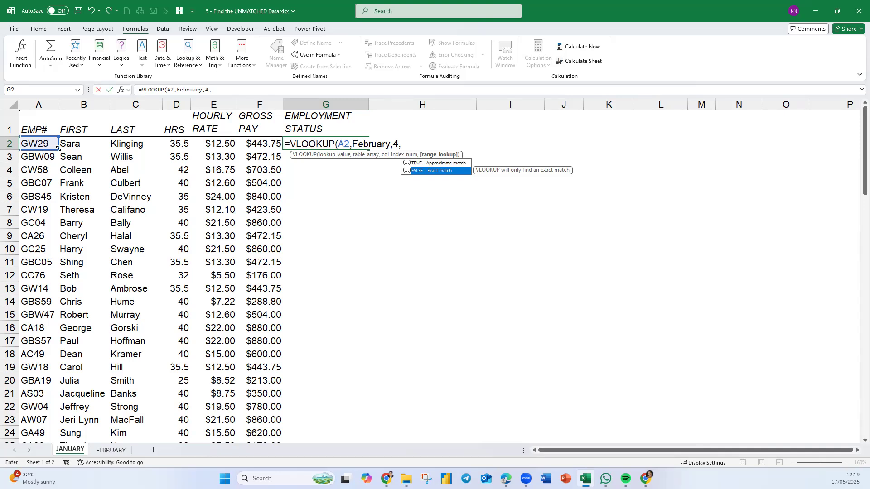
{"action": "key", "text": "Tab"}
{"action": "type", "text": ")"}
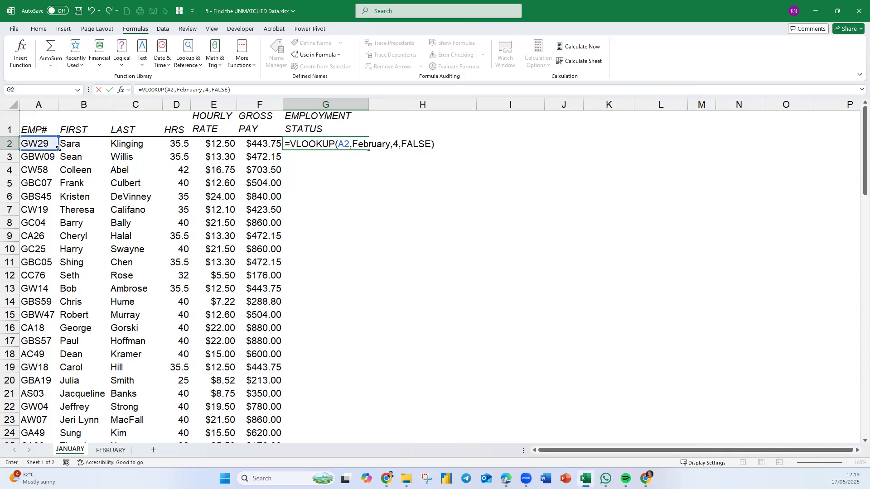
{"action": "key", "text": "Return"}
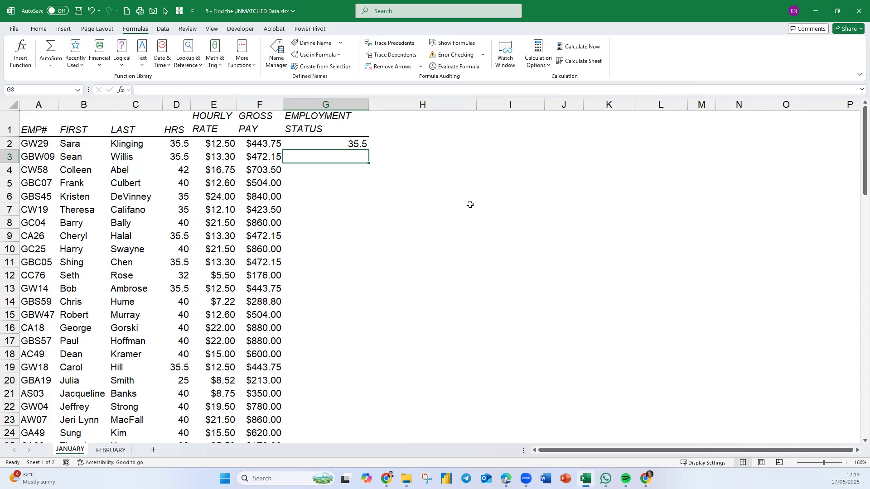
Fill the G2 lookup formula down the EMPLOYMENT STATUS column for all employees and inspect the result in G8.
{"action": "left_click", "coordinate": [357, 143]}
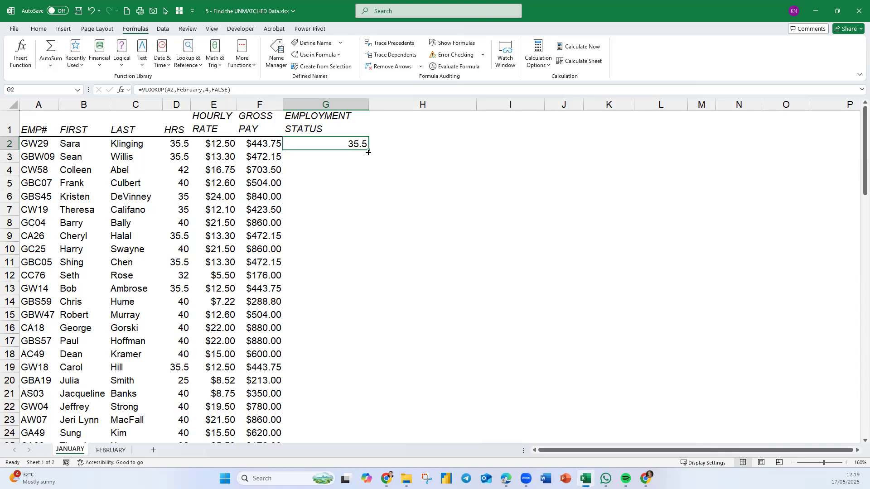
{"action": "double_click", "coordinate": [368, 150]}
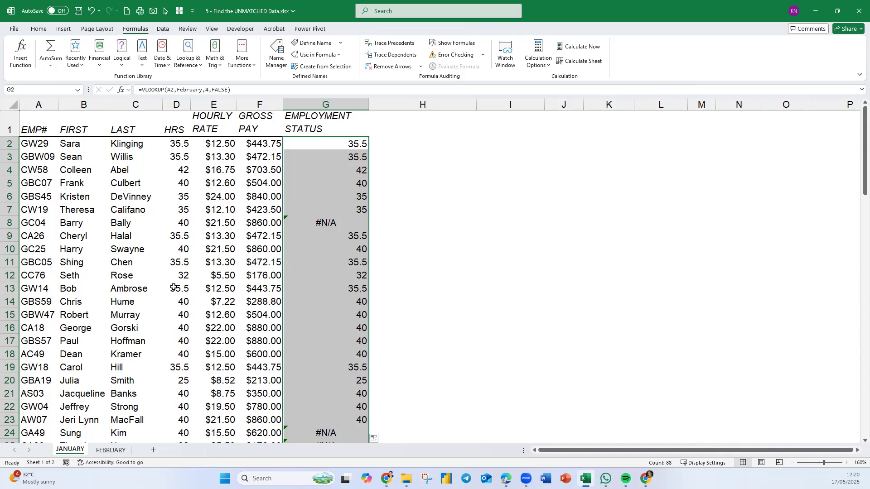
{"action": "left_click", "coordinate": [325, 222]}
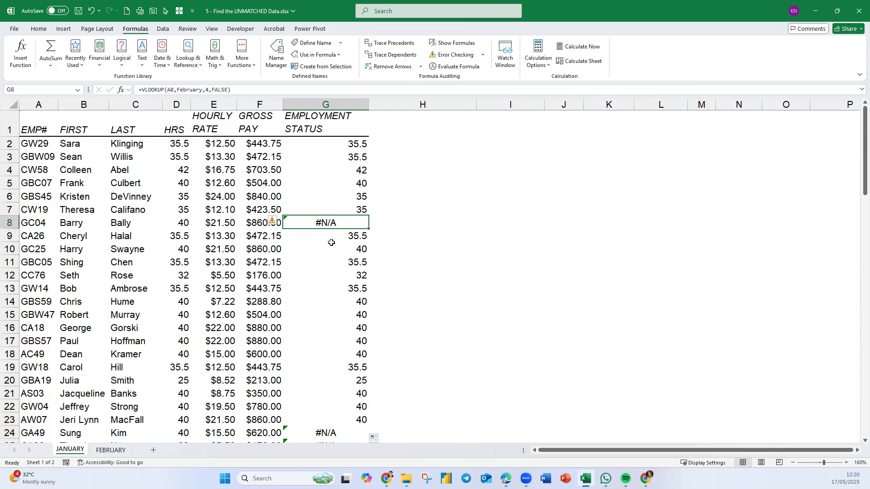
Display G2's formula as text in H2 using FORMULATEXT.
{"action": "left_click", "coordinate": [337, 144]}
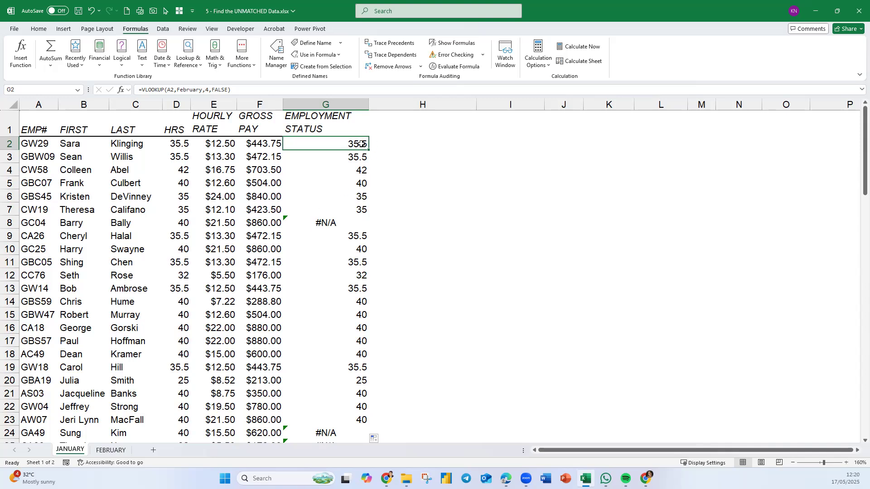
{"action": "left_click", "coordinate": [386, 145]}
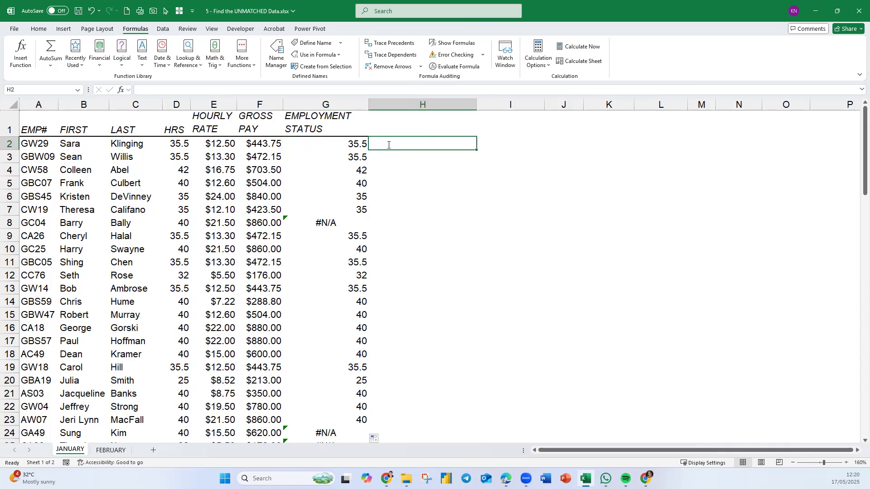
{"action": "type", "text": "=for"}
{"action": "key", "text": "Tab"}
{"action": "key", "text": "Left"}
{"action": "key", "text": "Return"}
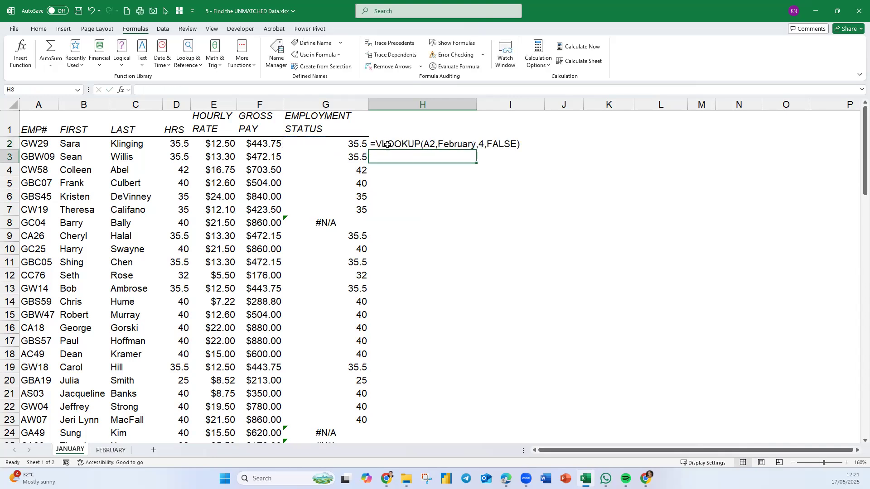
Wrap the G2 lookup as =ISERROR(VLOOKUP(A2,February,4,FALSE)) and fill it down the EMPLOYMENT STATUS column.
{"action": "double_click", "coordinate": [351, 144]}
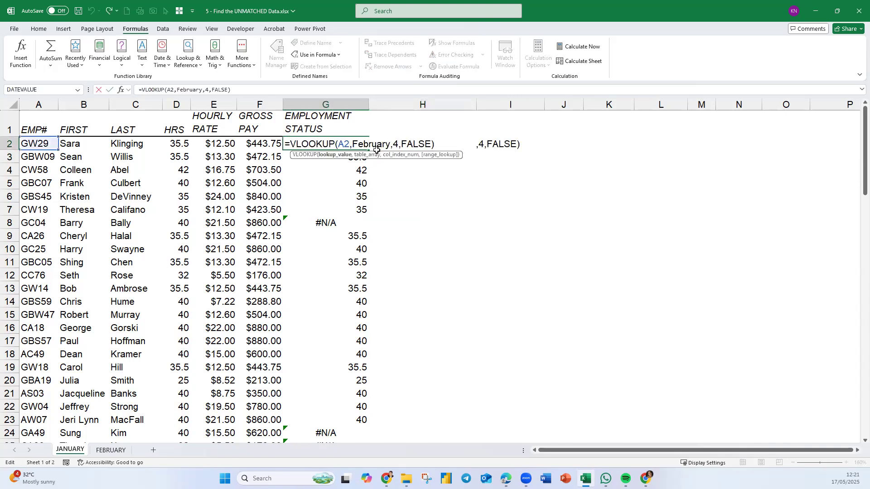
{"action": "left_click", "coordinate": [295, 145]}
{"action": "left_click", "coordinate": [292, 144]}
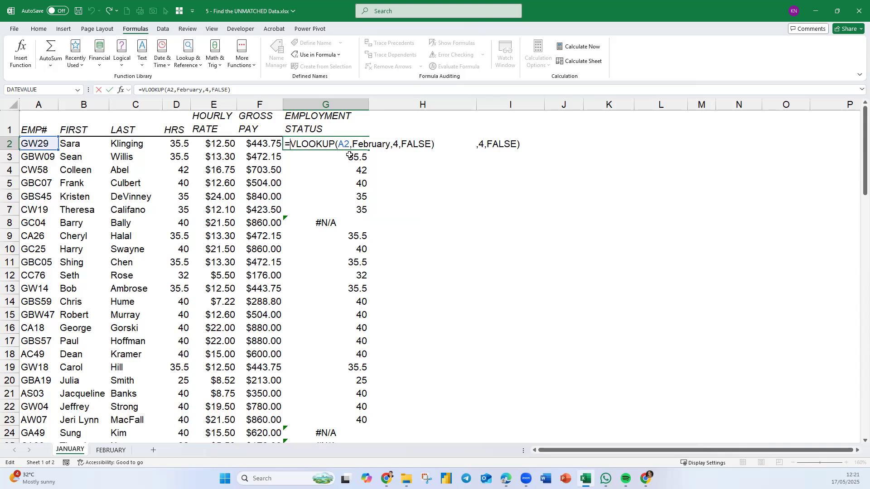
{"action": "type", "text": "iserro"}
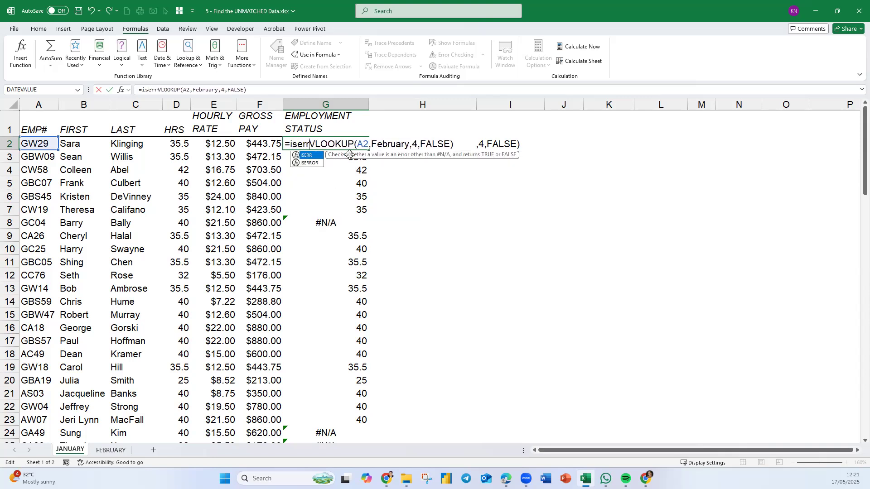
{"action": "key", "text": "Tab"}
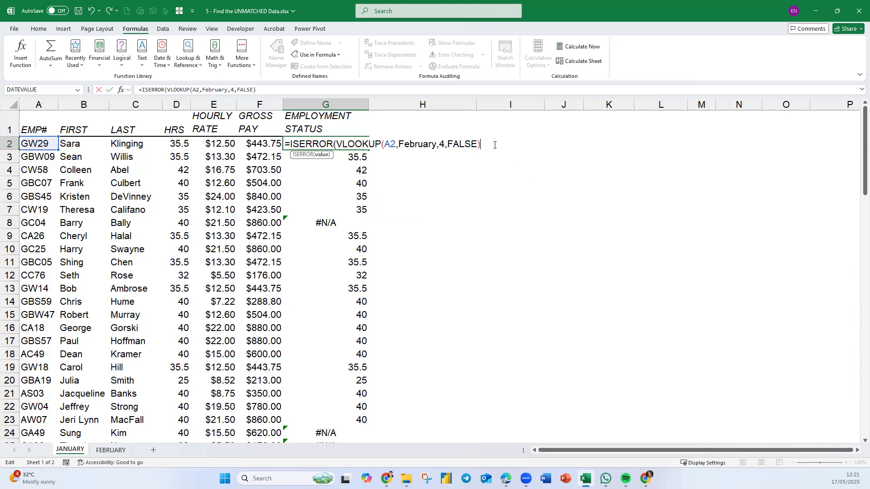
{"action": "type", "text": ")"}
{"action": "key", "text": "Return"}
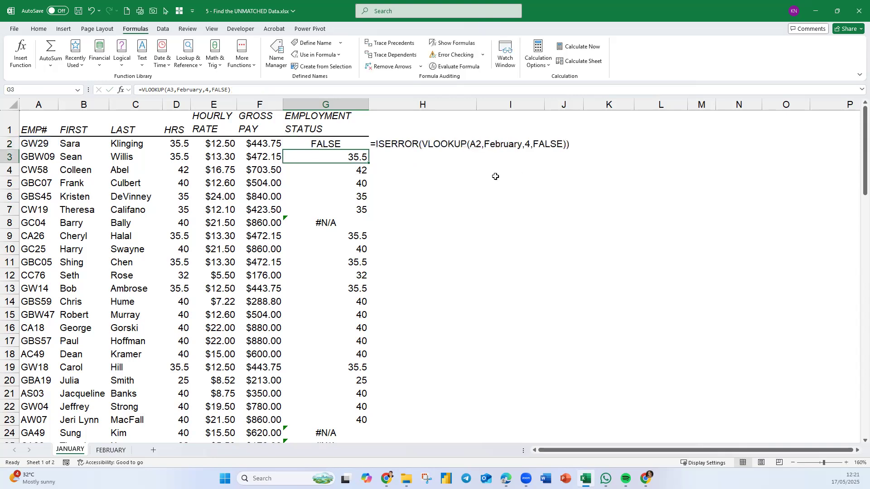
{"action": "left_click", "coordinate": [349, 143]}
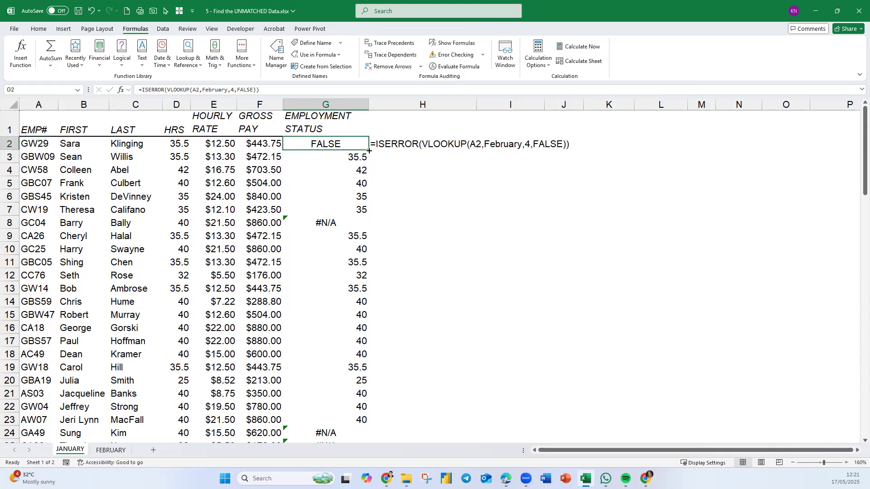
{"action": "double_click", "coordinate": [370, 151]}
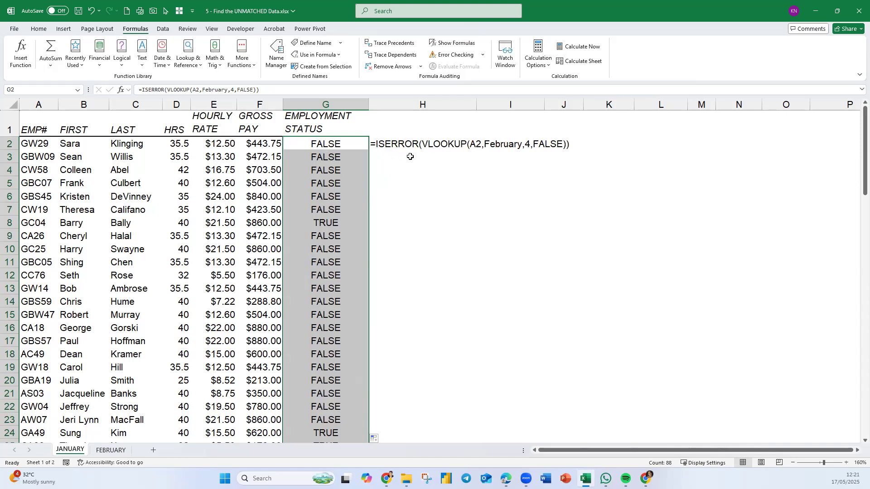
Nest G2's ISERROR lookup inside an IF function as its logical test.
{"action": "left_click", "coordinate": [321, 144]}
{"action": "double_click", "coordinate": [320, 144]}
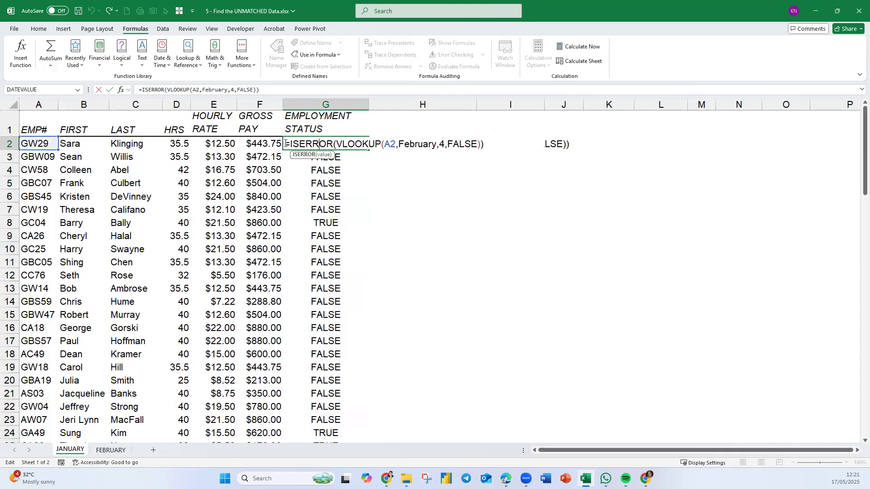
{"action": "key", "text": "Home"}
{"action": "key", "text": "Right"}
{"action": "type", "text": "IF("}
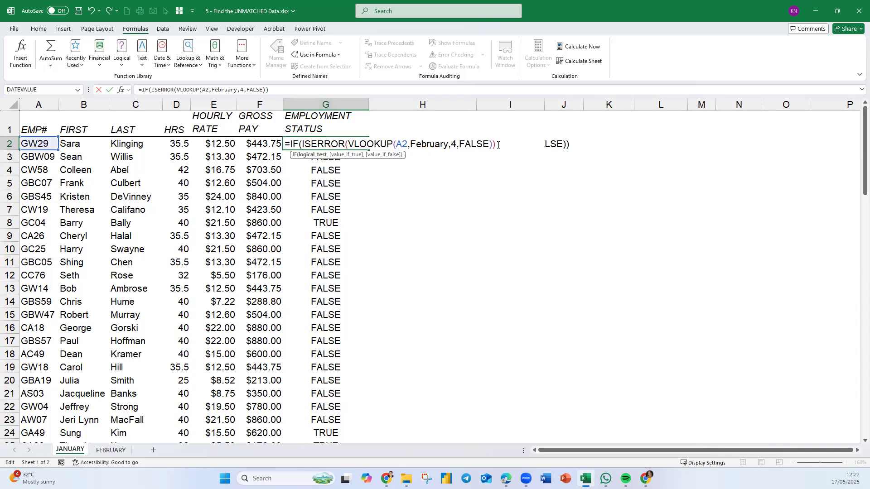
{"action": "type", "text": ","}
Complete G2's IF formula with B2&" "&C2 as the value if true and "" as the value if false.
{"action": "left_click", "coordinate": [89, 145]}
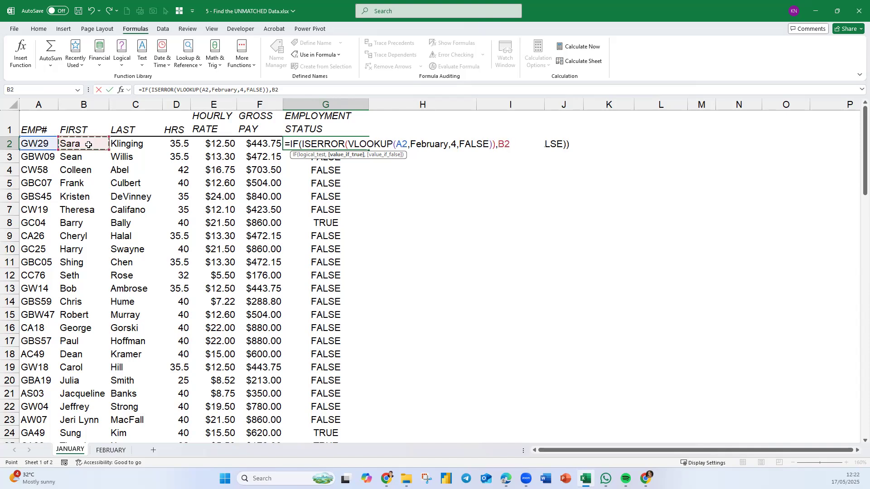
{"action": "type", "text": "&\" \"&"}
{"action": "left_click", "coordinate": [149, 150]}
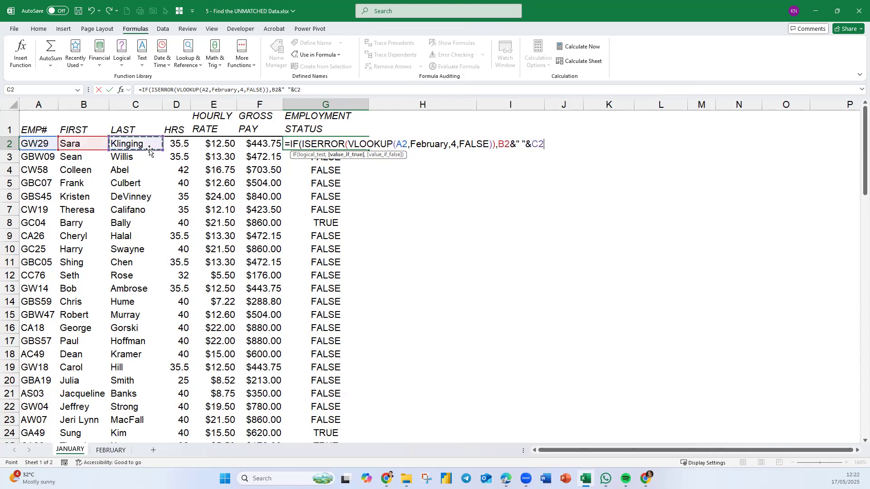
{"action": "type", "text": ","}
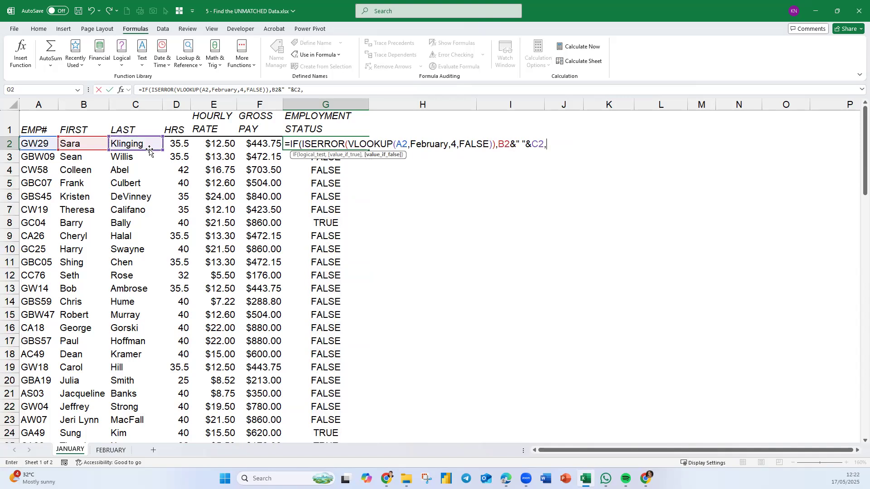
{"action": "type", "text": "\"\")"}
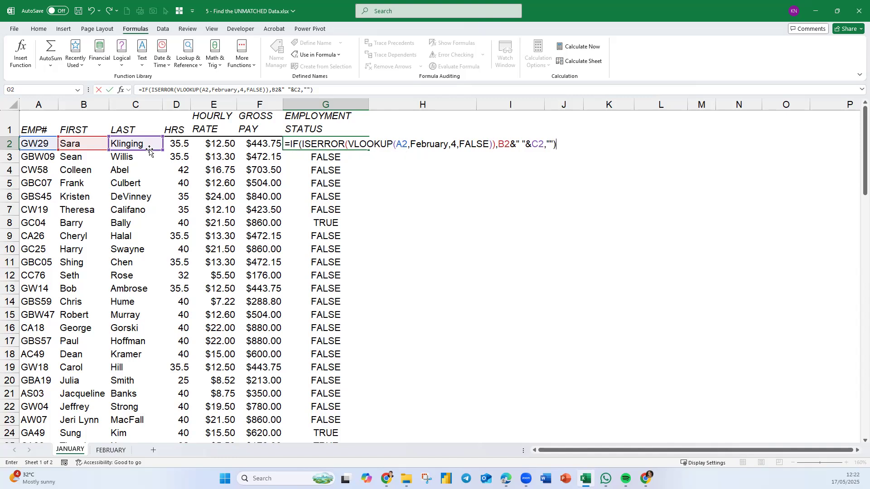
{"action": "key", "text": "Return"}
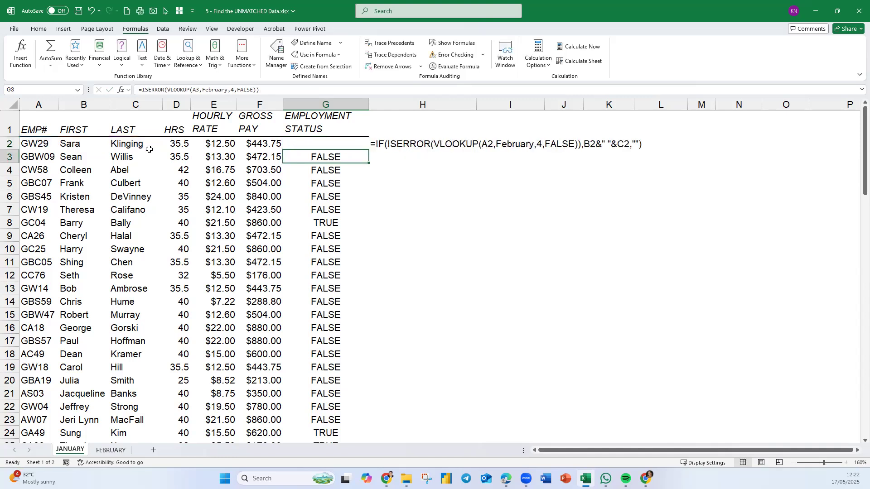
Fill the G2 IF formula down the EMPLOYMENT STATUS column and inspect the formula in G8.
{"action": "left_click", "coordinate": [356, 142]}
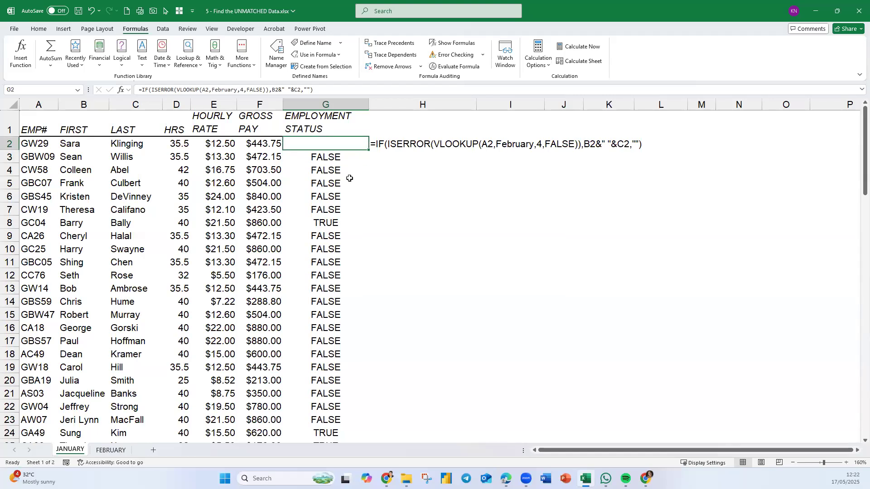
{"action": "double_click", "coordinate": [369, 149]}
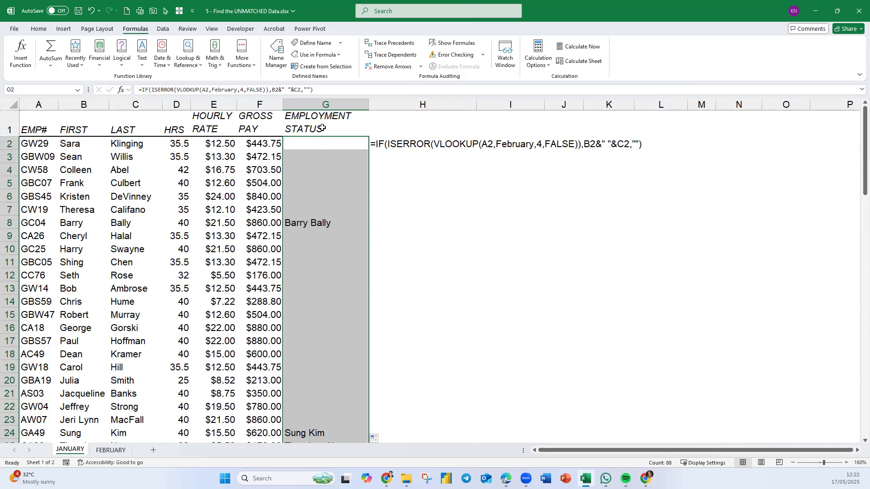
{"action": "left_click", "coordinate": [337, 223]}
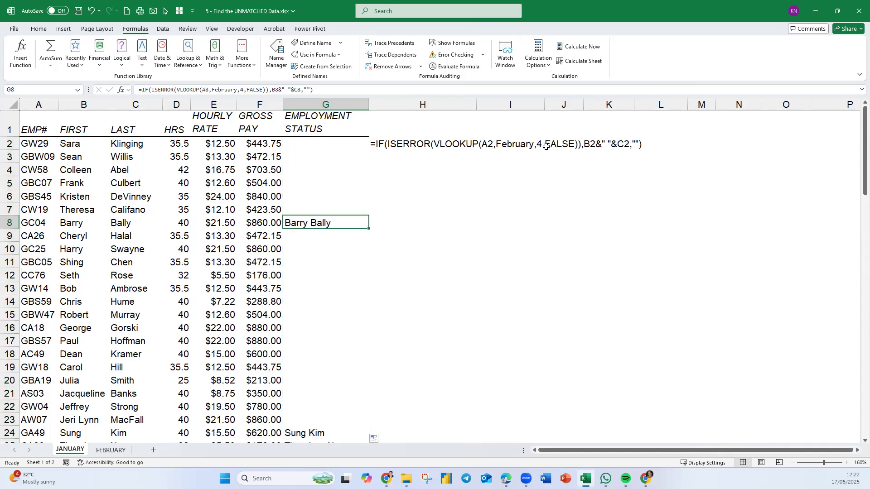
Change the value if true in G2's IF formula to B2&" Resigned" and fill it down the EMPLOYMENT STATUS column.
{"action": "left_click", "coordinate": [360, 144]}
{"action": "double_click", "coordinate": [360, 143]}
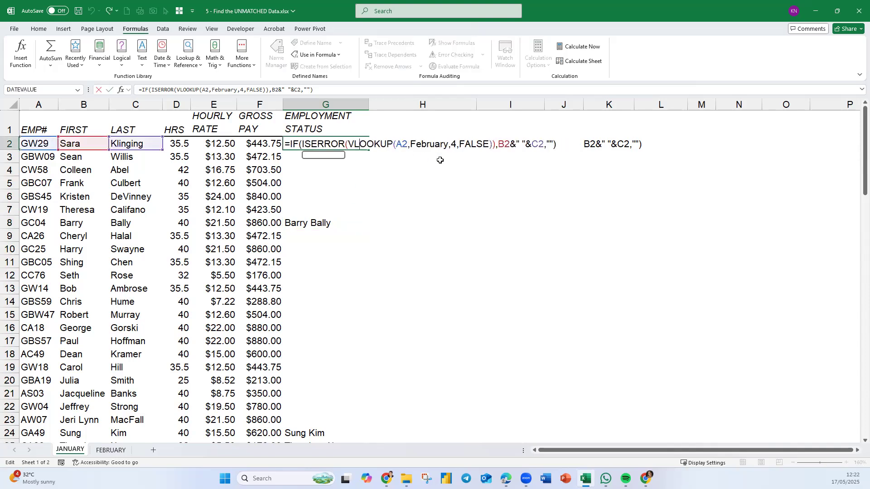
{"action": "mouse_move", "coordinate": [544, 146]}
{"action": "left_mouse_down"}
{"action": "mouse_move", "coordinate": [533, 147]}
{"action": "mouse_move", "coordinate": [545, 145]}
{"action": "left_mouse_up"}
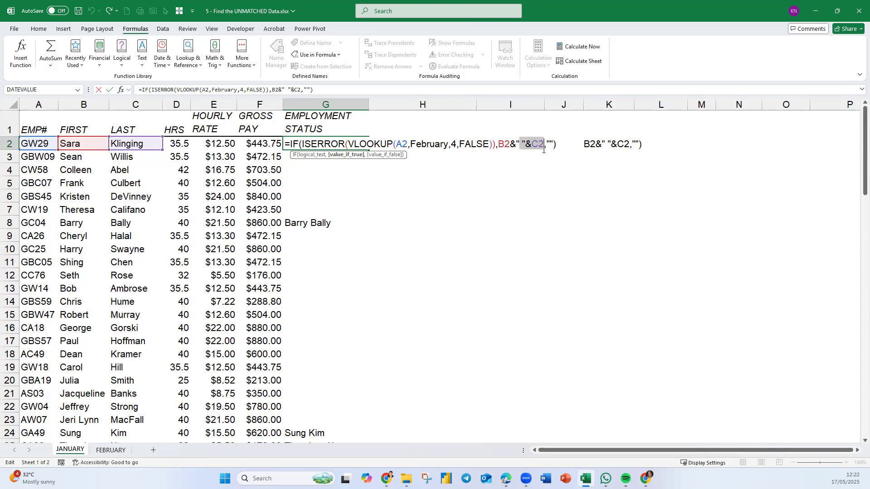
{"action": "type", "text": "res"}
{"action": "key", "text": "BackSpace"}
{"action": "key", "text": "BackSpace"}
{"action": "key", "text": "BackSpace"}
{"action": "type", "text": "Resign"}
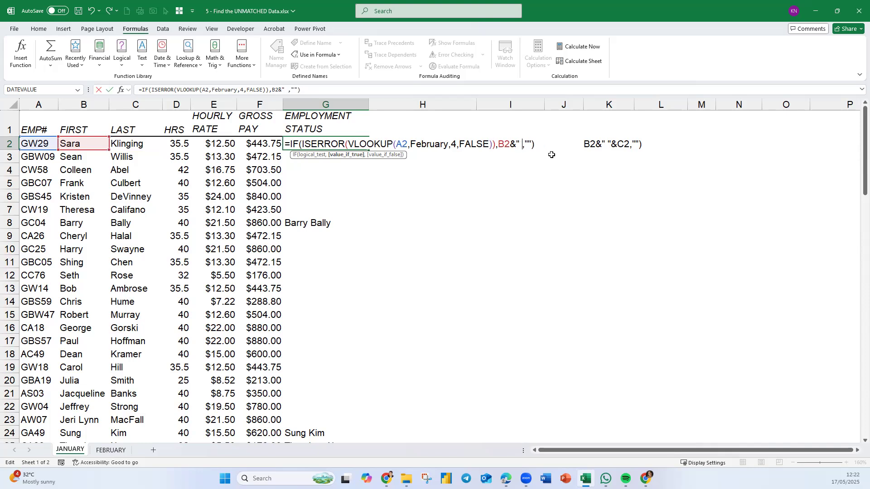
{"action": "type", "text": "ed"}
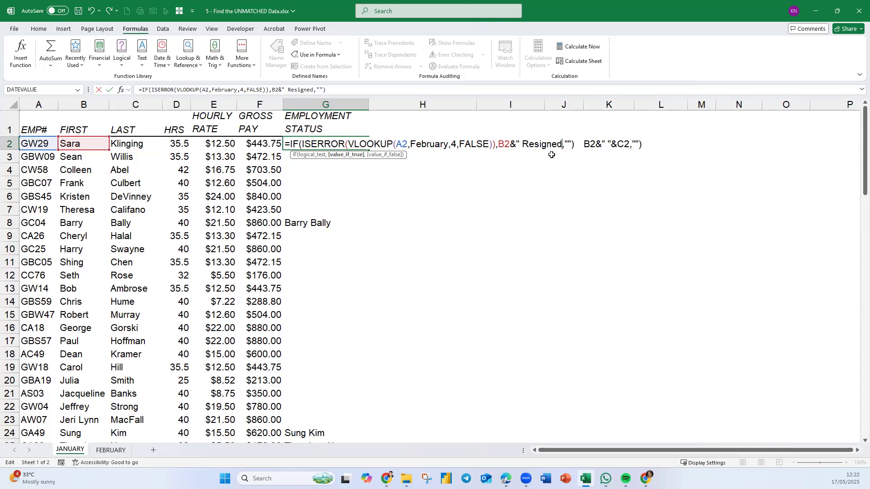
{"action": "type", "text": "\""}
{"action": "key", "text": "ctrl+Return"}
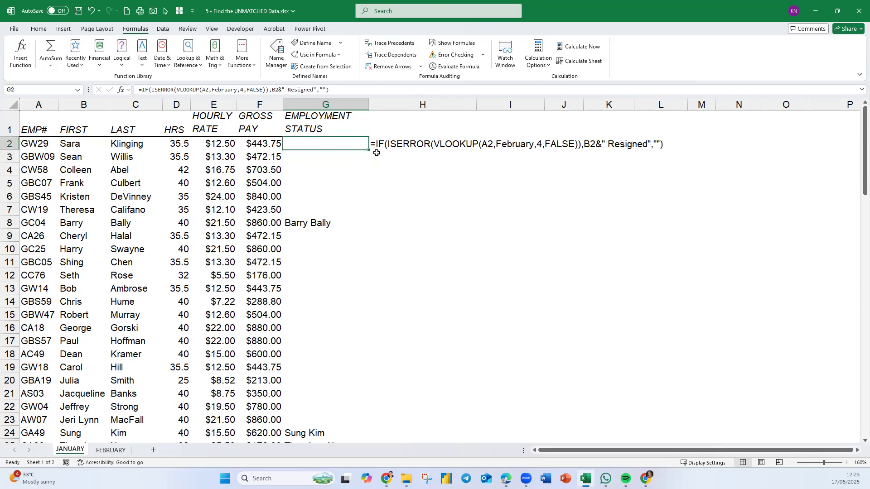
{"action": "double_click", "coordinate": [370, 150]}
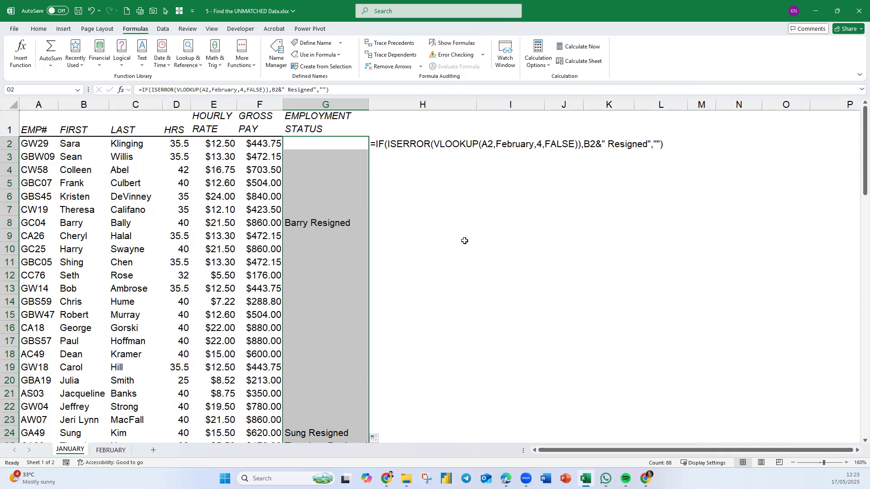
Replace the formula in G2 with =VLOOKUP(A2,February,1,0).
{"action": "left_click", "coordinate": [345, 143]}
{"action": "left_click", "coordinate": [345, 144]}
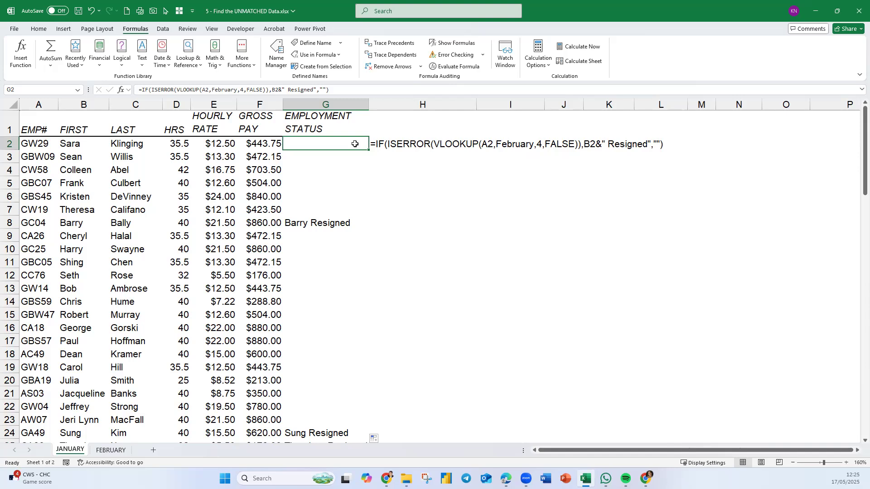
{"action": "type", "text": "="}
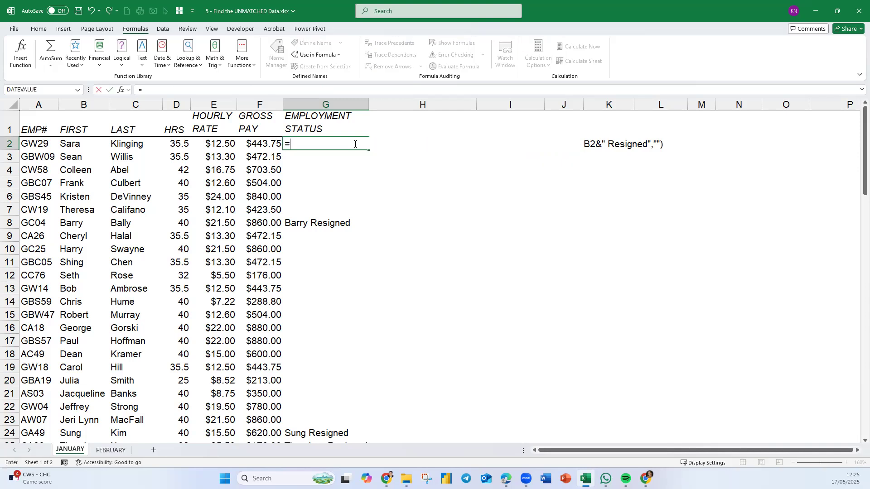
{"action": "type", "text": "vlo"}
{"action": "key", "text": "Tab"}
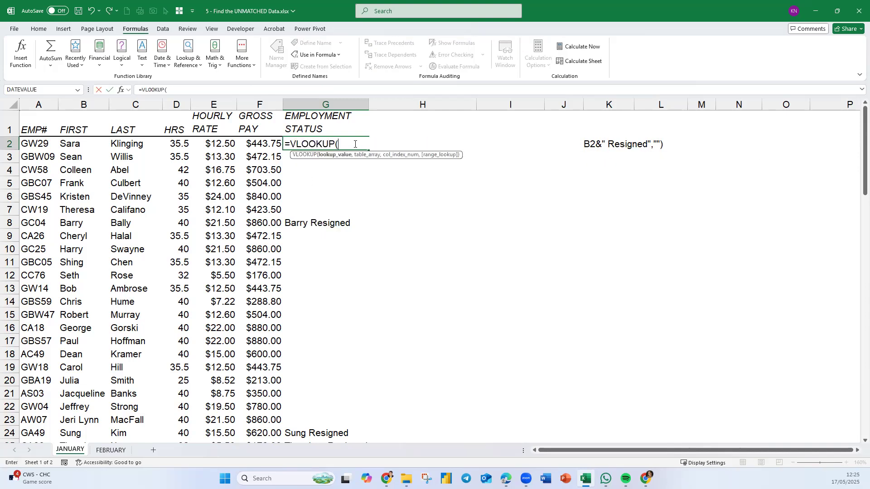
{"action": "left_click", "coordinate": [39, 144]}
{"action": "type", "text": ","}
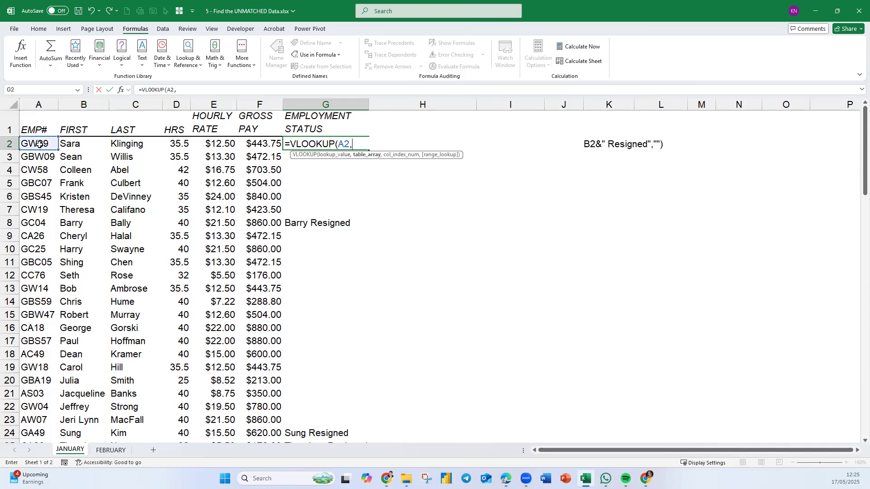
{"action": "type", "text": "February,1,0)"}
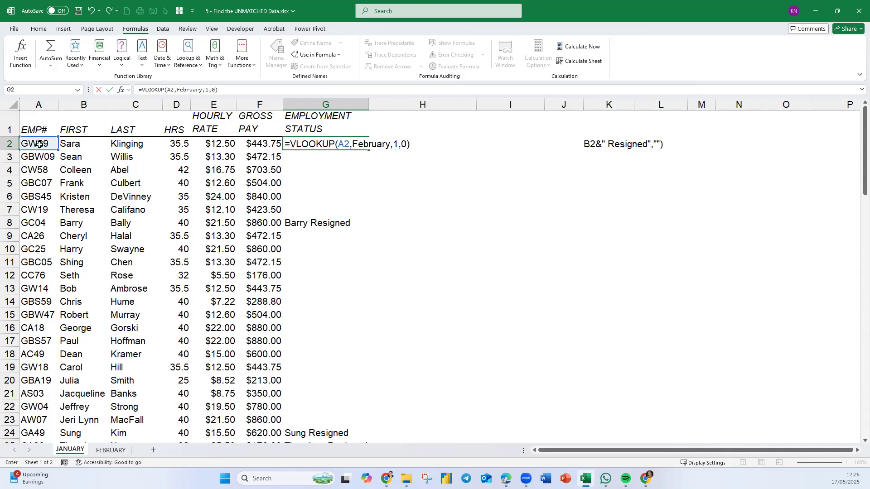
{"action": "key", "text": "Return"}
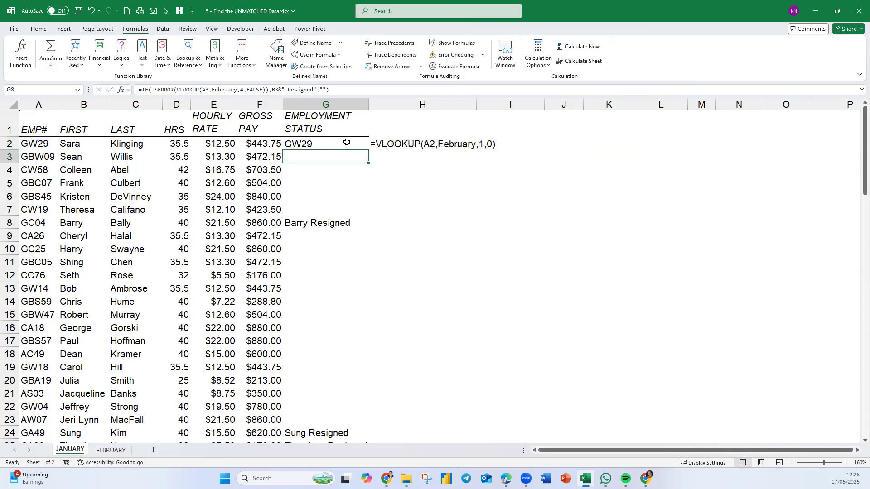
Fill the new G2 lookup down the EMPLOYMENT STATUS column and compare the results in G2:G6 with G8.
{"action": "left_click", "coordinate": [347, 142]}
{"action": "double_click", "coordinate": [368, 150]}
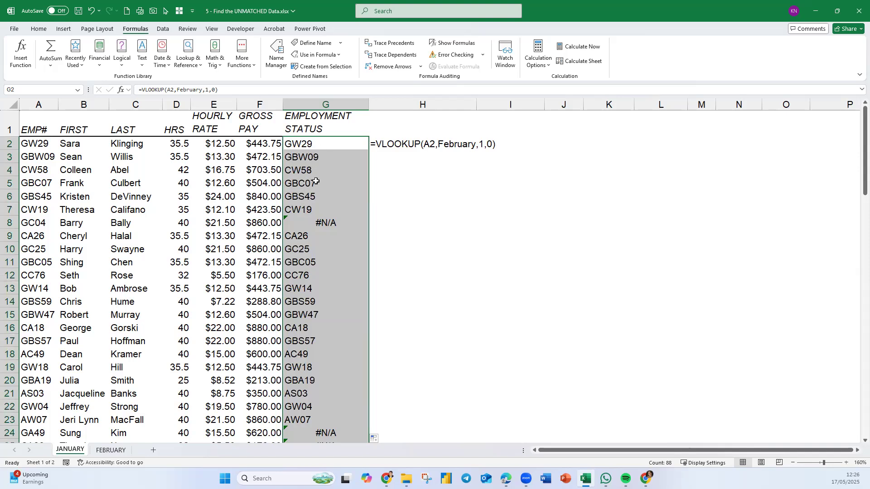
{"action": "left_click", "coordinate": [345, 222]}
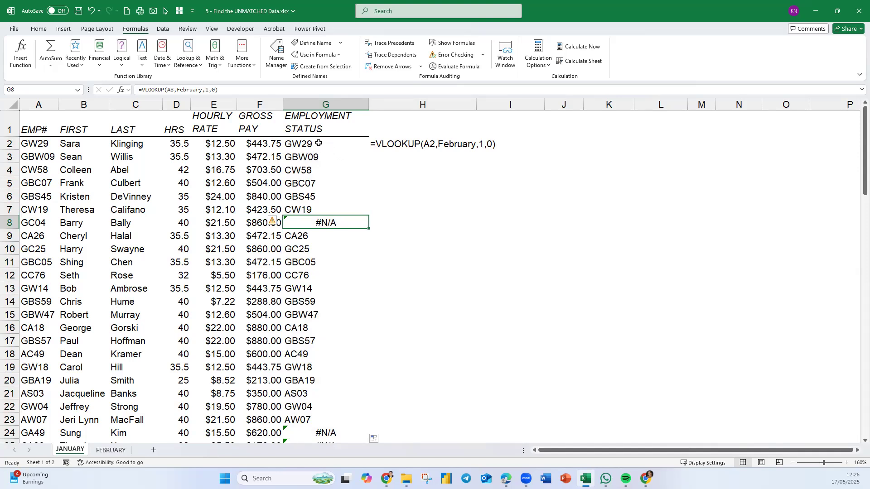
{"action": "left_click_drag", "start_coordinate": [319, 143], "coordinate": [320, 197]}
{"action": "left_click", "coordinate": [340, 222]}
Wrap G2's lookup in an error check as =ISERROR(VLOOKUP(A2,February,1,0)).
{"action": "double_click", "coordinate": [338, 144]}
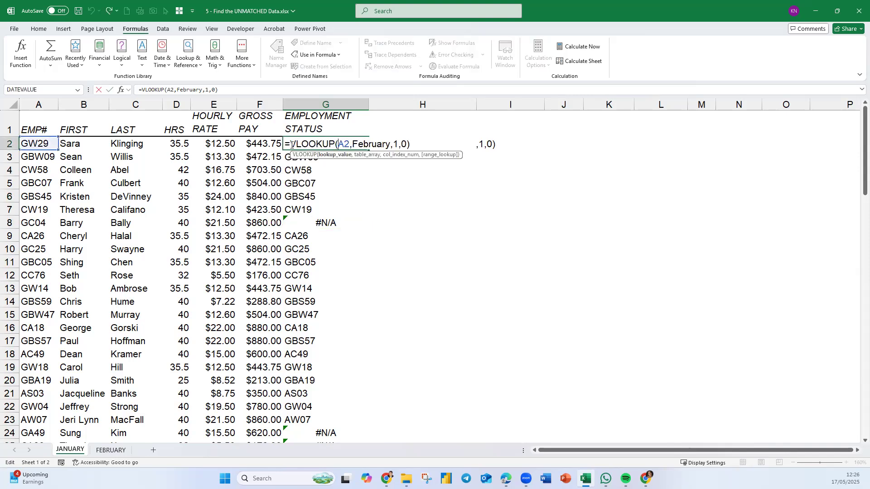
{"action": "left_click", "coordinate": [292, 144]}
{"action": "type", "text": "ISERROR("}
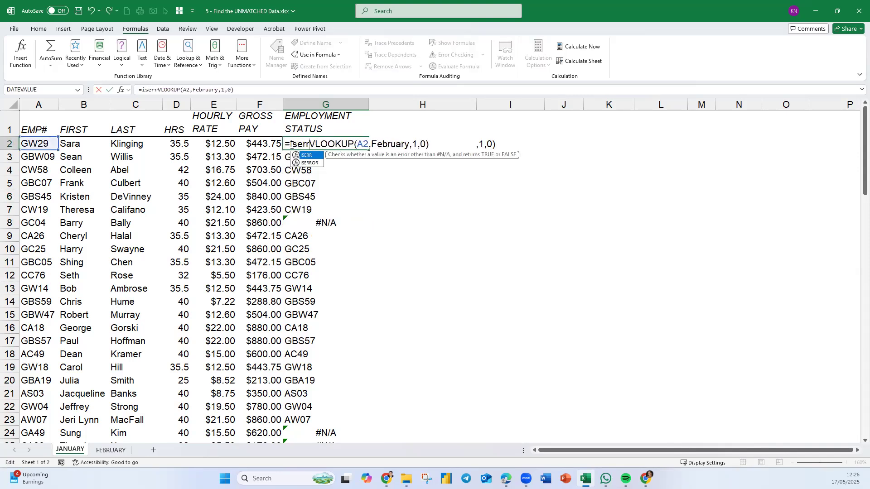
{"action": "left_click", "coordinate": [456, 146]}
{"action": "type", "text": ")"}
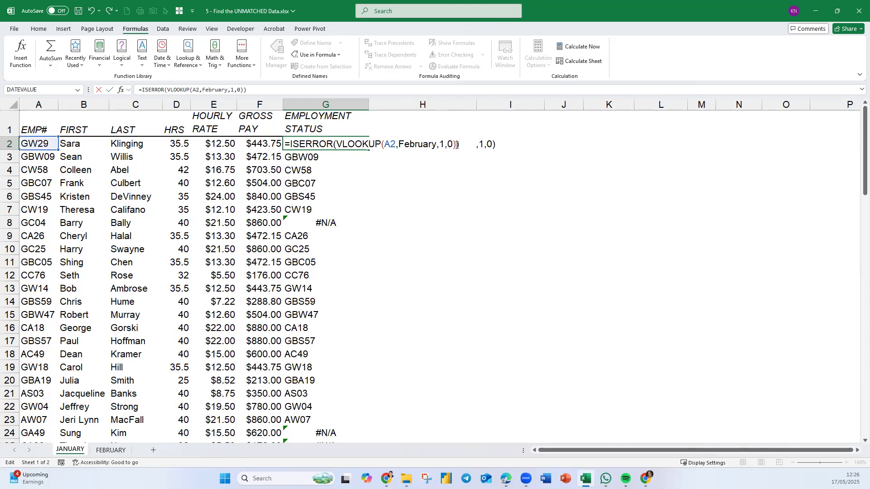
{"action": "key", "text": "Return"}
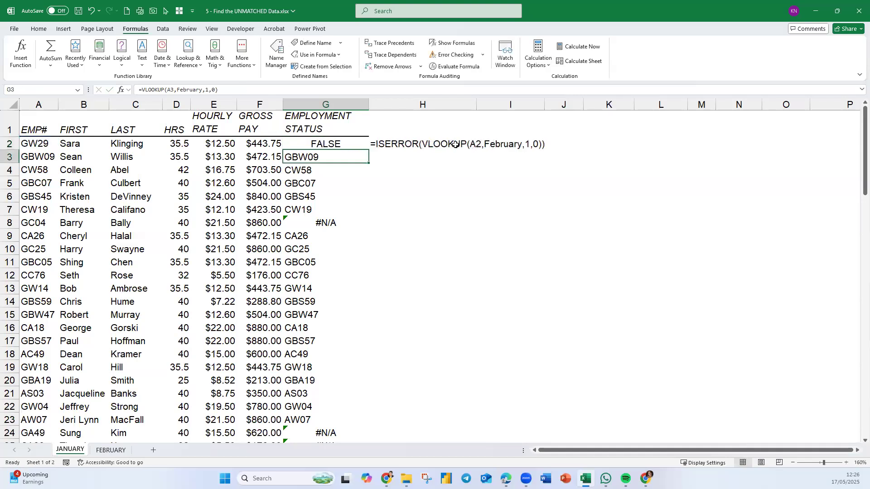
{"action": "left_click", "coordinate": [353, 143]}
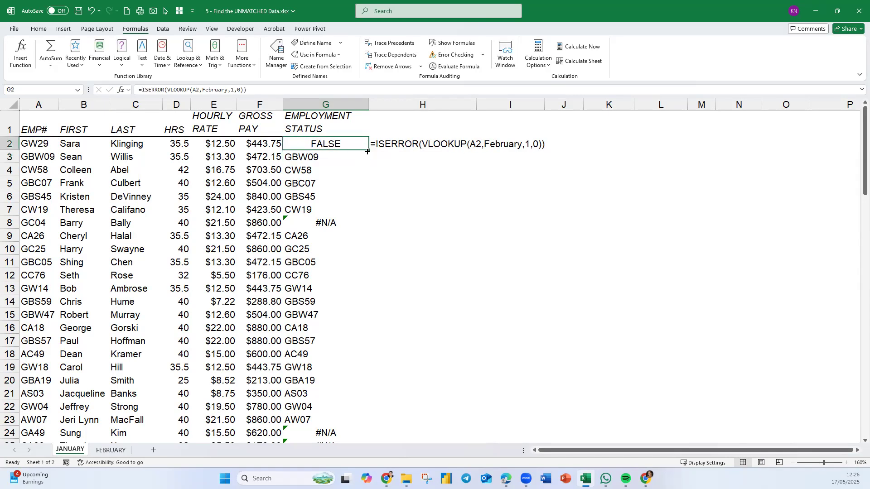
Fill G2's ISERROR formula down the EMPLOYMENT STATUS column.
{"action": "double_click", "coordinate": [368, 150]}
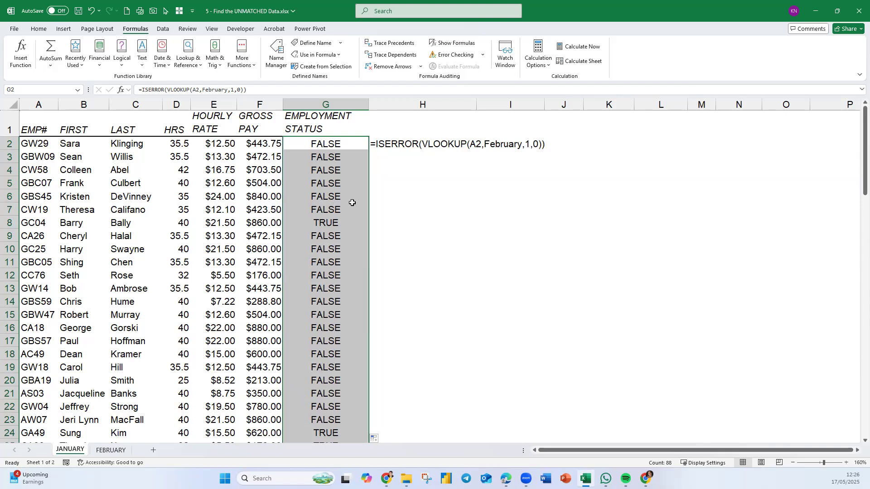
{"action": "left_click", "coordinate": [431, 192]}
{"action": "type", "text": "=if"}
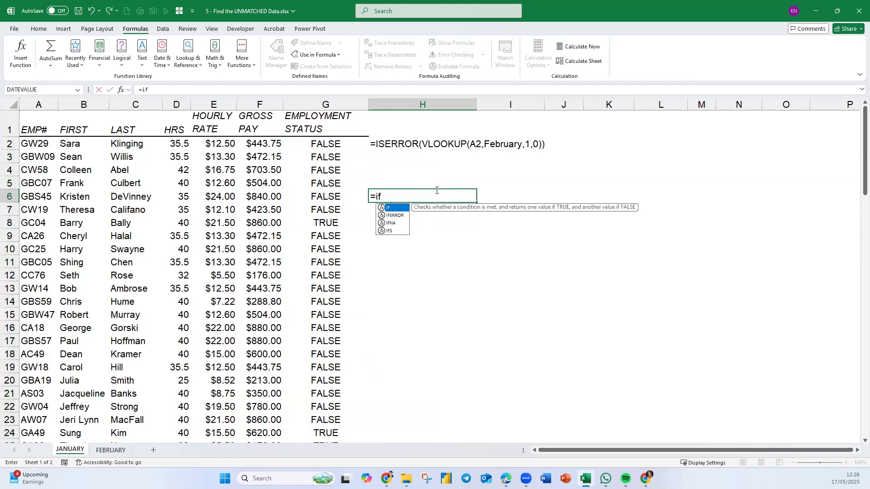
{"action": "key", "text": "Tab"}
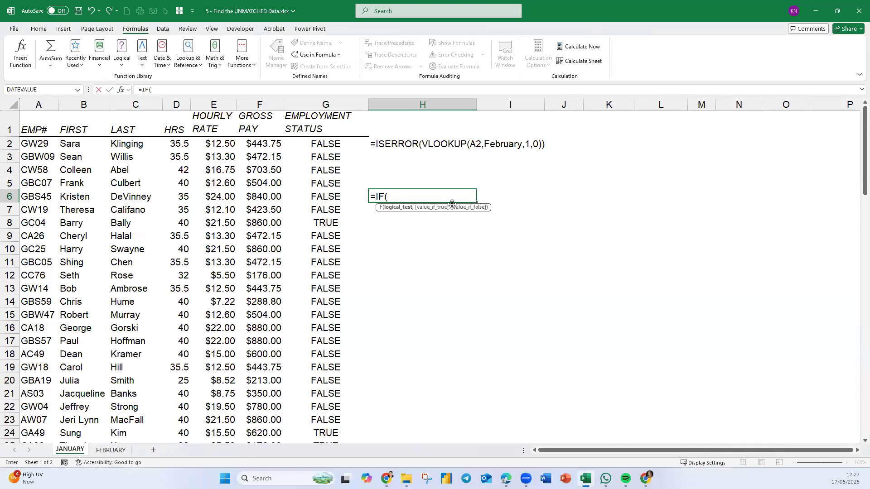
{"action": "key", "text": "Escape"}
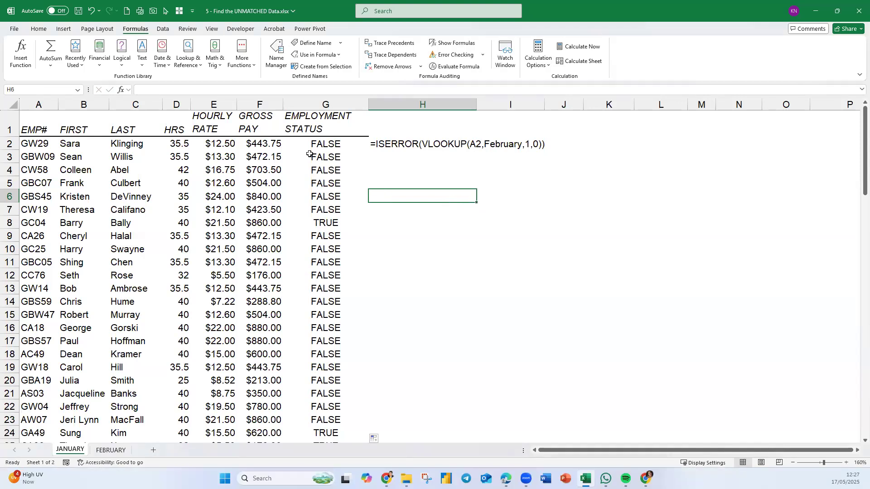
Wrap G2's error check in an IF that returns "Resigned" when true and "" when false, reviewing its three arguments.
{"action": "double_click", "coordinate": [321, 143]}
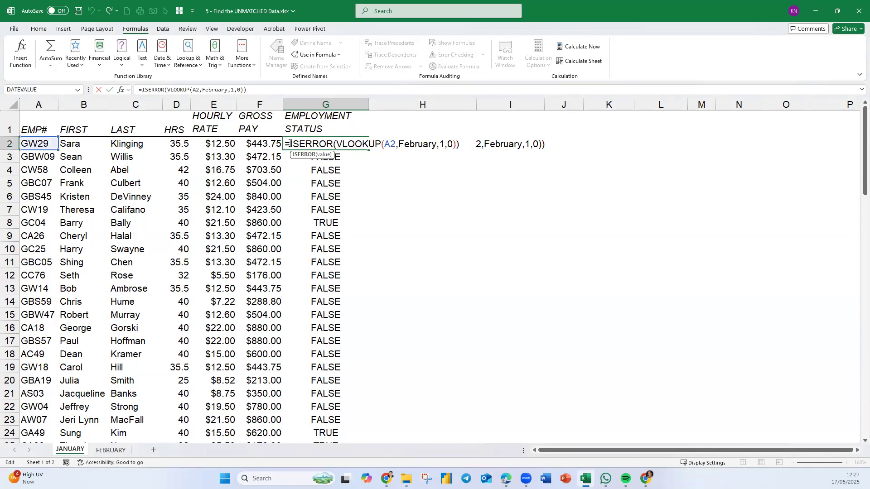
{"action": "type", "text": "IF("}
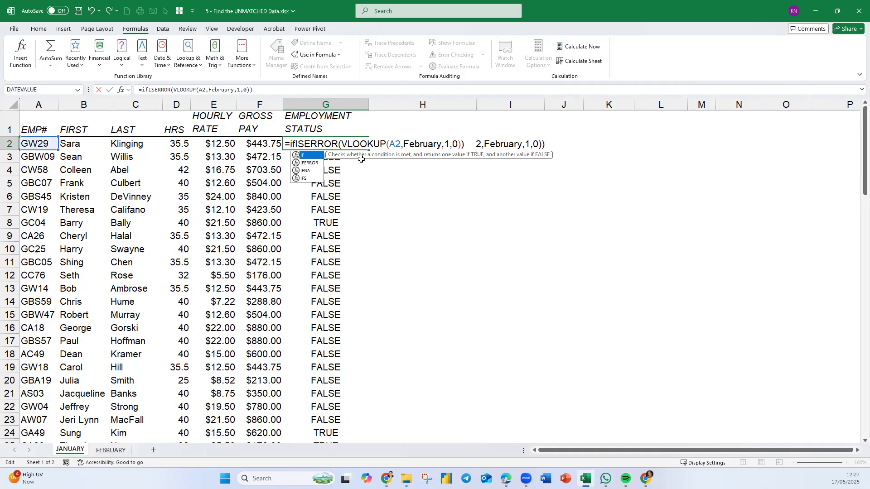
{"action": "left_click", "coordinate": [308, 155]}
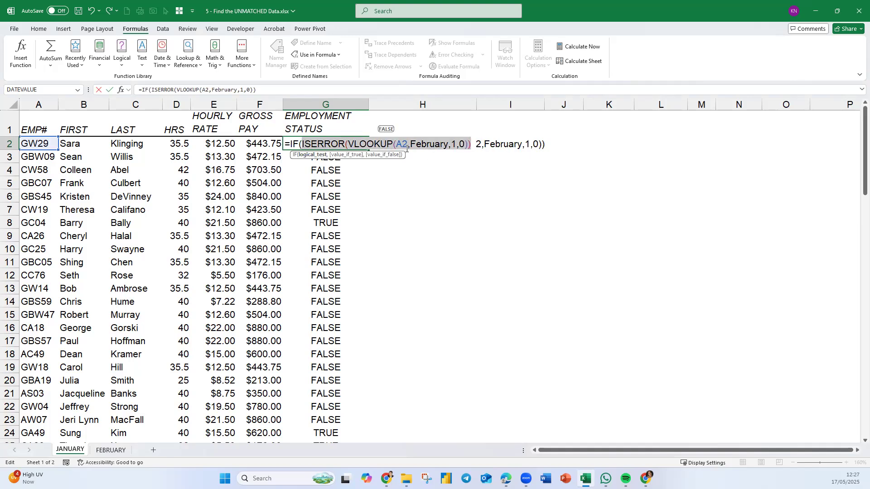
{"action": "left_click", "coordinate": [471, 143]}
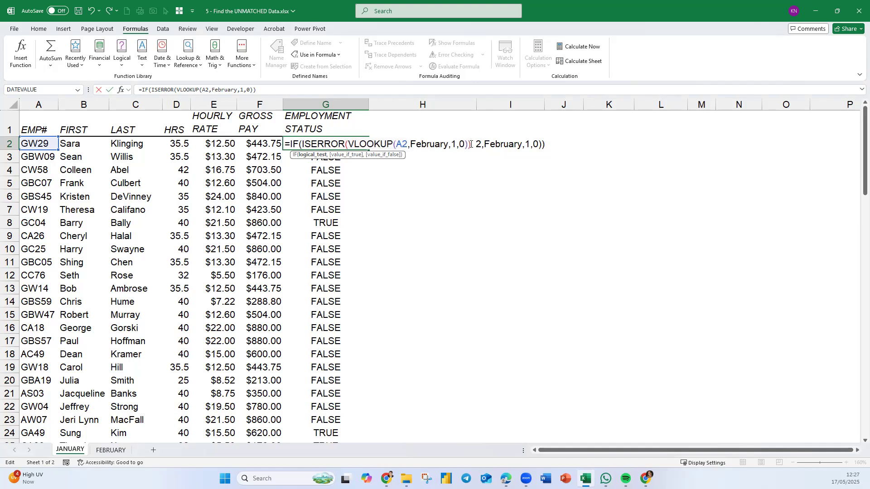
{"action": "type", "text": ",\"Resigned"}
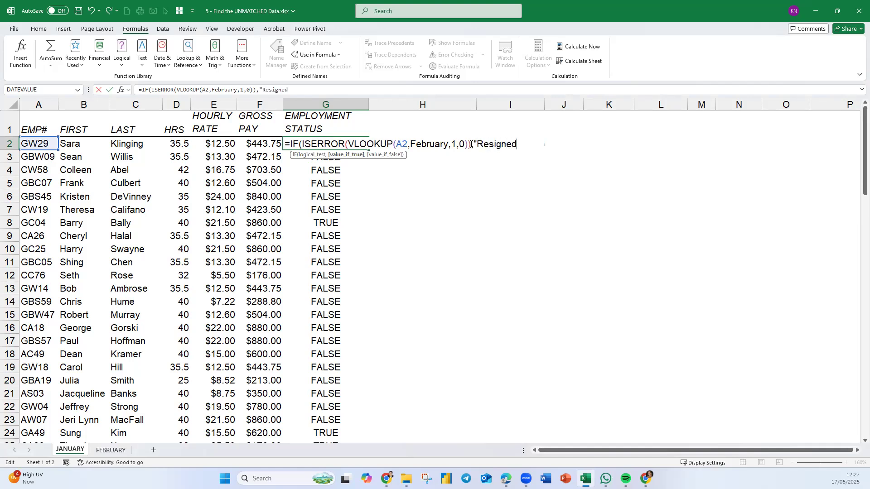
{"action": "type", "text": "\",\"\""}
{"action": "type", "text": ")"}
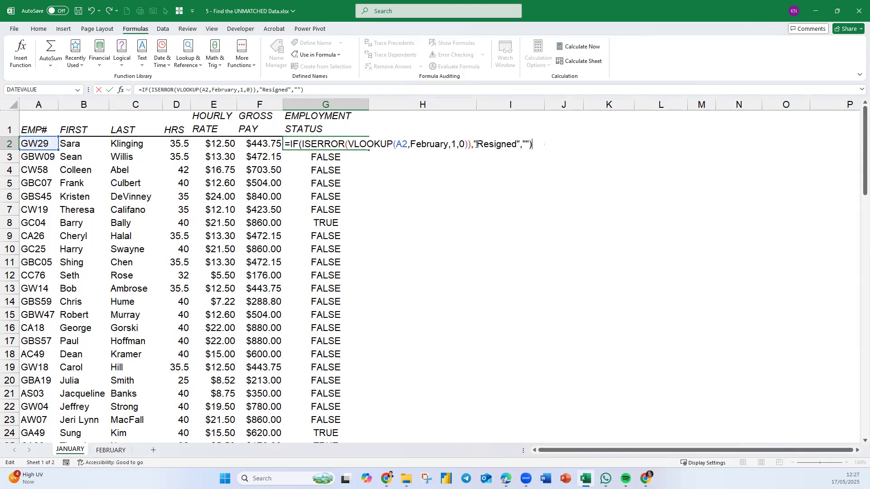
{"action": "left_click", "coordinate": [329, 145]}
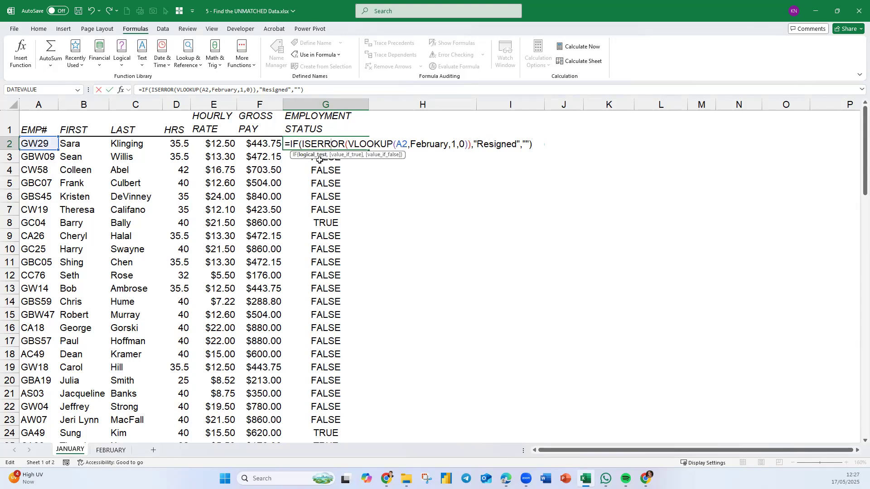
{"action": "left_click", "coordinate": [312, 155]}
{"action": "left_click", "coordinate": [342, 156]}
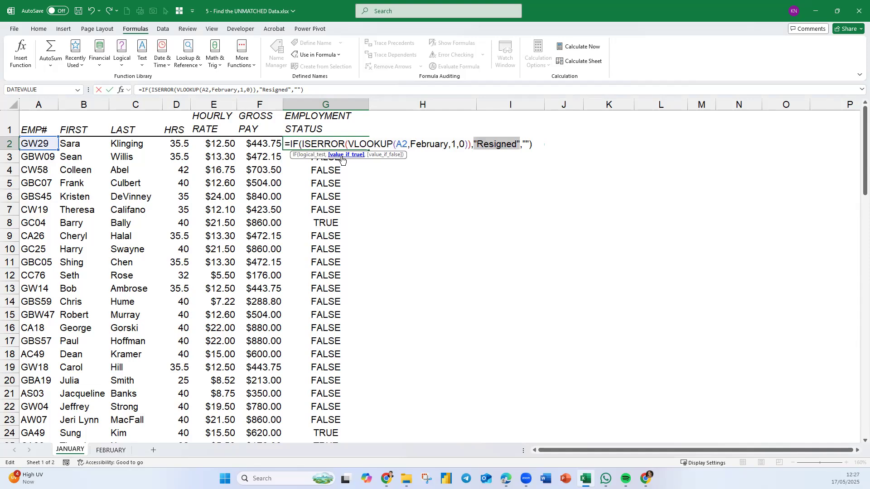
{"action": "left_click", "coordinate": [386, 155]}
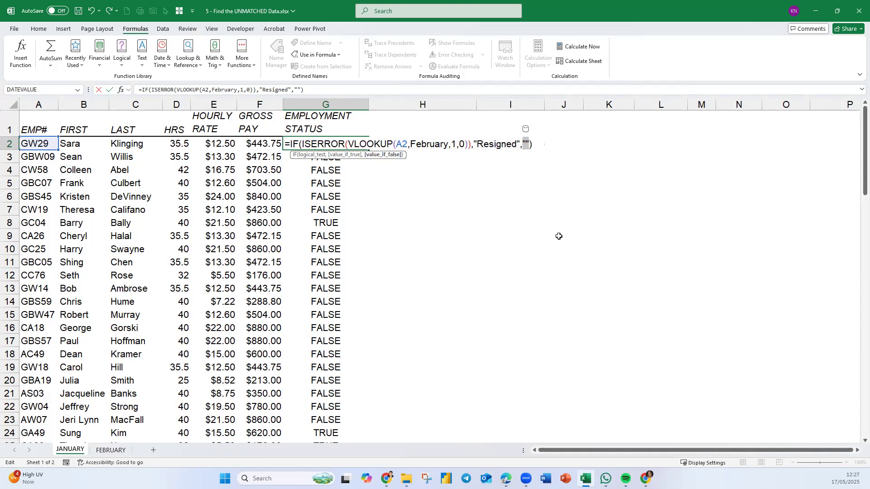
{"action": "key", "text": "Return"}
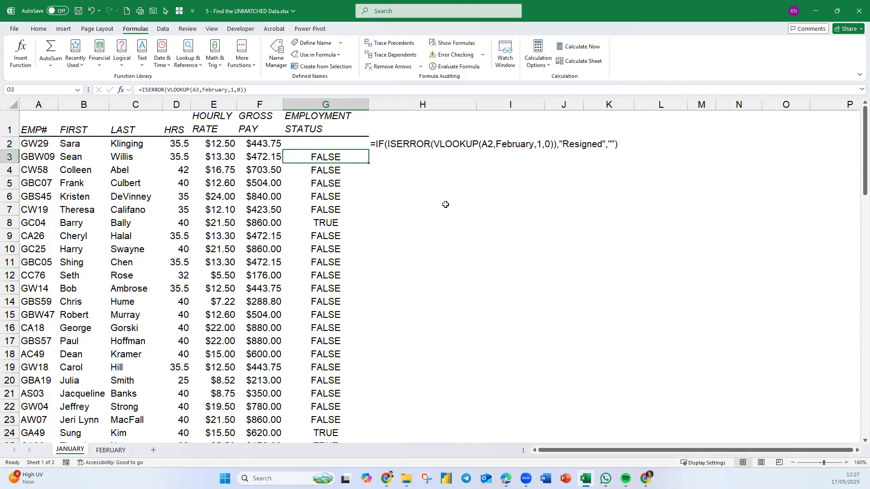
Fill G2's IF formula down the EMPLOYMENT STATUS column of the JANUARY sheet.
{"action": "left_click", "coordinate": [359, 147]}
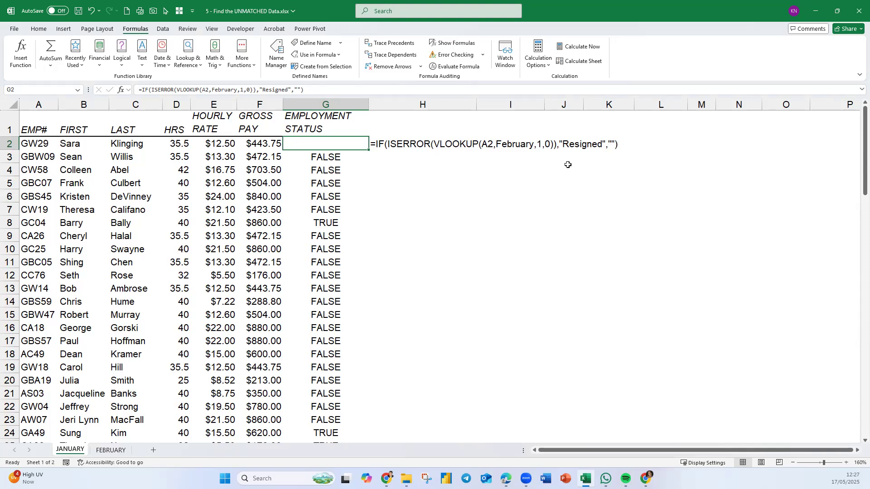
{"action": "double_click", "coordinate": [369, 150]}
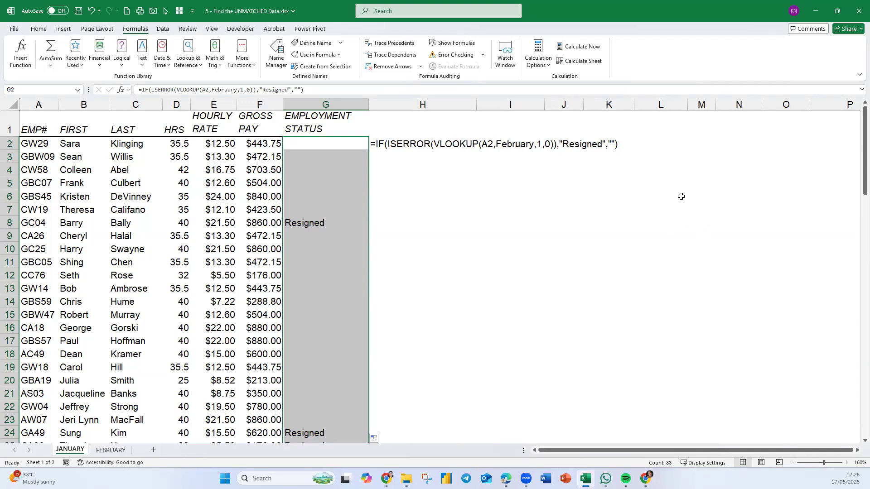
{"action": "left_click", "coordinate": [348, 144]}
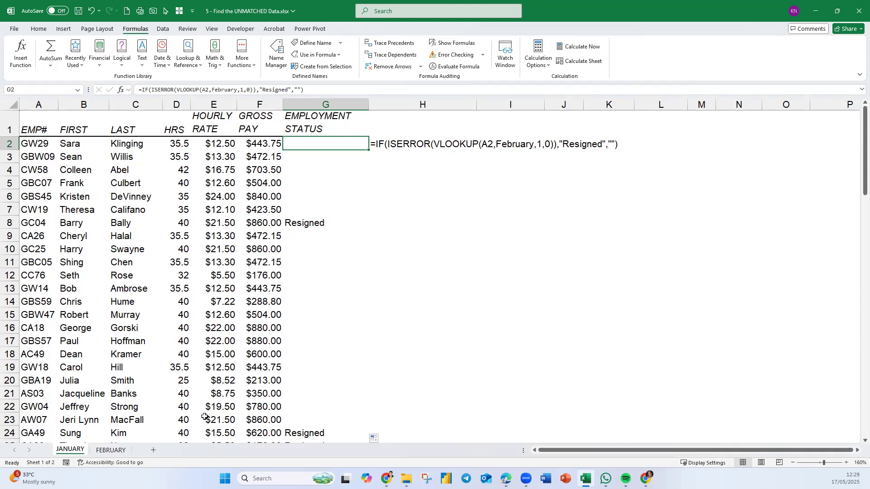
Examine columns A to E and the EMPLOYMENT STATUS column on the FEBRUARY sheet against the JANUARY sheet.
{"action": "left_click", "coordinate": [111, 451]}
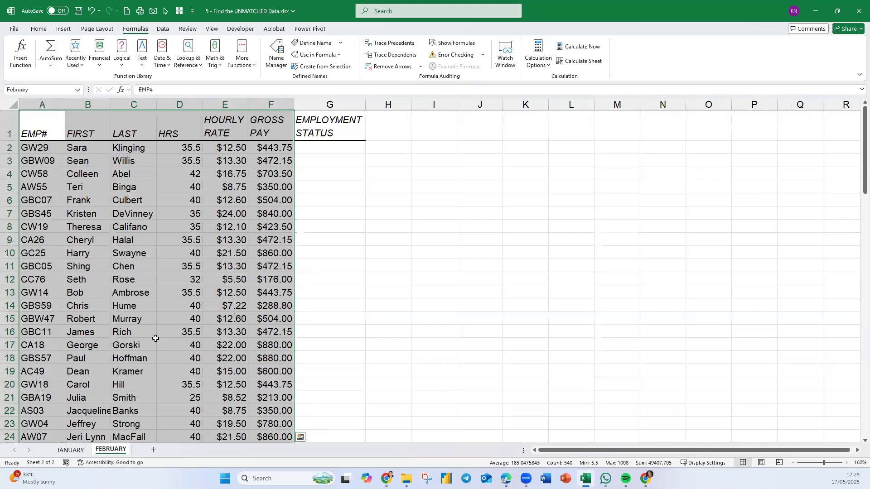
{"action": "left_click", "coordinate": [68, 174]}
{"action": "left_click_drag", "start_coordinate": [45, 105], "coordinate": [202, 155]}
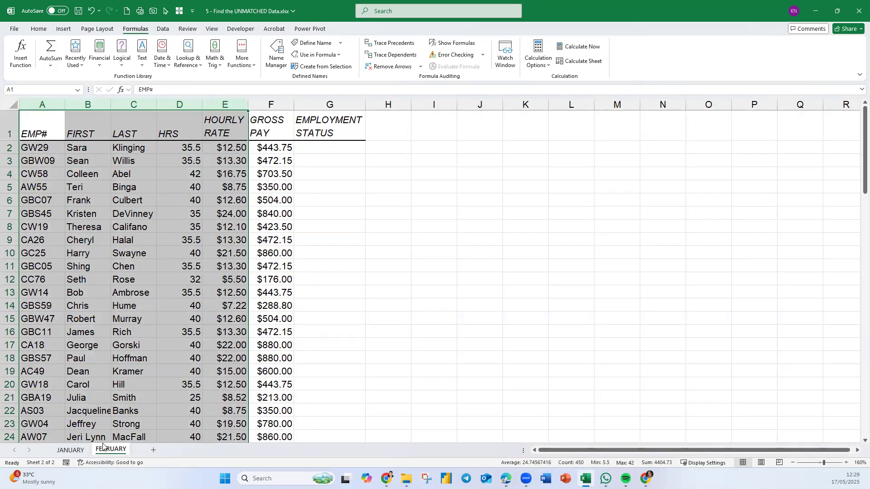
{"action": "left_click", "coordinate": [85, 239]}
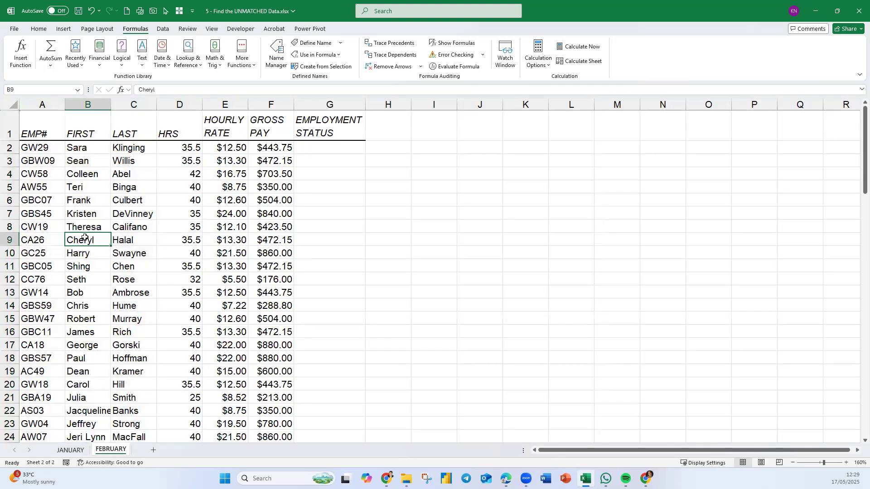
{"action": "left_click", "coordinate": [71, 450]}
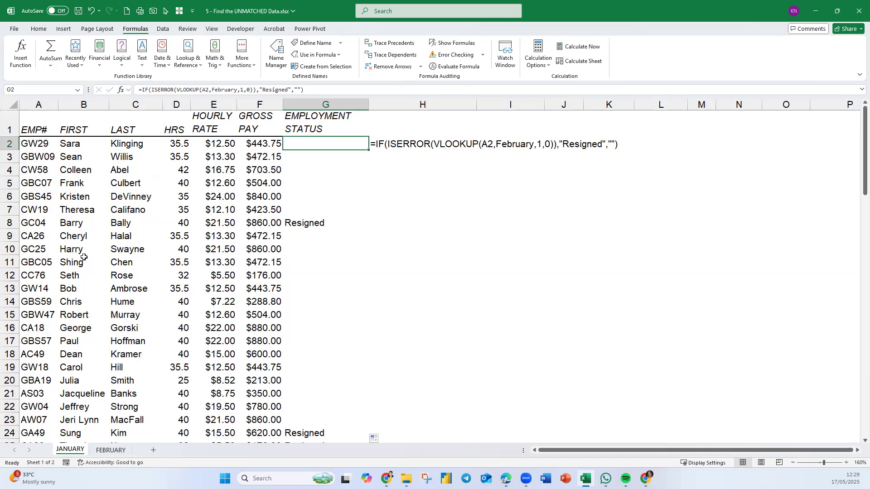
{"action": "left_click", "coordinate": [111, 451]}
{"action": "left_click", "coordinate": [349, 151]}
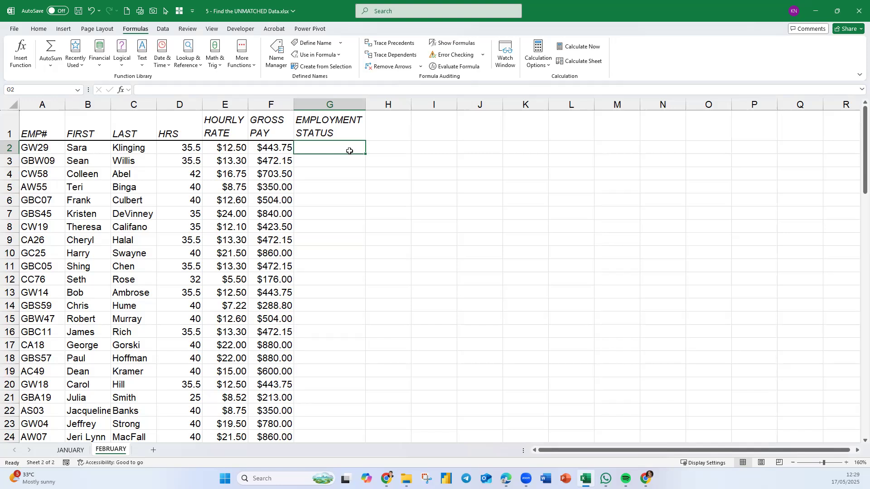
{"action": "left_click_drag", "start_coordinate": [341, 145], "coordinate": [346, 429]}
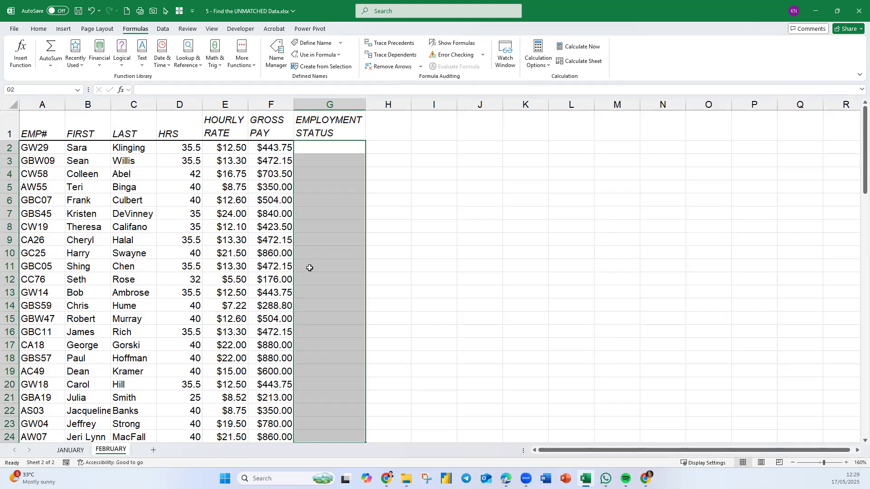
Enter =VLOOKUP(A2,January,2,0) in G2 of the FEBRUARY sheet.
{"action": "left_click", "coordinate": [344, 146]}
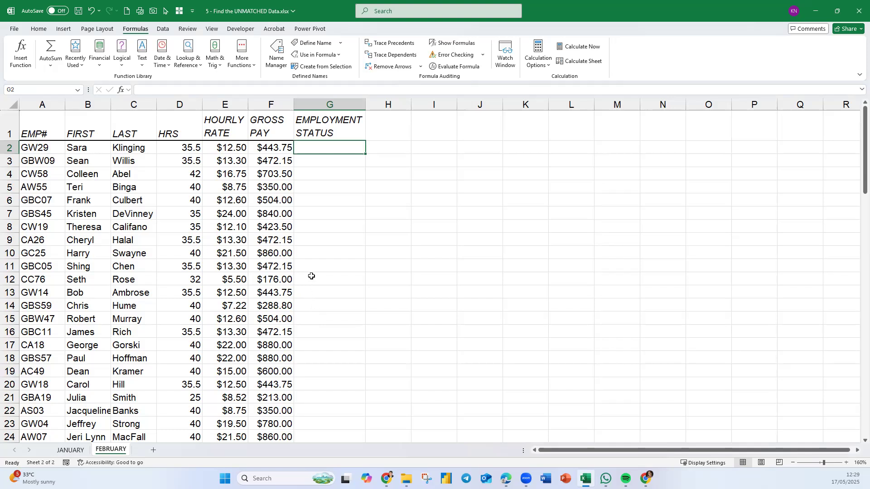
{"action": "type", "text": "="}
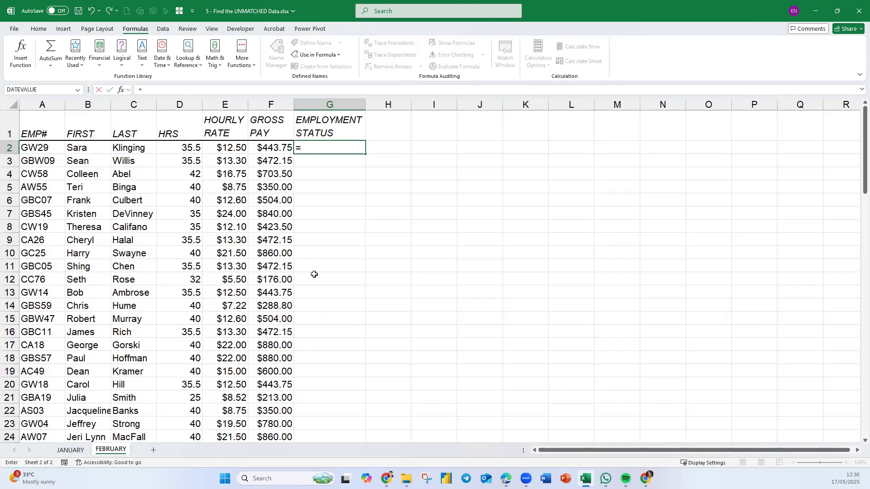
{"action": "type", "text": "VLOOKUP("}
{"action": "left_click", "coordinate": [48, 151]}
{"action": "type", "text": ","}
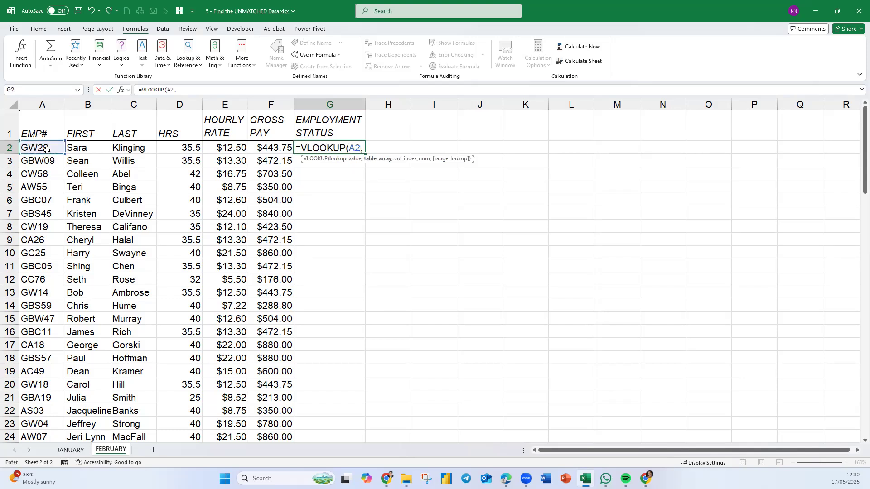
{"action": "type", "text": "jan"}
{"action": "key", "text": "Tab"}
{"action": "type", "text": ",2"}
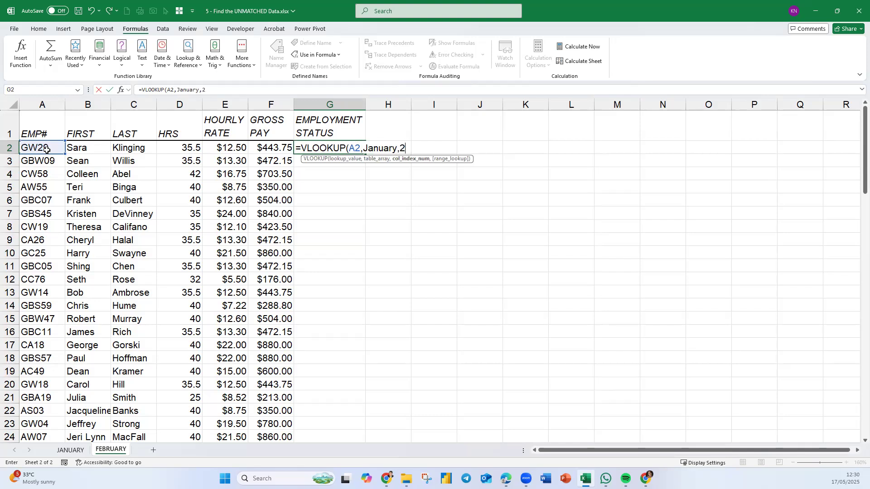
{"action": "type", "text": ",0)"}
{"action": "key", "text": "Return"}
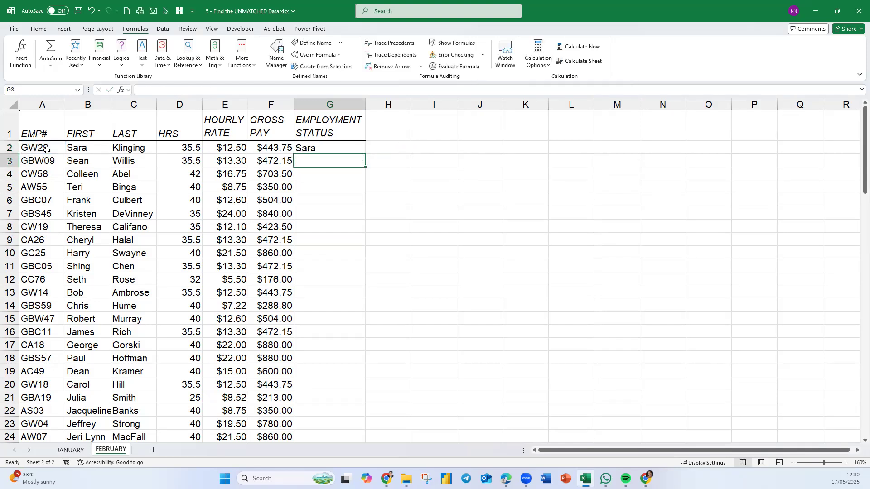
Wrap the lookup in G2 of the FEBRUARY sheet in an error check as ISERROR(VLOOKUP(A2,January,2,0)).
{"action": "left_click", "coordinate": [330, 148]}
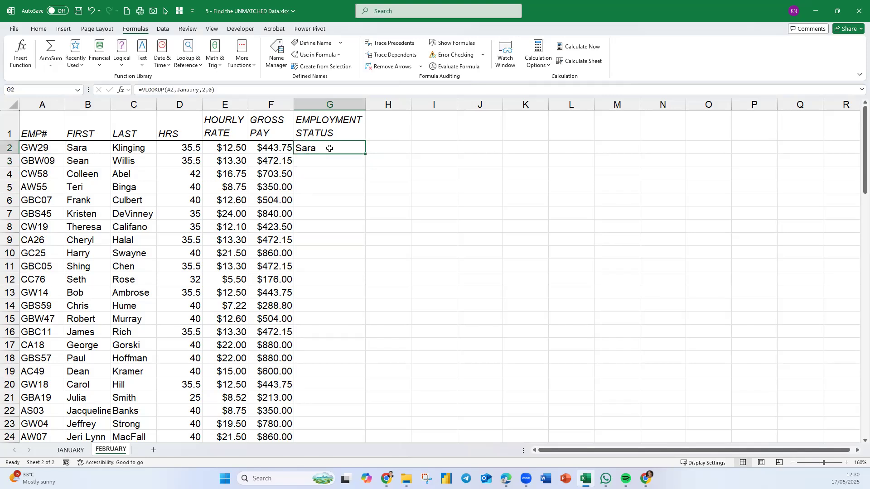
{"action": "double_click", "coordinate": [329, 148]}
{"action": "left_click", "coordinate": [302, 149]}
{"action": "type", "text": "i"}
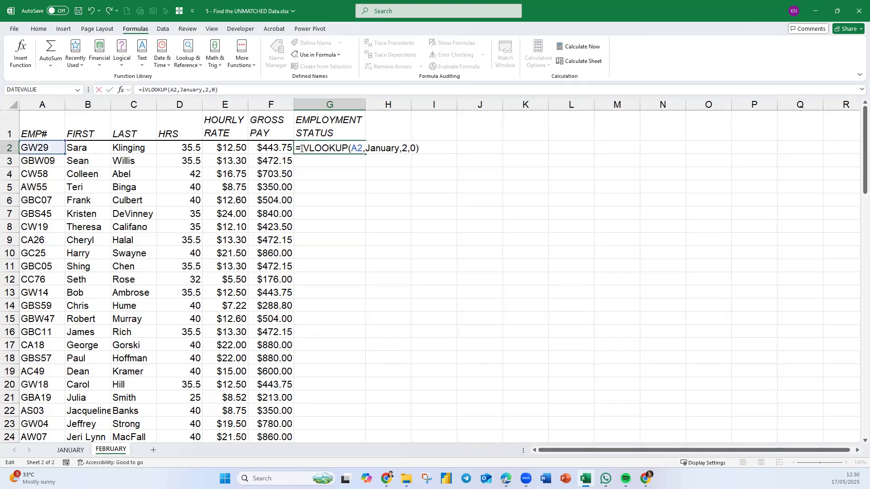
{"action": "type", "text": "serror"}
{"action": "key", "text": "Tab"}
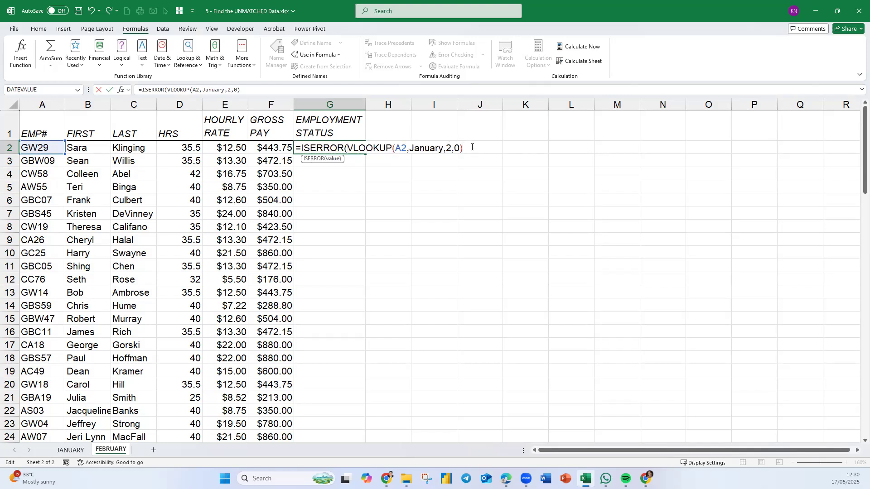
{"action": "type", "text": ")"}
Wrap G2's error check in an IF returning "New Staff" when true and "" when false, and fill it down FEBRUARY's EMPLOYMENT STATUS column.
{"action": "left_click", "coordinate": [300, 148]}
{"action": "type", "text": "IF("}
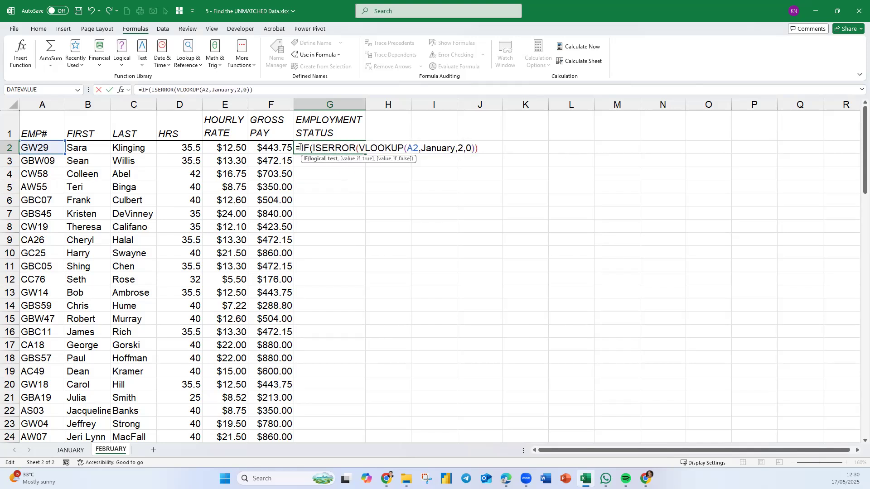
{"action": "left_click", "coordinate": [489, 151]}
{"action": "type", "text": ",\"New "}
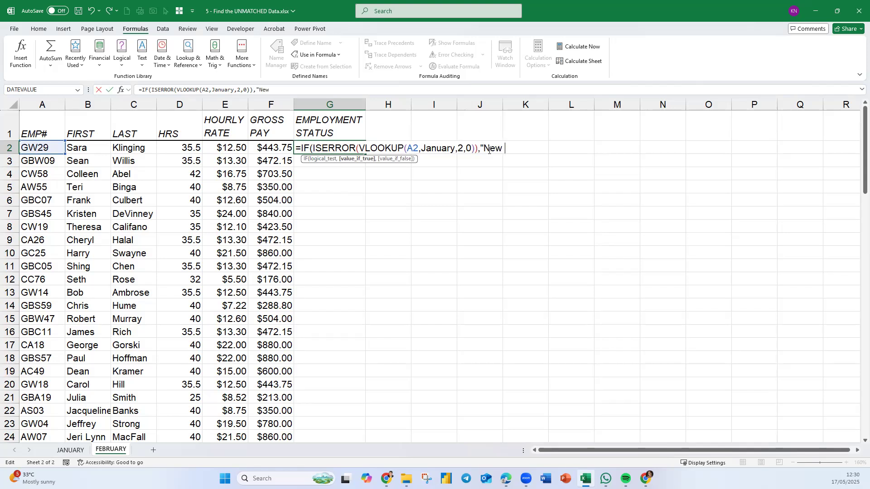
{"action": "type", "text": "Staff\",\"\")"}
{"action": "key", "text": "Return"}
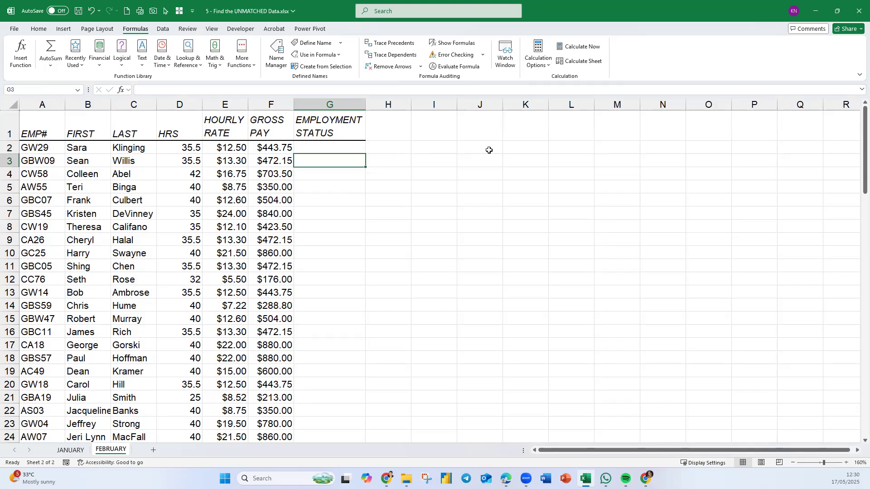
{"action": "left_click", "coordinate": [354, 148]}
{"action": "double_click", "coordinate": [366, 154]}
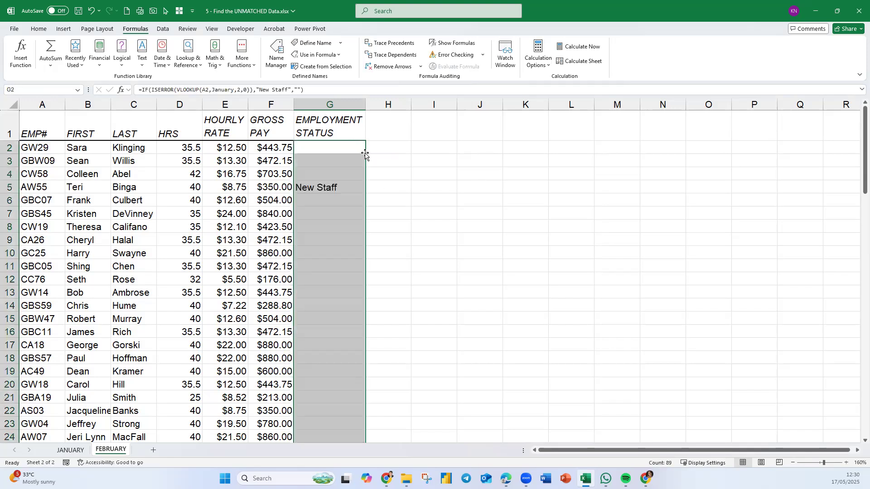
Examine the New Staff entries down the EMPLOYMENT STATUS column of the FEBRUARY sheet.
{"action": "left_click", "coordinate": [438, 252]}
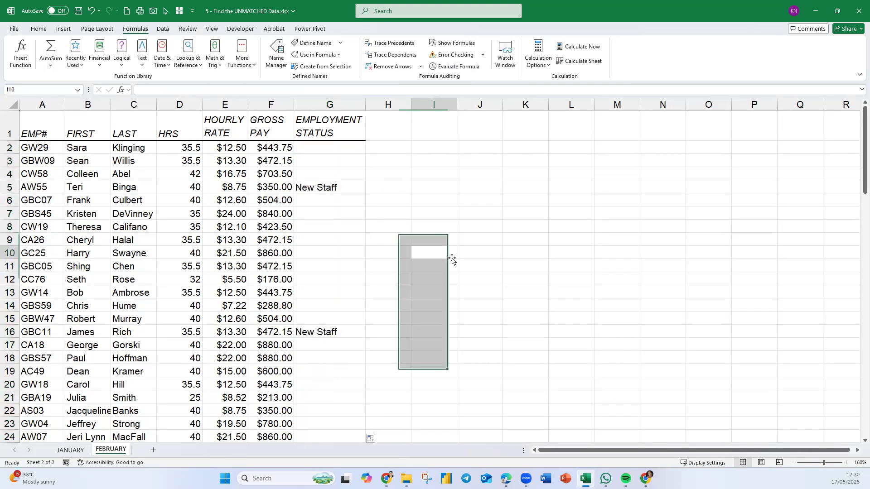
{"action": "left_click", "coordinate": [338, 191]}
{"action": "left_click", "coordinate": [340, 326]}
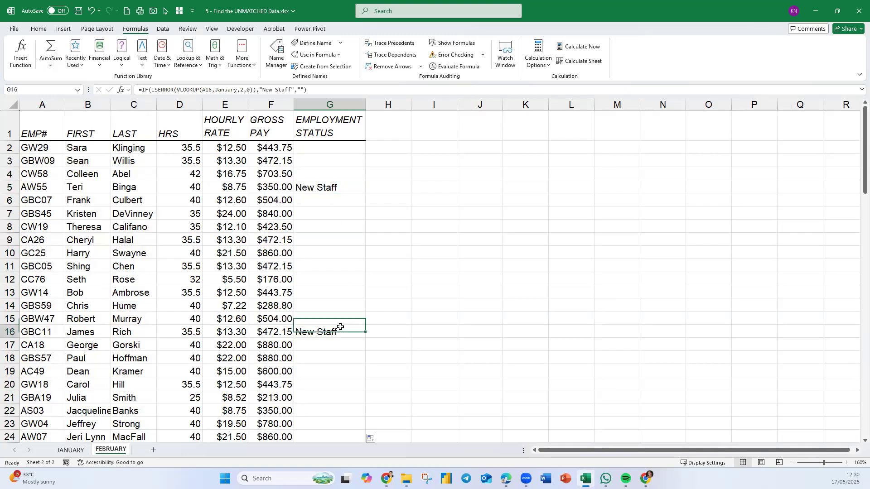
{"action": "scroll", "coordinate": [340, 327], "scroll_direction": "down", "scroll_amount": 8}
{"action": "left_click", "coordinate": [335, 250]}
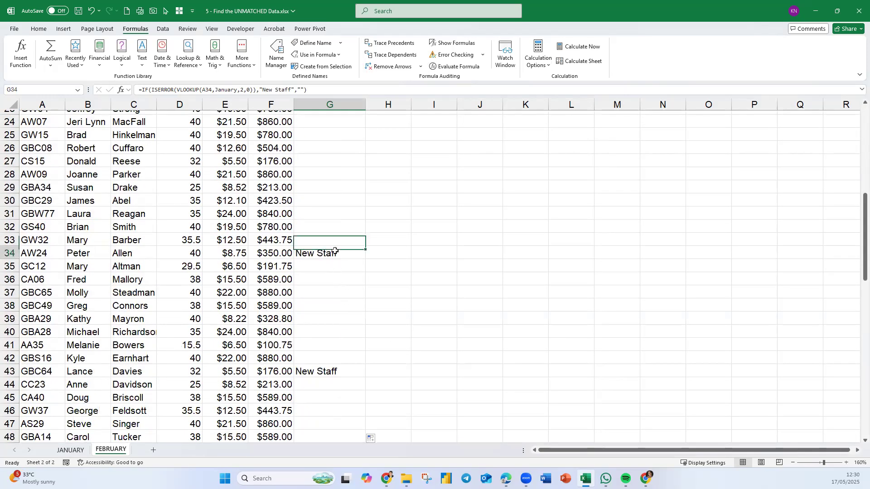
{"action": "left_click", "coordinate": [345, 371]}
{"action": "scroll", "coordinate": [459, 373], "scroll_direction": "down", "scroll_amount": 4}
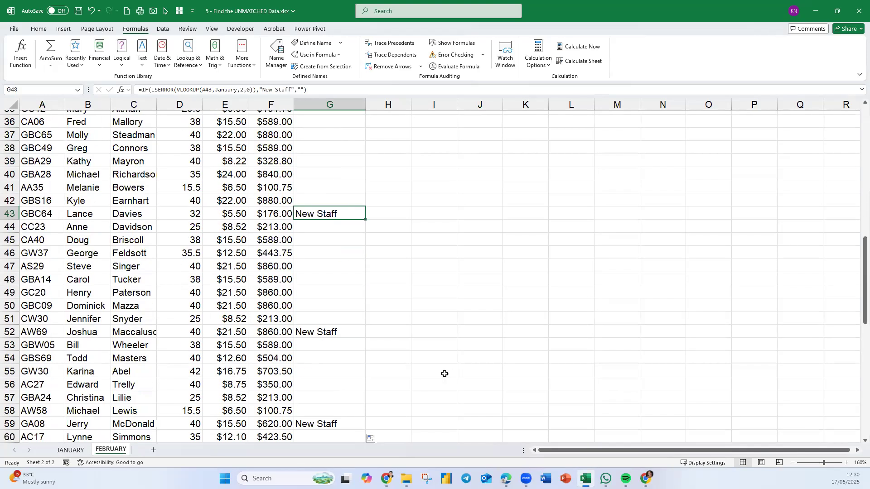
{"action": "left_click", "coordinate": [357, 332]}
{"action": "scroll", "coordinate": [432, 363], "scroll_direction": "down", "scroll_amount": 4}
{"action": "left_click", "coordinate": [329, 267]}
Slightly widen the GROSS PAY column on the FEBRUARY sheet and the EMPLOYMENT STATUS column on the JANUARY sheet.
{"action": "left_click_drag", "start_coordinate": [294, 105], "coordinate": [303, 104]}
{"action": "scroll", "coordinate": [365, 292], "scroll_direction": "up", "scroll_amount": 16}
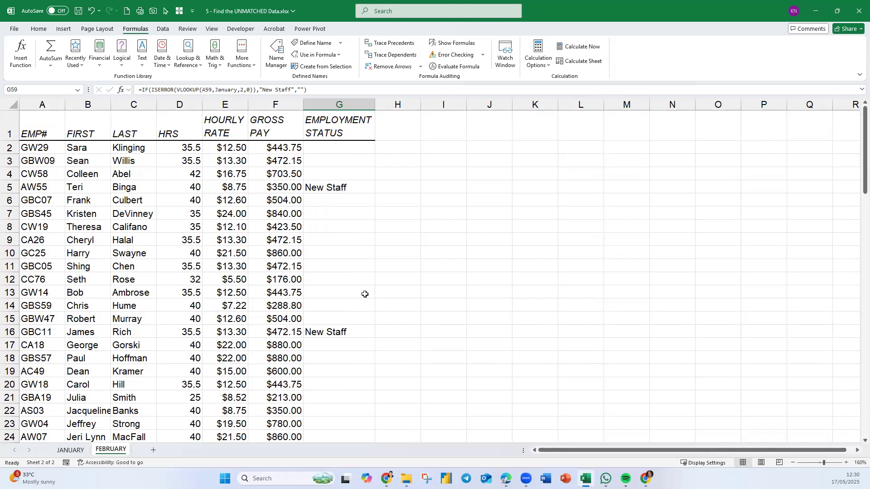
{"action": "left_click", "coordinate": [70, 450]}
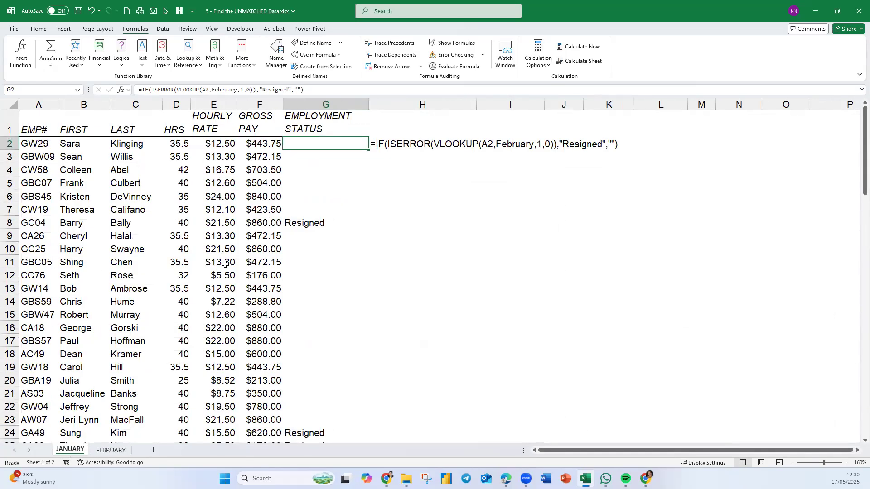
{"action": "left_click_drag", "start_coordinate": [368, 103], "coordinate": [374, 105]}
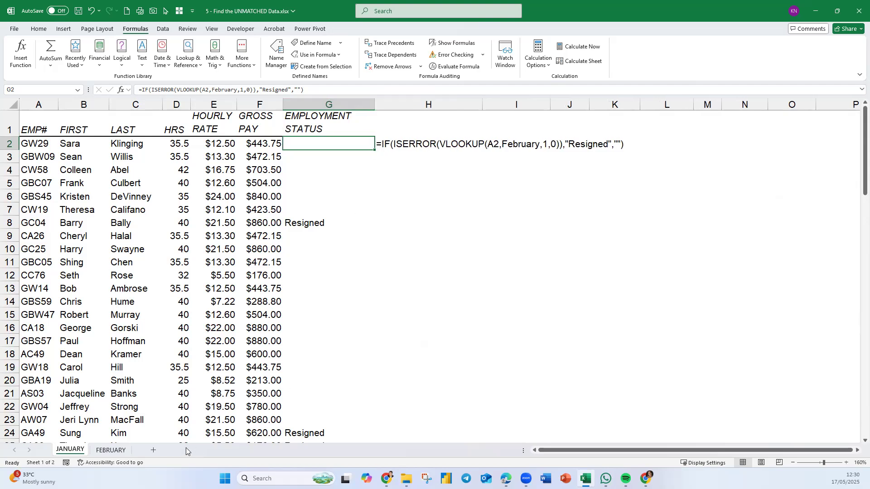
Show G2's formula as text in H2 of the FEBRUARY sheet using FORMULATEXT(G2).
{"action": "left_click", "coordinate": [128, 451]}
{"action": "left_click", "coordinate": [396, 147]}
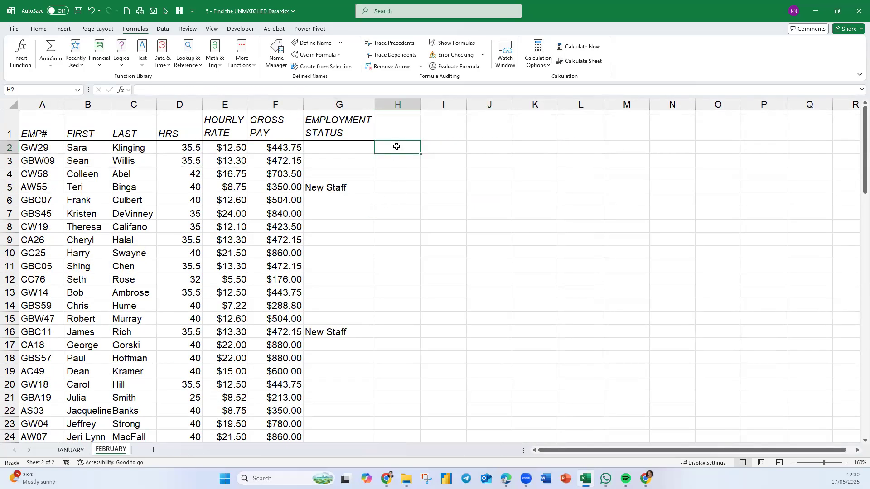
{"action": "type", "text": "=fomr"}
{"action": "key", "text": "Tab"}
{"action": "left_click", "coordinate": [397, 147]}
{"action": "type", "text": "=form"}
{"action": "key", "text": "Tab"}
{"action": "key", "text": "Left"}
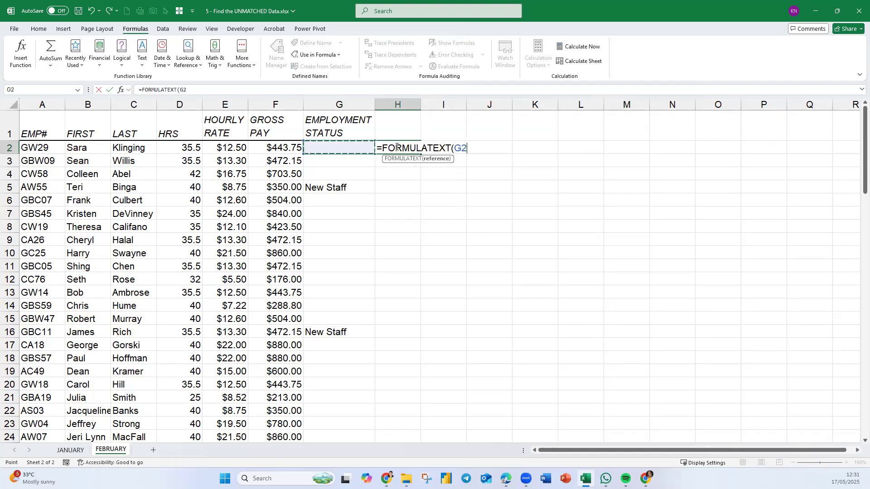
{"action": "key", "text": "Return"}
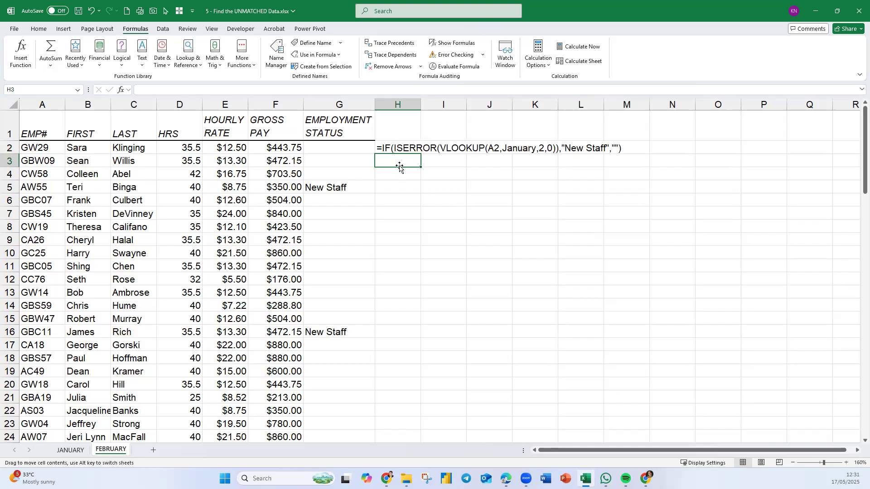
{"action": "left_click", "coordinate": [459, 209]}
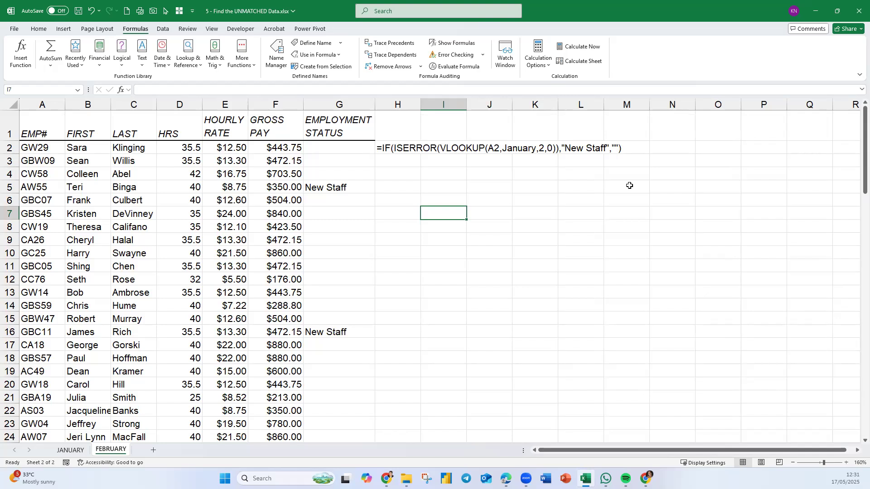
{"action": "left_click", "coordinate": [406, 479]}
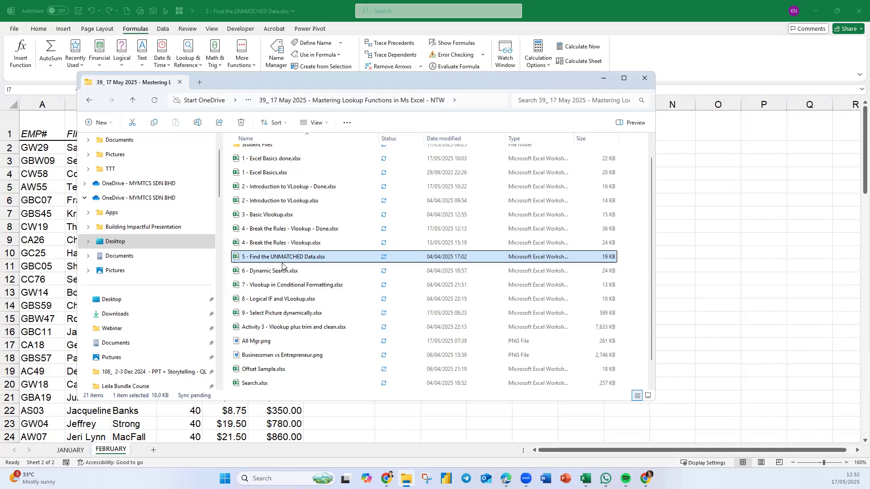
{"action": "left_click", "coordinate": [627, 4]}
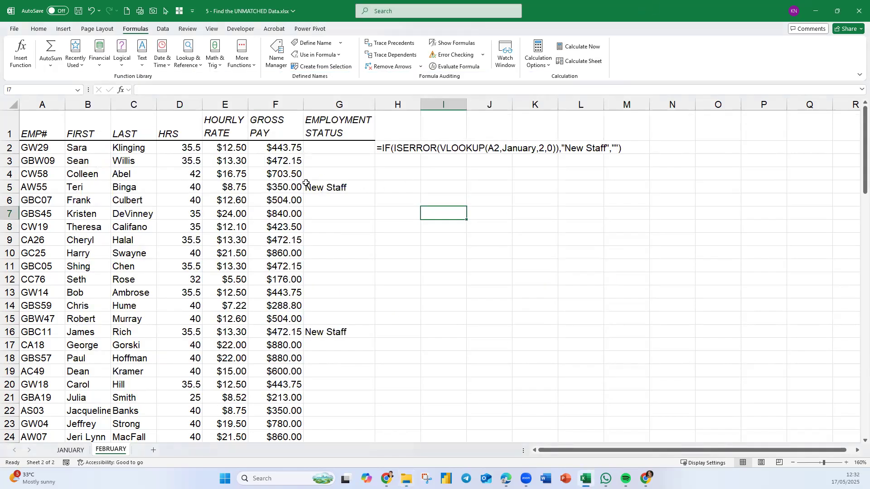
{"action": "left_click", "coordinate": [71, 450]}
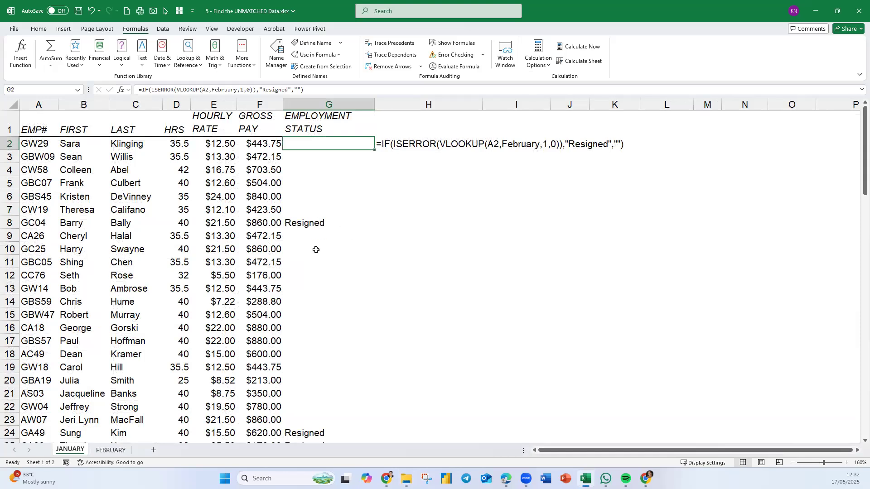
{"action": "left_click", "coordinate": [122, 450]}
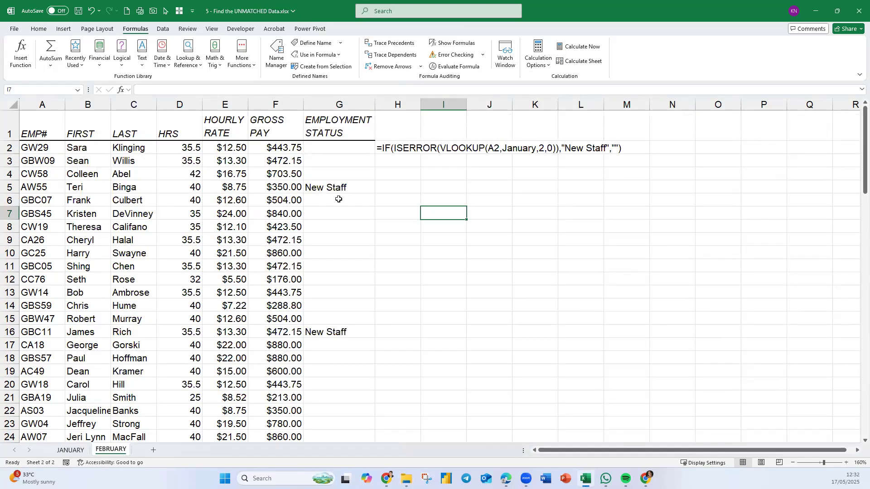